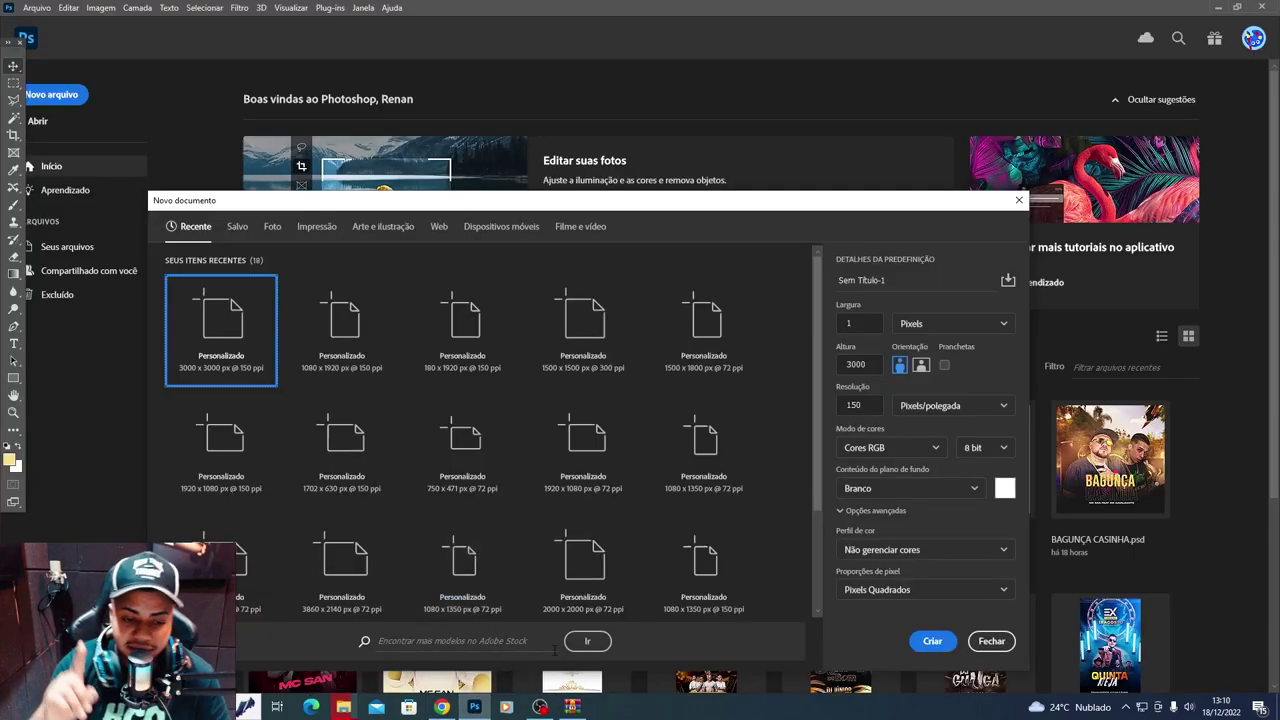
- Cancel the blocked recycling of the Adobe folder and bring Chrome to the front
mouse_move(343, 707)
left_click(566, 628)
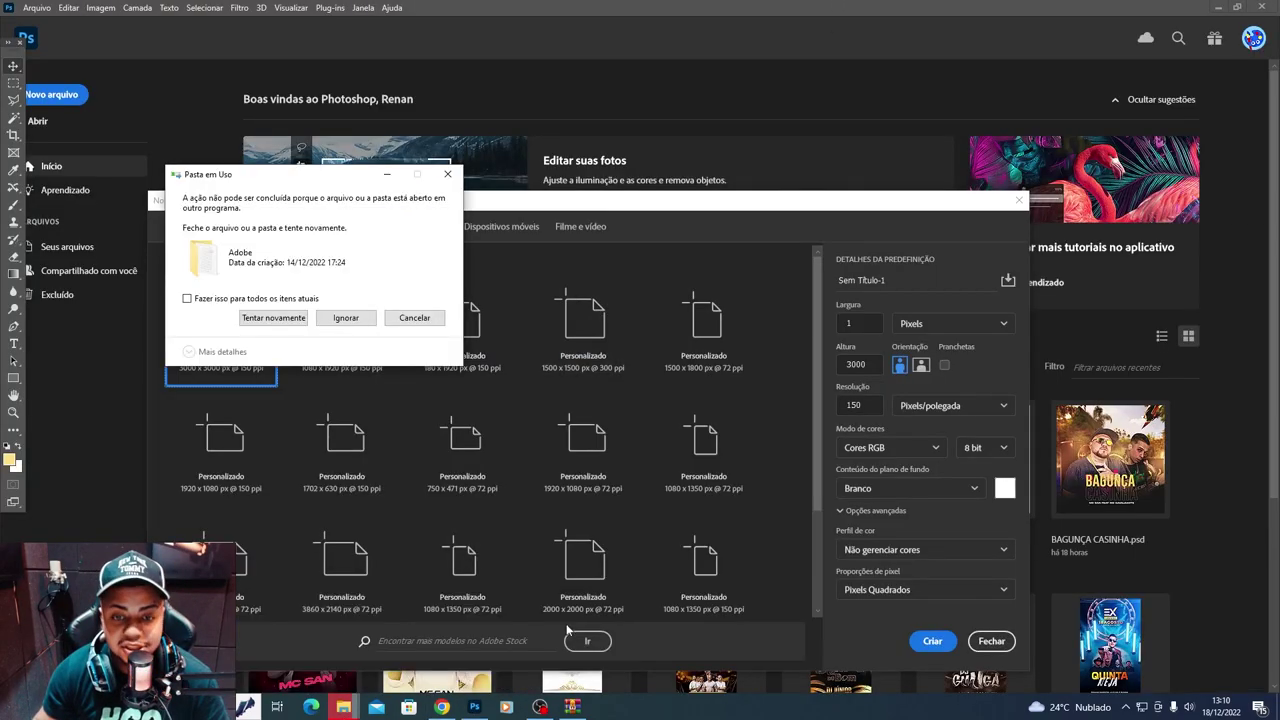
left_click(447, 174)
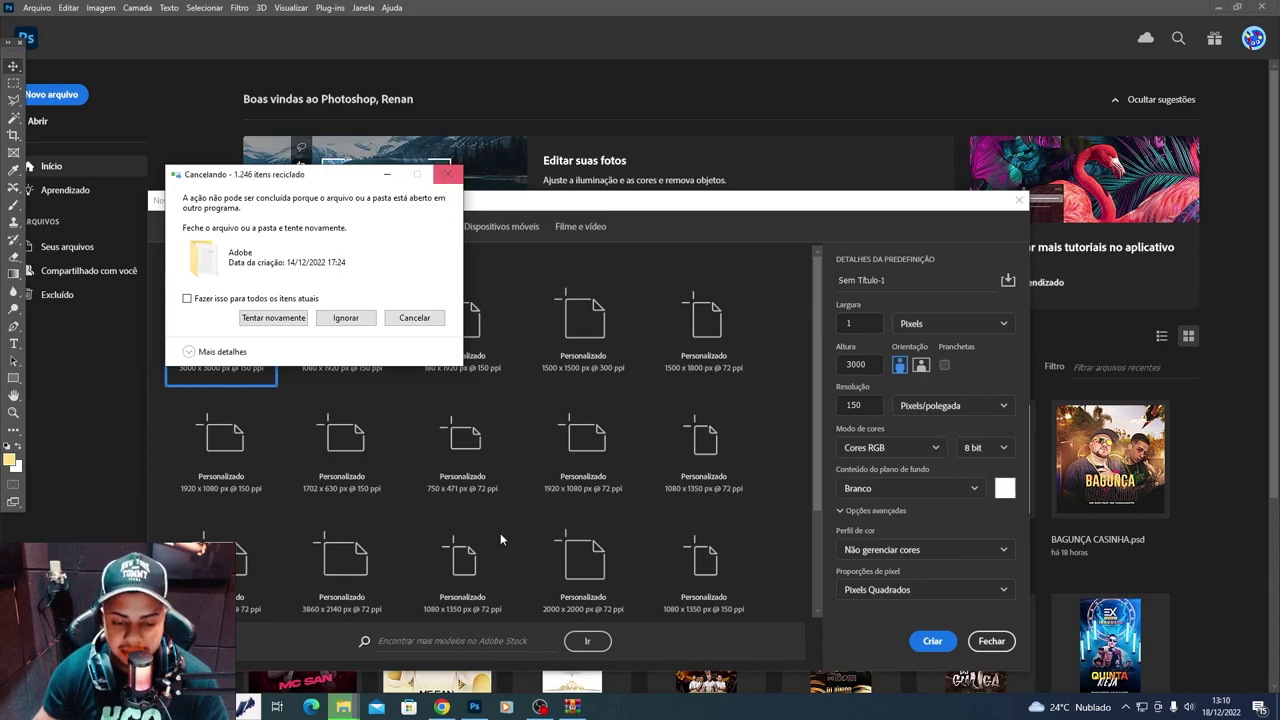
mouse_move(441, 707)
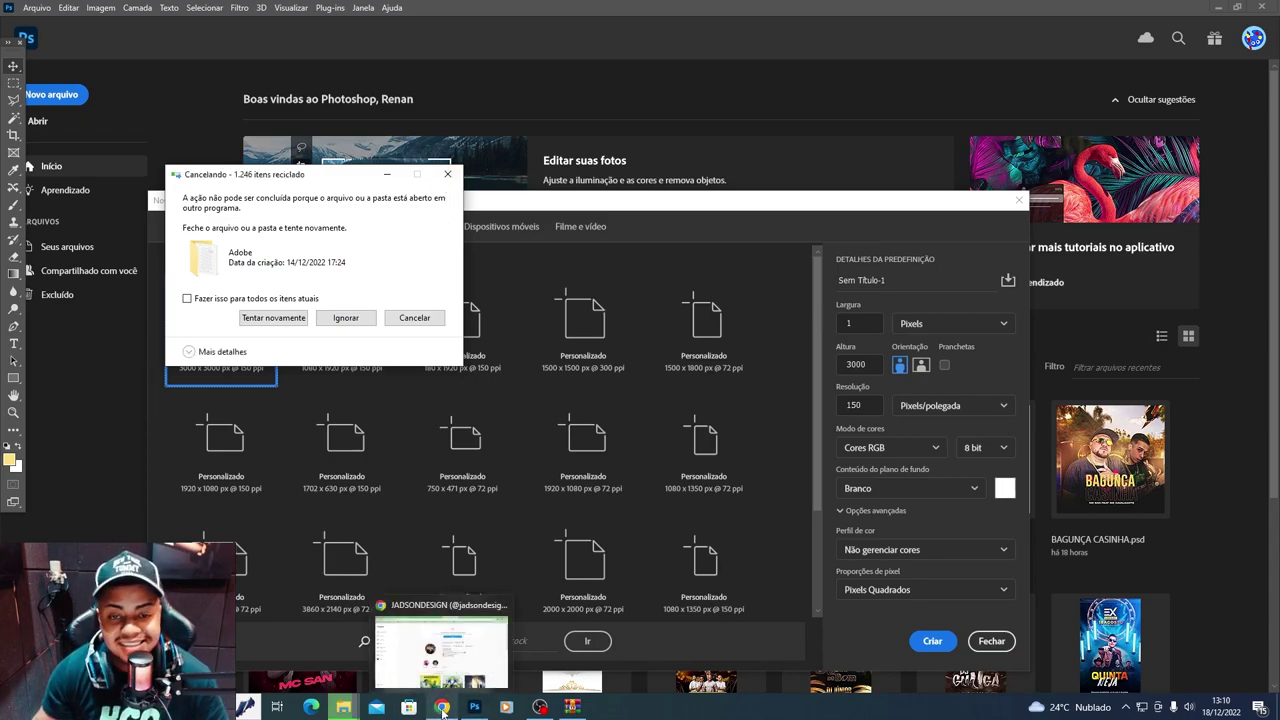
left_click(443, 707)
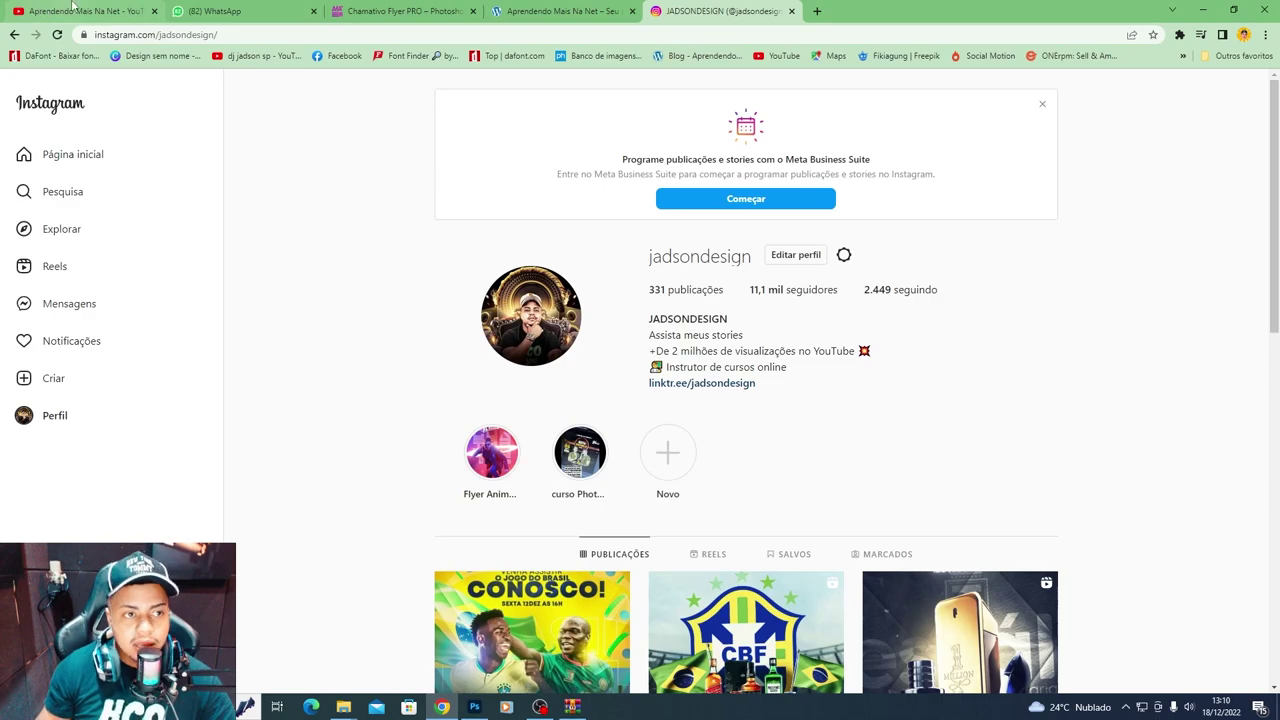
- Open the free Evento Jogo do Brasil PSD post on the Aprendendo Mais Na Net portal
left_click(527, 10)
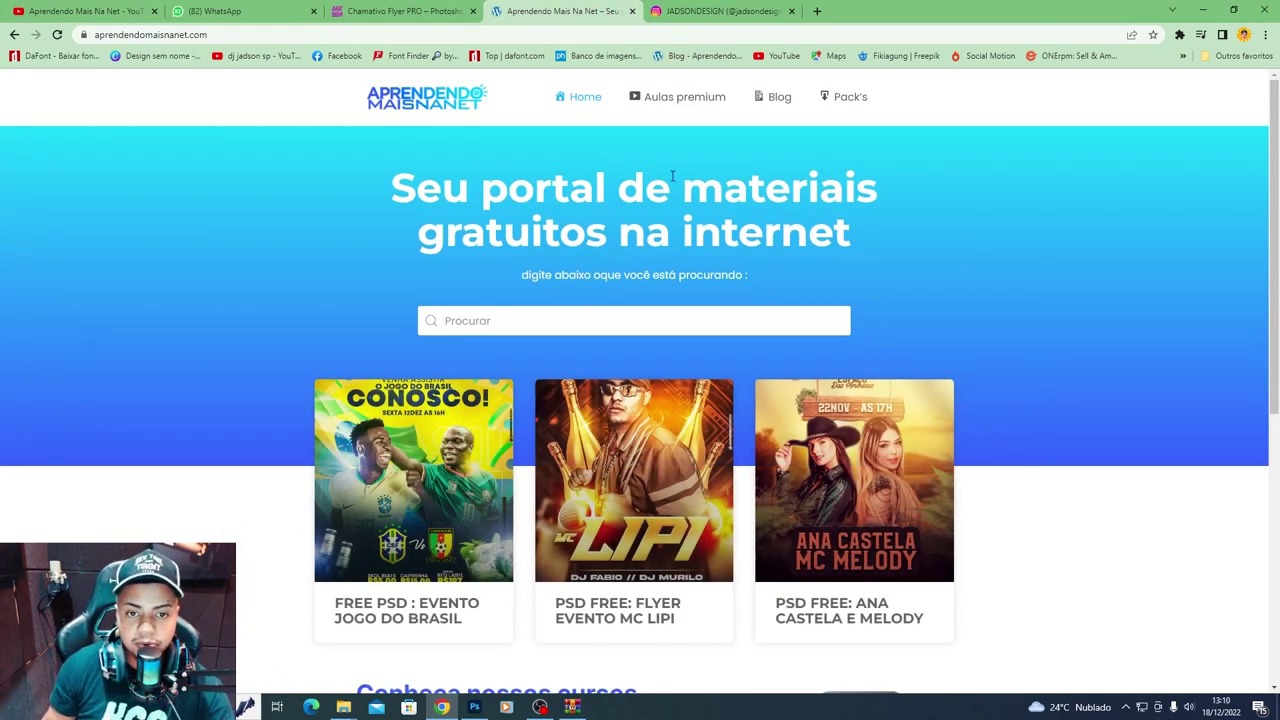
scroll(490, 290, "down", 1)
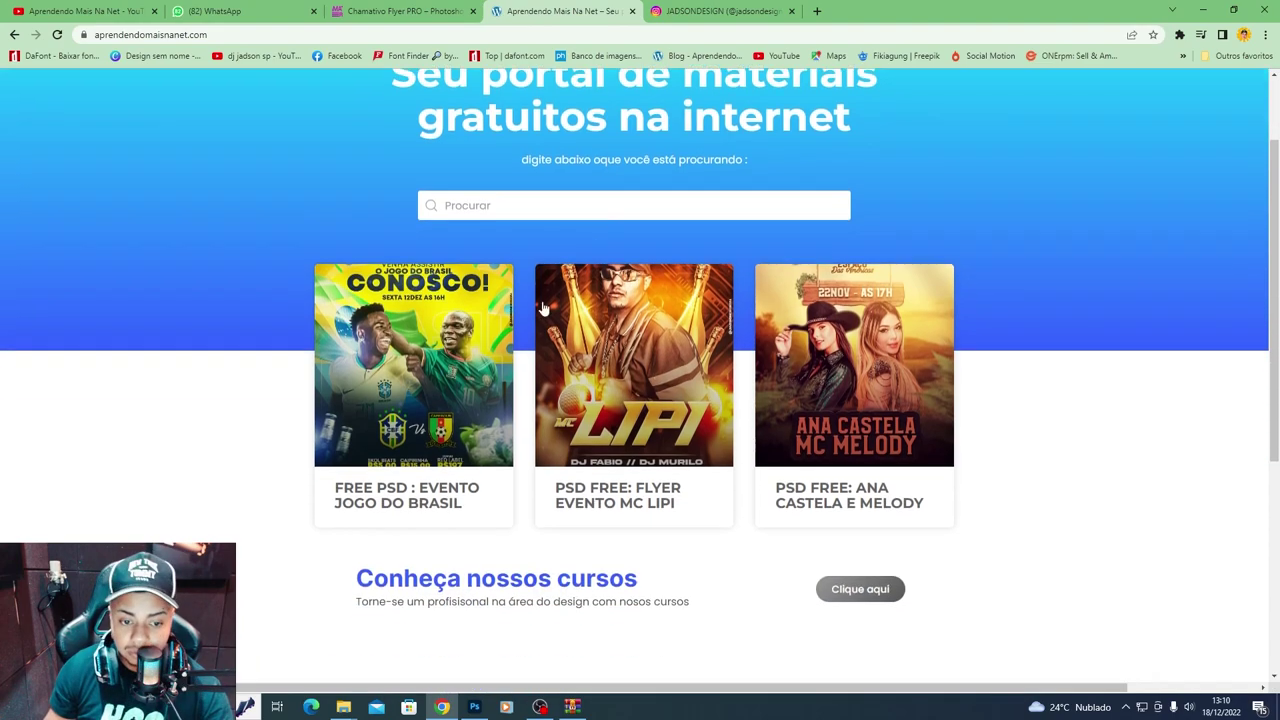
left_click(437, 460)
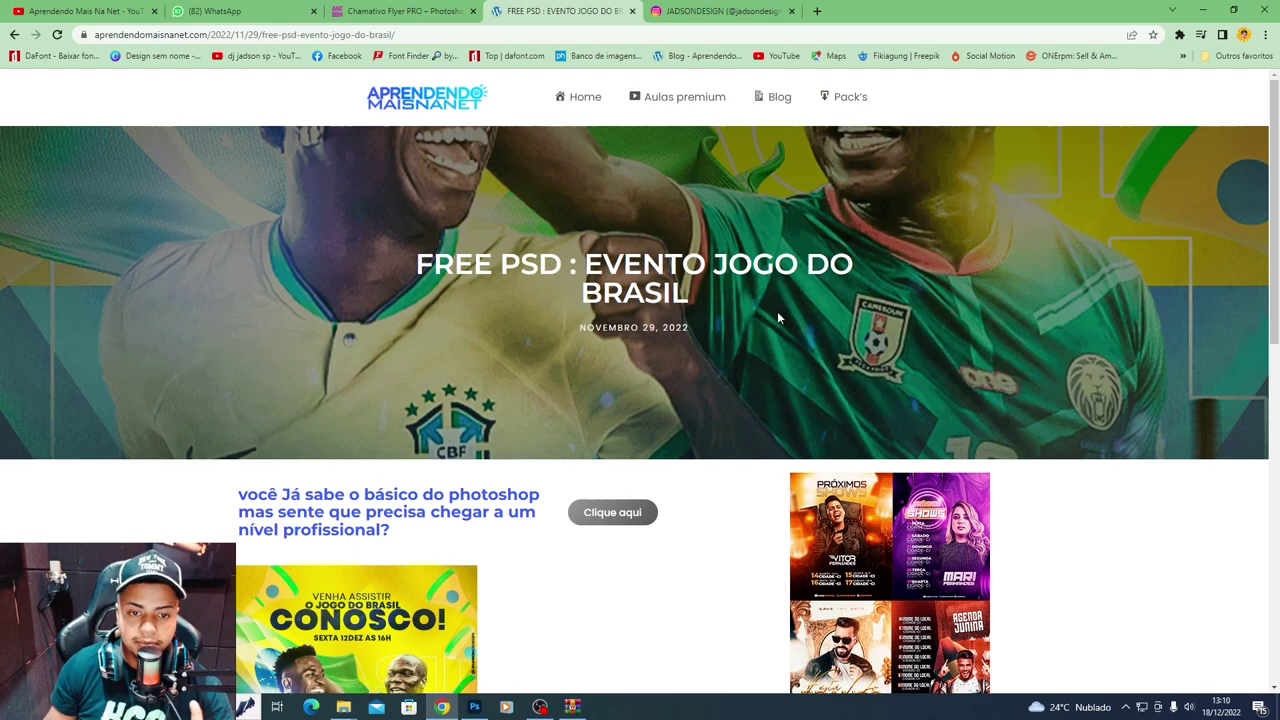
scroll(777, 318, "down", 1)
scroll(600, 350, "down", 2)
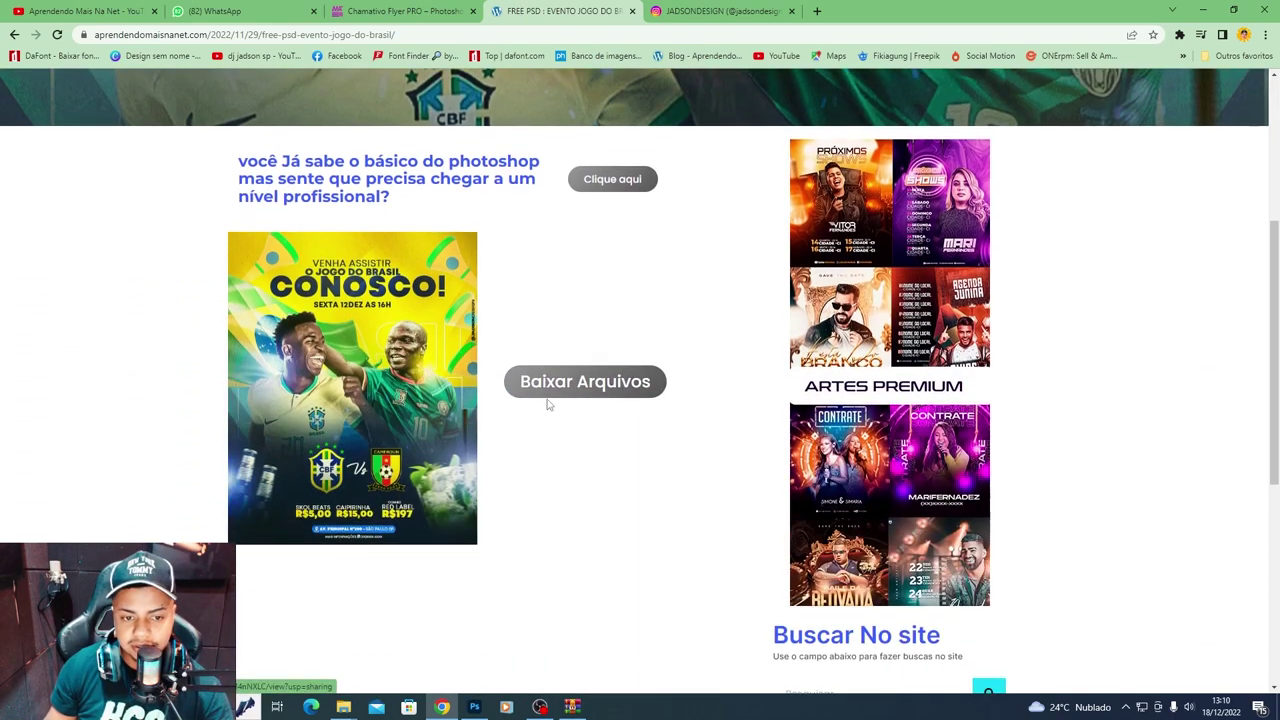
- Get the FLYER JOGO BRASIL.psd Drive link, close that tab, and show the Chamativo Flyer PRO page
left_click(580, 391)
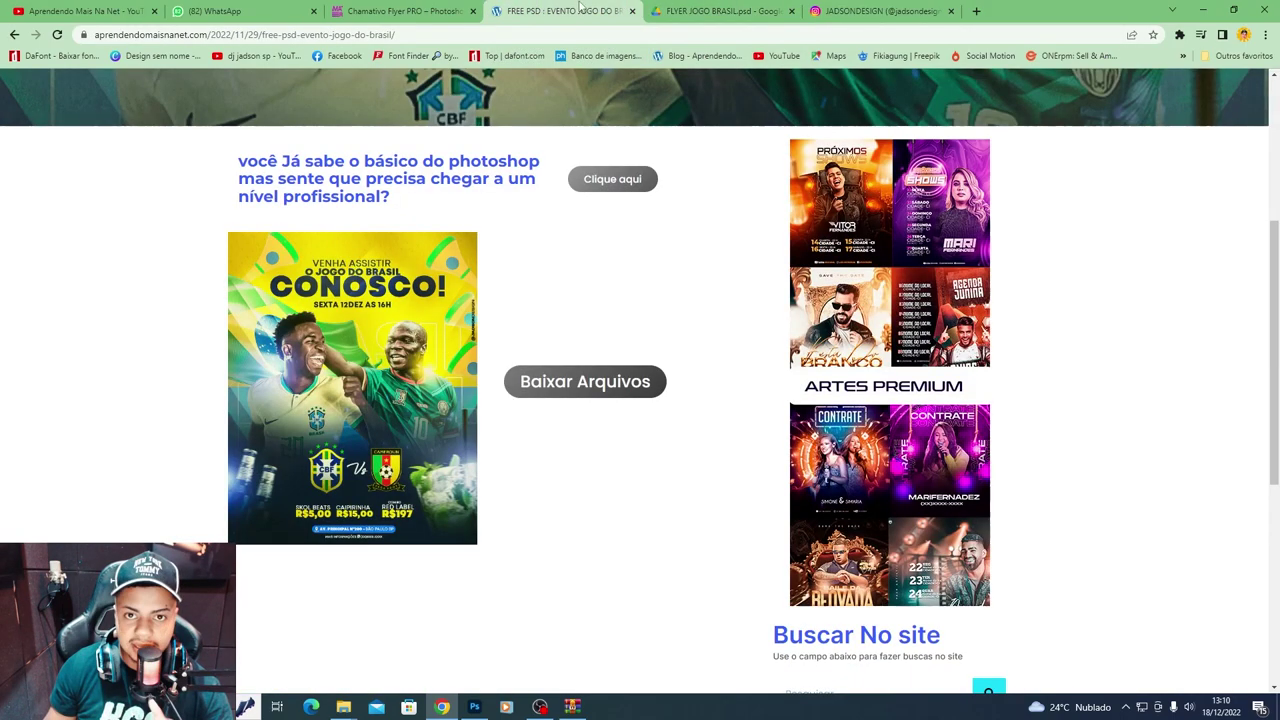
left_click(535, 11)
left_click(791, 11)
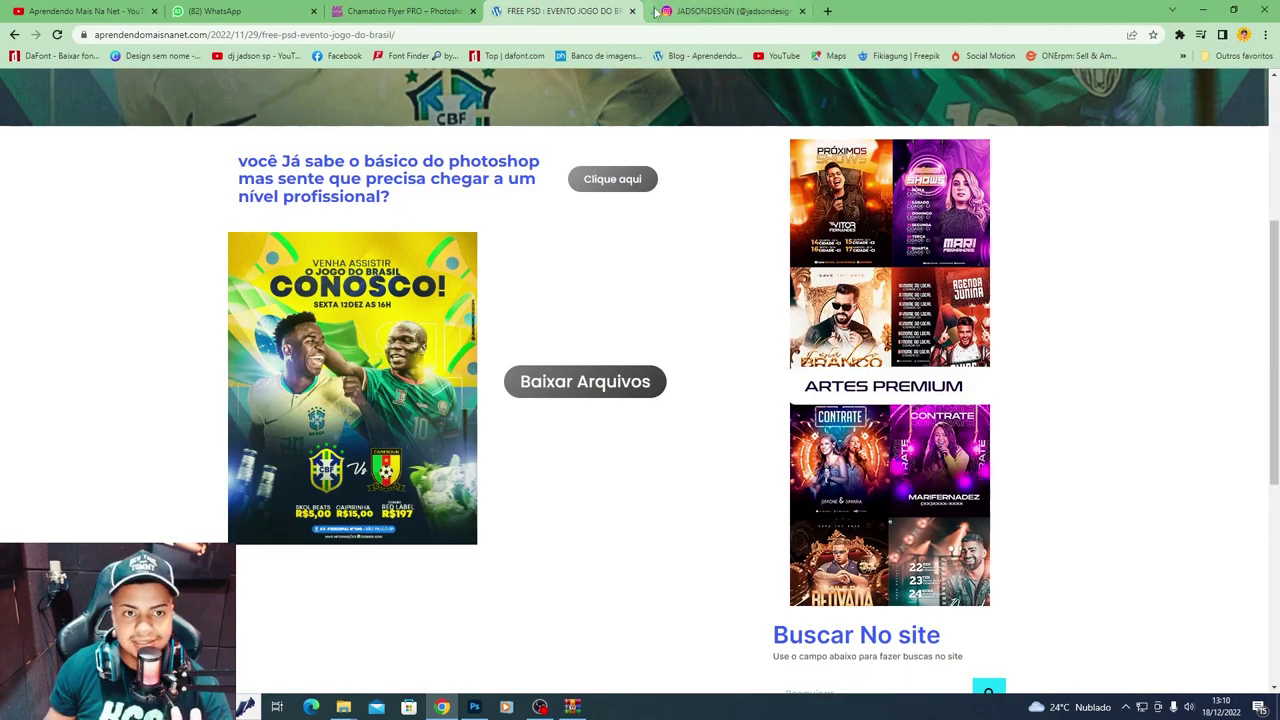
left_click(425, 8)
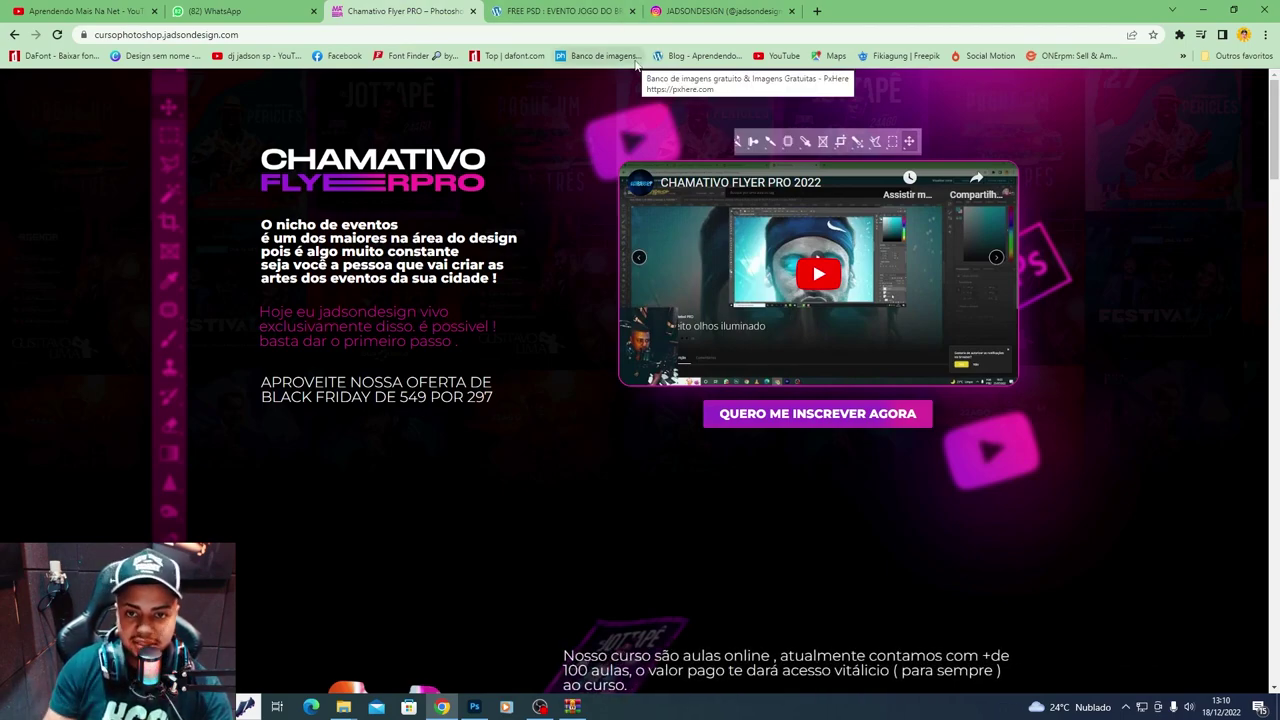
- Show the Aprendendo Mais Na Net channel's VÍDEOS list on YouTube and close the WhatsApp tab
scroll(590, 330, "down", 1)
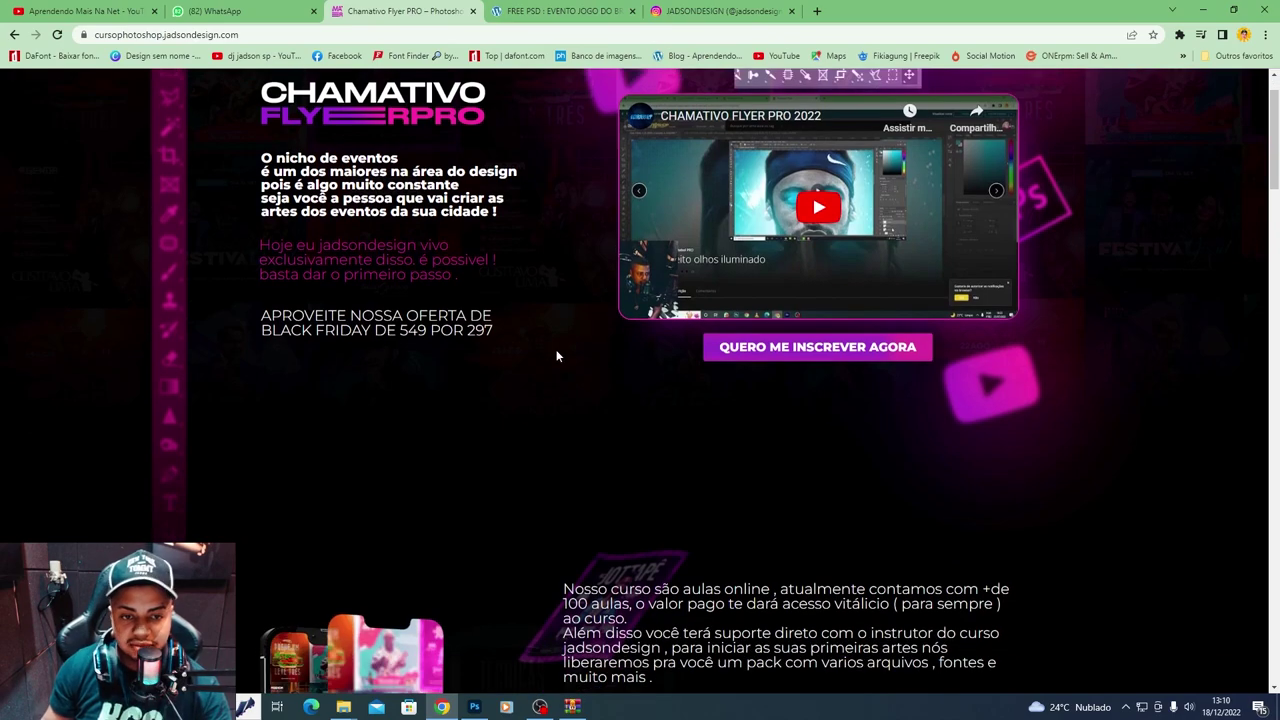
scroll(557, 355, "up", 1)
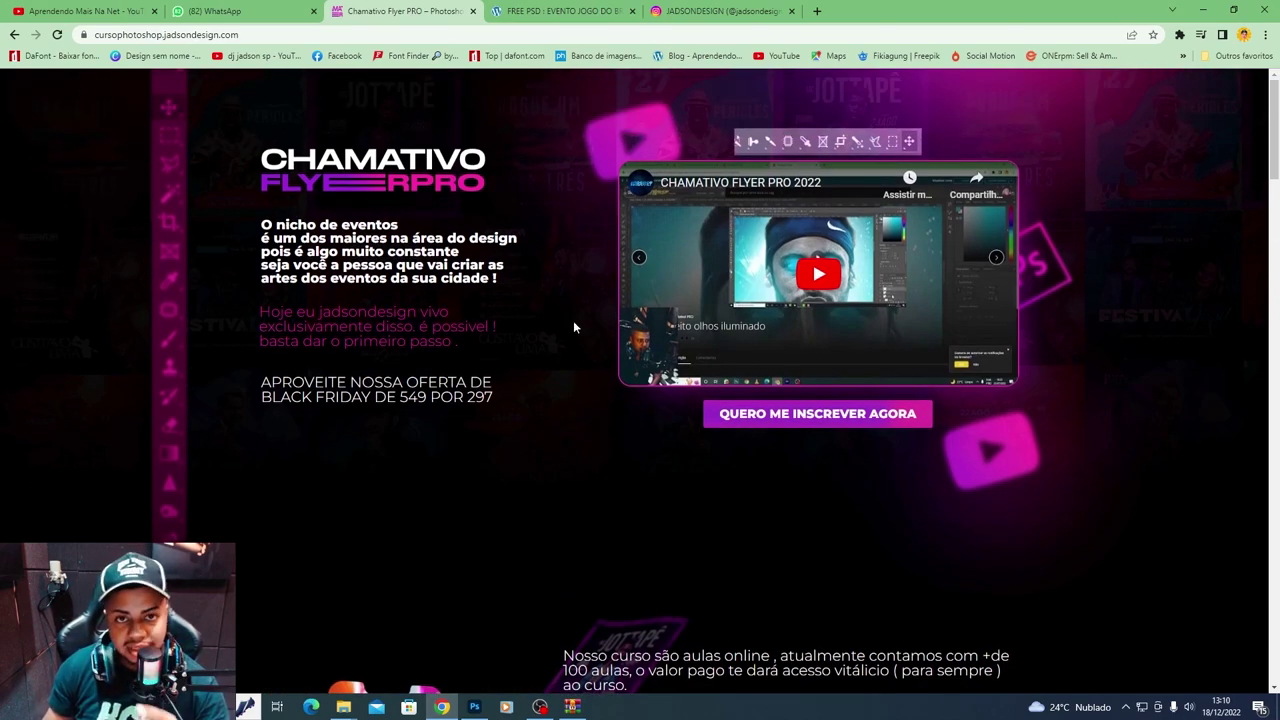
left_click(80, 11)
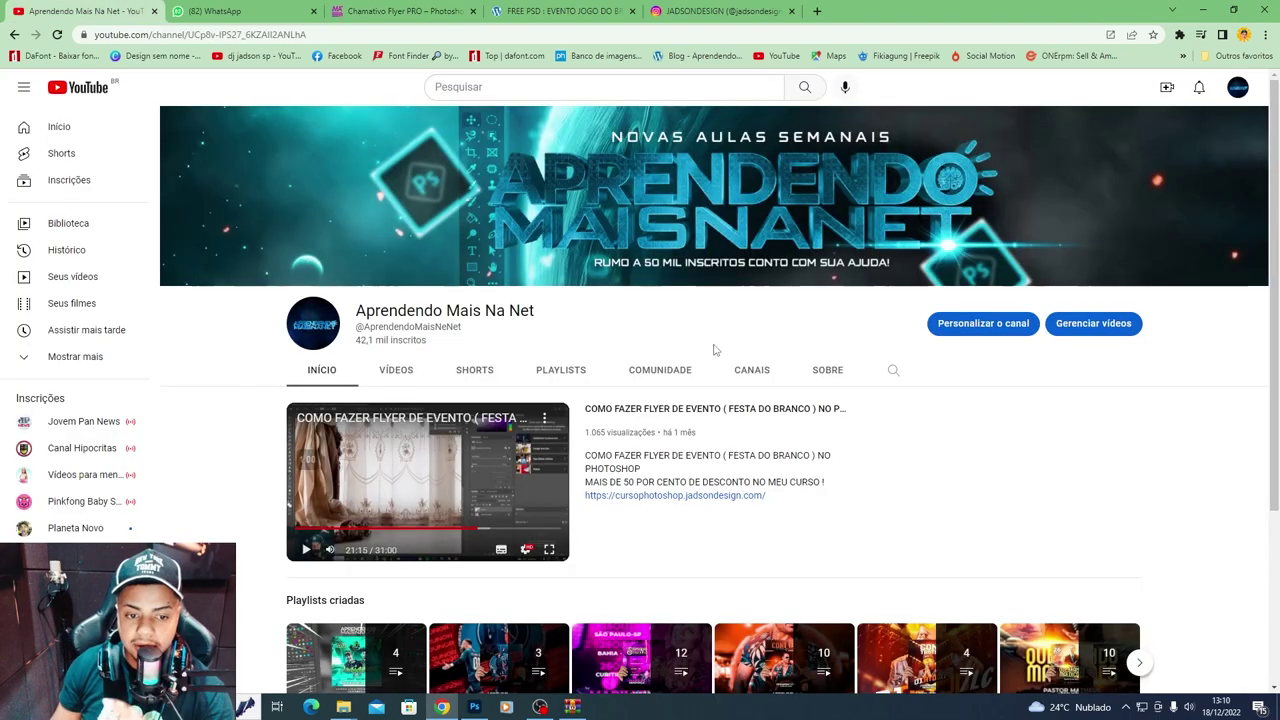
left_click(381, 372)
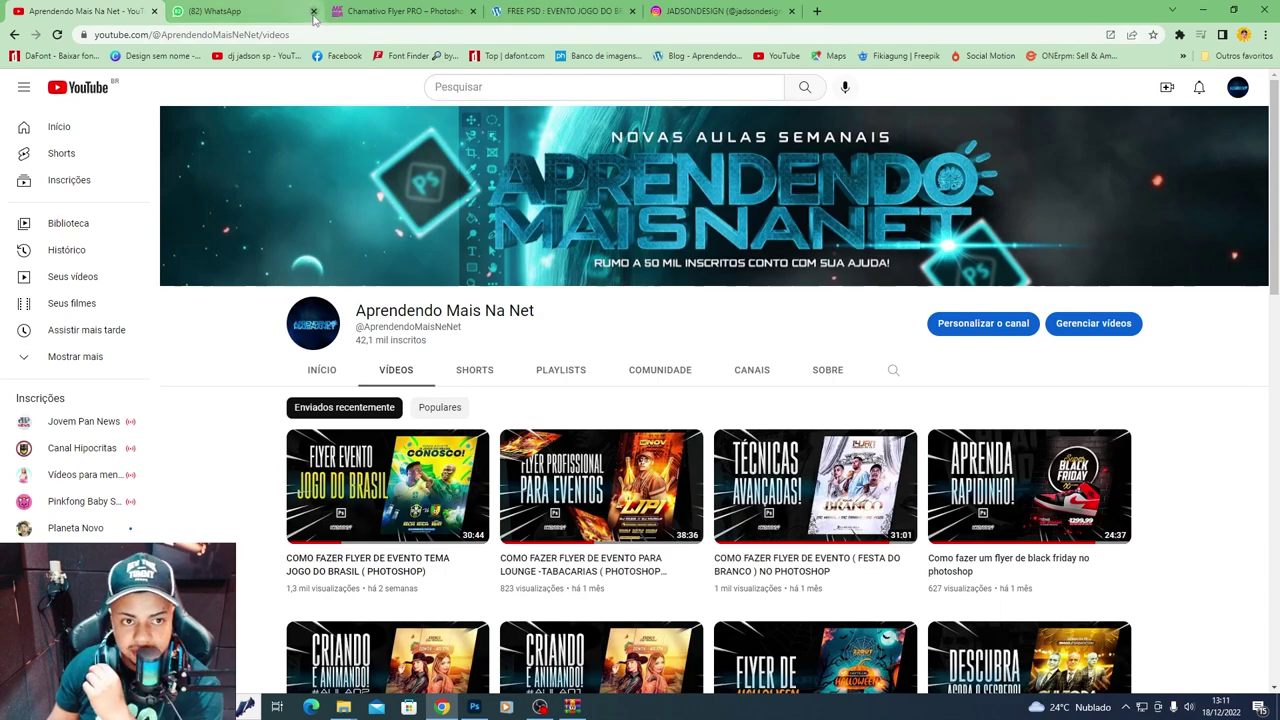
left_click(313, 12)
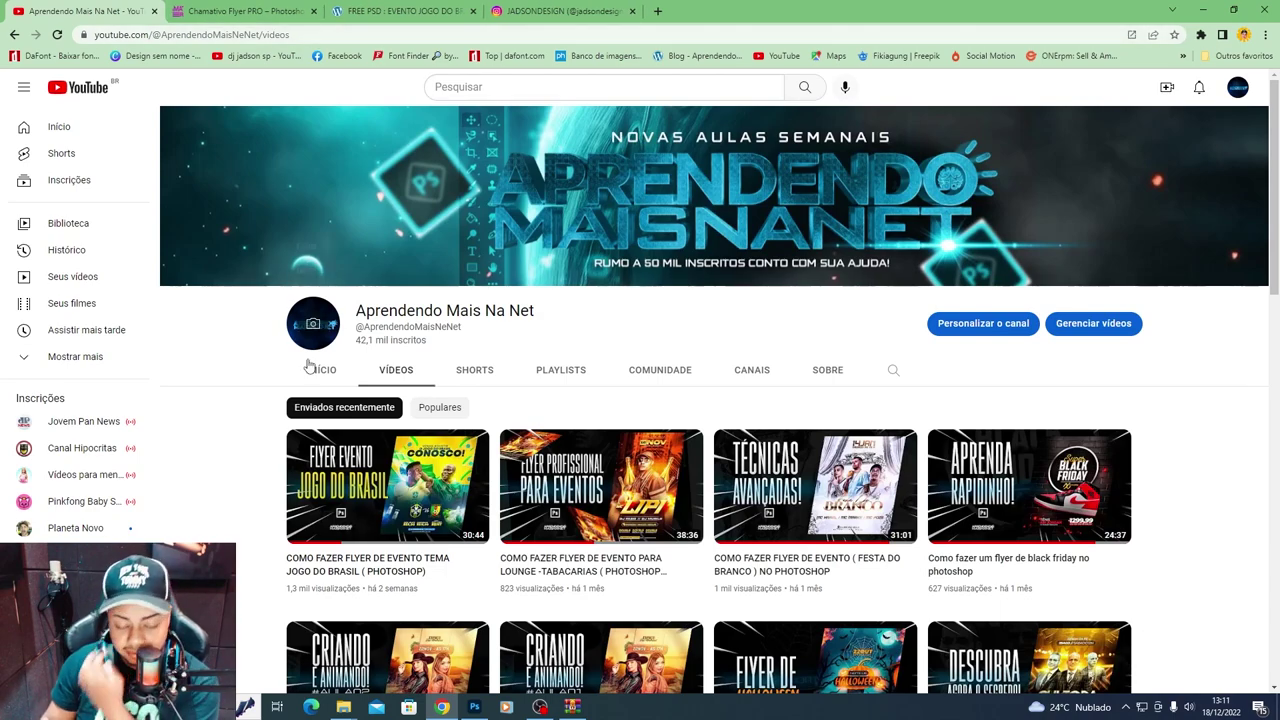
- Create a blank 1500 × 1800 px document at 150 ppi, then return to Chrome
left_click(474, 705)
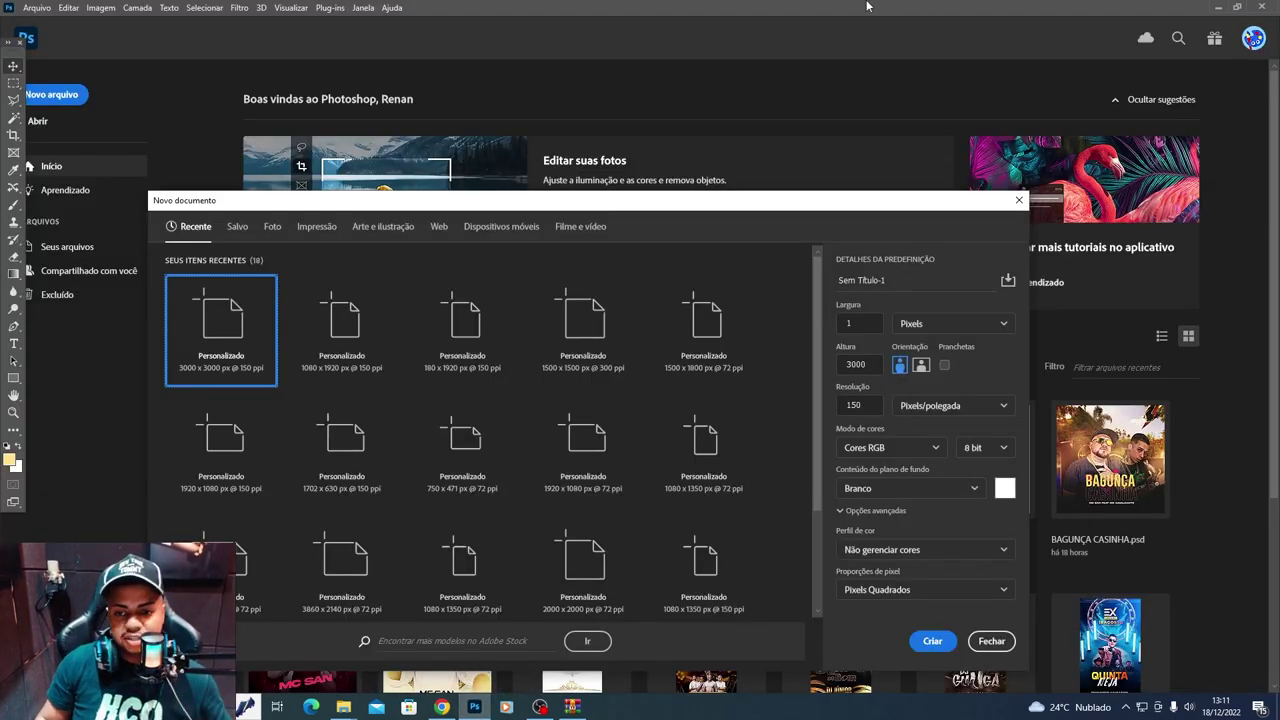
left_click(868, 321)
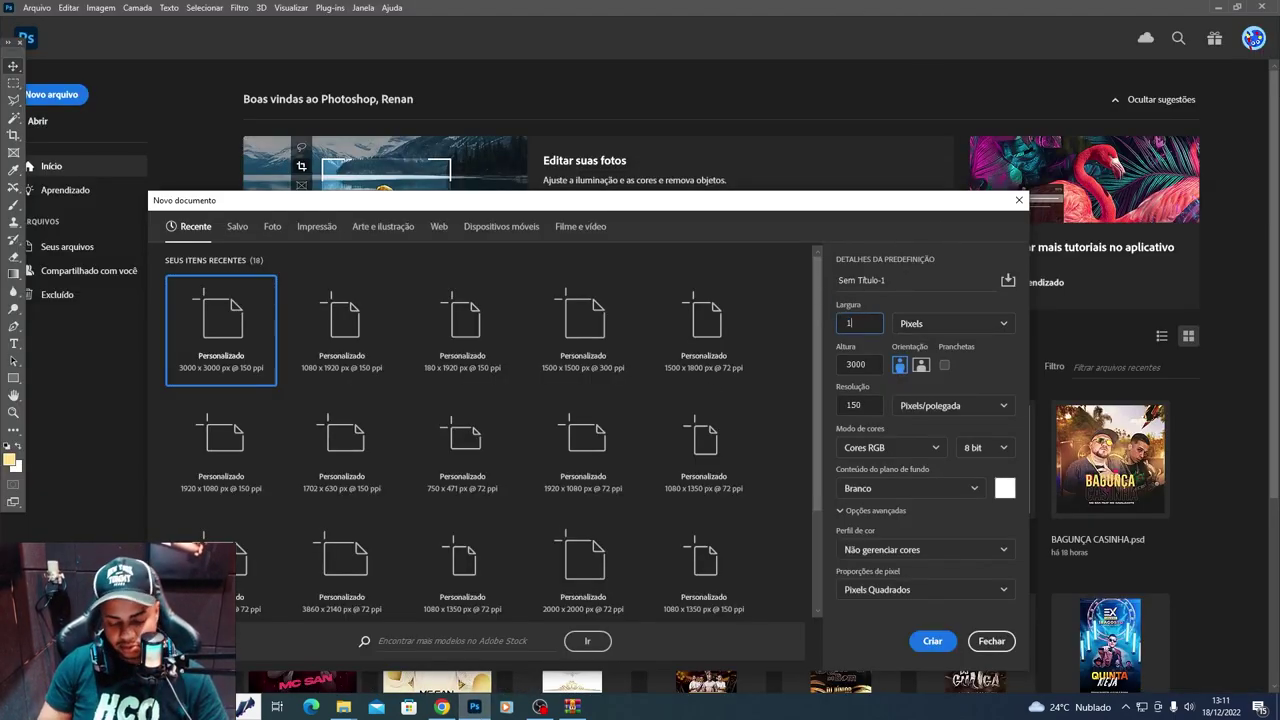
type("54500")
key("Tab")
type("180")
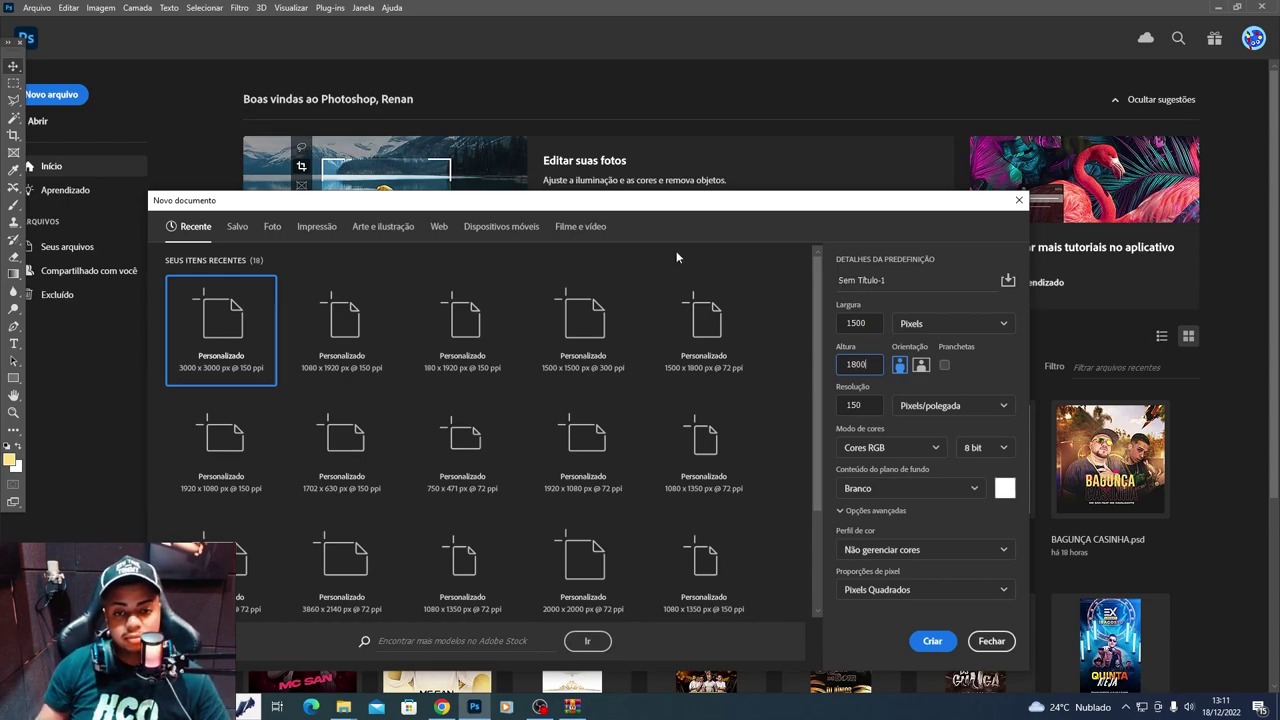
left_click_drag(726, 212, 751, 169)
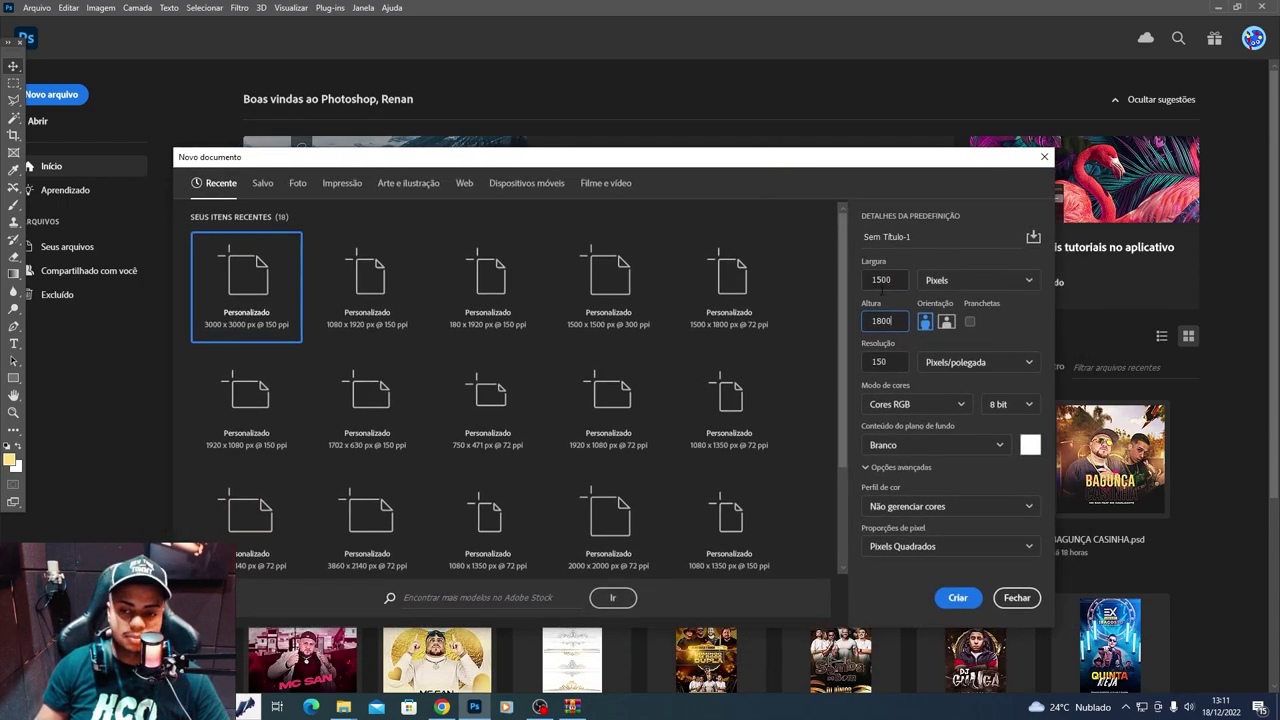
left_click(884, 280)
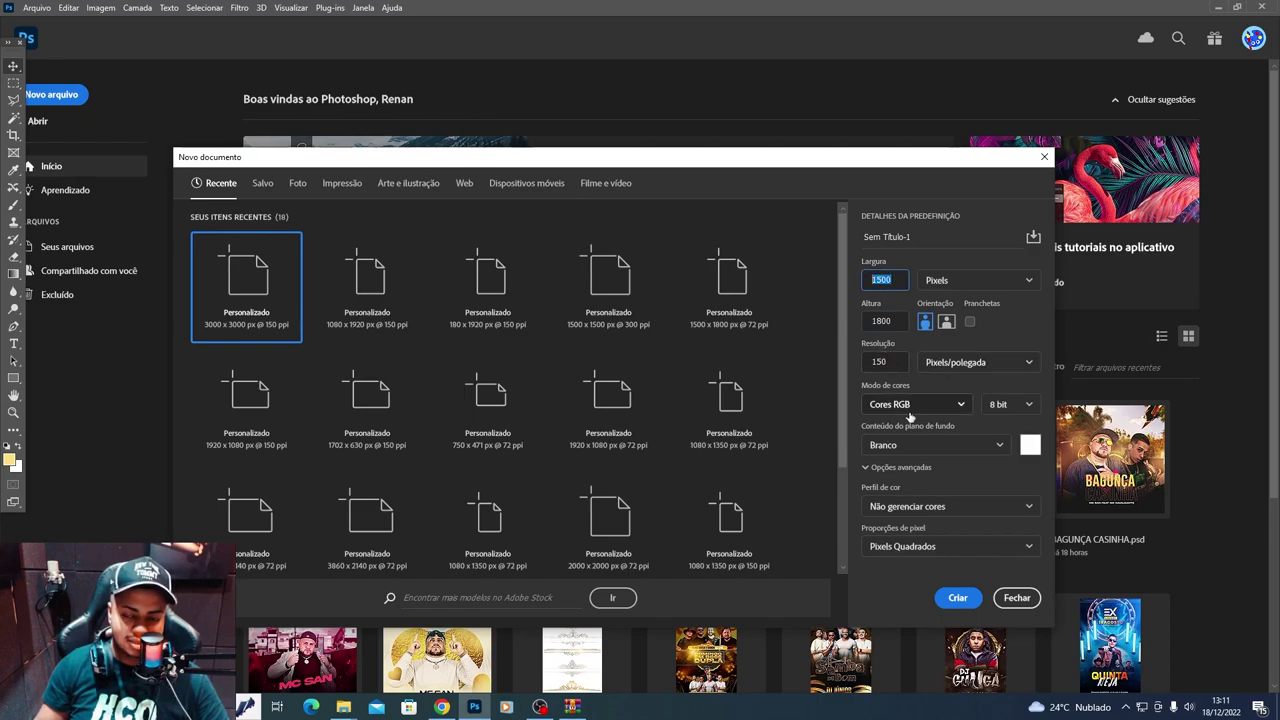
left_click(957, 598)
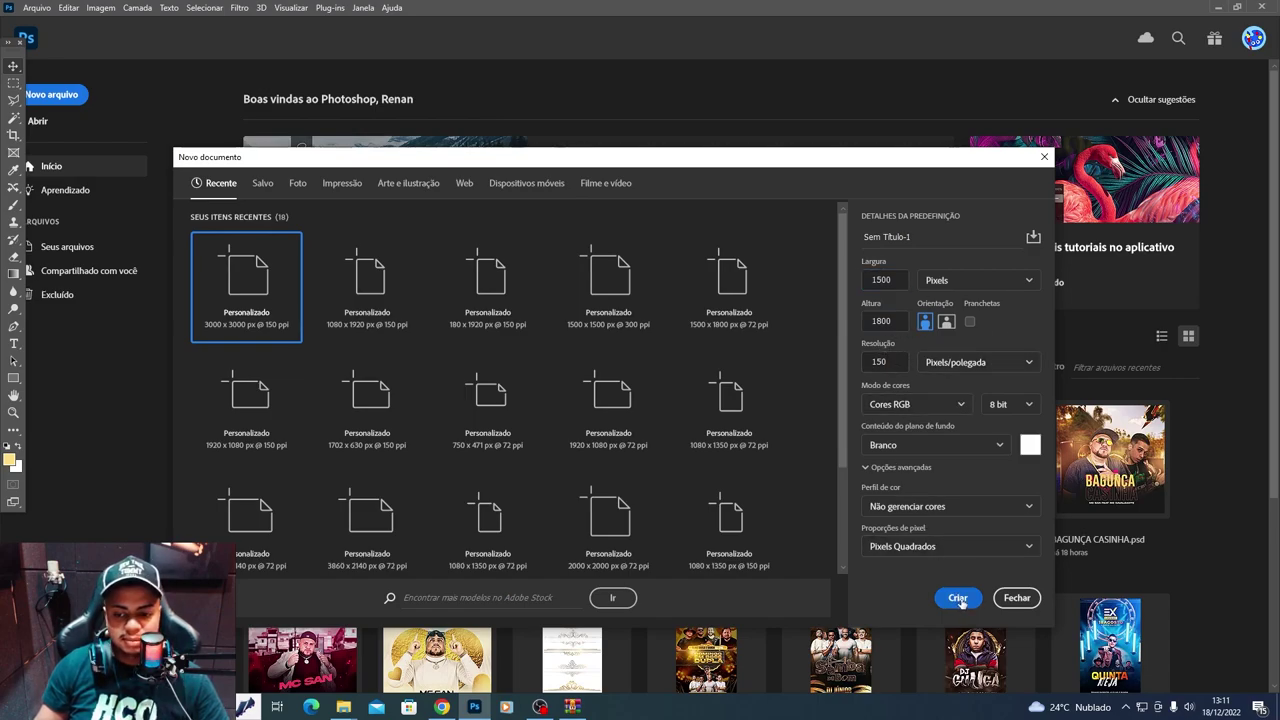
left_click(442, 707)
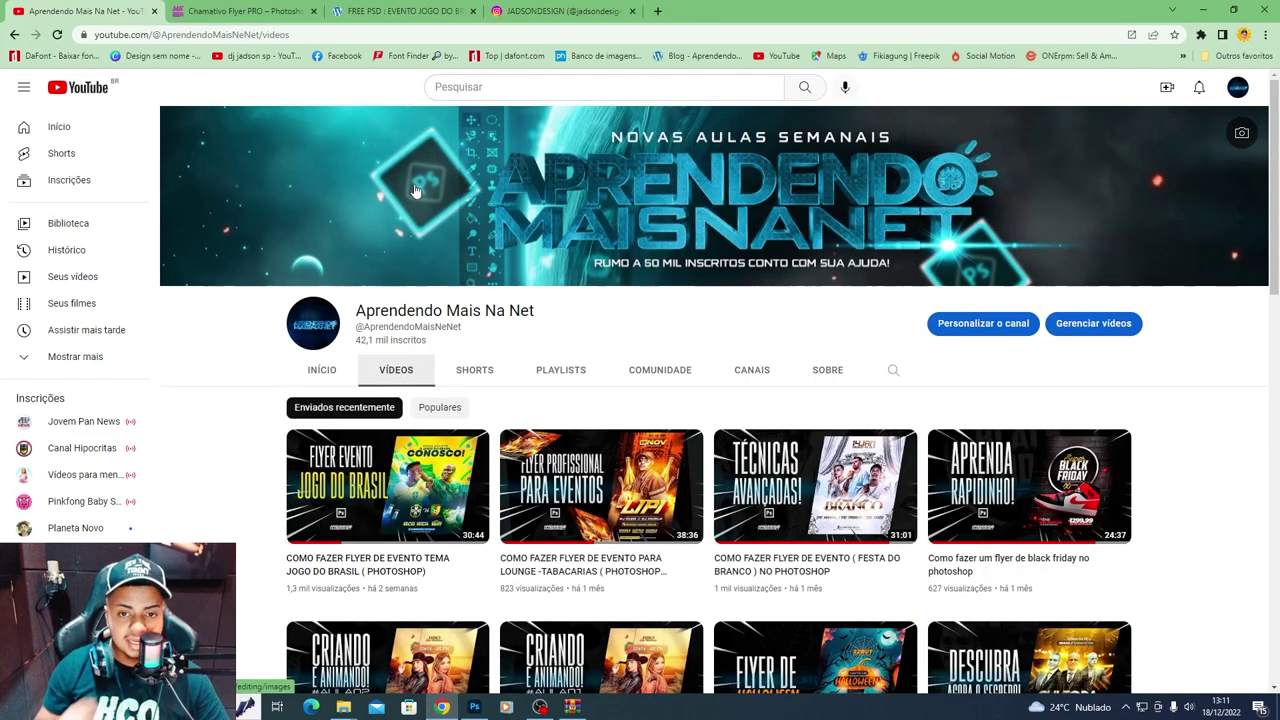
- Load behance.net in a new browser tab
left_click(656, 10)
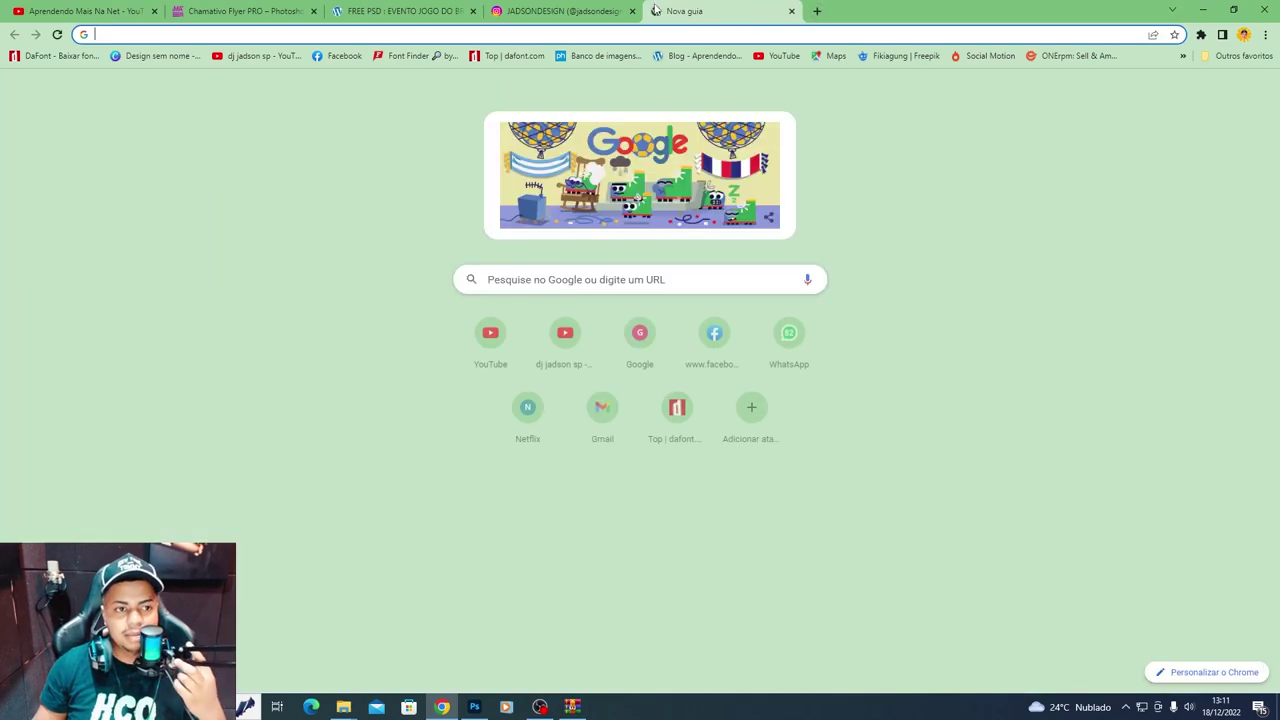
type("beh")
key("Return")
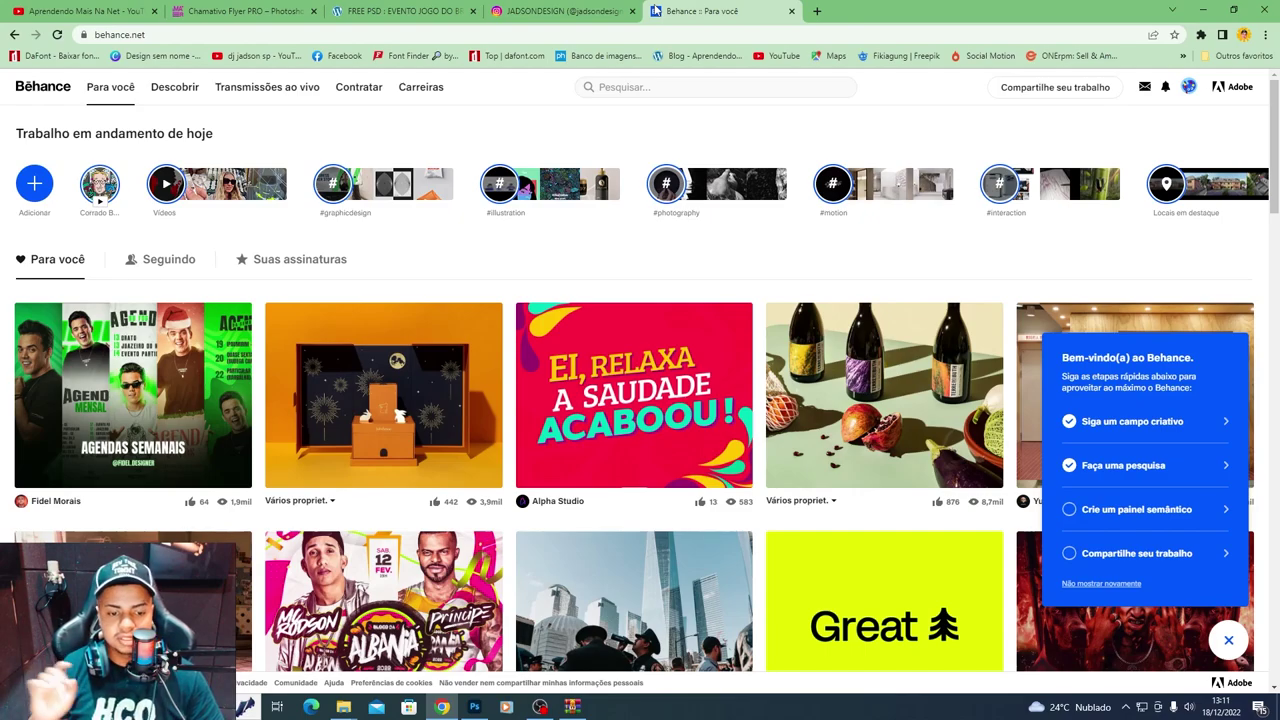
scroll(640, 390, "down", 4)
scroll(640, 390, "up", 4)
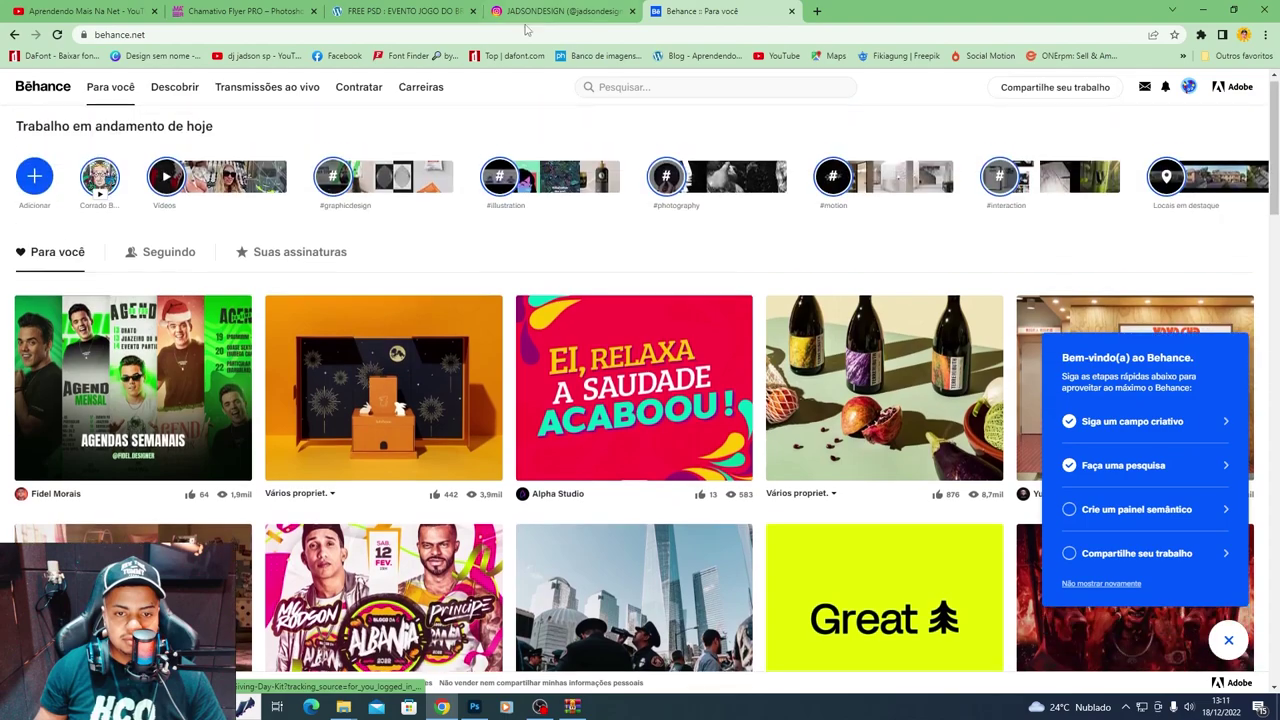
- Search Behance projects for 'flyer evento'
left_click(612, 86)
type("flyer evento")
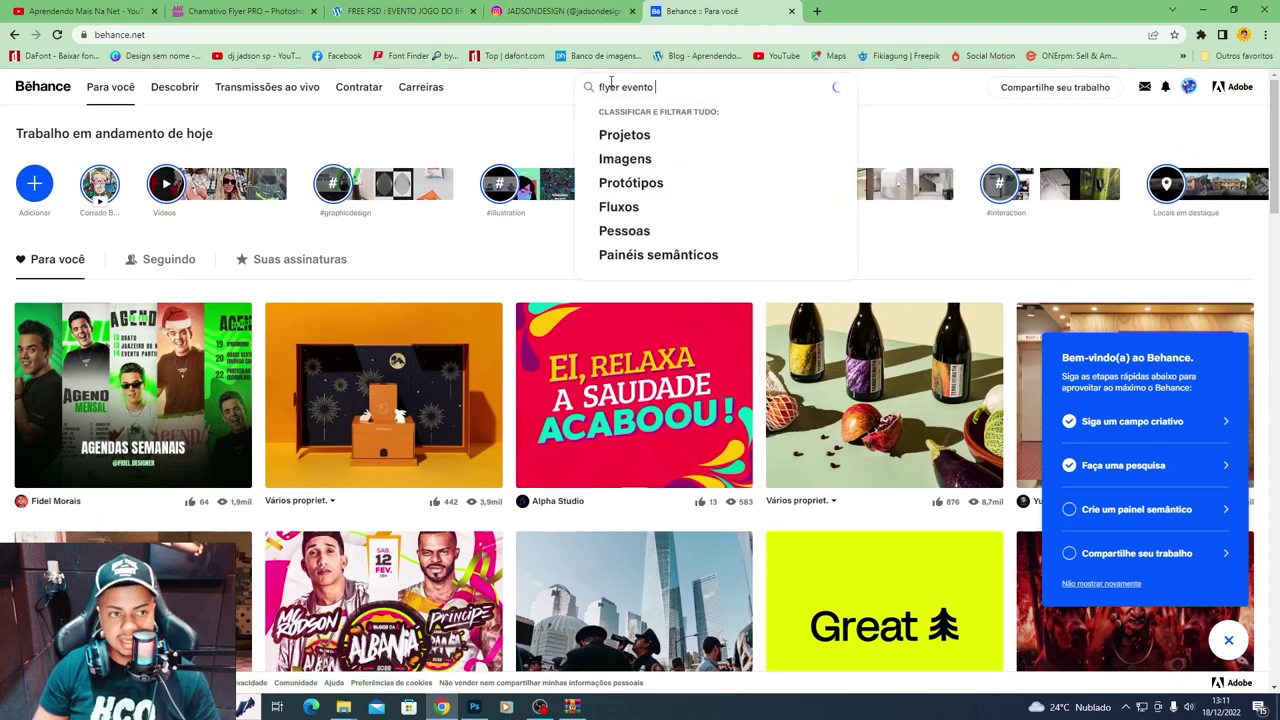
key("Return")
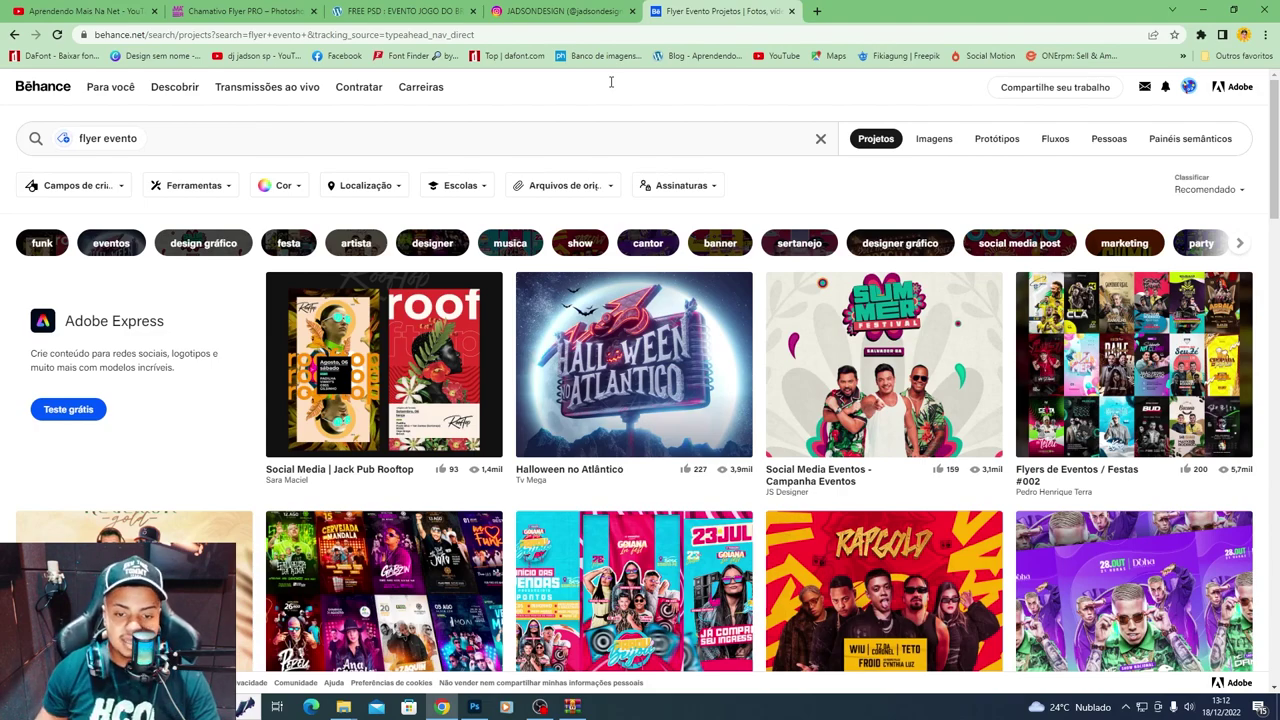
mouse_move(1205, 383)
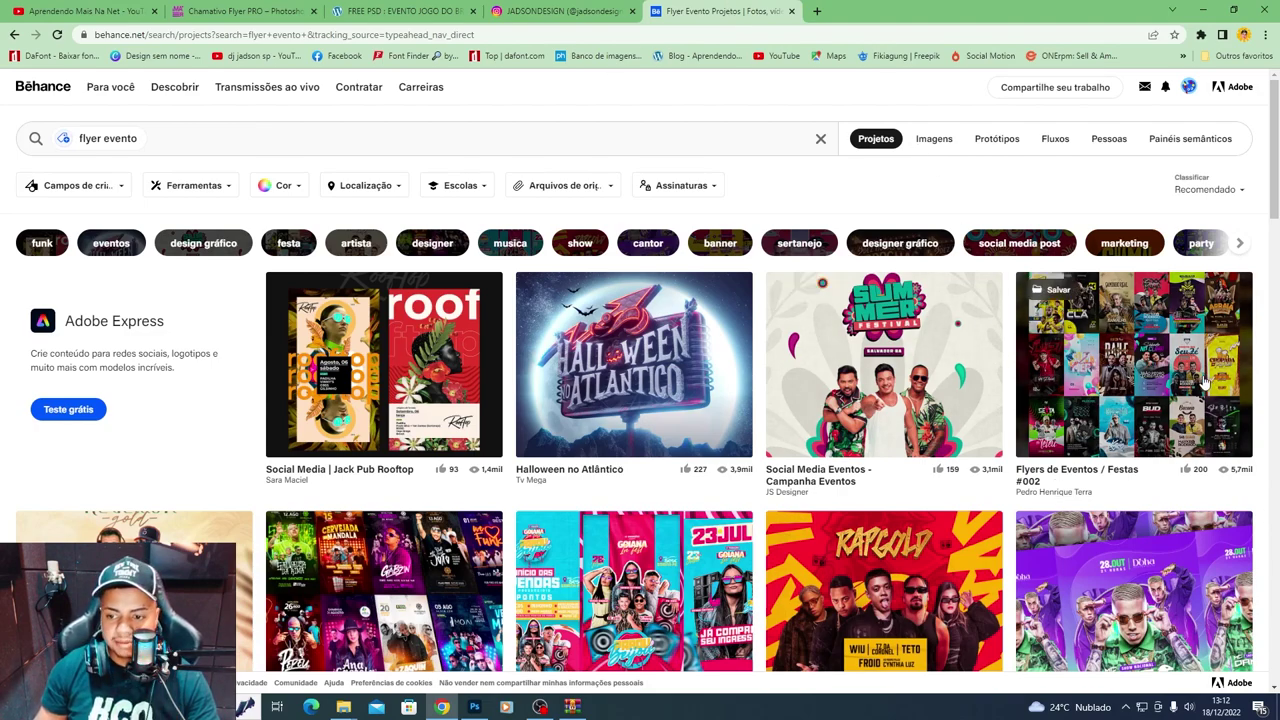
scroll(1201, 333, "down", 3)
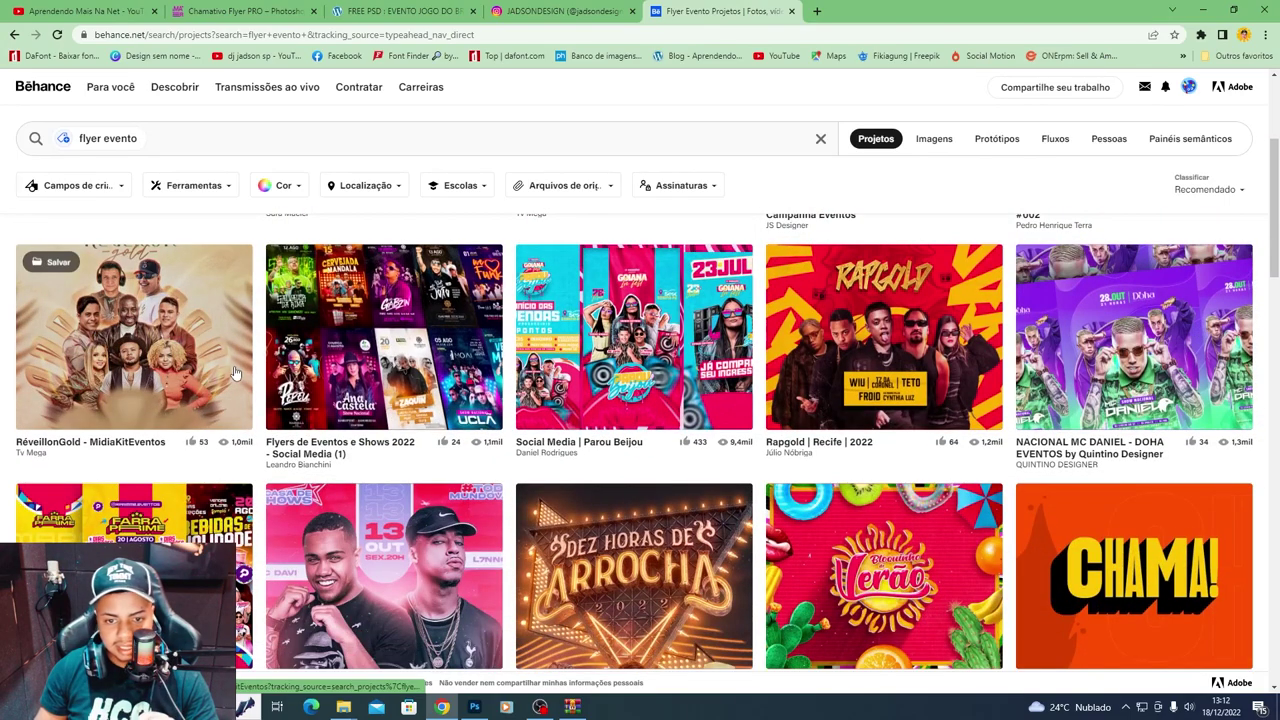
mouse_move(384, 336)
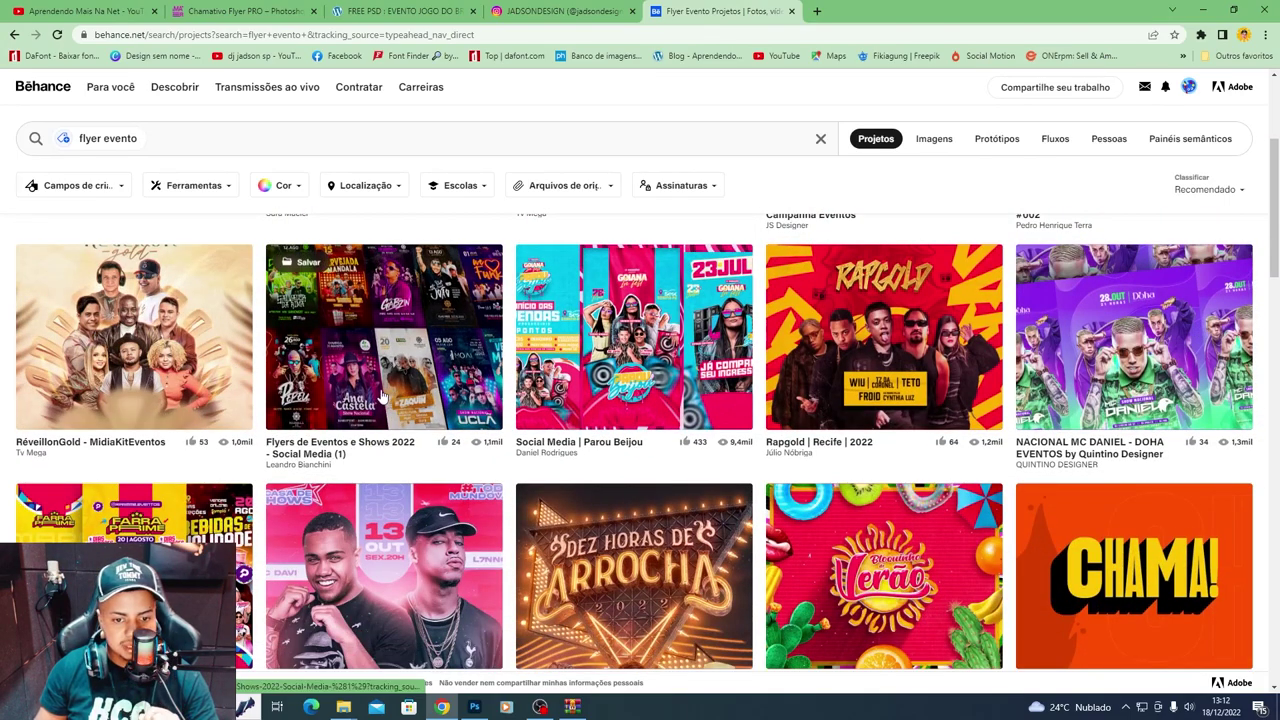
- Open the Flyers de Eventos e Shows 2022 project and open the Gabzin flyer image in a new tab
left_click(381, 397)
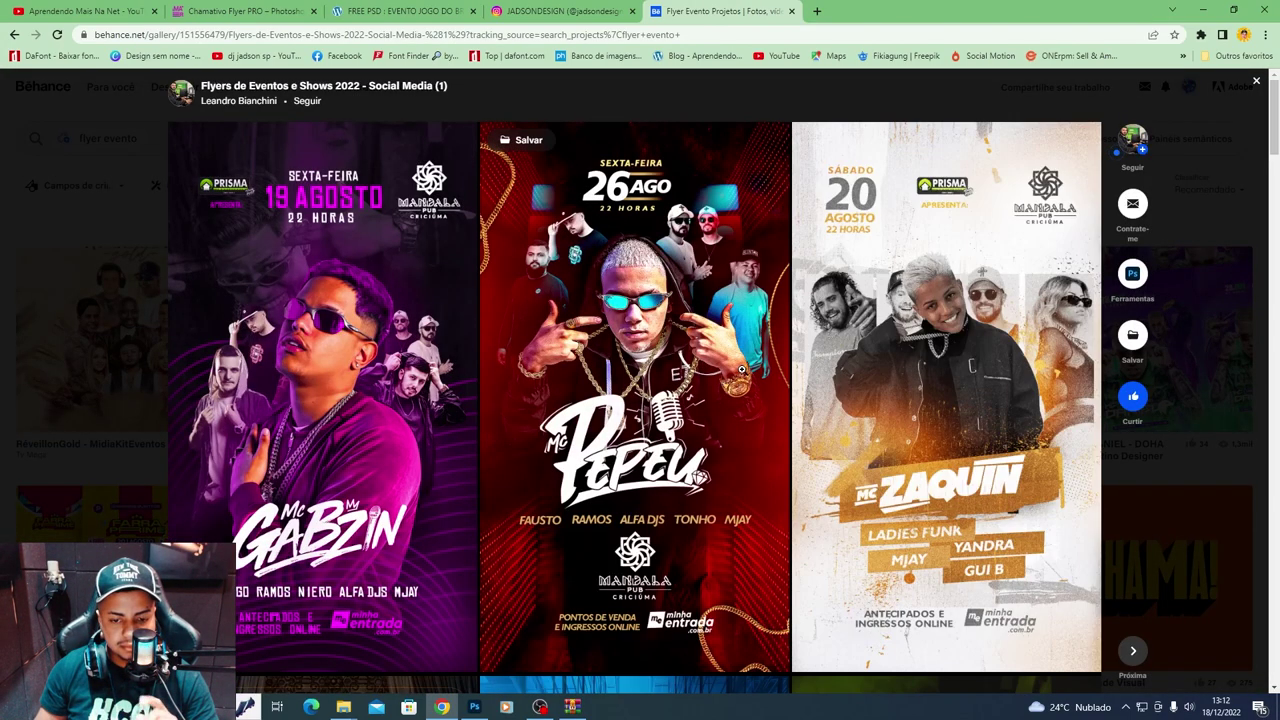
scroll(741, 370, "down", 1)
mouse_move(322, 400)
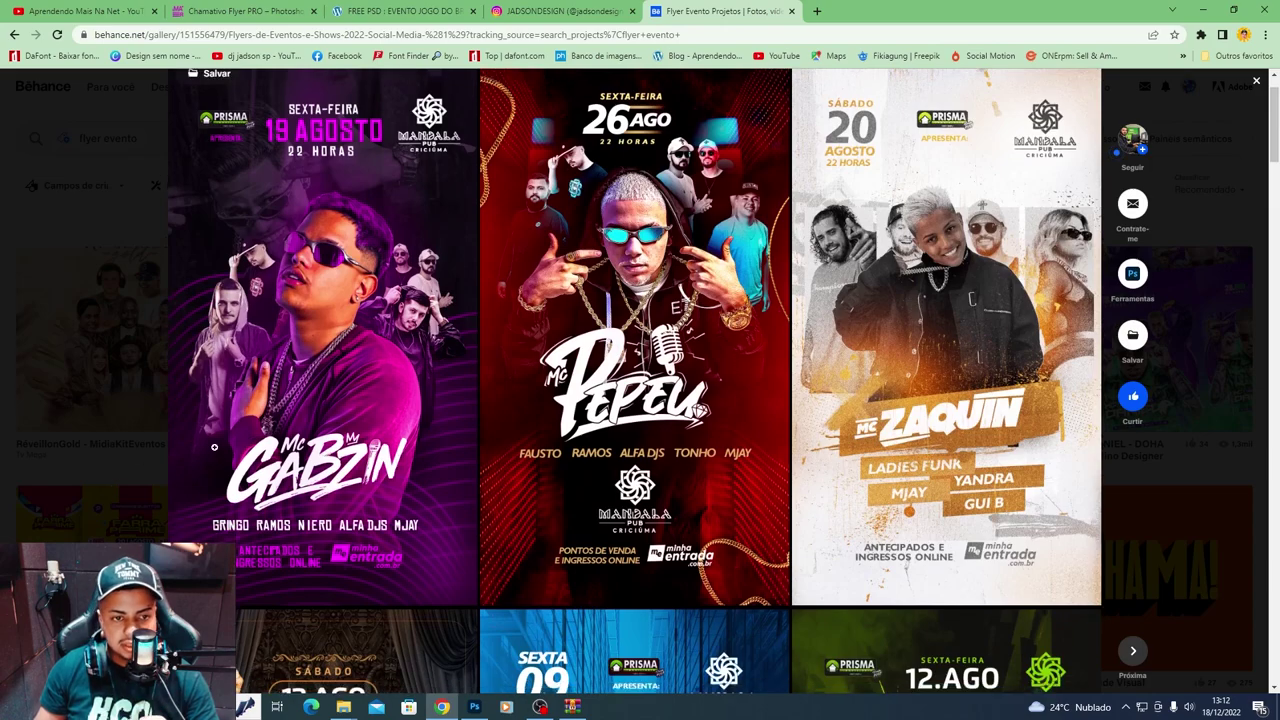
right_click(356, 260)
left_click(410, 290)
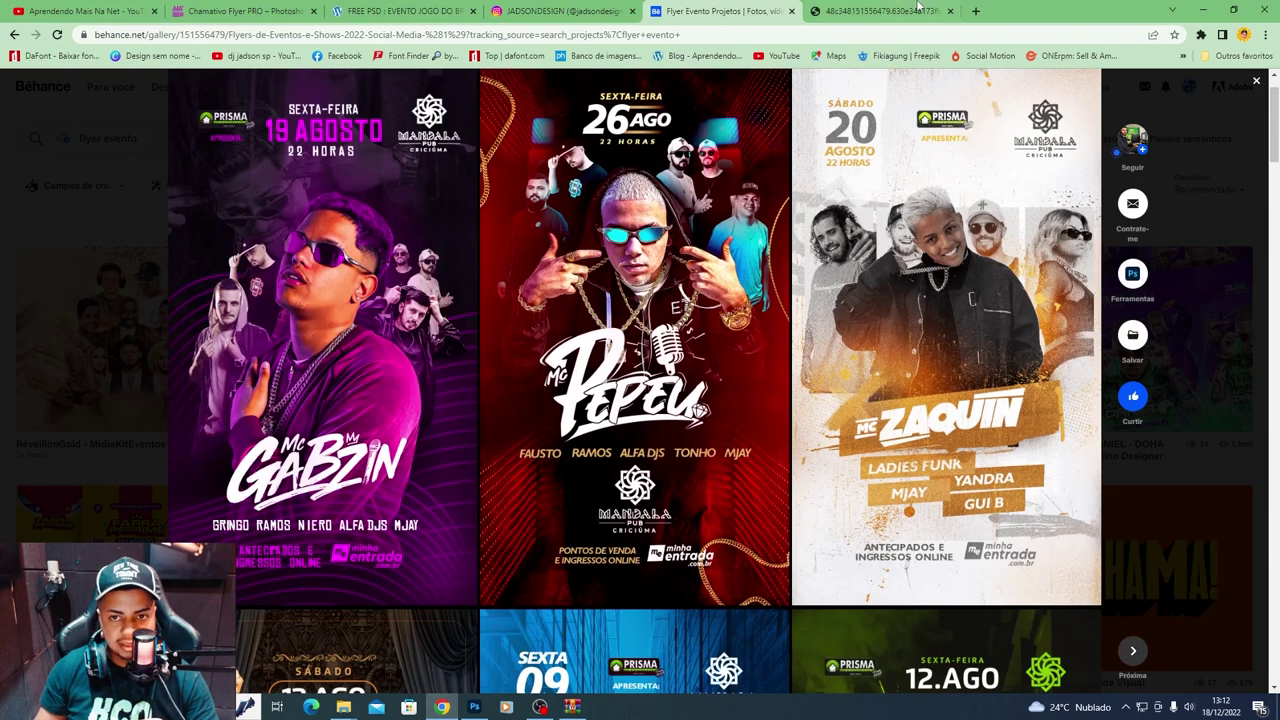
- Zoom in and out on the Gabzin flyer to inspect its details
left_click(592, 348)
scroll(592, 348, "up", 3)
left_click(591, 347)
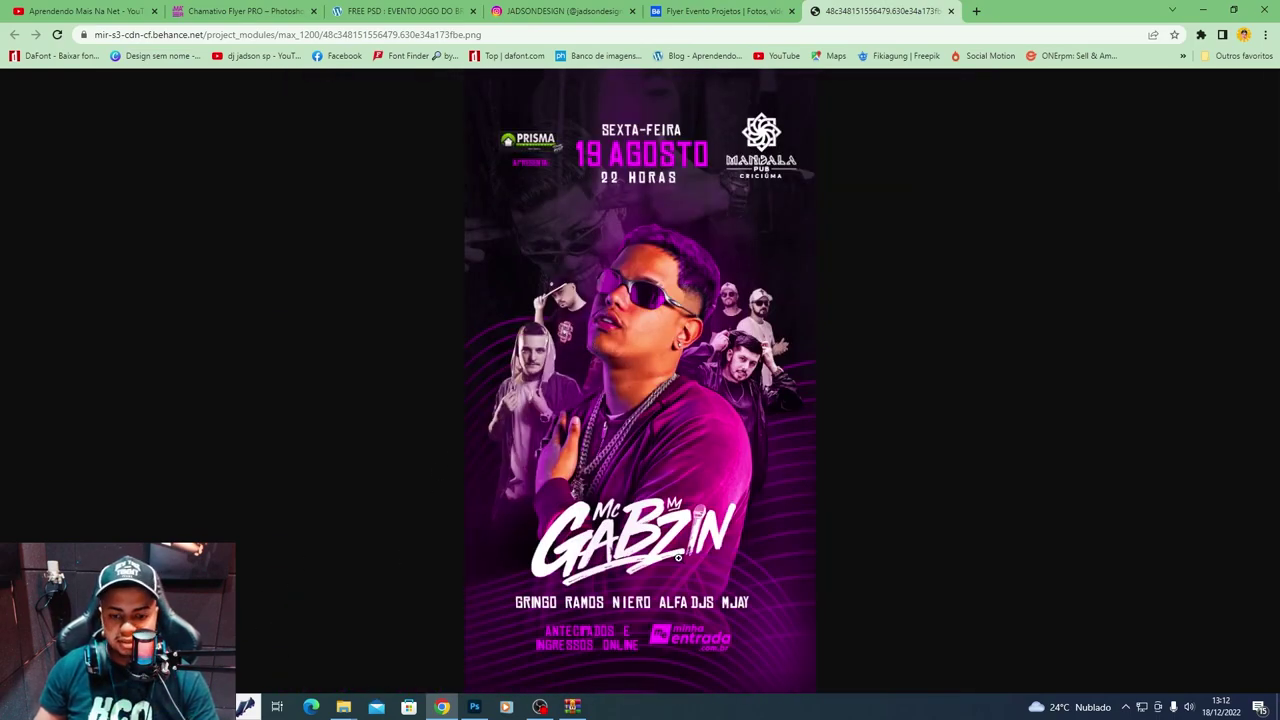
left_click(813, 546)
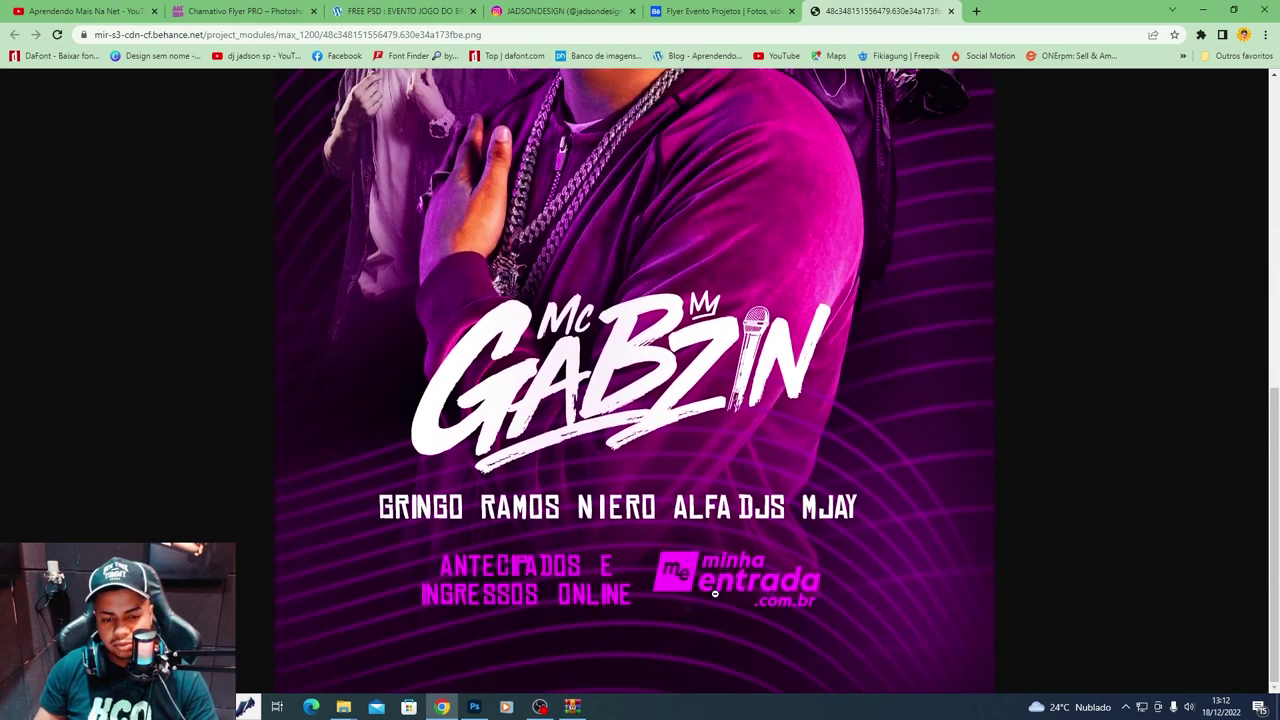
scroll(714, 593, "up", 2)
scroll(714, 593, "up", 4)
scroll(896, 384, "down", 5)
scroll(910, 430, "up", 3)
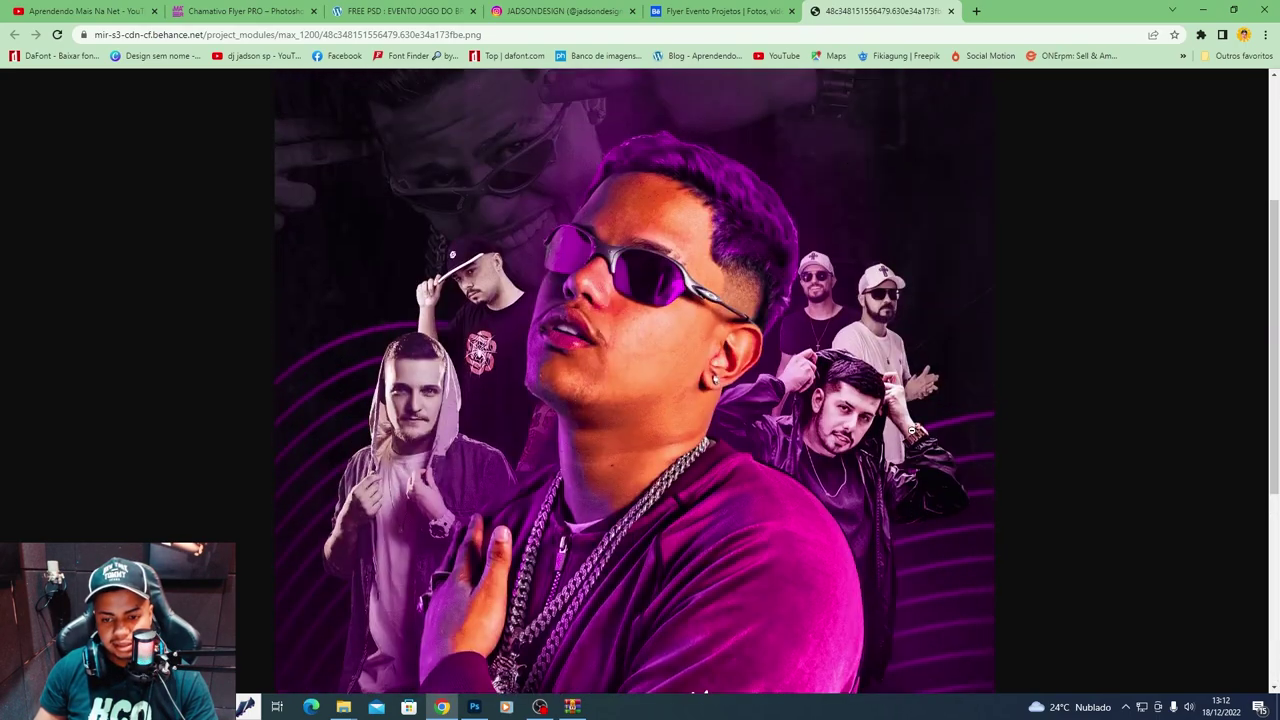
scroll(697, 248, "up", 3)
scroll(697, 248, "down", 4)
scroll(730, 409, "down", 3)
left_click(701, 347)
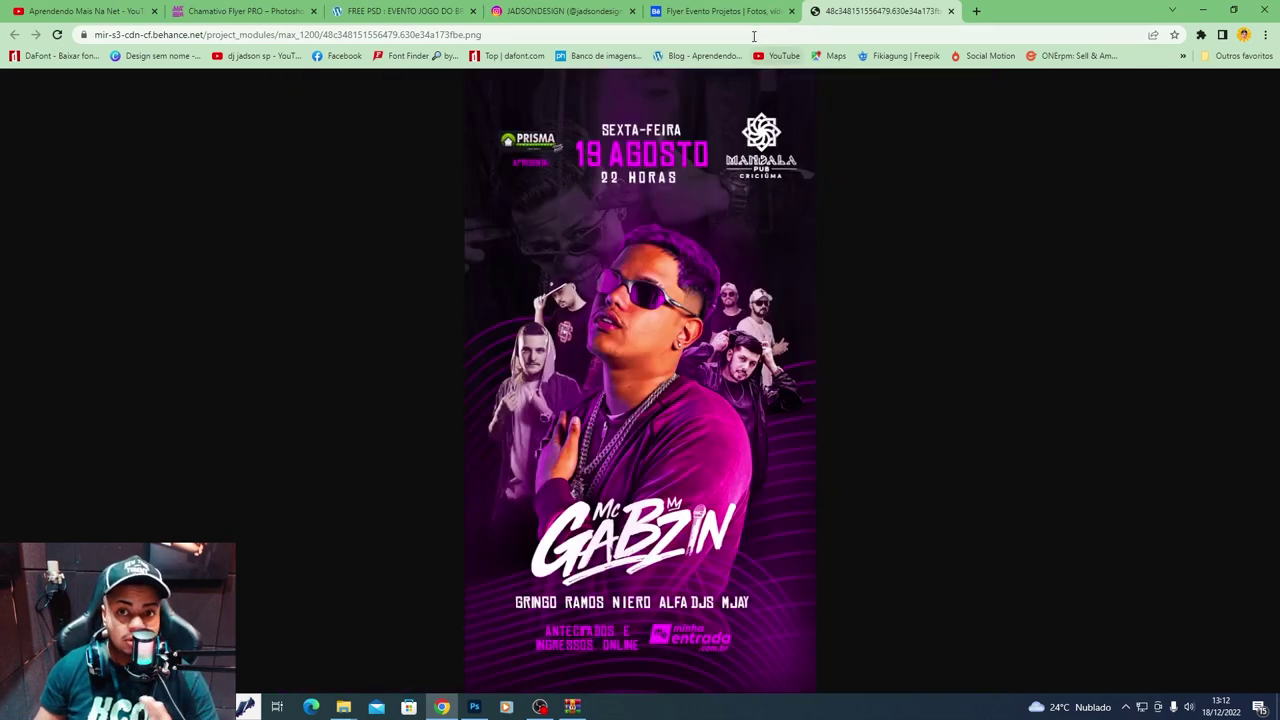
- Open the Salvador da Rima flyer image from the gallery in its own tab
left_click(707, 10)
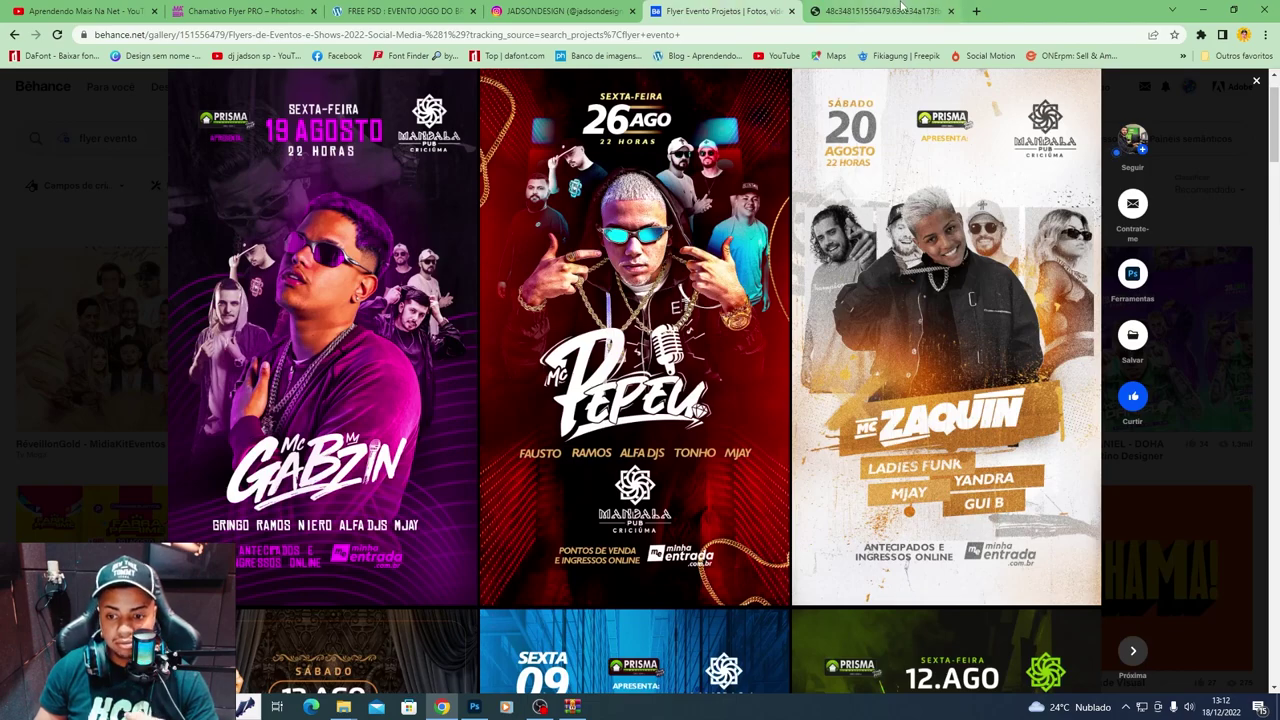
scroll(750, 306, "down", 2)
scroll(750, 306, "down", 2)
scroll(673, 397, "down", 3)
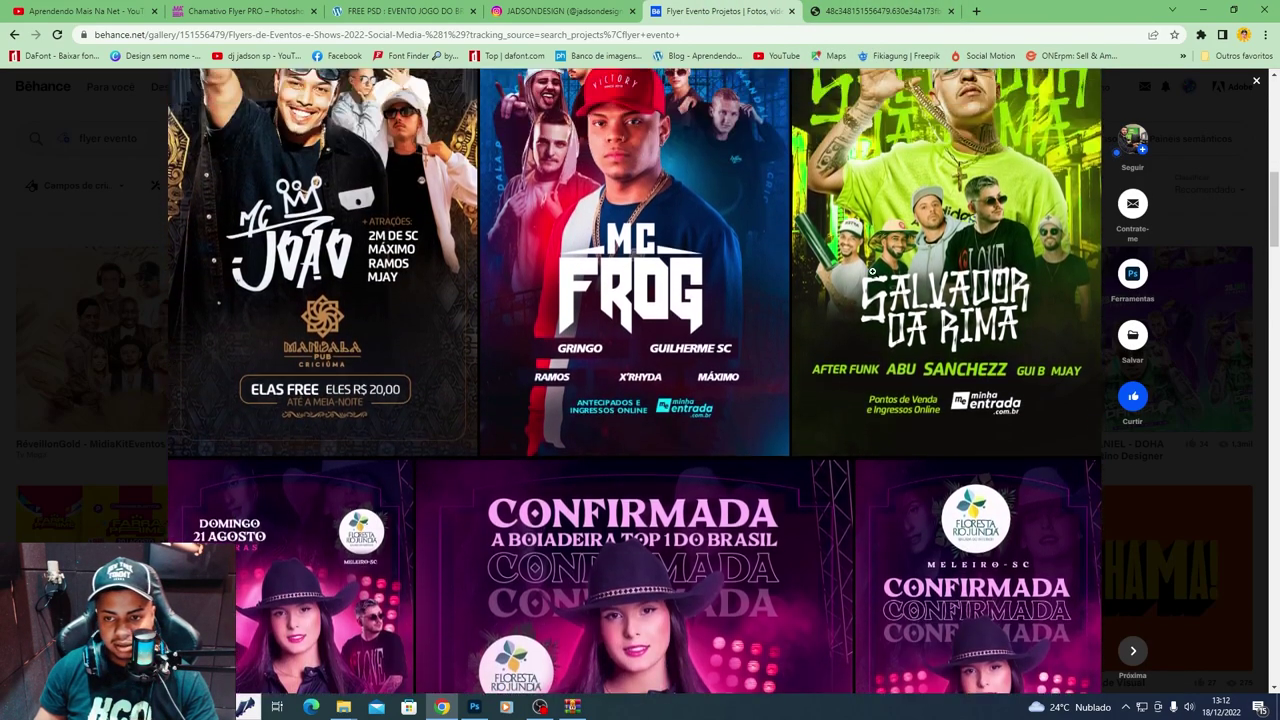
right_click(932, 224)
left_click(980, 230)
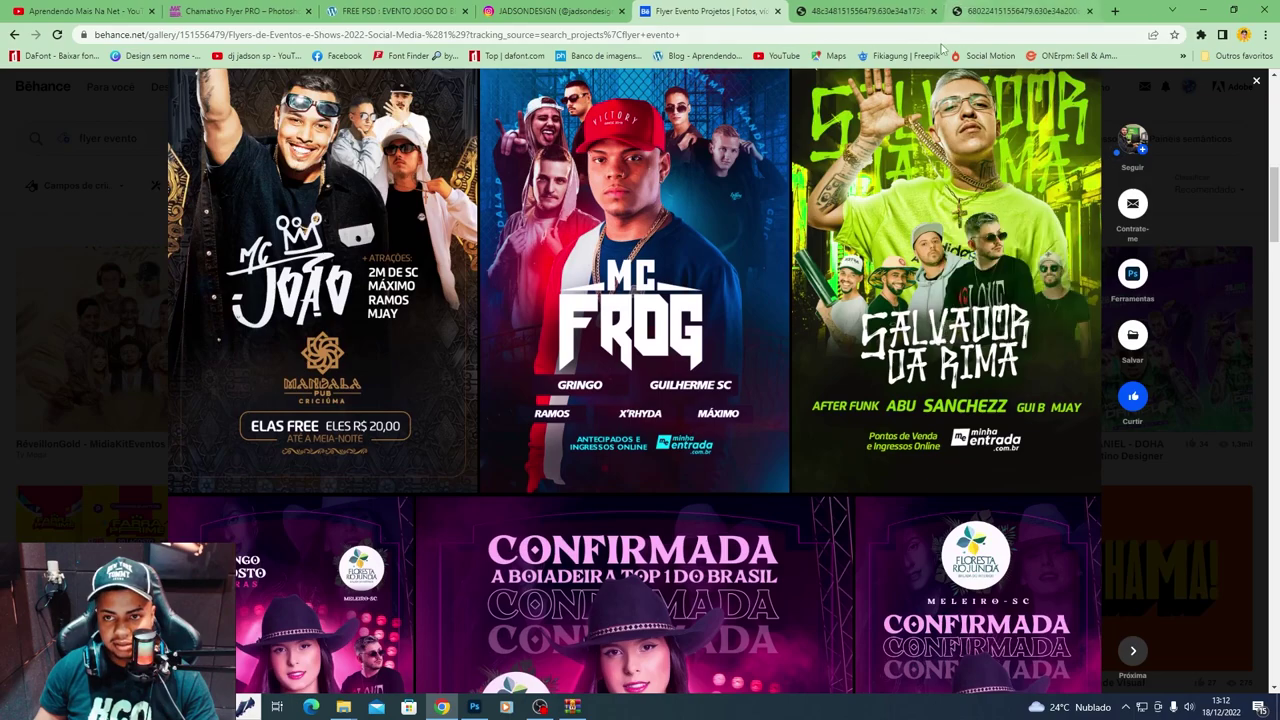
key("ctrl+Tab")
- Inspect the Salvador da Rima flyer at full size
left_click(684, 288)
scroll(676, 423, "down", 5)
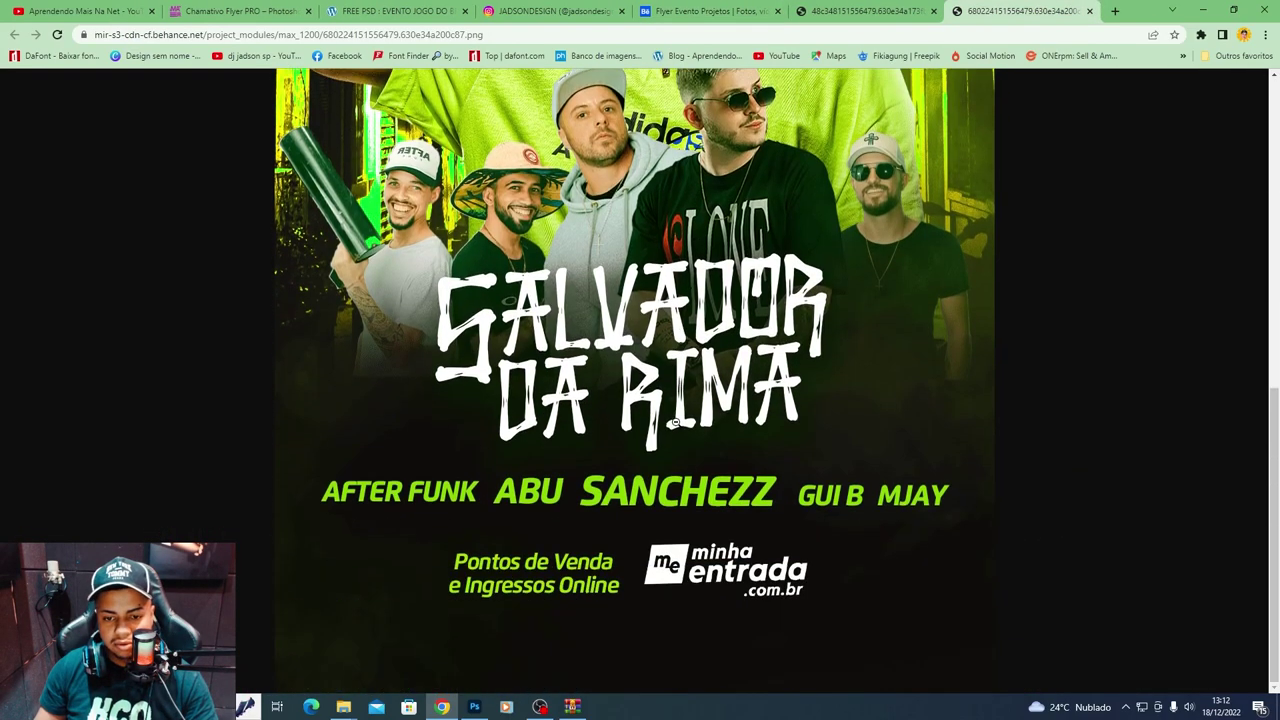
scroll(105, 457, "up", 4)
scroll(105, 457, "up", 3)
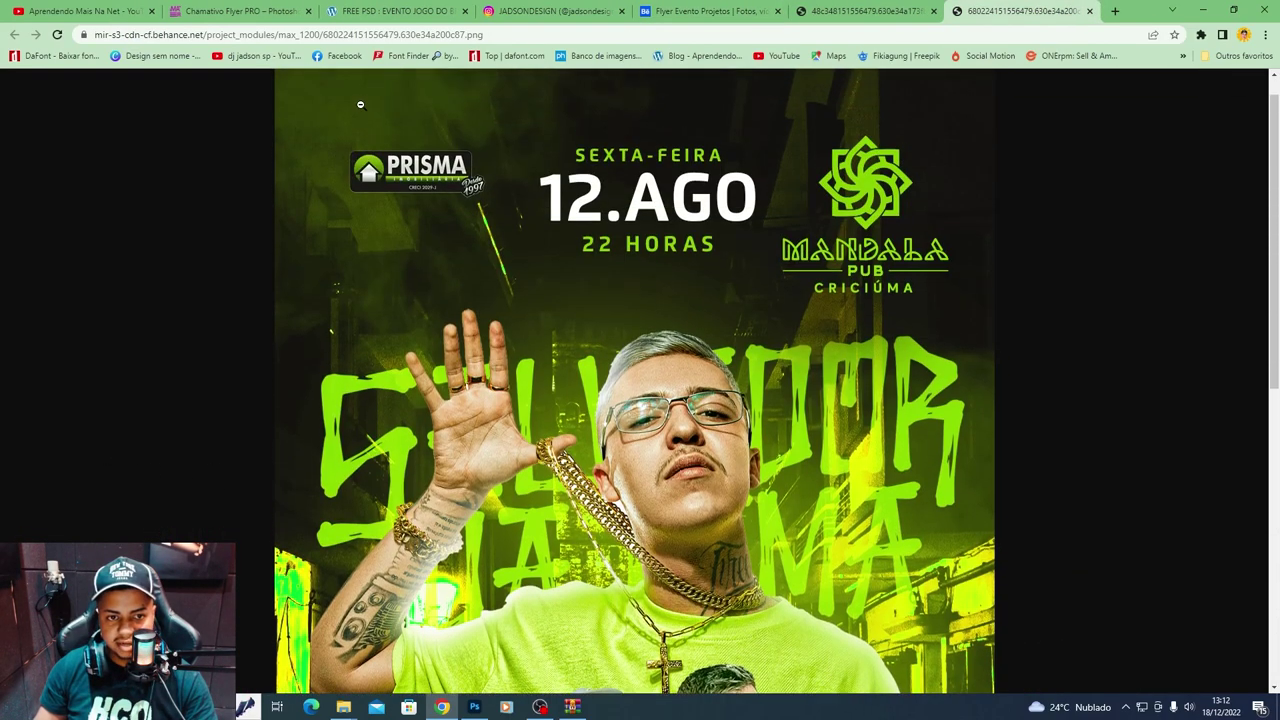
scroll(293, 121, "up", 1)
scroll(400, 230, "down", 2)
scroll(520, 340, "up", 2)
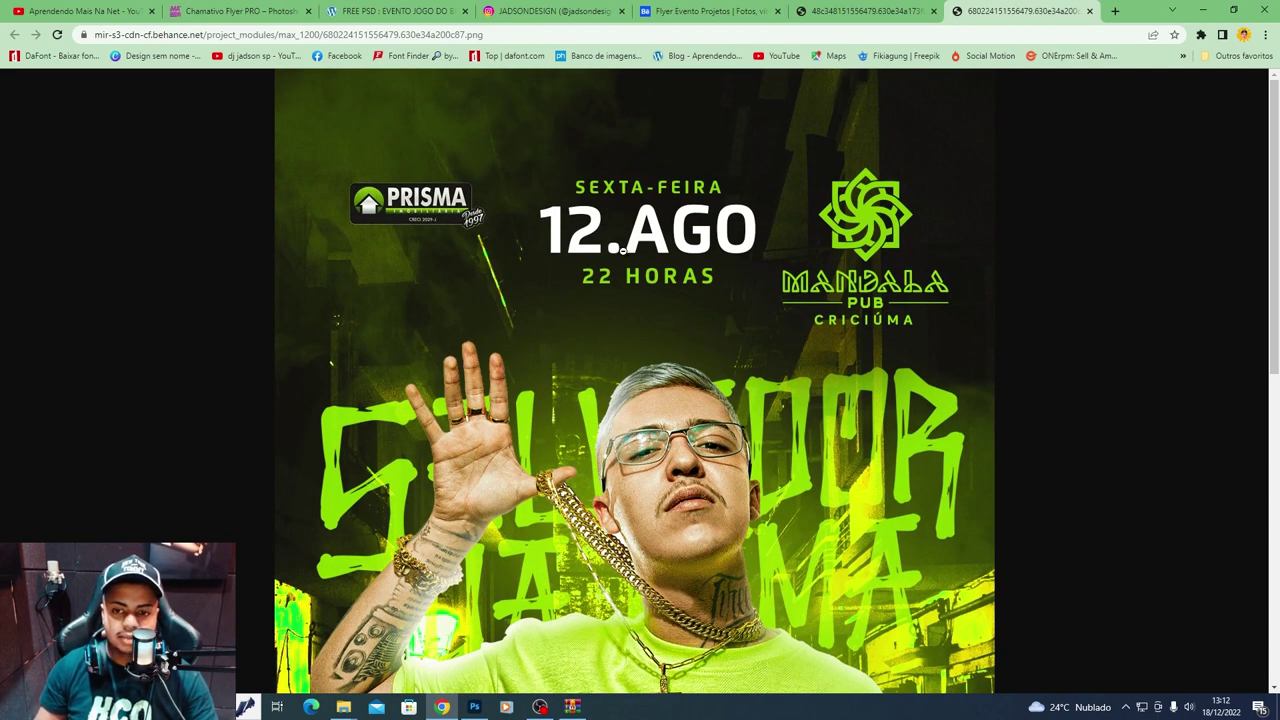
scroll(845, 299, "down", 5)
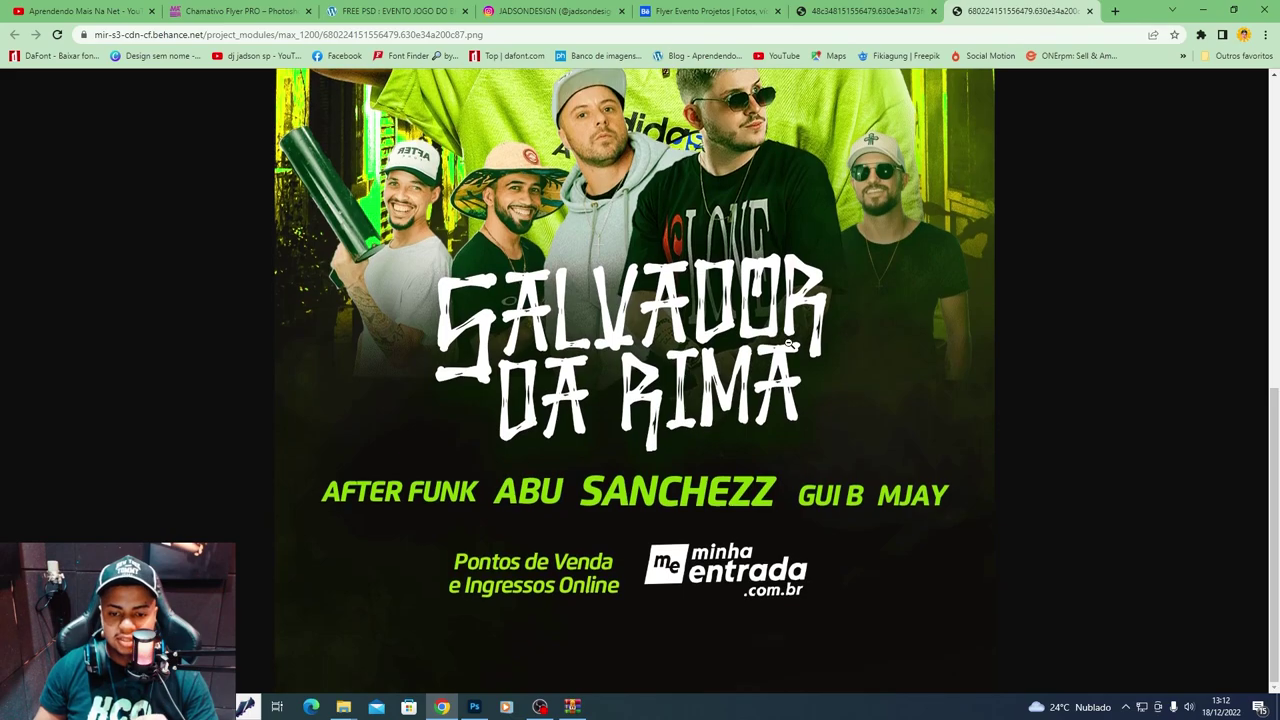
scroll(779, 362, "up", 3)
scroll(779, 362, "up", 5)
- Flip between tabs and browse further through the Behance flyer gallery
key("ctrl+shift+Tab")
key("ctrl+shift+Tab")
key("ctrl+Tab")
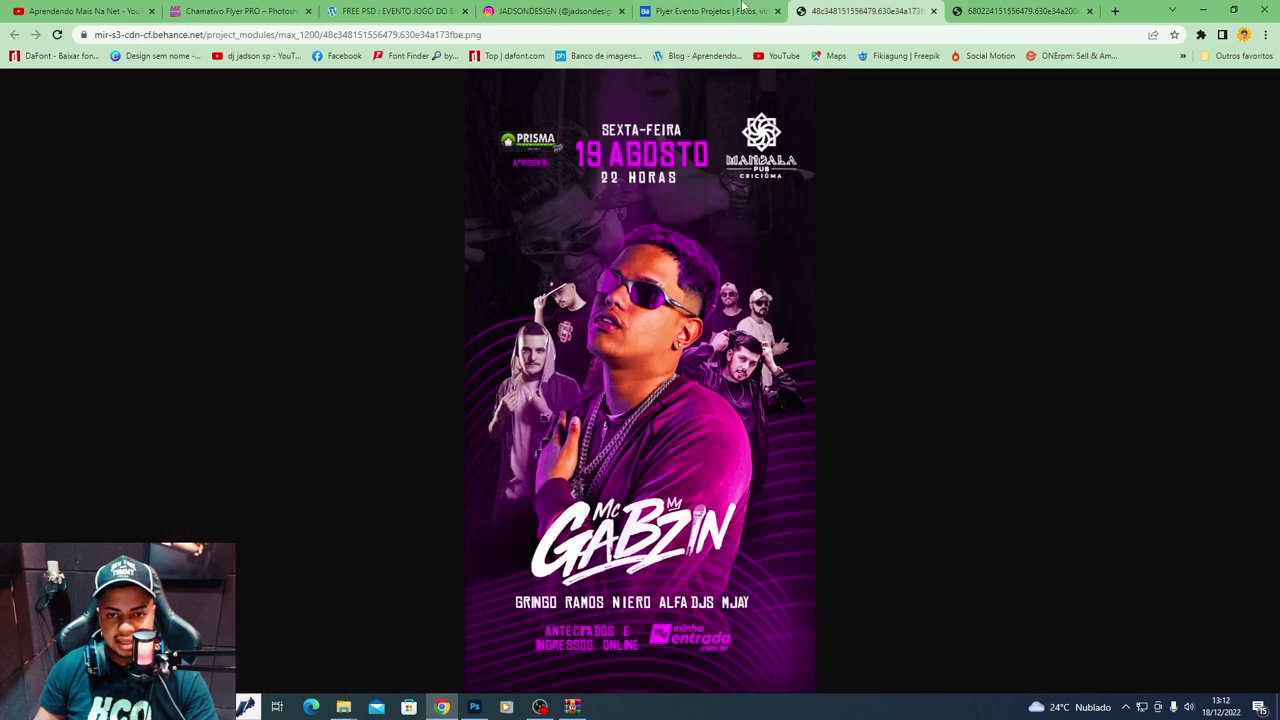
key("ctrl+shift+Tab")
scroll(857, 549, "down", 3)
scroll(830, 520, "down", 2)
scroll(791, 483, "down", 3)
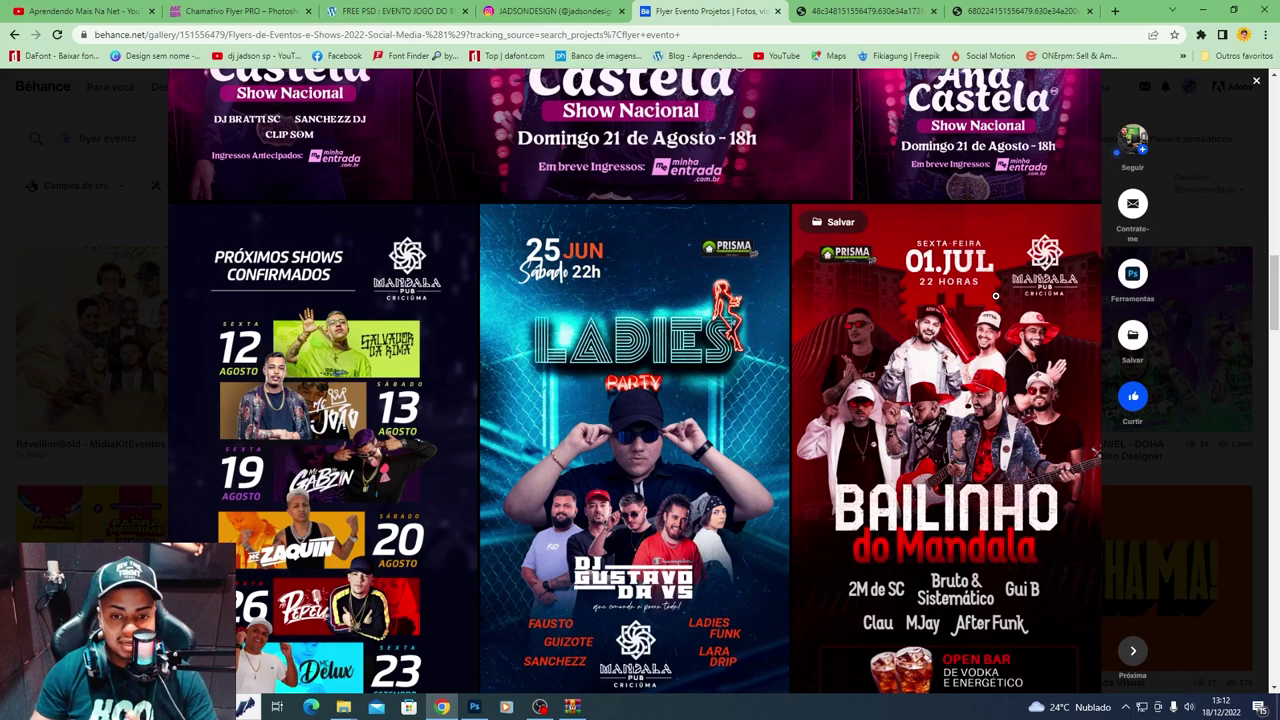
scroll(634, 461, "up", 5)
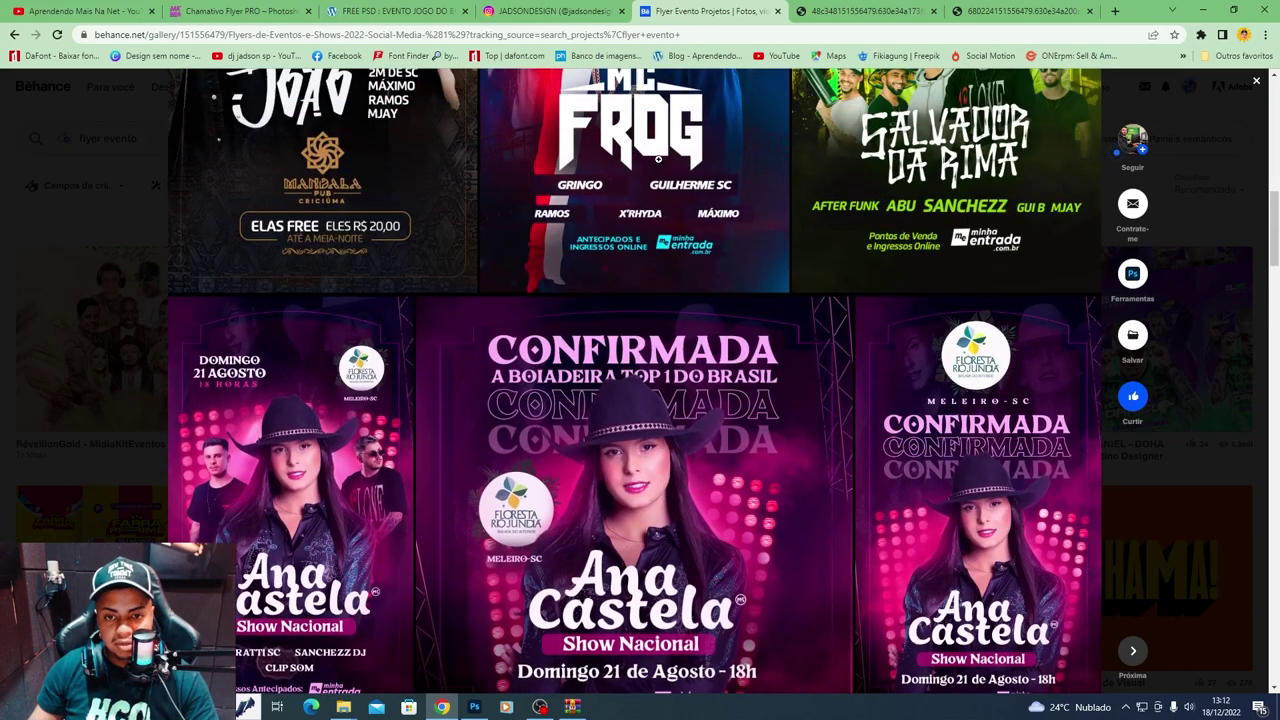
scroll(634, 461, "down", 2)
scroll(700, 400, "up", 3)
scroll(769, 341, "up", 3)
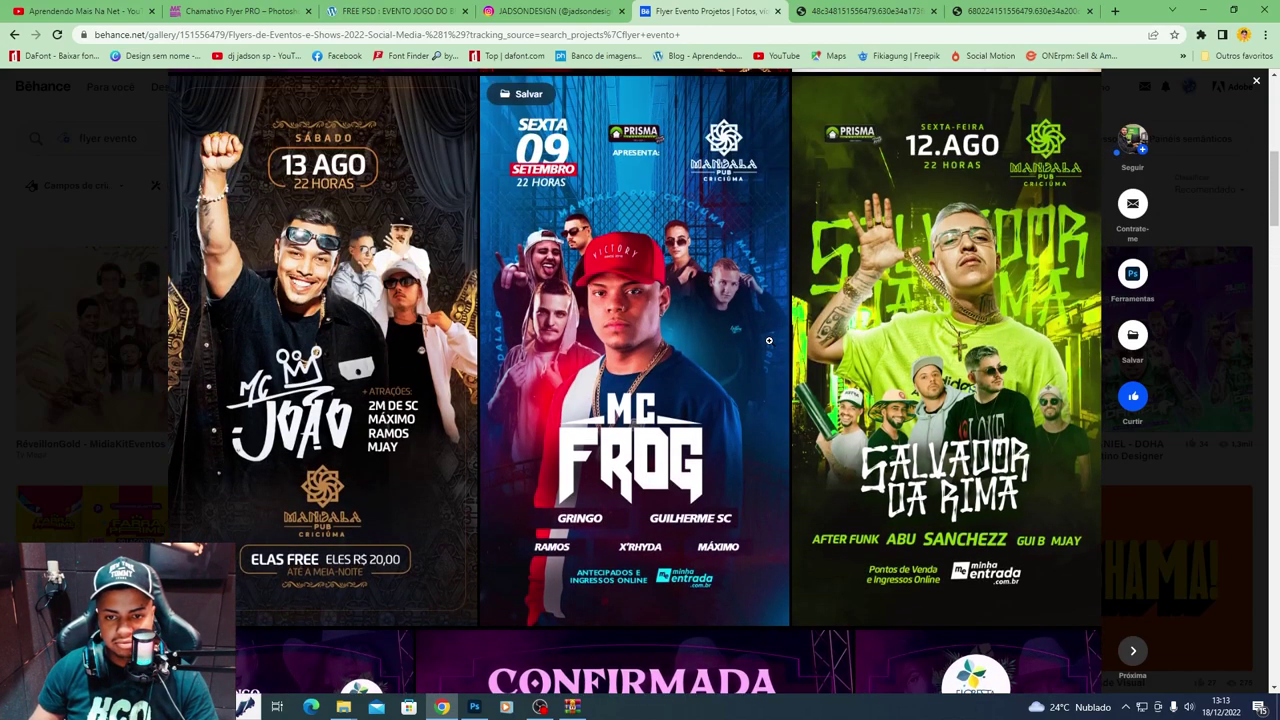
scroll(769, 342, "up", 1)
- Close the Gabzin image tab and study the Salvador da Rima flyer zoomed in and fitted
left_click(1010, 11)
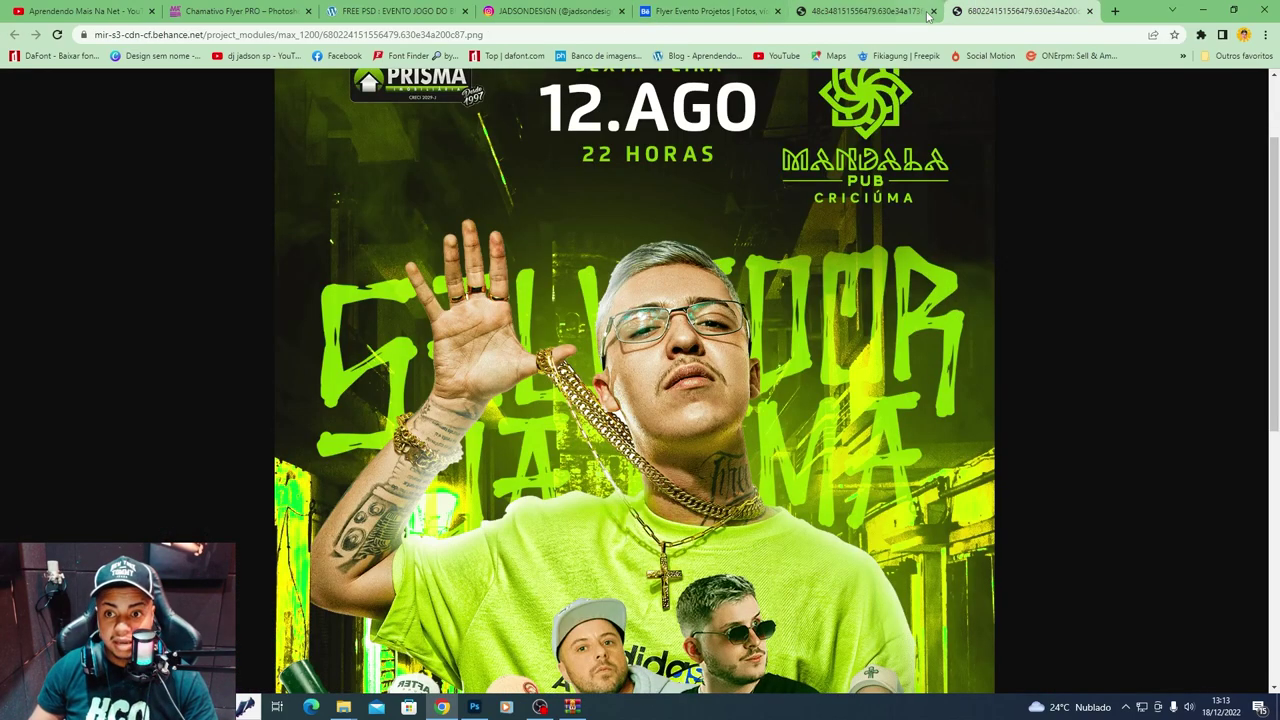
left_click(935, 11)
left_click(598, 246)
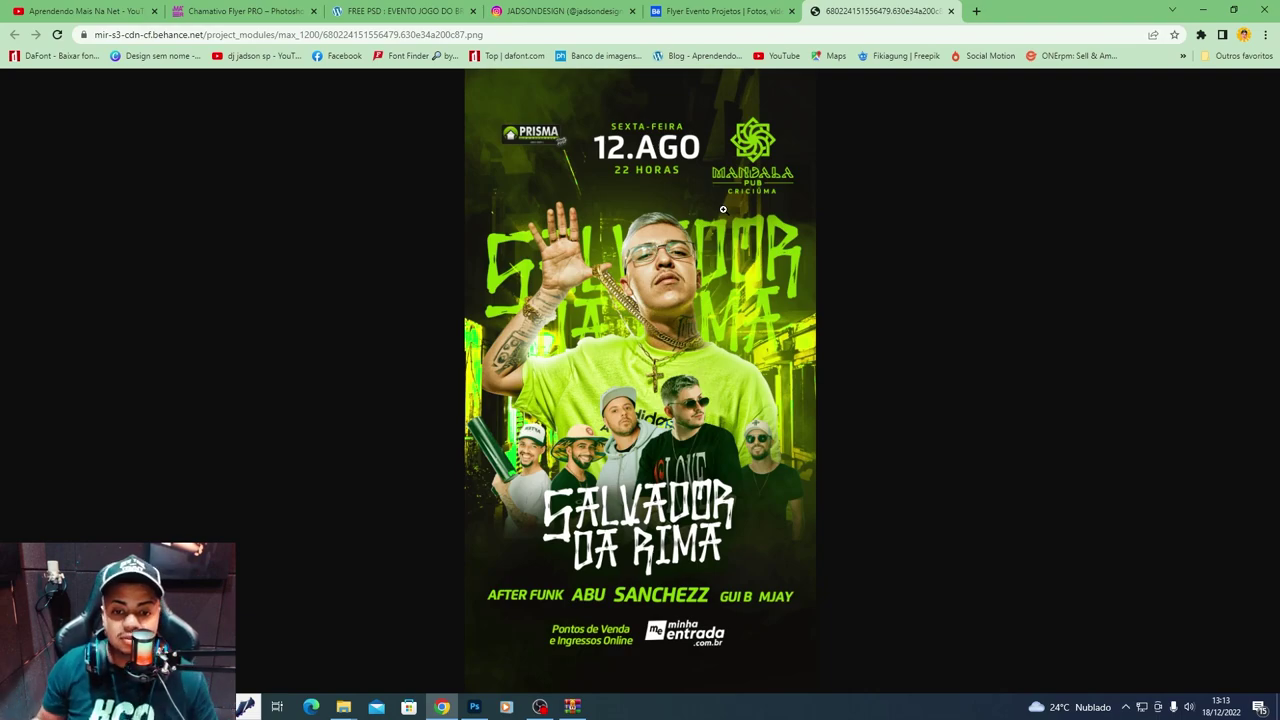
left_click(575, 337)
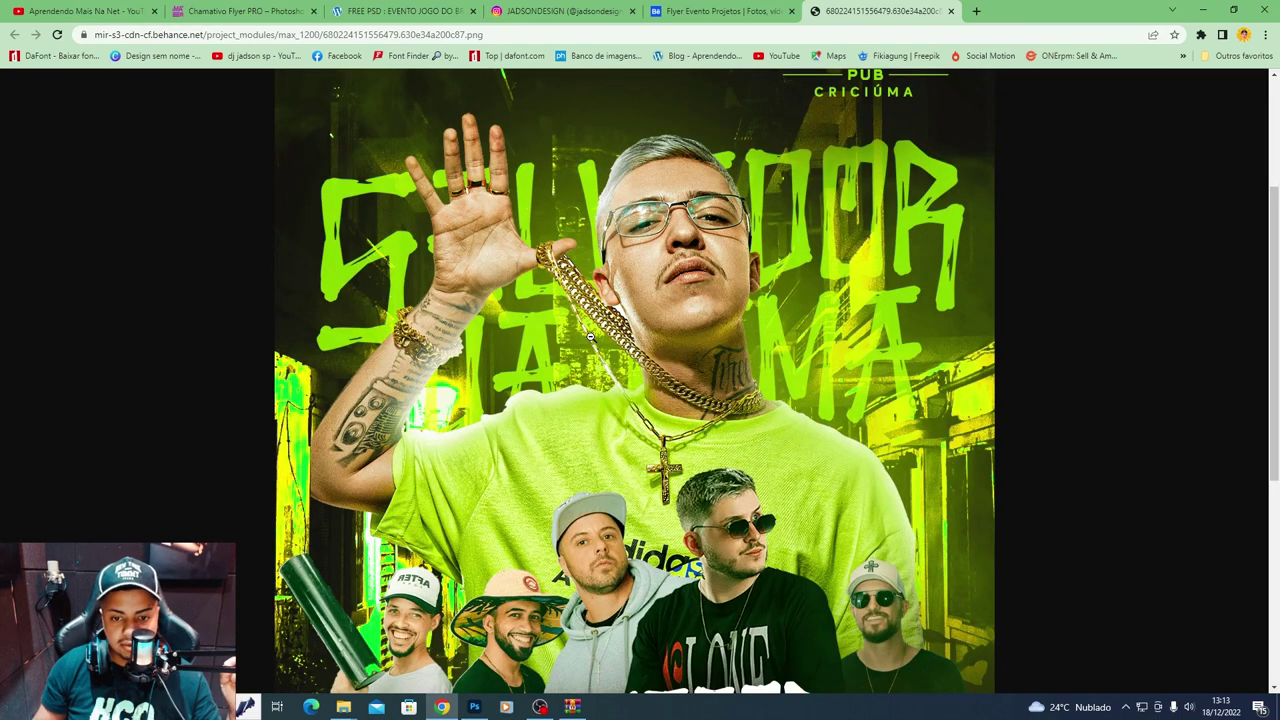
left_click(534, 400)
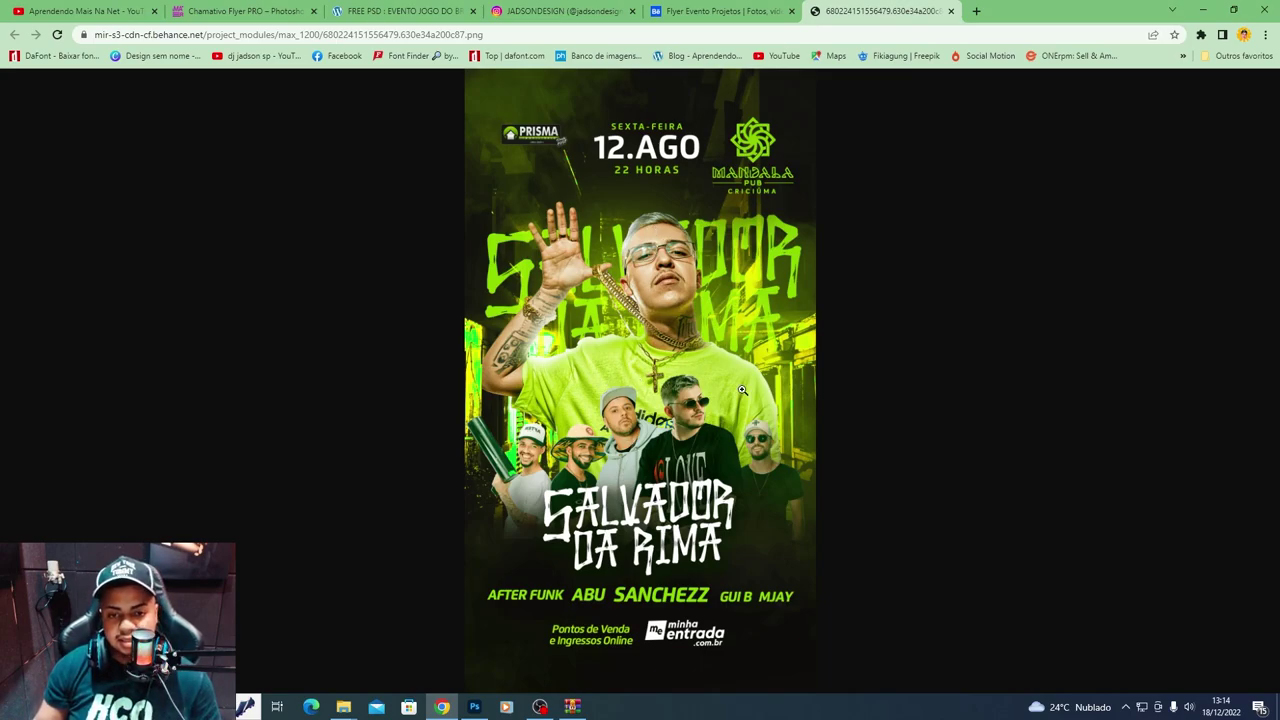
- Return Behance to the search results, then select the Salvador da Rima tab's address bar
key("ctrl+shift+Tab")
scroll(522, 426, "up", 4)
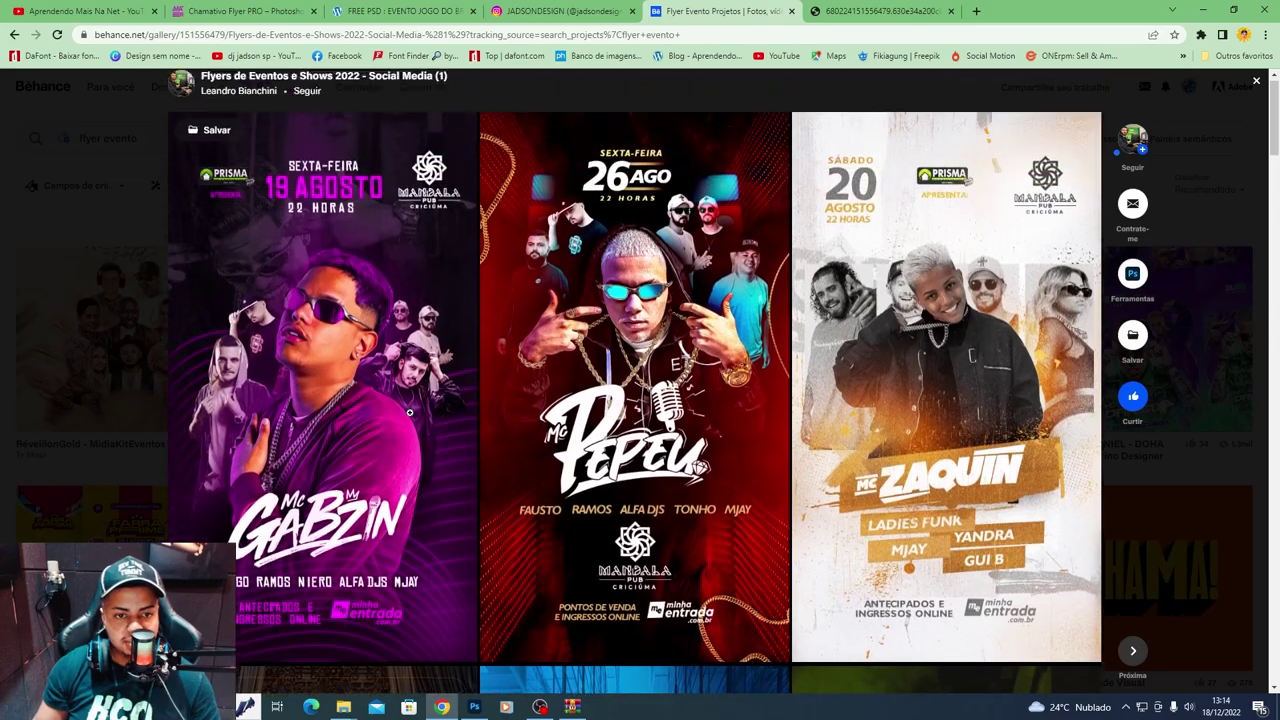
scroll(522, 426, "down", 3)
scroll(522, 426, "down", 5)
scroll(522, 426, "down", 3)
left_click(8, 362)
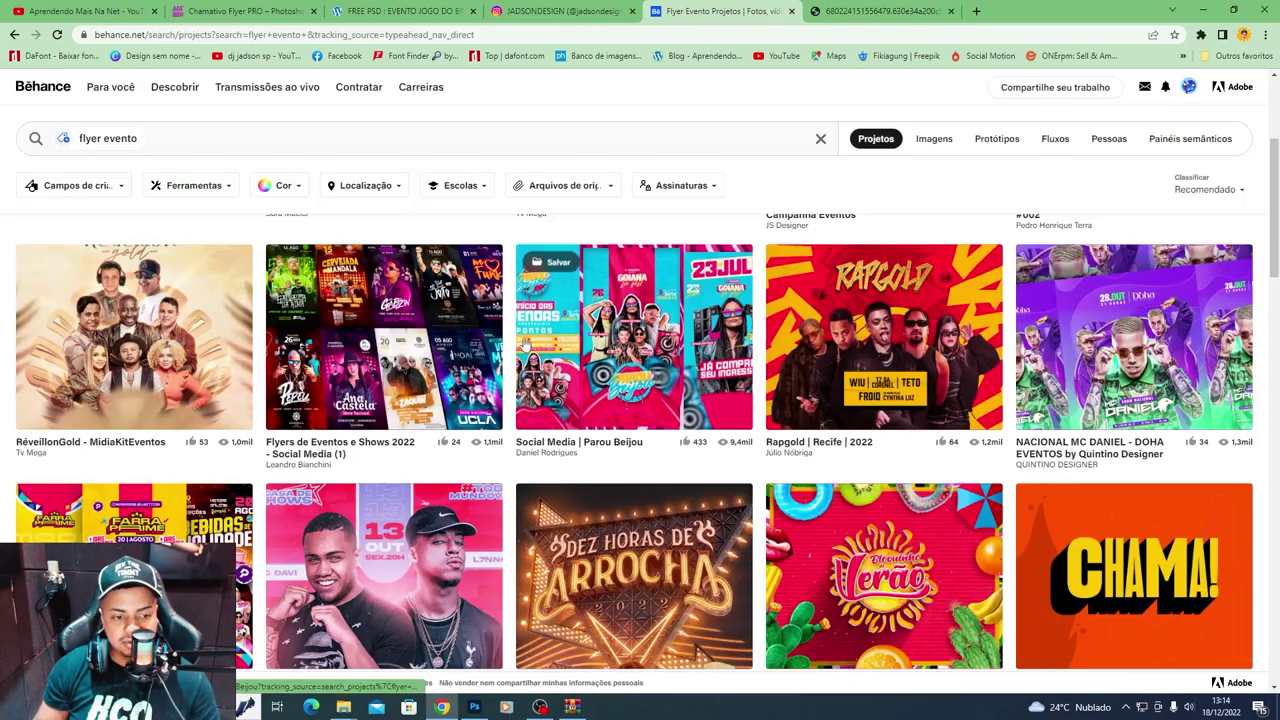
scroll(593, 392, "down", 3)
scroll(593, 392, "up", 1)
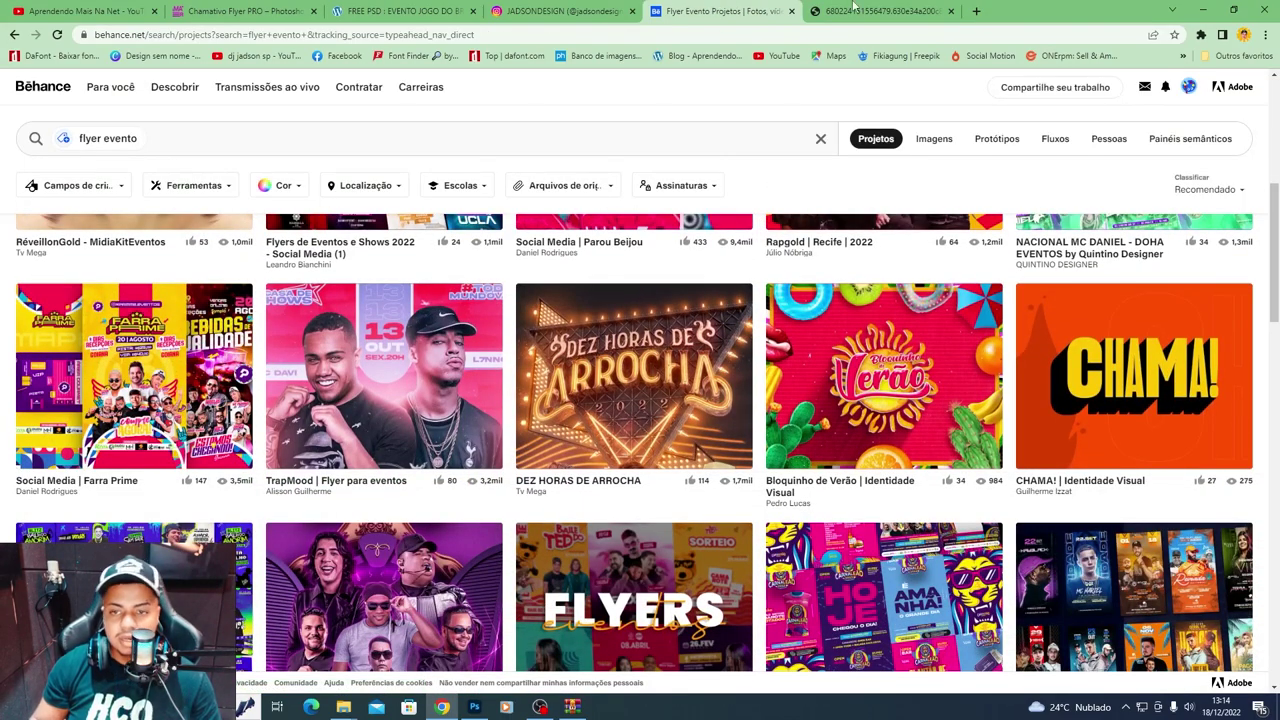
left_click(853, 10)
left_click(751, 30)
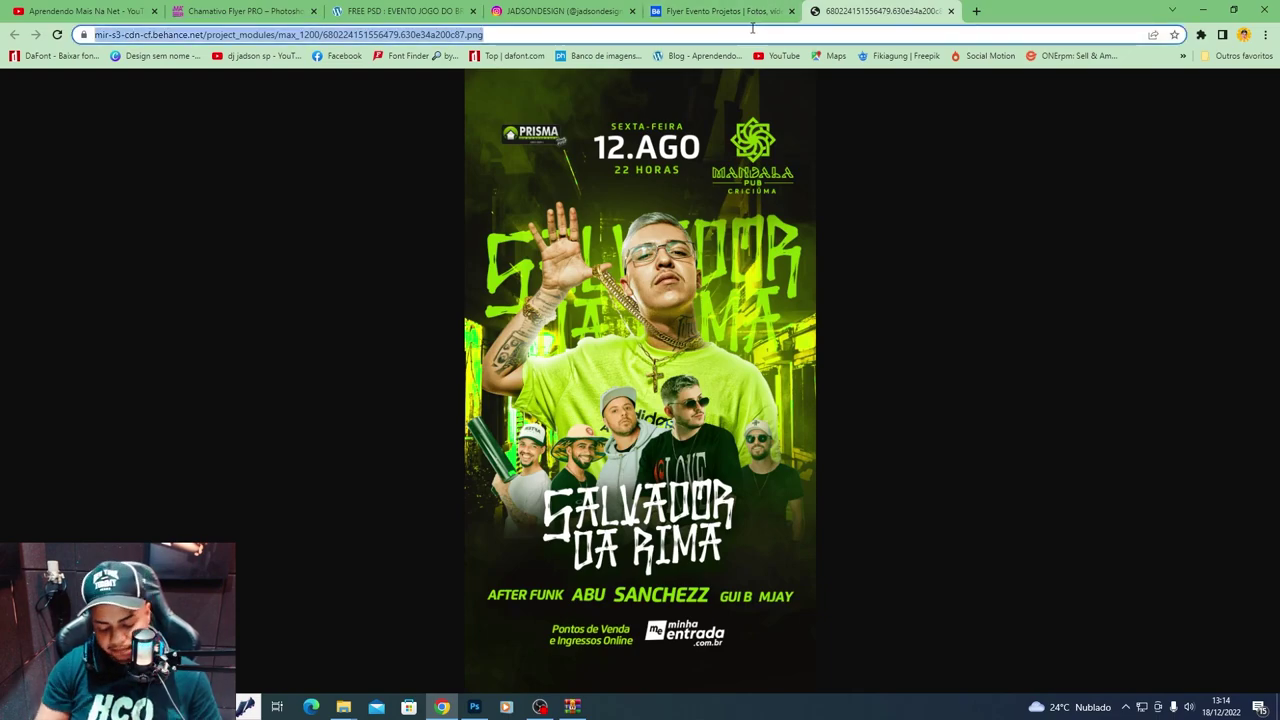
- Search Yandex Images for 'circle wallpaper'
type("ya")
key("Return")
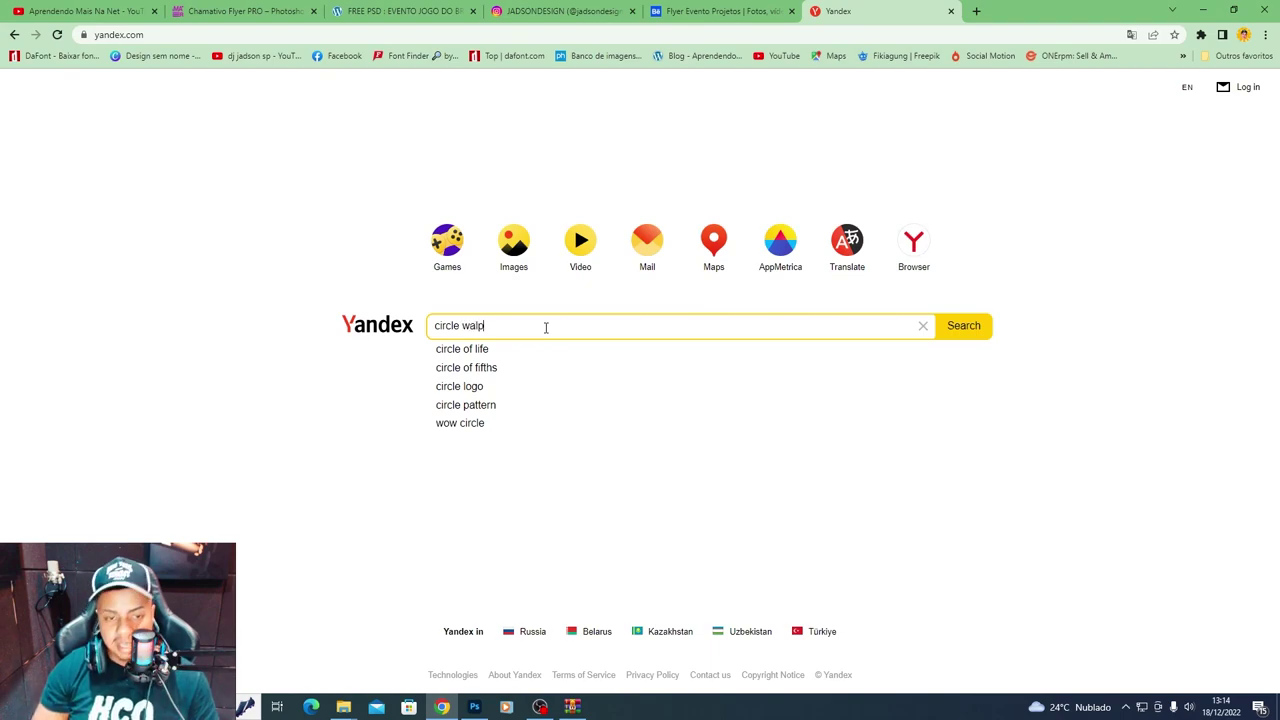
type("lppaper")
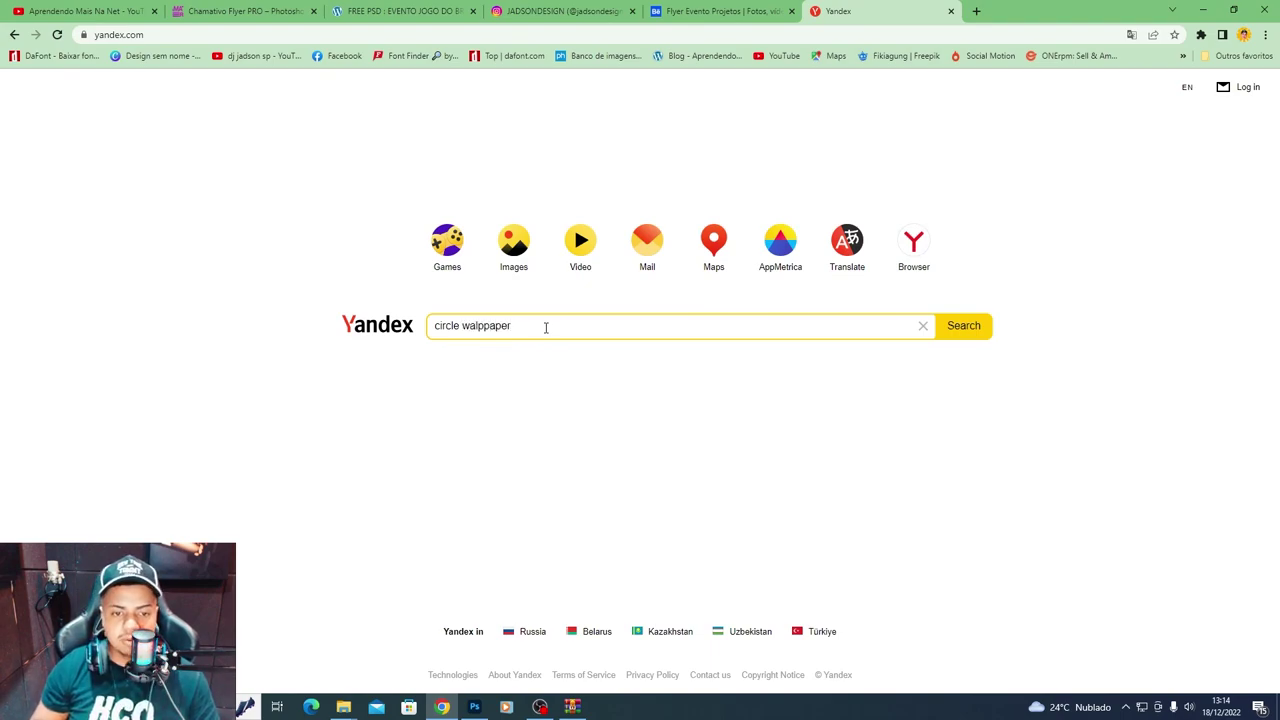
key("Return")
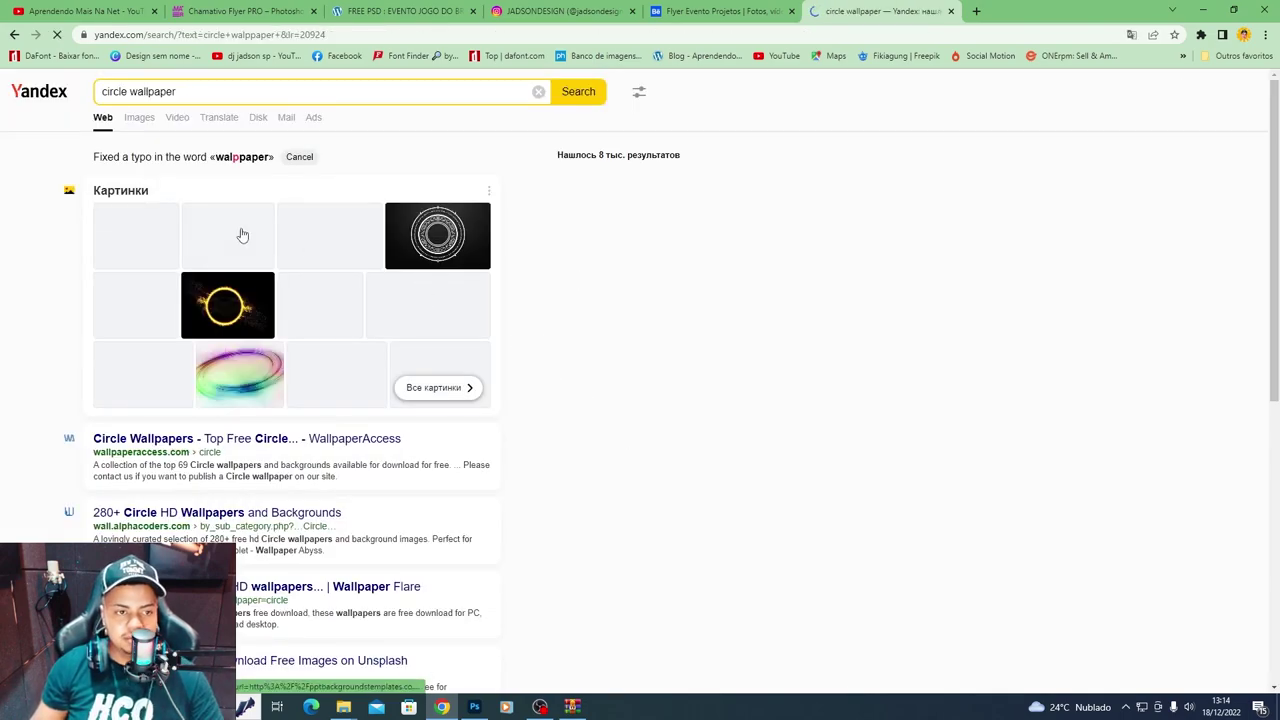
left_click(140, 117)
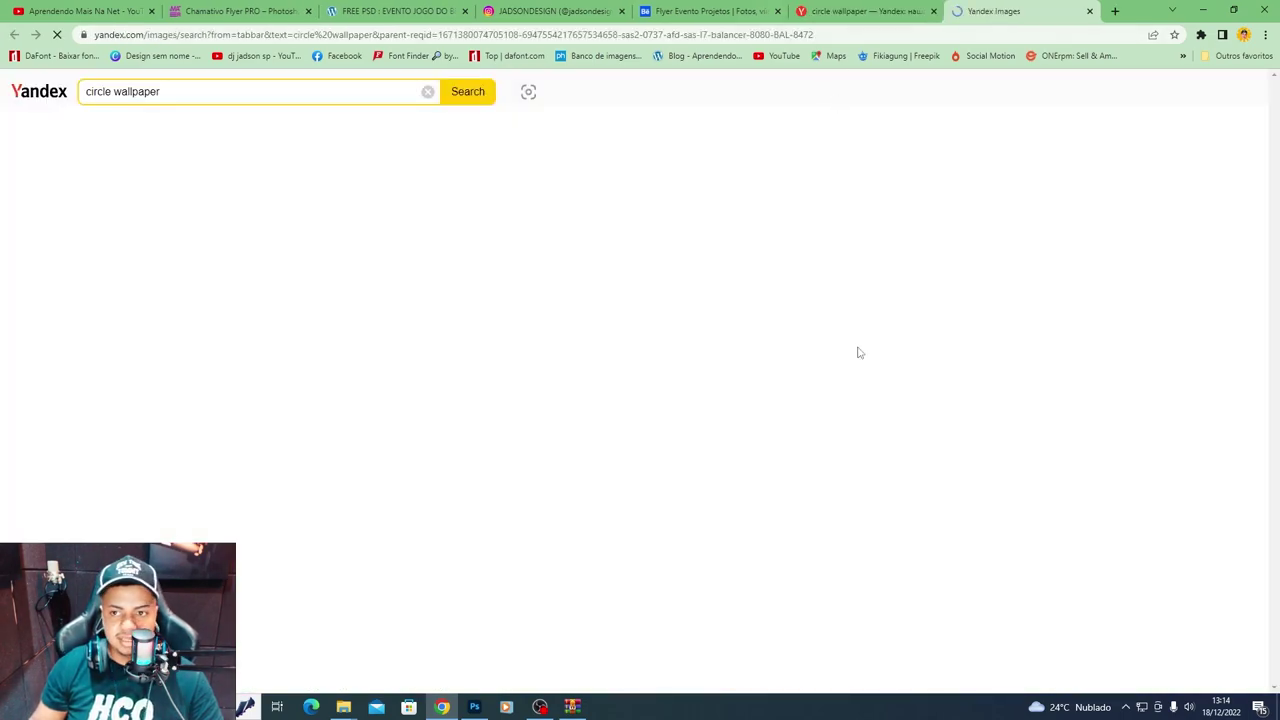
- Find the orange ring wallpaper in the results and save it as a JPG
scroll(900, 380, "down", 2)
scroll(714, 349, "down", 1)
scroll(532, 364, "down", 3)
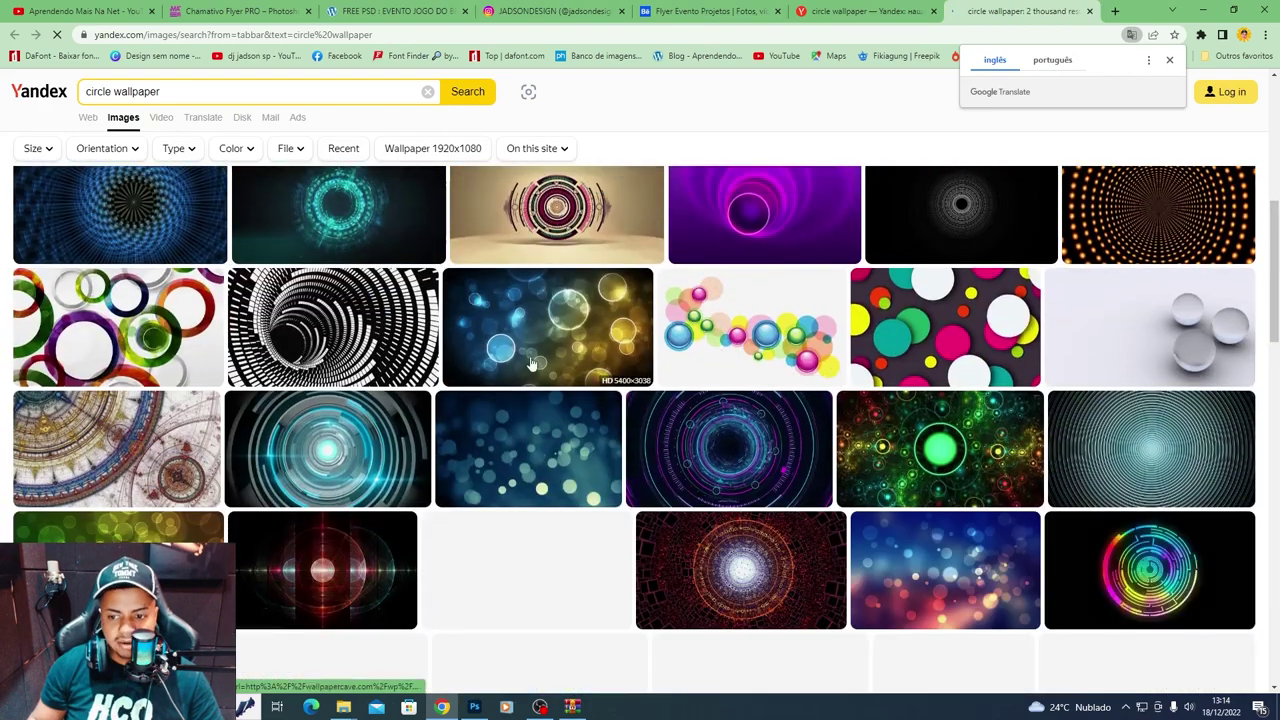
scroll(532, 364, "down", 3)
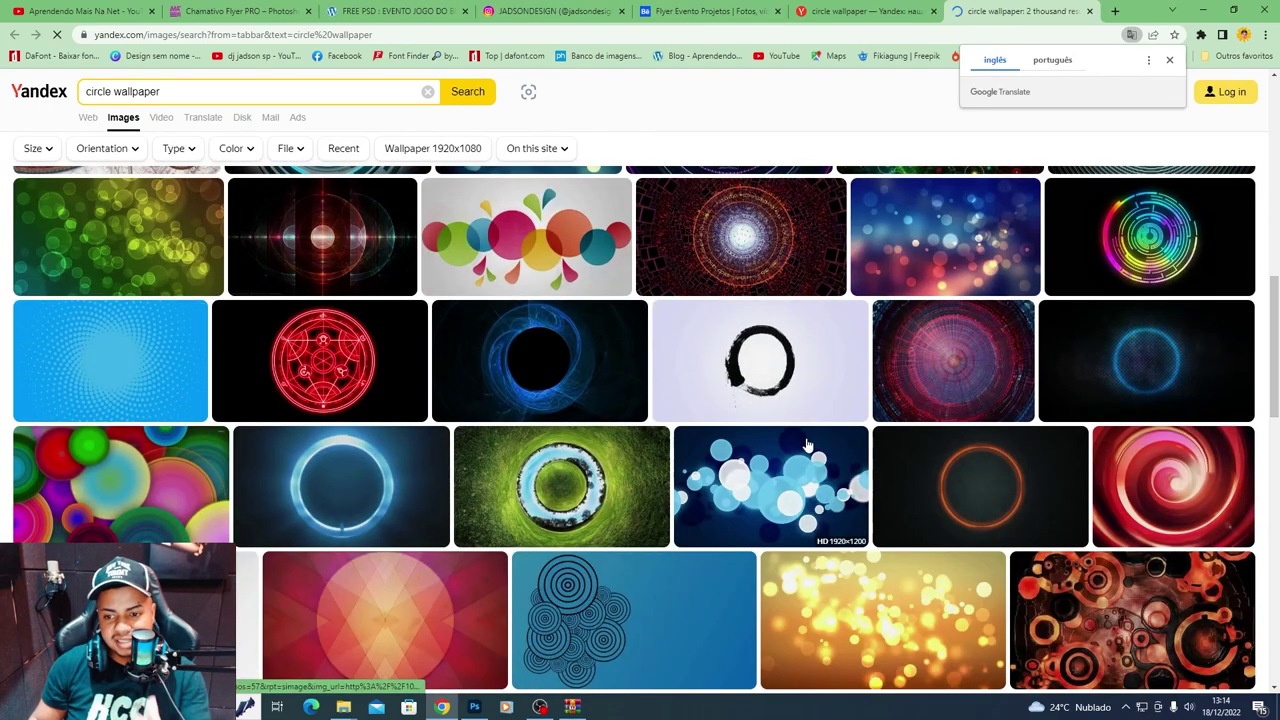
scroll(984, 330, "down", 3)
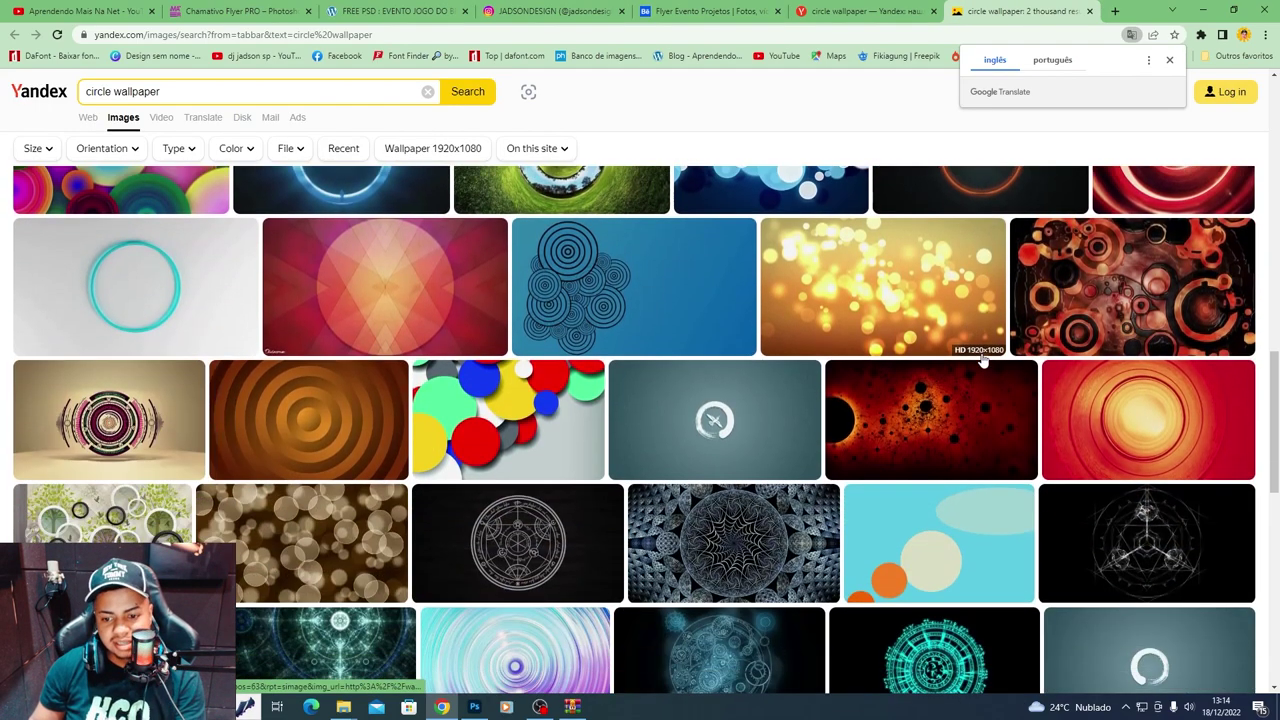
scroll(983, 362, "down", 2)
scroll(668, 460, "down", 2)
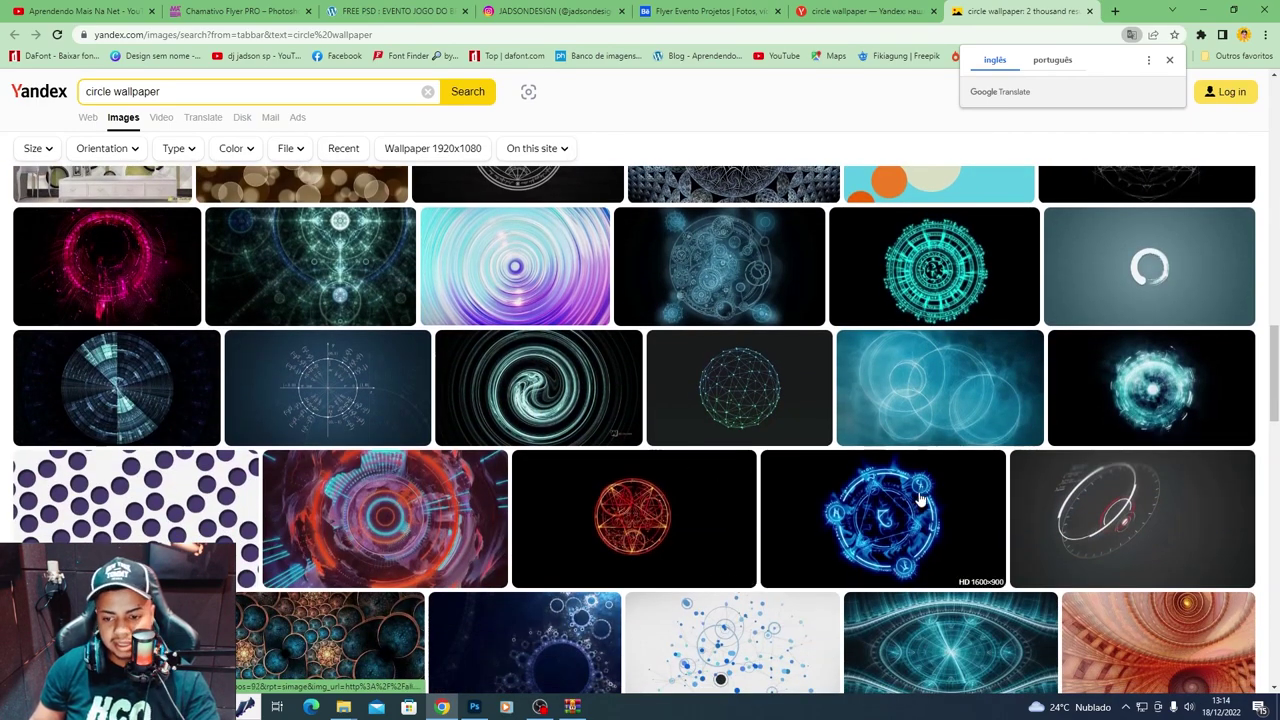
scroll(920, 497, "down", 3)
left_click(657, 463)
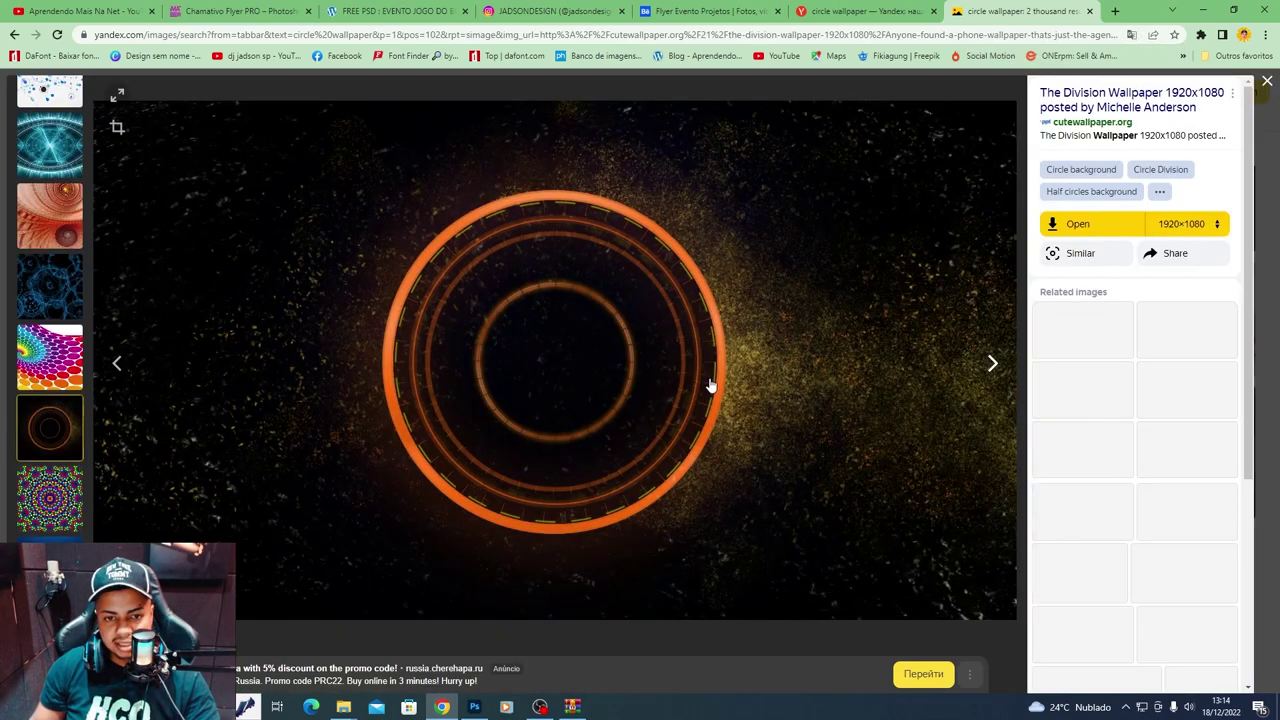
right_click(606, 336)
left_click(655, 366)
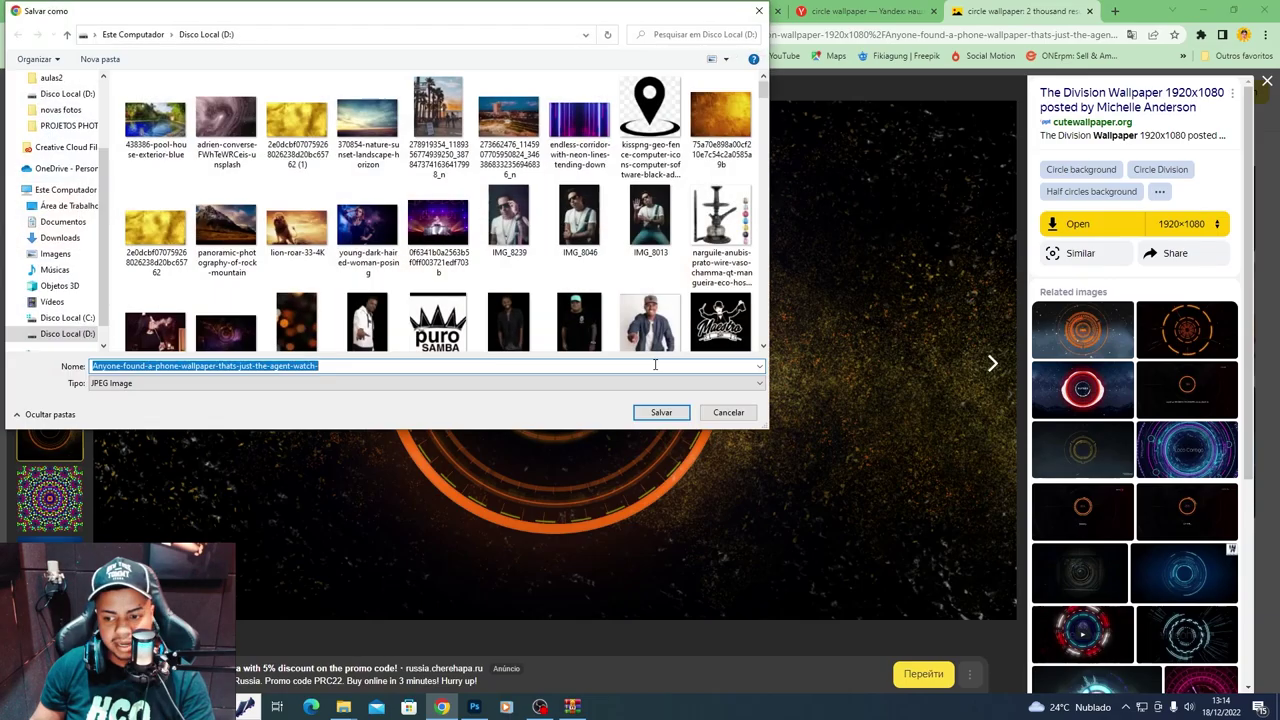
left_click(661, 412)
- Save the orange light-tunnel image to the computer as well
left_click(1174, 345)
right_click(557, 300)
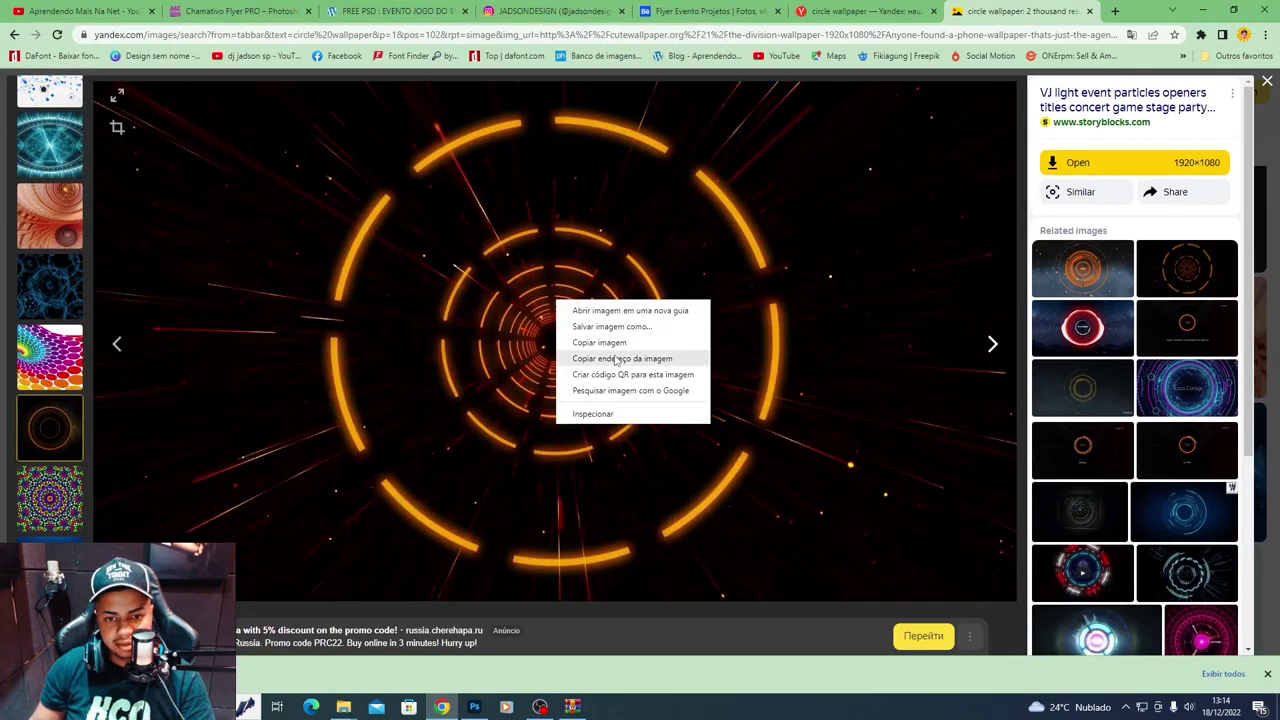
left_click(611, 326)
key("Return")
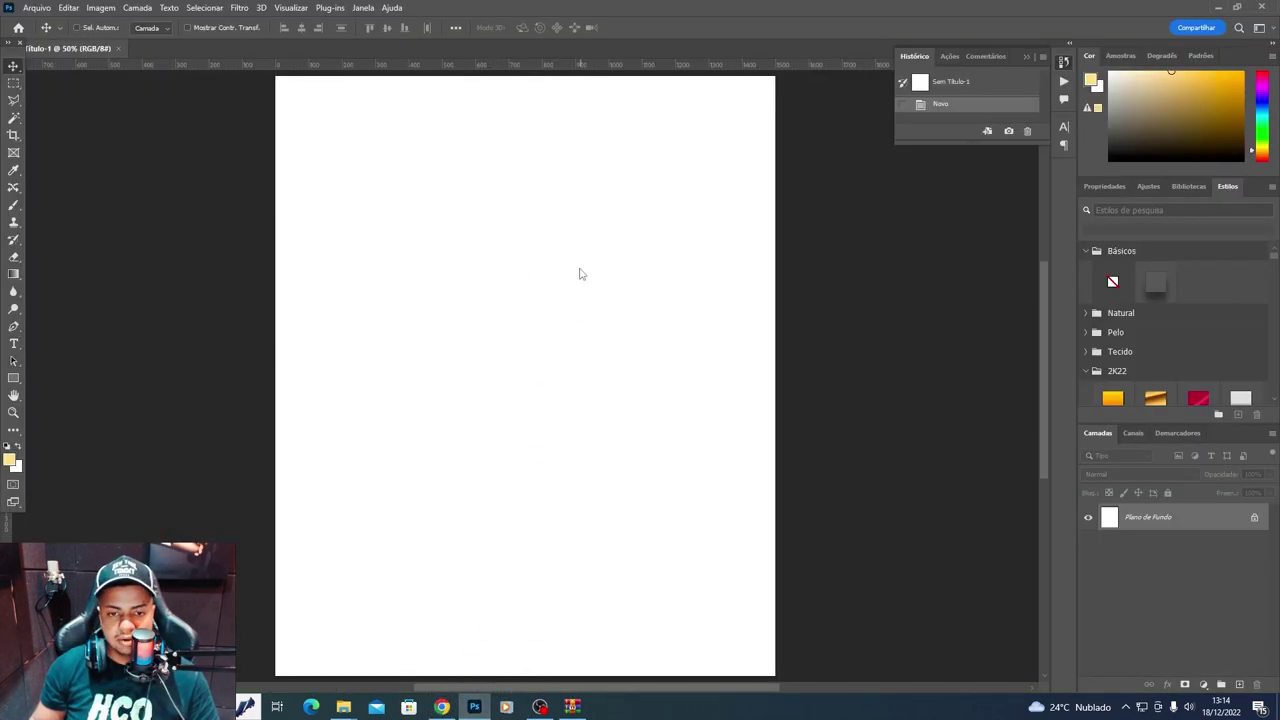
- Place the orange ring wallpaper, scale it to cover the page, and nudge it down slightly
left_click_drag(477, 714, 614, 263)
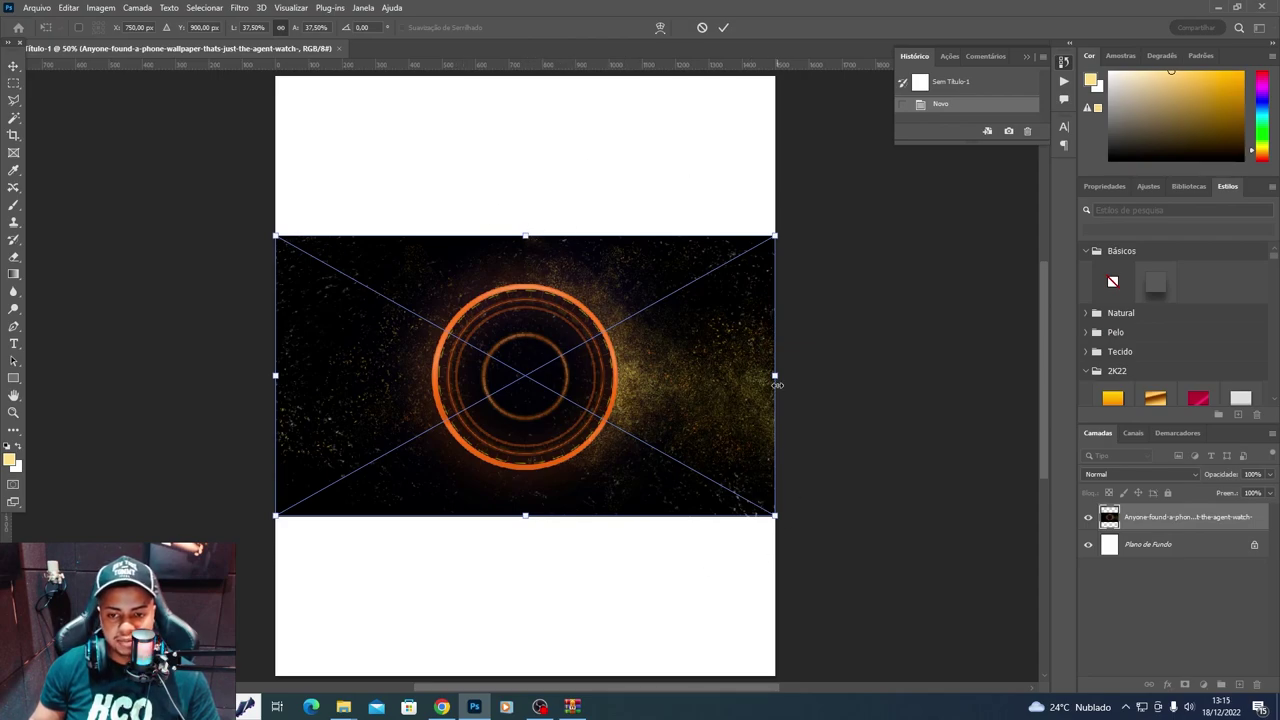
left_click_drag(527, 233, 527, 68)
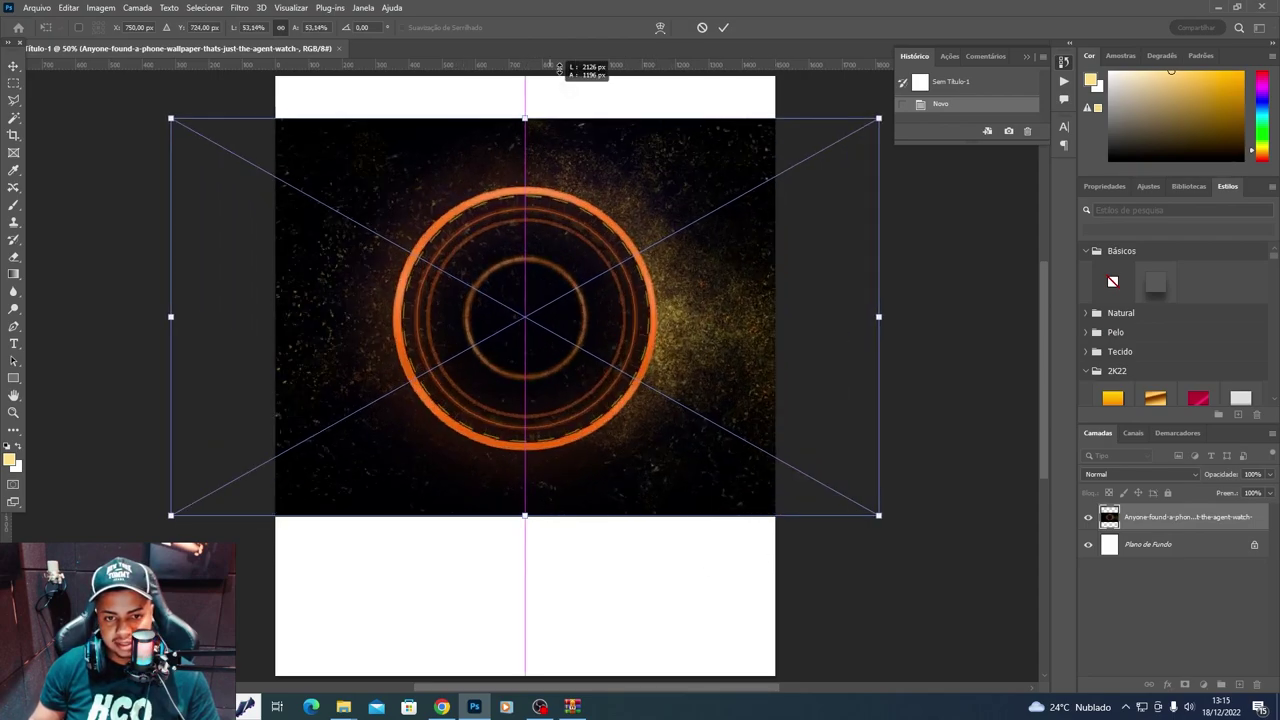
mouse_move(525, 520)
left_mouse_down()
mouse_move(513, 542)
mouse_move(524, 679)
left_mouse_up()
key("Return")
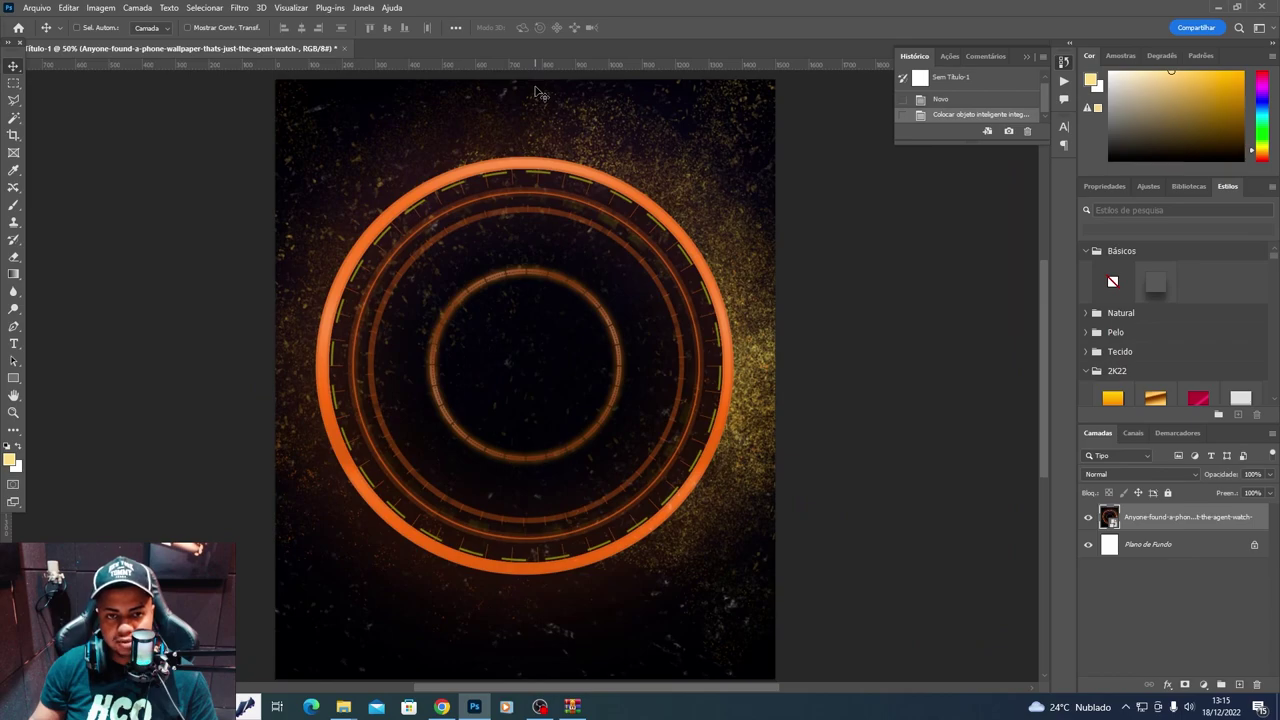
left_click_drag(537, 93, 541, 124)
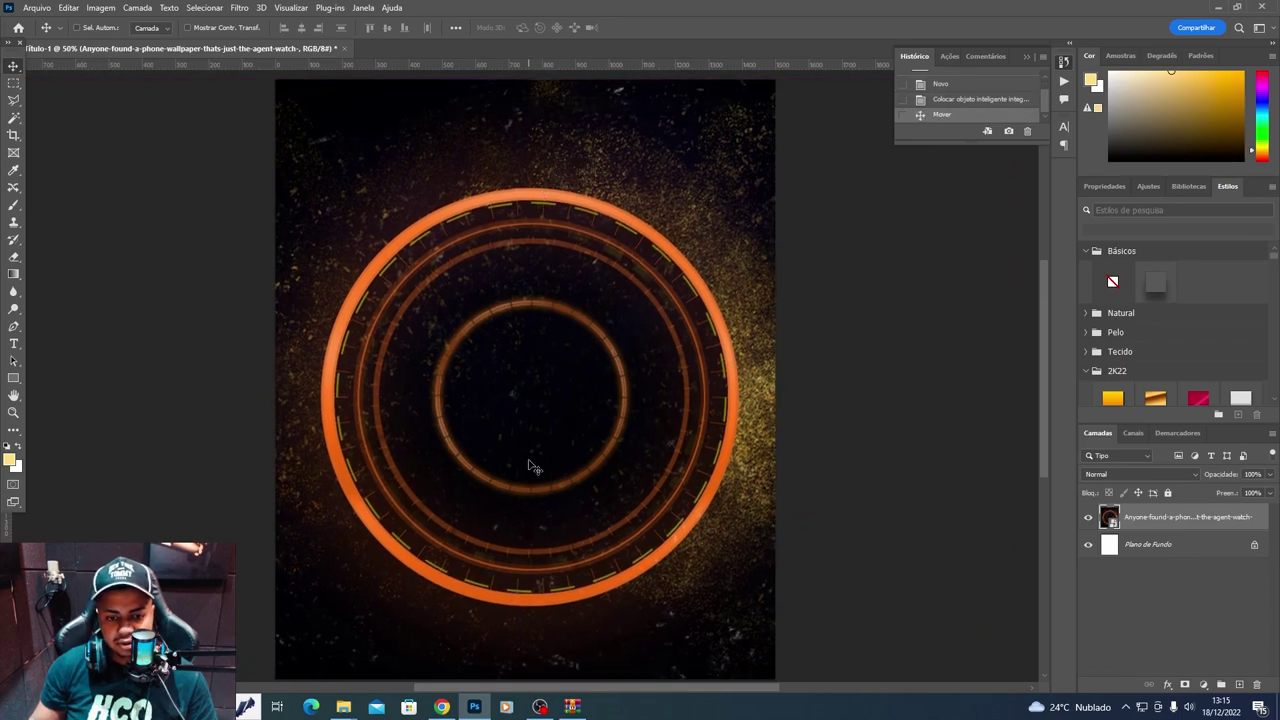
- Place the orange light-tunnel image above it, enlarged to fill the canvas
left_click(441, 707)
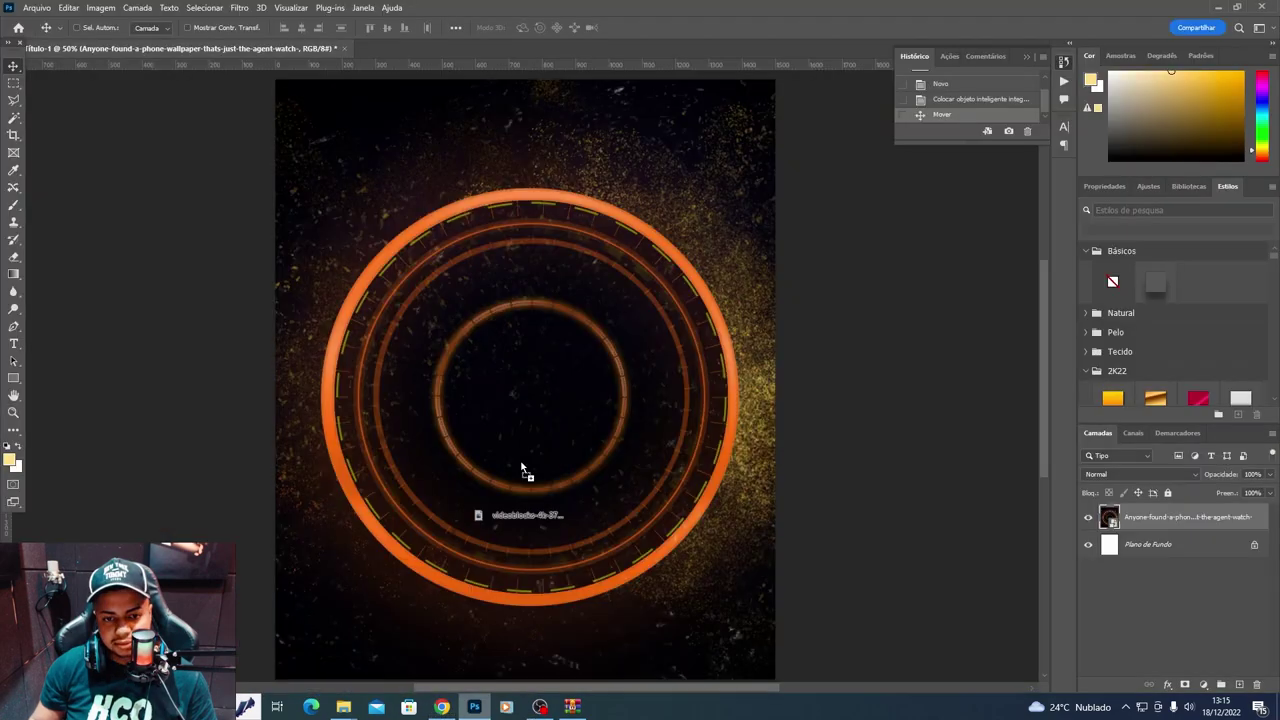
left_click_drag(480, 717, 528, 402)
left_click_drag(778, 379, 929, 358)
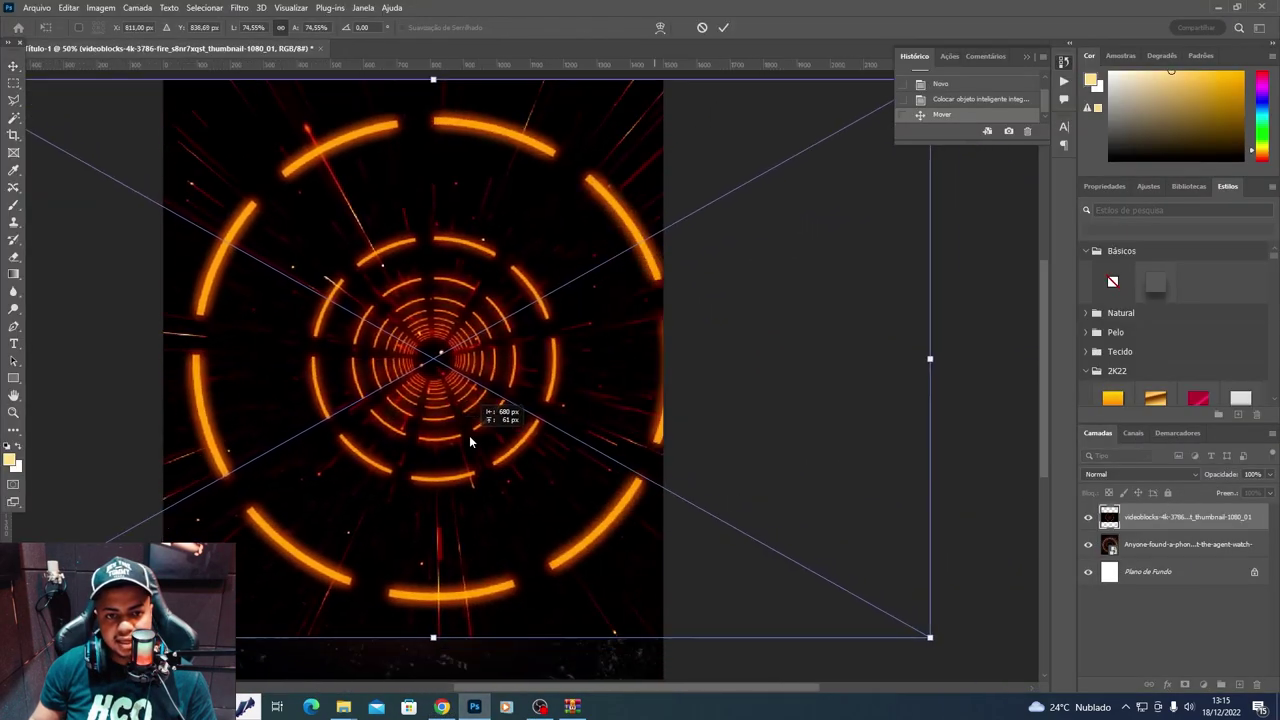
left_click_drag(433, 638, 470, 560)
key("Return")
scroll(475, 548, "down", 3)
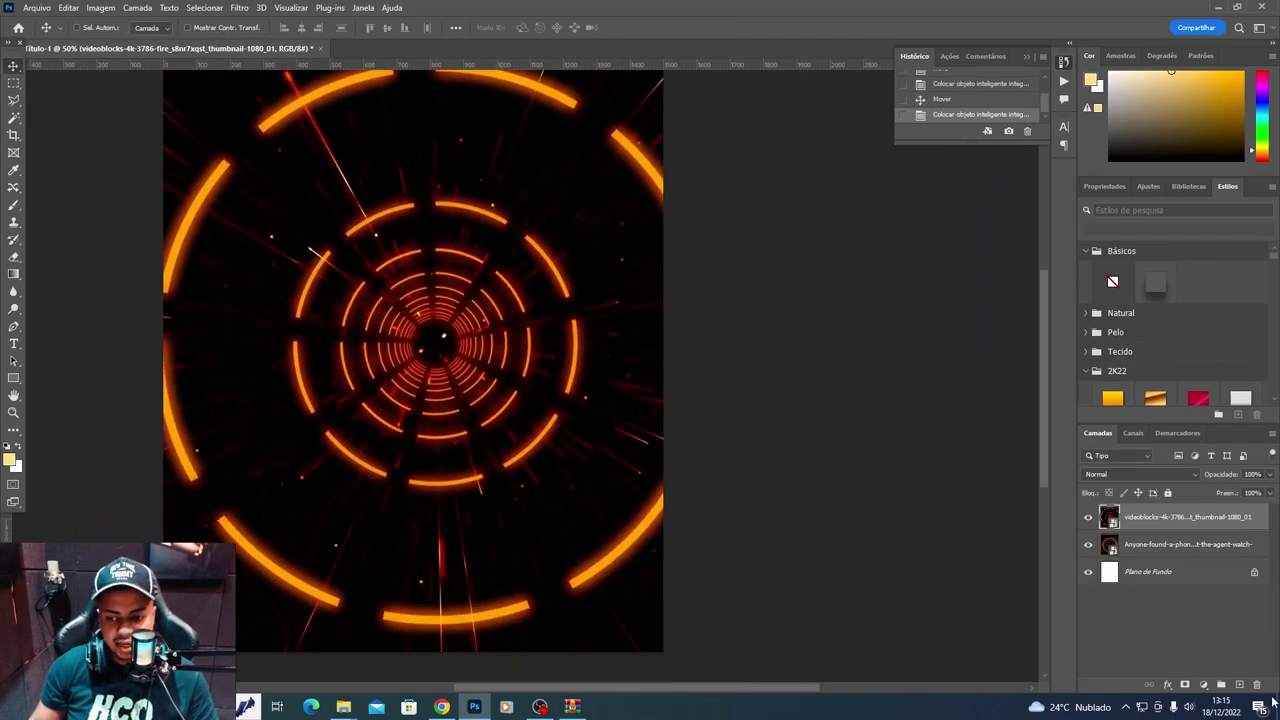
- Mask the light-tunnel layer, erase its centre with a soft round eraser, and shift it down about 73 px
key("ctrl+alt+m")
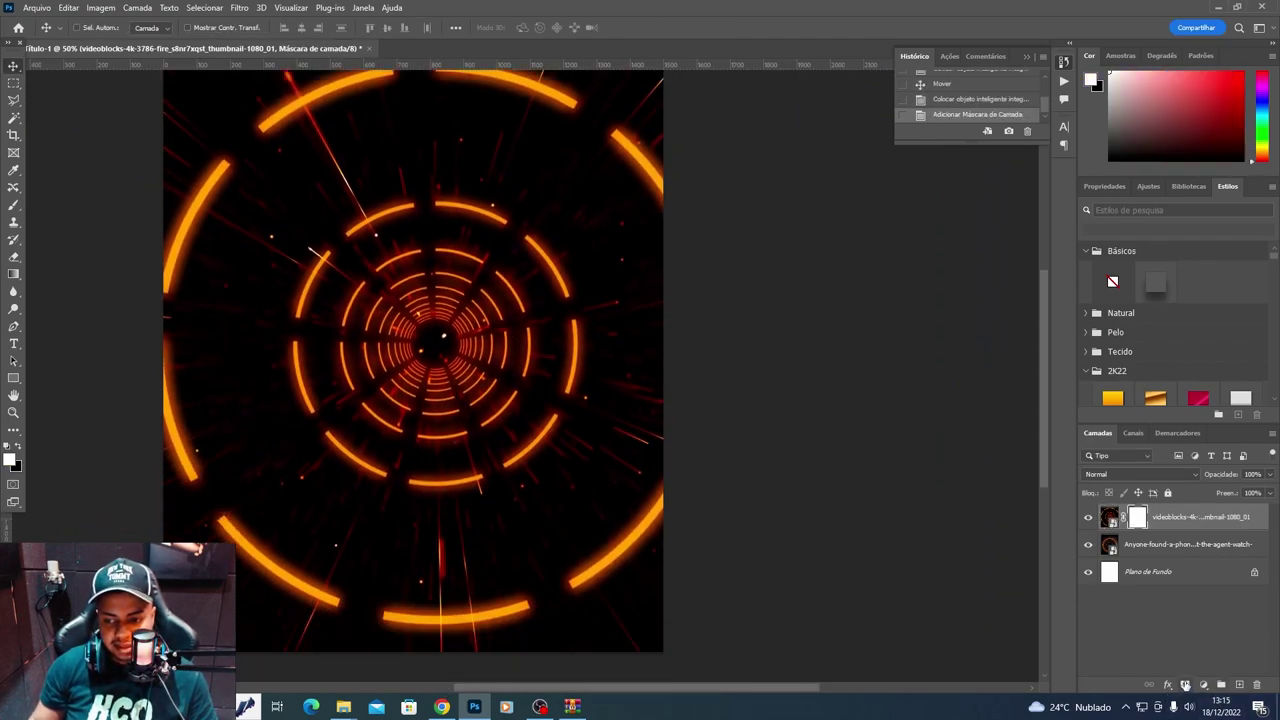
key("e")
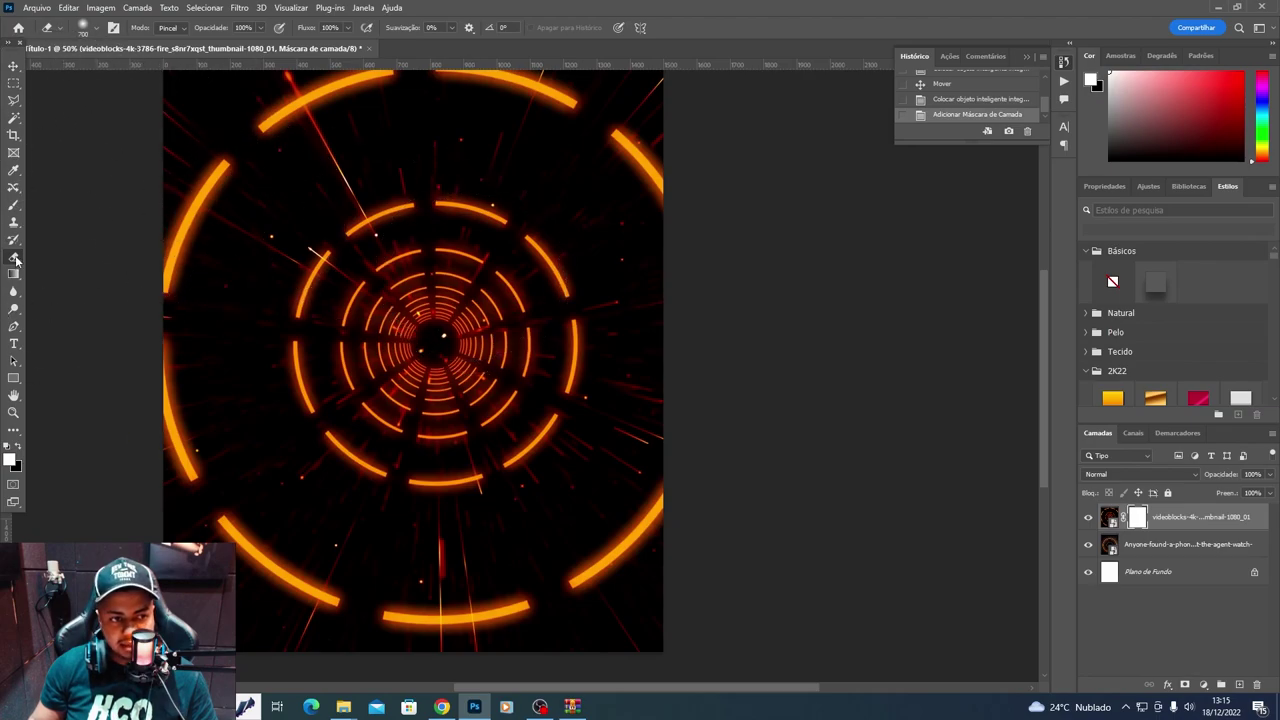
left_click(87, 31)
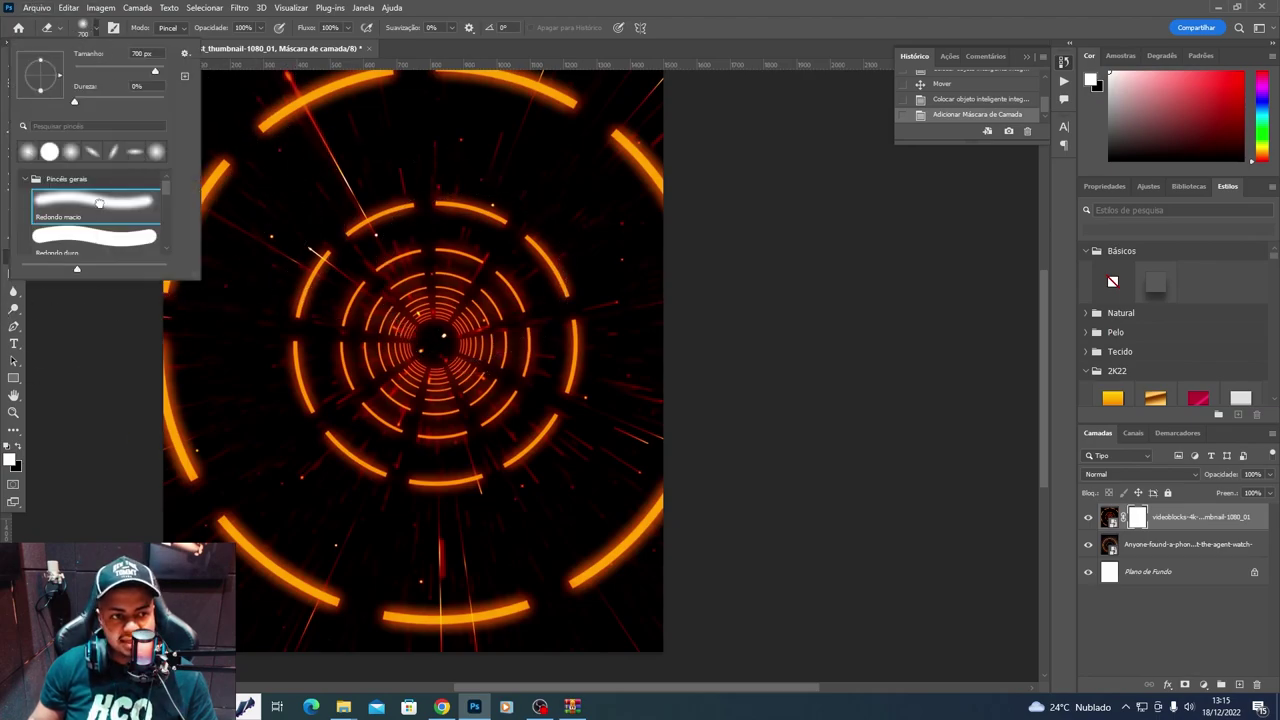
mouse_move(343, 286)
left_mouse_down()
mouse_move(329, 300)
mouse_move(429, 257)
mouse_move(370, 247)
mouse_move(371, 357)
mouse_move(386, 300)
left_mouse_up()
key("v")
left_click_drag(512, 329, 512, 353)
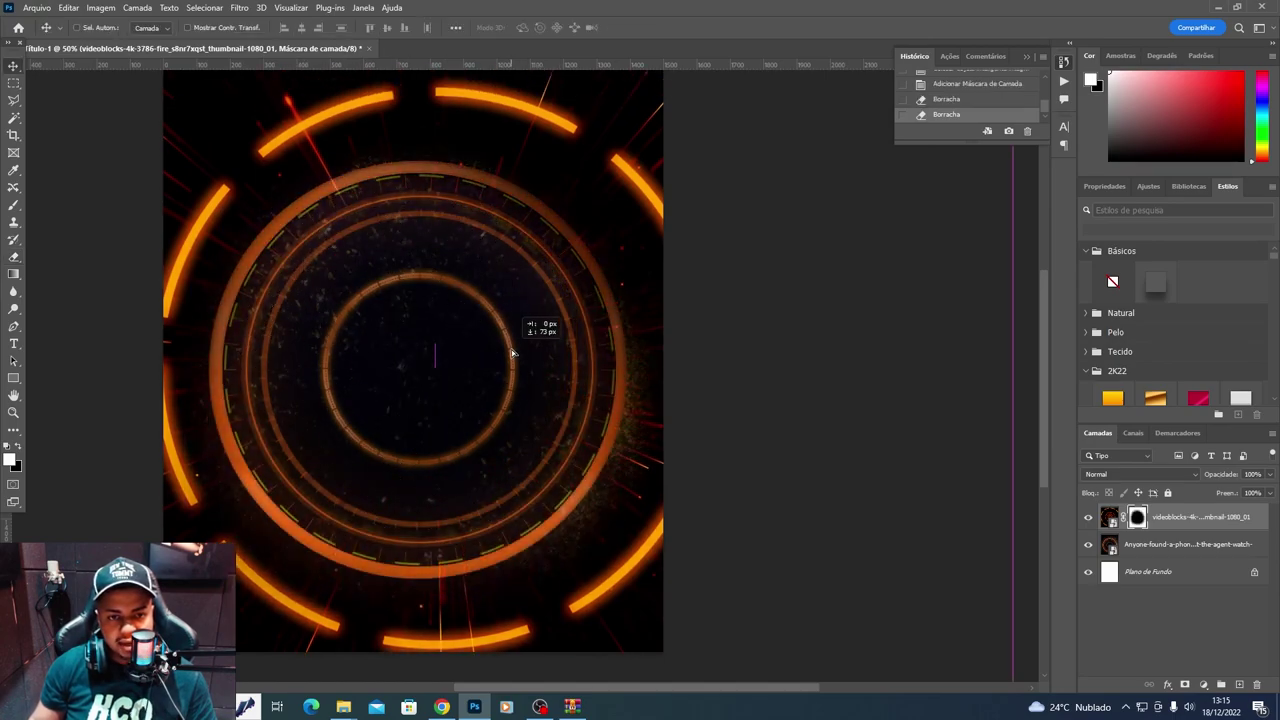
- Erase more of the tunnel on the mask and toggle the layer's visibility to compare
key("e")
left_click_drag(400, 400, 480, 380)
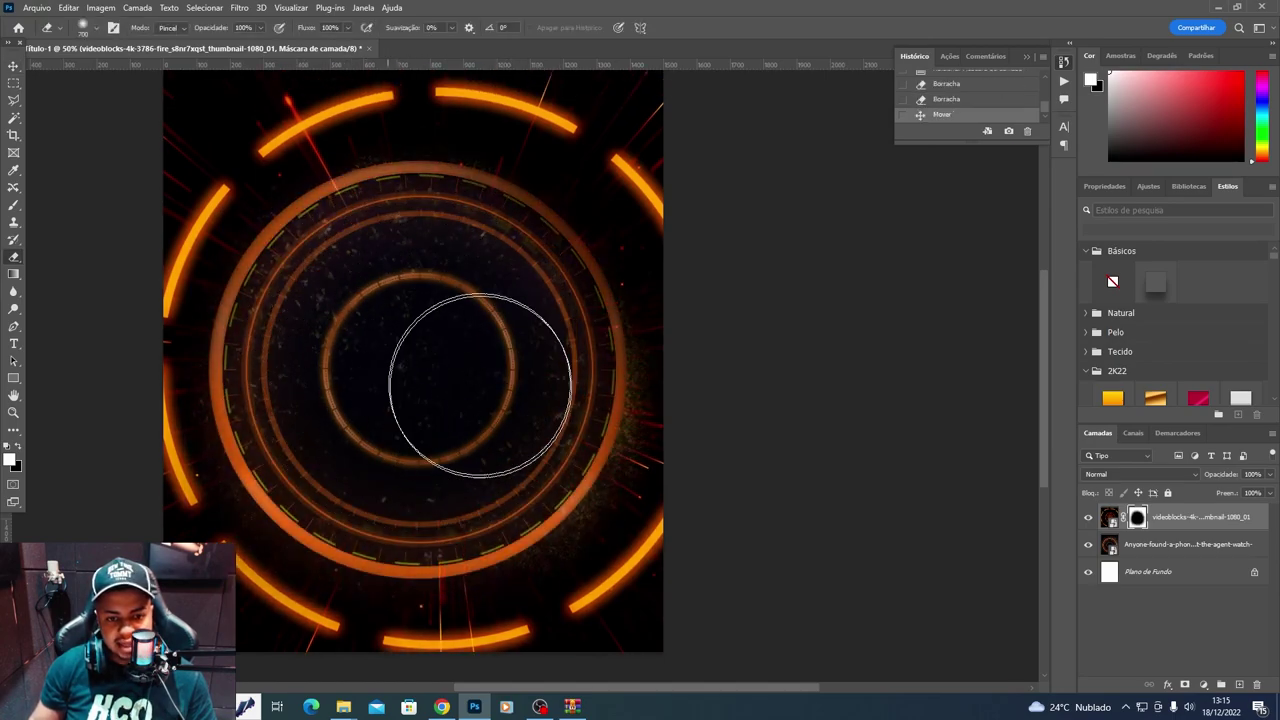
left_click(1088, 517)
left_click(1088, 517)
left_click(1088, 517)
left_click(1088, 517)
- Browse the Yandex Images viewer back to the blue concentric-circle energy wallpaper
key("e")
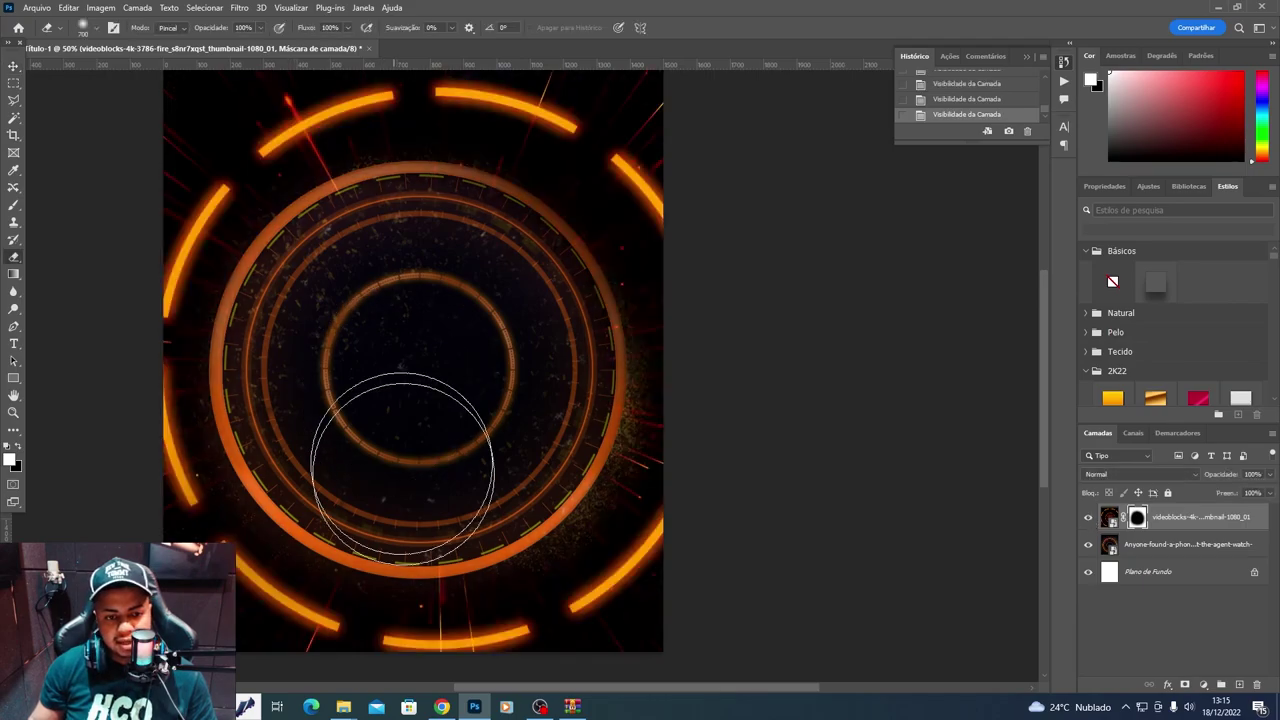
left_click(441, 707)
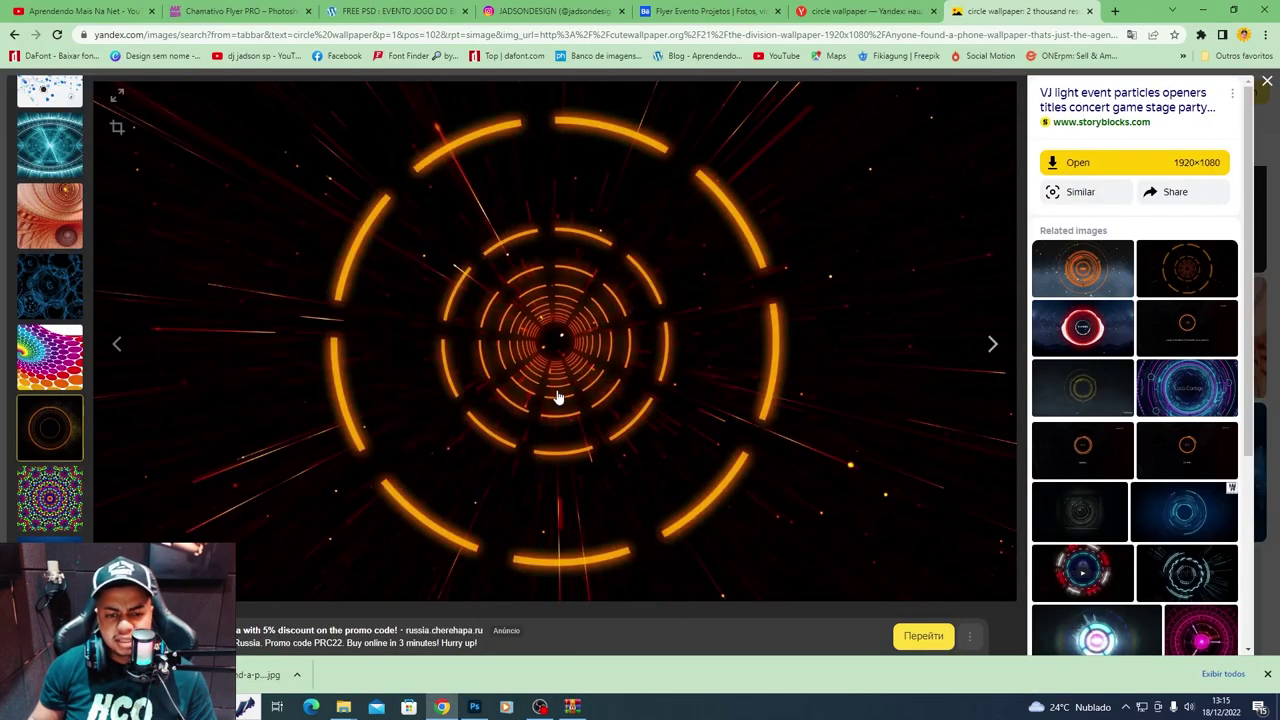
key("Right")
key("Right")
key("Right")
key("Right")
key("Right")
key("Right")
key("Right")
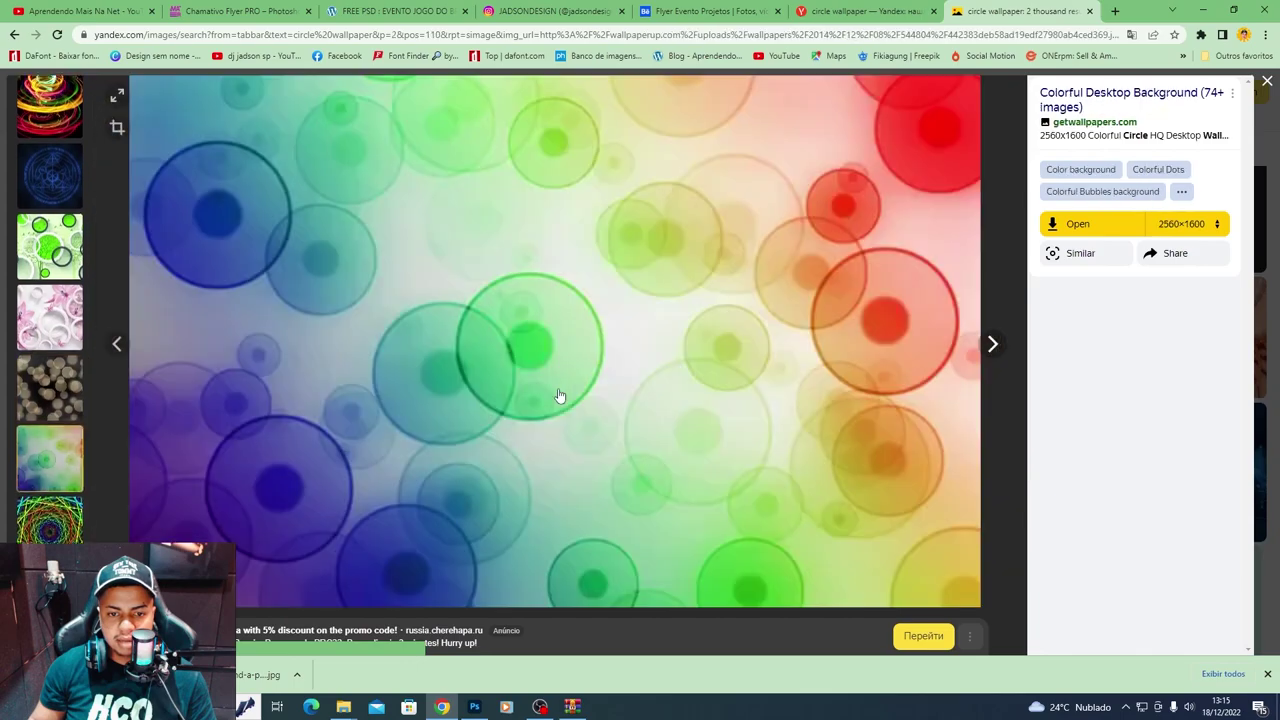
key("Left")
key("Right")
key("Right")
key("Right")
key("Right")
key("Right")
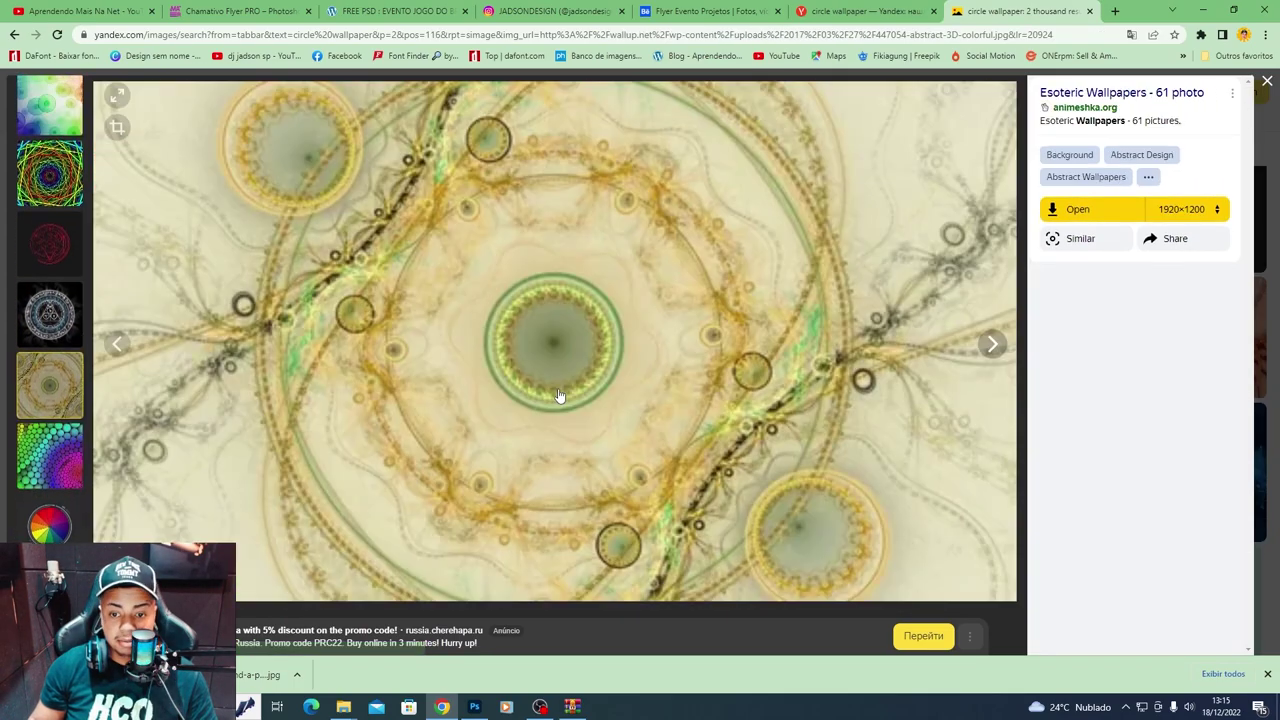
key("Left")
key("Right")
key("Right")
key("Right")
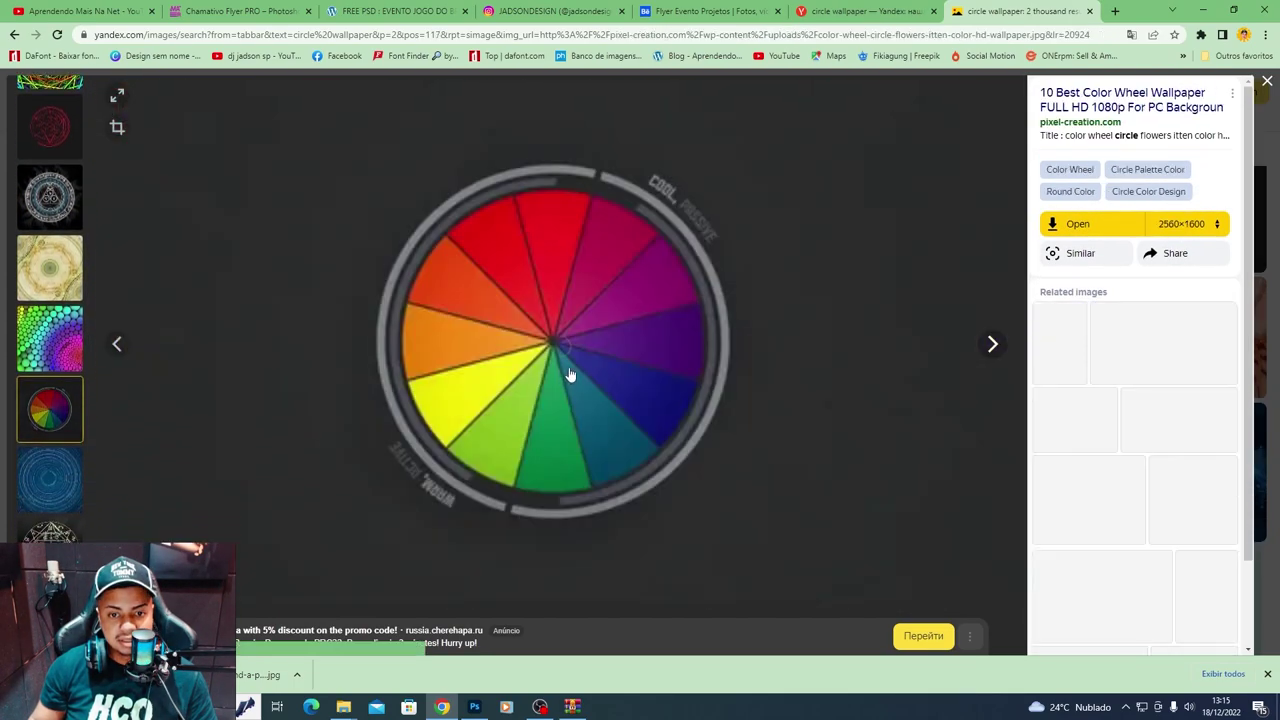
key("Right")
key("Right")
key("Left")
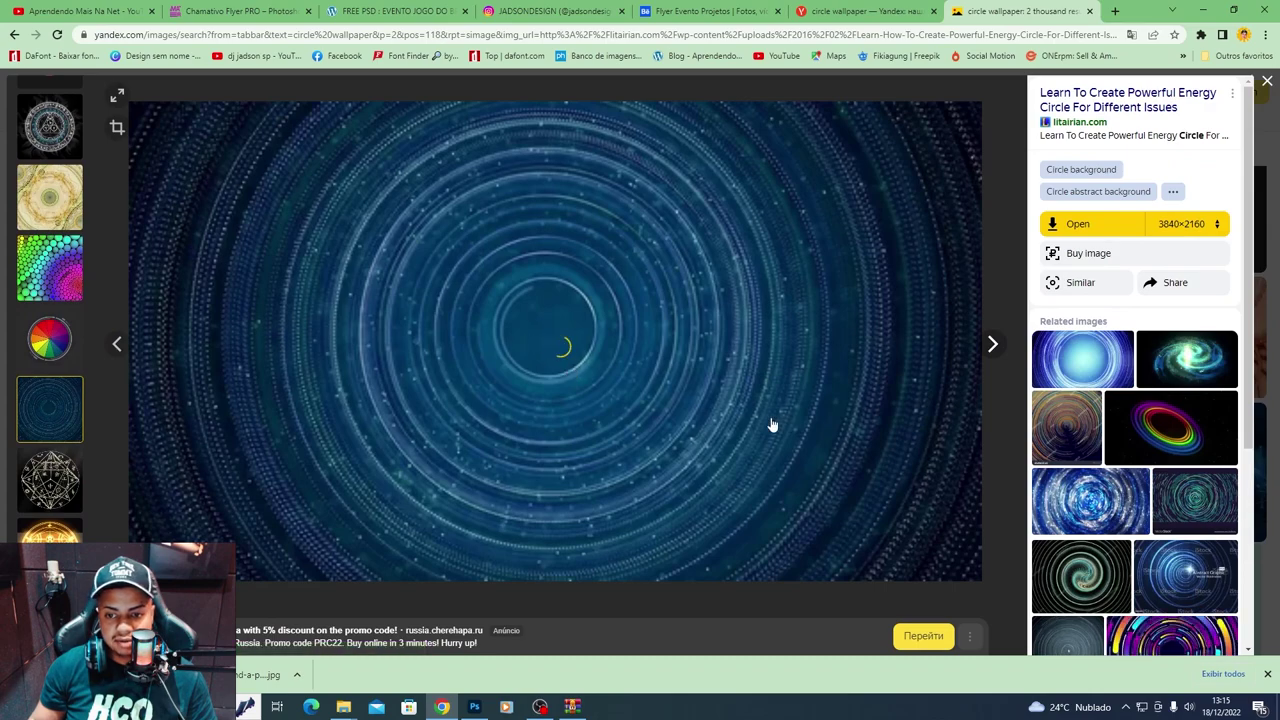
- Download the blue circle wallpaper to the computer
right_click(567, 349)
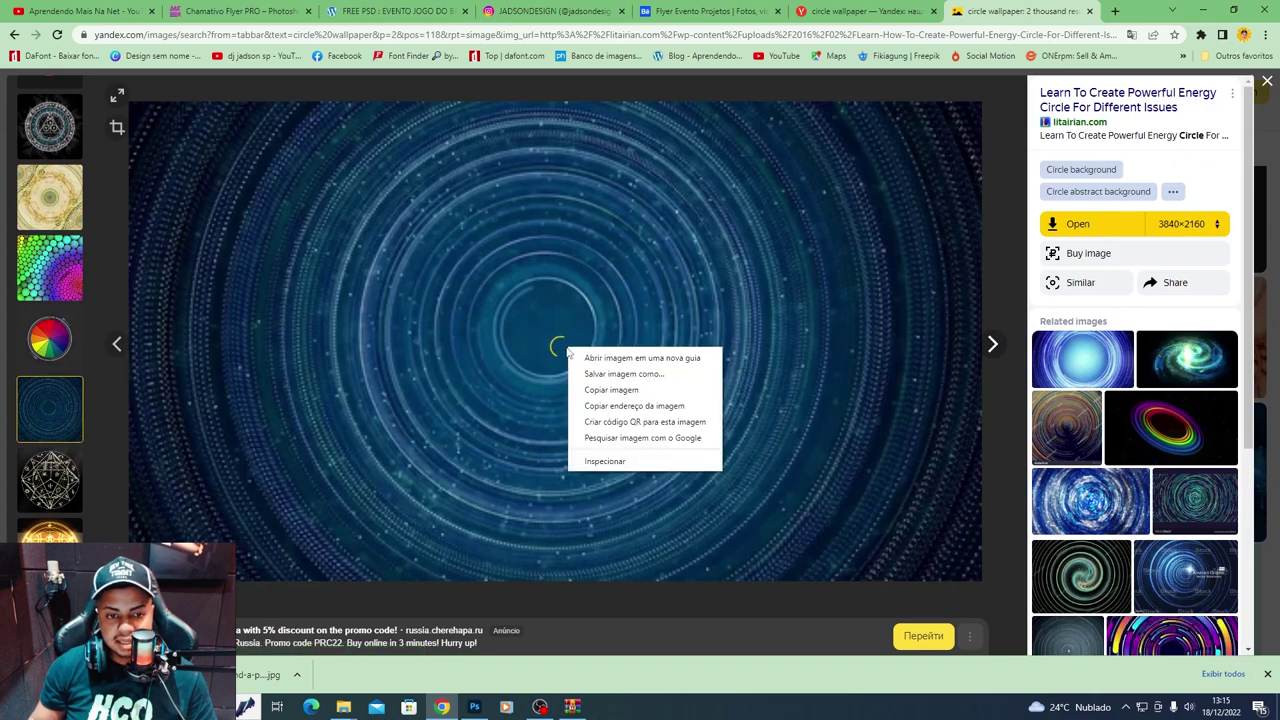
left_click(624, 373)
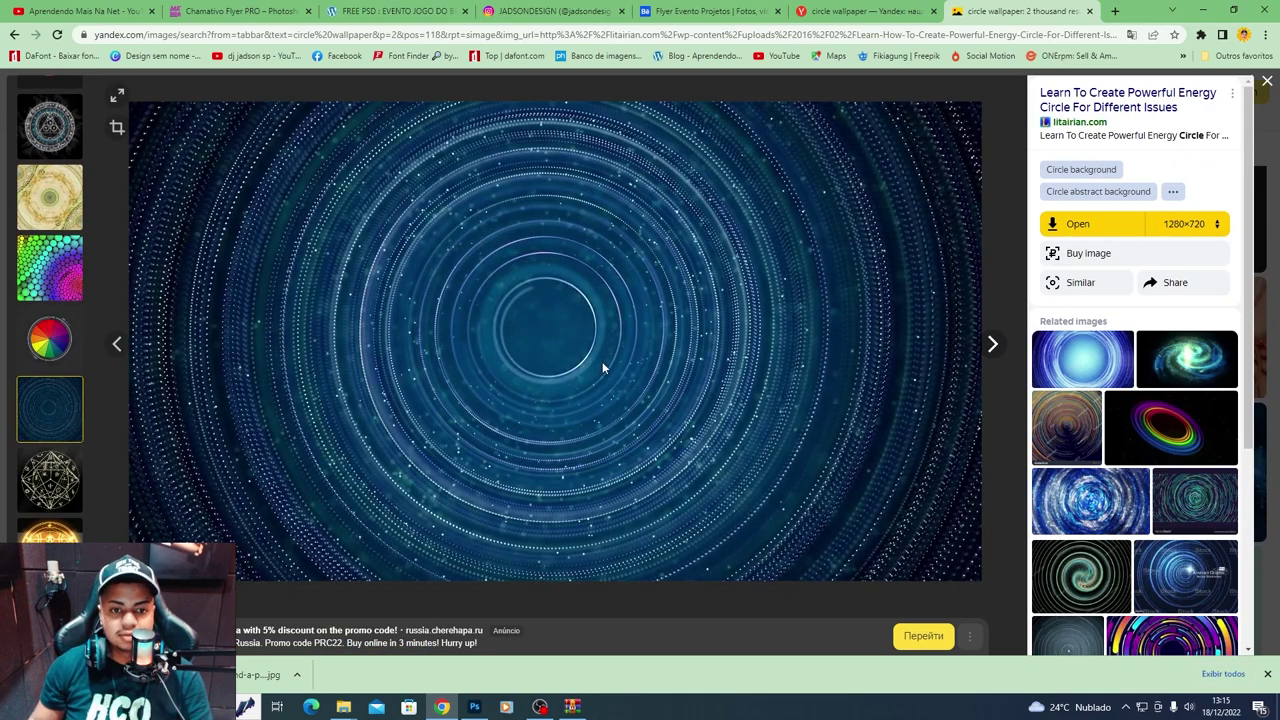
key("Return")
left_click_drag(255, 674, 1140, 11)
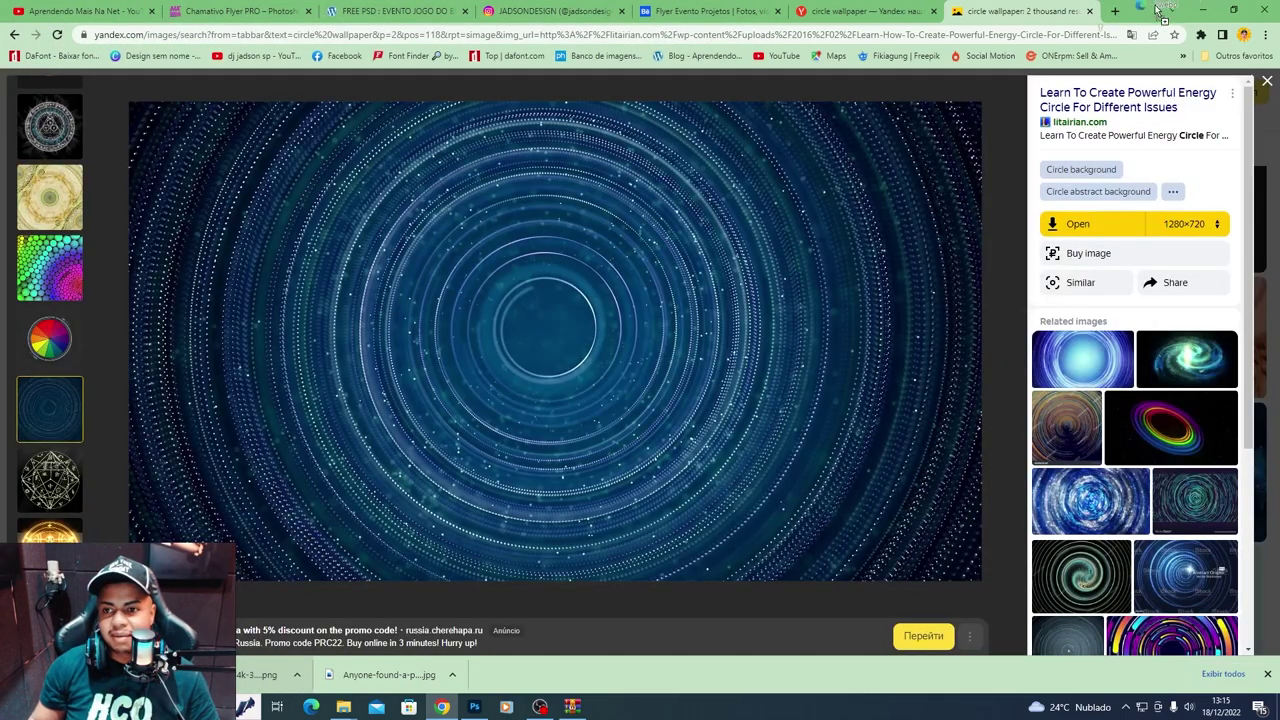
- Copy the blue circle wallpaper image to the clipboard
right_click(746, 345)
left_click(890, 11)
right_click(594, 380)
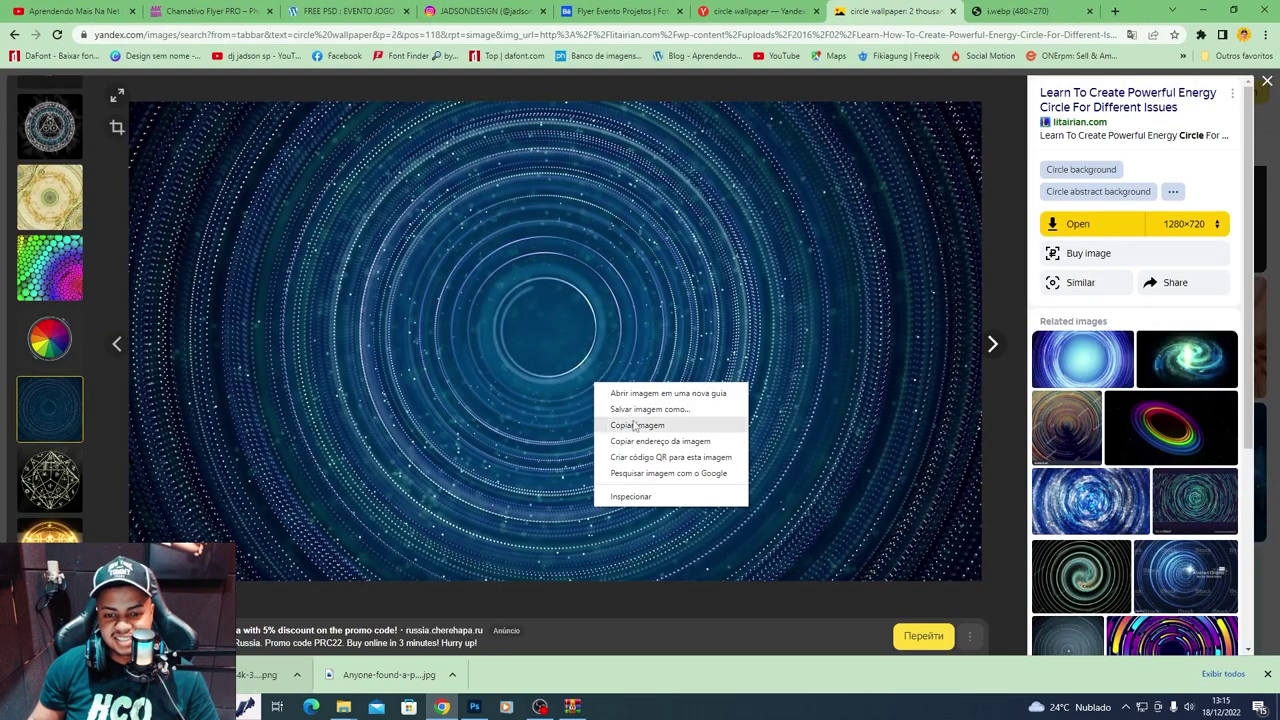
left_click(630, 423)
- Paste the blue circle image into the flyer and scale it to fill the canvas
left_click(474, 707)
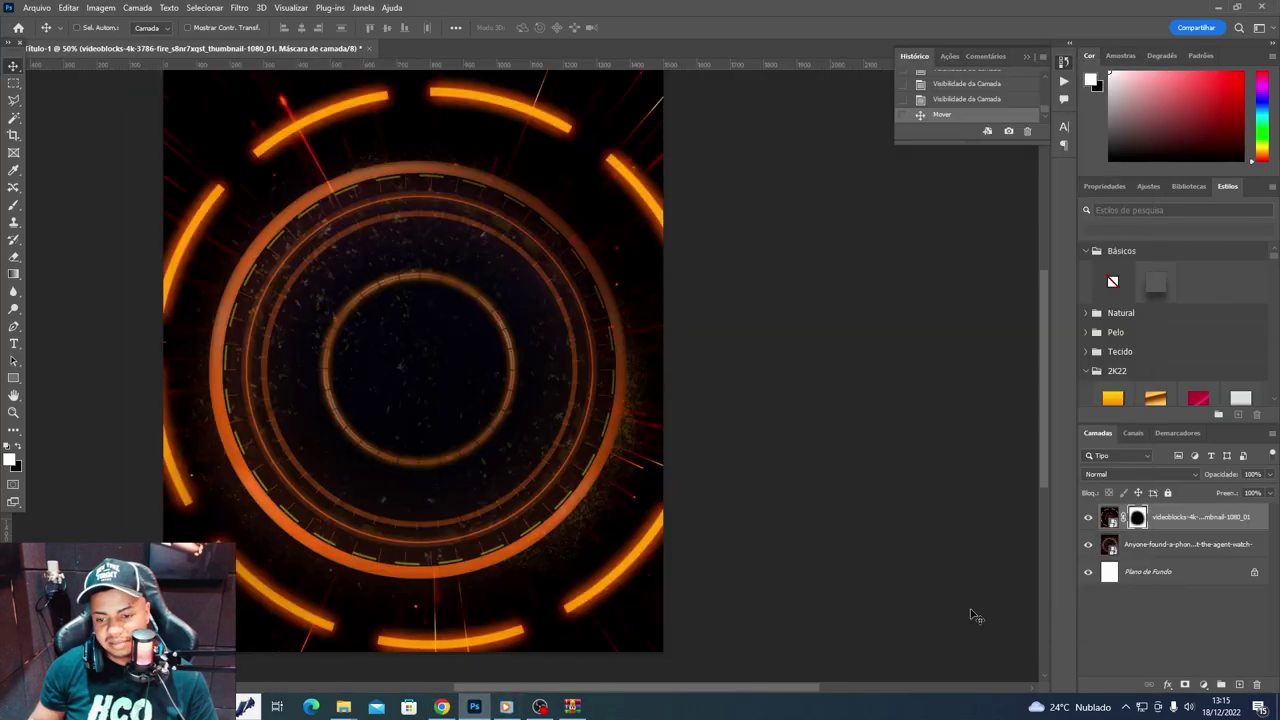
key("ctrl+v")
key("ctrl+t")
left_click_drag(200, 243, 60, 70)
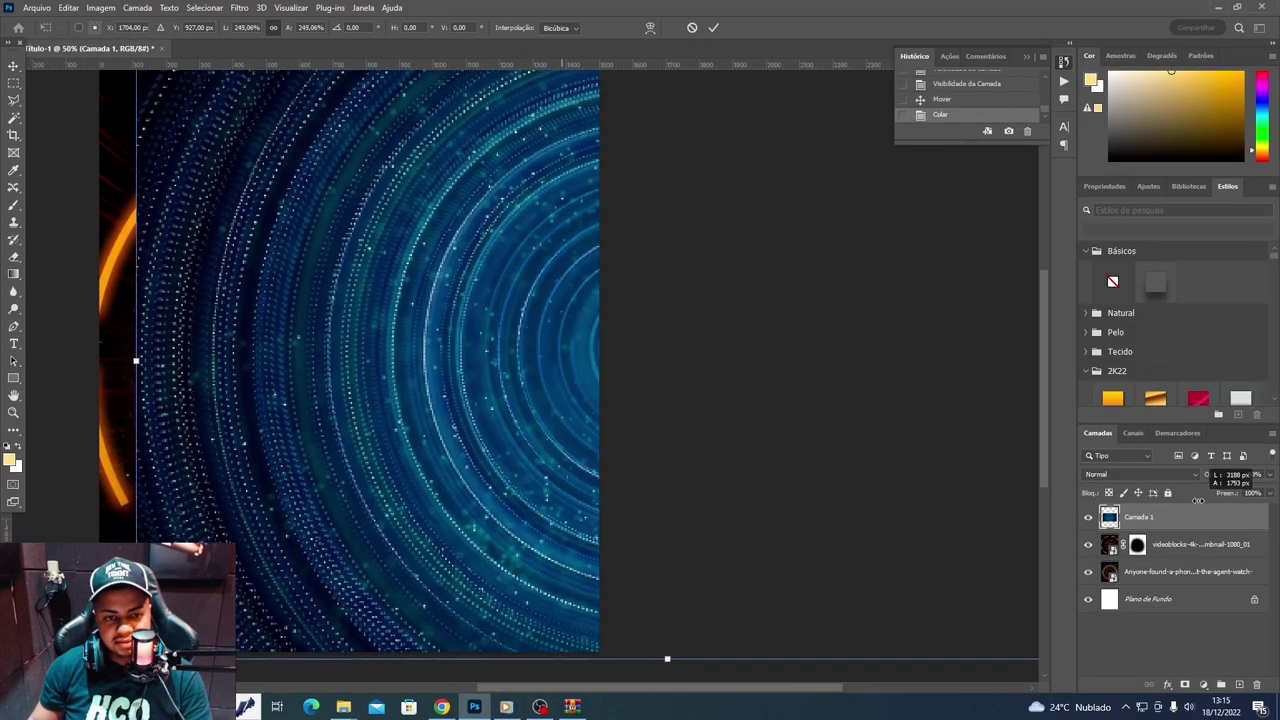
key("Return")
left_click_drag(390, 483, 378, 503)
scroll(537, 660, "left", 1)
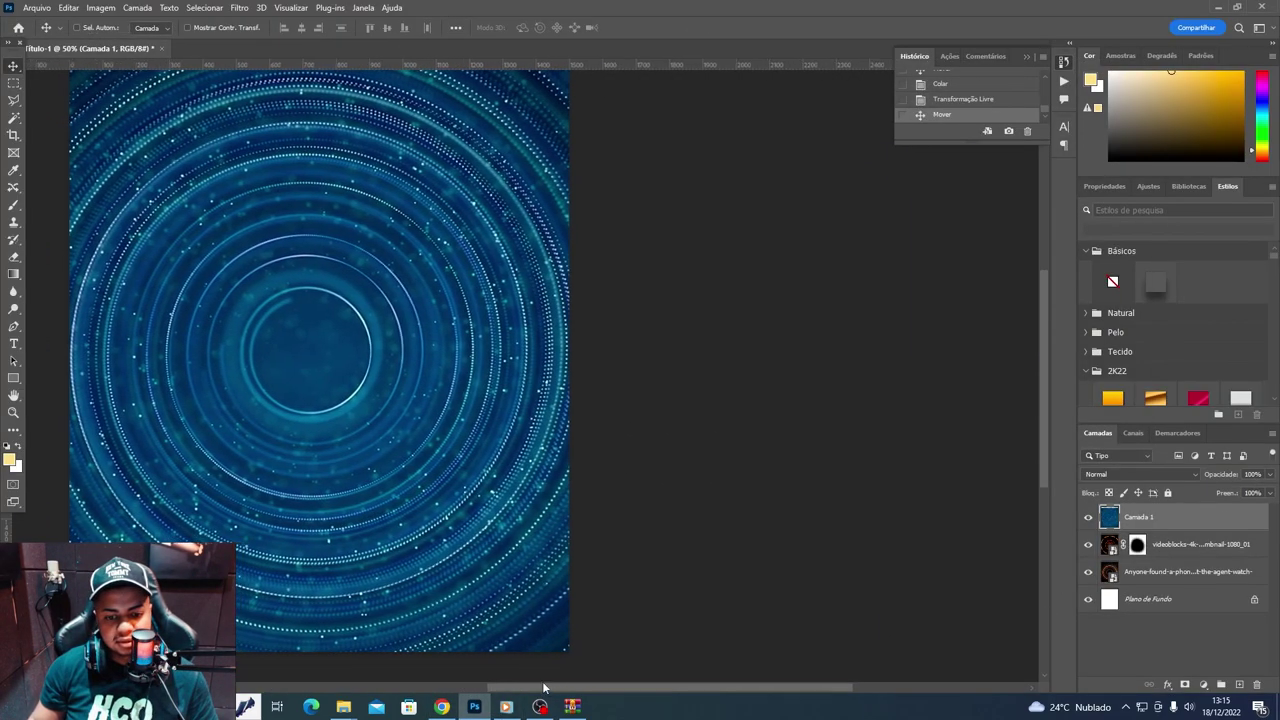
scroll(534, 657, "left", 4)
- Mask the blue layer, erase its centre to reveal the orange rings, and shift it down
left_click(1185, 684)
key("e")
mouse_move(450, 300)
left_mouse_down()
mouse_move(386, 157)
mouse_move(275, 378)
mouse_move(537, 423)
mouse_move(520, 214)
mouse_move(457, 457)
mouse_move(543, 492)
mouse_move(251, 214)
mouse_move(429, 343)
left_mouse_up()
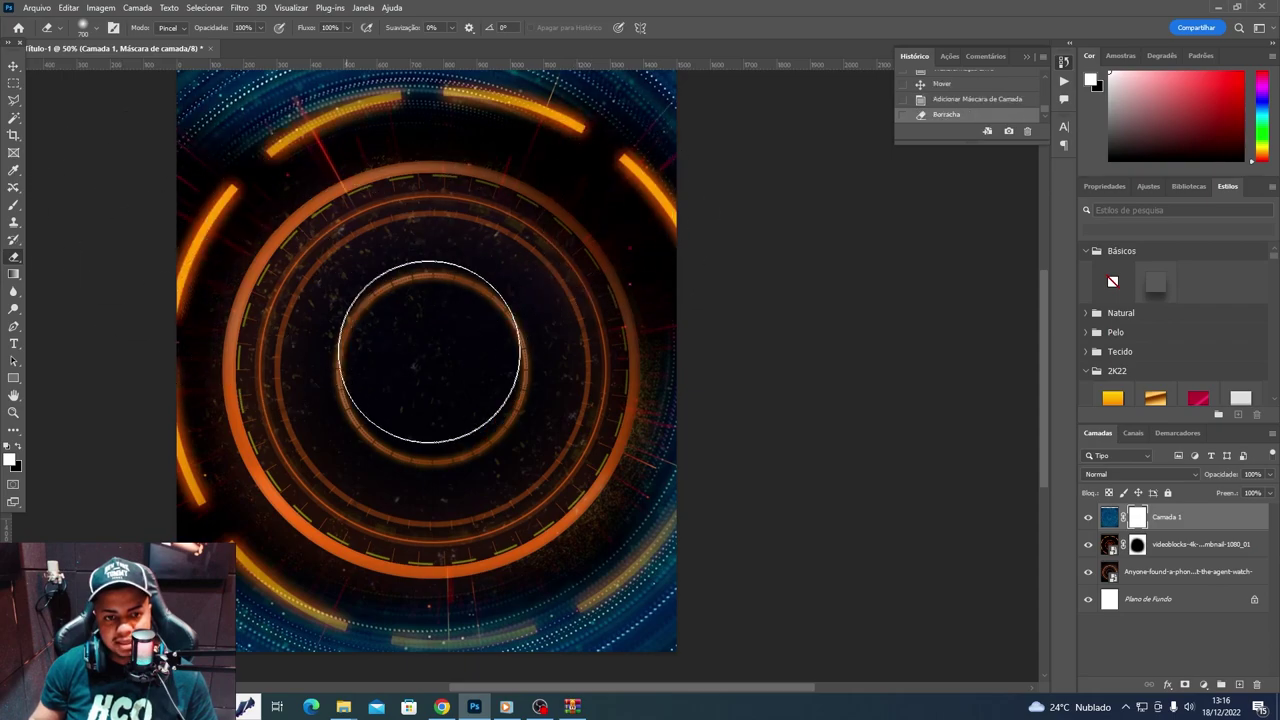
key("v")
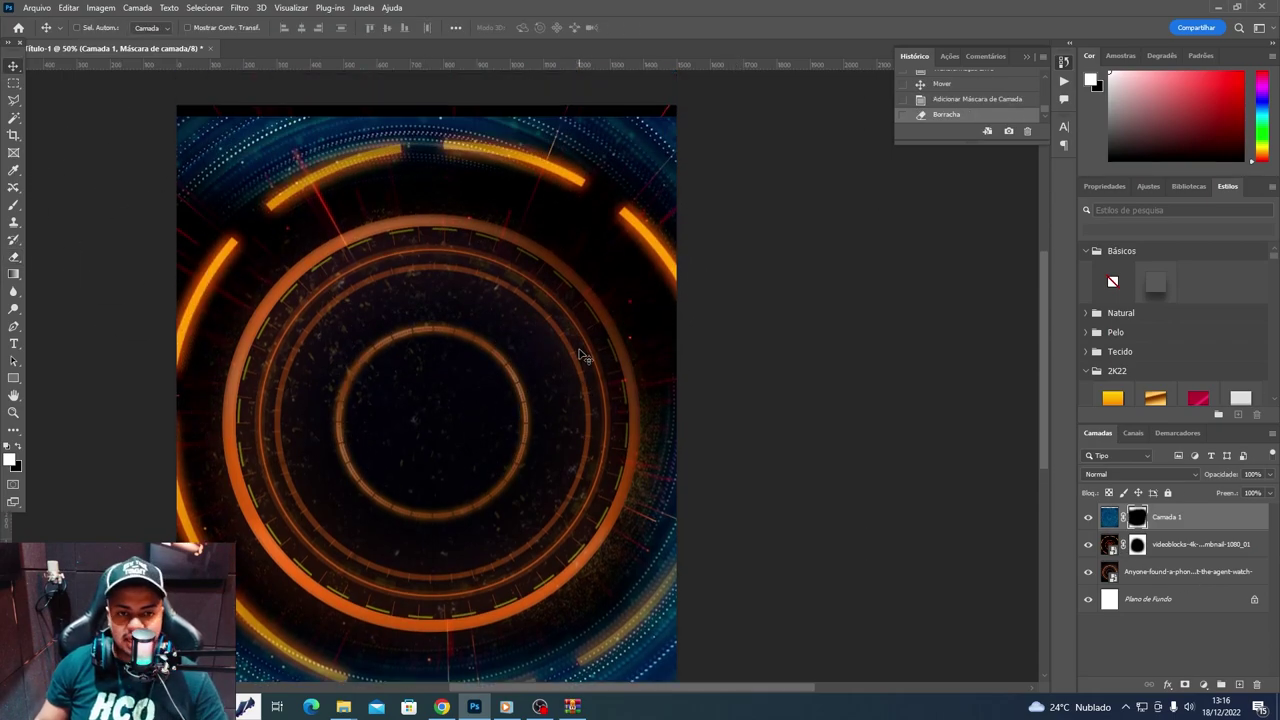
left_click_drag(580, 357, 555, 418)
scroll(555, 418, "down", 1)
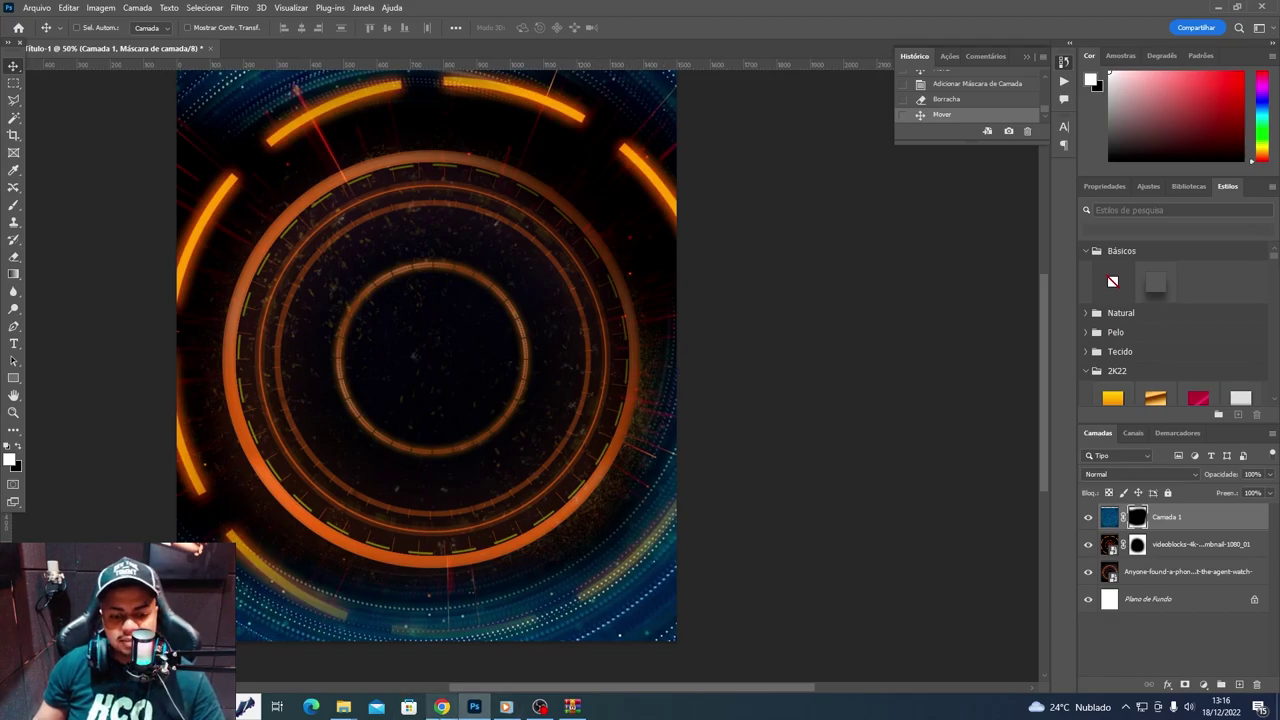
left_click(441, 707)
key("Escape")
- Search Yandex Images for 'stage' and open the golden-lit red-curtain stage photo
triple_click(190, 92)
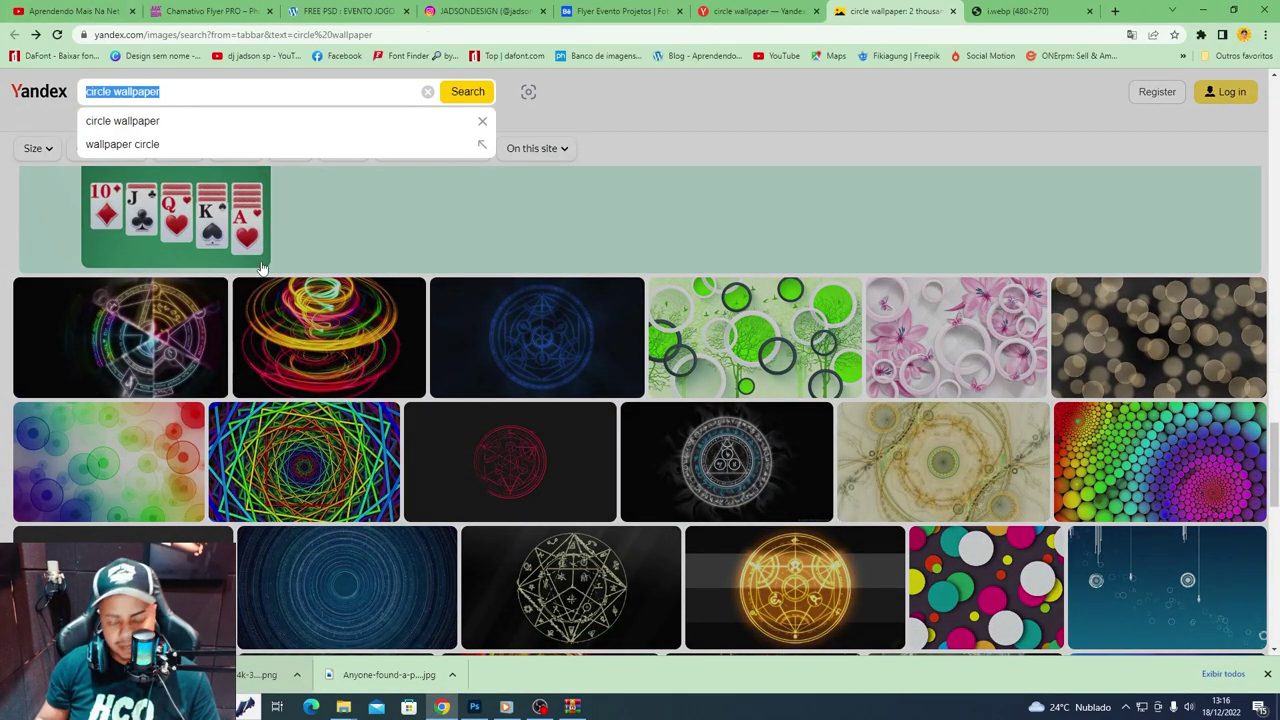
type("stage")
key("Return")
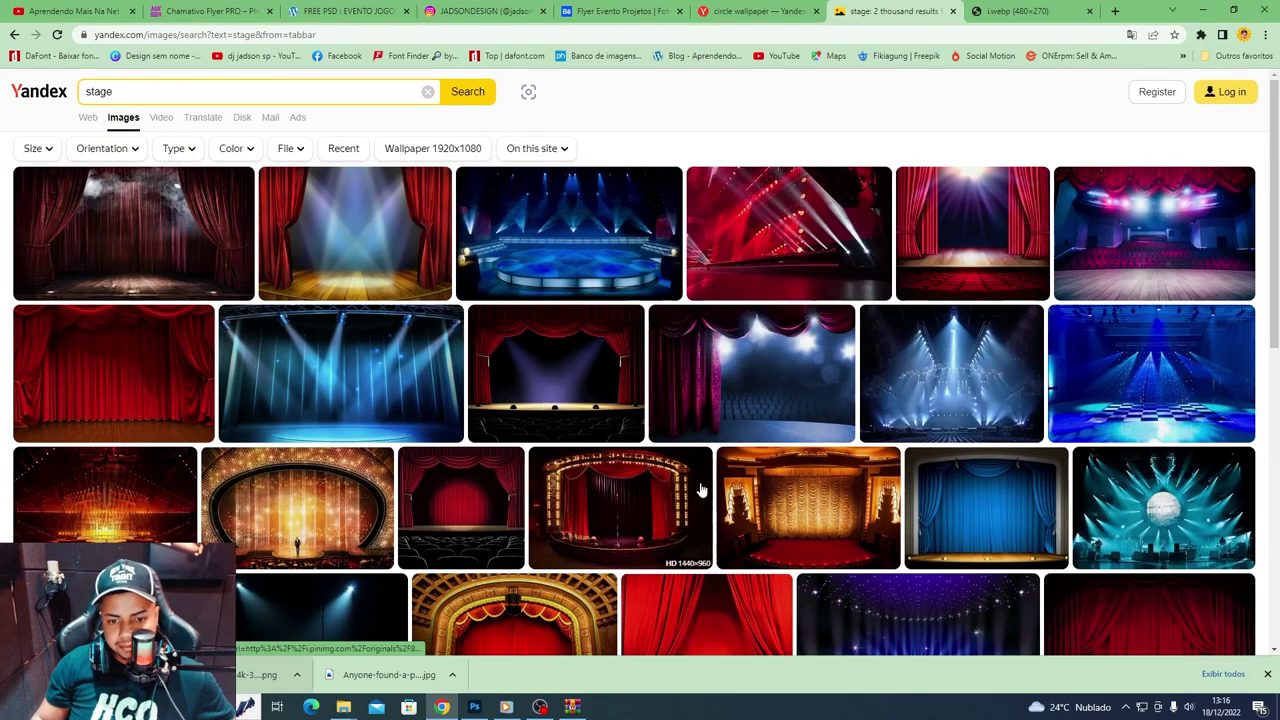
left_click(700, 488)
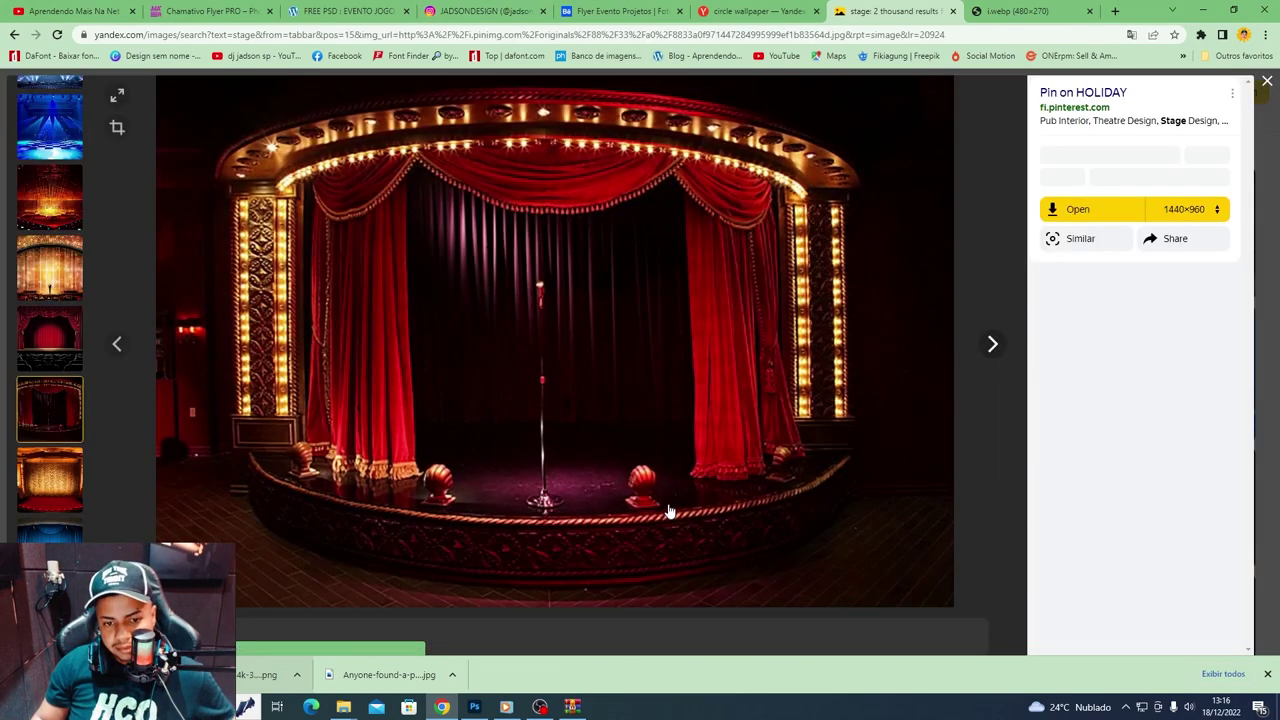
- Download the stage photo and place it into the Photoshop flyer
right_click(487, 139)
left_click(520, 157)
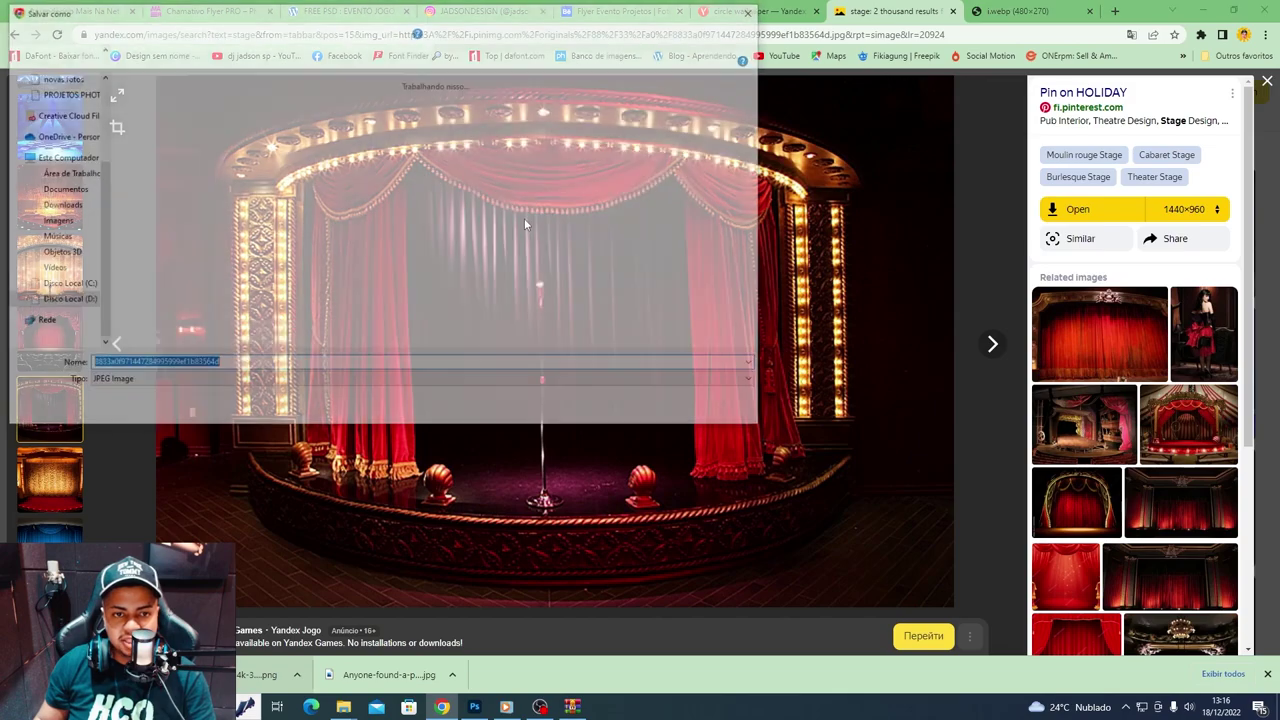
key("Return")
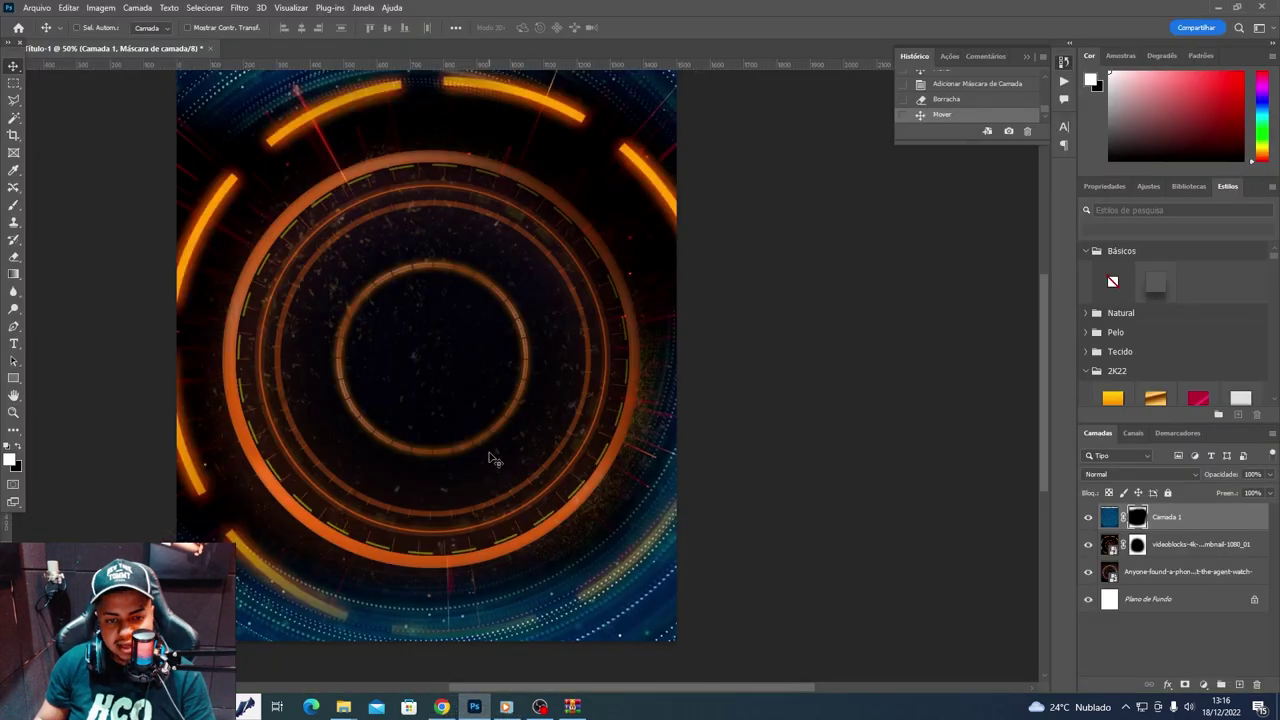
mouse_move(250, 432)
left_mouse_down()
mouse_move(477, 426)
mouse_move(465, 343)
left_mouse_up()
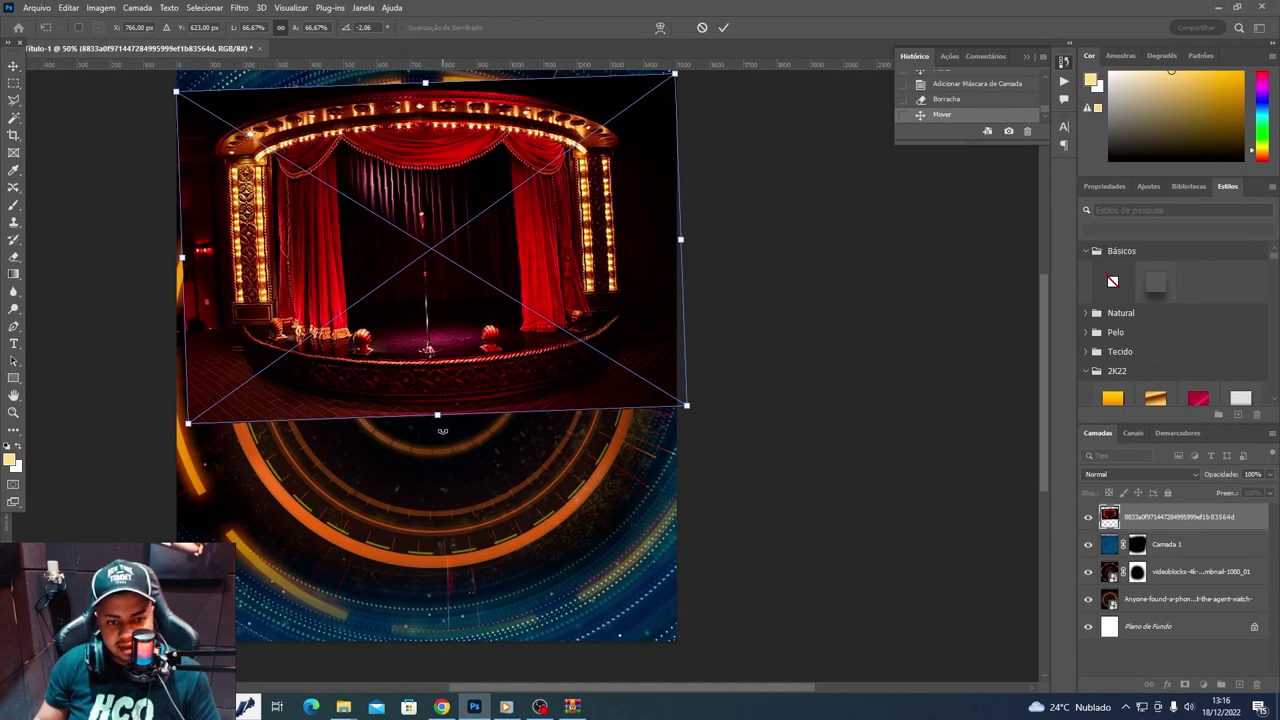
- Enlarge the stage photo, mask away its lower part, and align its lit arch to the top
left_click_drag(424, 428, 457, 440)
key("Return")
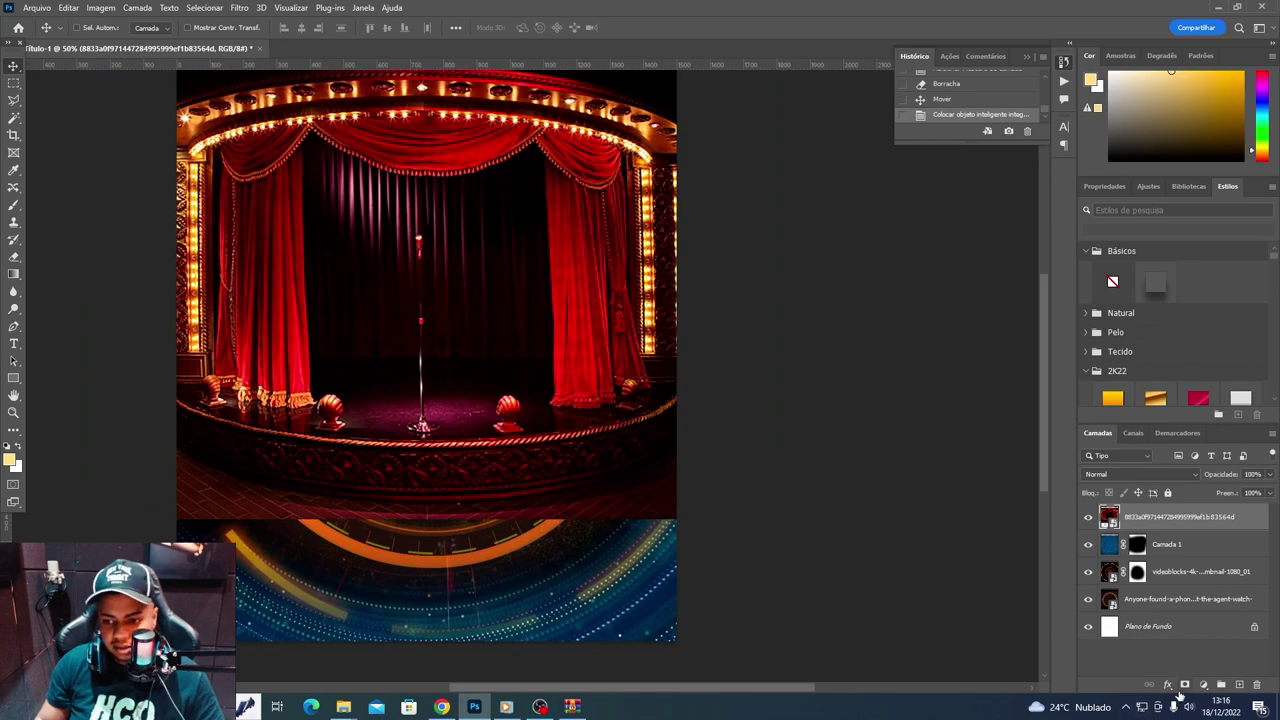
key("e")
mouse_move(686, 371)
left_mouse_down()
mouse_move(543, 251)
mouse_move(51, 423)
mouse_move(731, 460)
mouse_move(343, 286)
left_mouse_up()
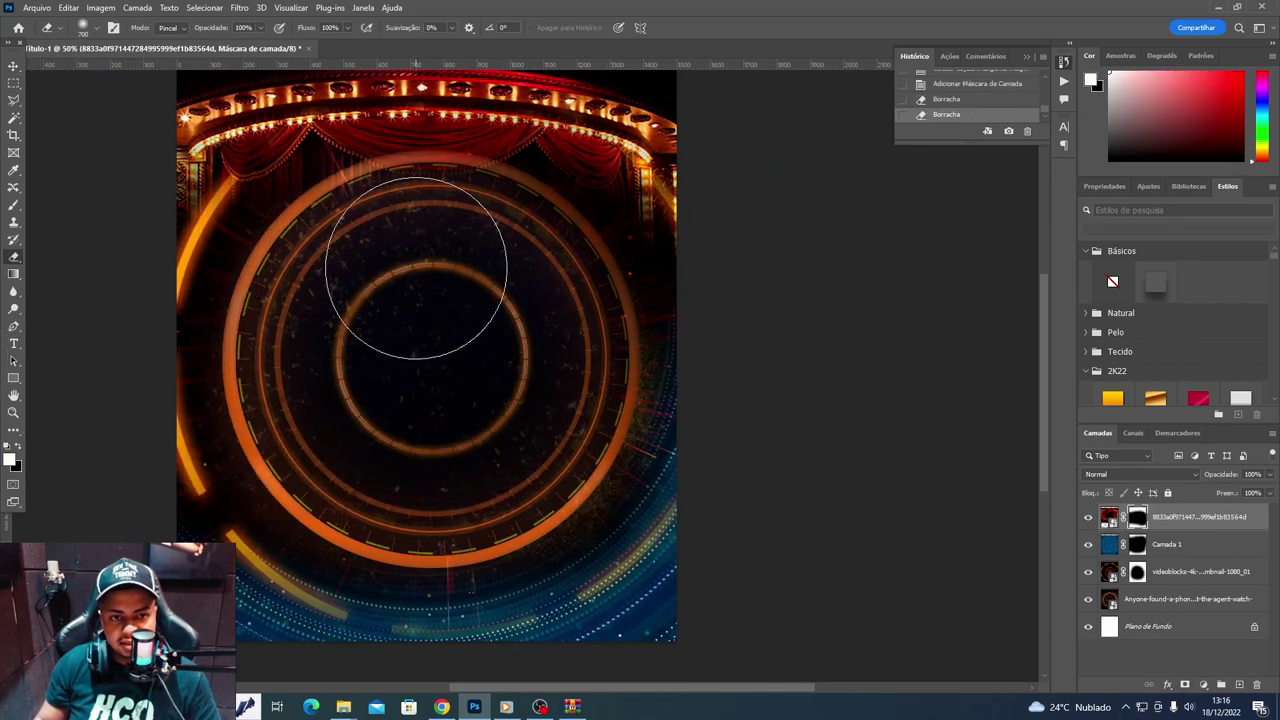
key("v")
left_click_drag(414, 257, 486, 263)
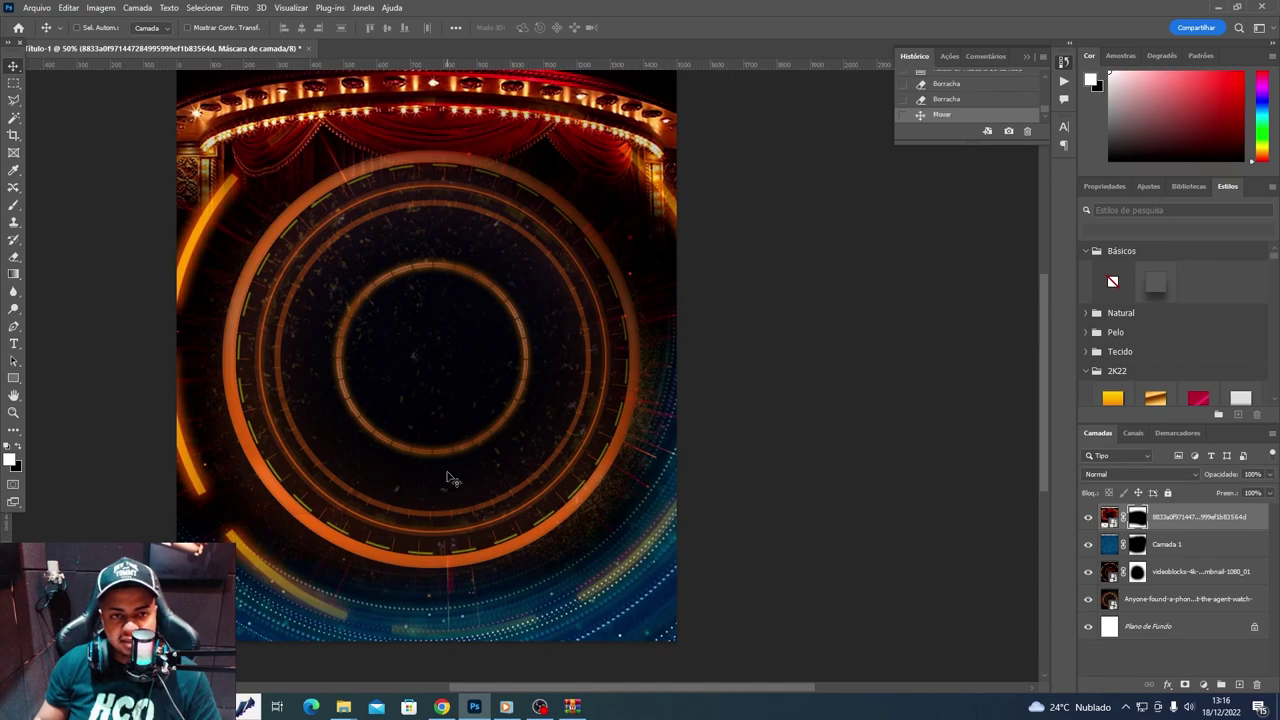
left_click_drag(447, 477, 440, 383)
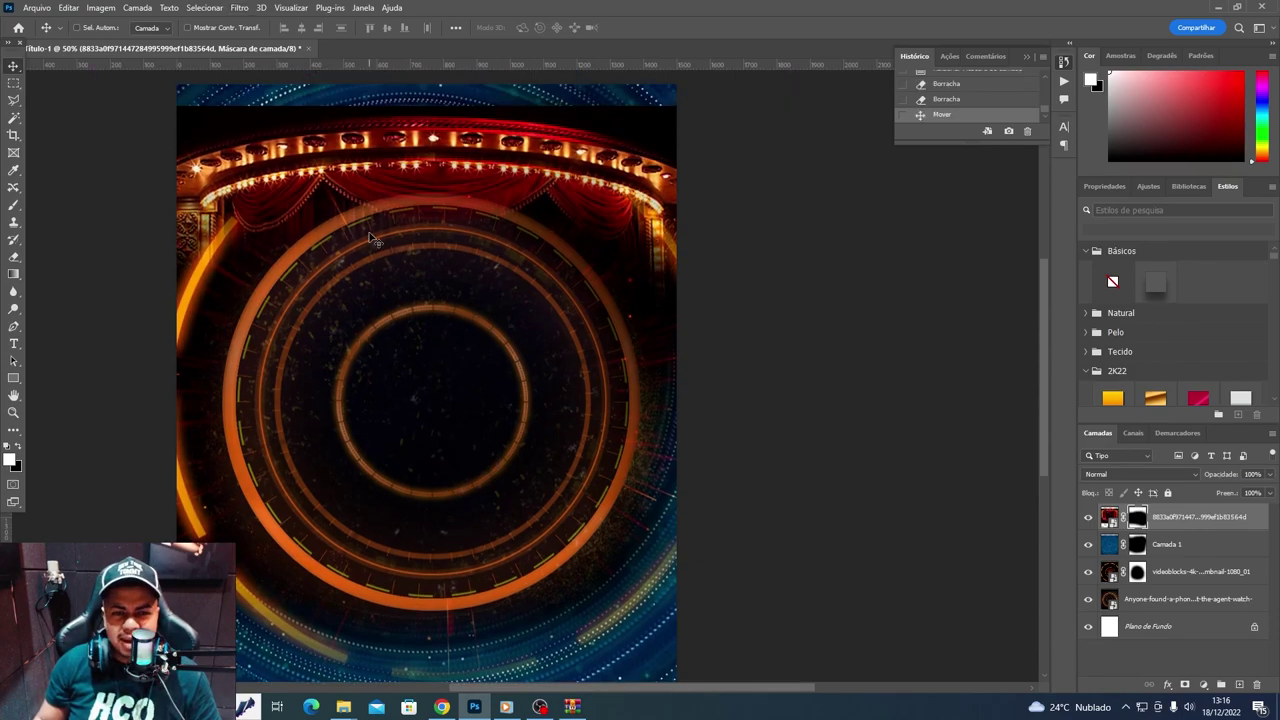
scroll(416, 300, "up", 3)
left_click_drag(416, 232, 409, 300)
scroll(405, 297, "down", 2)
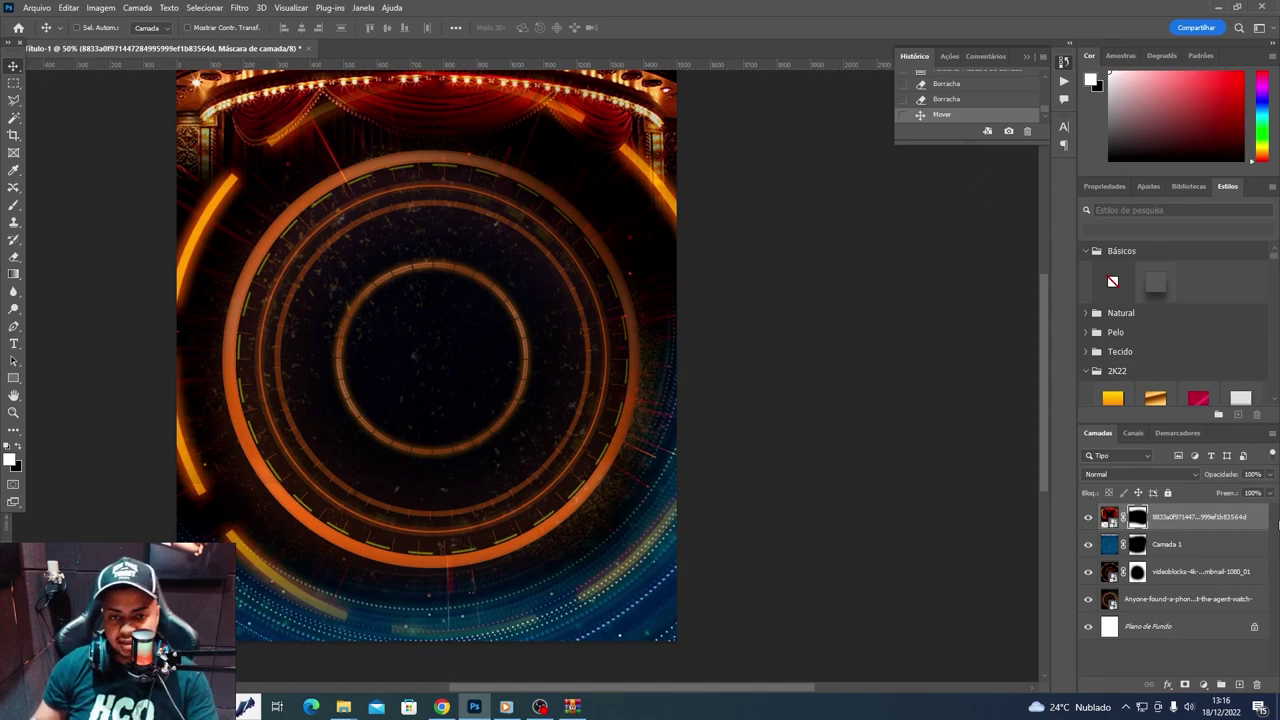
- Add a colorized Hue/Saturation layer: saturation 85, hue 66, lightness -53
left_click(1204, 684)
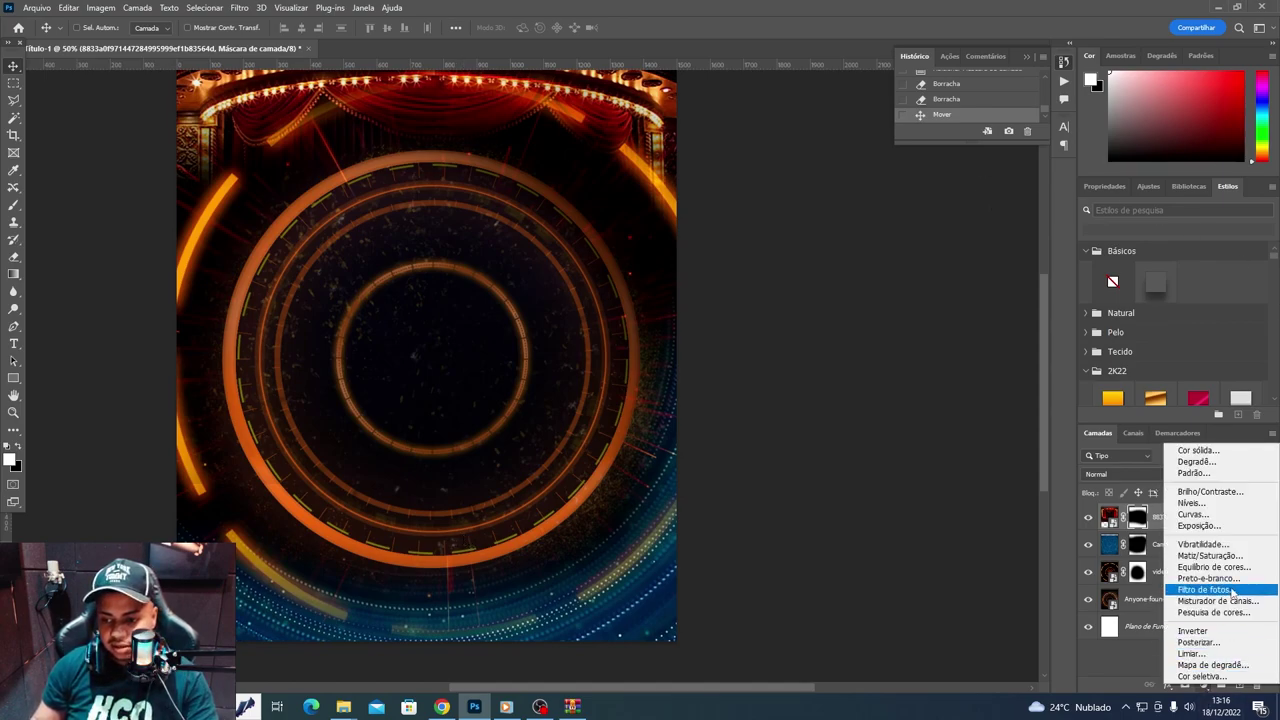
left_click(1210, 555)
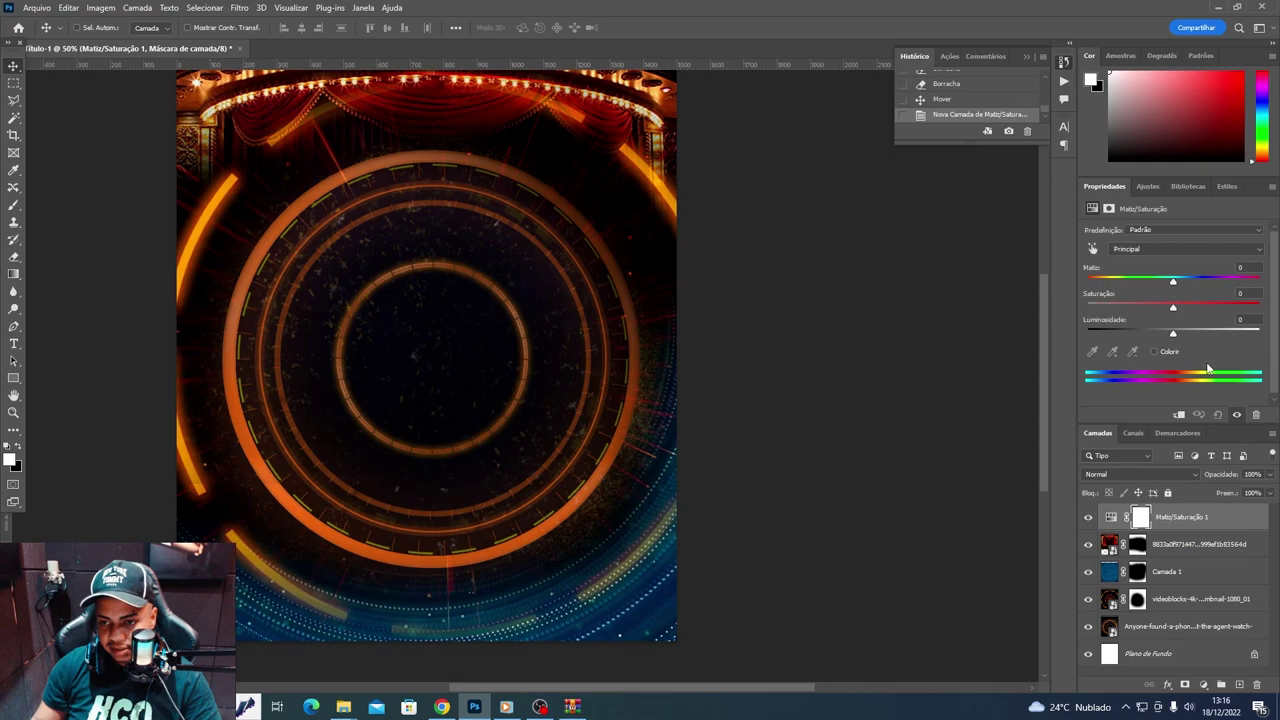
left_click(1155, 351)
left_click_drag(1130, 305, 1234, 307)
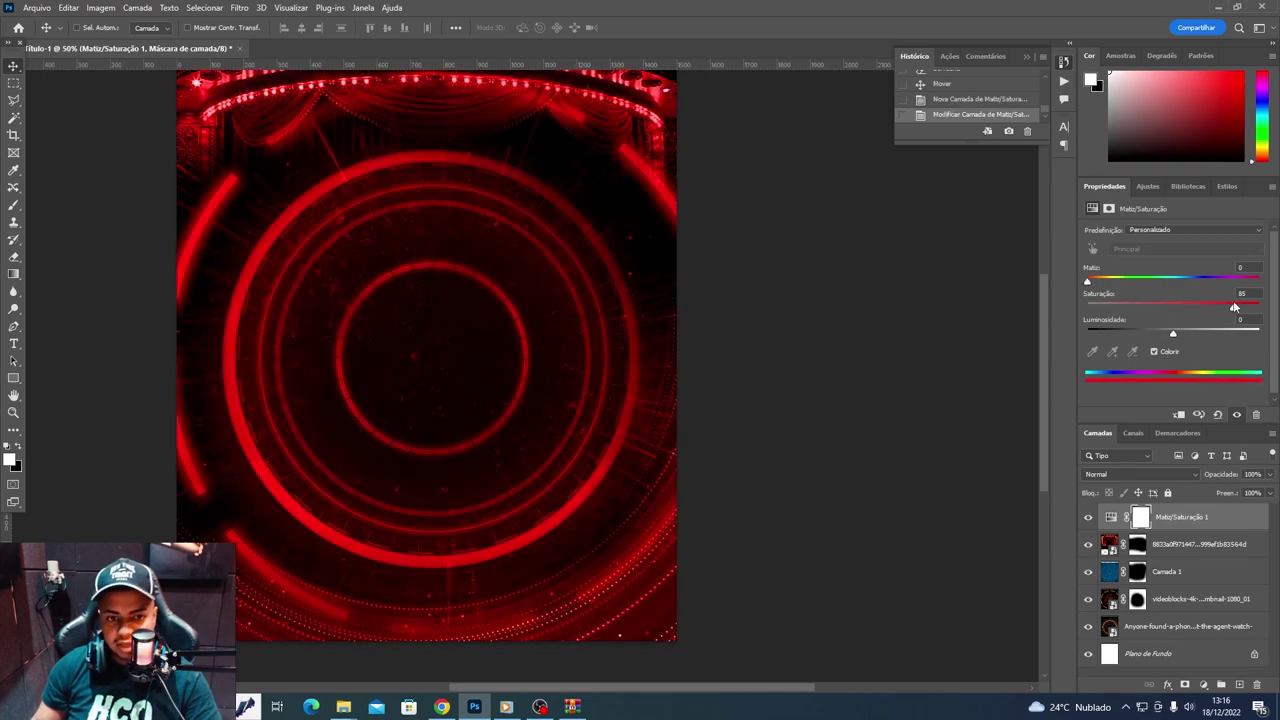
left_click(1190, 544)
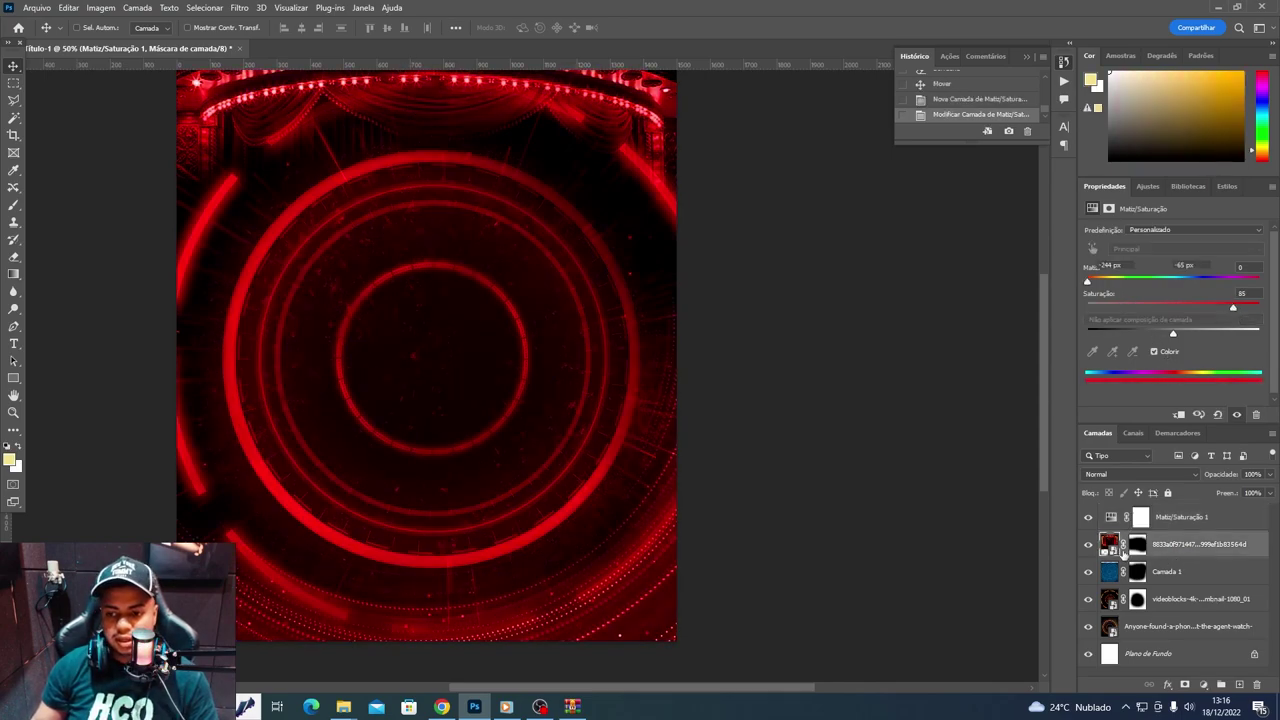
left_click_drag(430, 240, 497, 443)
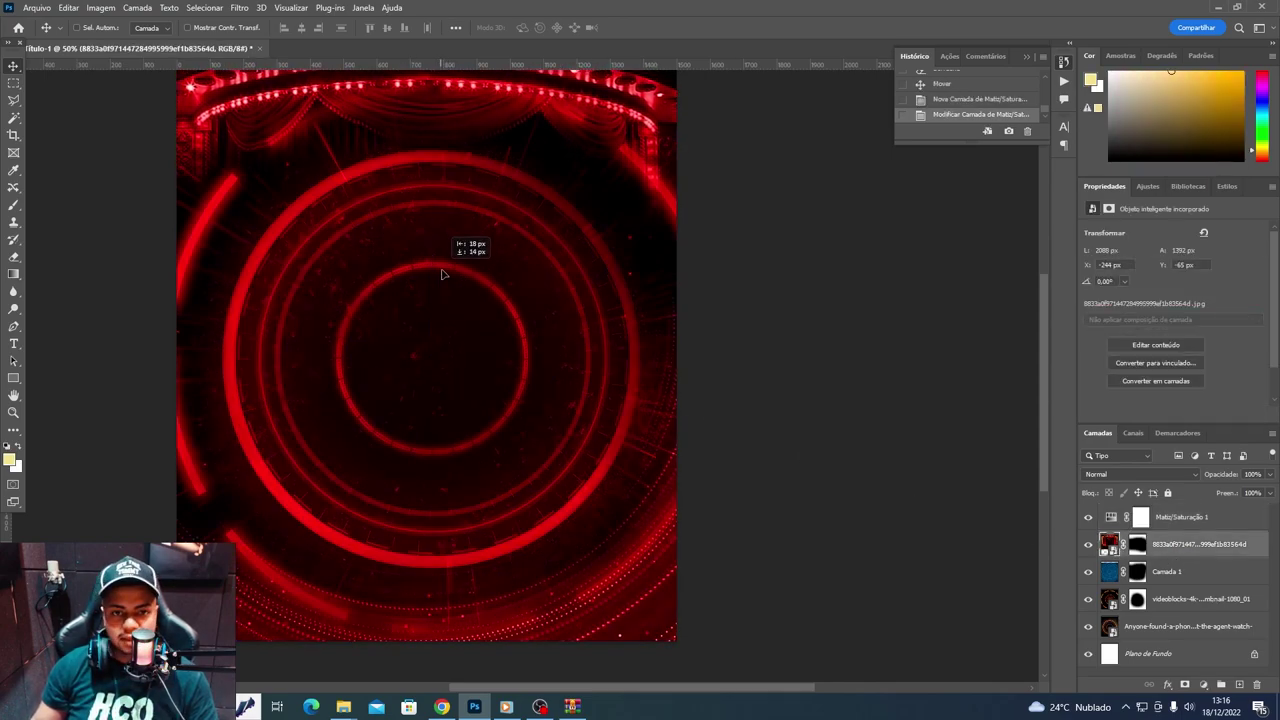
left_click(1120, 517)
left_click_drag(1189, 284, 1118, 285)
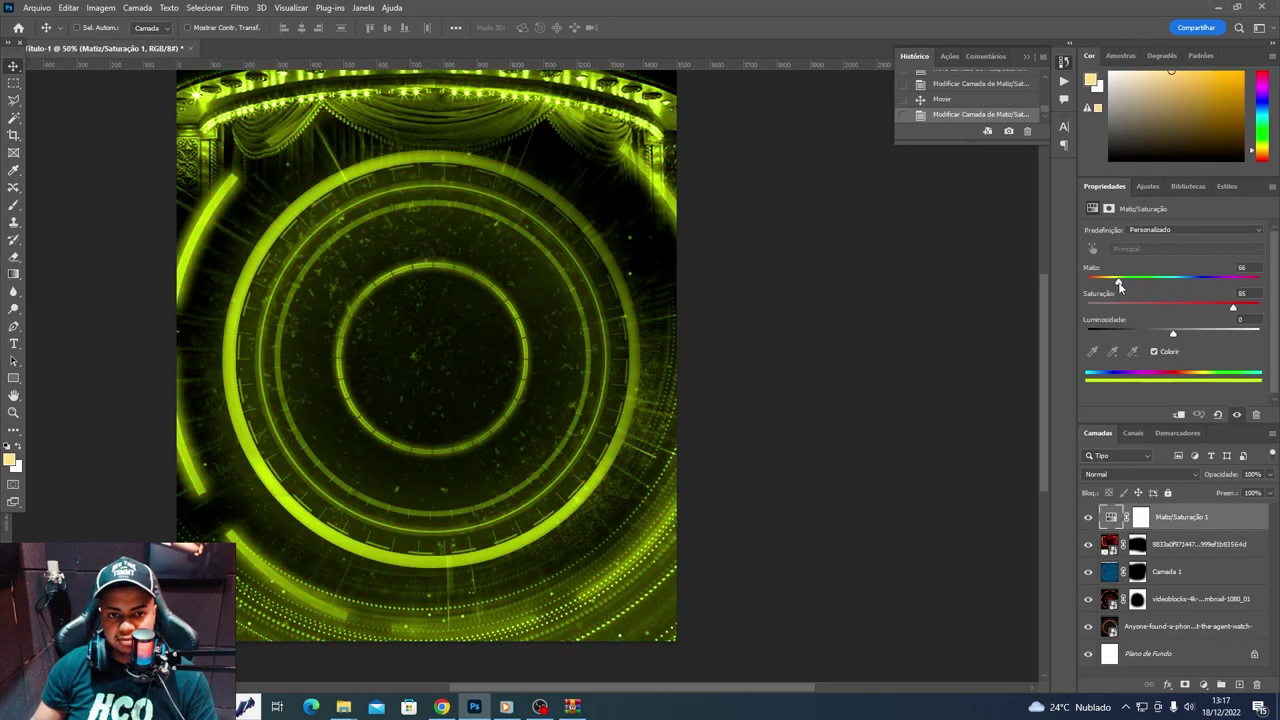
left_click_drag(1138, 331, 1127, 332)
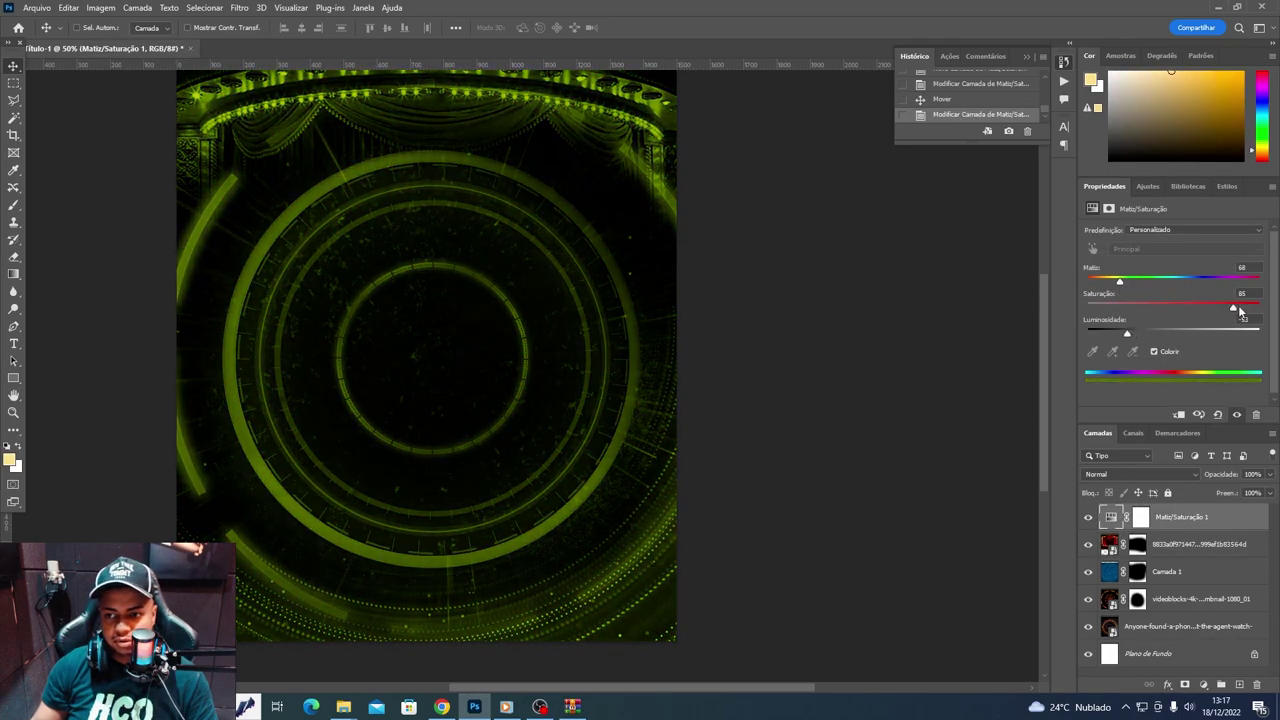
- Add a Curves adjustment that brightens the image and deepens the shadows
left_click(1203, 684)
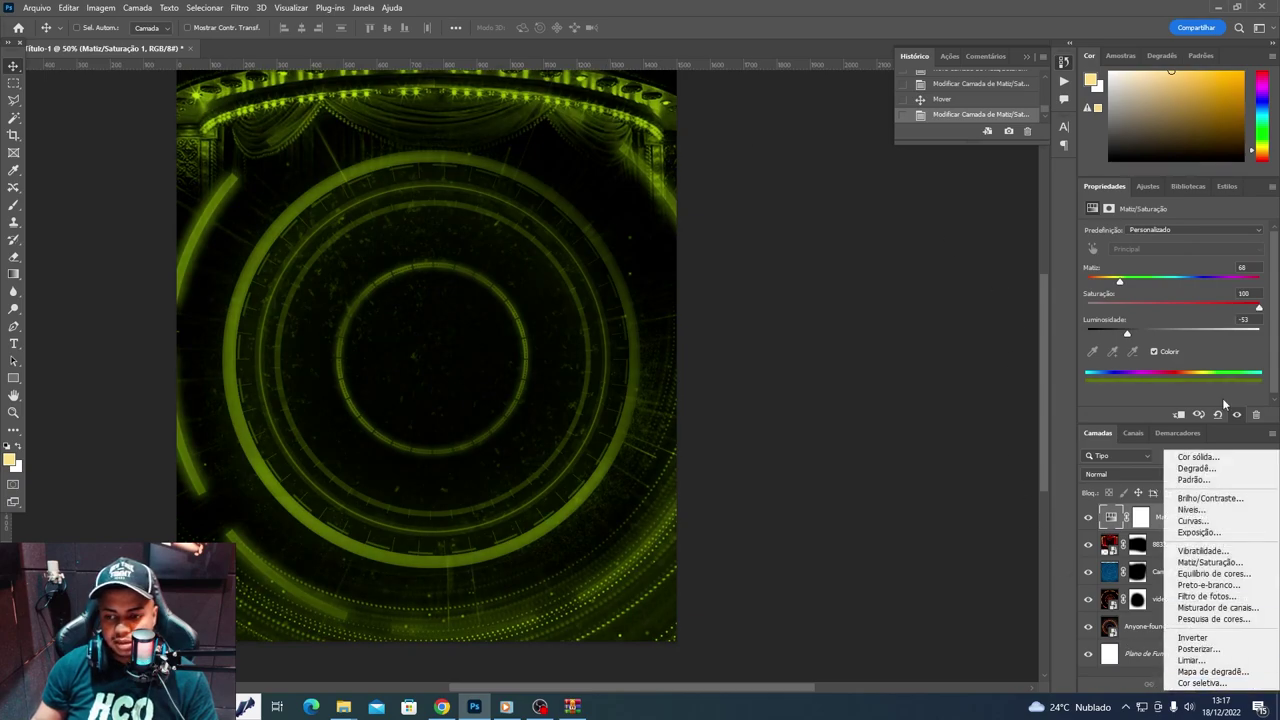
left_click(1192, 521)
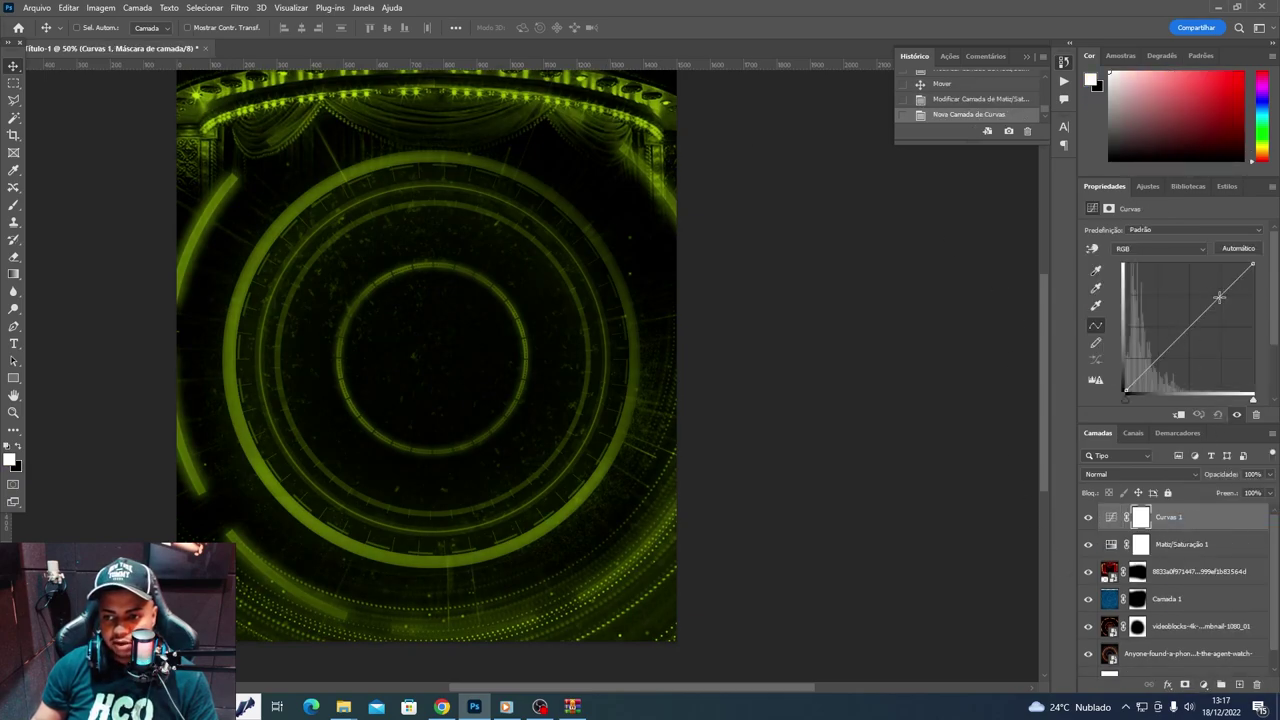
left_click_drag(1222, 294, 1213, 290)
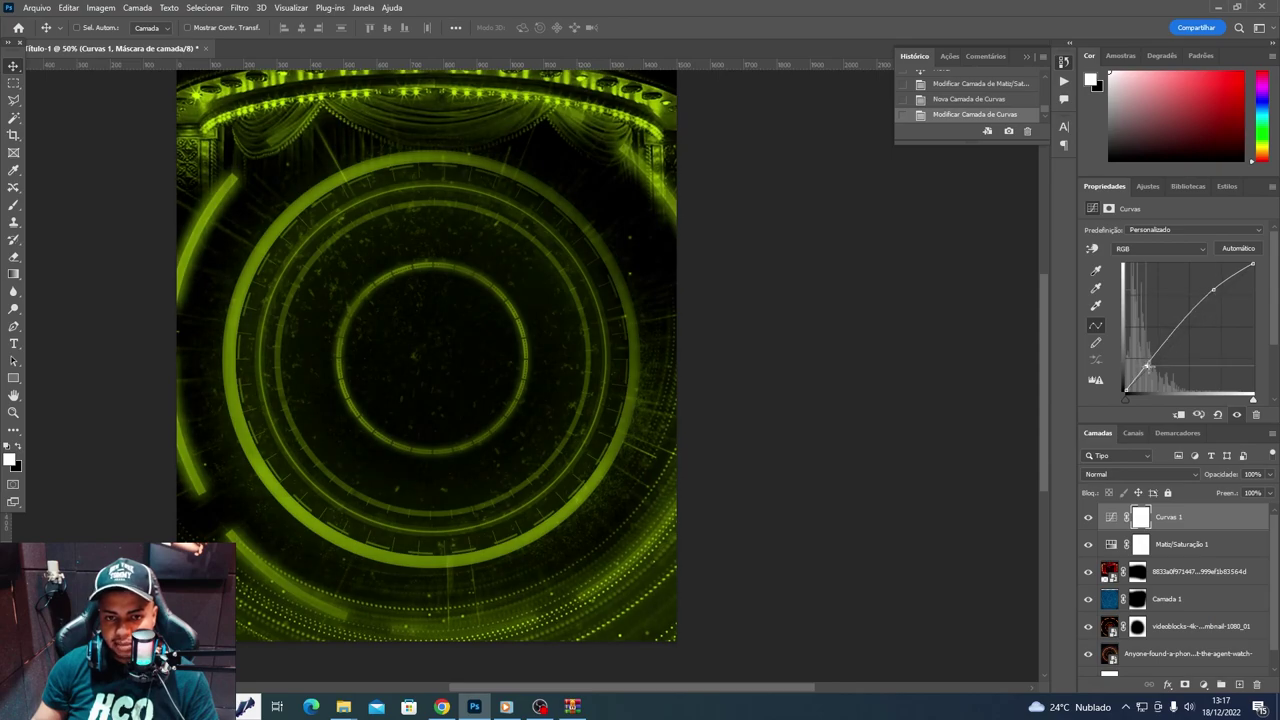
left_click_drag(1148, 366, 1153, 373)
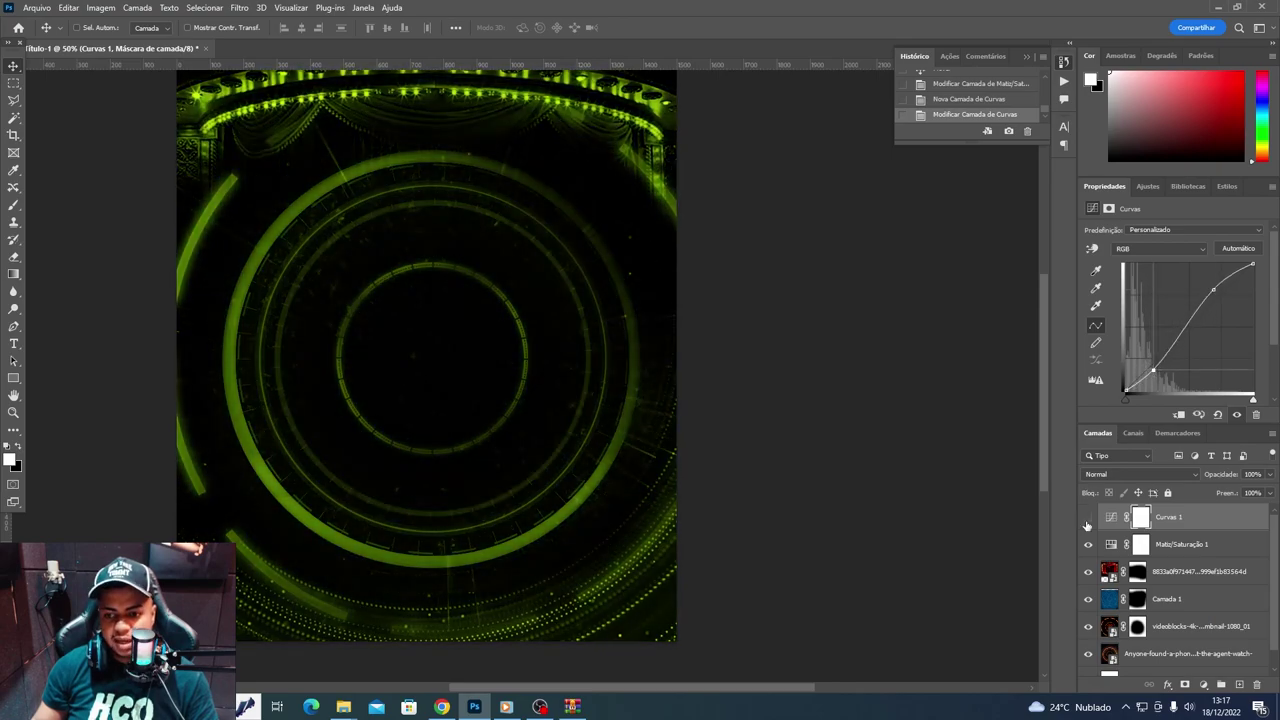
left_click(1088, 517)
left_click(1088, 517)
scroll(490, 502, "up", 2)
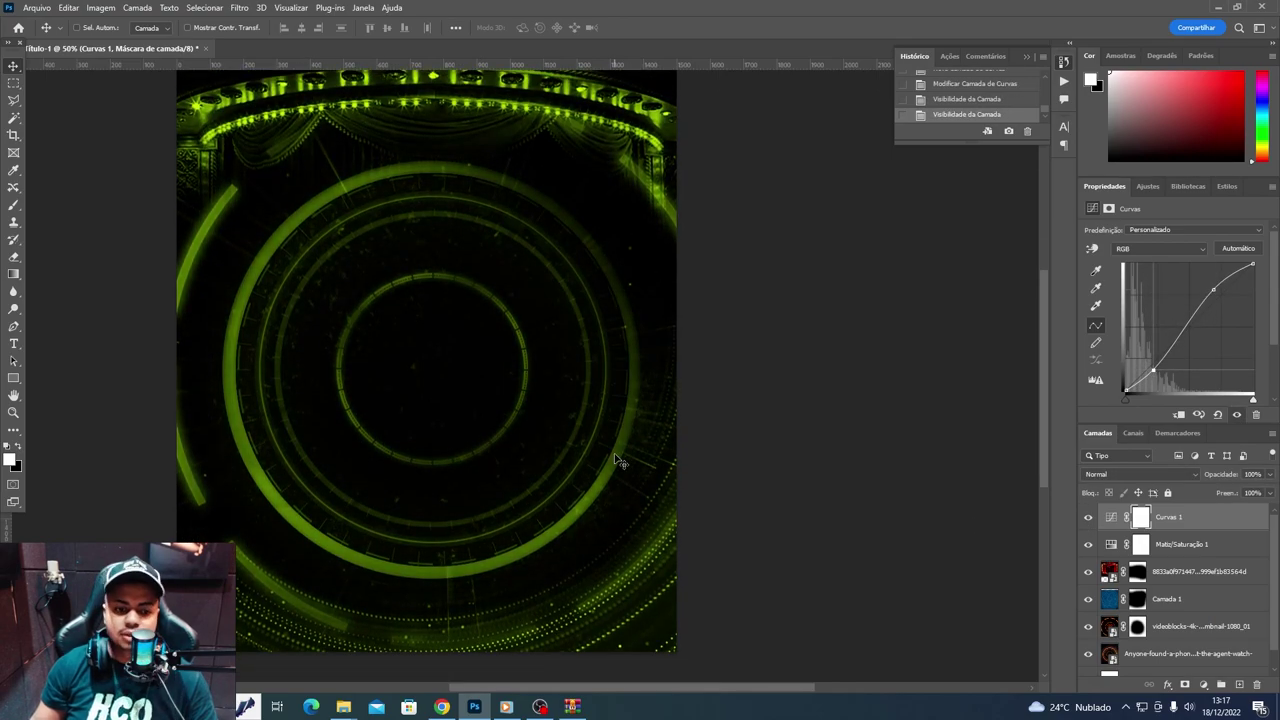
- Shift the Hue/Saturation hue to 119 for a pure green tint
left_click(1112, 544)
mouse_move(1128, 281)
left_mouse_down()
mouse_move(1198, 276)
mouse_move(1120, 296)
left_mouse_up()
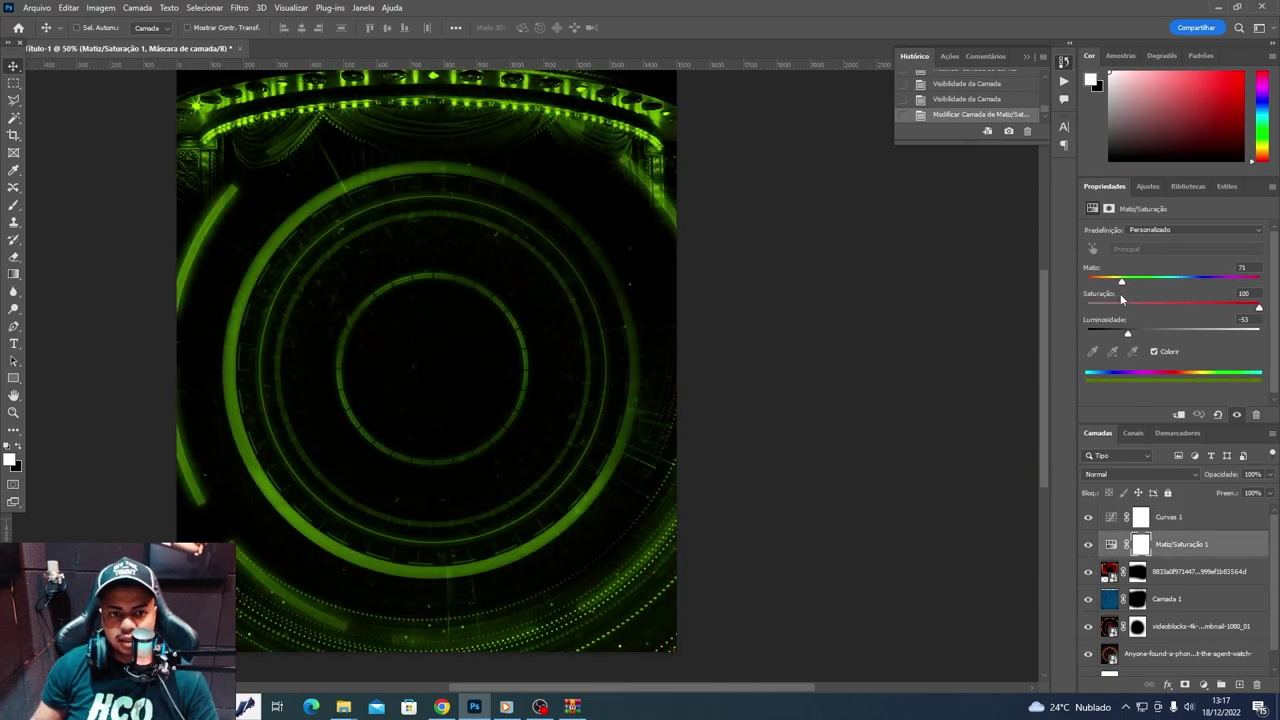
left_click_drag(1141, 540, 1150, 560)
left_click(1162, 571)
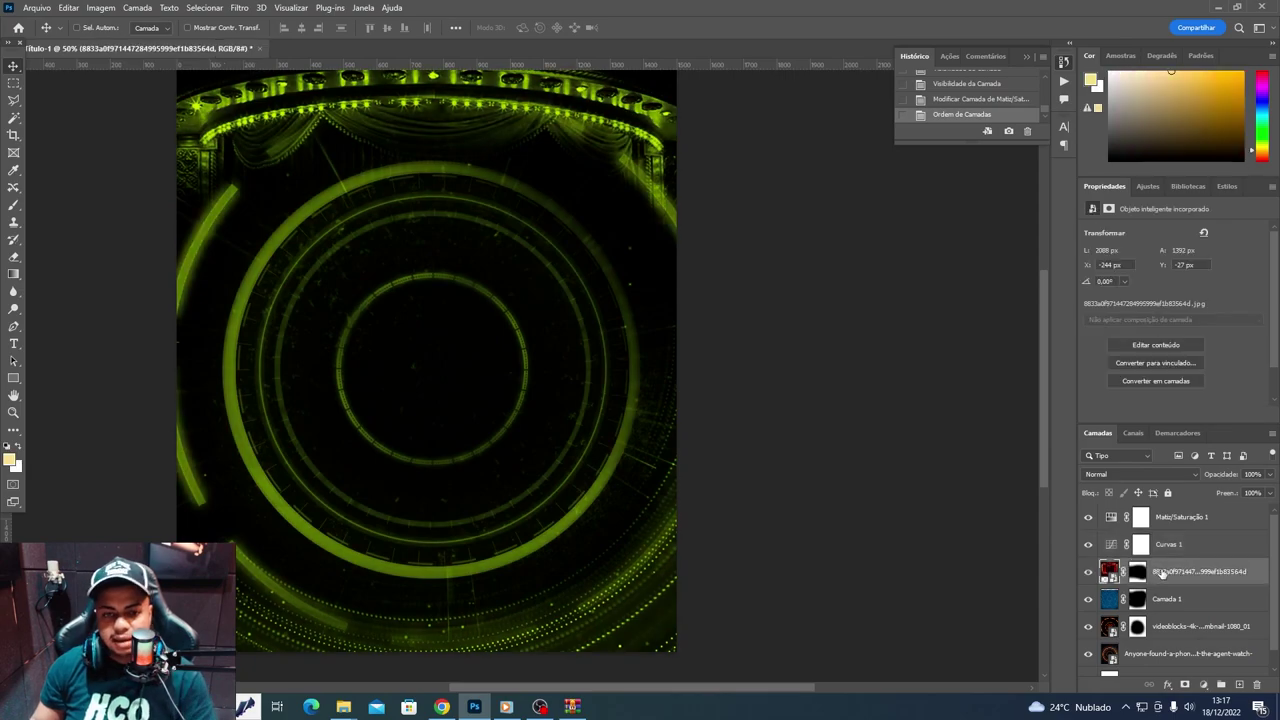
key("ctrl+z")
key("ctrl+z")
- Drag the red-curtain stage image from Yandex back into the Photoshop document
key("alt+Tab")
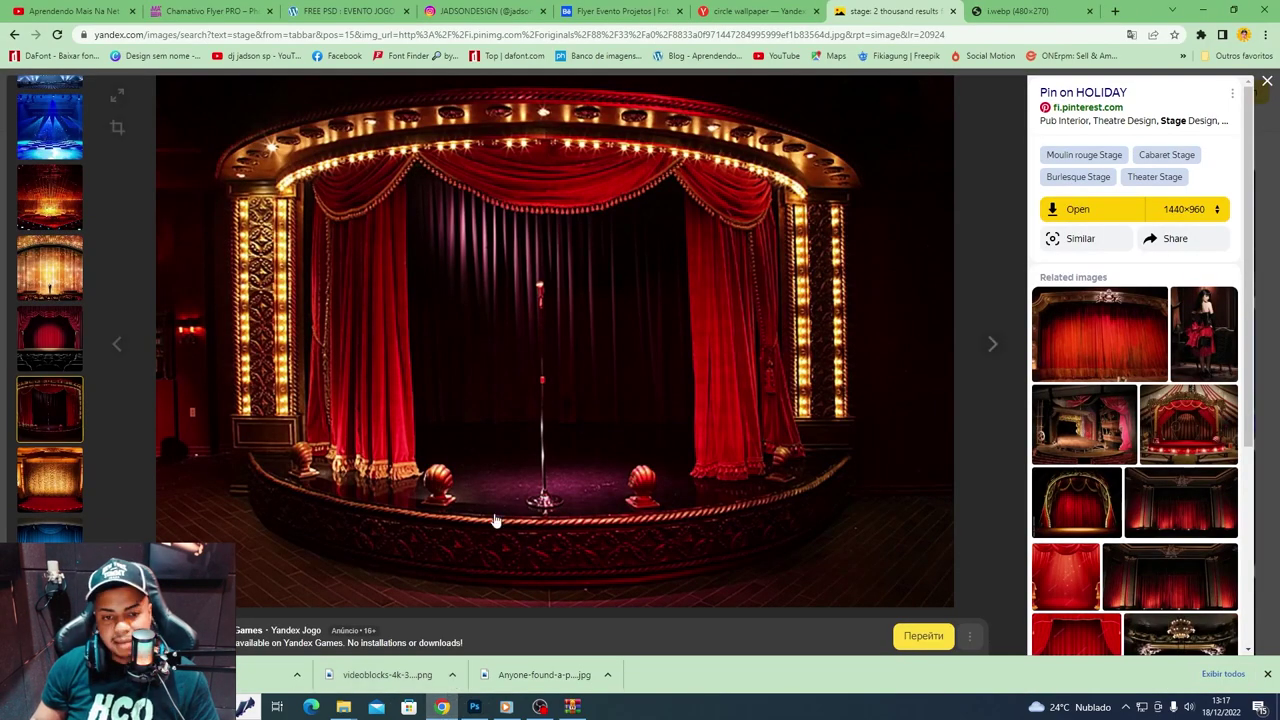
key("Right")
key("Left")
right_click(590, 308)
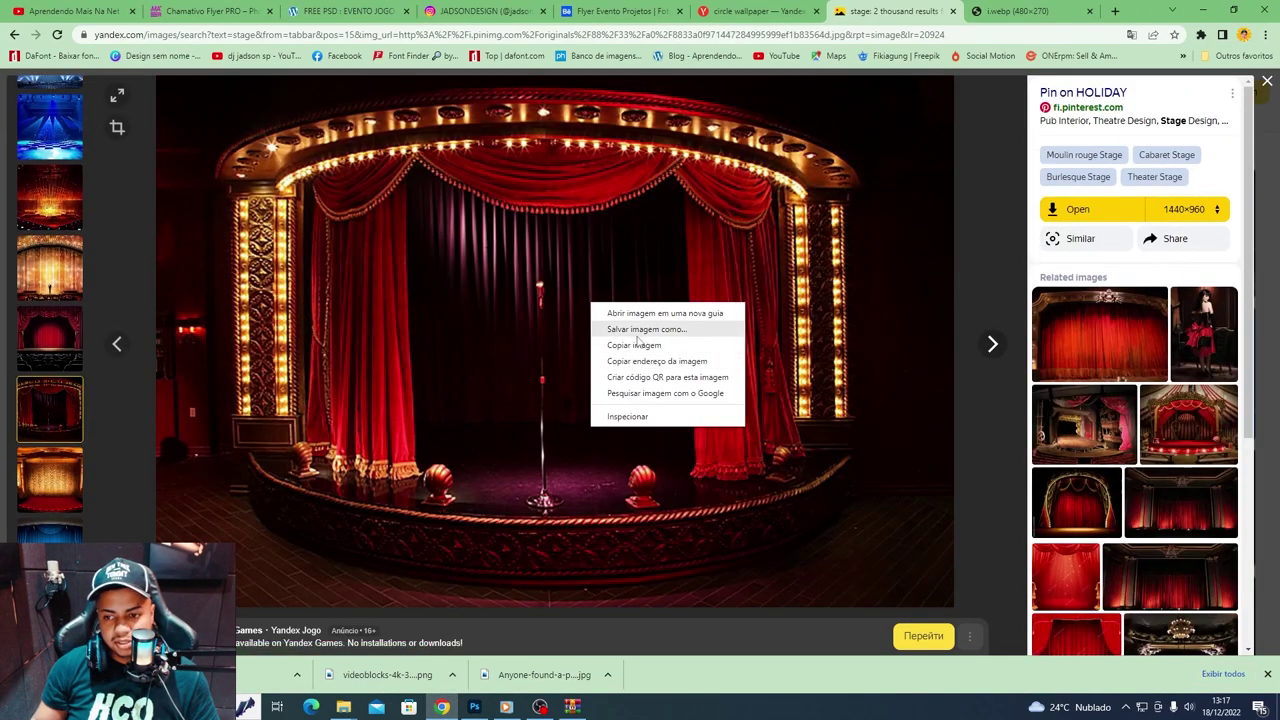
mouse_move(590, 308)
left_mouse_down()
mouse_move(494, 706)
mouse_move(400, 380)
mouse_move(481, 405)
mouse_move(504, 390)
left_mouse_up()
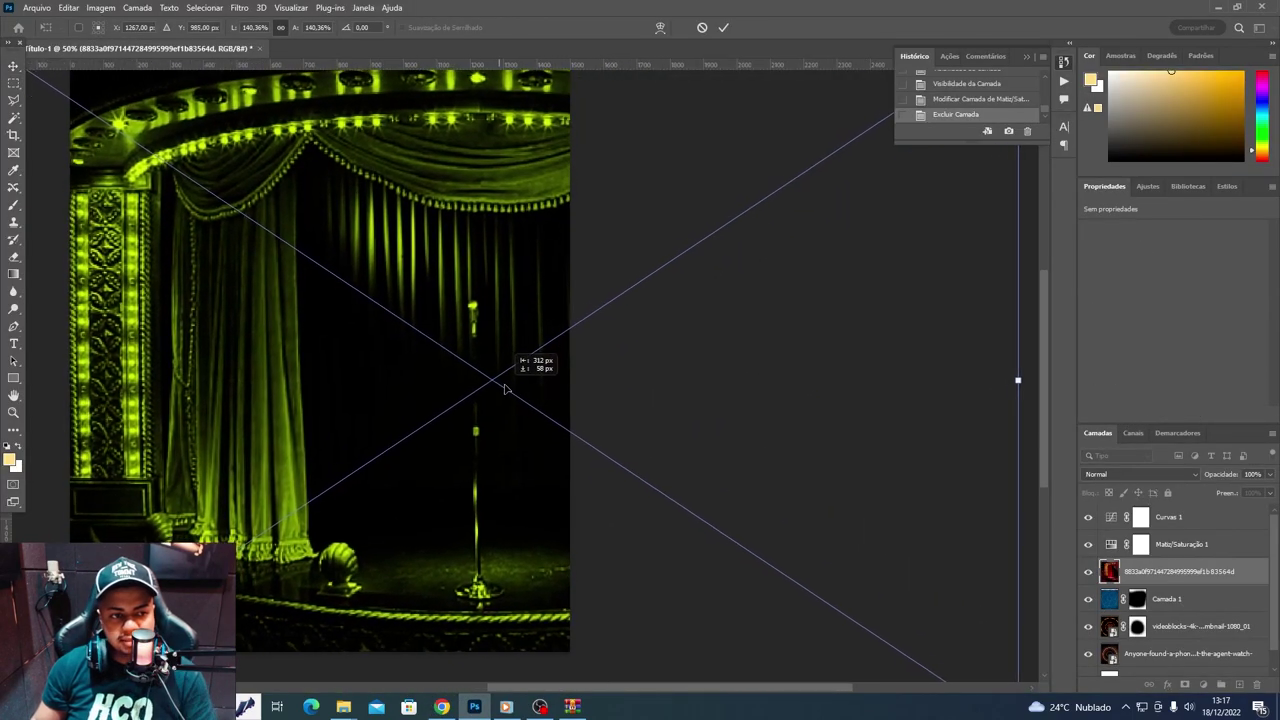
- Place the stage photo as the left column and mask out its centre to reveal the circles
left_click_drag(1016, 382, 596, 621)
key("Return")
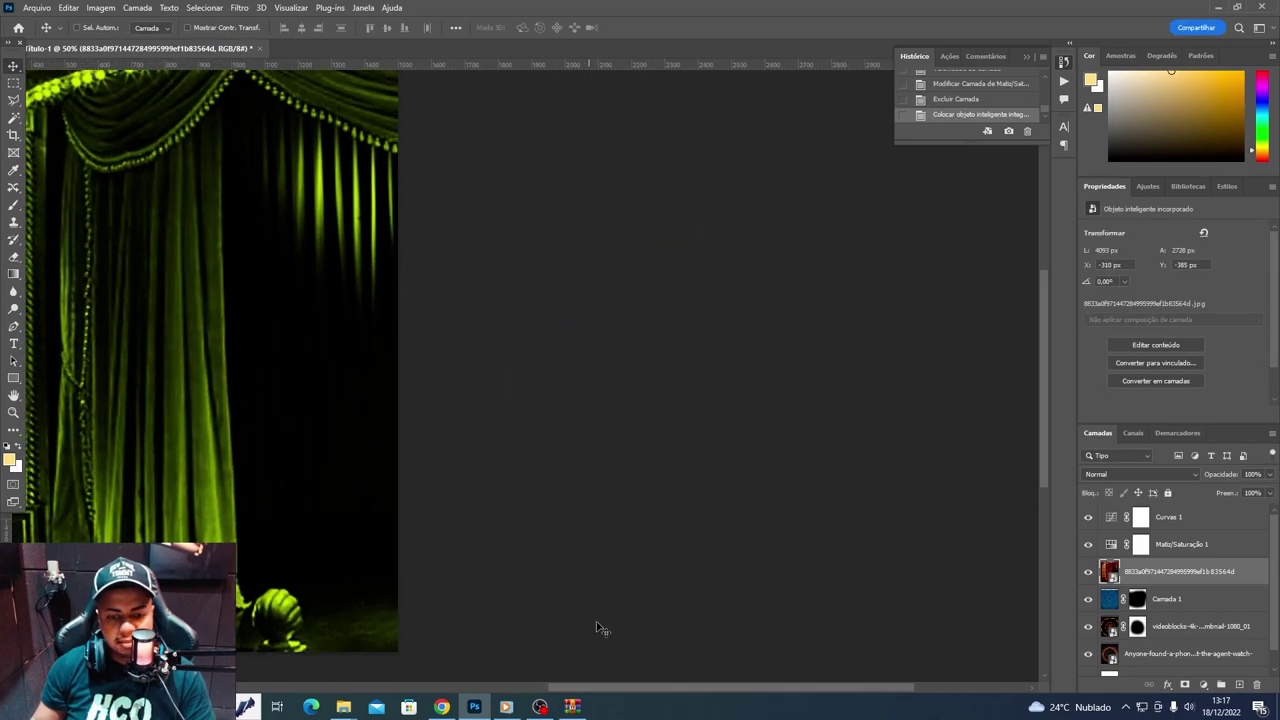
left_click_drag(590, 688, 423, 518)
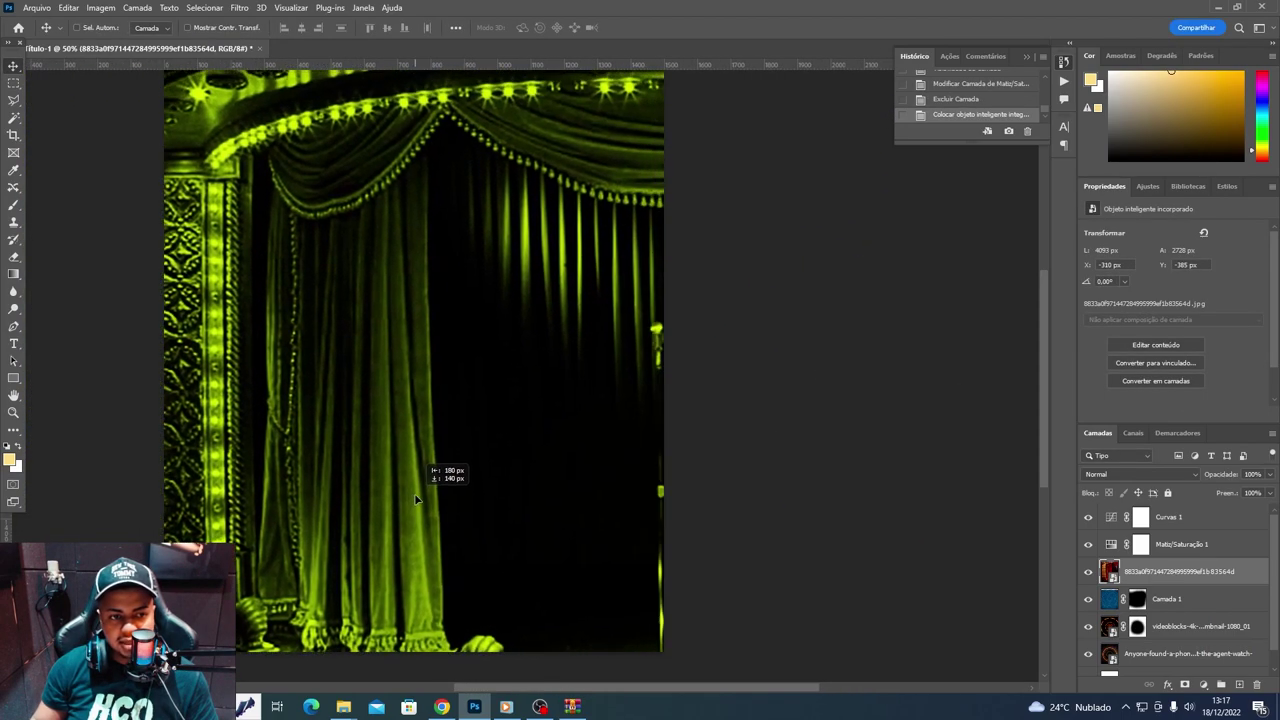
left_click(1185, 684)
key("e")
mouse_move(620, 160)
left_mouse_down()
mouse_move(457, 229)
mouse_move(371, 600)
mouse_move(478, 622)
mouse_move(457, 329)
left_mouse_up()
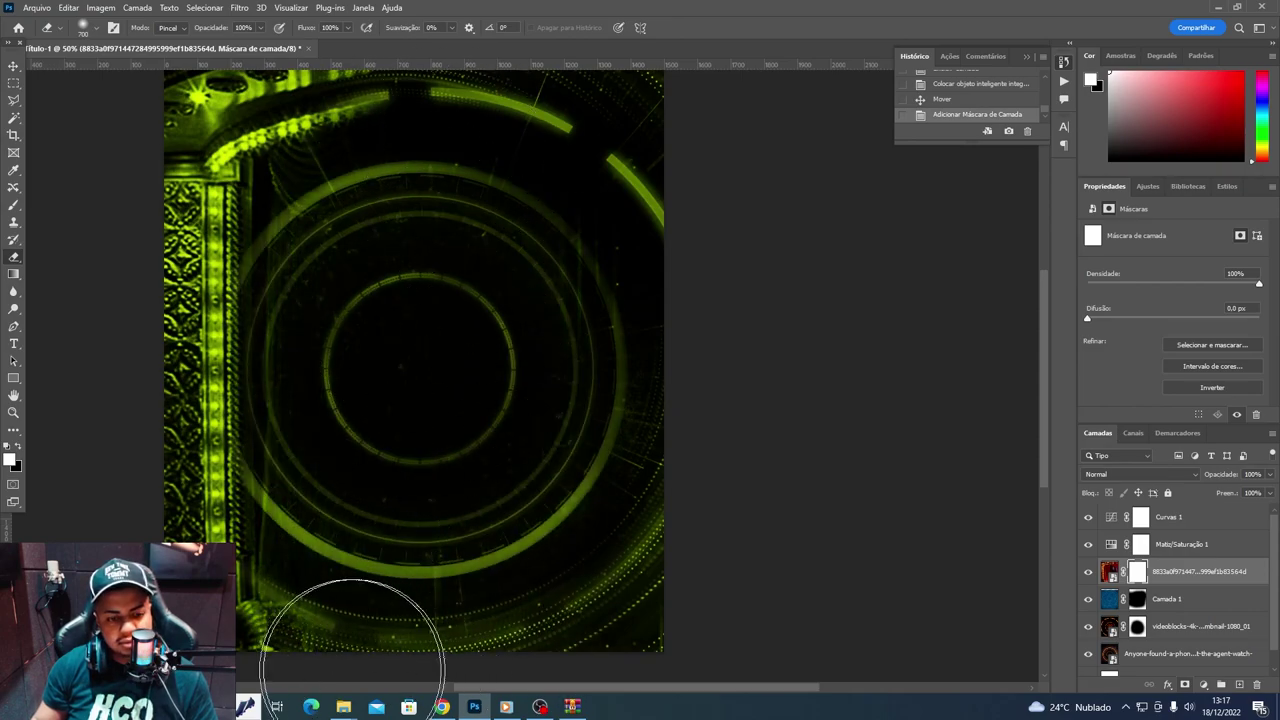
- Duplicate the masked stage layer, flip it horizontally, and move it to the right side
key("v")
left_click_drag(350, 320, 392, 297)
key("ctrl+z")
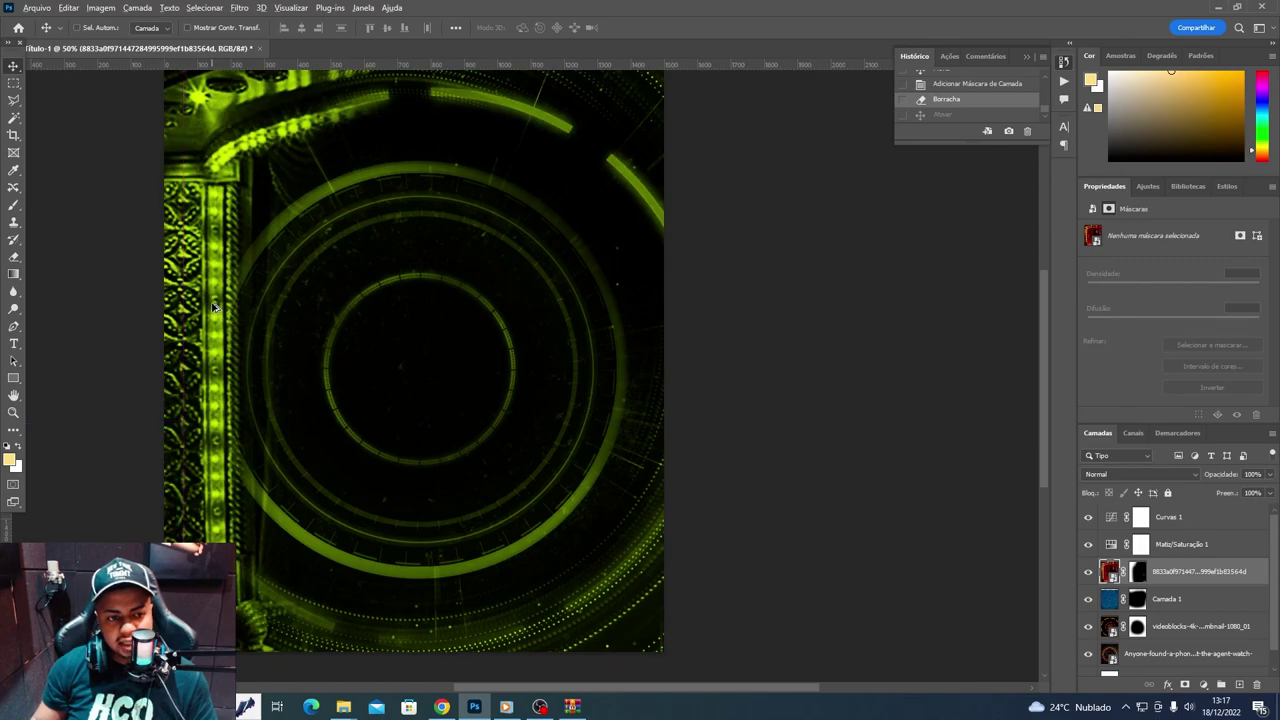
key("ctrl+t")
right_click(392, 297)
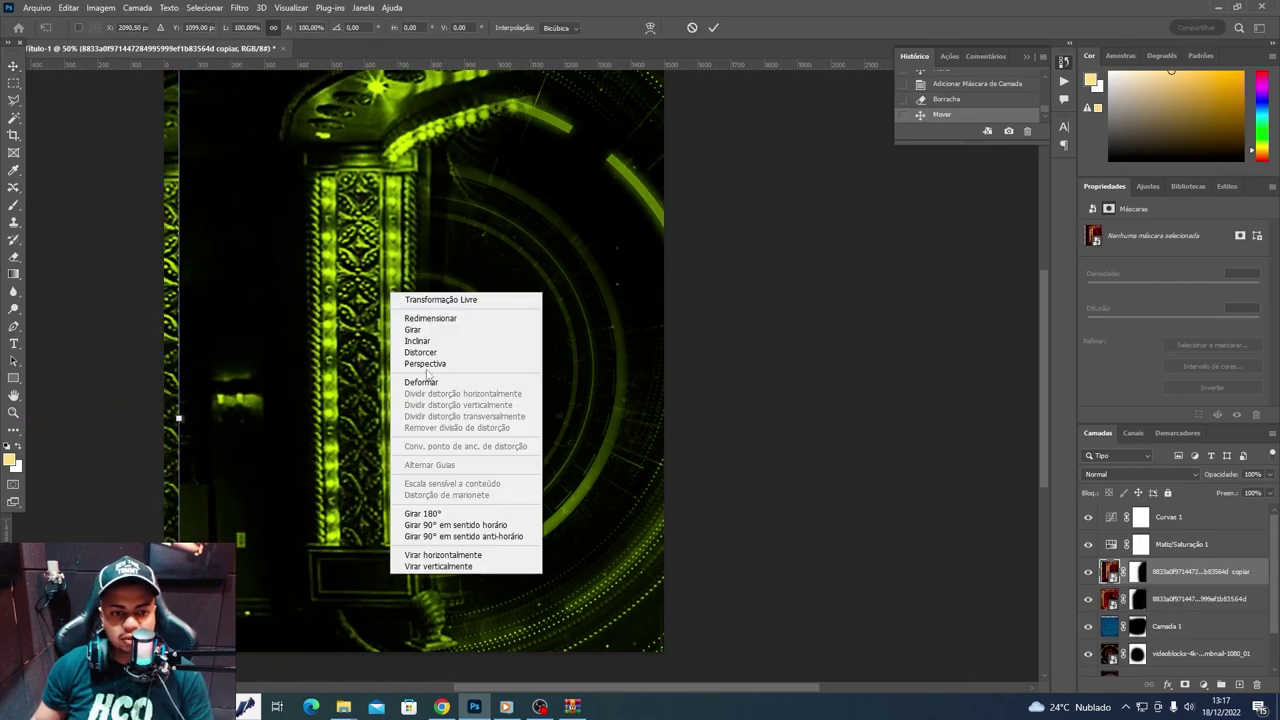
left_click(430, 562)
key("Return")
left_click_drag(702, 446, 577, 535)
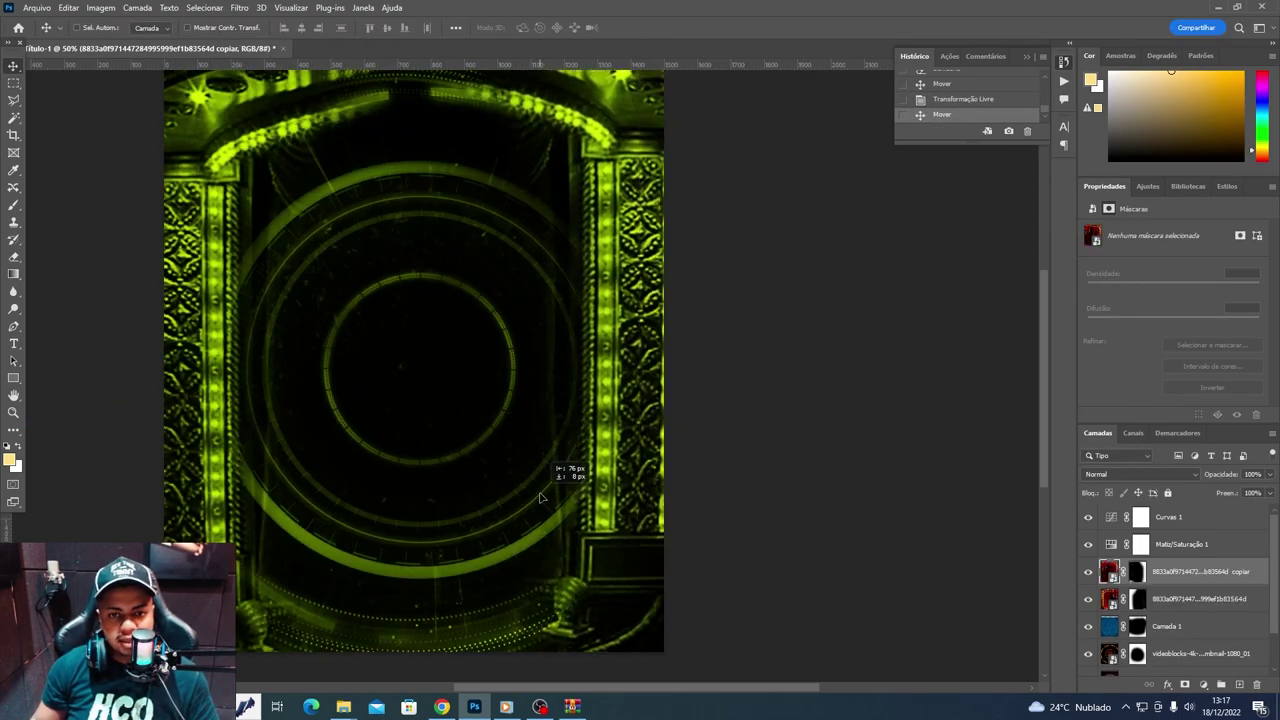
left_click(363, 7)
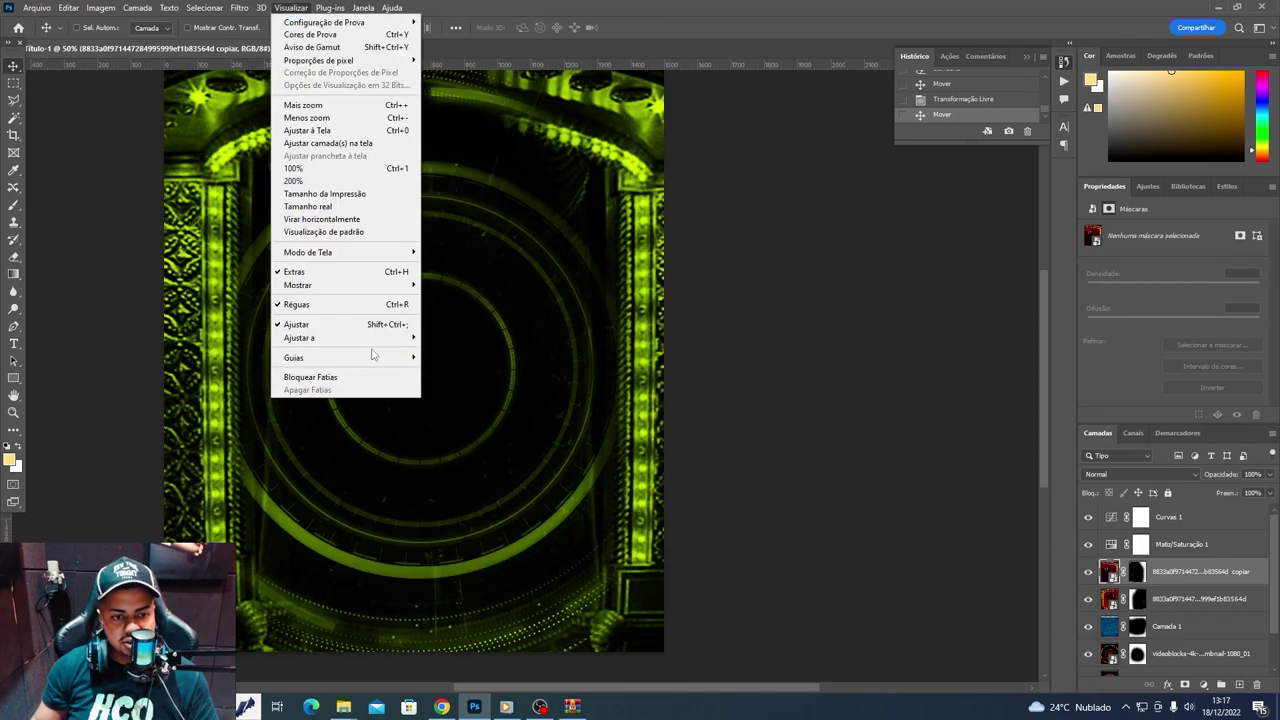
mouse_move(294, 357)
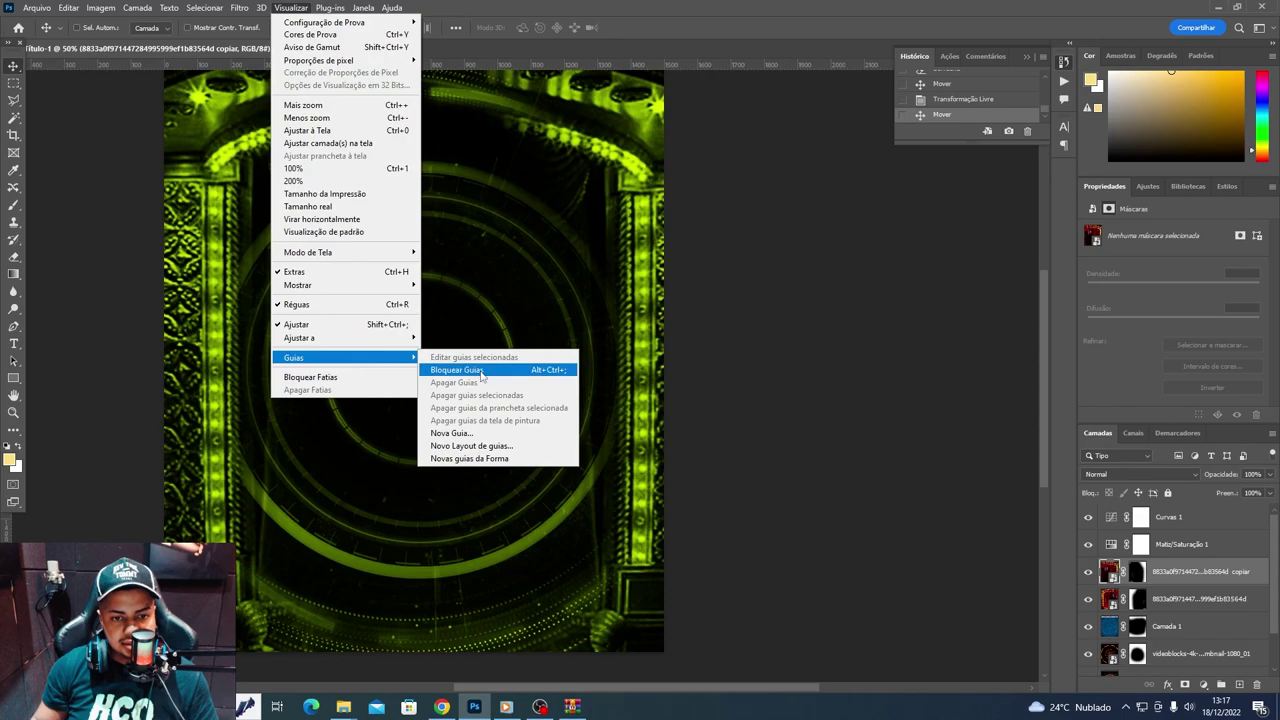
- Align the stage frame using a four-by-four guide layout, then hide the guides
left_click(470, 445)
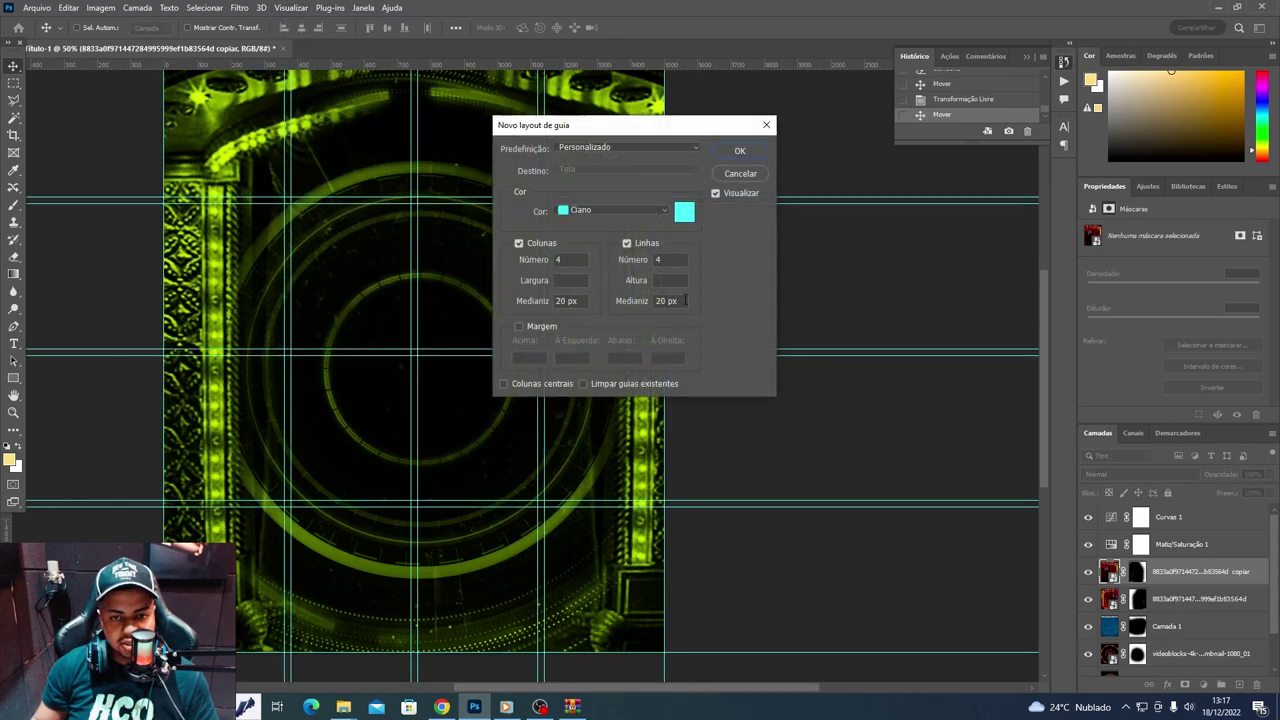
left_click(735, 156)
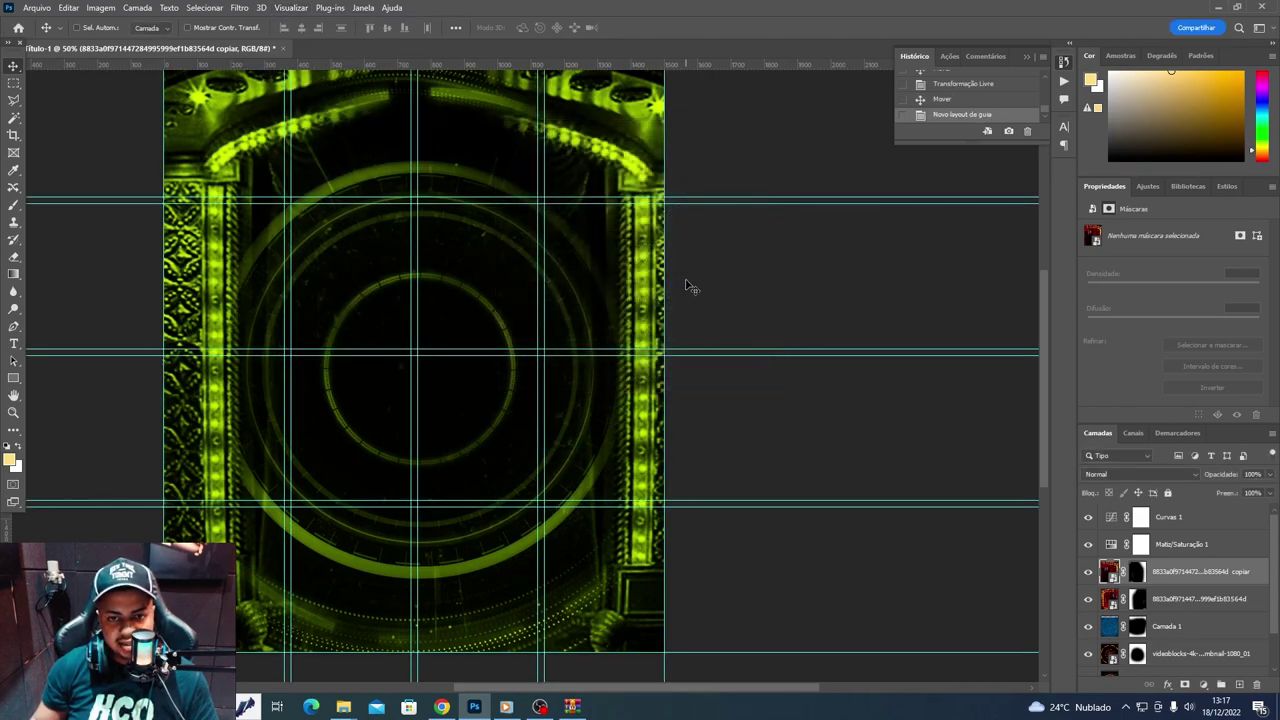
left_click_drag(685, 285, 671, 277)
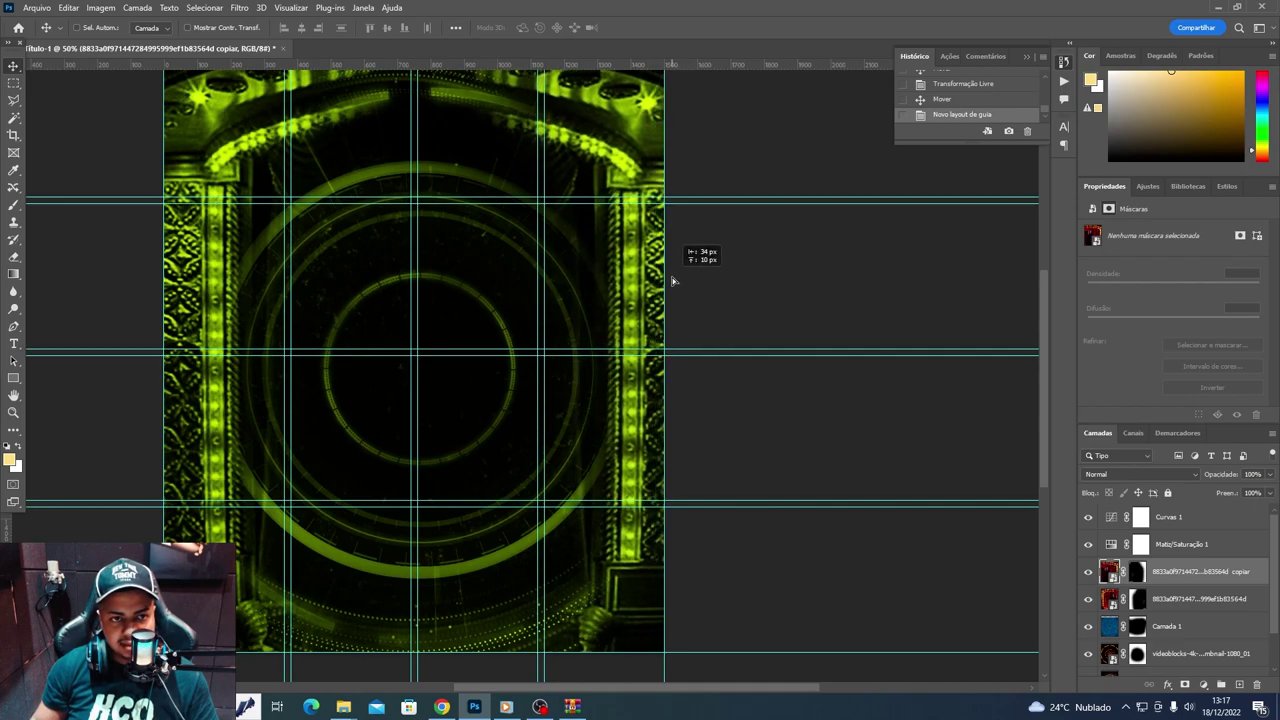
left_click_drag(580, 64, 583, 180)
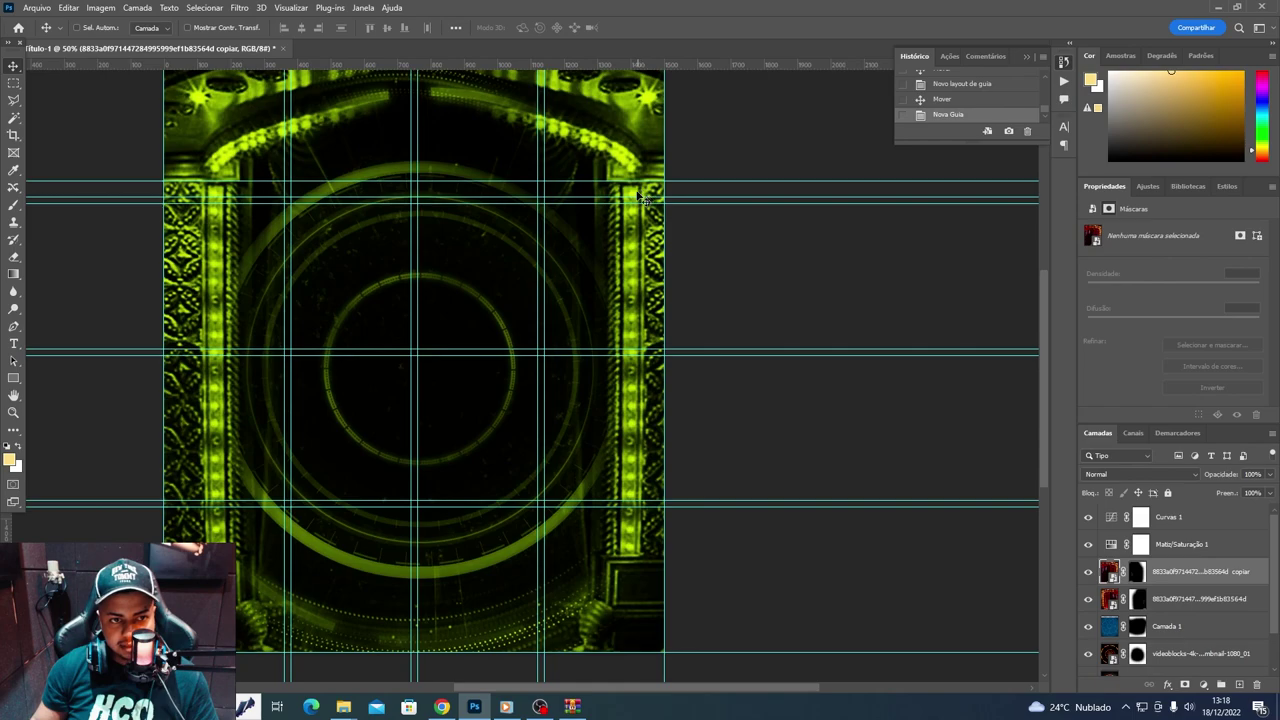
key("ctrl+semicolon")
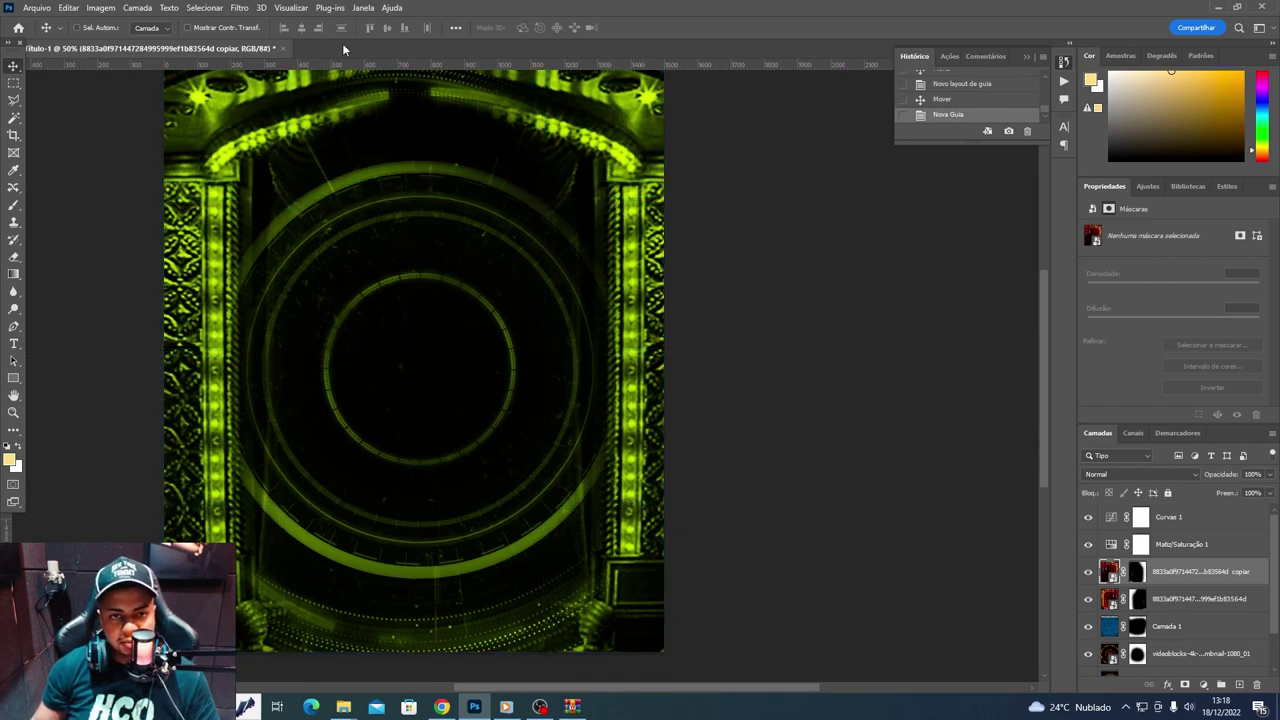
- Set the Matiz/Saturação 1 hue to 64 for a yellow-green tint
scroll(1020, 517, "up", 1)
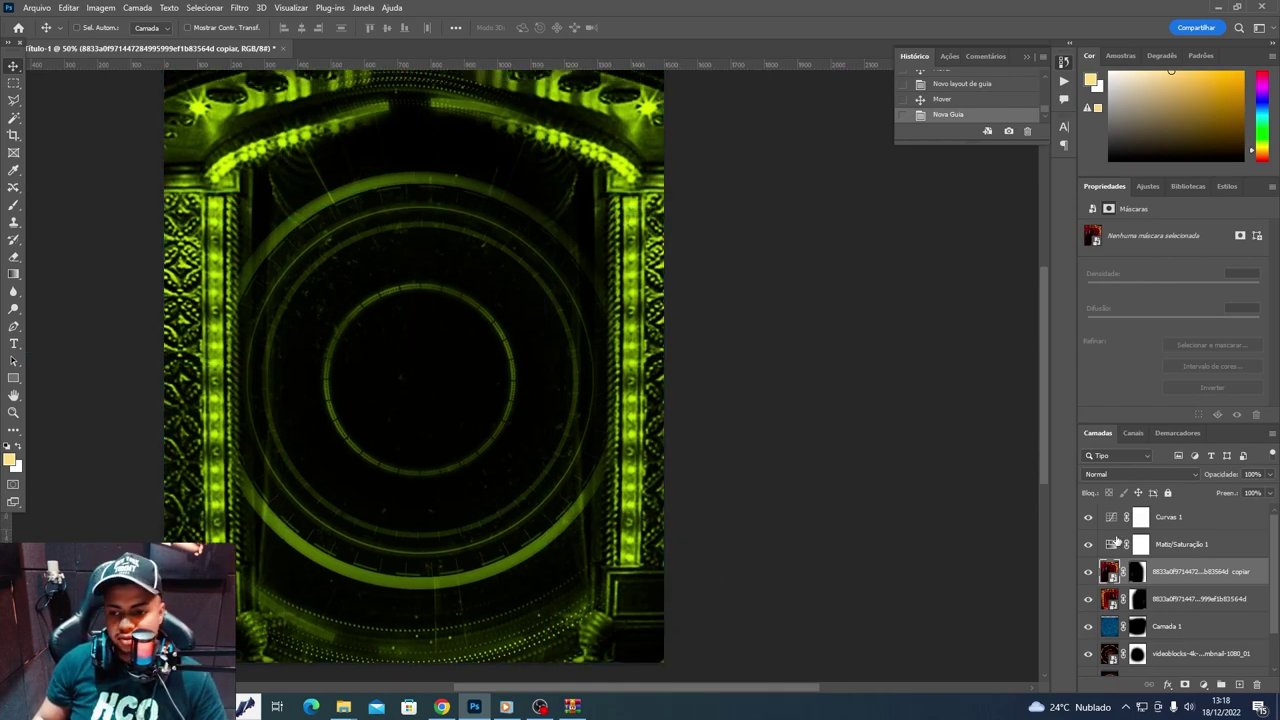
left_click(1111, 544)
mouse_move(1130, 287)
left_mouse_down()
mouse_move(1248, 281)
mouse_move(1116, 281)
left_mouse_up()
left_click_drag(1119, 337, 1121, 337)
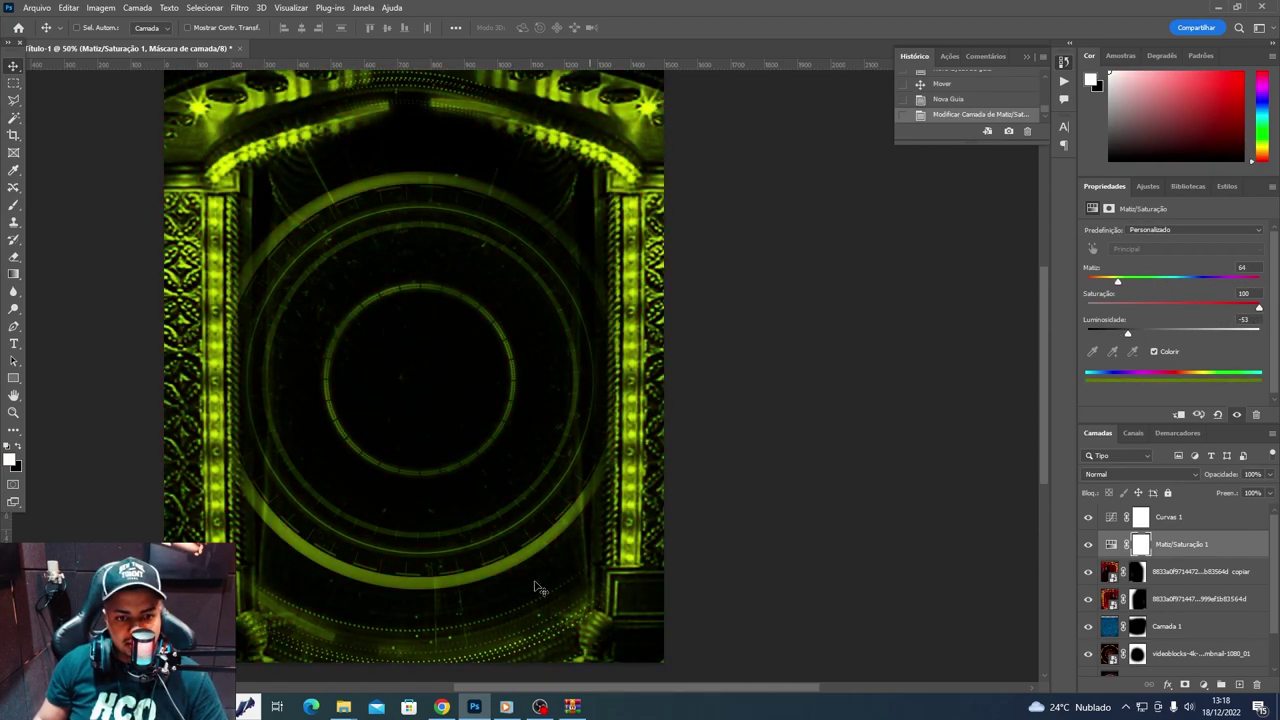
- Place the FOTO group photo from the ARTISTAS folder into the flyer
mouse_move(343, 707)
left_click(330, 640)
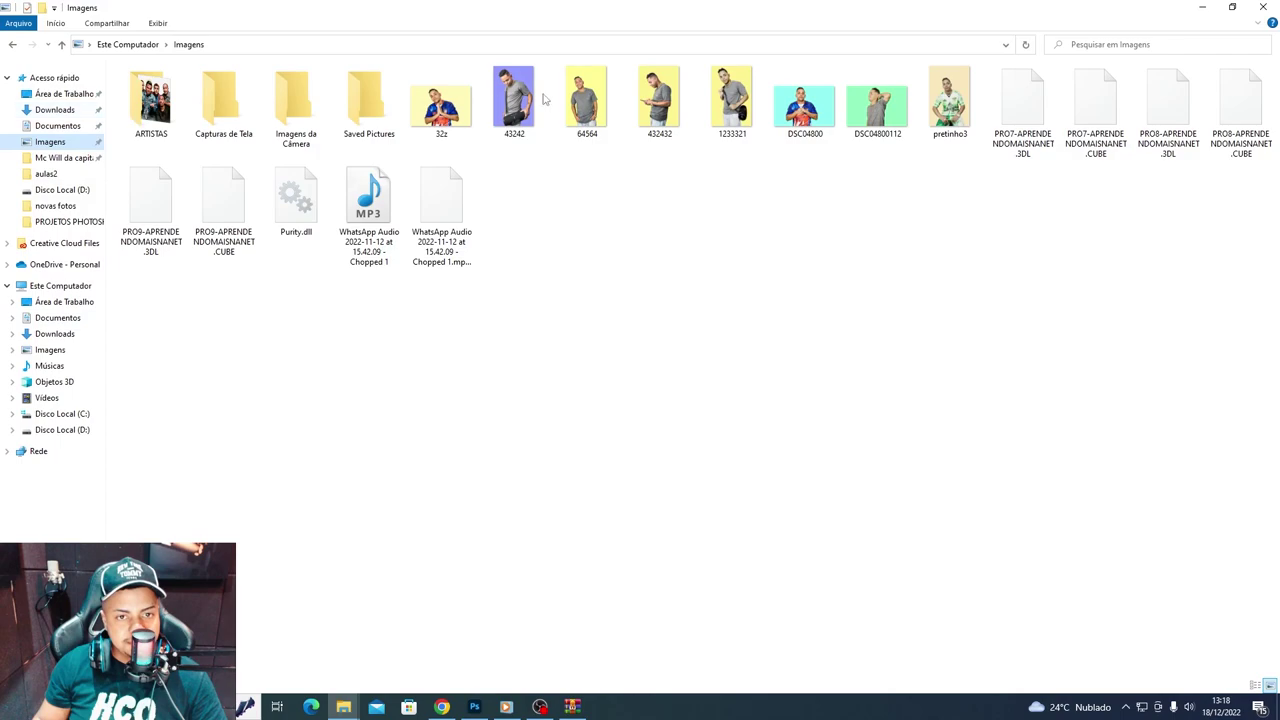
double_click(151, 100)
mouse_move(151, 100)
left_mouse_down()
mouse_move(472, 706)
mouse_move(470, 449)
left_mouse_up()
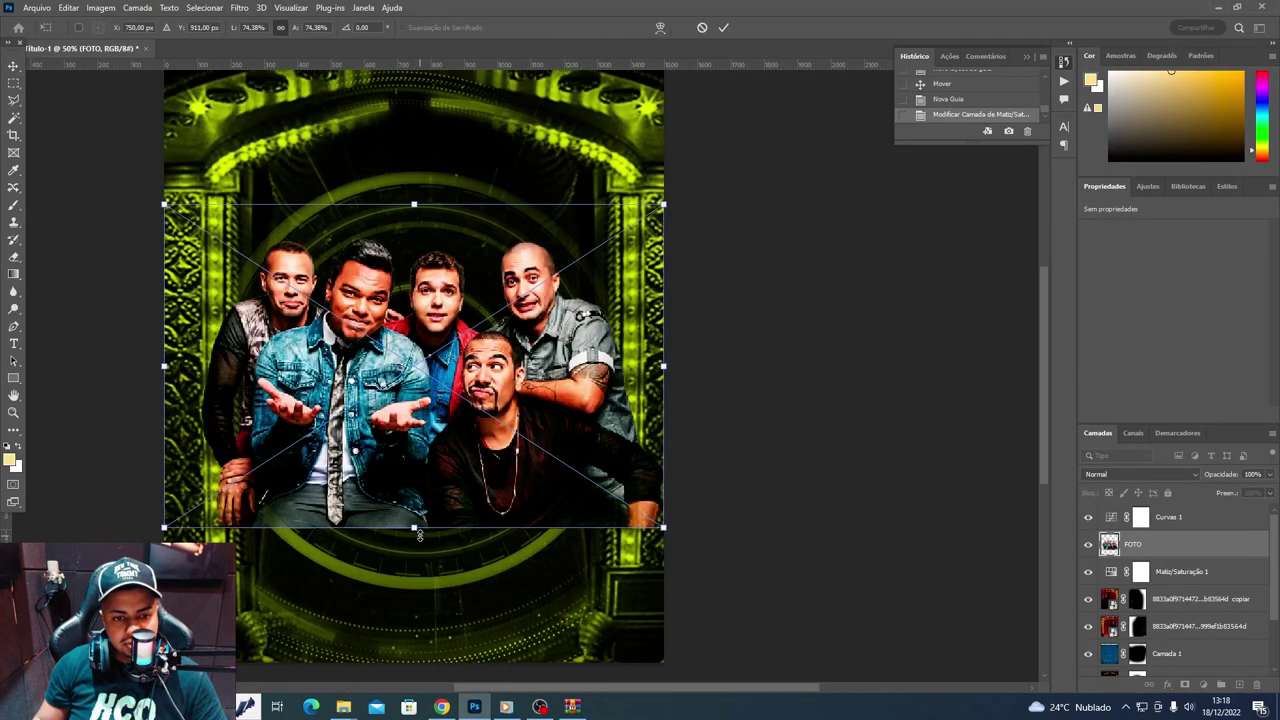
left_click_drag(420, 535, 432, 508)
key("Return")
- Move FOTO above Curvas 1, narrow it slightly, and centre it over the rings
left_click_drag(1107, 545, 1157, 519)
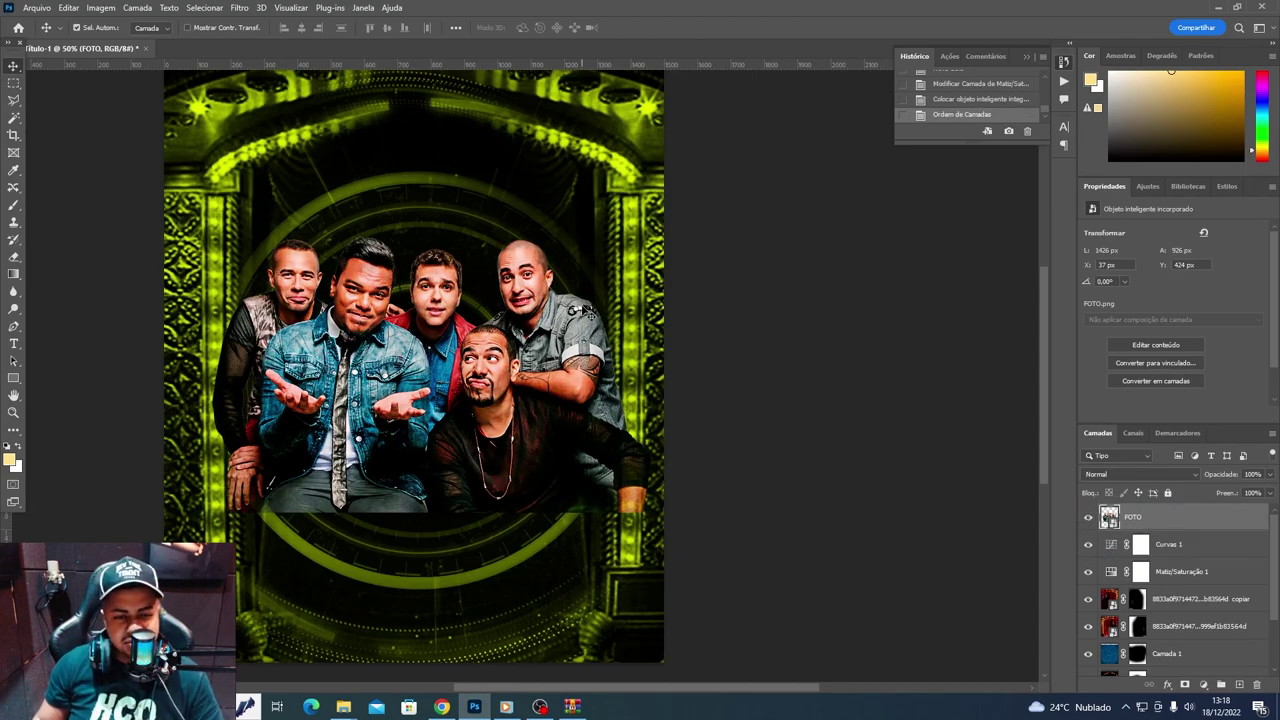
key("ctrl+t")
left_click_drag(649, 357, 637, 345)
key("Return")
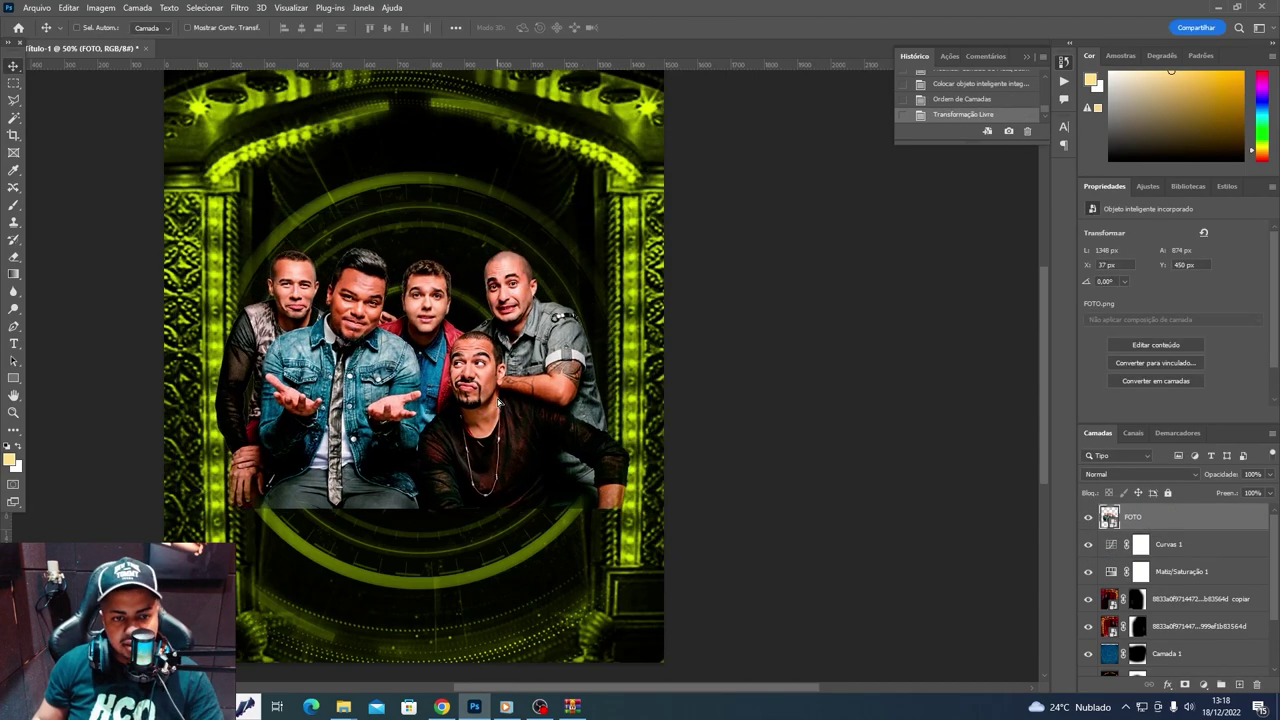
left_click_drag(436, 538, 448, 545)
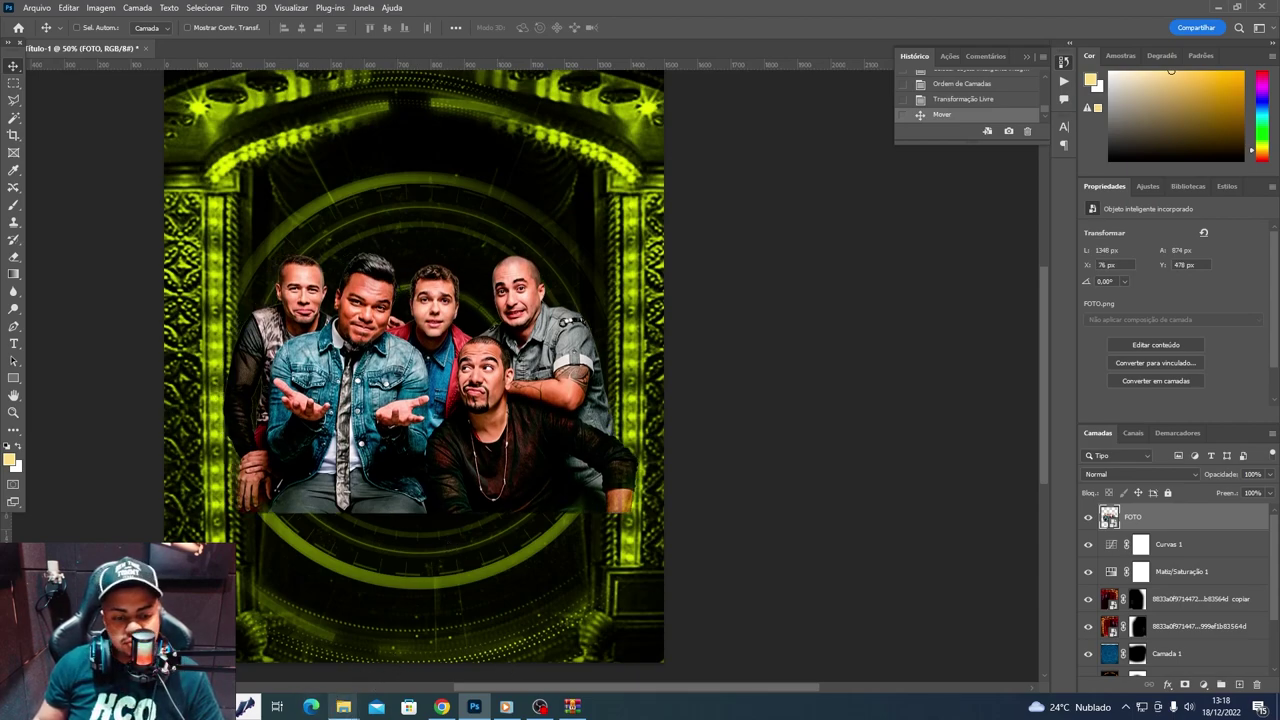
mouse_move(343, 707)
left_click(340, 640)
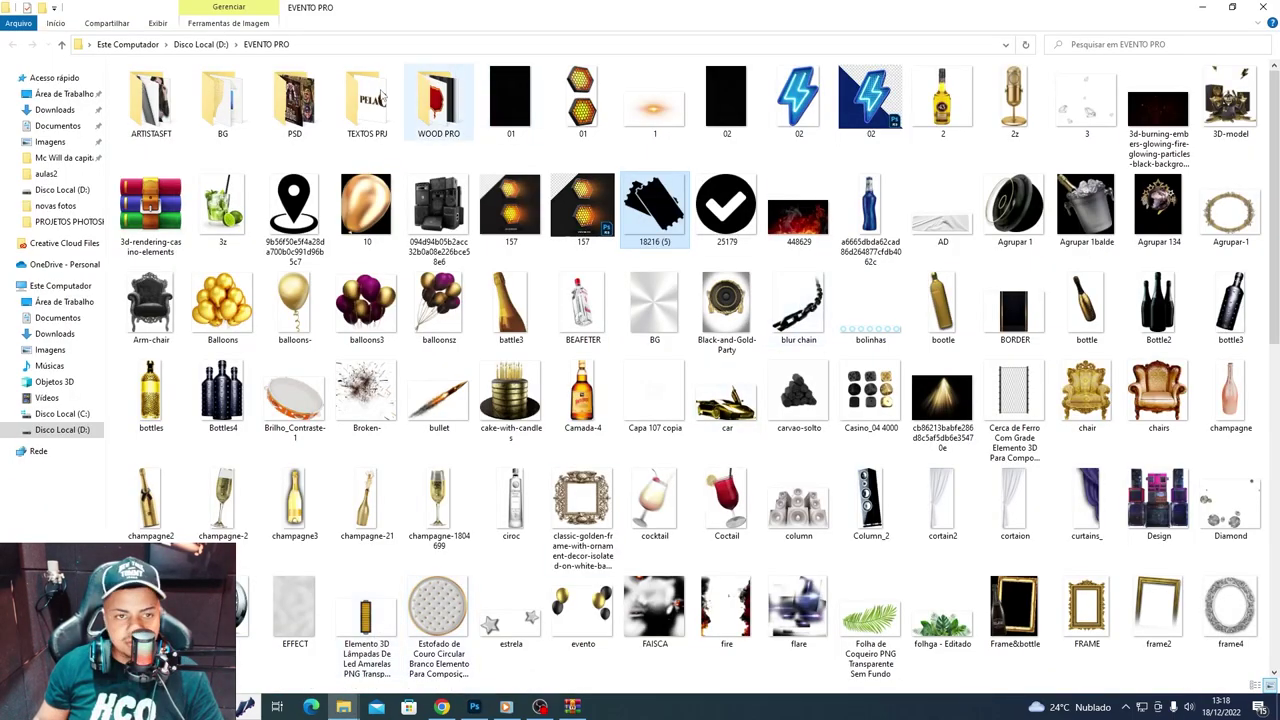
- Navigate to Disco Local (D:) and open the FINALIZADAS folder
left_click(208, 46)
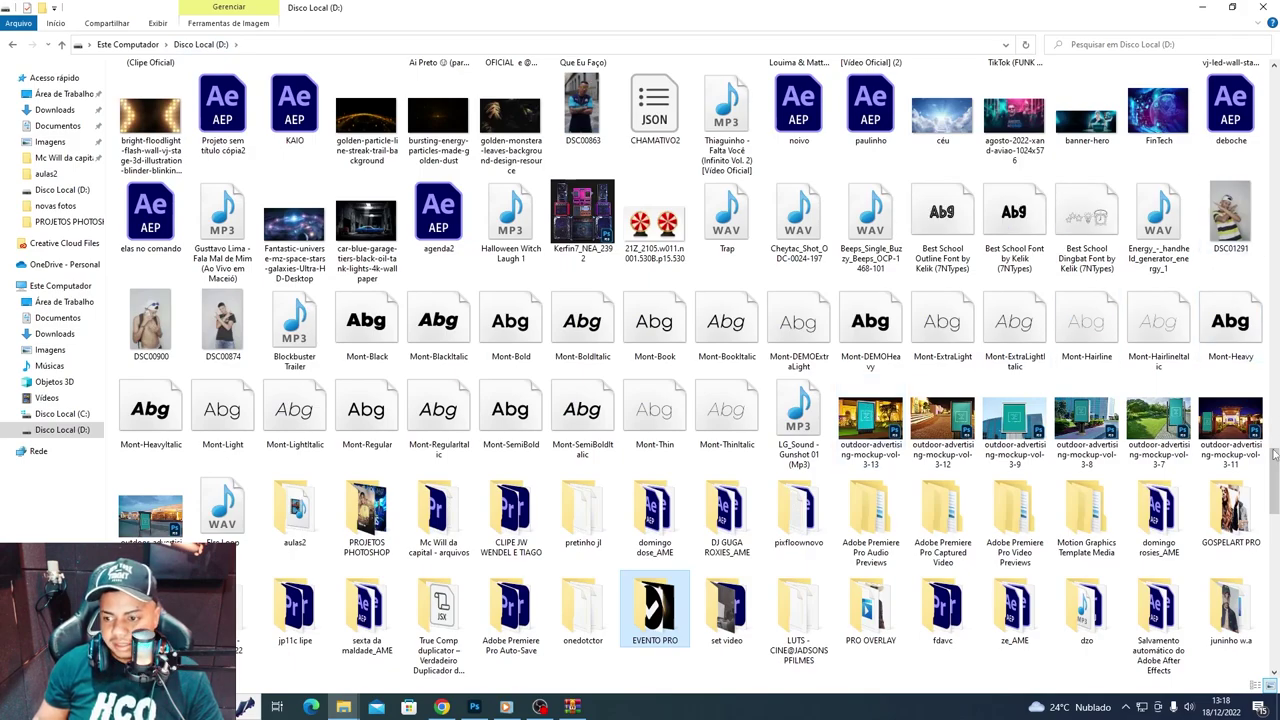
scroll(1157, 457, "down", 5)
scroll(1157, 457, "down", 5)
scroll(1160, 457, "down", 2)
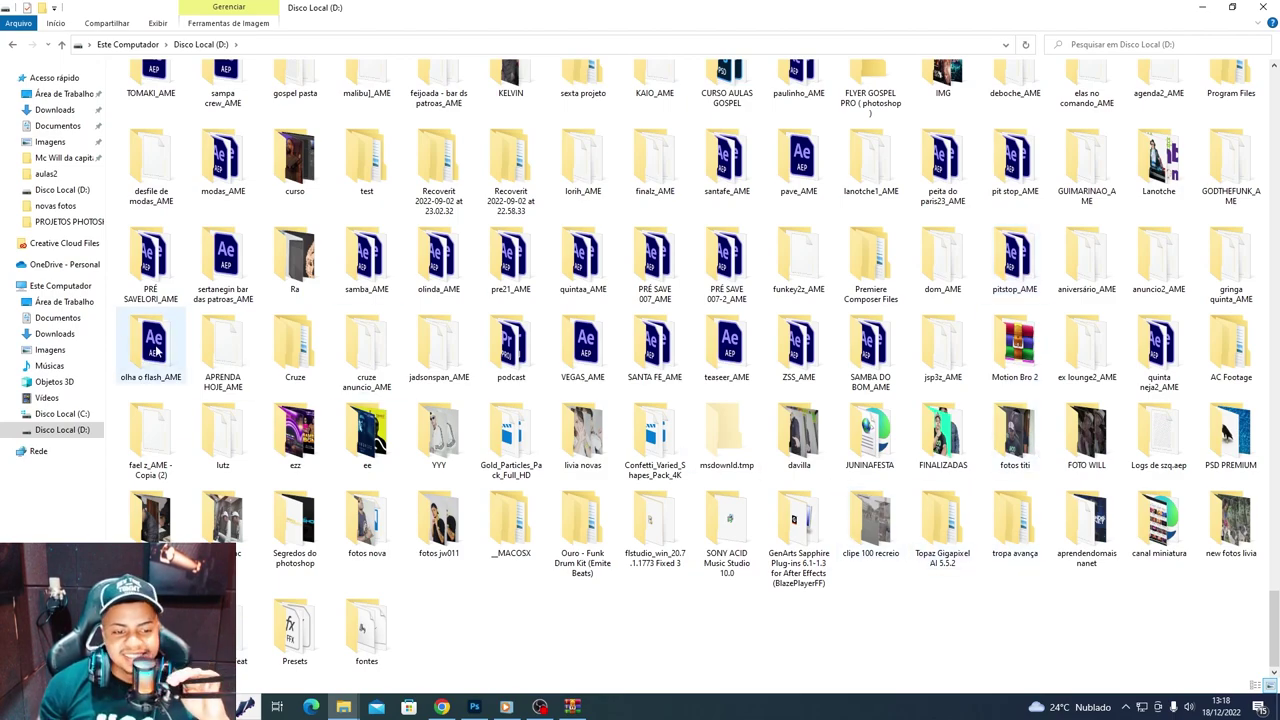
double_click(943, 433)
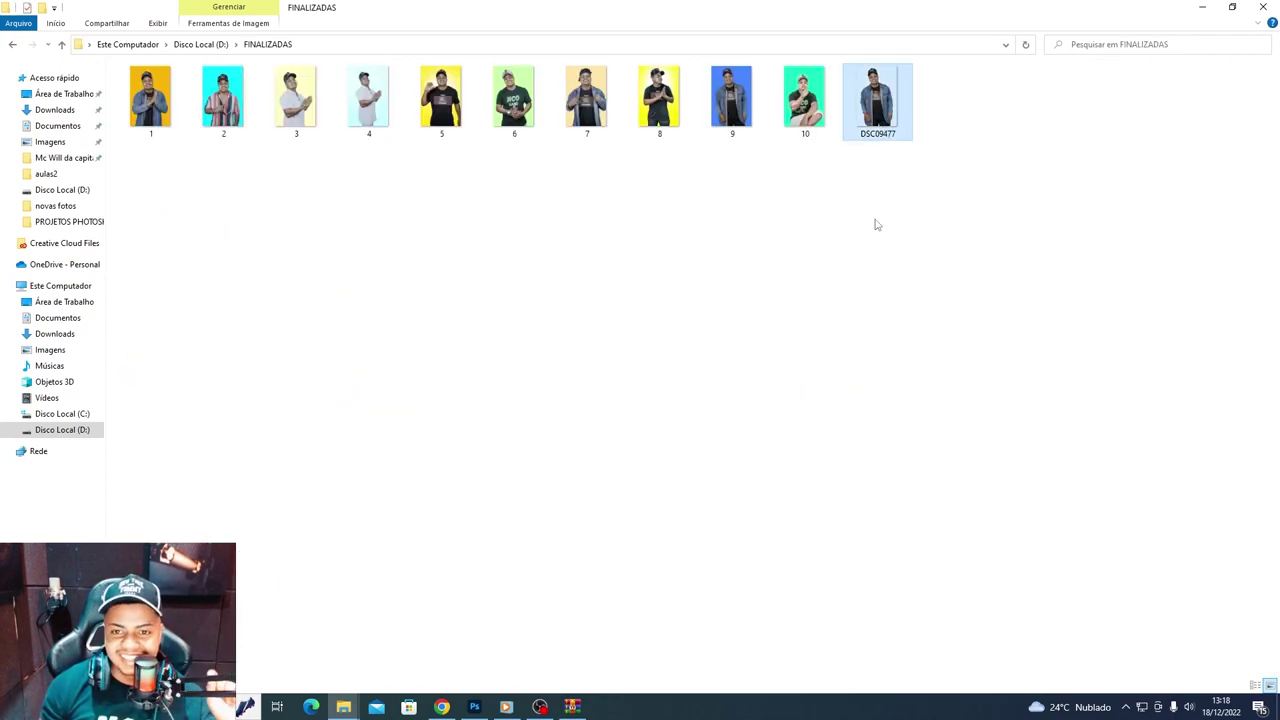
- Place the DSC09477 photo in the flyer, beneath the FOTO group layer
mouse_move(895, 124)
left_mouse_down()
mouse_move(522, 500)
mouse_move(563, 338)
mouse_move(565, 358)
left_mouse_up()
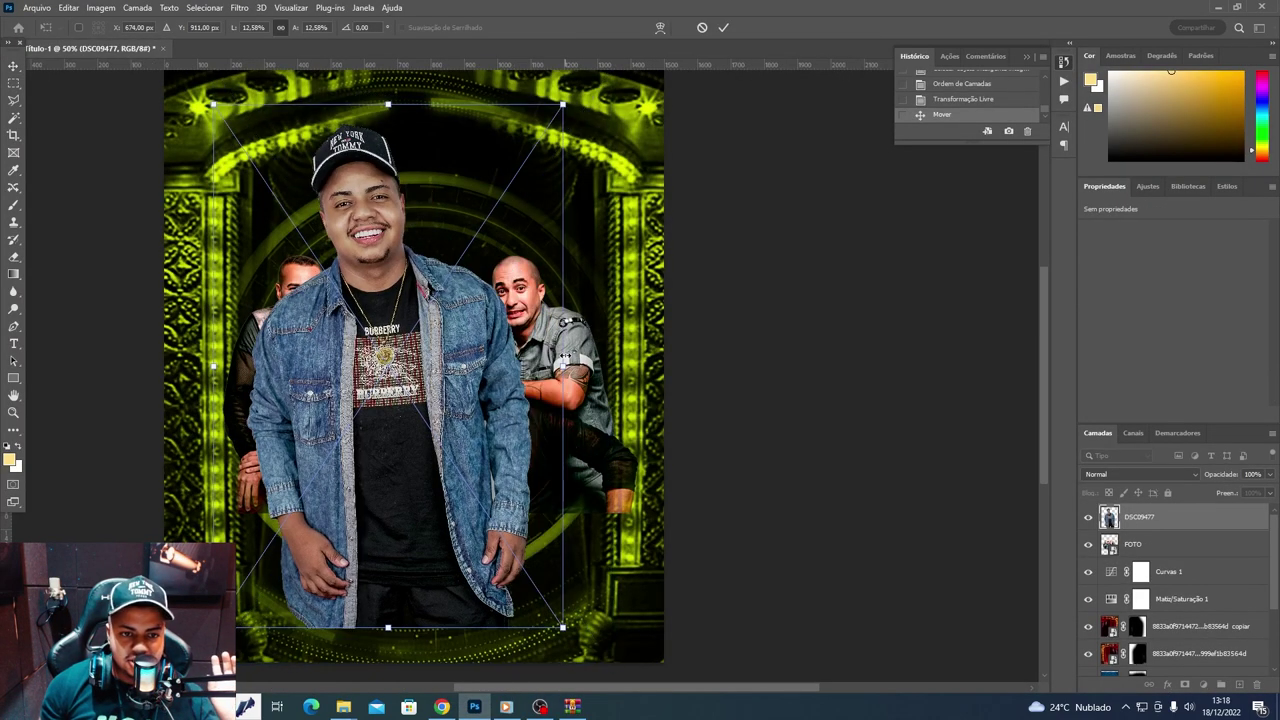
key("Return")
left_click_drag(470, 381, 500, 371)
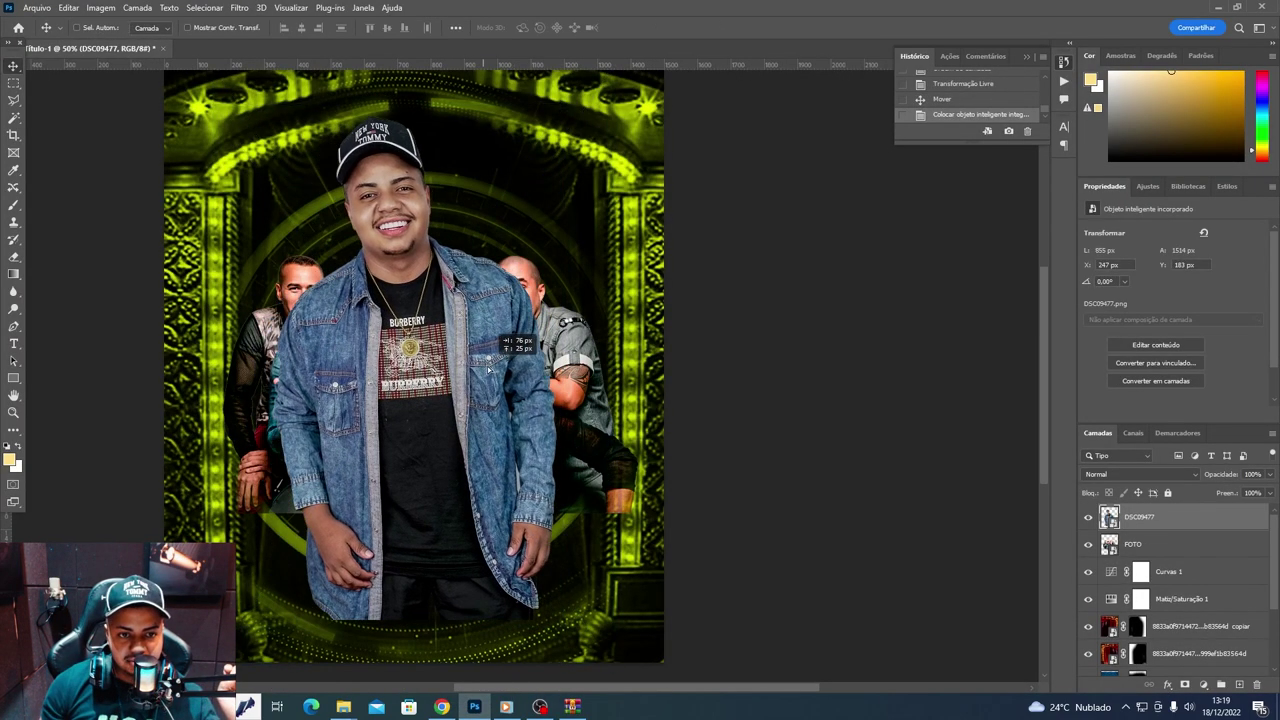
mouse_move(1180, 517)
left_mouse_down()
mouse_move(1183, 665)
mouse_move(1179, 507)
mouse_move(1180, 550)
left_mouse_up()
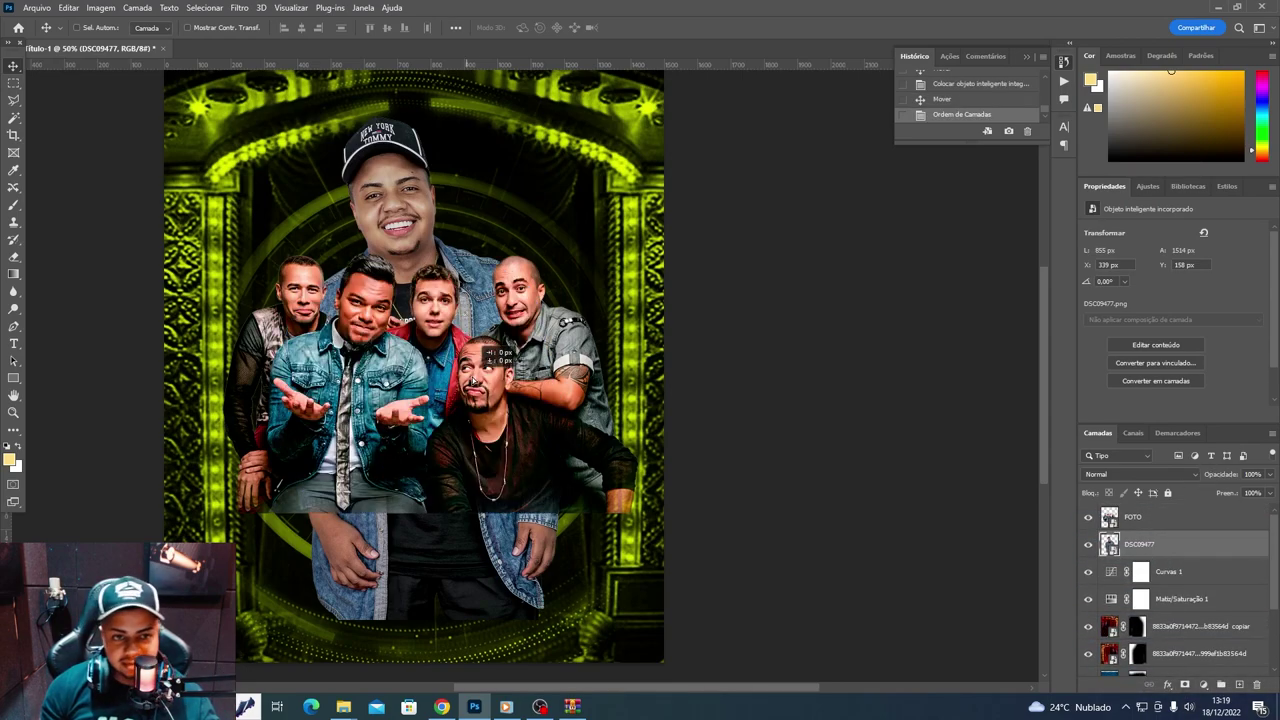
left_click_drag(472, 388, 490, 378)
- Resize the cap-wearing man's photo and raise it above the group near the frame top
key("ctrl+t")
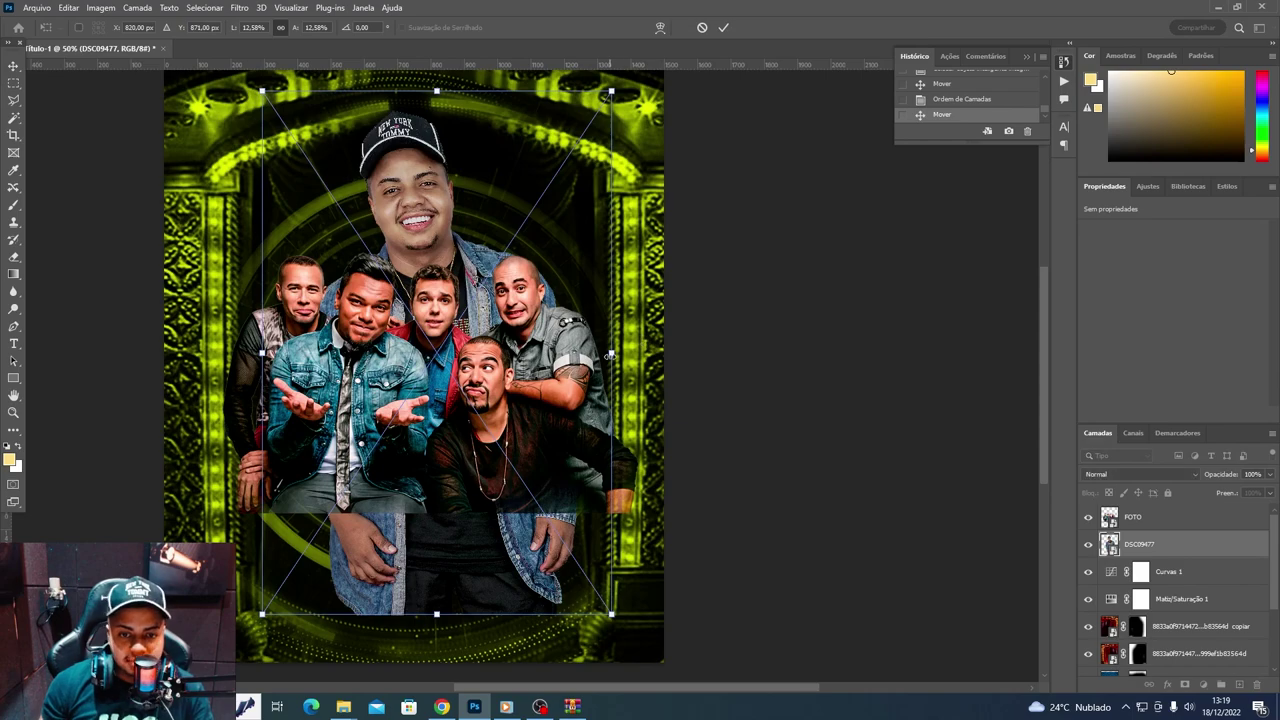
left_click_drag(600, 614, 530, 520)
key("Return")
left_click_drag(470, 380, 525, 300)
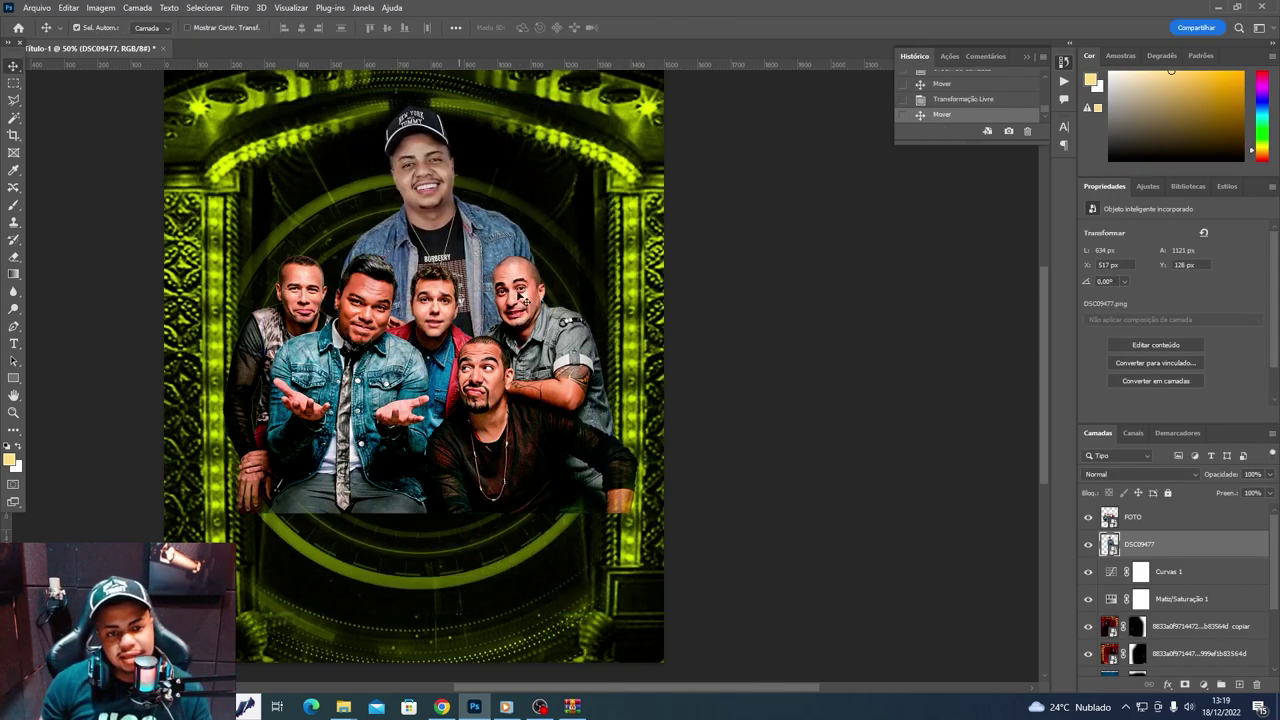
key("ctrl+t")
left_click_drag(338, 112, 320, 98)
key("Return")
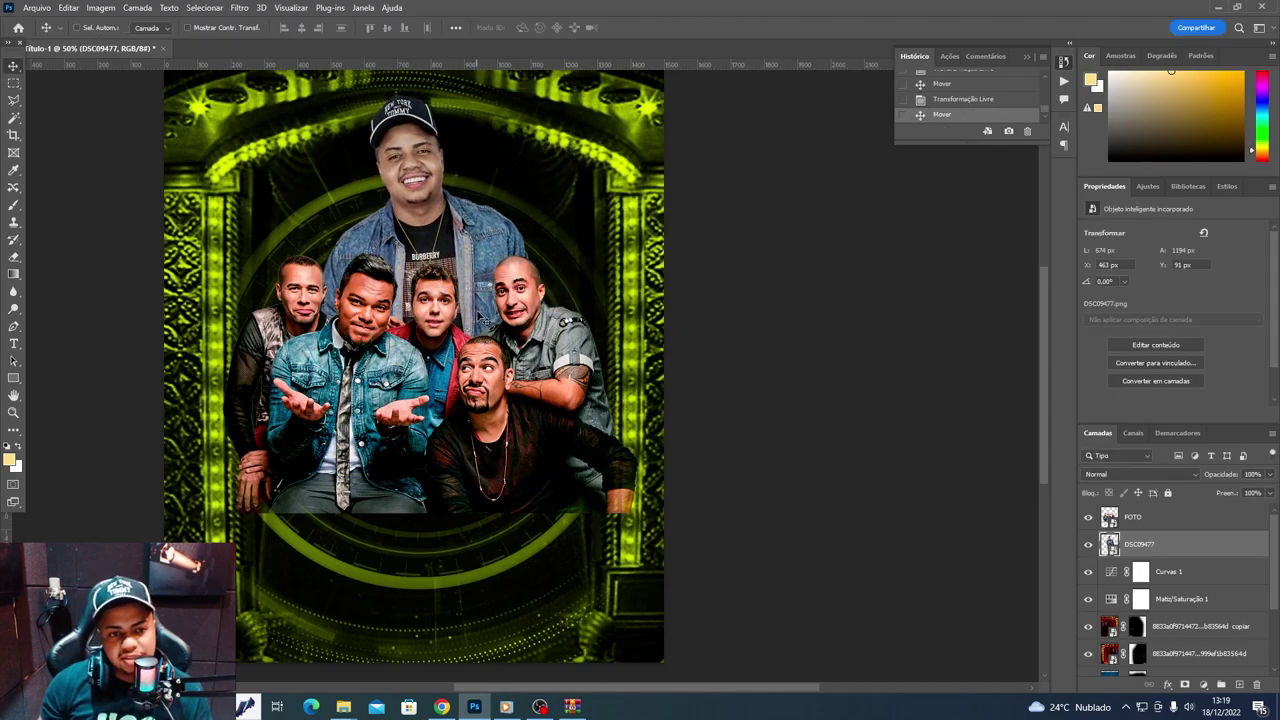
- Mask DSC09477 and erase its lower part, then move the FOTO photo lower
left_click(1208, 688)
key("e")
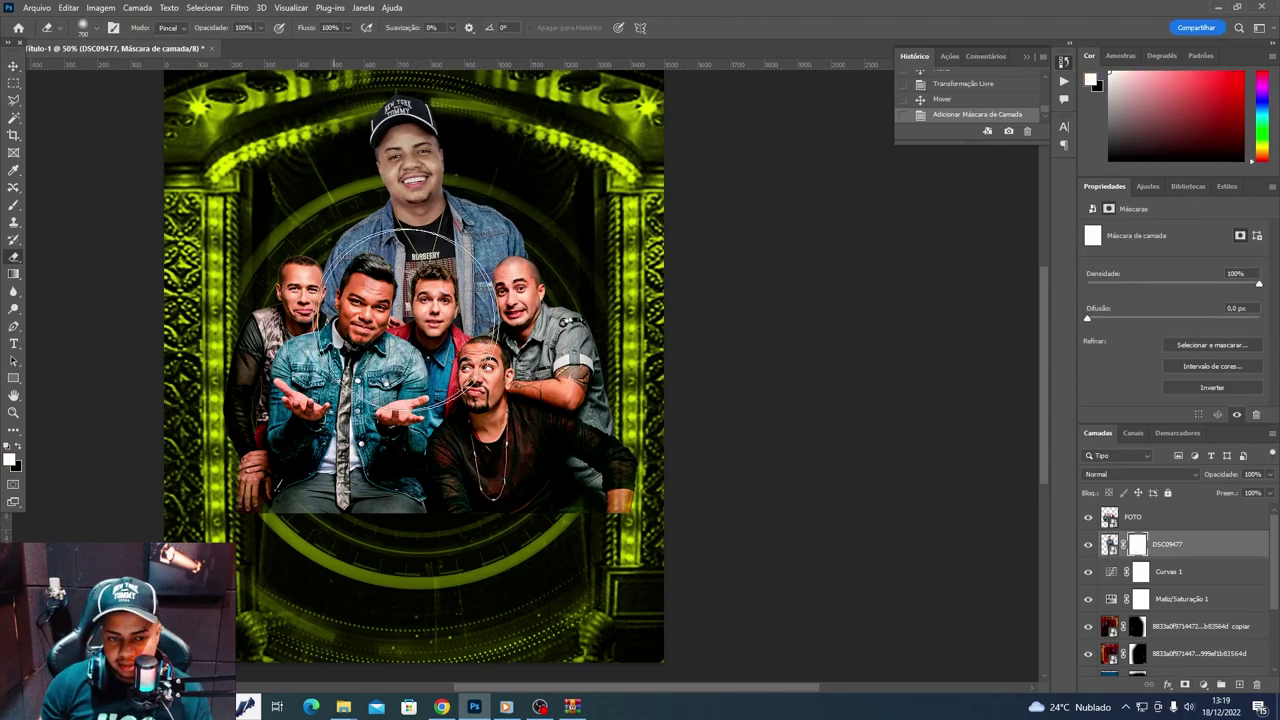
left_click_drag(460, 500, 330, 505)
left_click(1109, 544)
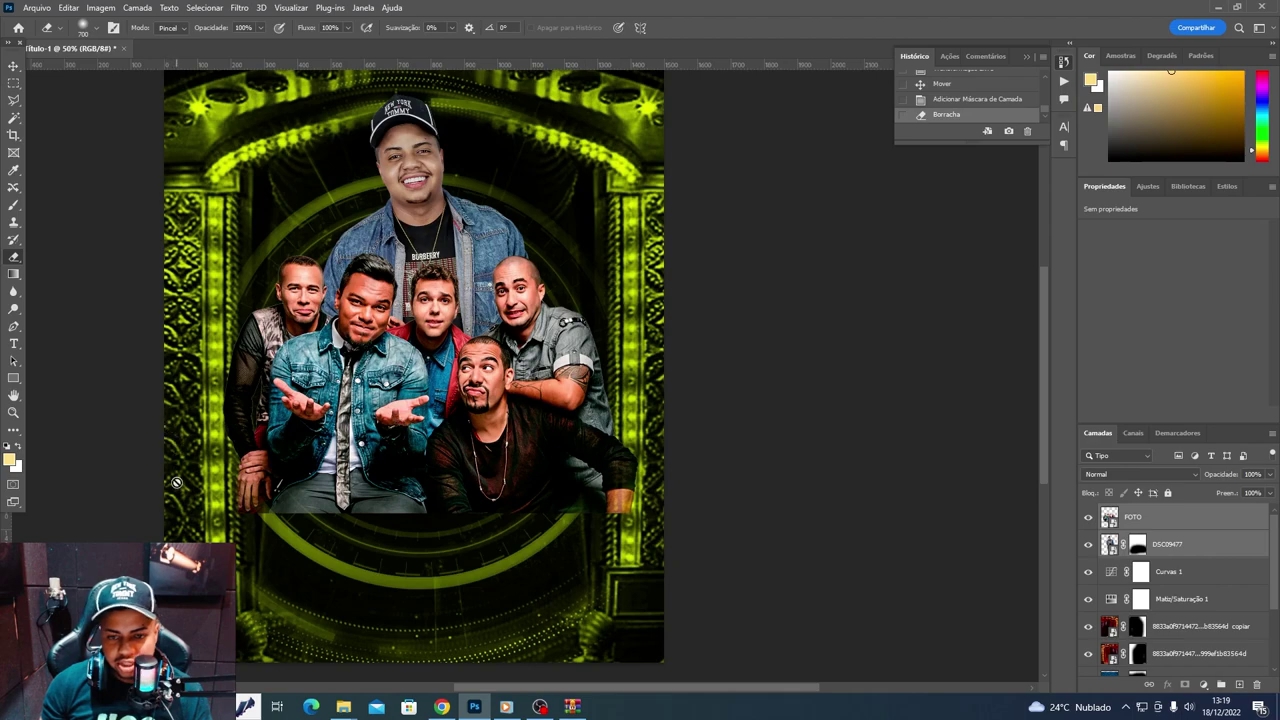
left_click(480, 350)
left_click(623, 263)
key("v")
mouse_move(476, 330)
left_mouse_down()
mouse_move(485, 400)
mouse_move(565, 375)
left_mouse_up()
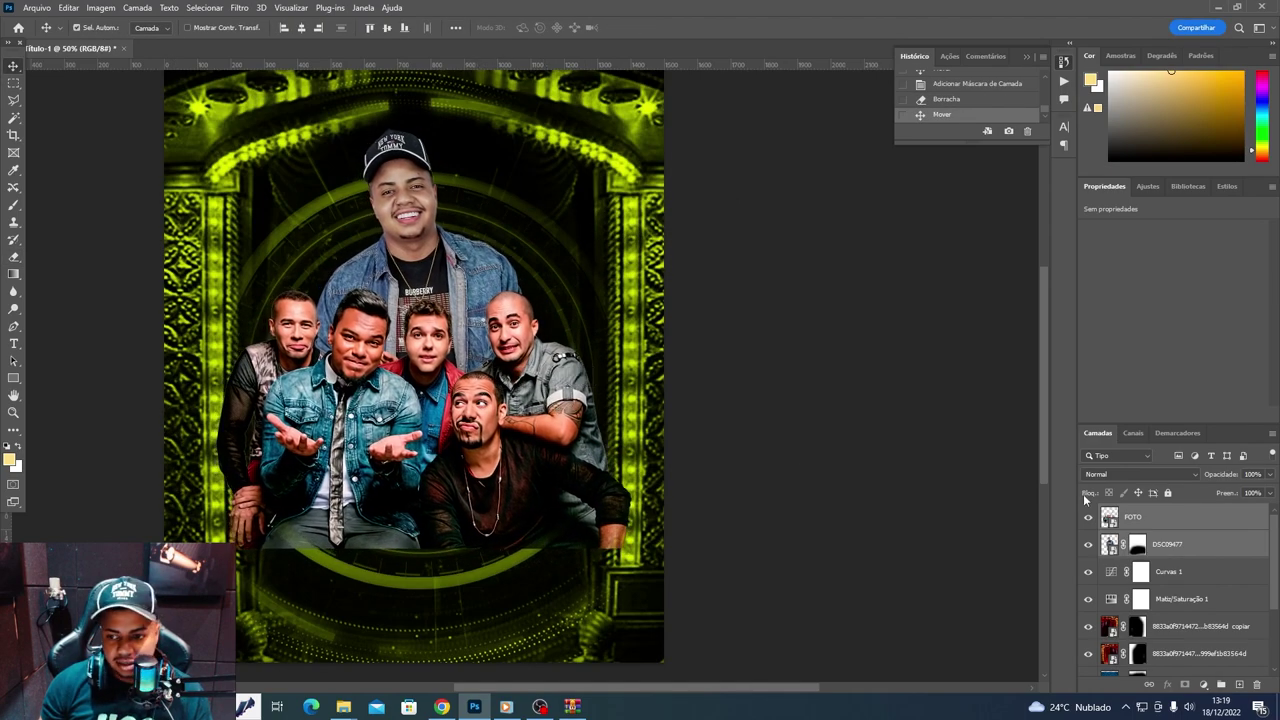
- Try grouping the photos, undo it, and delete DSC09477's first mask
key("ctrl+g")
left_click_drag(418, 279, 418, 268)
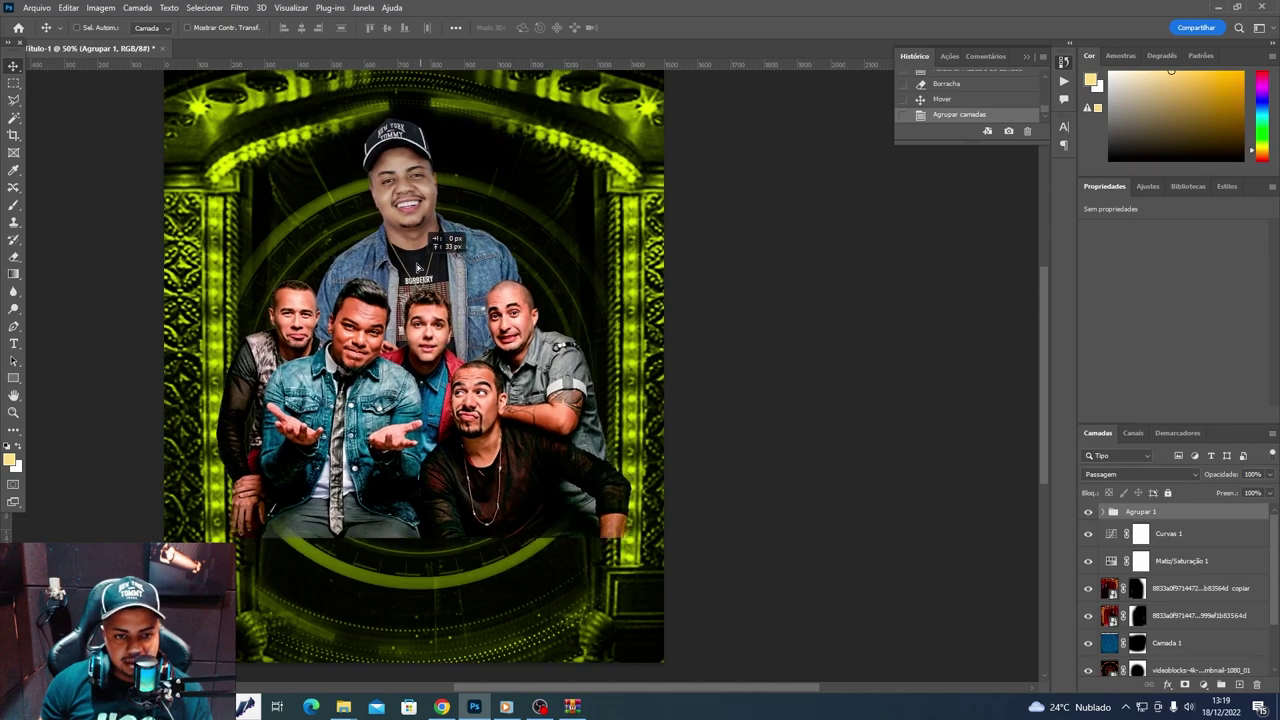
key("ctrl+z")
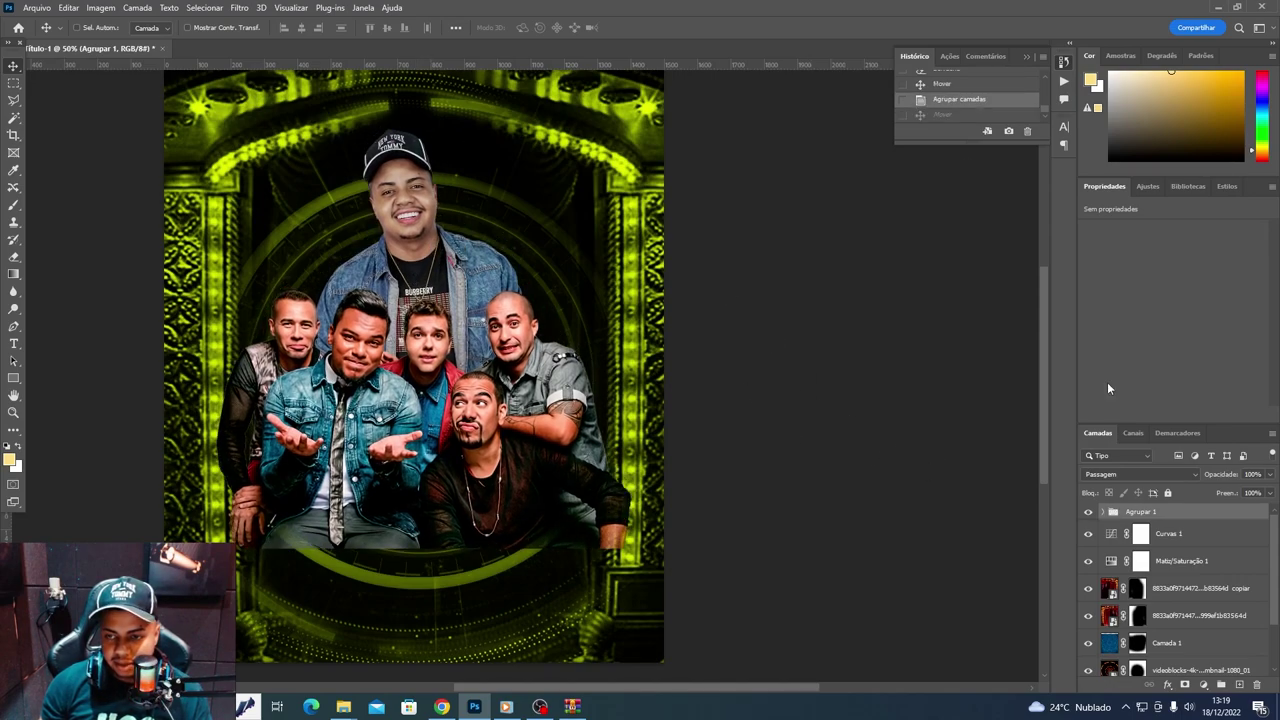
key("ctrl+z")
left_click(1088, 517)
left_click(1088, 517)
left_click(1092, 522)
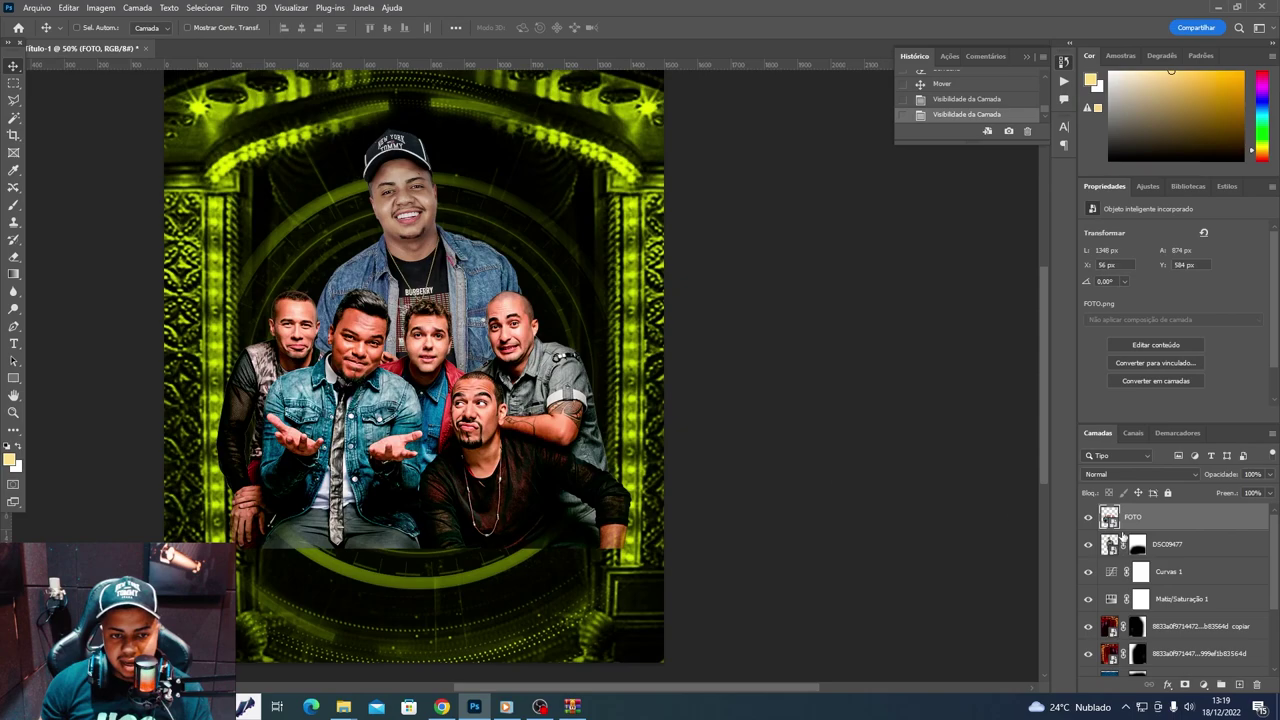
left_click(1088, 517)
left_click(1140, 545)
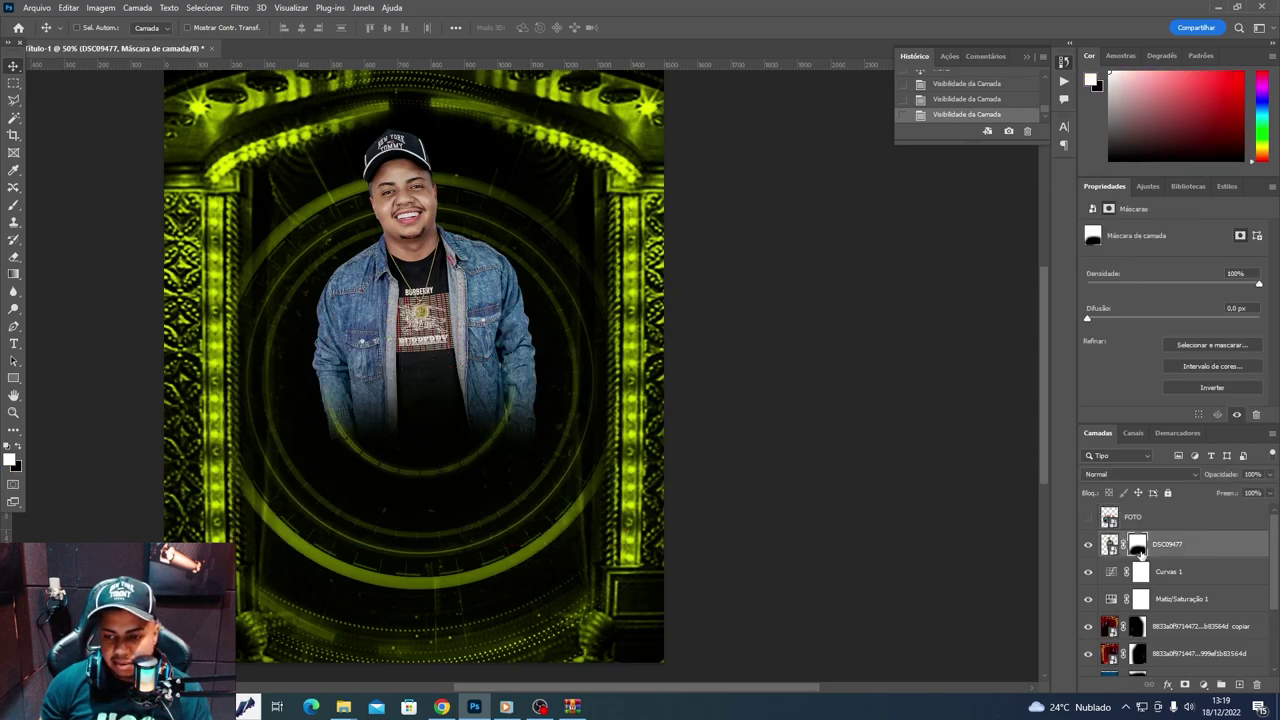
right_click(1140, 546)
left_click(1156, 575)
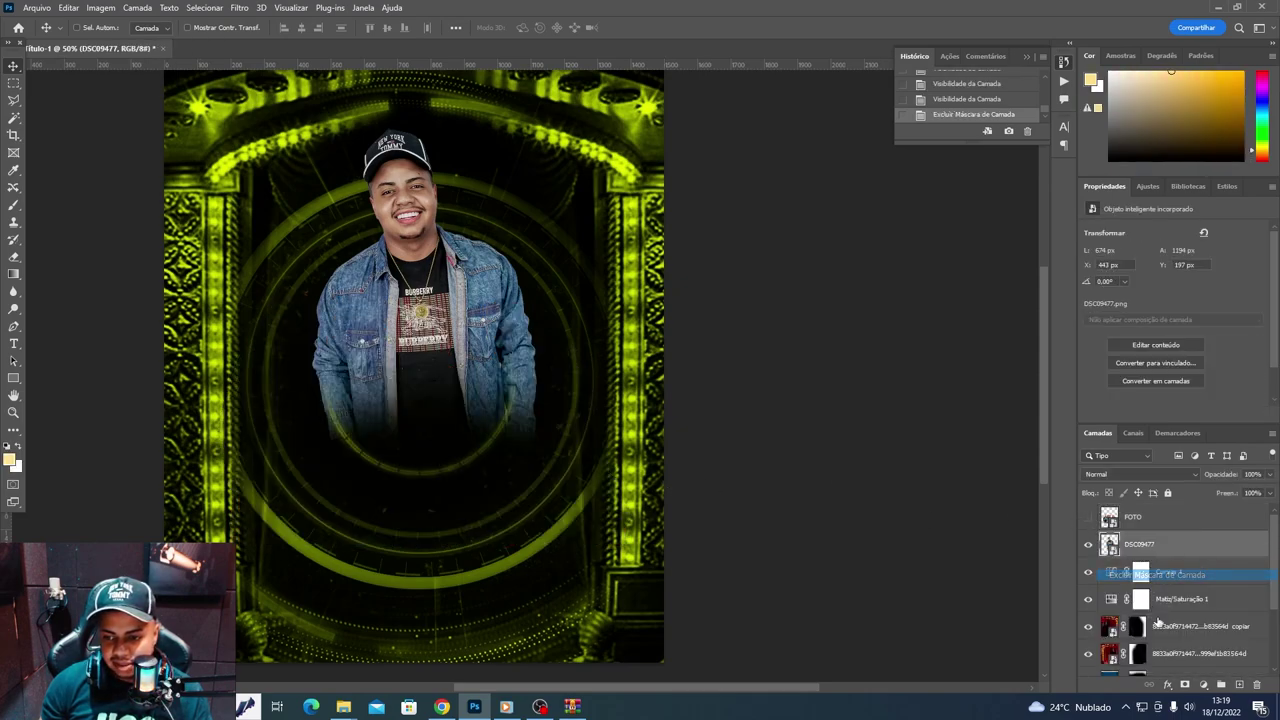
- Give DSC09477 a fresh mask with its lower body and legs erased
left_click(1185, 684)
key("e")
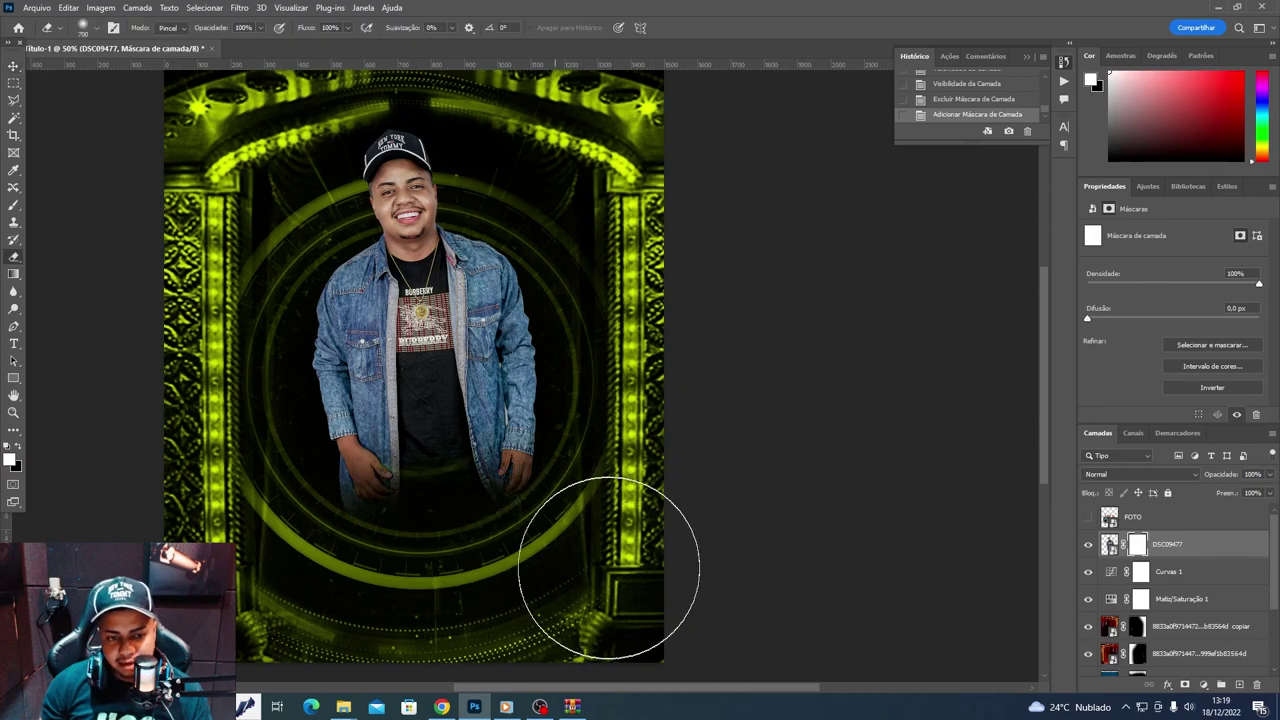
left_click_drag(663, 568, 334, 514)
key("v")
left_click(1150, 517)
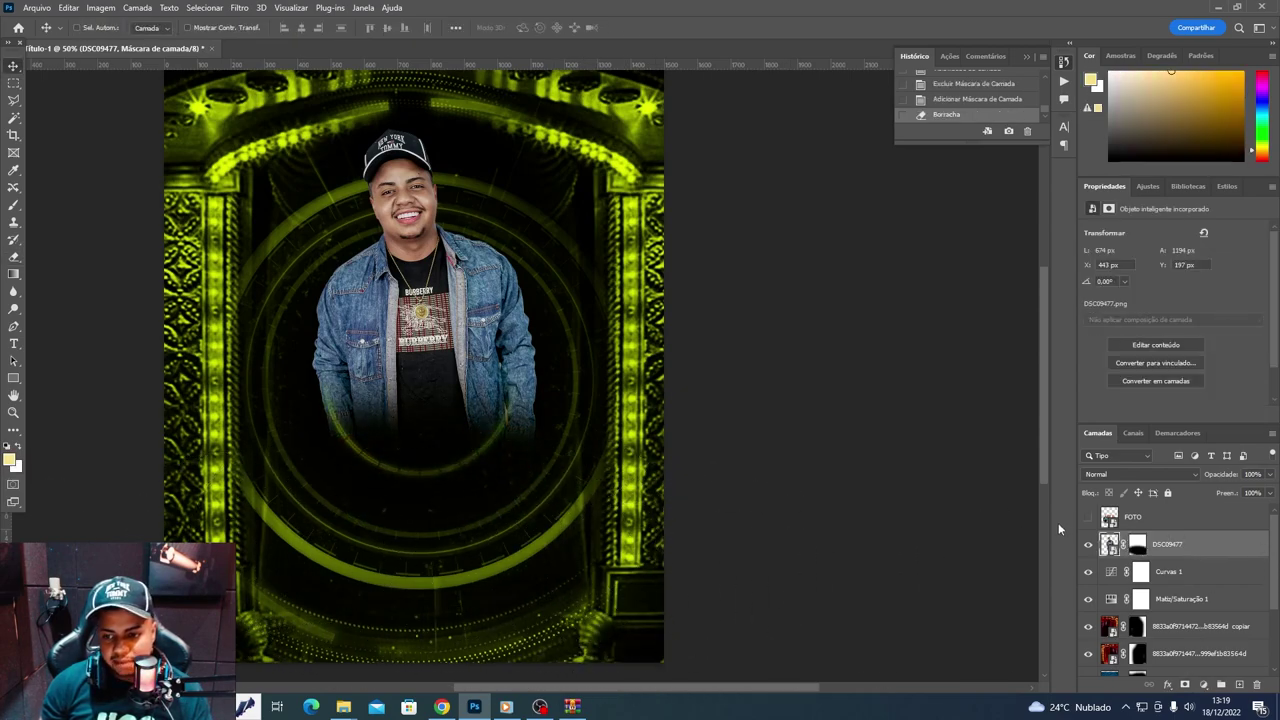
left_click(1088, 517)
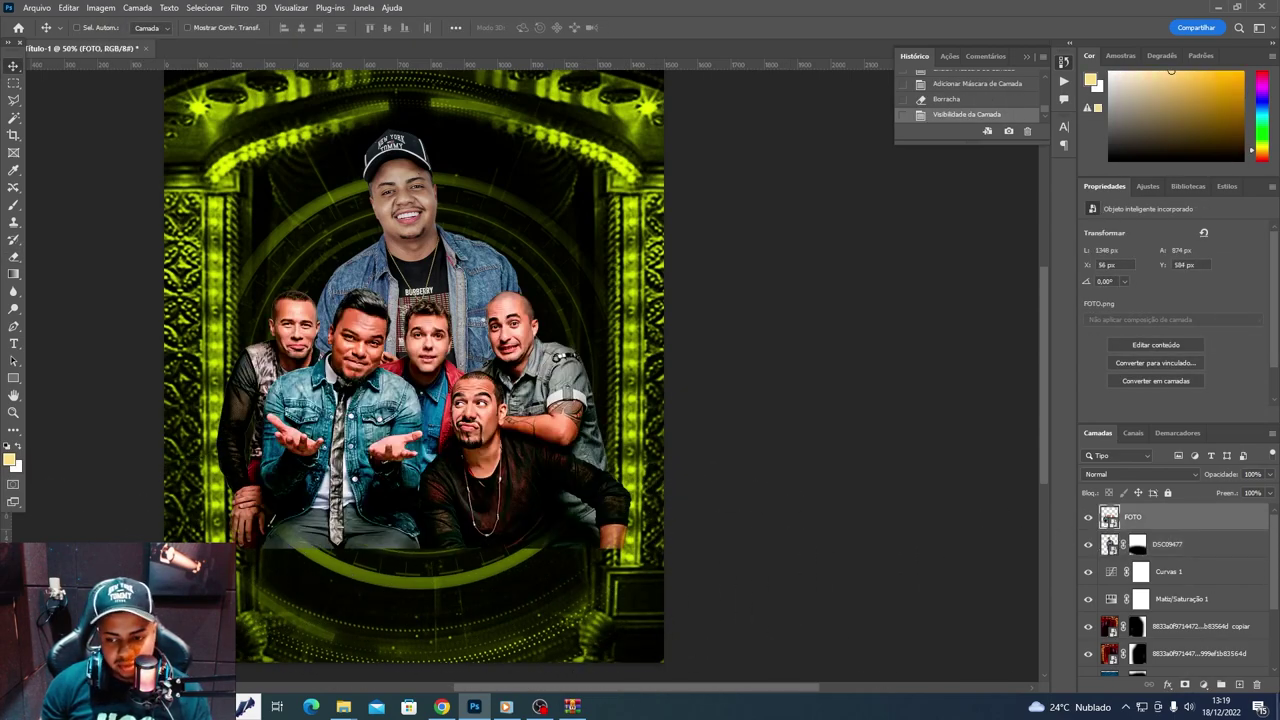
- Mask the FOTO photo, fade its lower edge, and nudge it down-right
left_click(1185, 684)
key("e")
left_click_drag(480, 588, 300, 590)
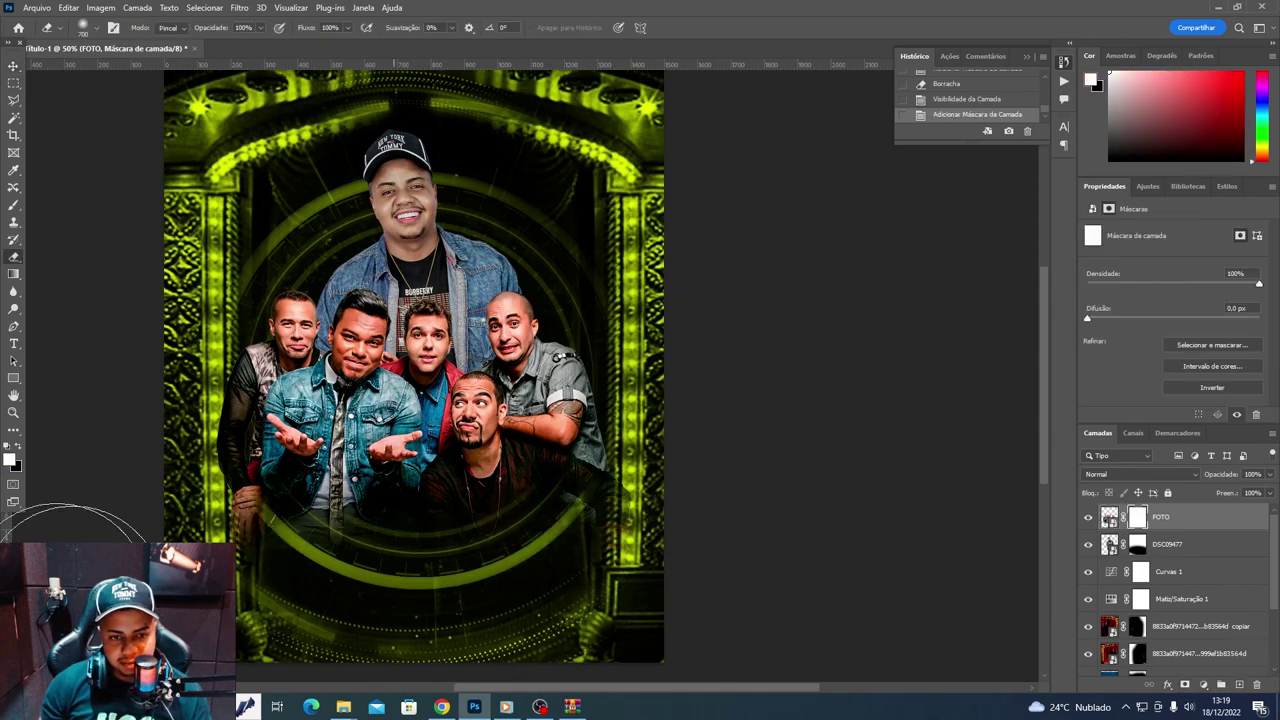
key("v")
mouse_move(424, 525)
left_mouse_down()
mouse_move(437, 537)
mouse_move(427, 522)
left_mouse_up()
- Shift DSC09477 slightly right, group both photos, and add a Color Balance adjustment
left_click(1210, 548)
left_click_drag(770, 372, 777, 374)
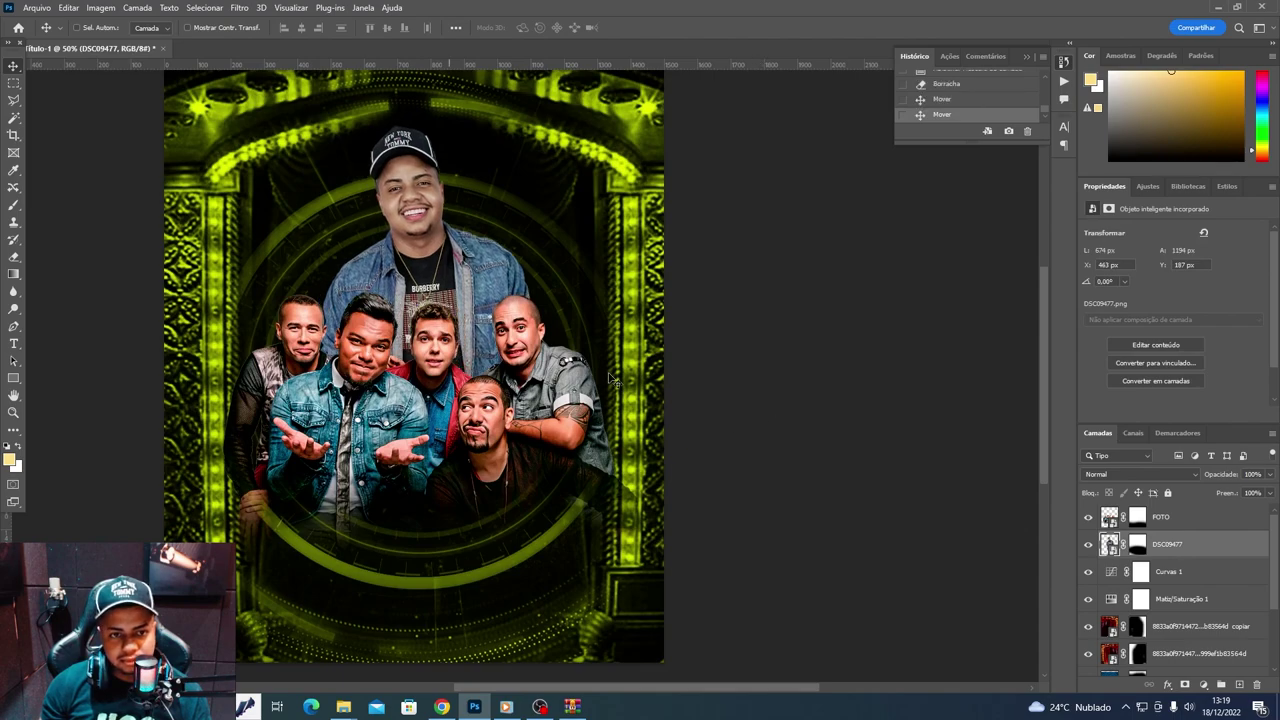
left_click(1184, 518, "shift")
key("ctrl+g")
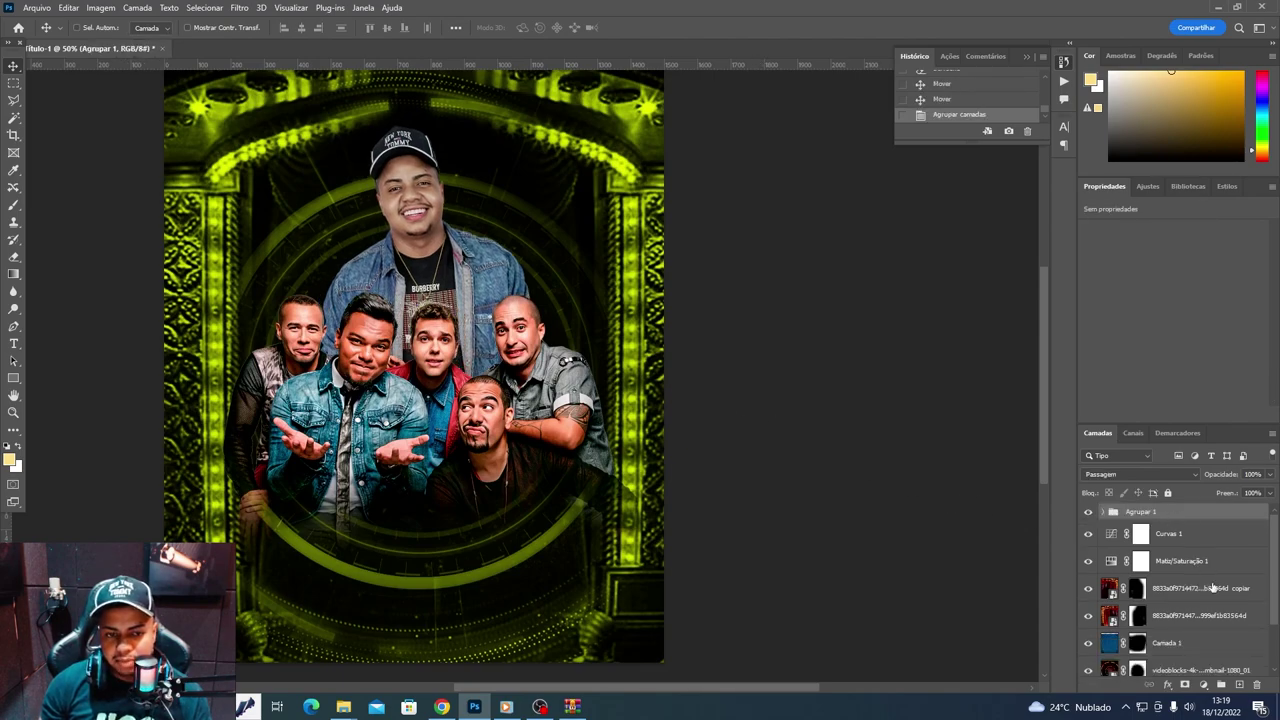
left_click(1204, 686)
left_click(1205, 570)
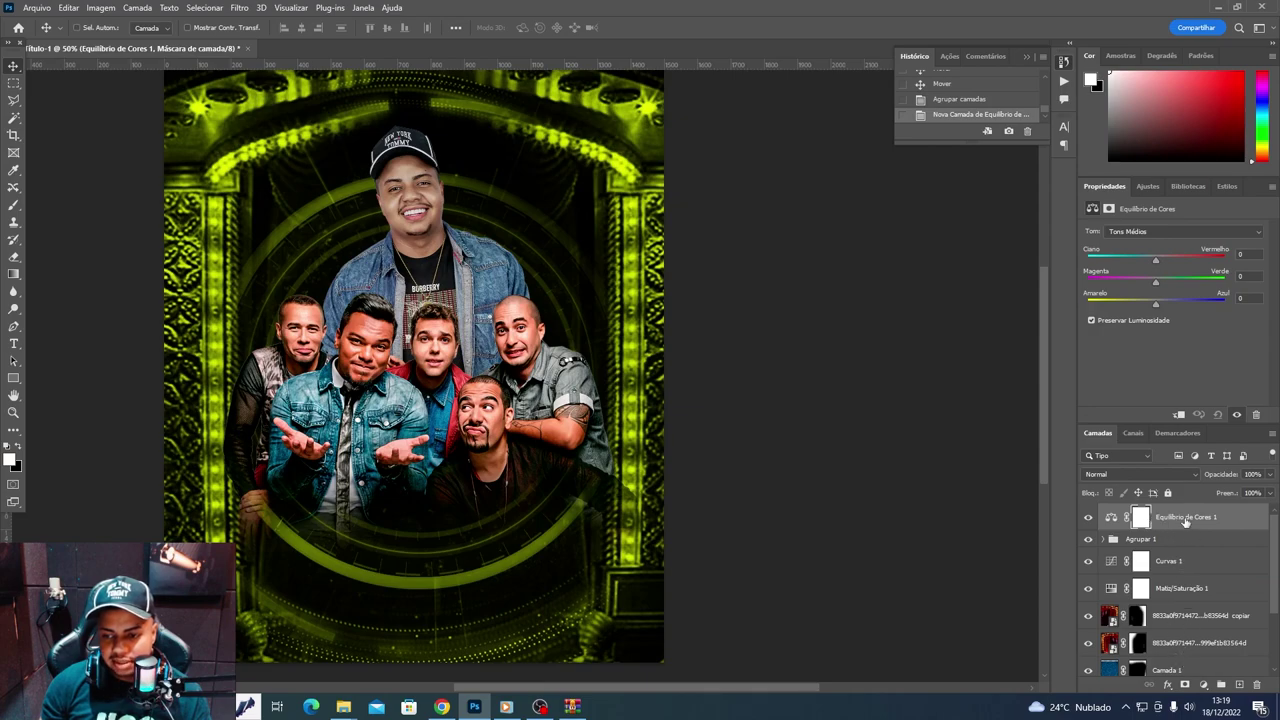
- Clip Color Balance to Agrupar 1 with Magenta/Green +17 and Yellow/Blue -3
right_click(1185, 520)
right_click(1220, 524)
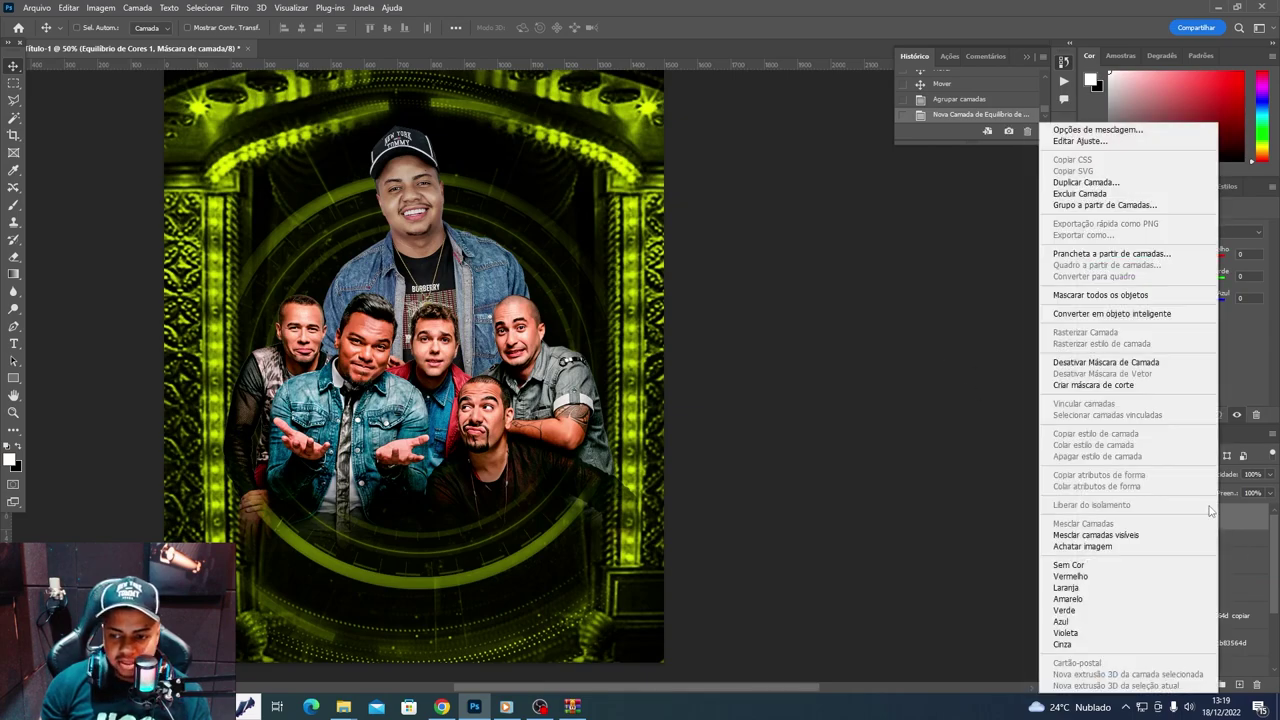
left_click(1100, 385)
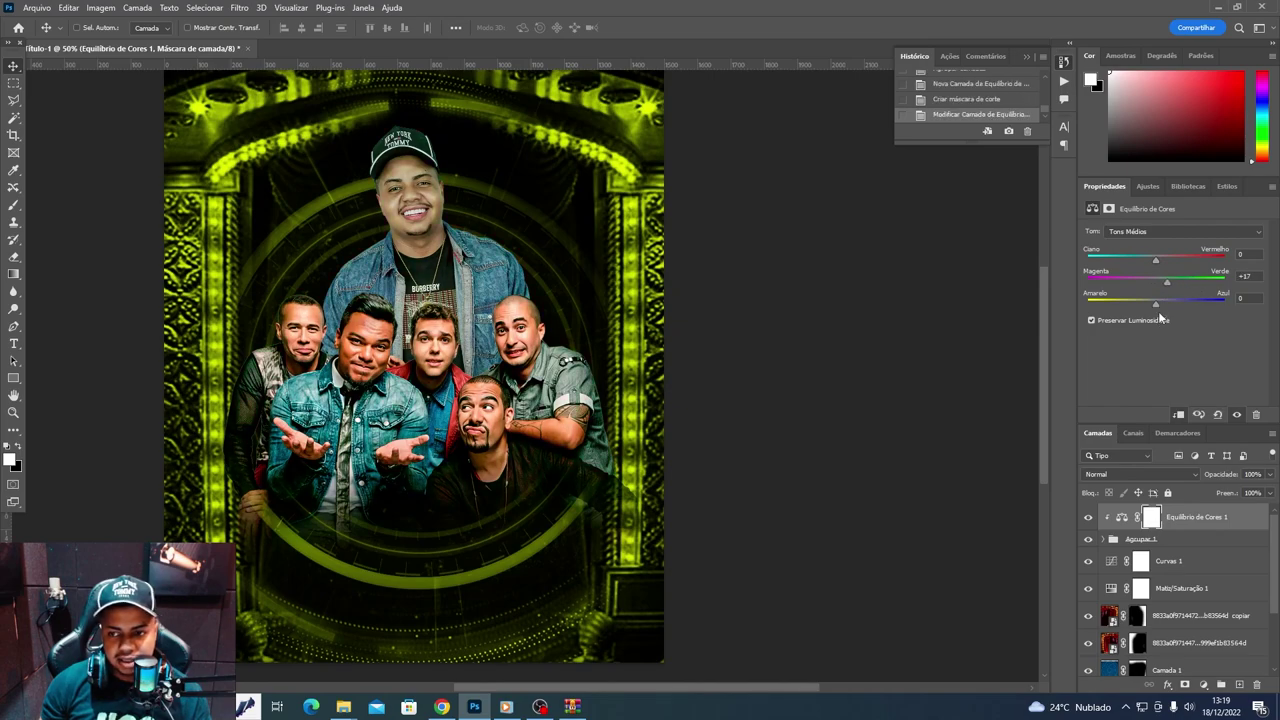
left_click_drag(1137, 302, 1153, 306)
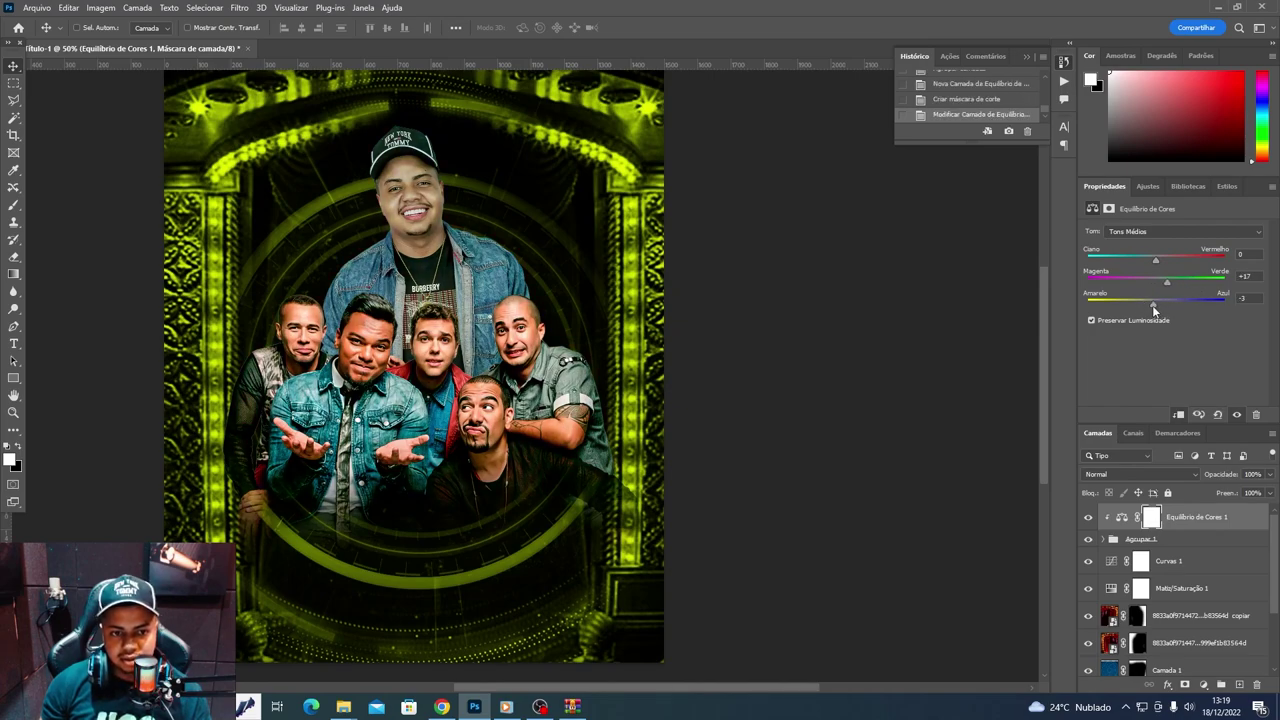
left_click(1089, 524)
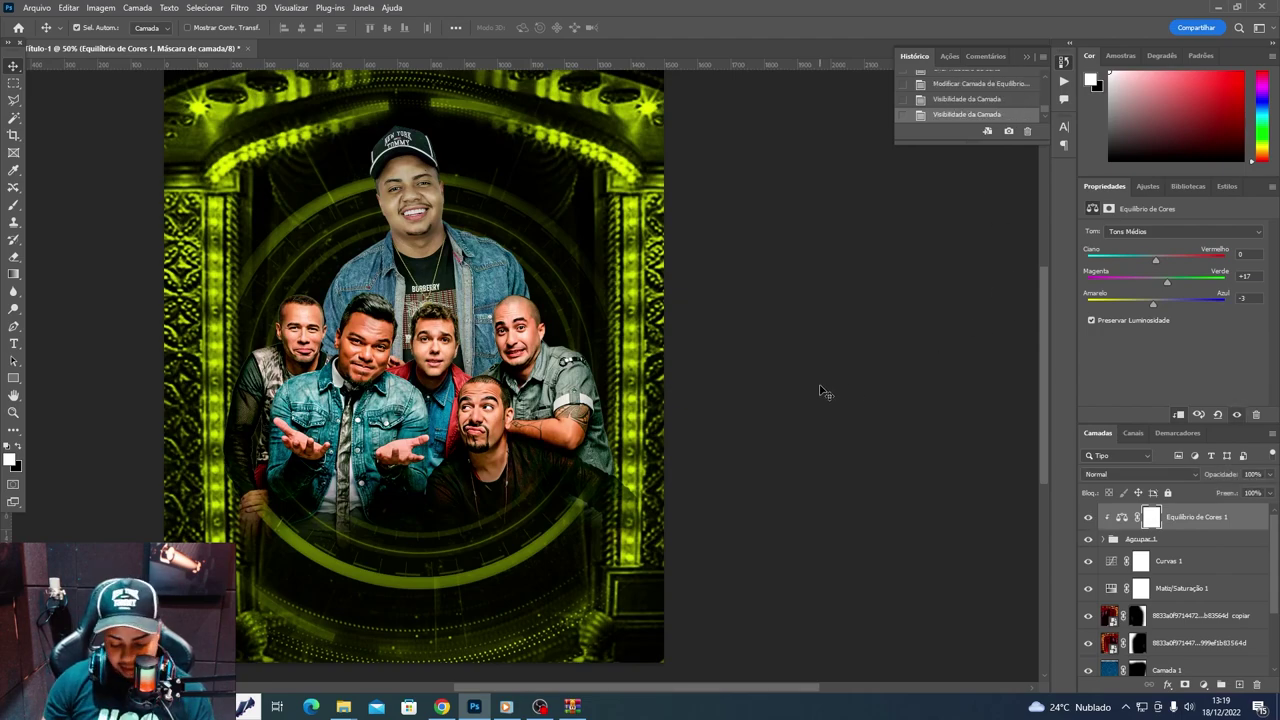
key("ctrl+plus")
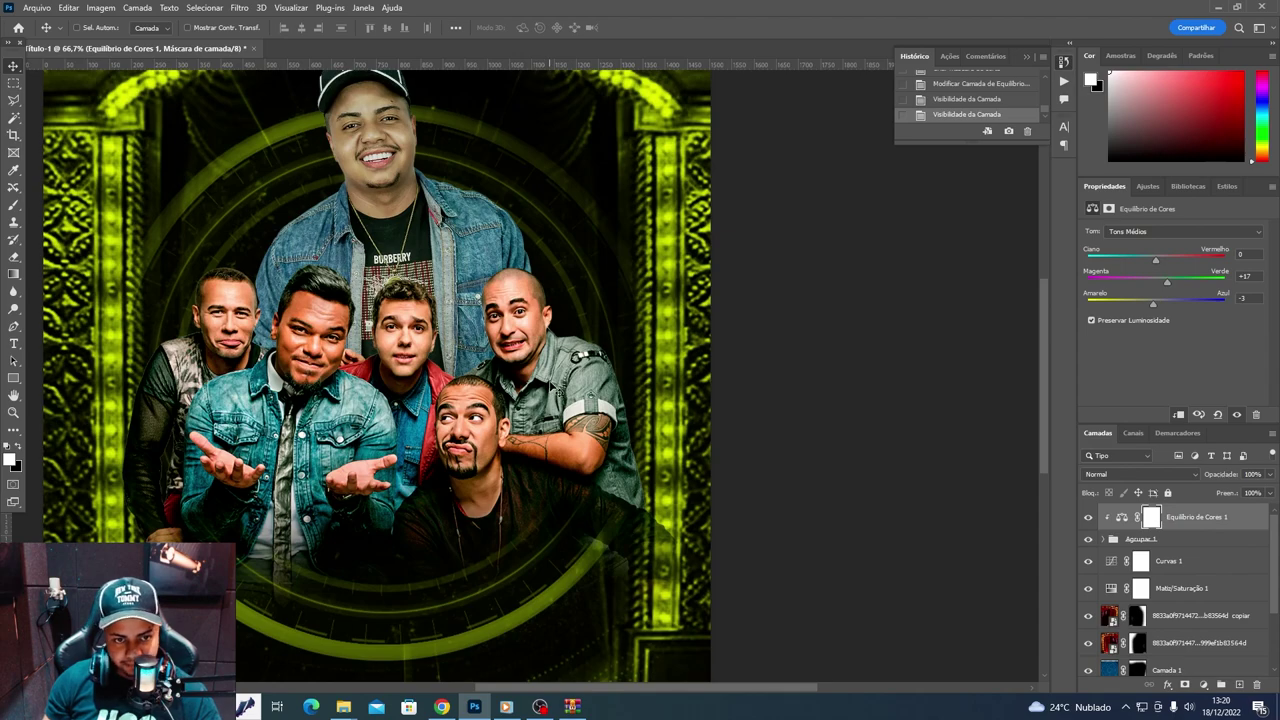
left_click(1104, 540)
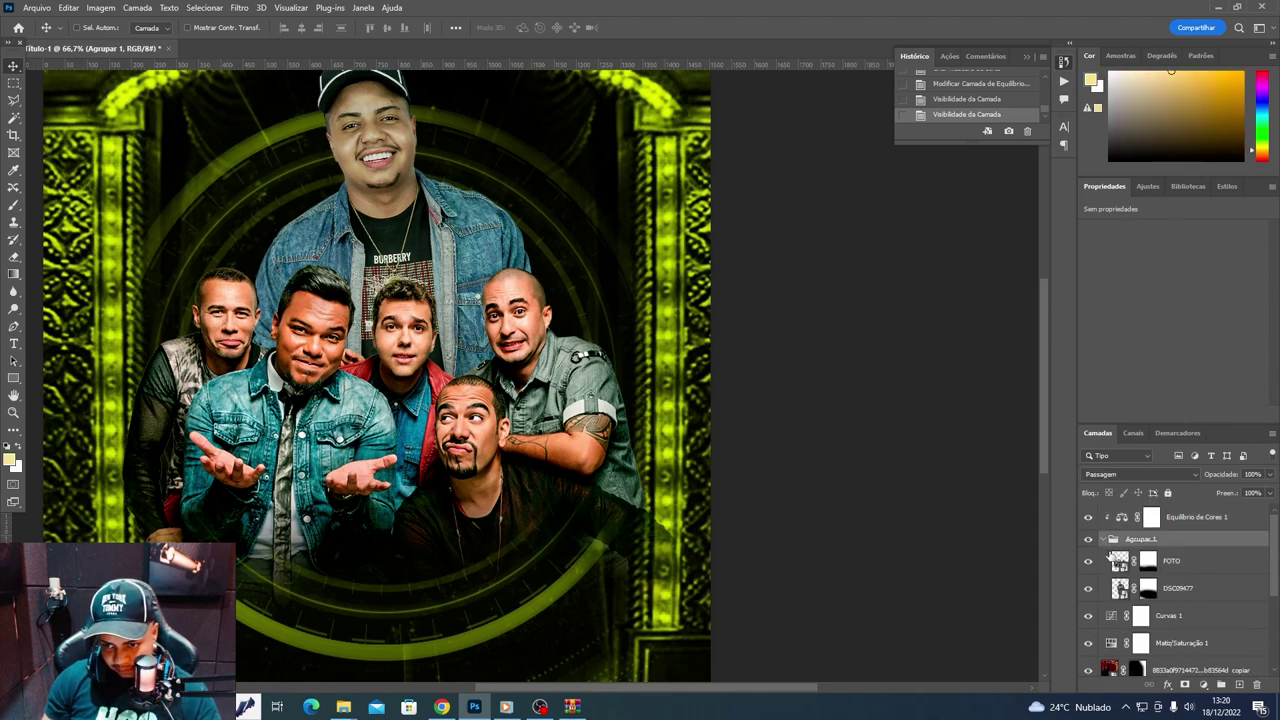
- Apply Camera Raw to FOTO: saturation -21, contrast +11, shadows +41, clarity +22
left_click(1170, 561)
left_click(239, 7)
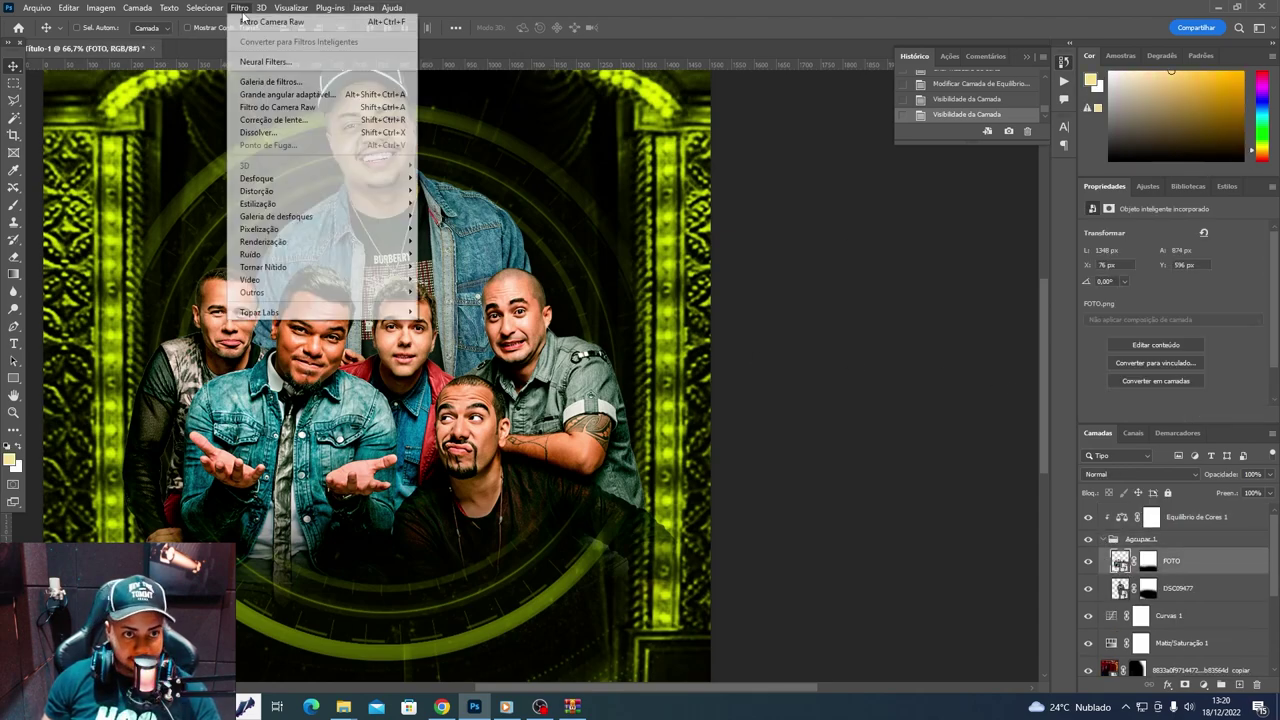
left_click(313, 107)
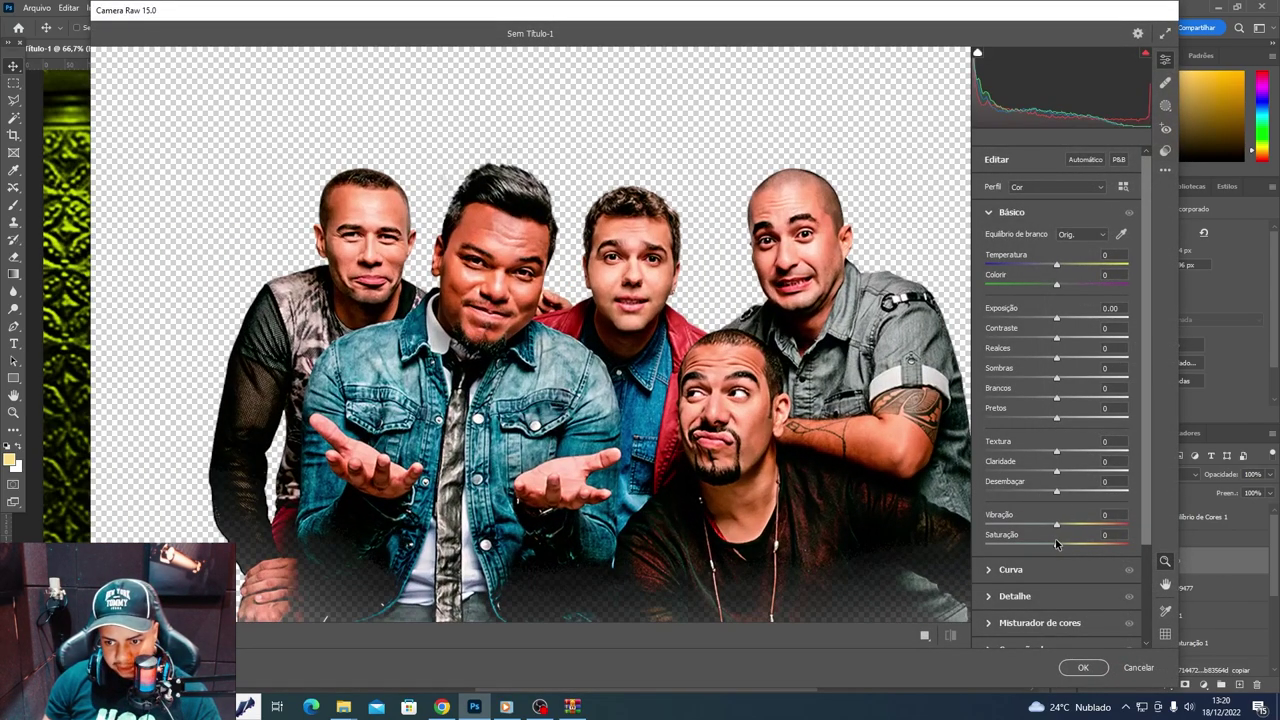
left_click_drag(1057, 543, 1042, 543)
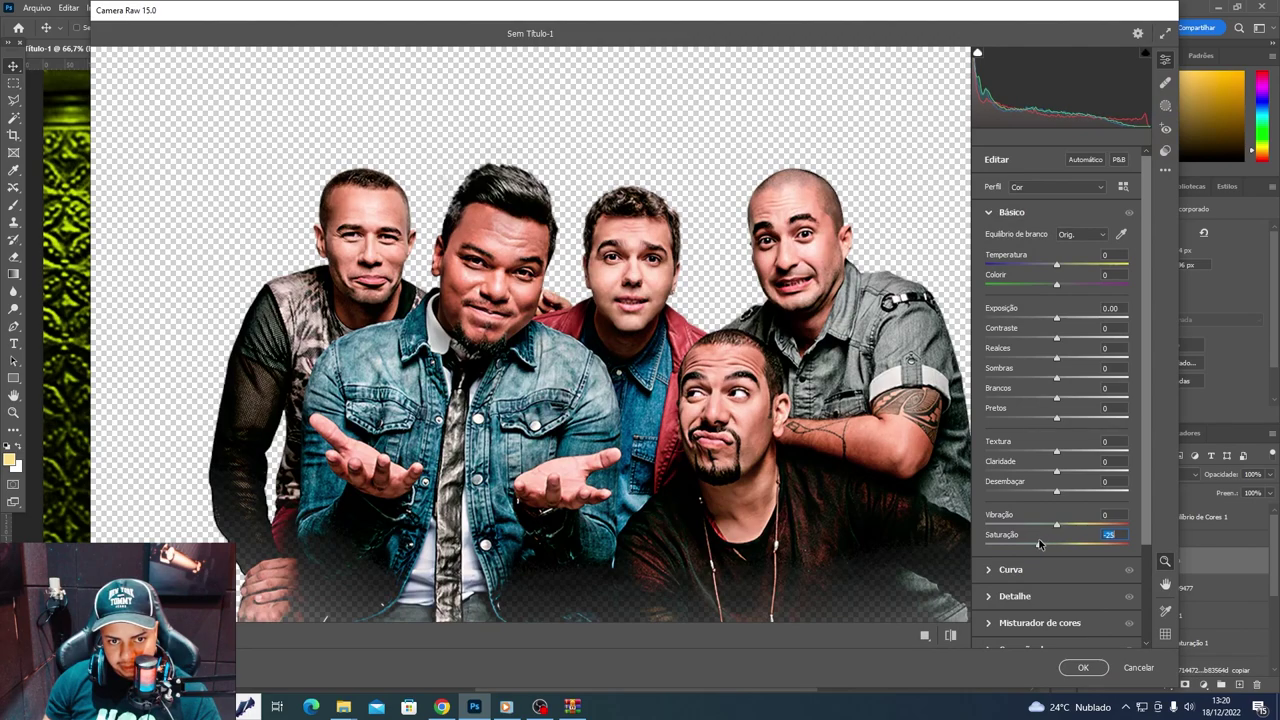
left_click_drag(1056, 337, 1064, 337)
left_click_drag(1056, 377, 1086, 377)
left_click_drag(1056, 470, 1072, 470)
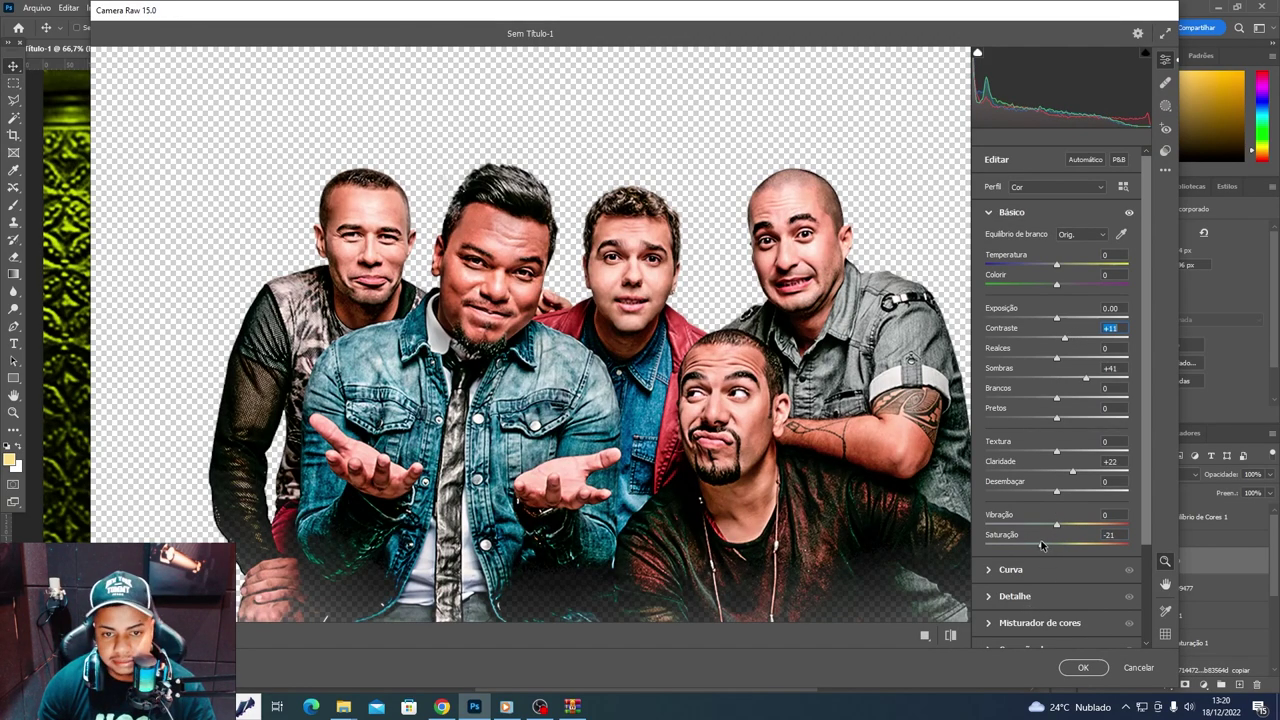
left_click(1082, 667)
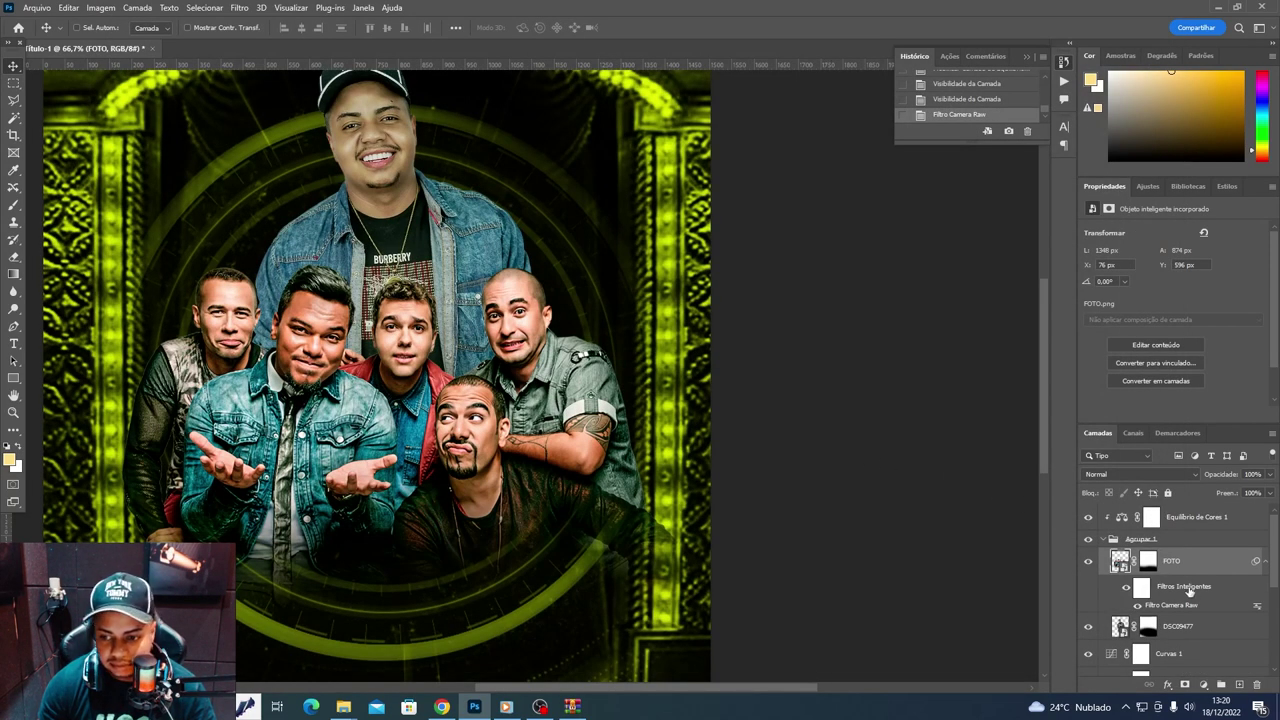
- Try a Camera Raw clarity boost on DSC09477, then undo it
left_click(1178, 628)
left_click(240, 7)
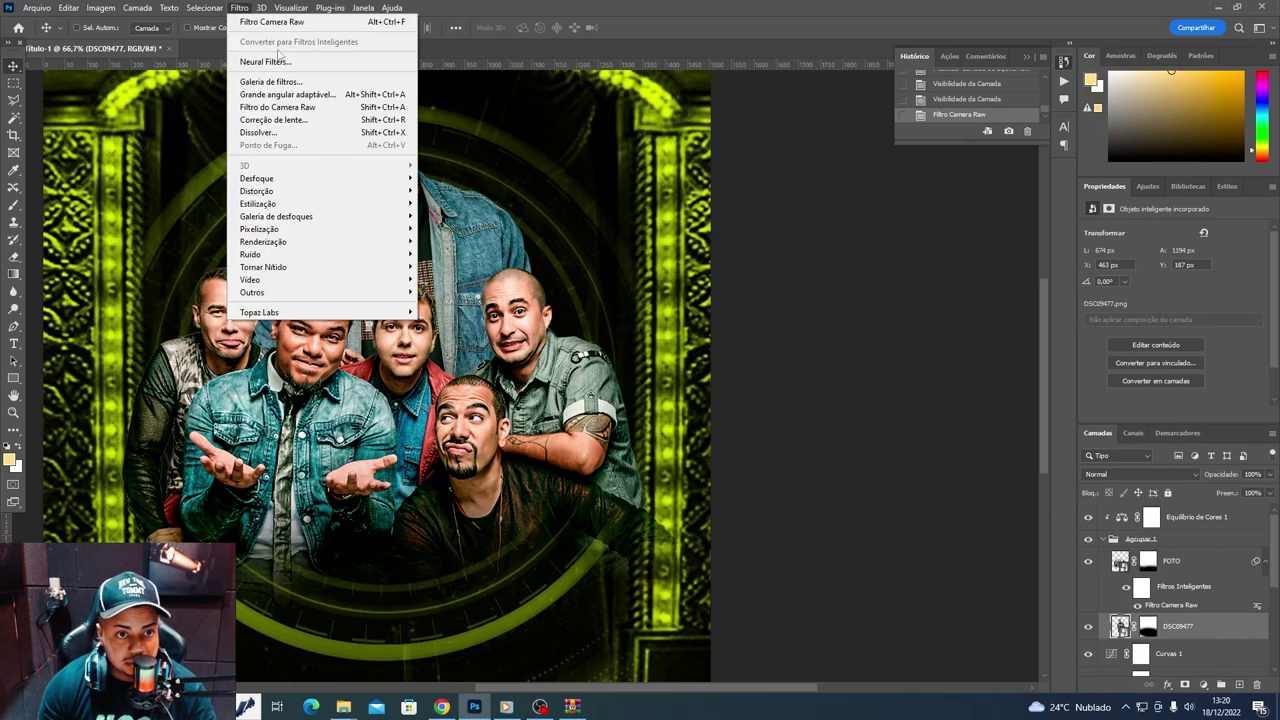
left_click(277, 107)
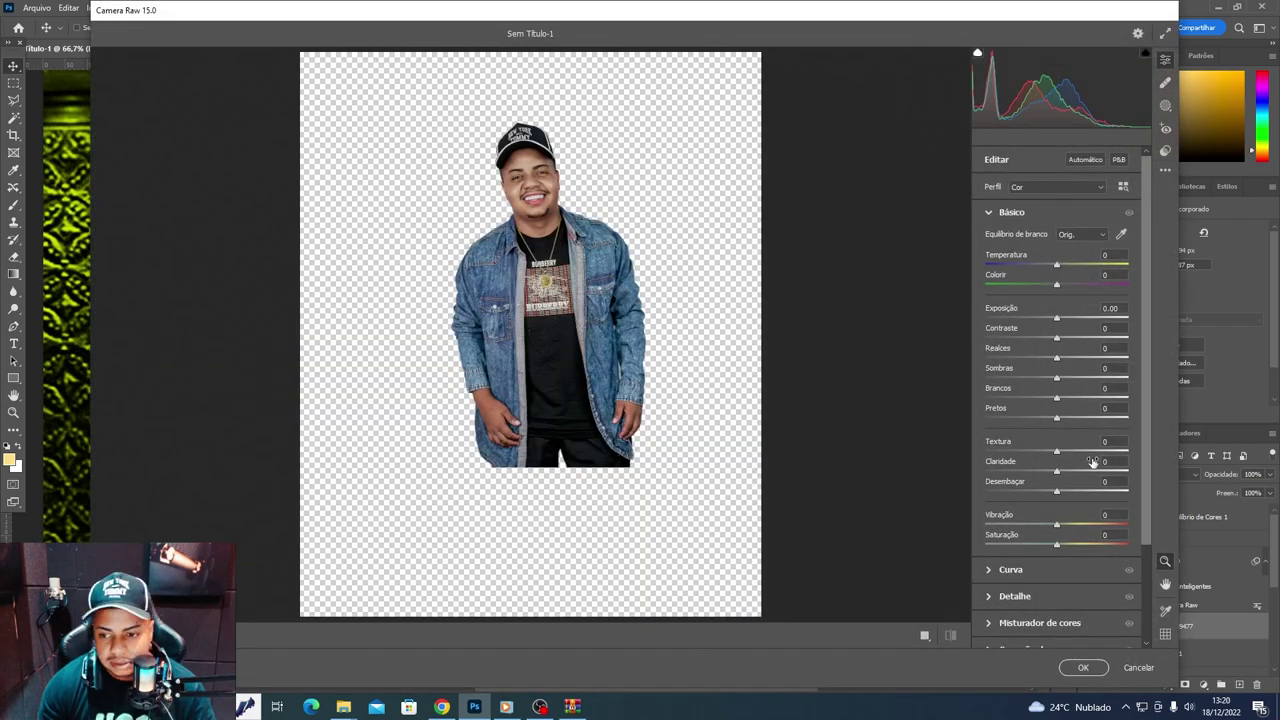
left_click_drag(1057, 471, 1074, 471)
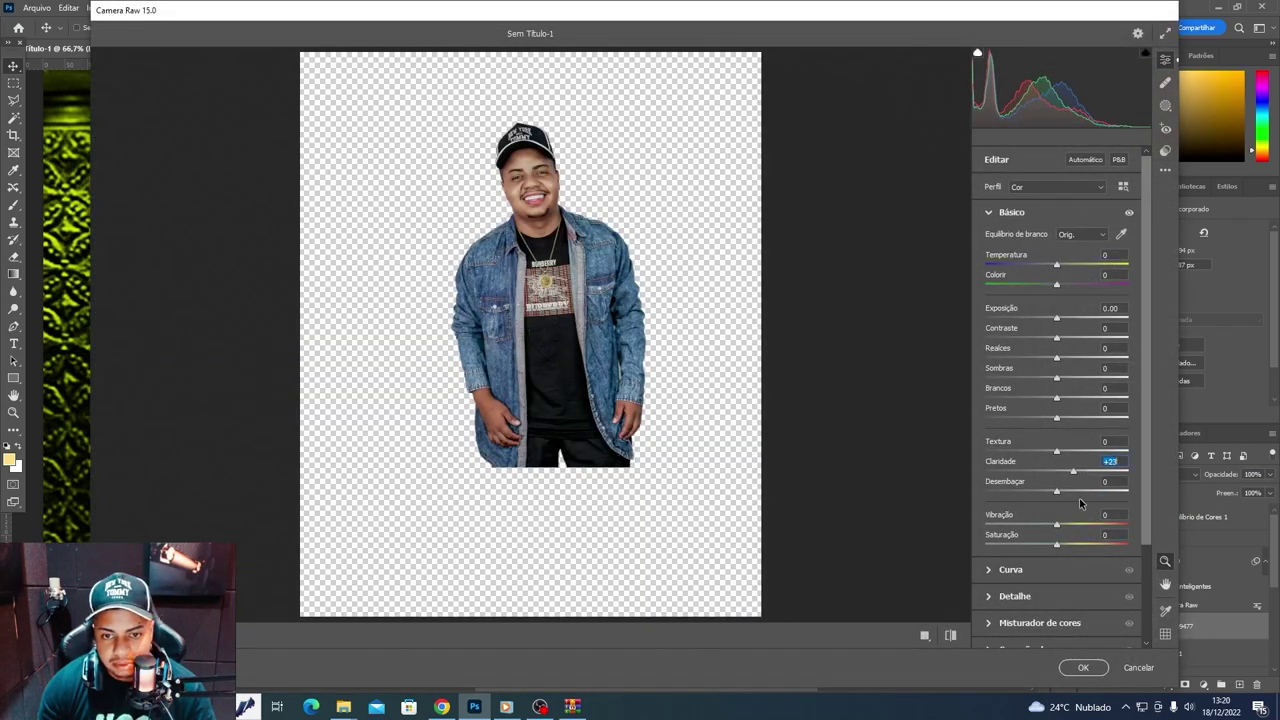
left_click(1083, 667)
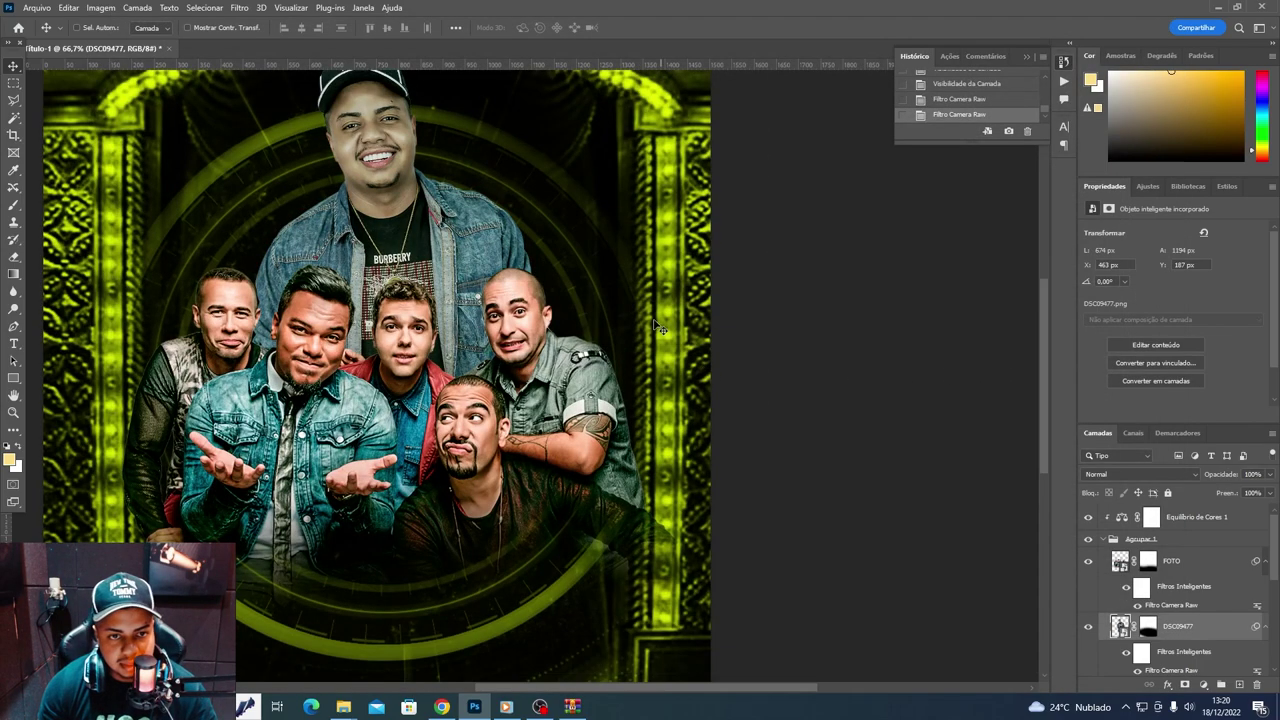
key("ctrl+z")
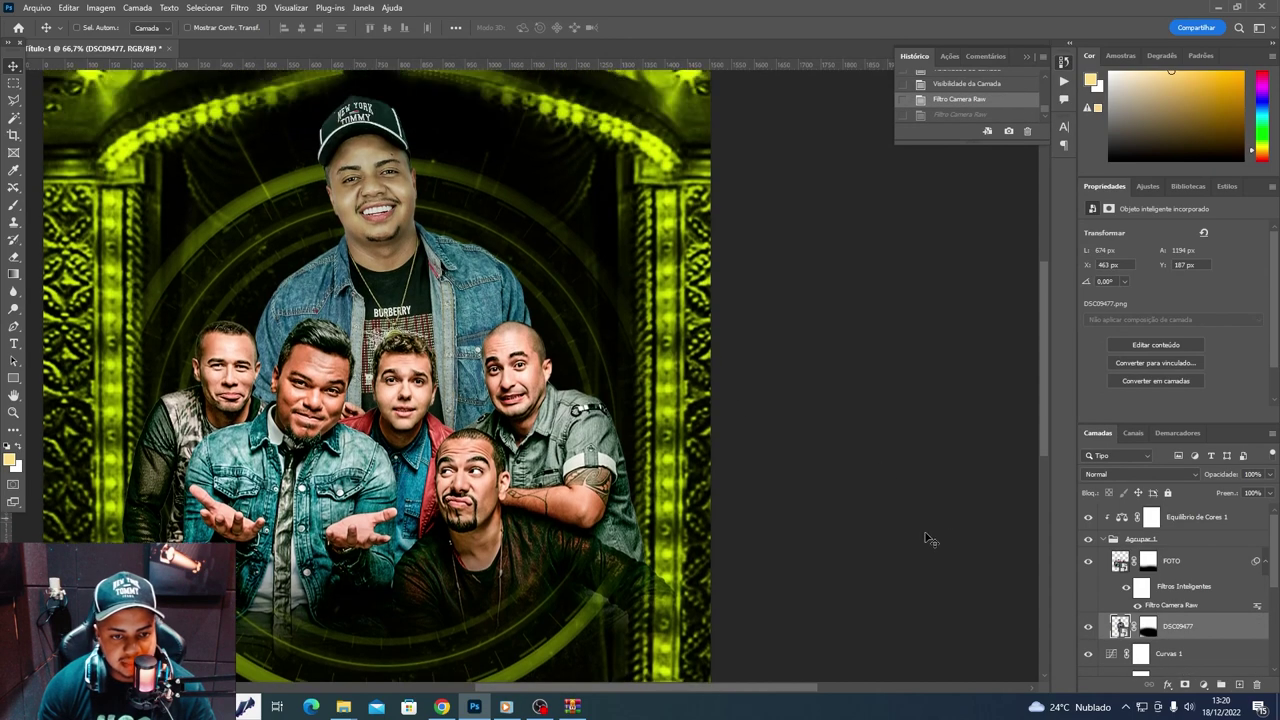
- Toggle Agrupar 1's visibility, collapse the group, and zoom out to 50%
left_click(1104, 541)
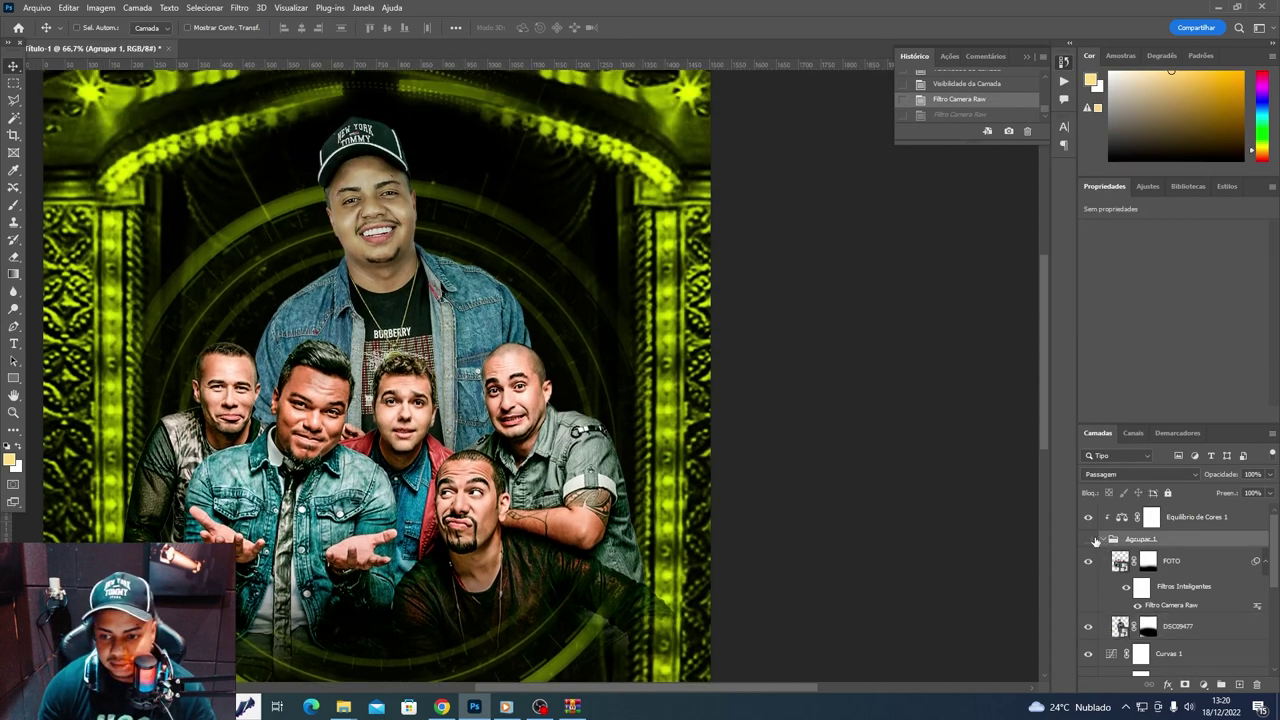
left_click(1088, 539)
left_click(1088, 539)
left_click(1103, 539)
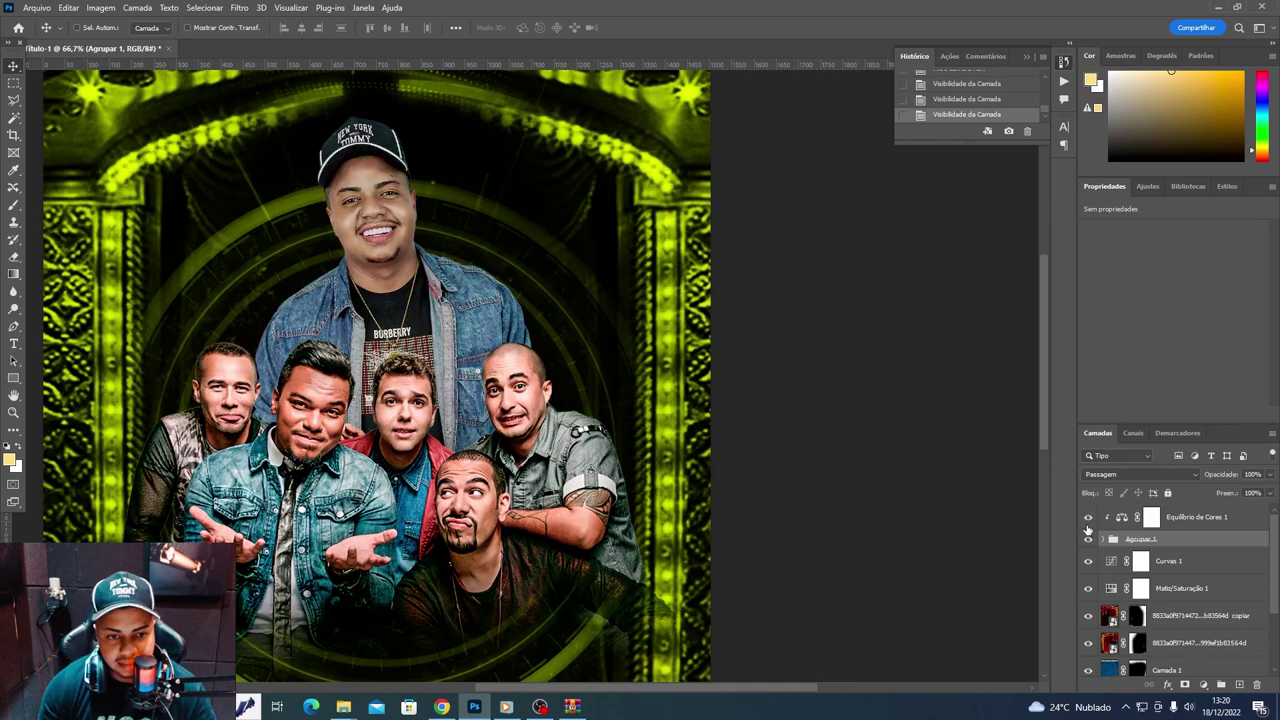
scroll(557, 540, "down", 3)
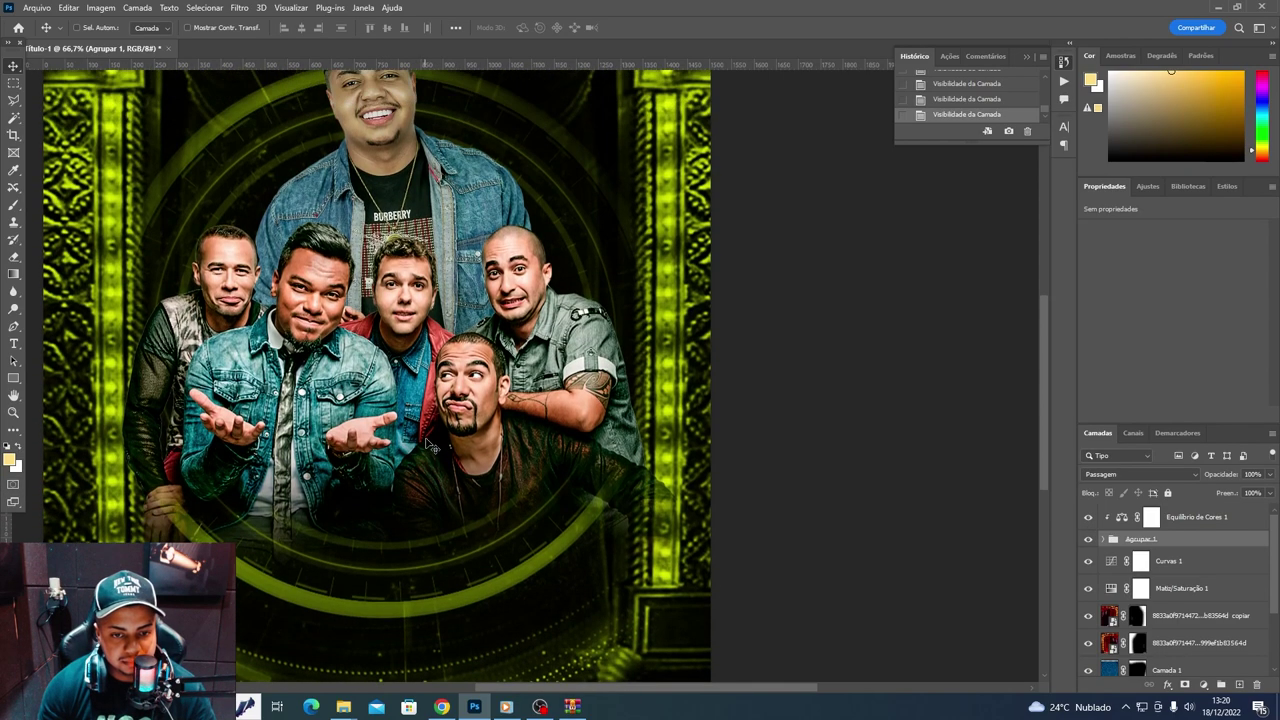
scroll(557, 540, "up", 2)
scroll(557, 540, "down", 1)
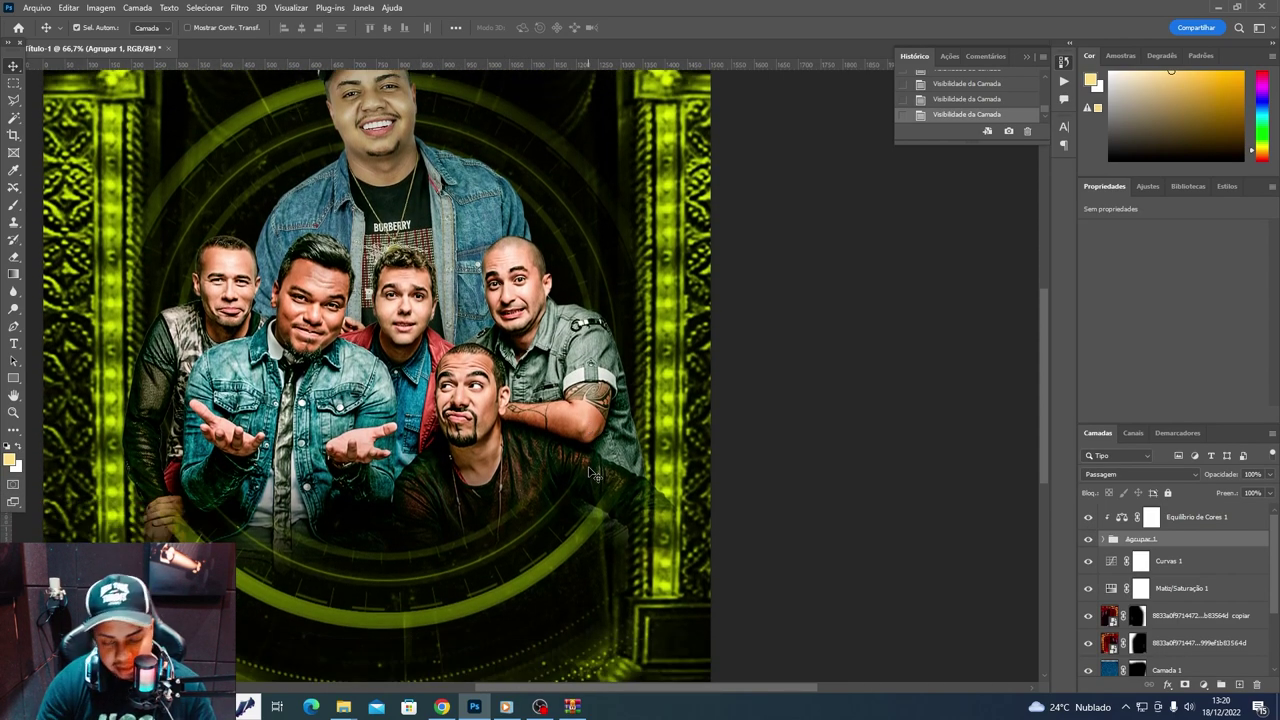
key("ctrl+minus")
key("ctrl+minus")
key("ctrl+plus")
scroll(338, 172, "up", 2)
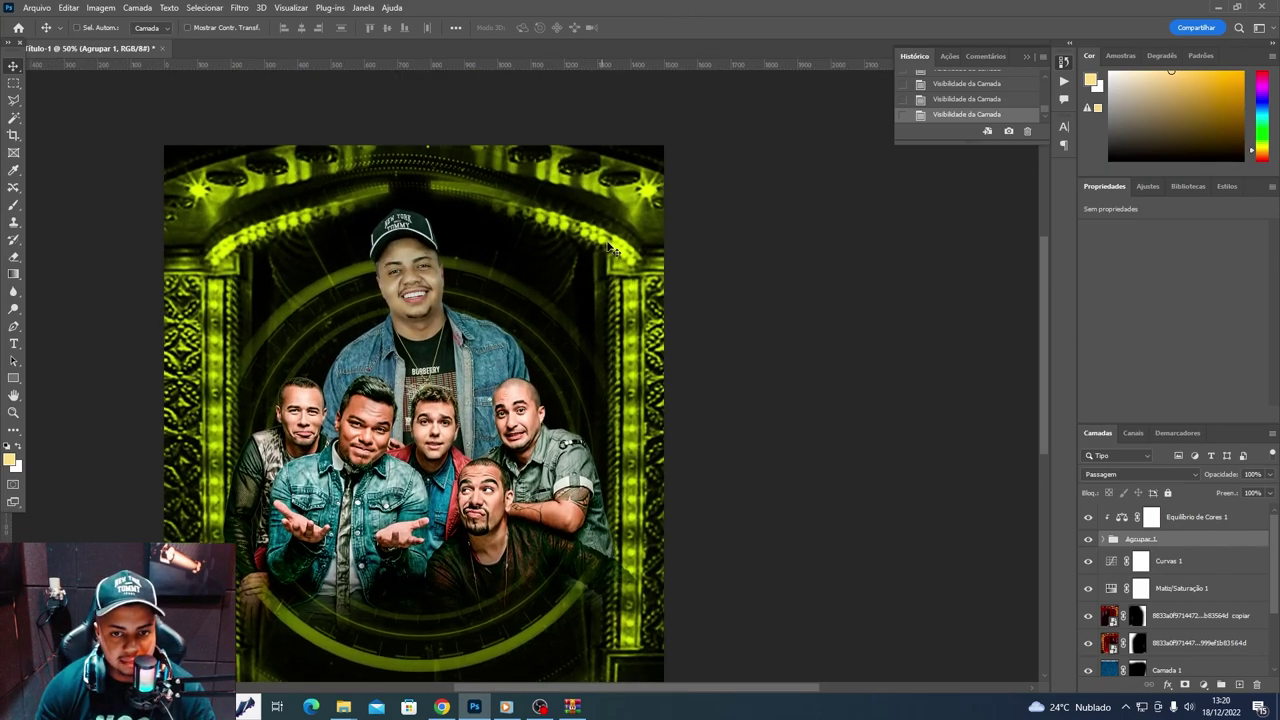
scroll(590, 300, "down", 1)
- Type a trial 'SOBRISO MAROTO' title below the group photo
key("t")
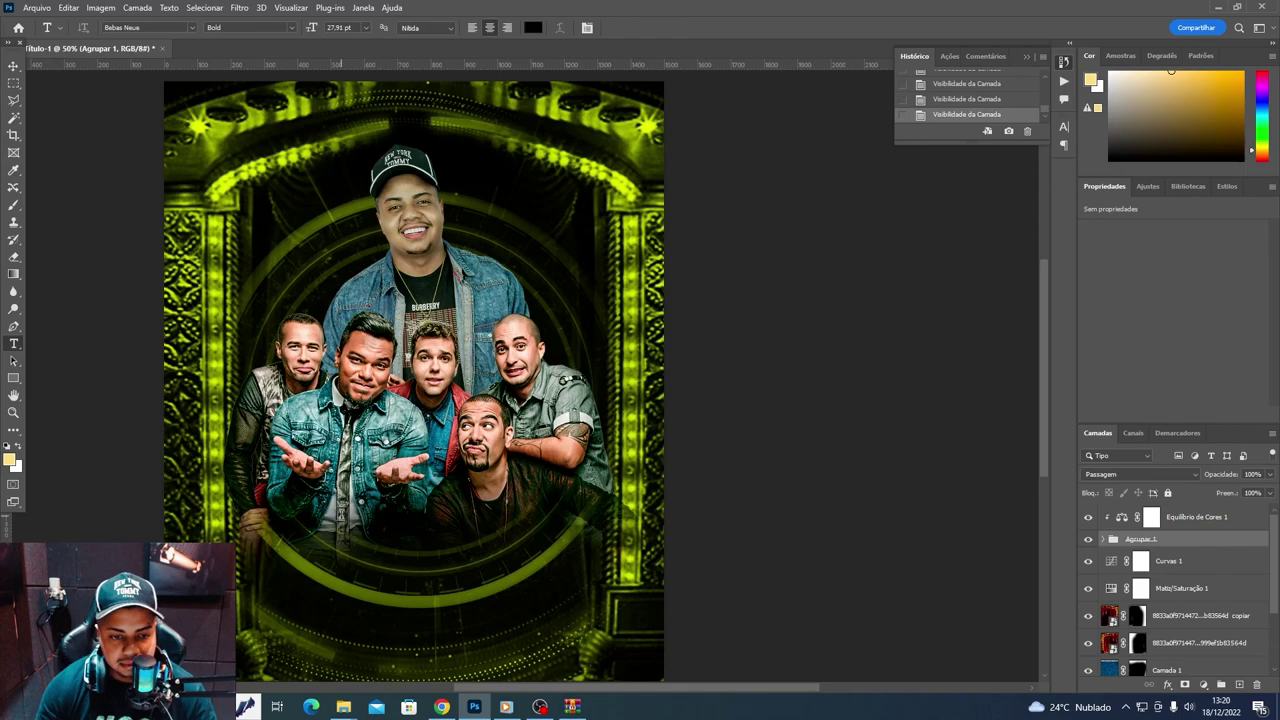
left_click(345, 514)
type("SOBRISO MAROTO")
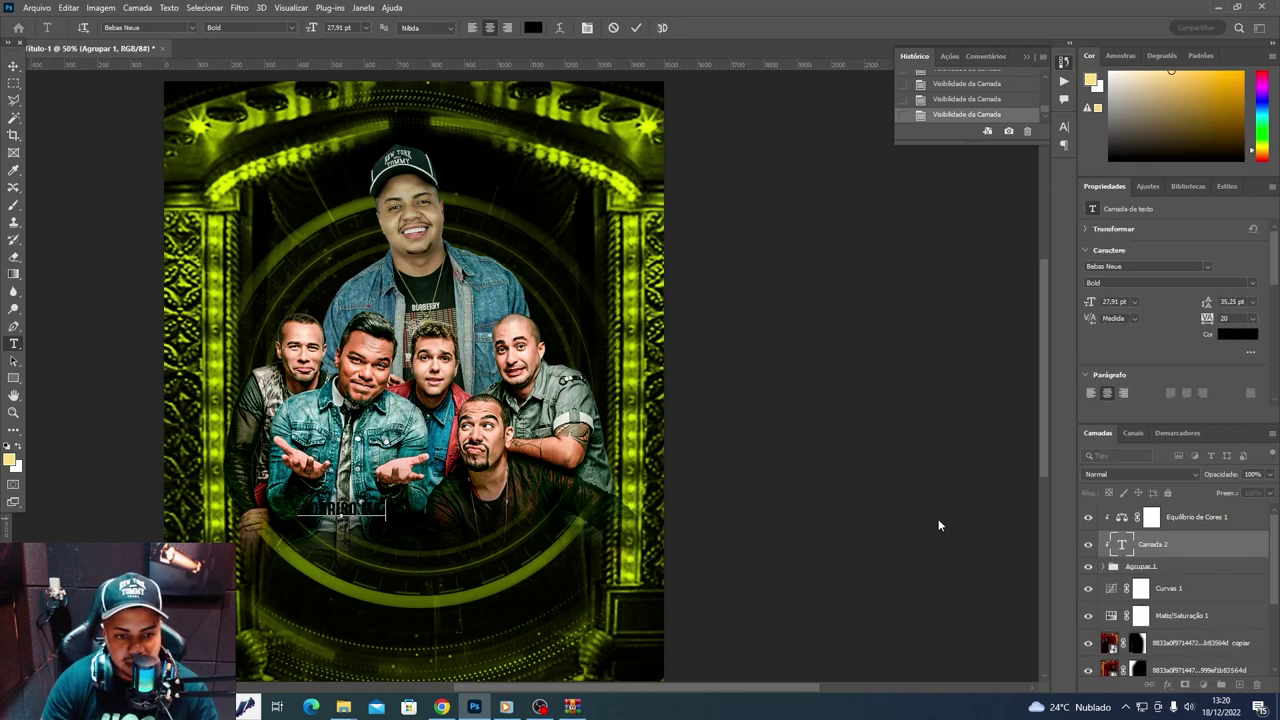
key("ctrl+a")
- Set the trial title to Gobold Regular in white via the Character panel
left_click(588, 28)
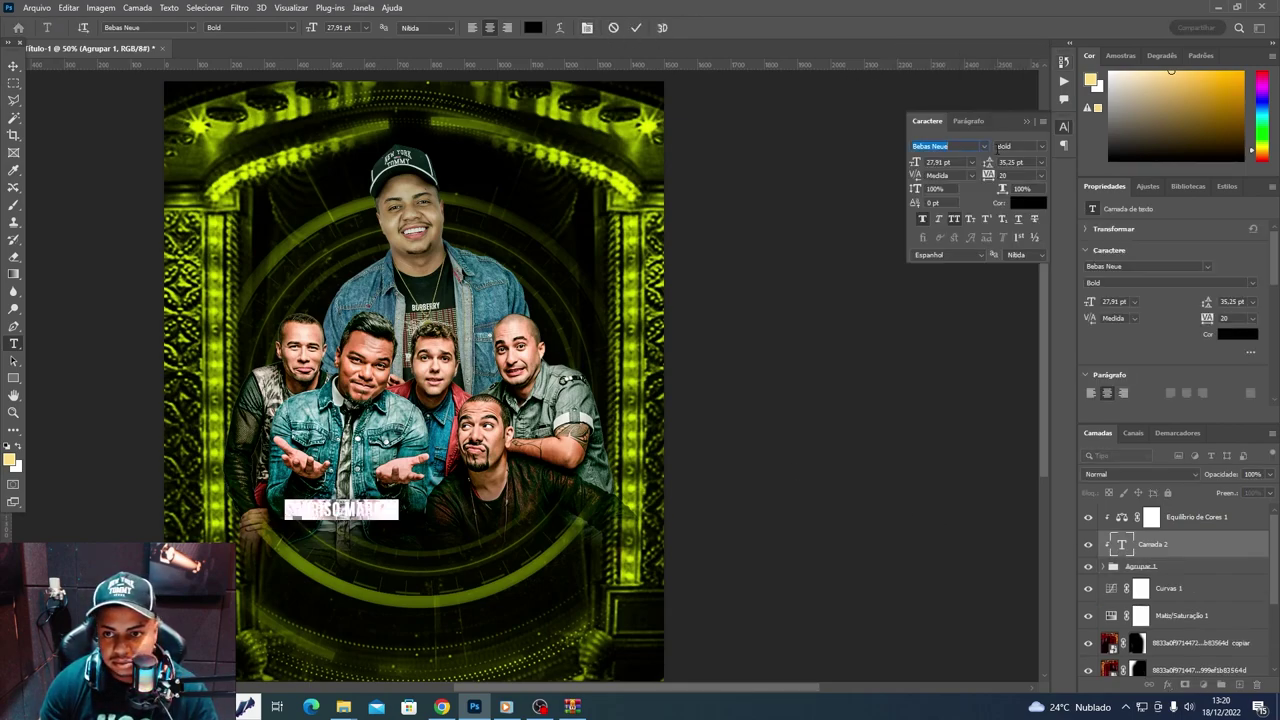
left_click(983, 146)
key("Down")
key("Down")
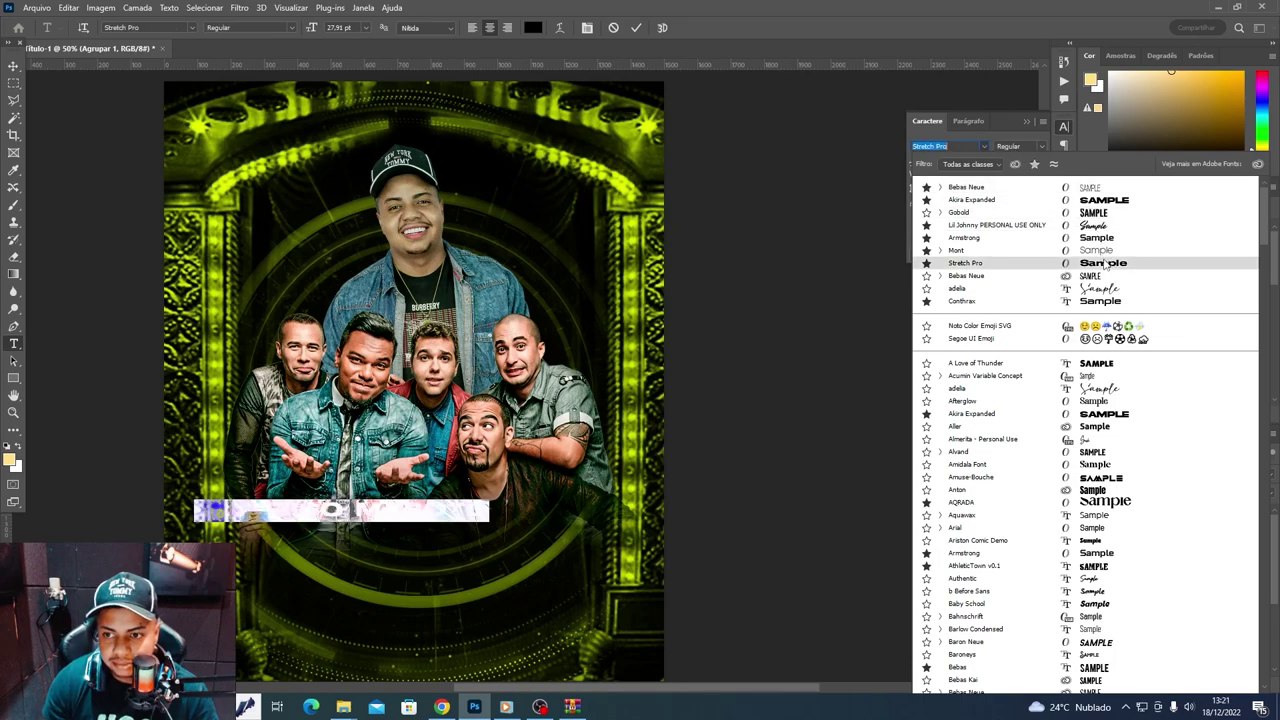
left_click(990, 212)
left_click(962, 149)
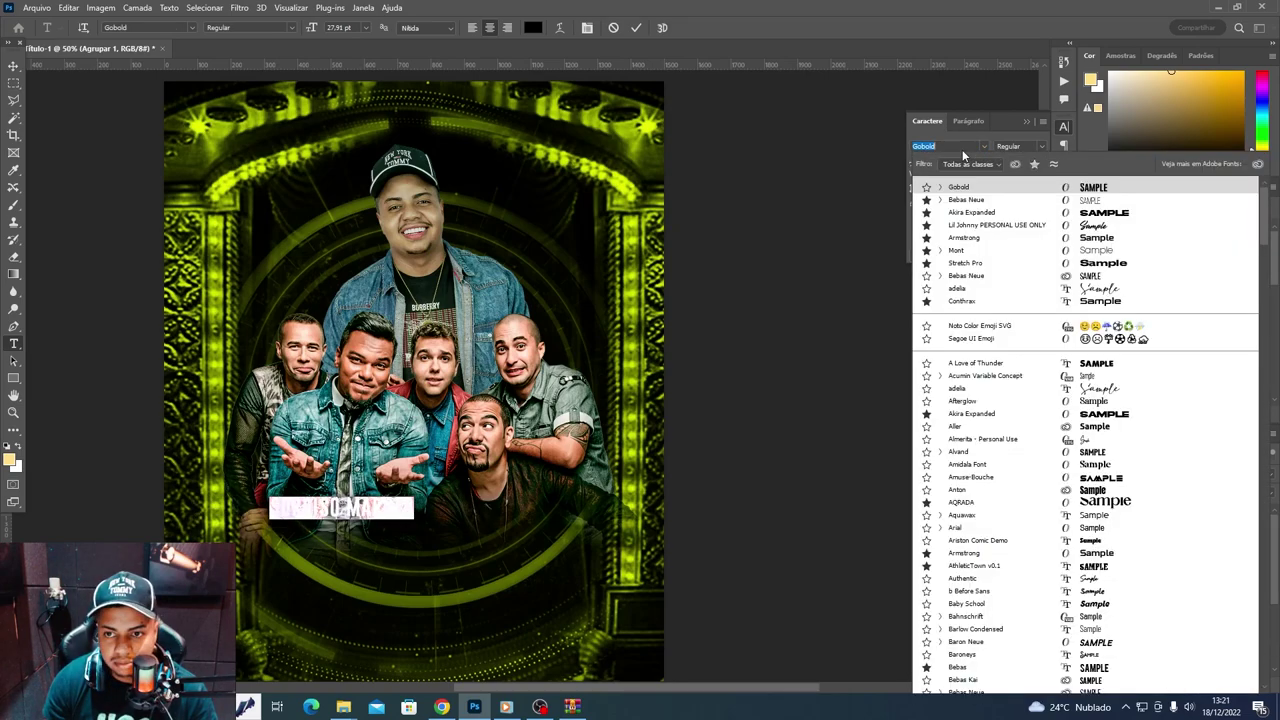
left_click(1010, 187)
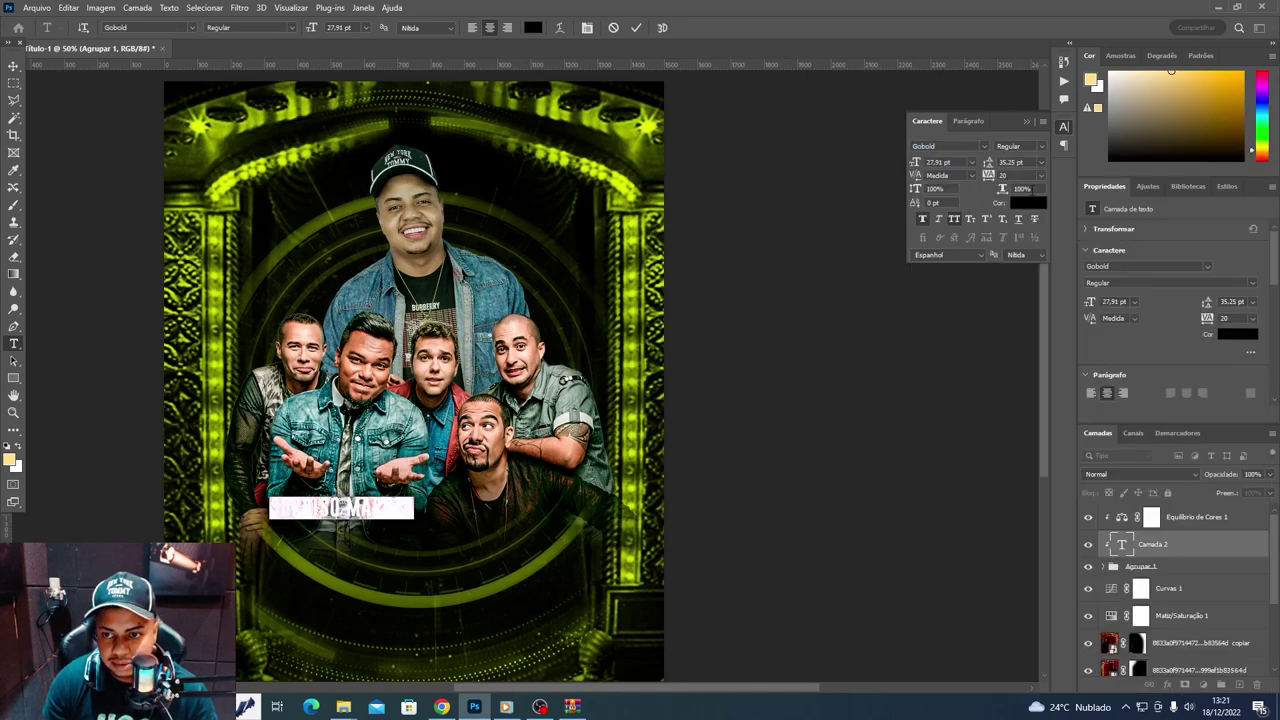
left_click(1029, 203)
left_click(874, 379)
left_click(1185, 372)
left_click(1160, 544)
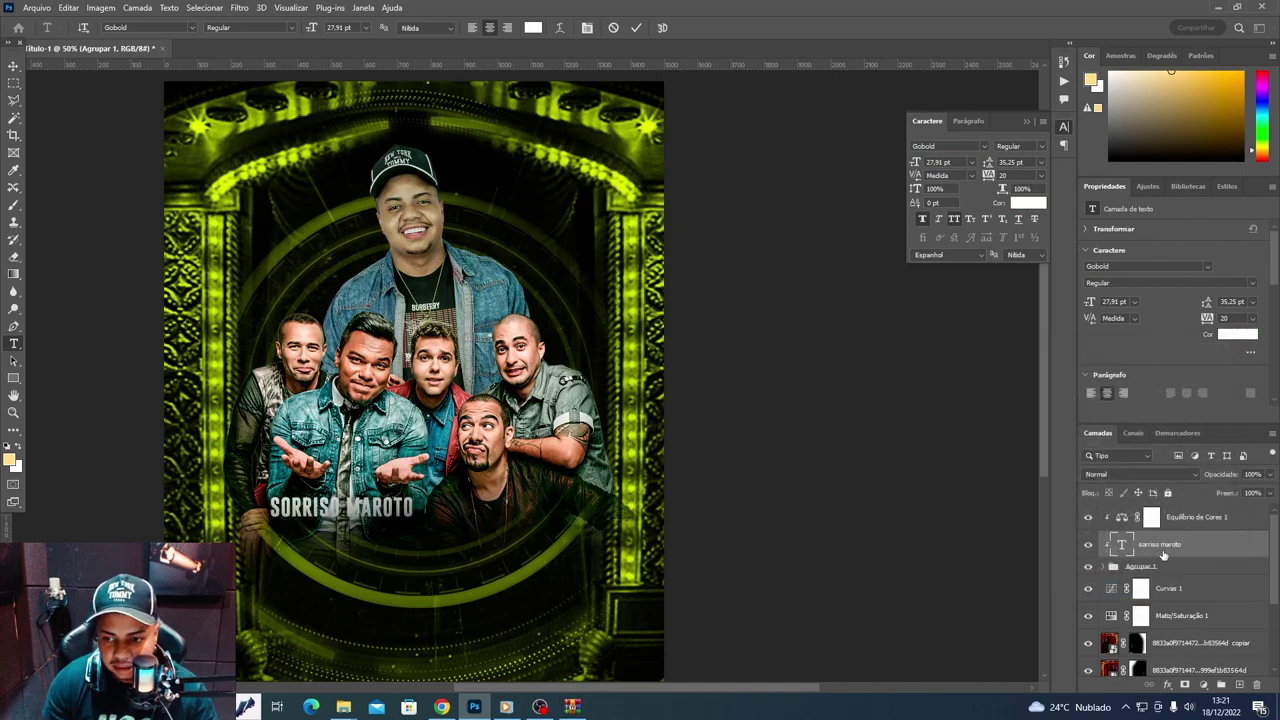
- Move the title layer above Equilíbrio de Cores 1, then delete it
right_click(1203, 542)
key("Escape")
left_click_drag(1188, 546, 1185, 521)
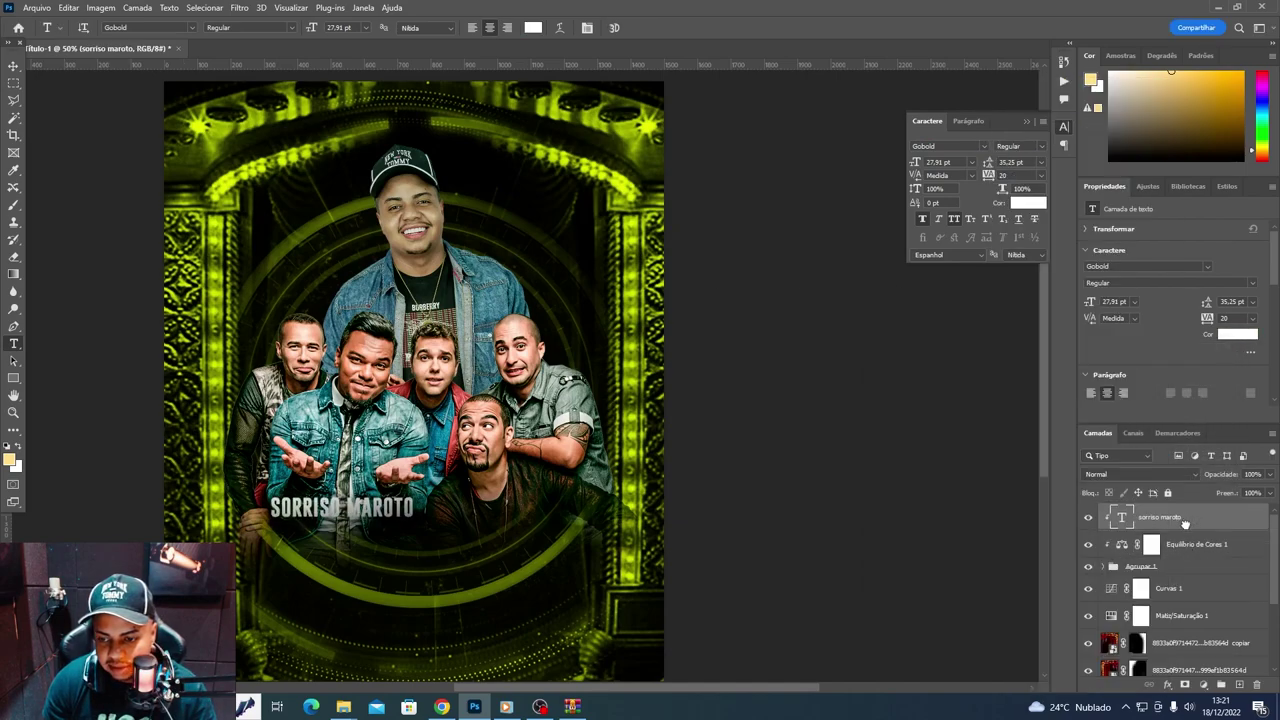
right_click(1165, 534)
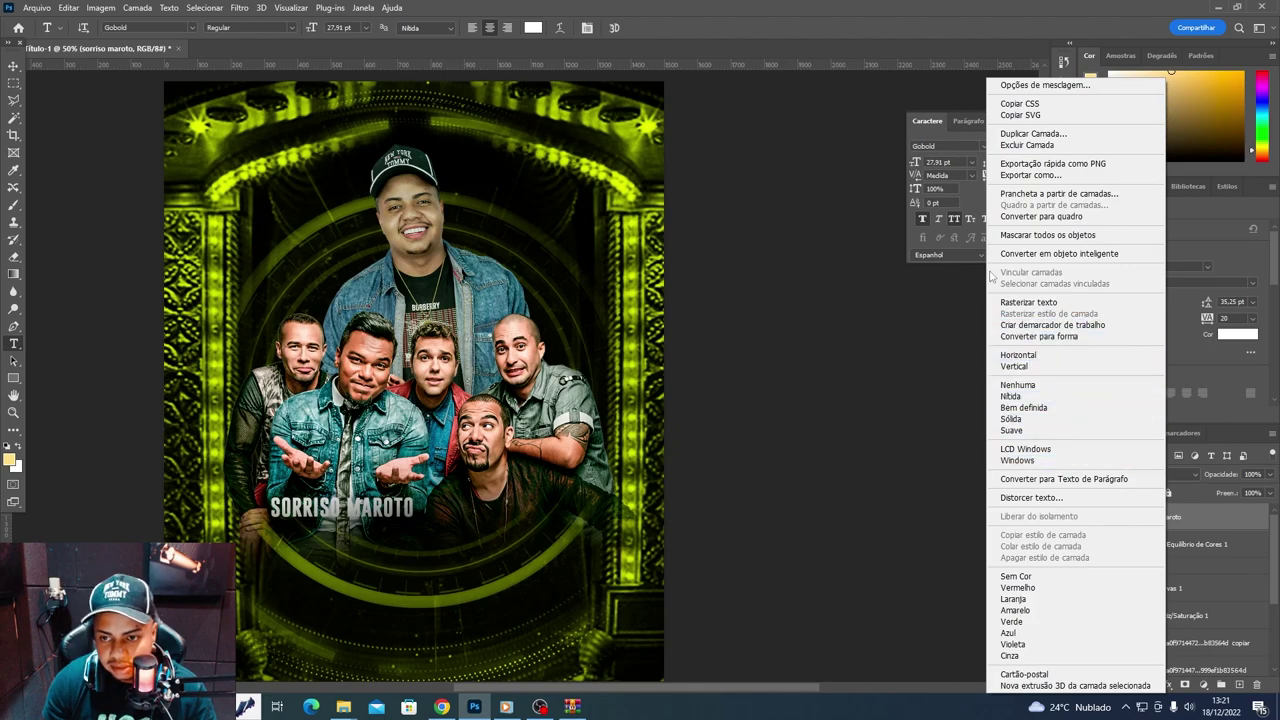
key("Escape")
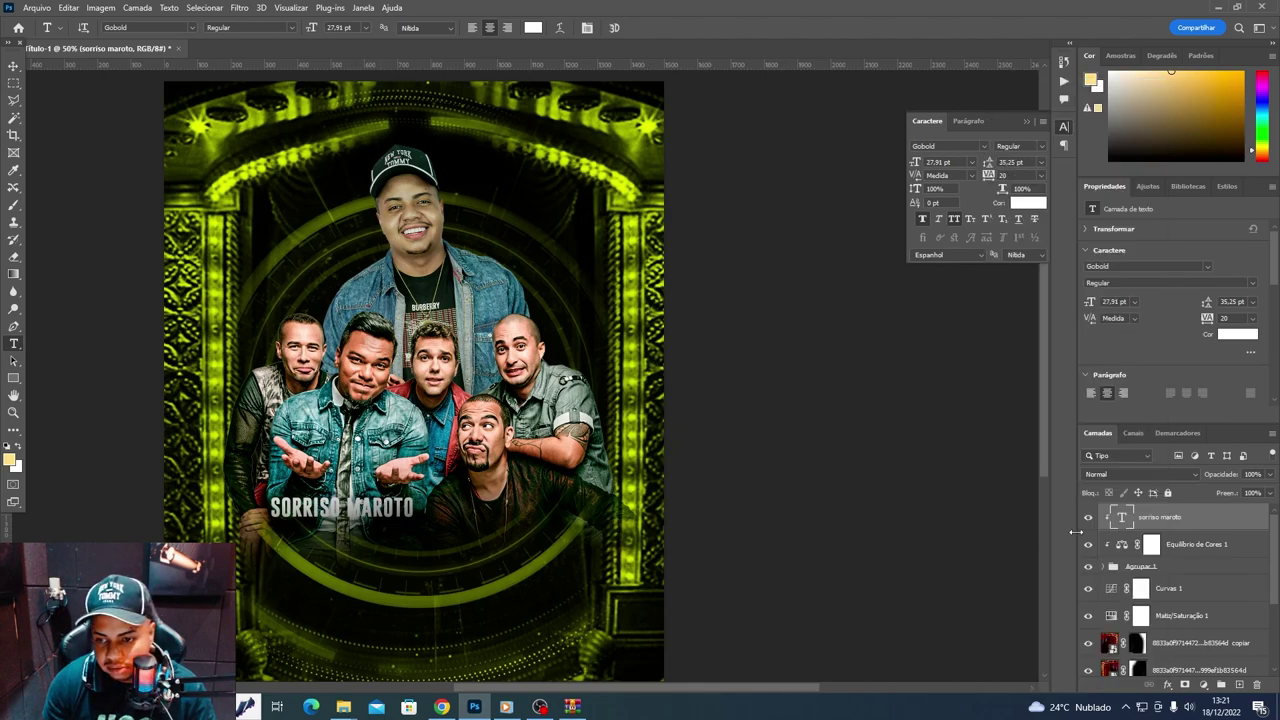
right_click(1194, 514)
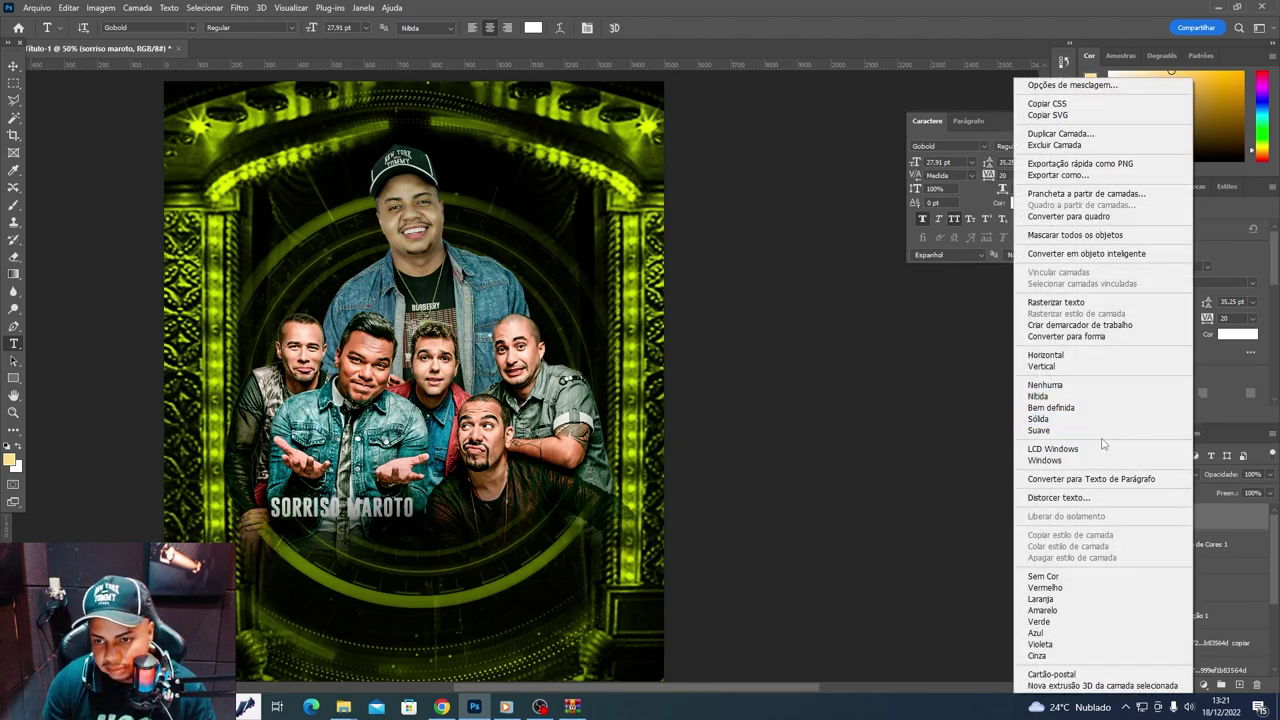
key("Escape")
key("v")
left_click(1229, 530)
- Retype the 'SOBRISO MAROTO' title with -25 tracking
key("t")
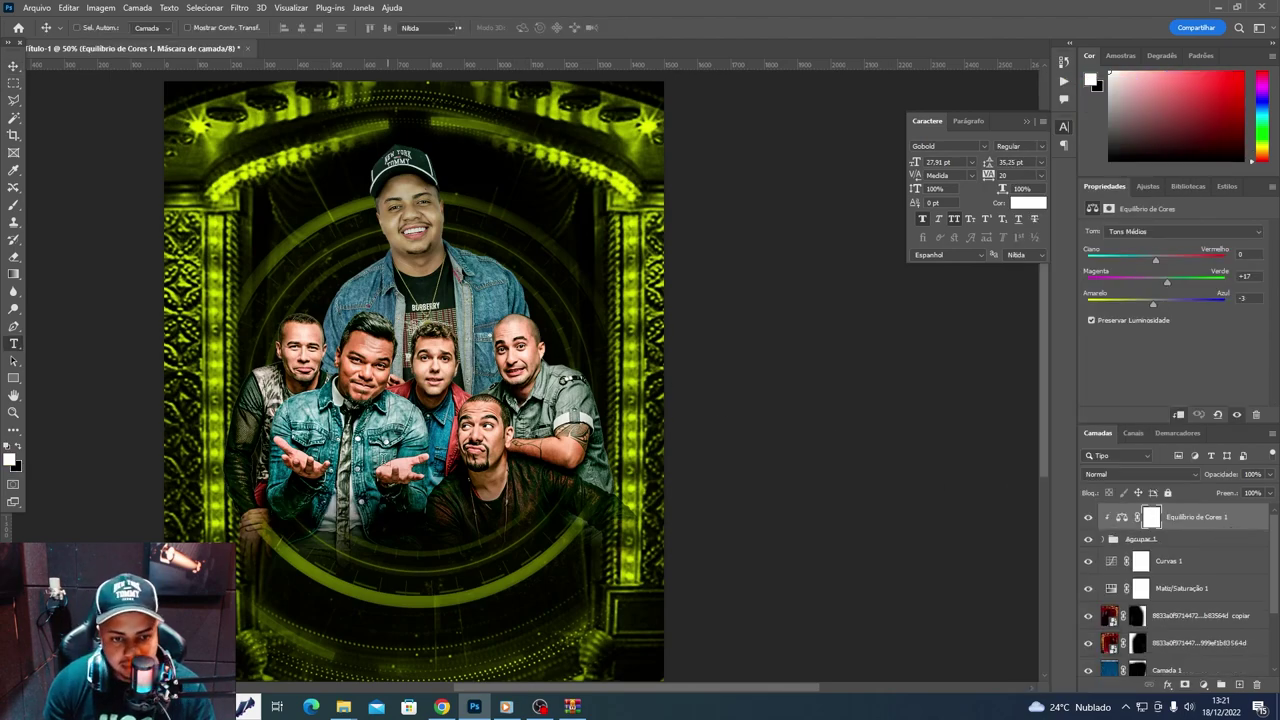
left_click(380, 468)
type("SOBRISO")
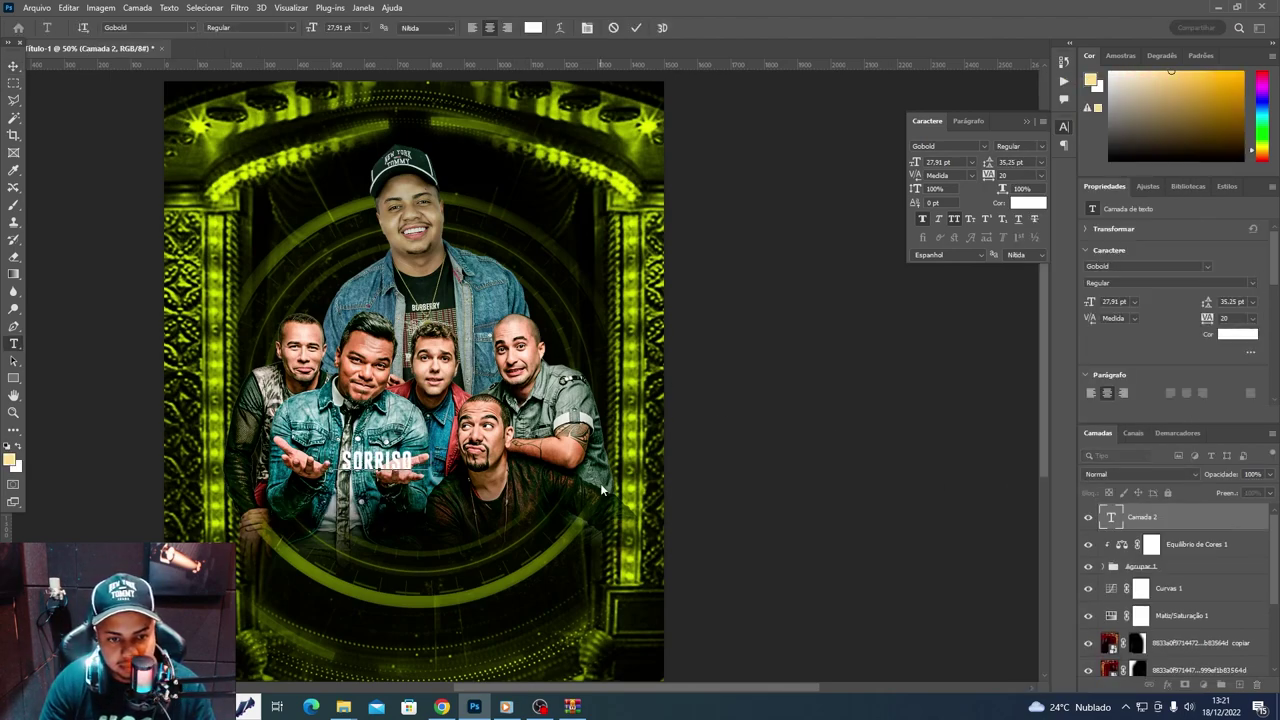
type(" MAROTO")
key("ctrl+a")
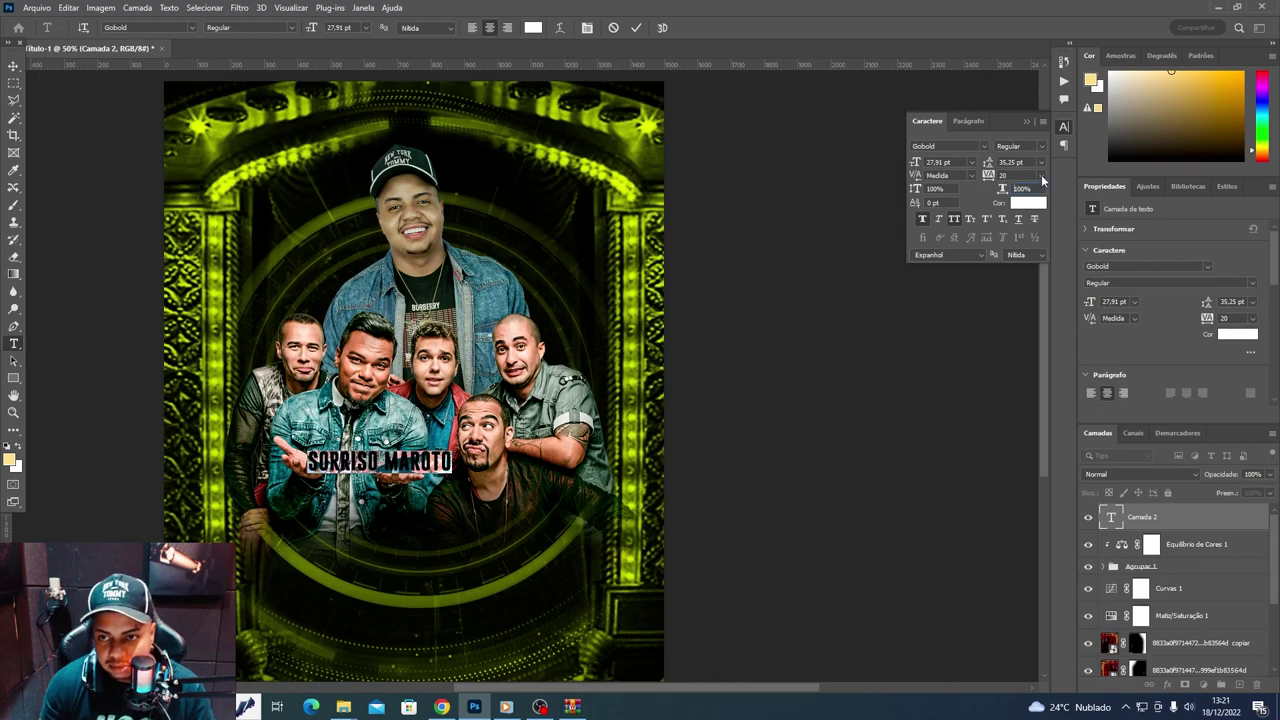
left_click(1041, 176)
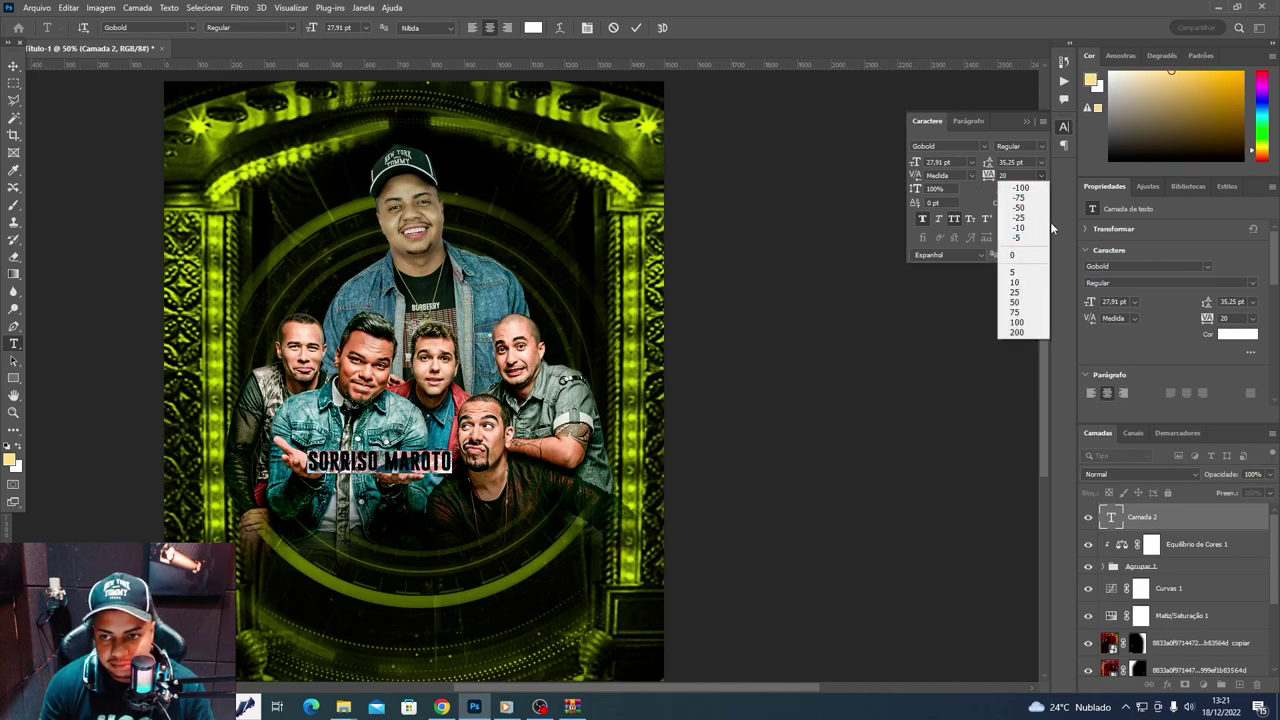
left_click(1019, 217)
left_click(13, 65)
- Scale the title up to about 68 pt and place it below the group photo
key("ctrl+t")
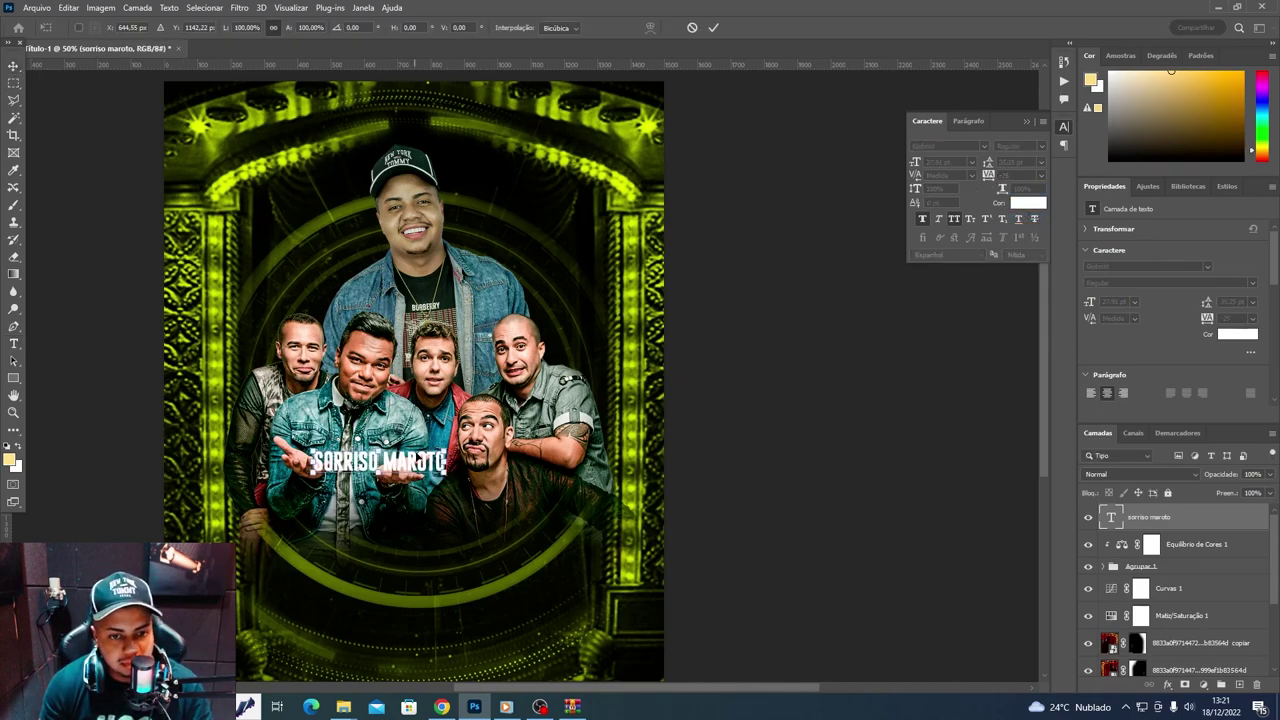
left_click_drag(448, 478, 617, 487)
left_click_drag(540, 460, 494, 528)
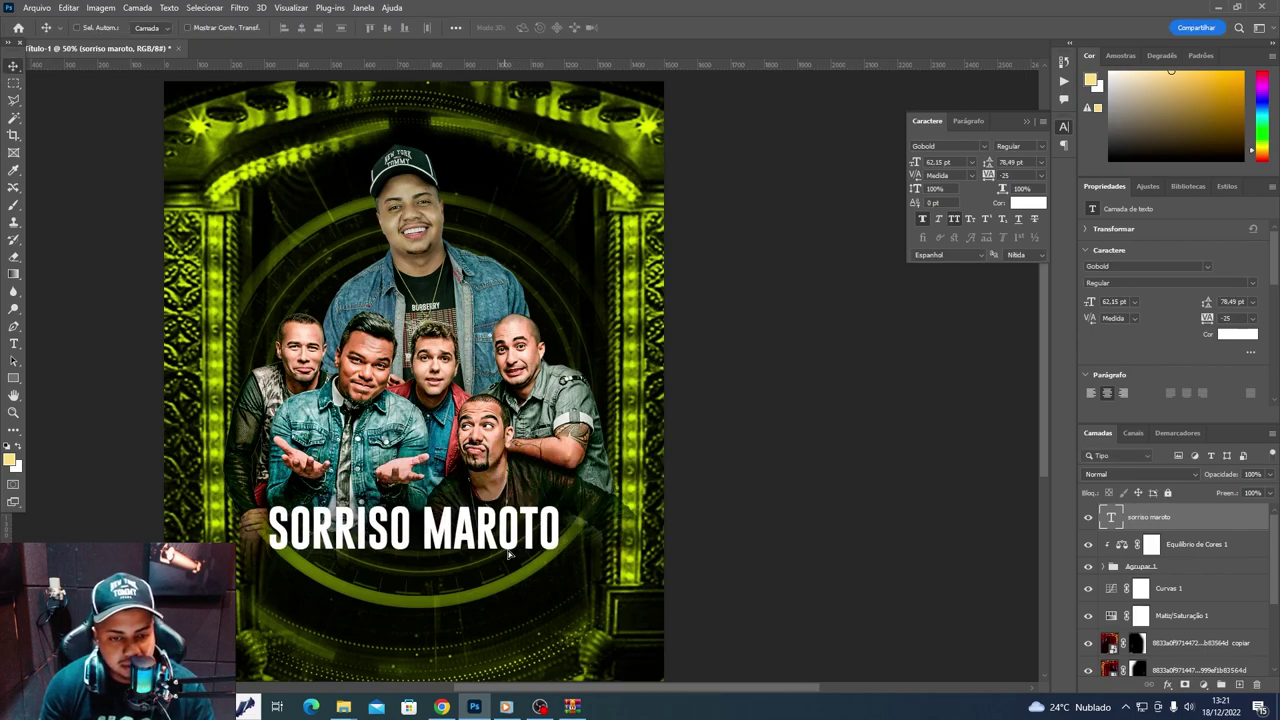
left_click_drag(571, 555, 608, 575)
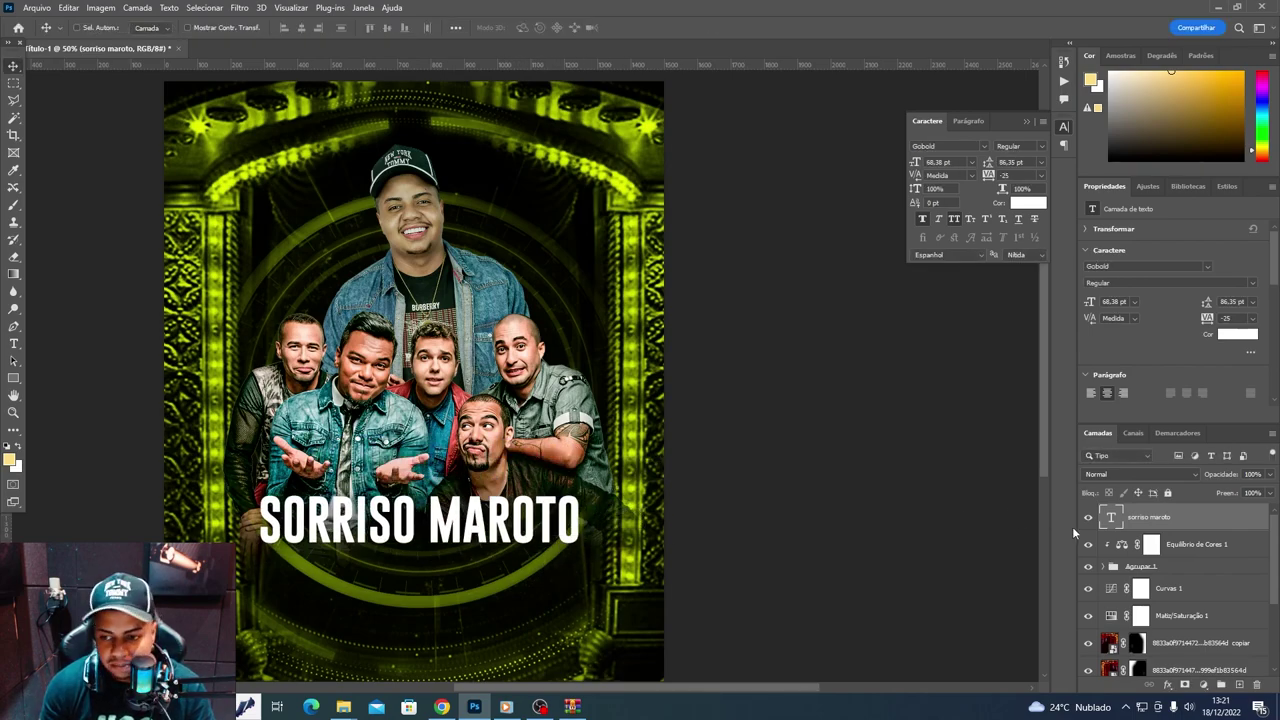
key("Return")
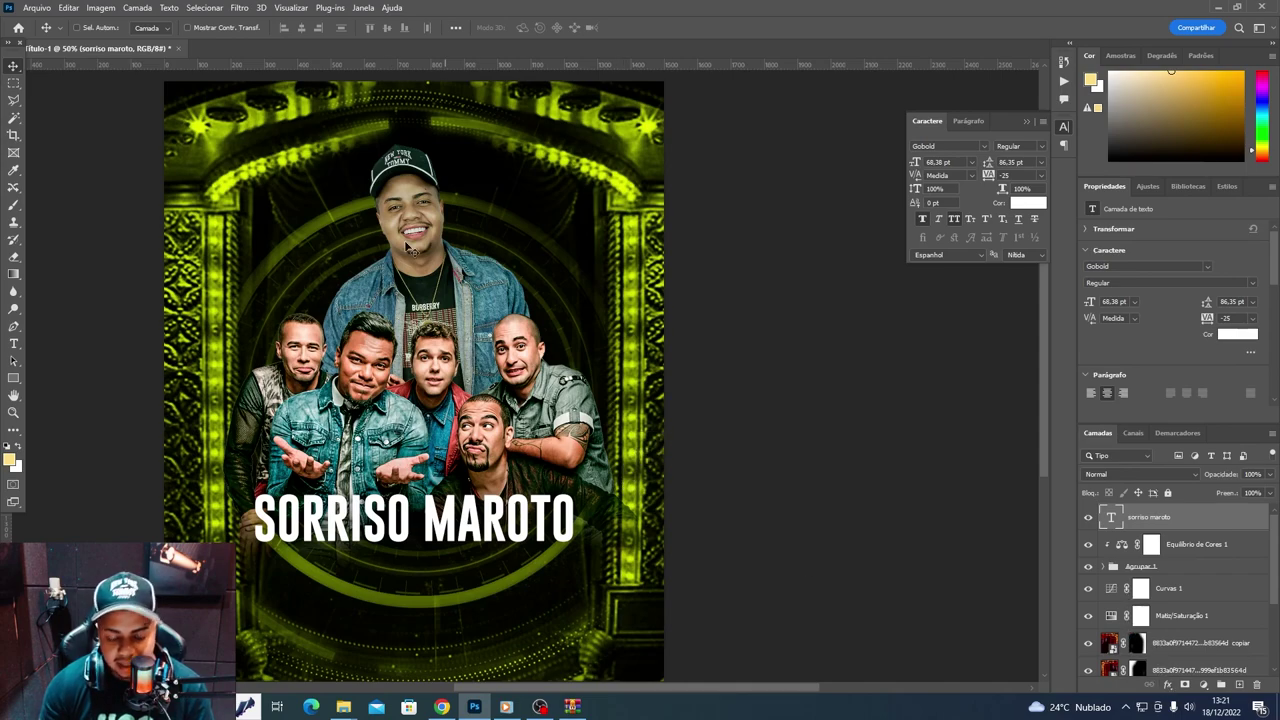
- Tighten the title's tracking to -85
key("ctrl+plus")
scroll(408, 247, "down", 2)
key("t")
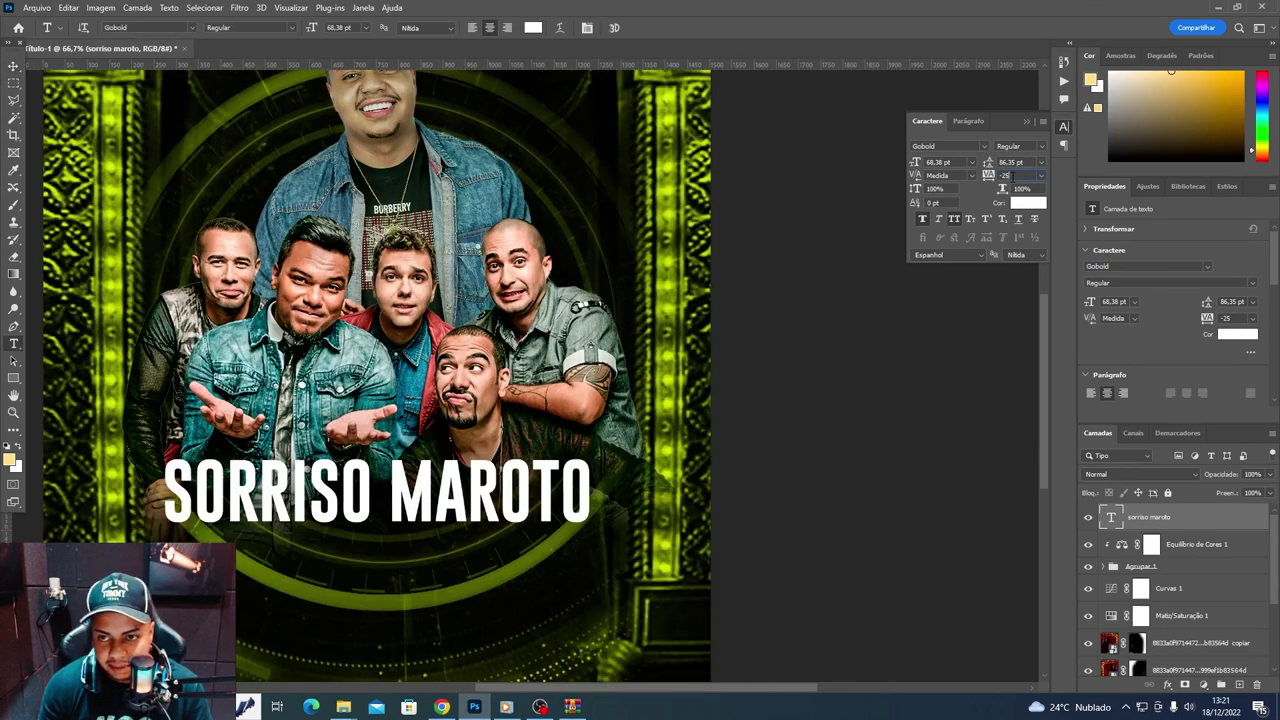
type("-65-85")
key("Return")
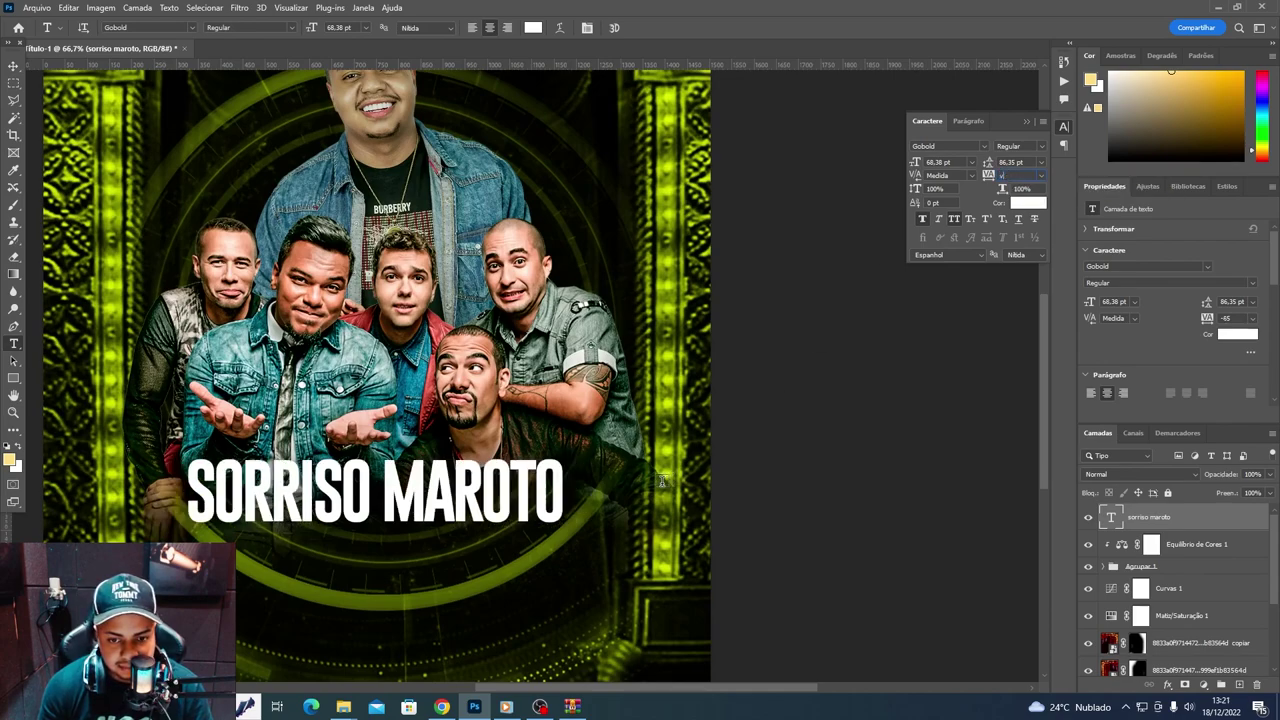
left_click(1176, 692)
- Add a Gradient Overlay effect to the title and open its Gradient Editor
key("Return")
left_click(1167, 684)
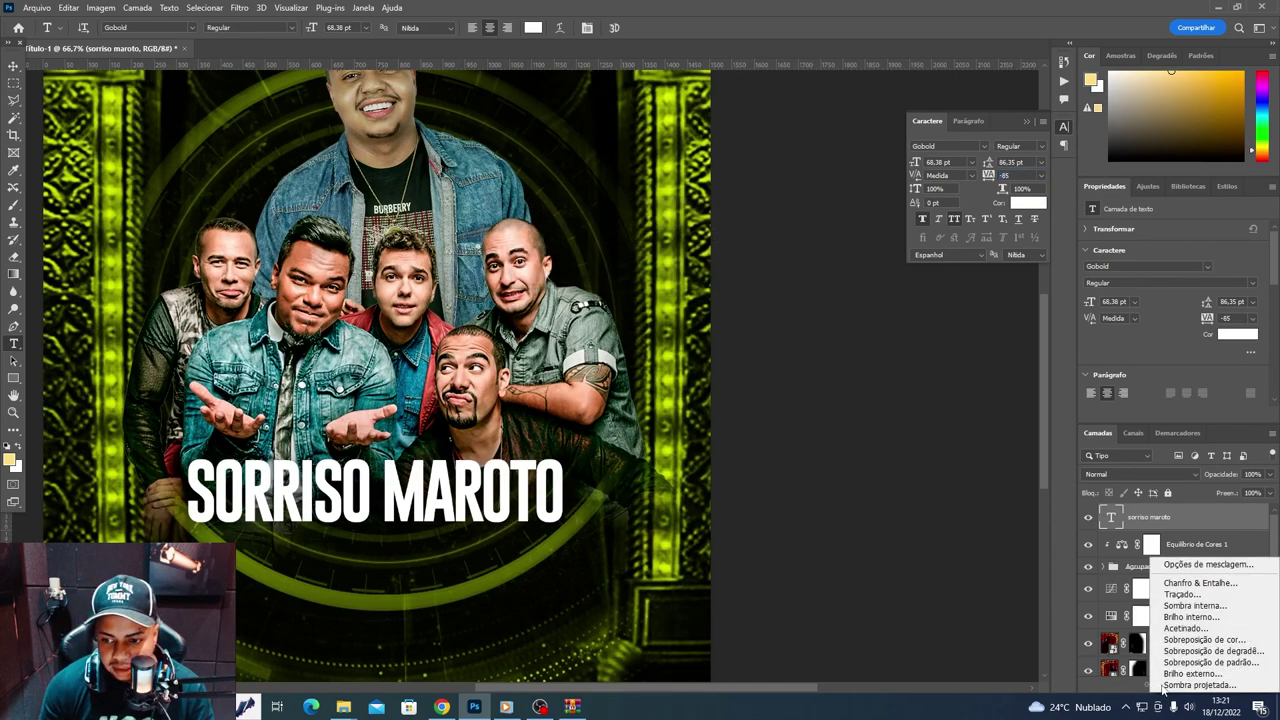
left_click(1147, 684)
left_click(1147, 684)
left_click(1235, 649)
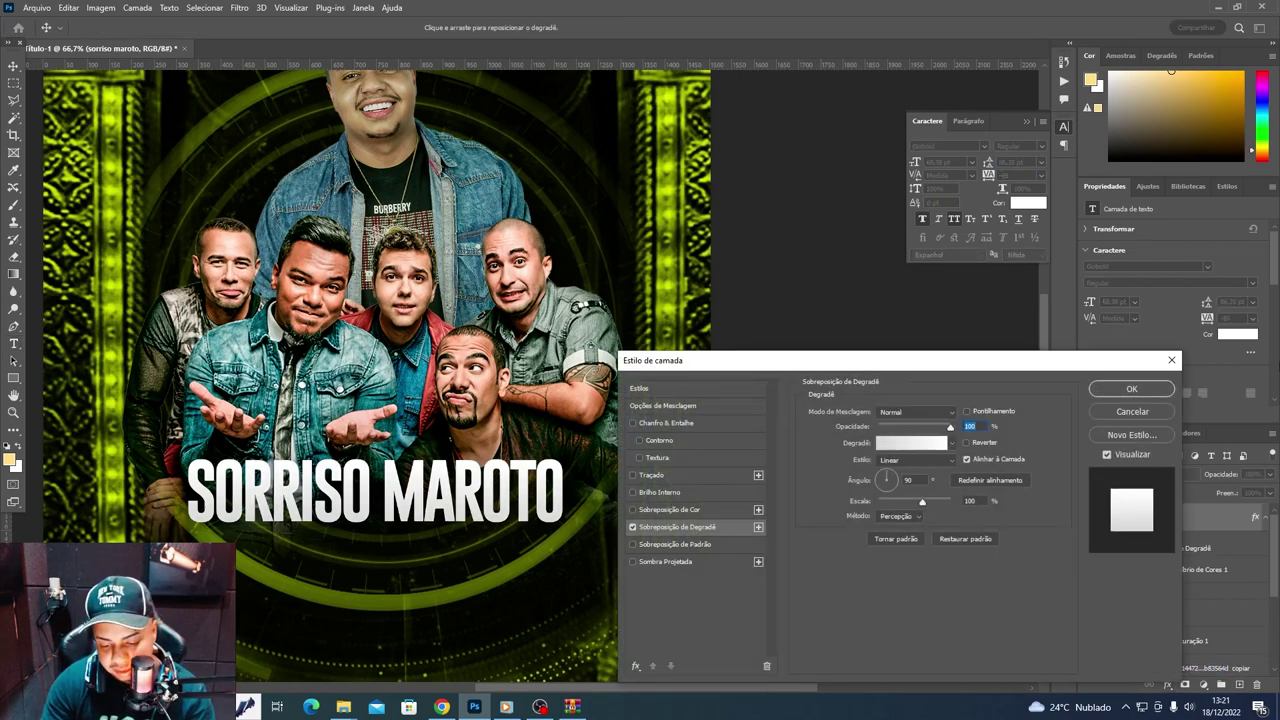
left_click(911, 442)
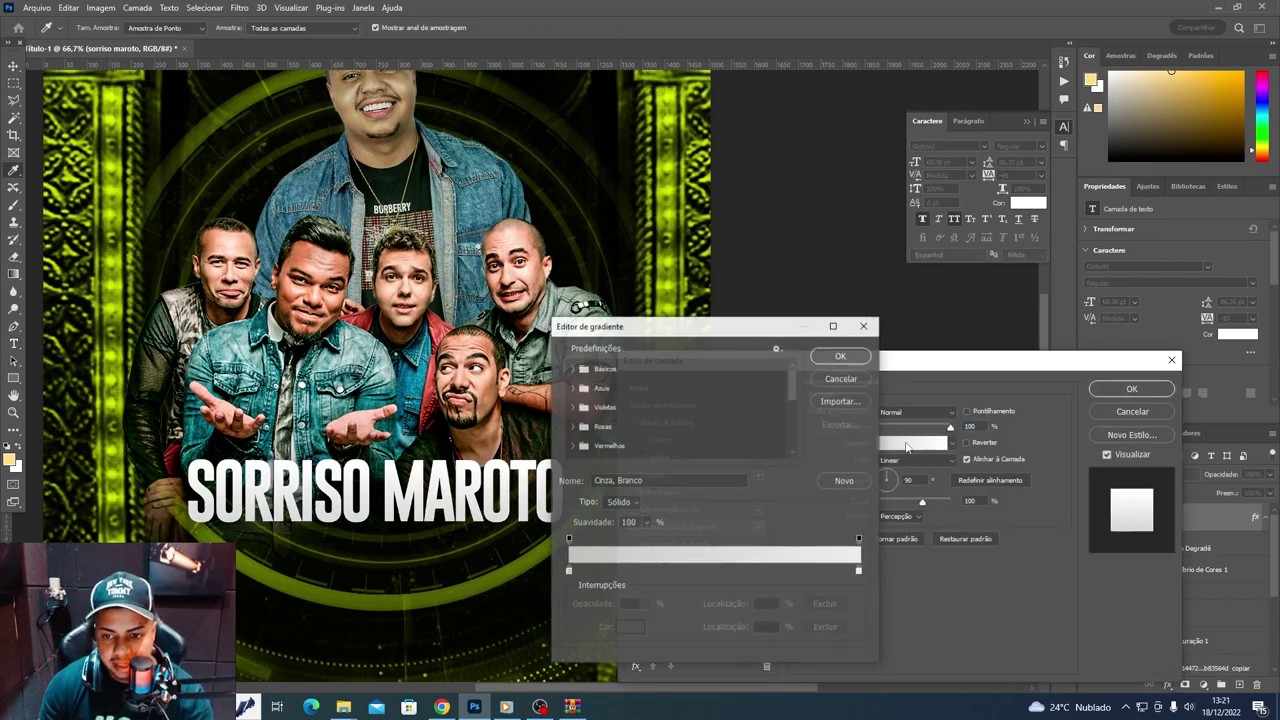
double_click(859, 571)
key("Return")
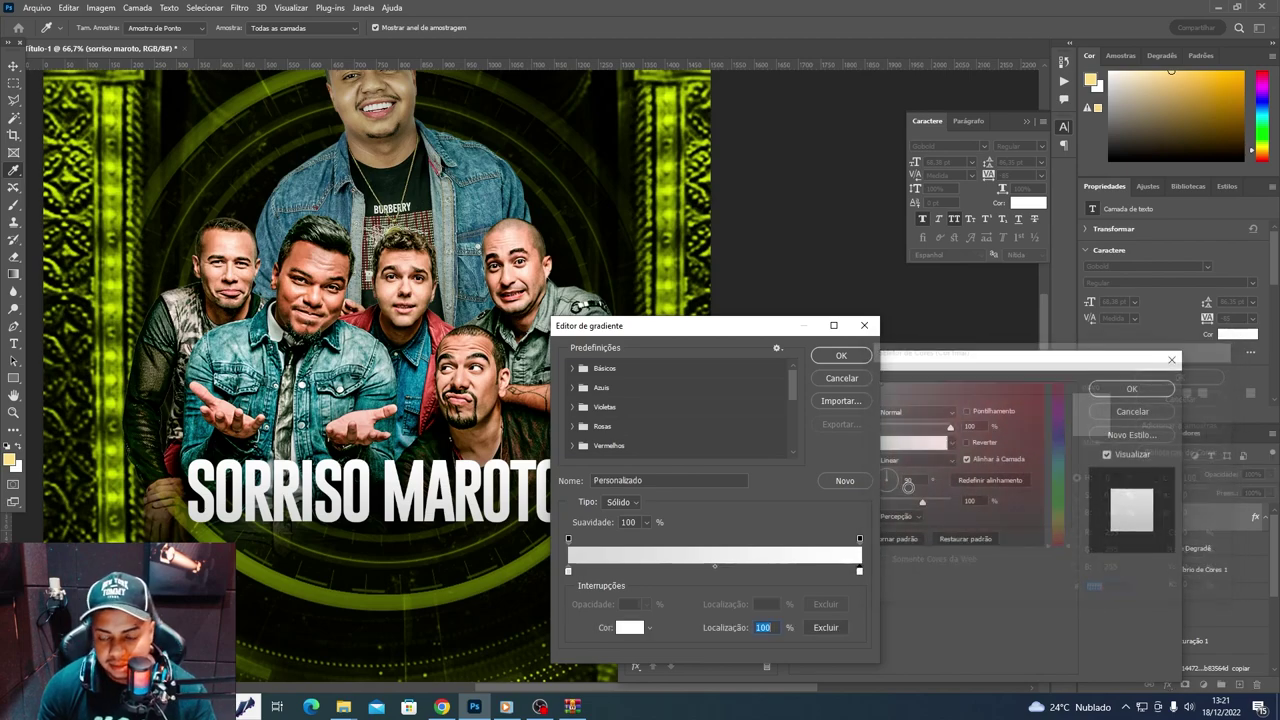
key("Return")
- Try a bright lime green on the gradient's right end stop
left_click(911, 442)
double_click(859, 571)
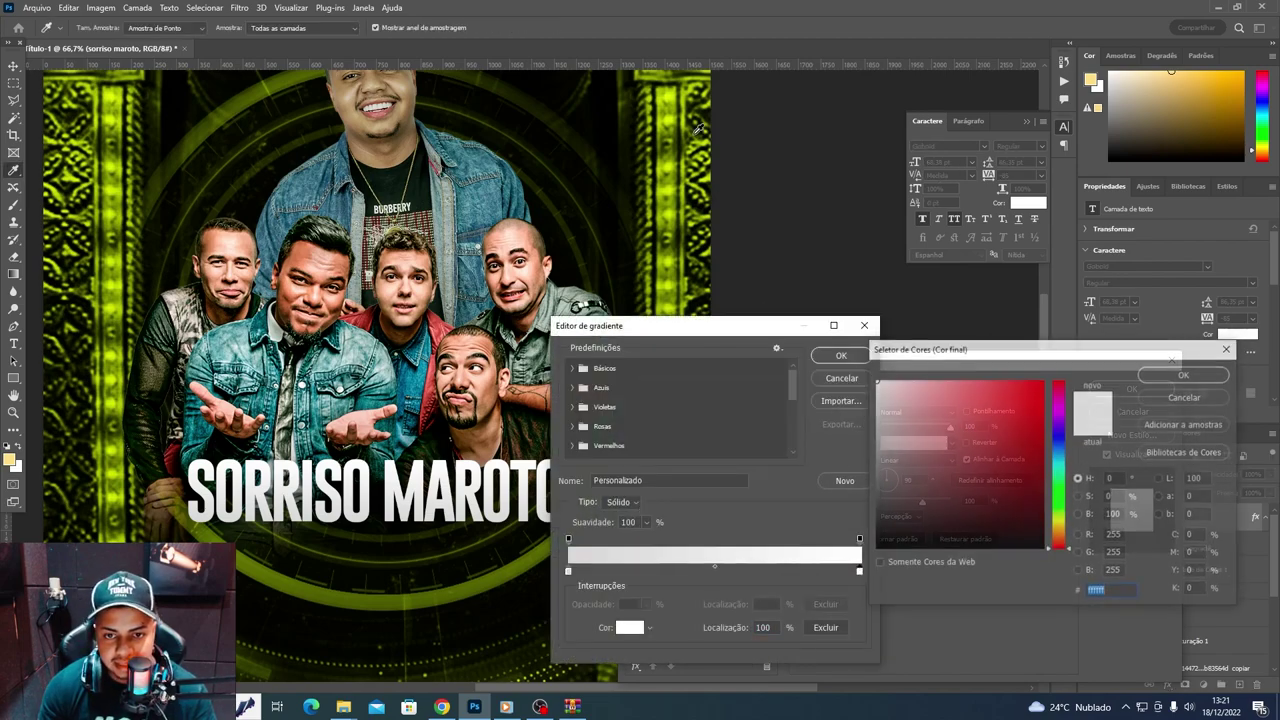
left_click(672, 172)
left_click(672, 172)
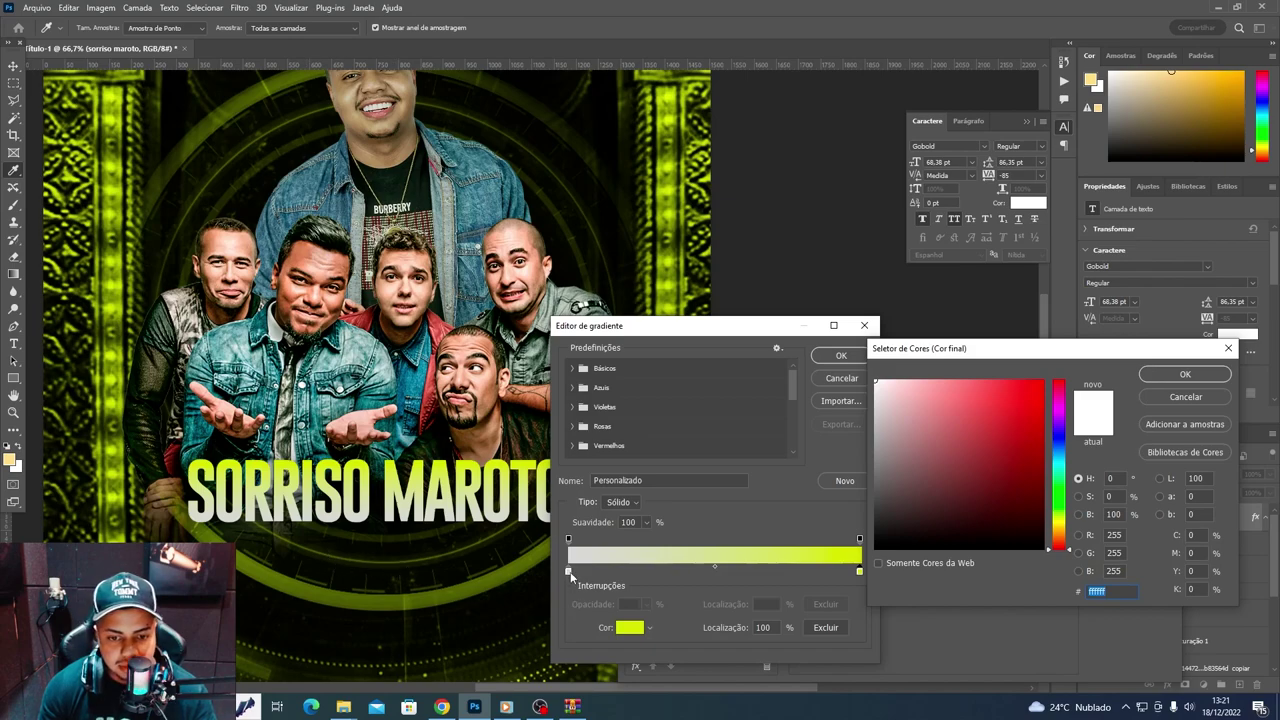
left_click(1207, 379)
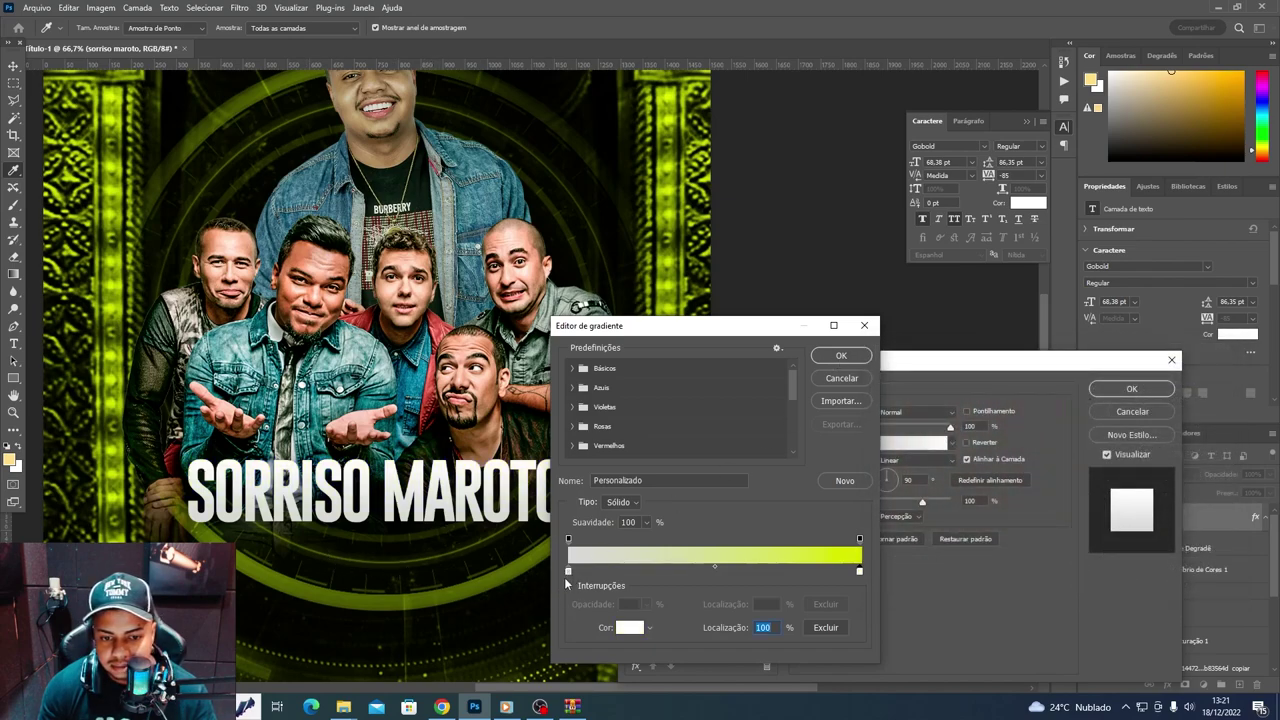
- Set the gradient stops to olive #545e00 and yellow-green bfcd00, and apply
double_click(568, 572)
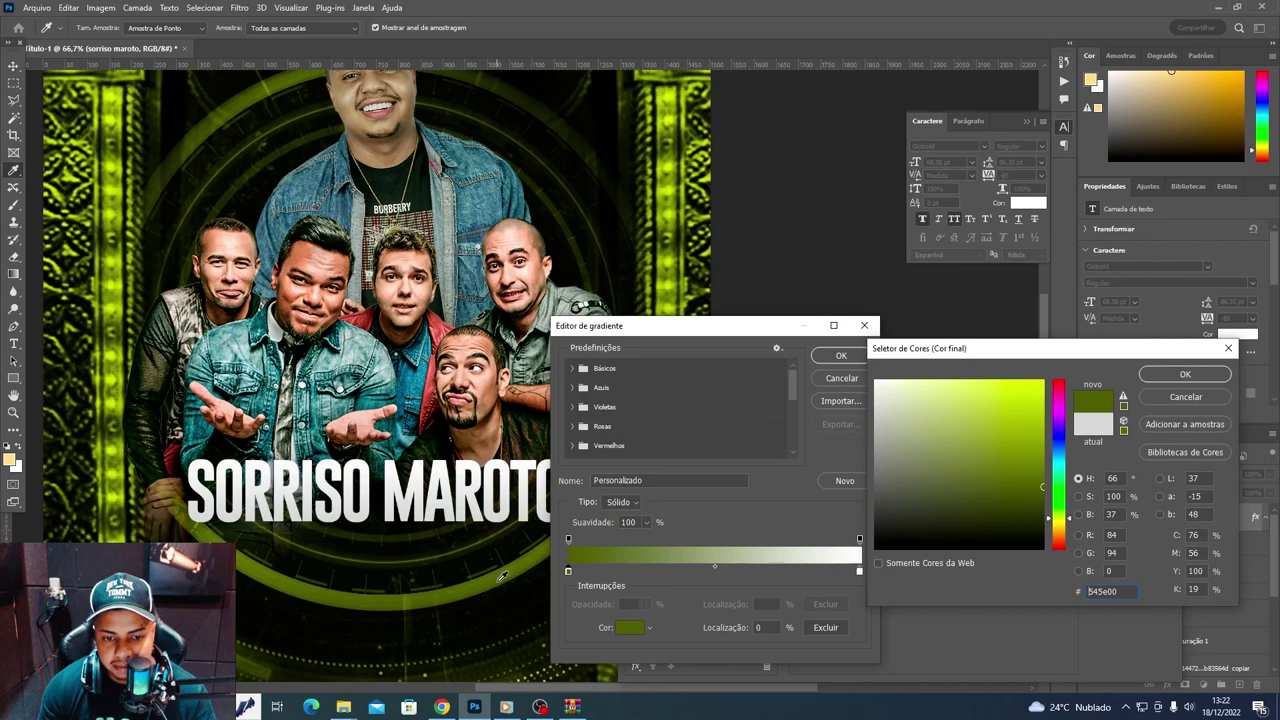
key("Return")
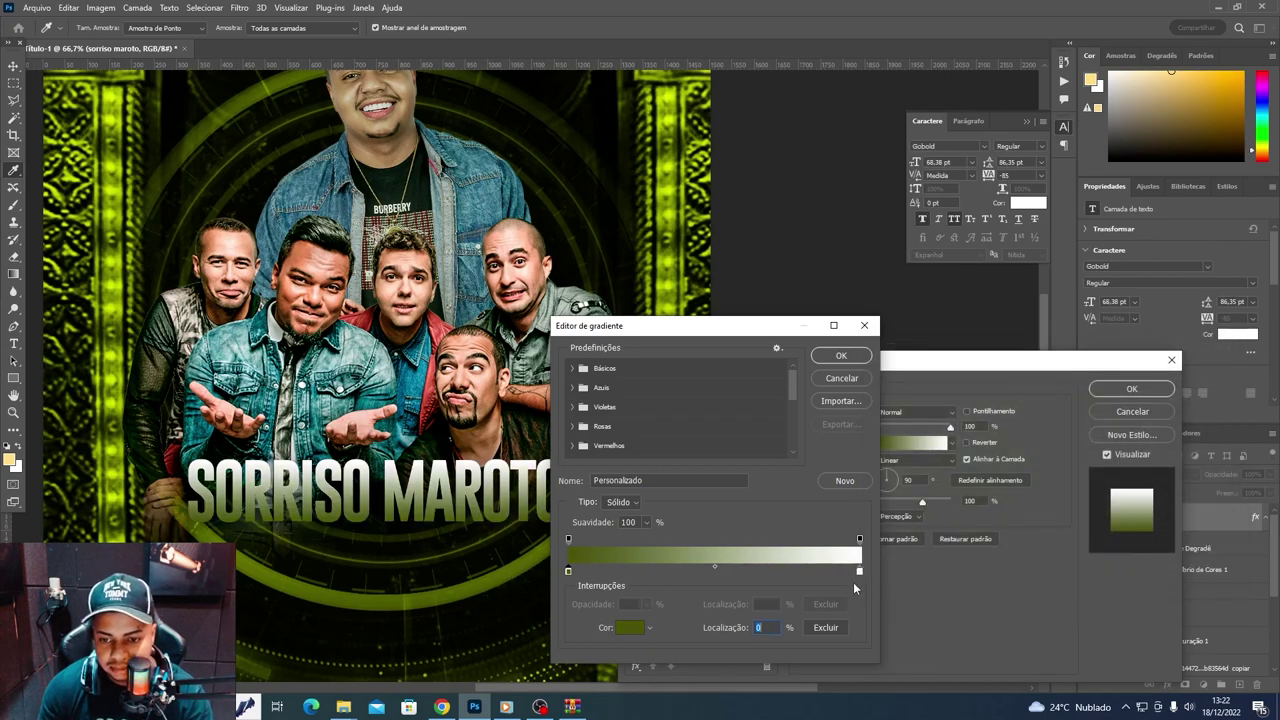
double_click(860, 572)
type("bfcd00")
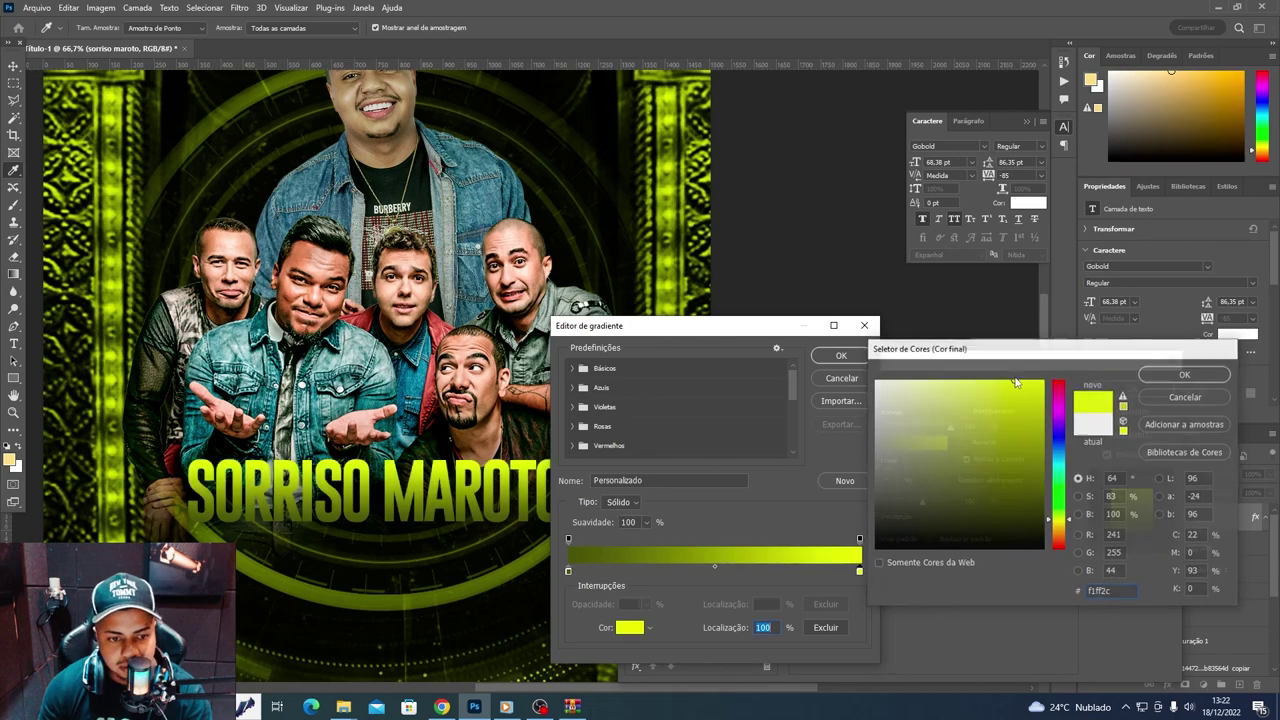
key("Return")
key("Return")
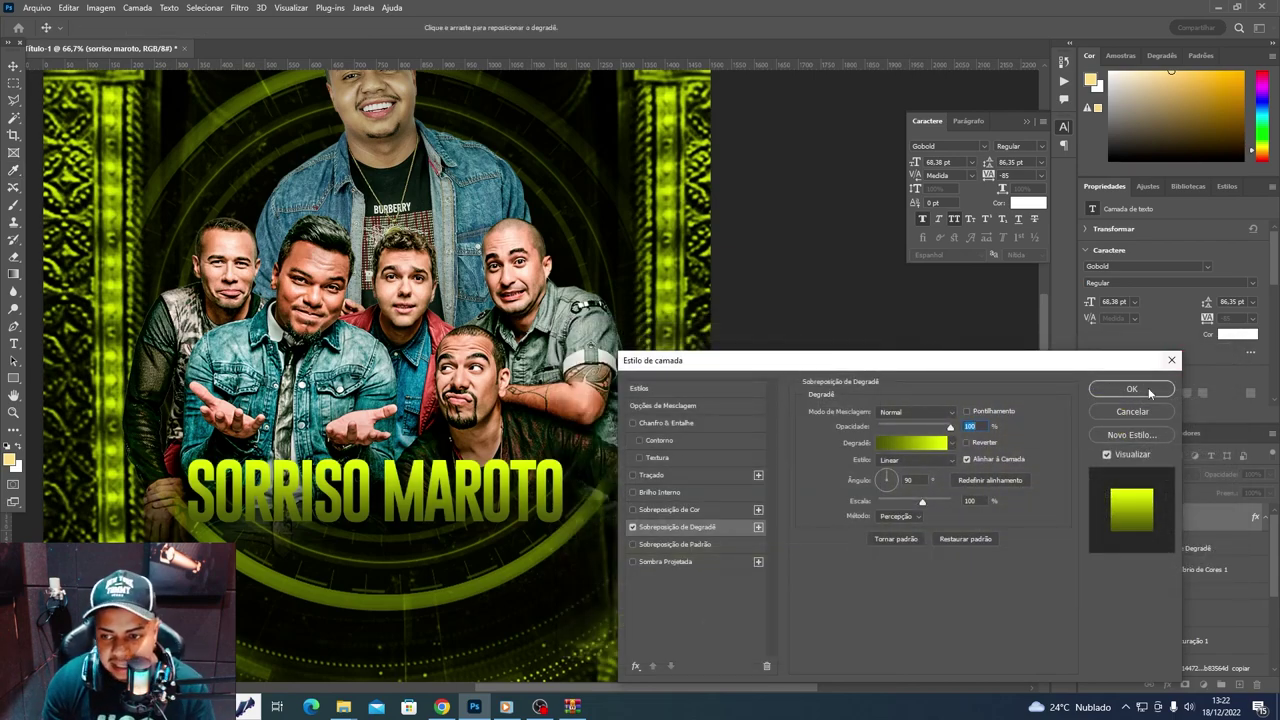
left_click(1131, 389)
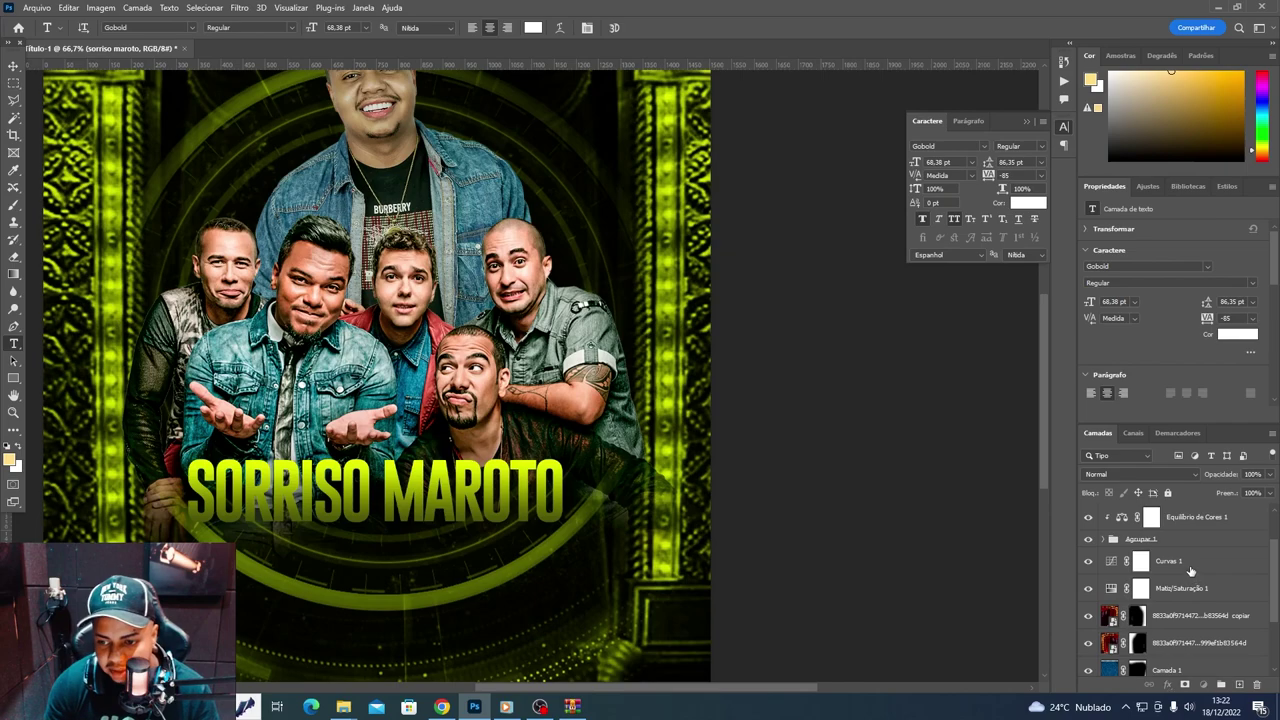
- Lower Matiz/Saturação 1 lightness to -74, darkening the green frame and background
left_click(1140, 561)
left_click(1140, 588)
left_click_drag(1137, 336, 1109, 336)
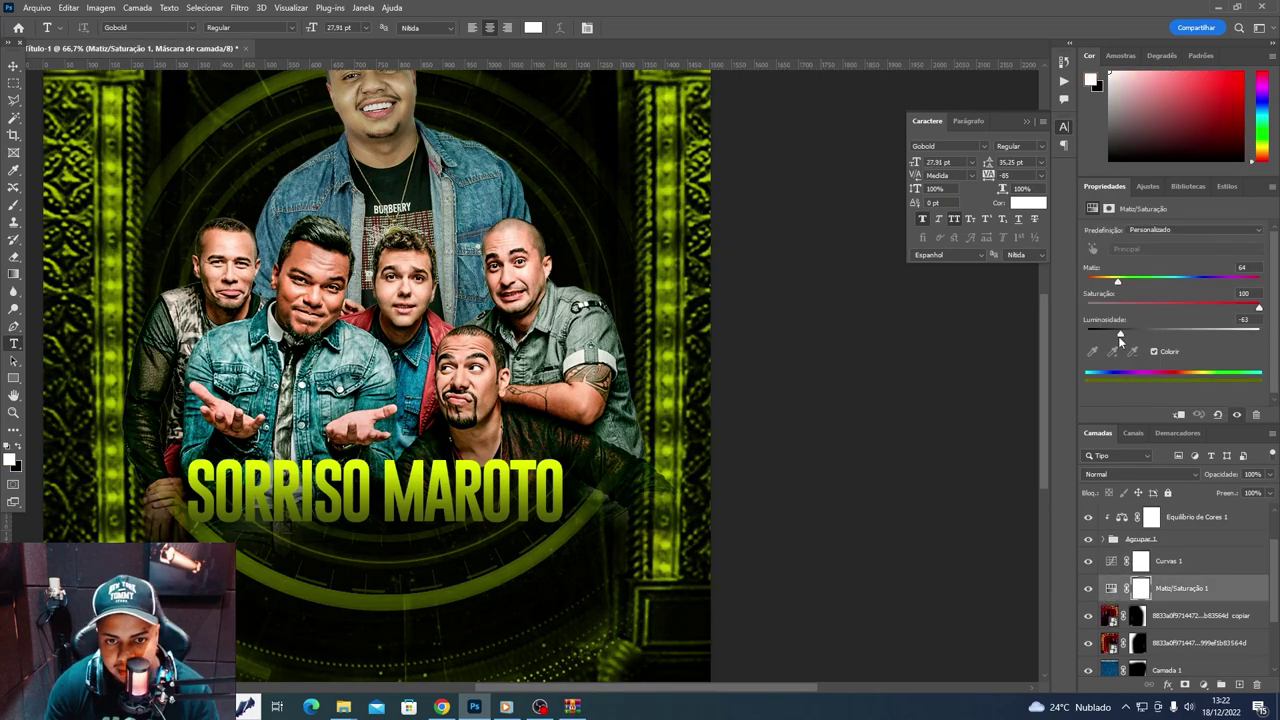
scroll(376, 375, "up", 1)
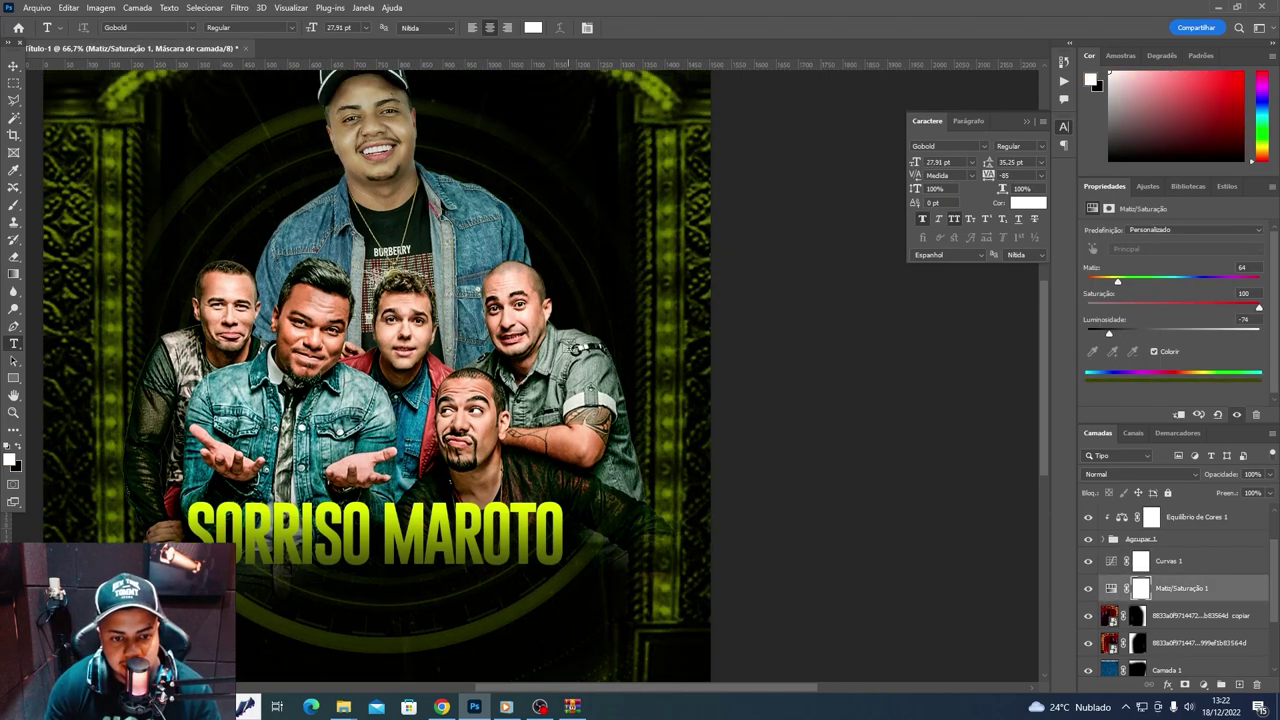
scroll(765, 564, "up", 1)
scroll(1230, 570, "up", 1)
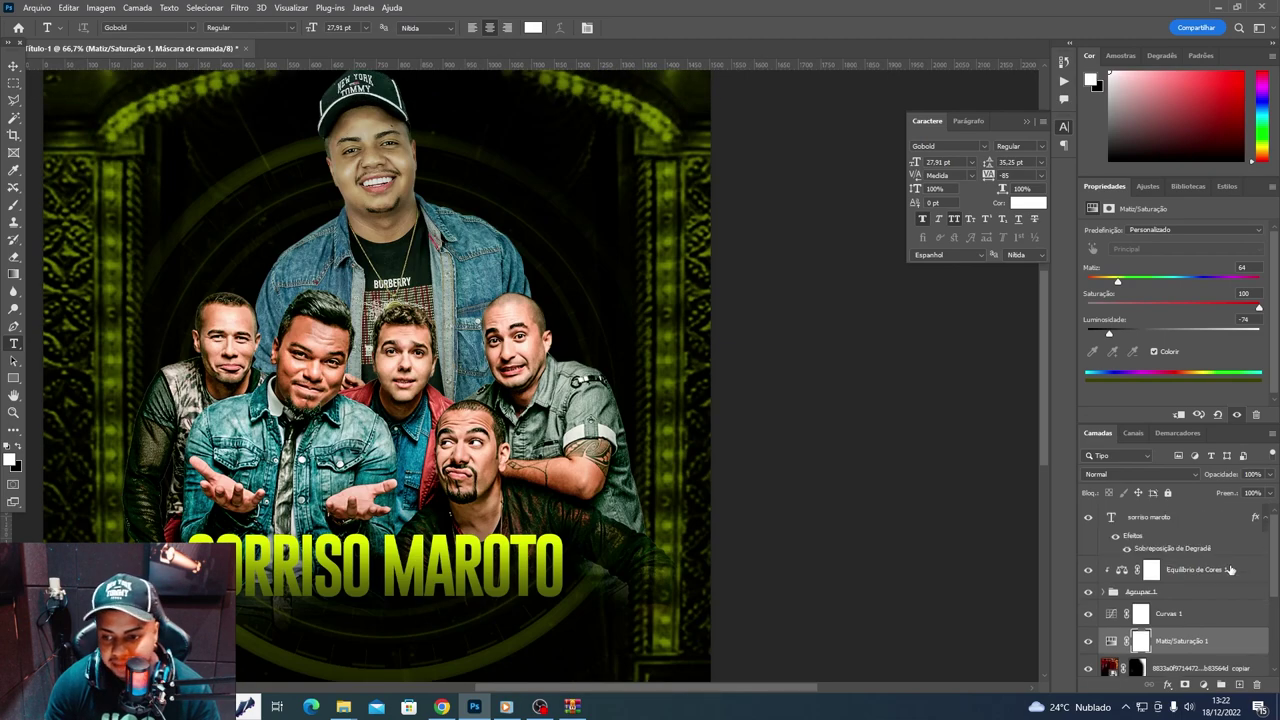
scroll(480, 438, "down", 2)
- Reopen the title's gradient overlay and add a bright yellow-green stop at 27%
key("v")
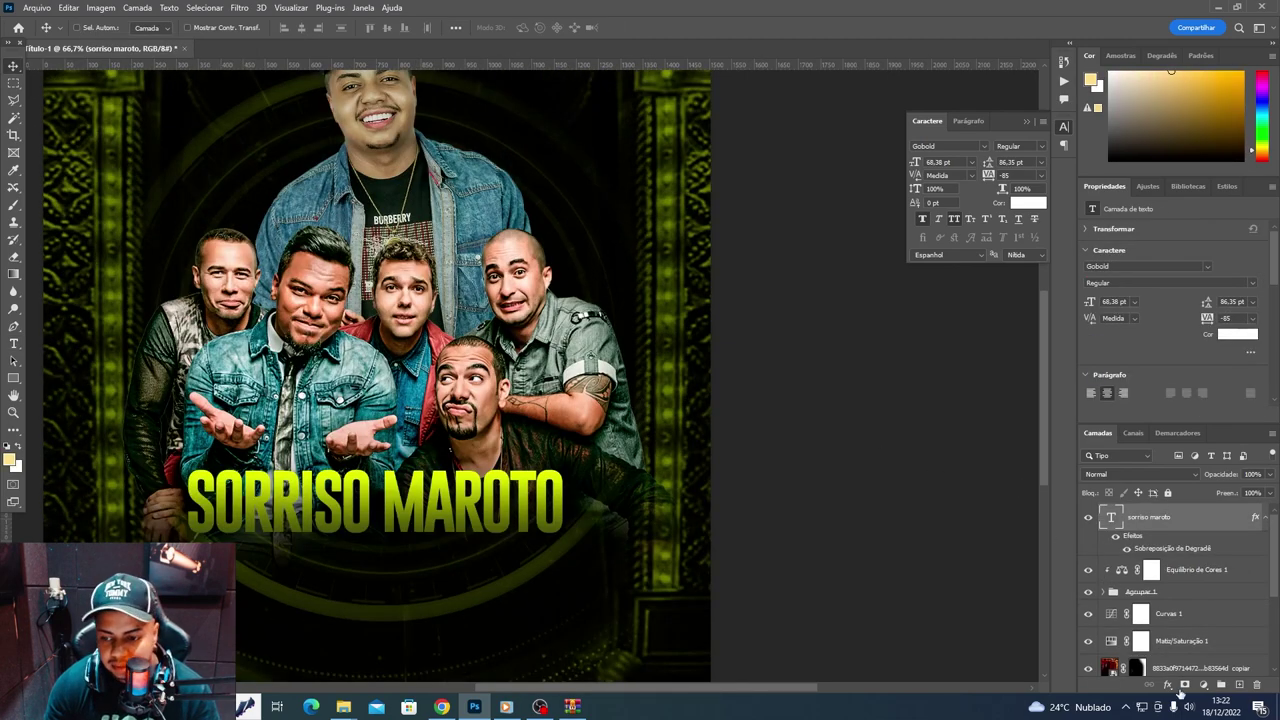
double_click(1184, 550)
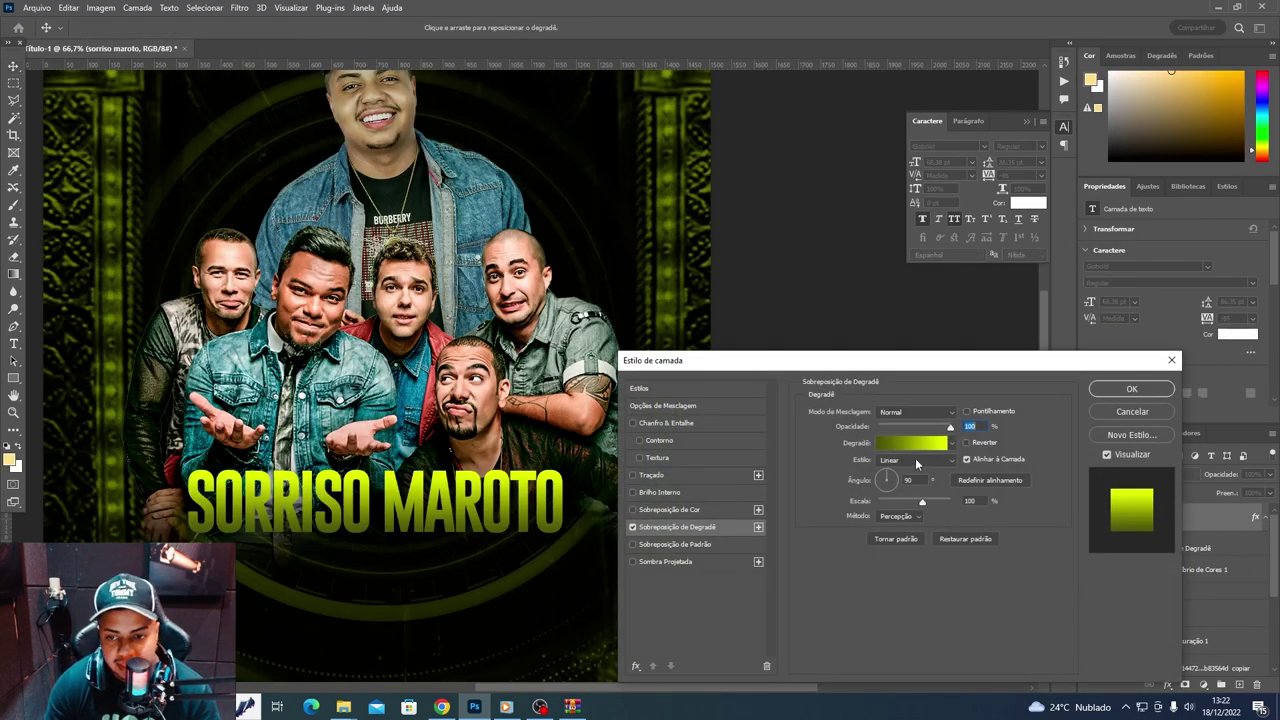
left_click(920, 443)
left_click(569, 570)
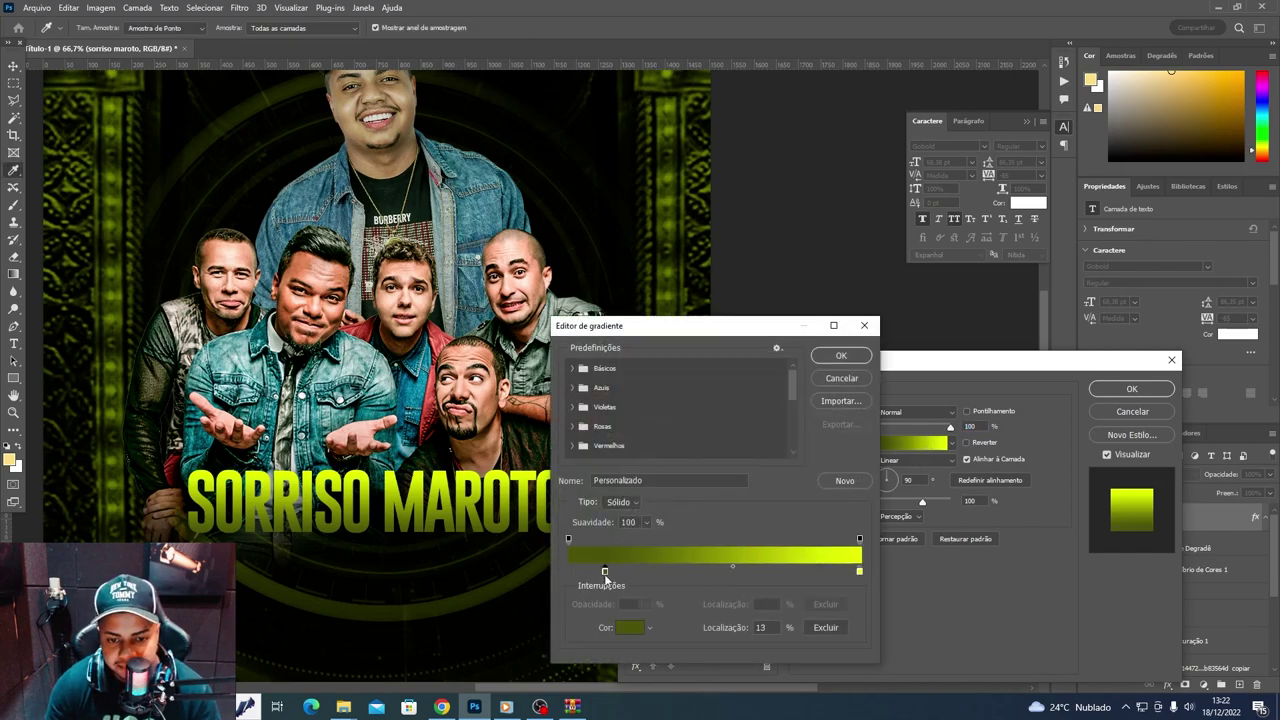
left_click(646, 573)
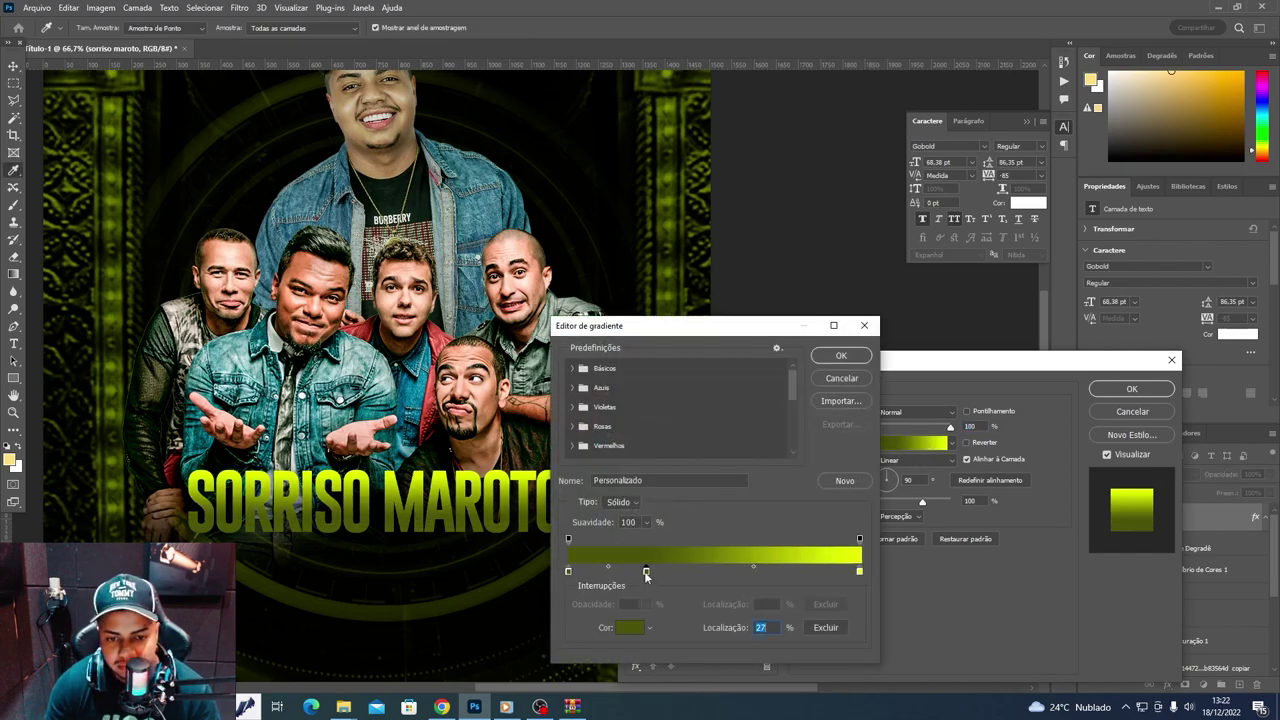
double_click(646, 573)
left_click_drag(988, 396, 998, 386)
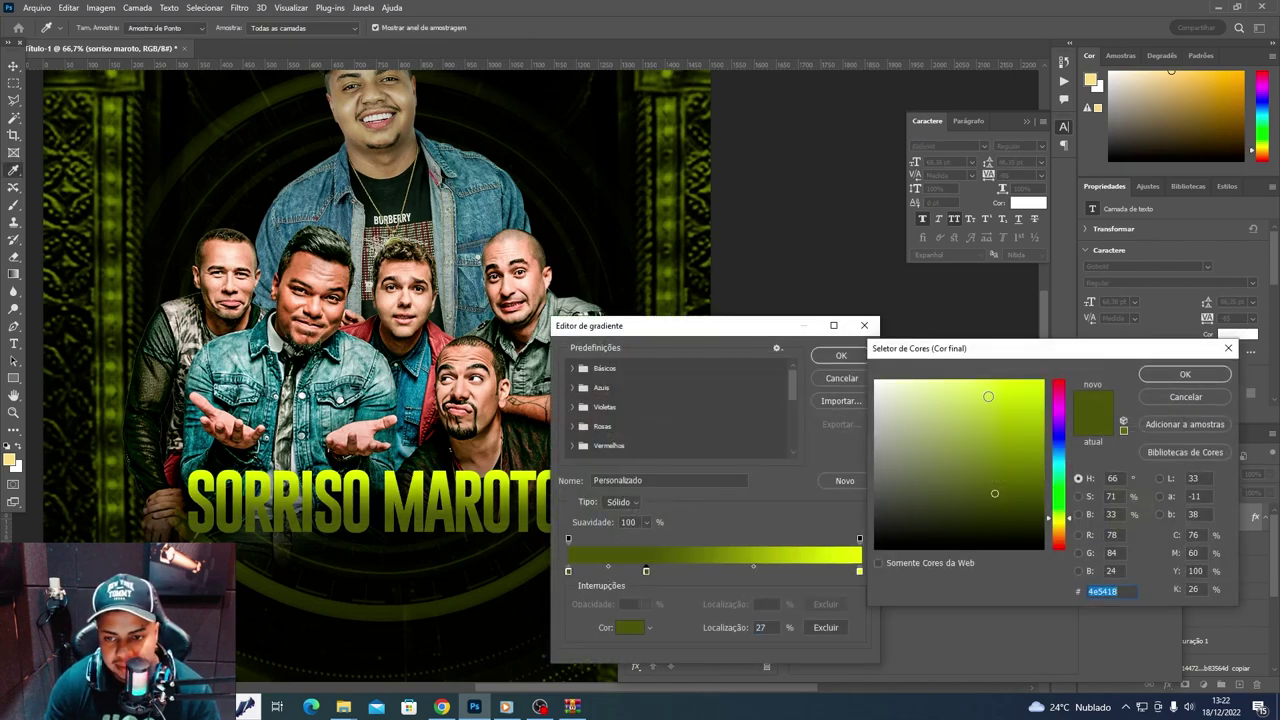
left_click(1163, 377)
- Add a deep olive colour stop near the gradient's right end
left_click(567, 571)
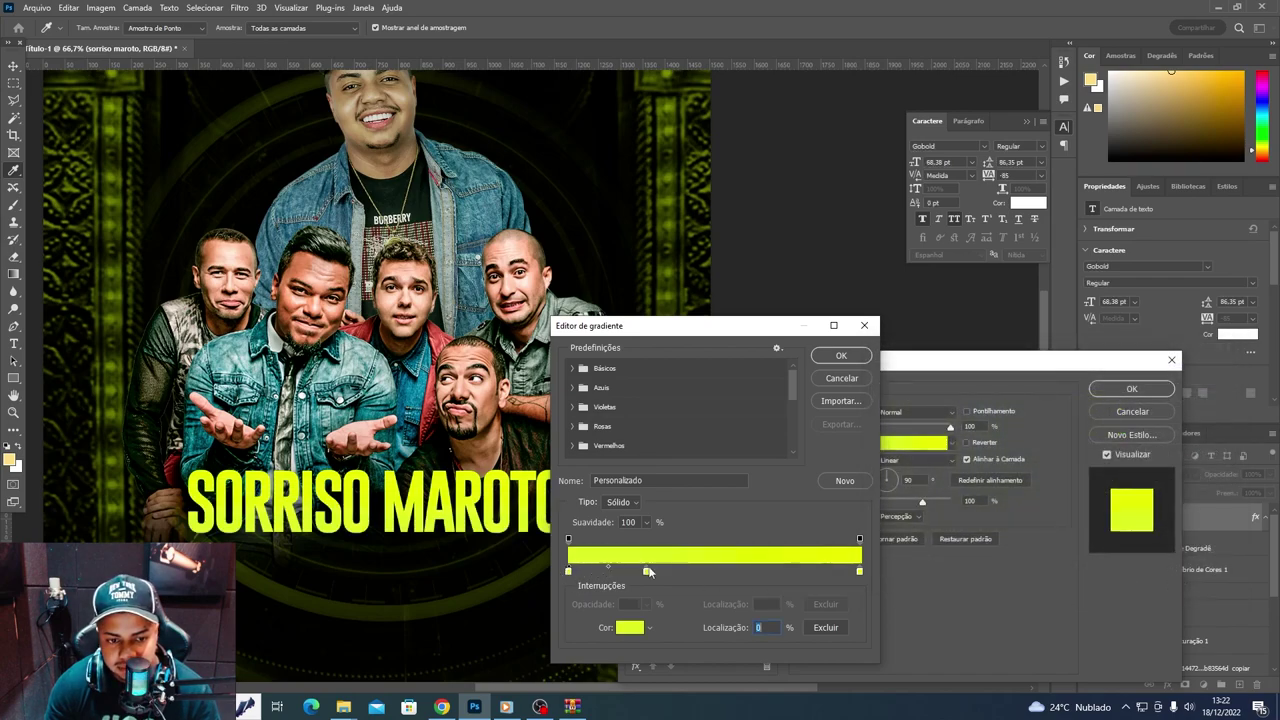
mouse_move(569, 573)
left_mouse_down()
mouse_move(830, 573)
mouse_move(798, 574)
left_mouse_up()
double_click(798, 571)
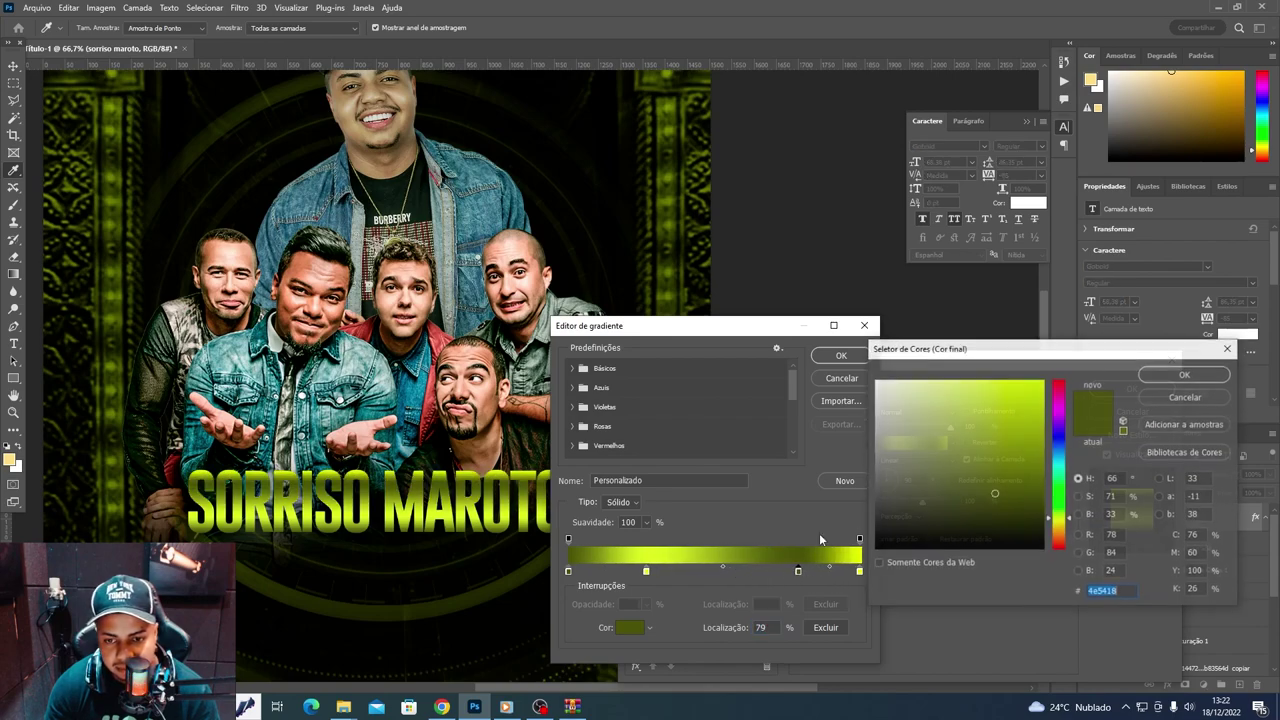
left_click(980, 443)
left_click_drag(995, 440, 1021, 476)
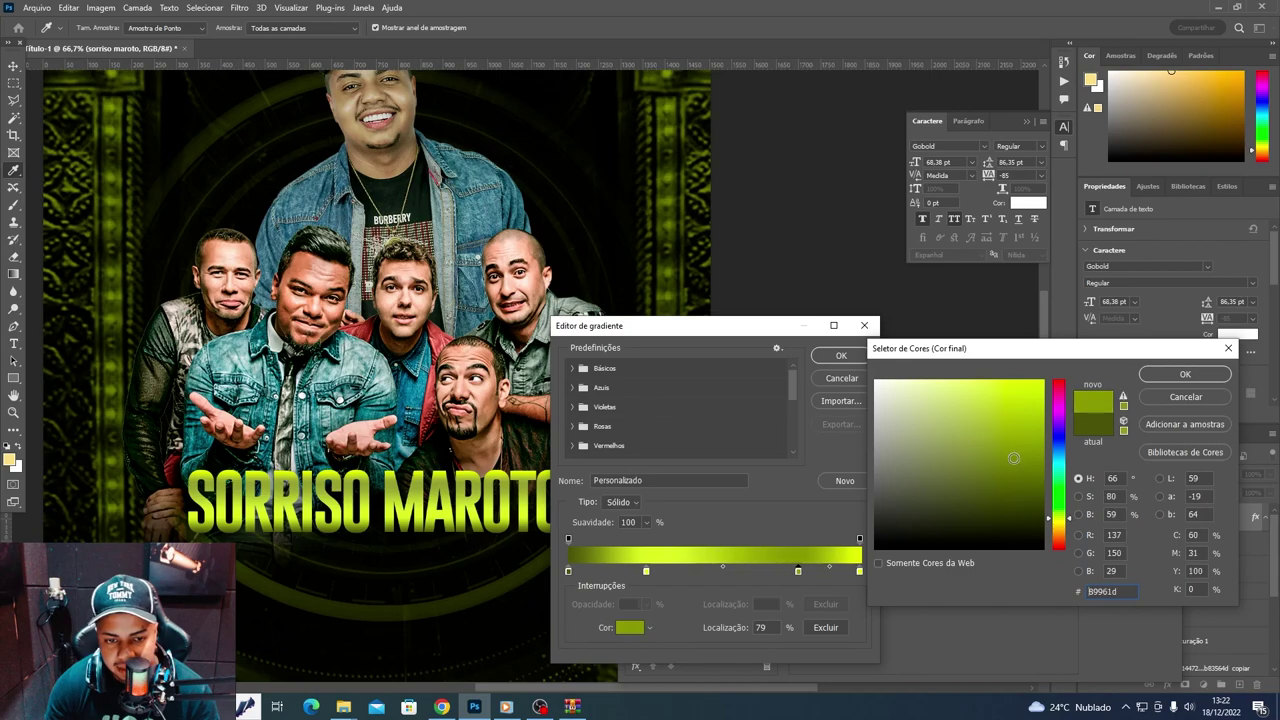
left_click(1176, 376)
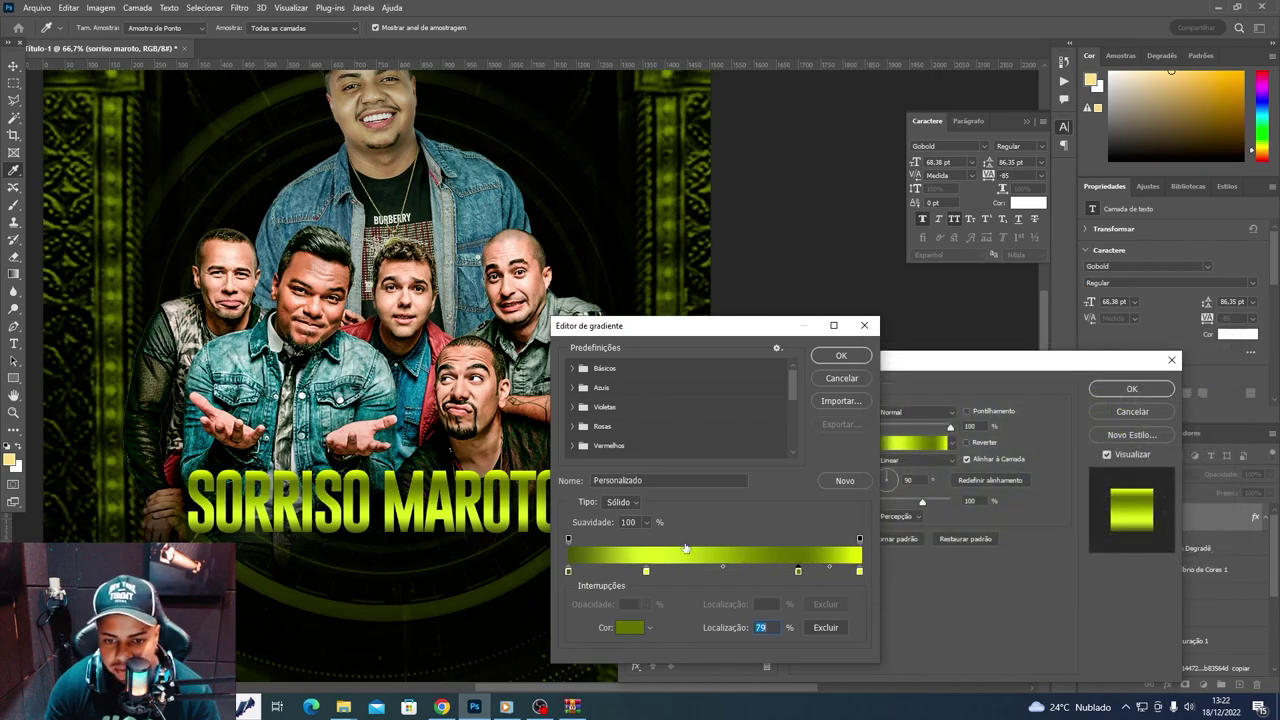
- Add another gradient stop around 70% coloured bright yellow-green
left_click(646, 572)
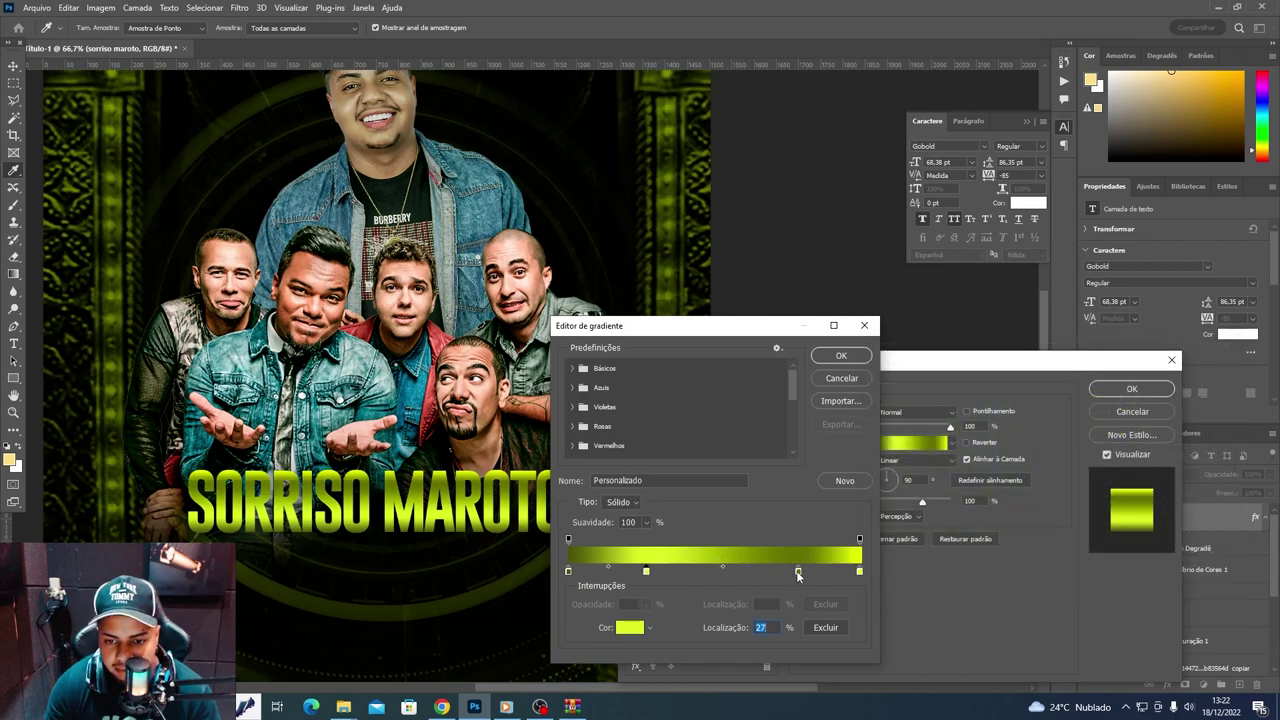
mouse_move(797, 572)
left_mouse_down()
mouse_move(718, 572)
mouse_move(775, 572)
mouse_move(764, 571)
left_mouse_up()
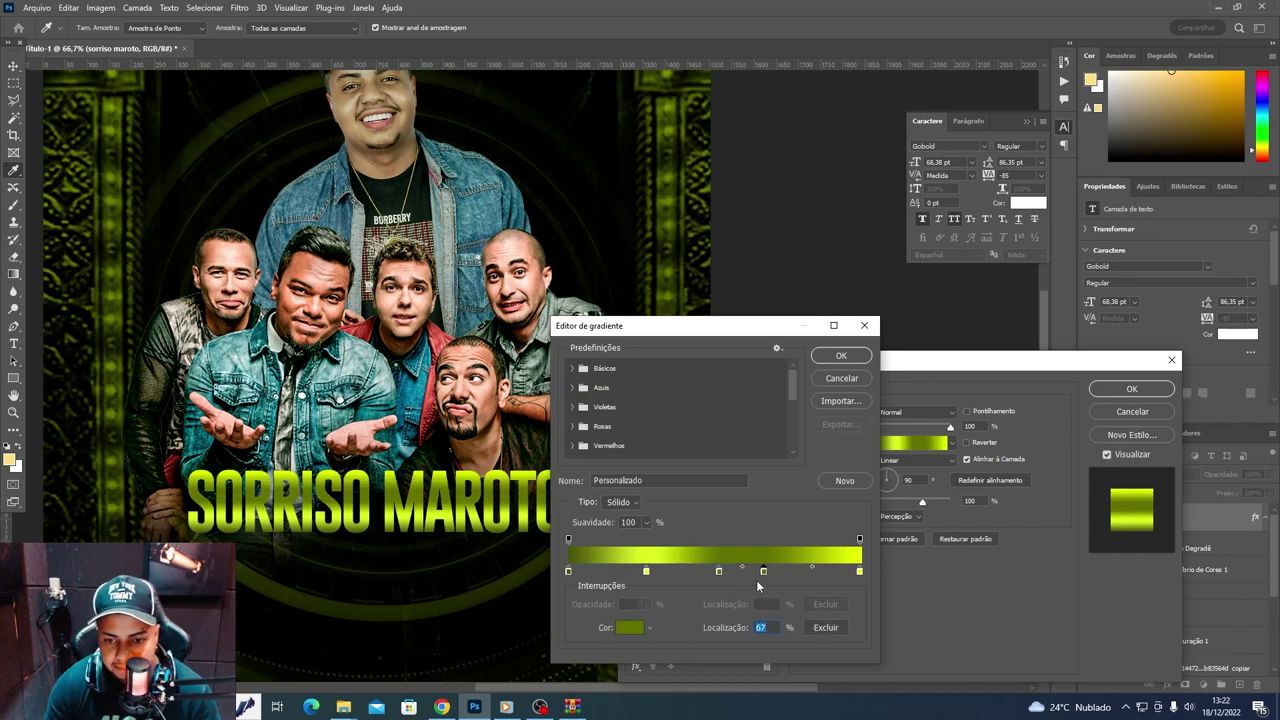
double_click(764, 571)
left_click_drag(1040, 462, 1022, 392)
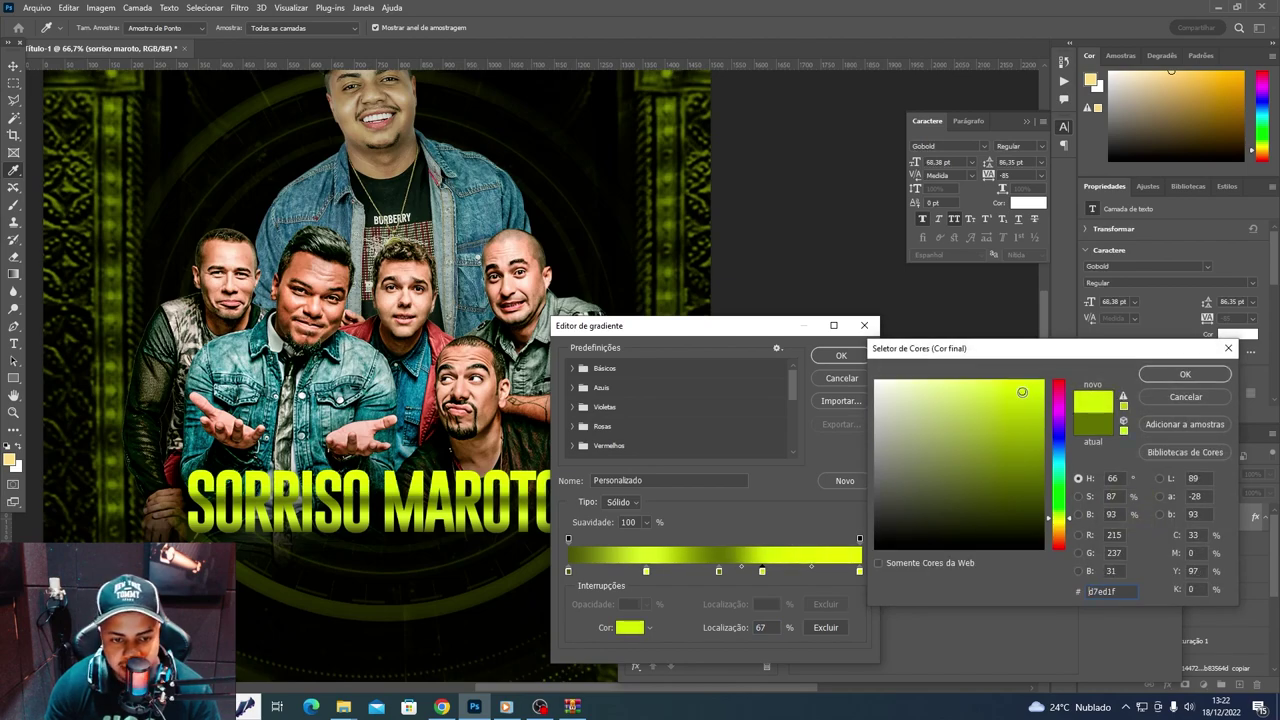
left_click(1172, 374)
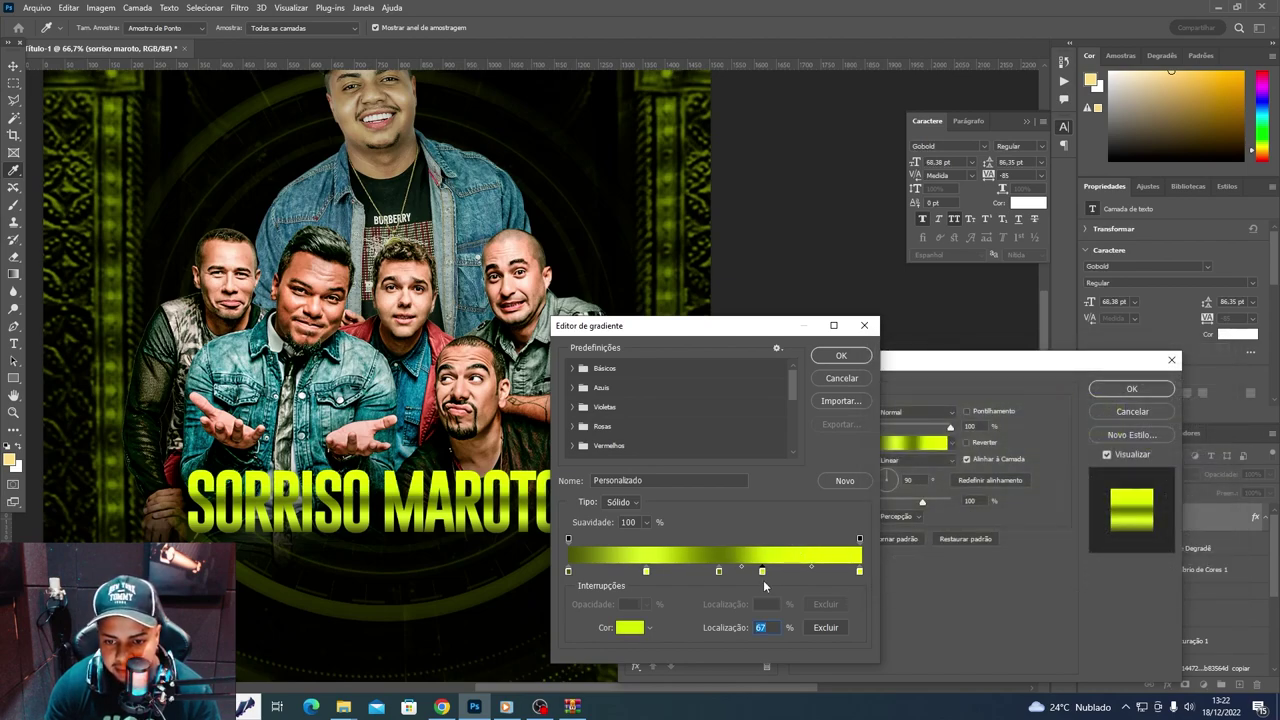
- Add olive and yellow-green mid stops at 13%, 52% and 57%, then apply the gradient overlay
left_click(606, 572)
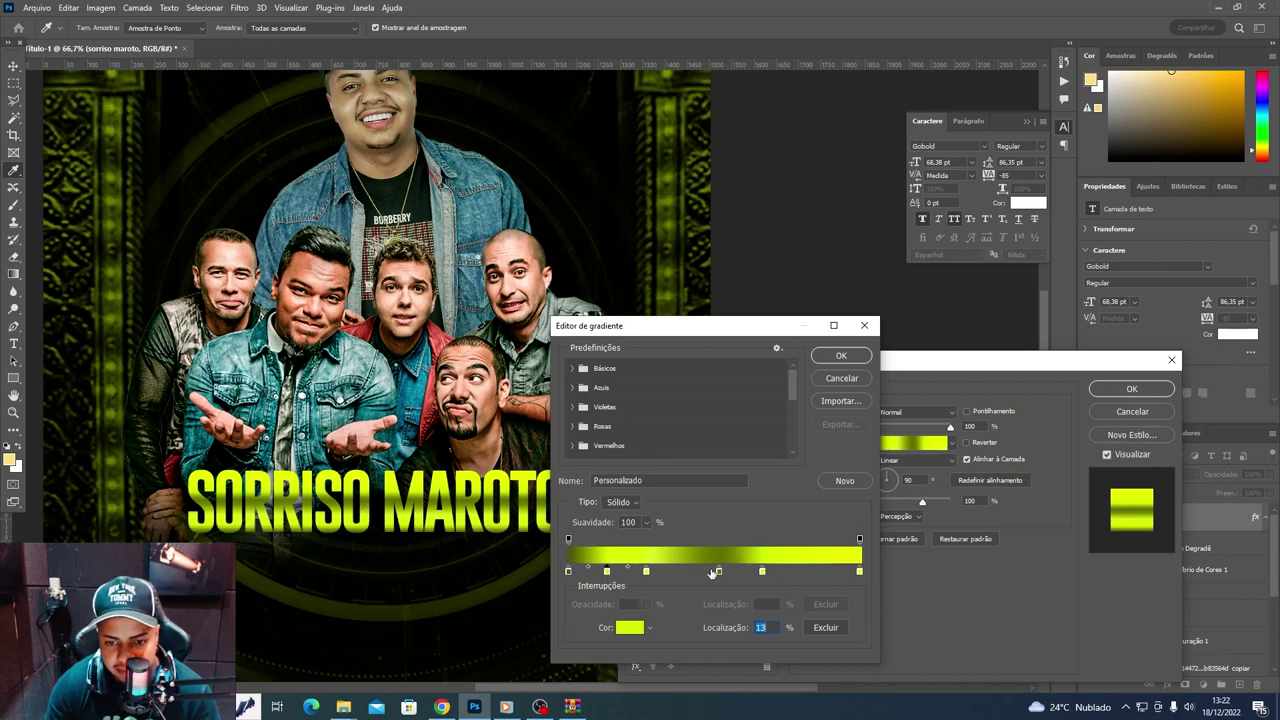
left_click_drag(569, 571, 720, 571)
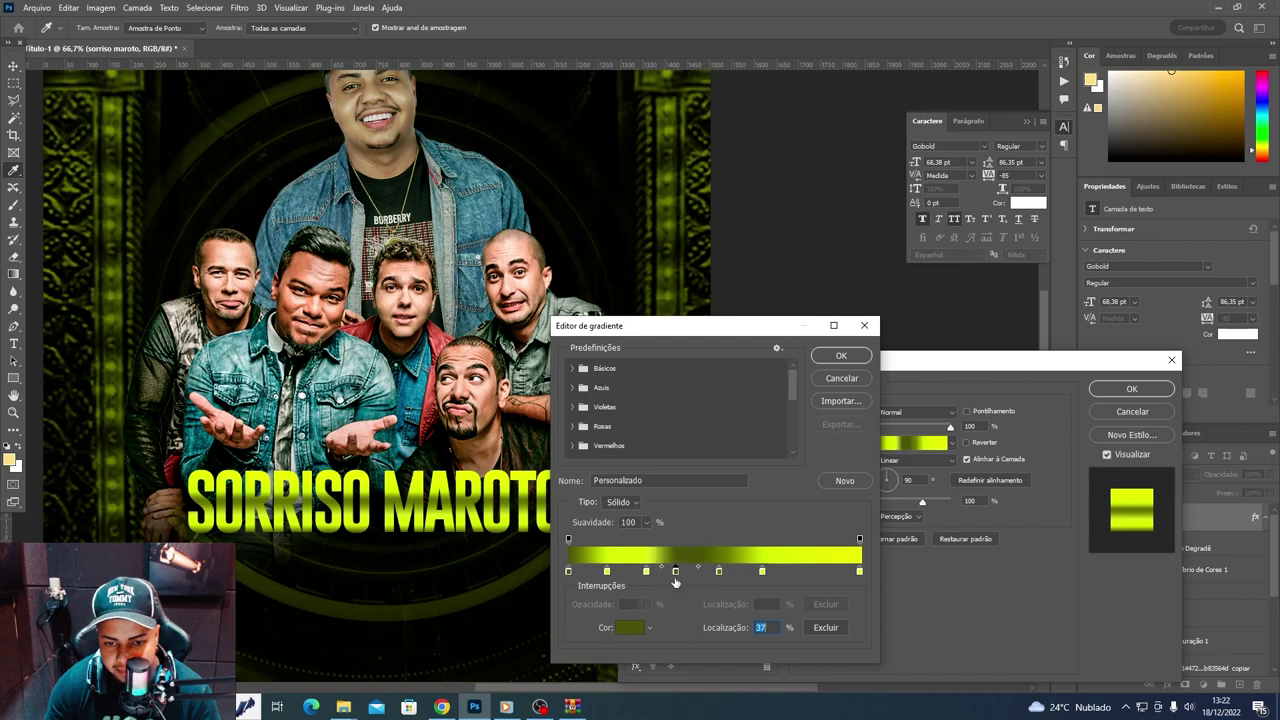
left_click(646, 571)
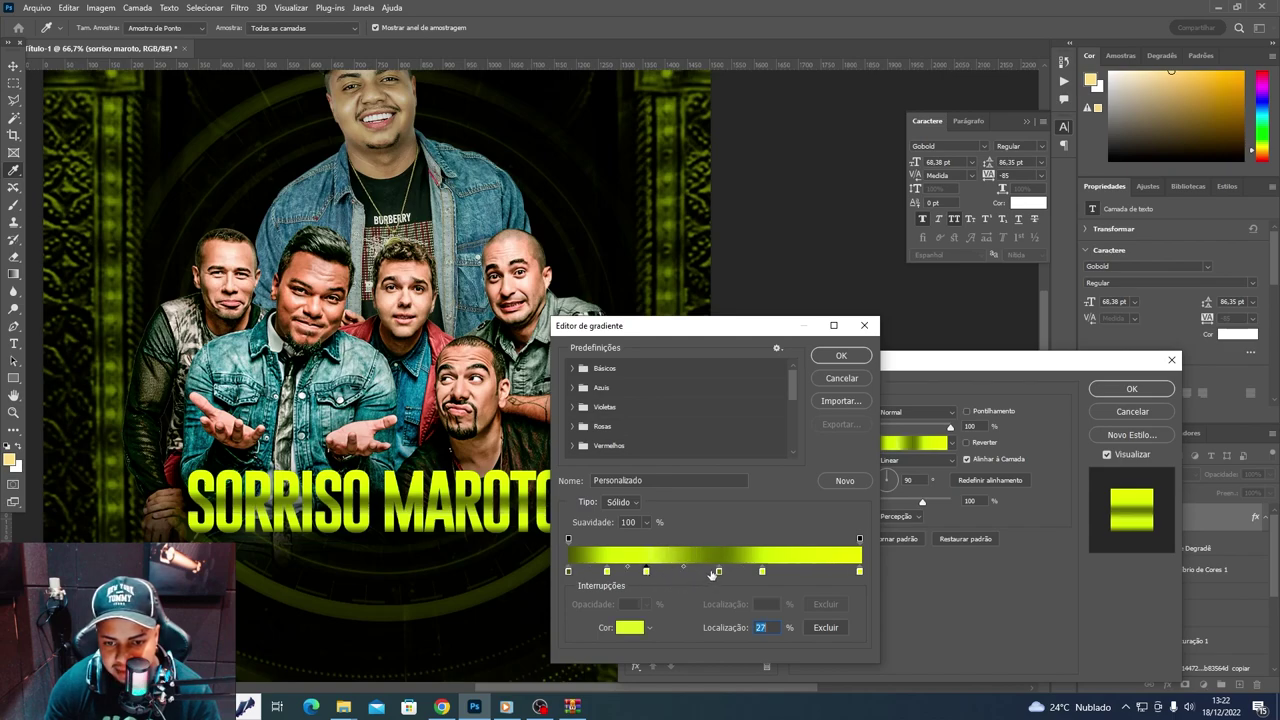
mouse_move(718, 571)
left_mouse_down()
mouse_move(696, 571)
mouse_move(719, 571)
left_mouse_up()
left_click(736, 571)
left_click(740, 556)
double_click(719, 571)
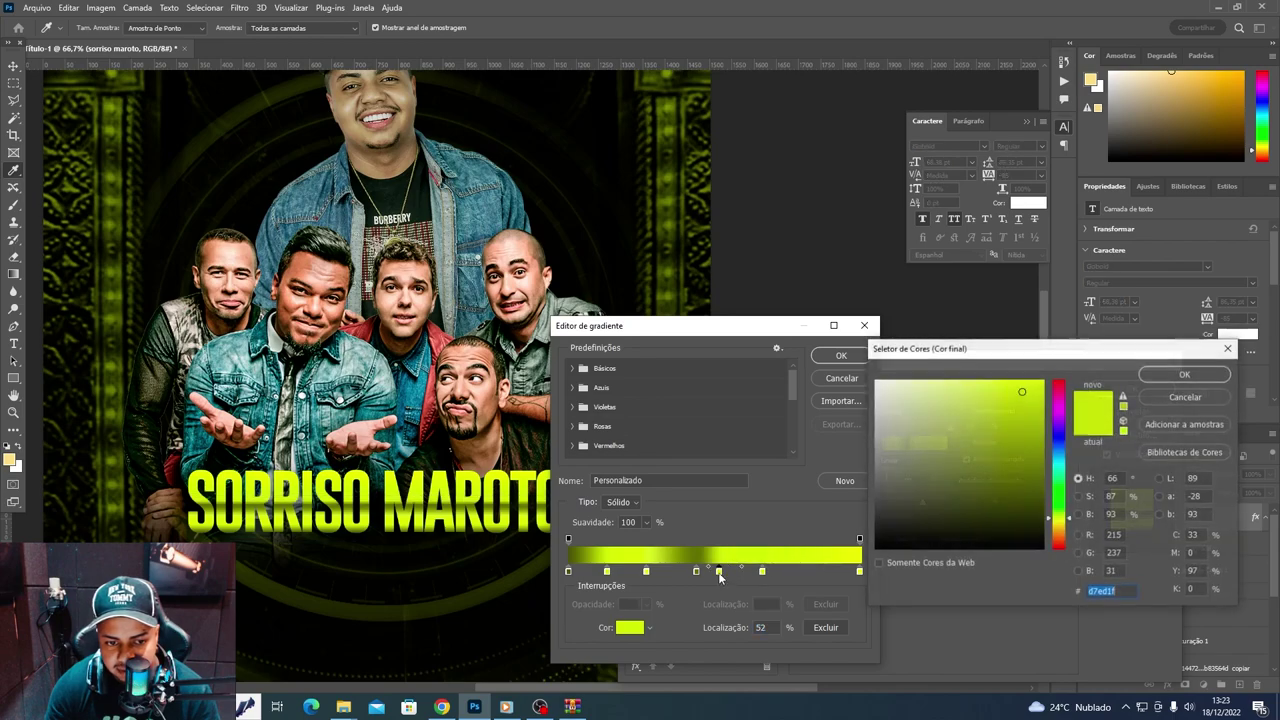
mouse_move(974, 418)
left_mouse_down()
mouse_move(1000, 396)
mouse_move(1025, 449)
left_mouse_up()
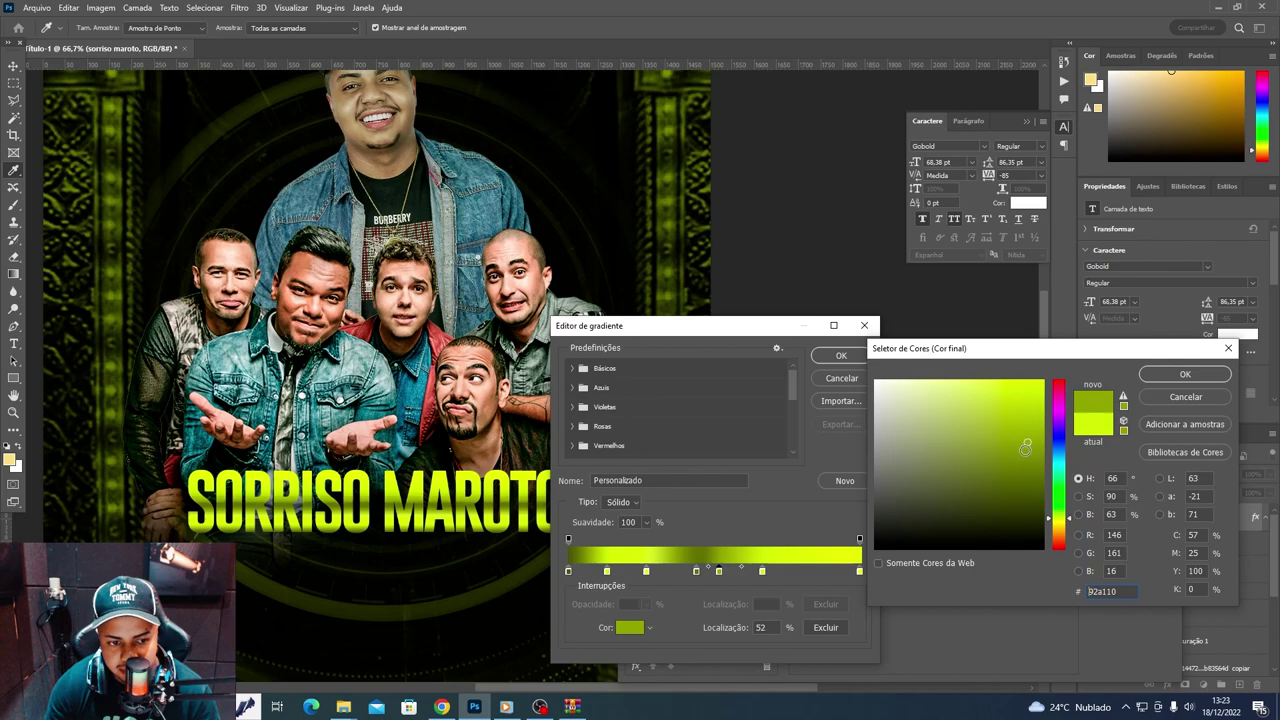
left_click(1209, 379)
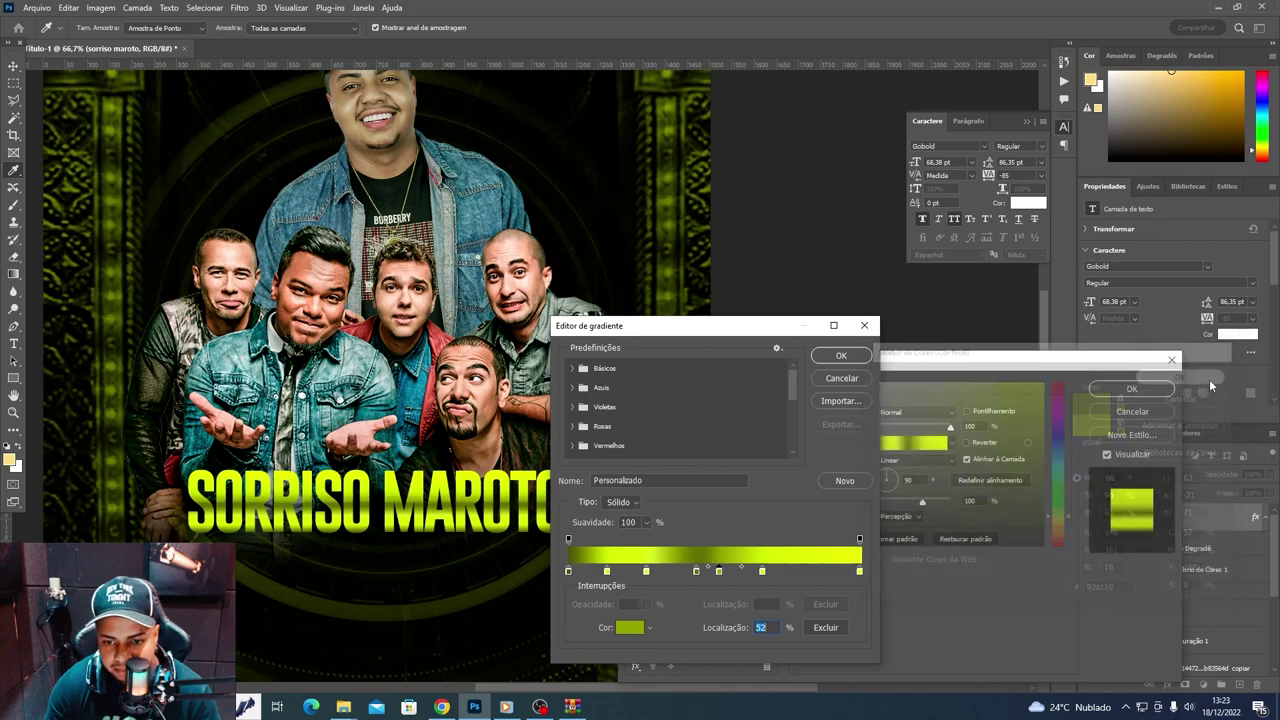
left_click(841, 356)
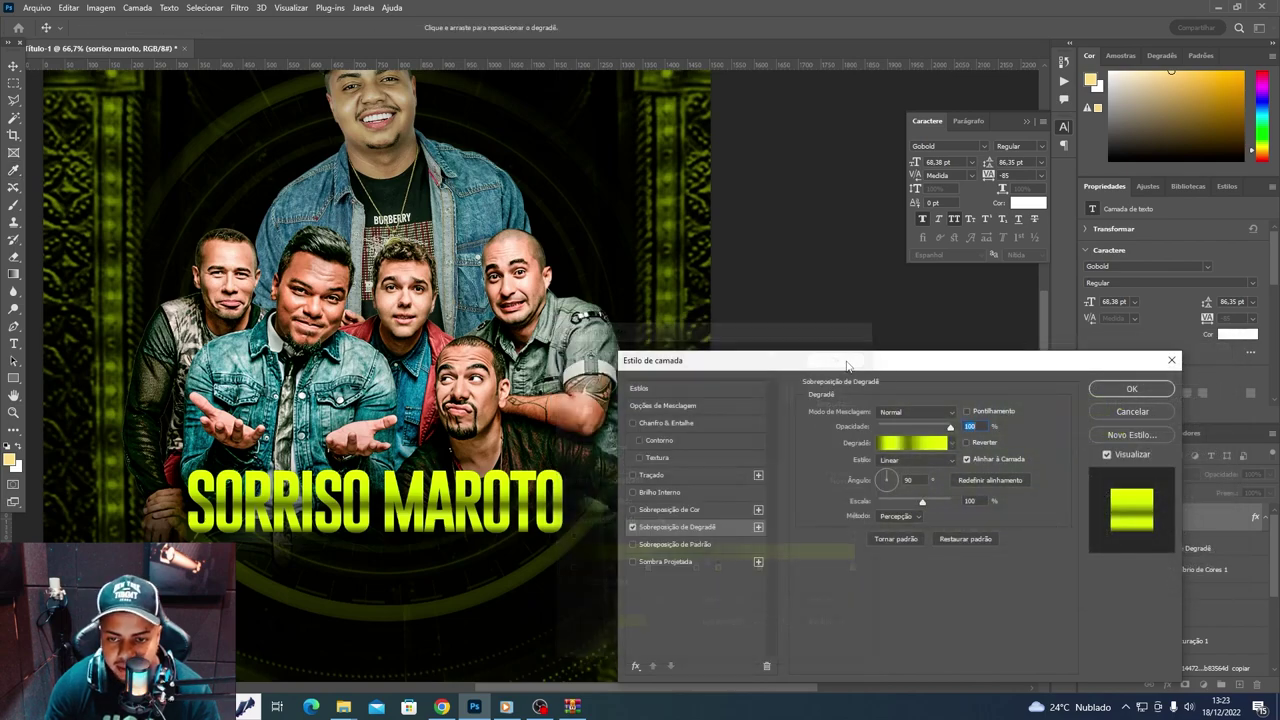
left_click(655, 474)
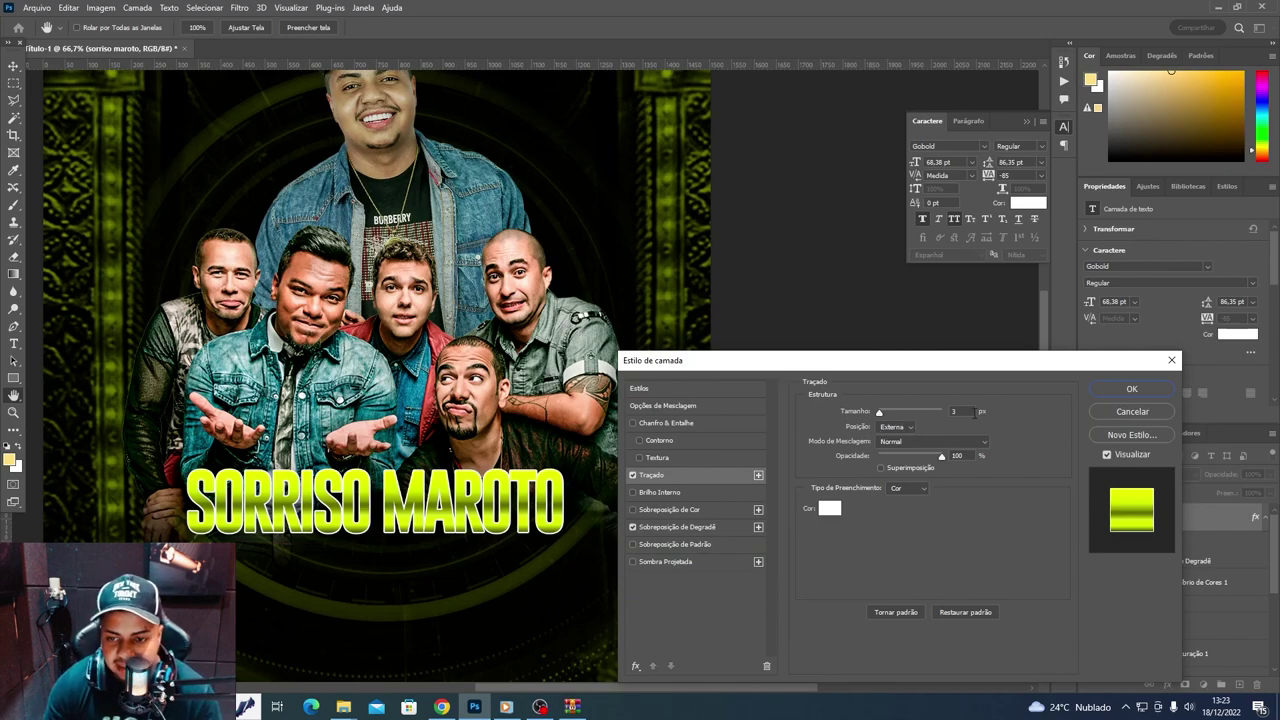
- Set the title stroke to 2 px with a gradient fill type
key("Down")
left_click(903, 487)
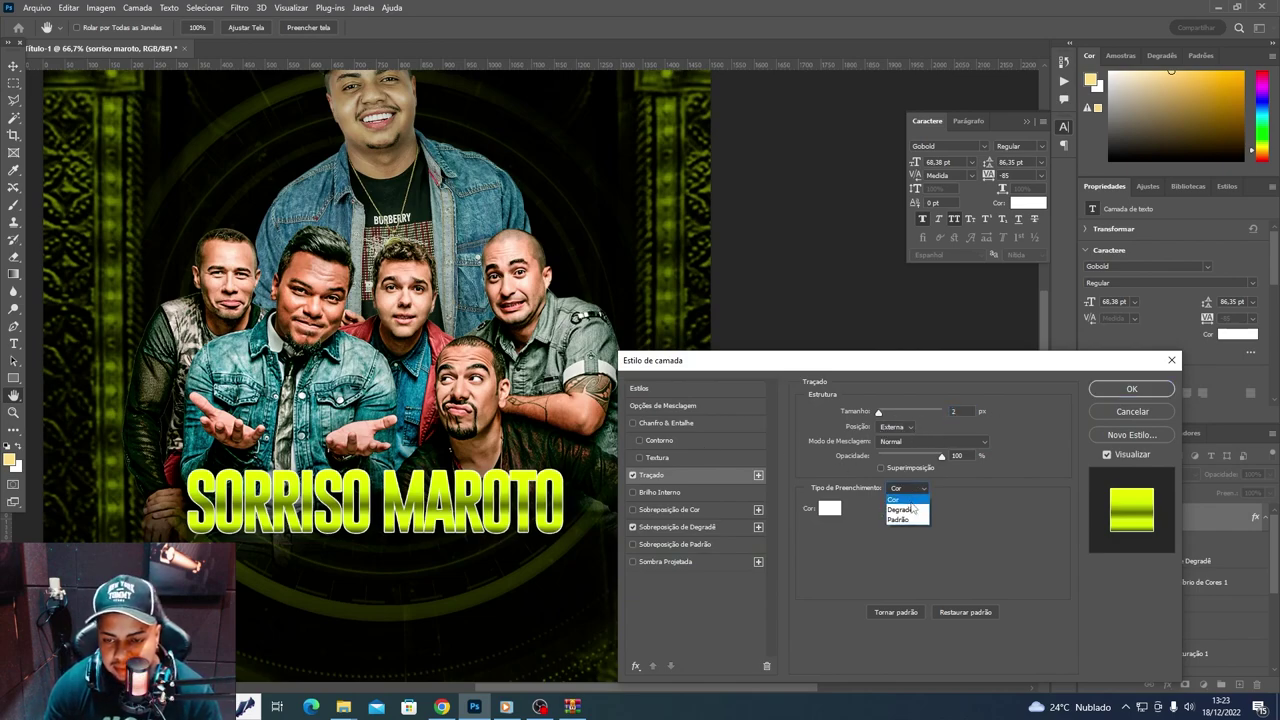
left_click(900, 509)
left_click(888, 508)
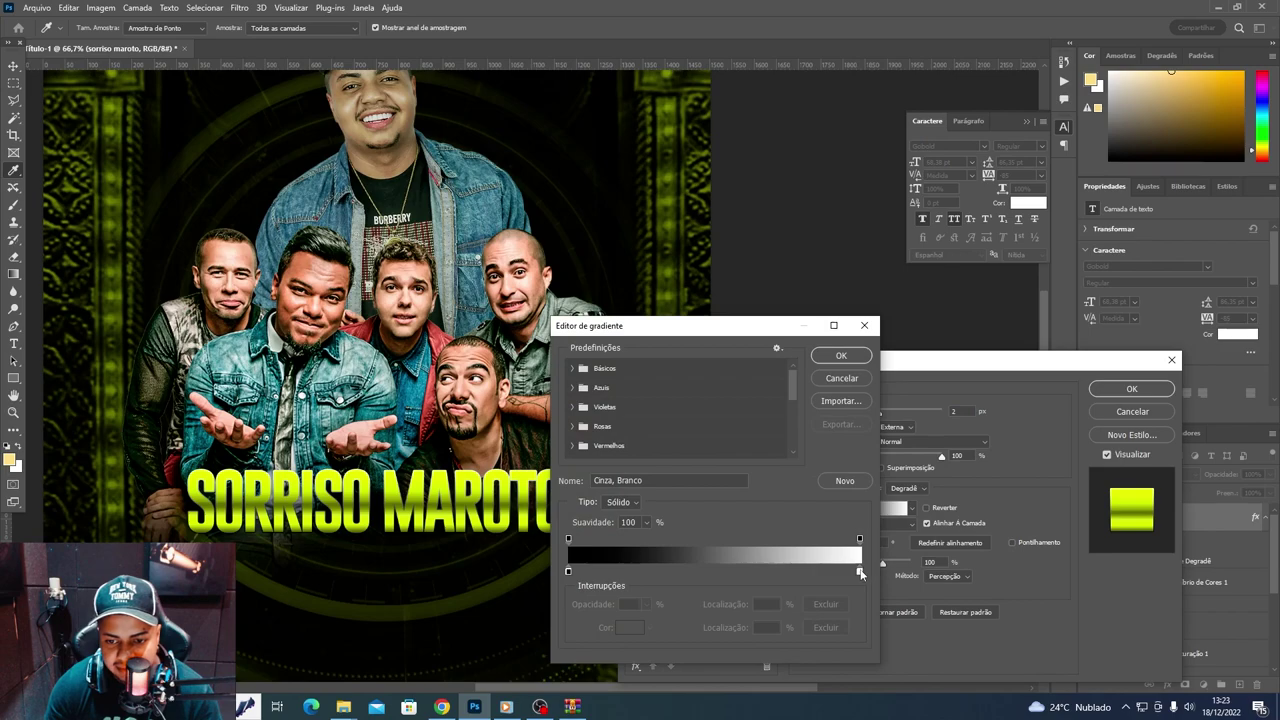
- Colour the stroke gradient's right end pale yellow and left end yellow-green
double_click(860, 572)
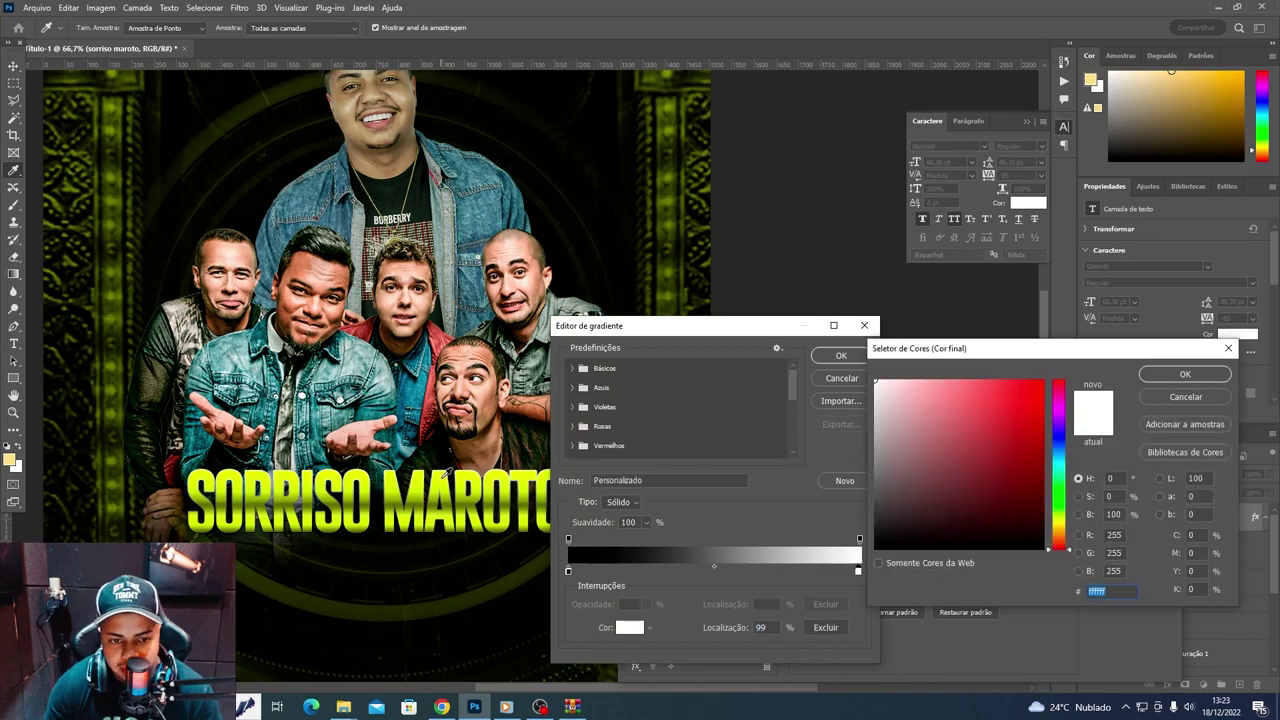
type("e6f42b")
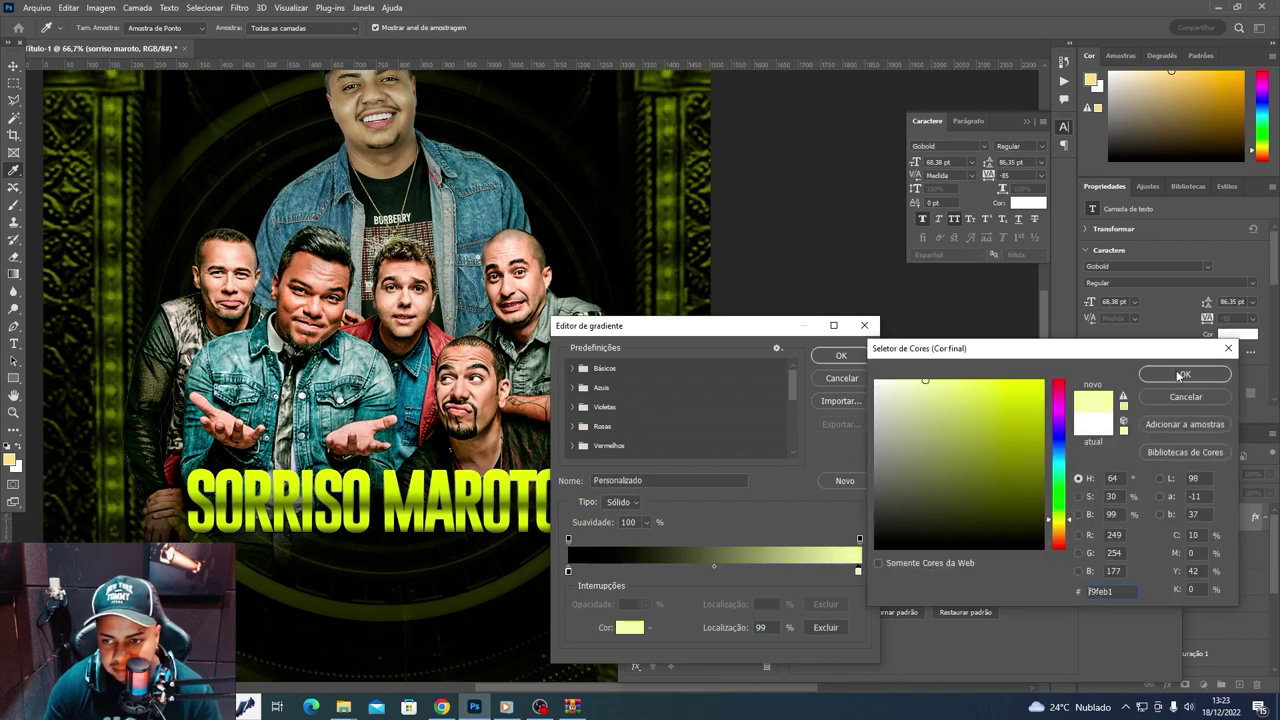
left_click(1180, 375)
double_click(569, 572)
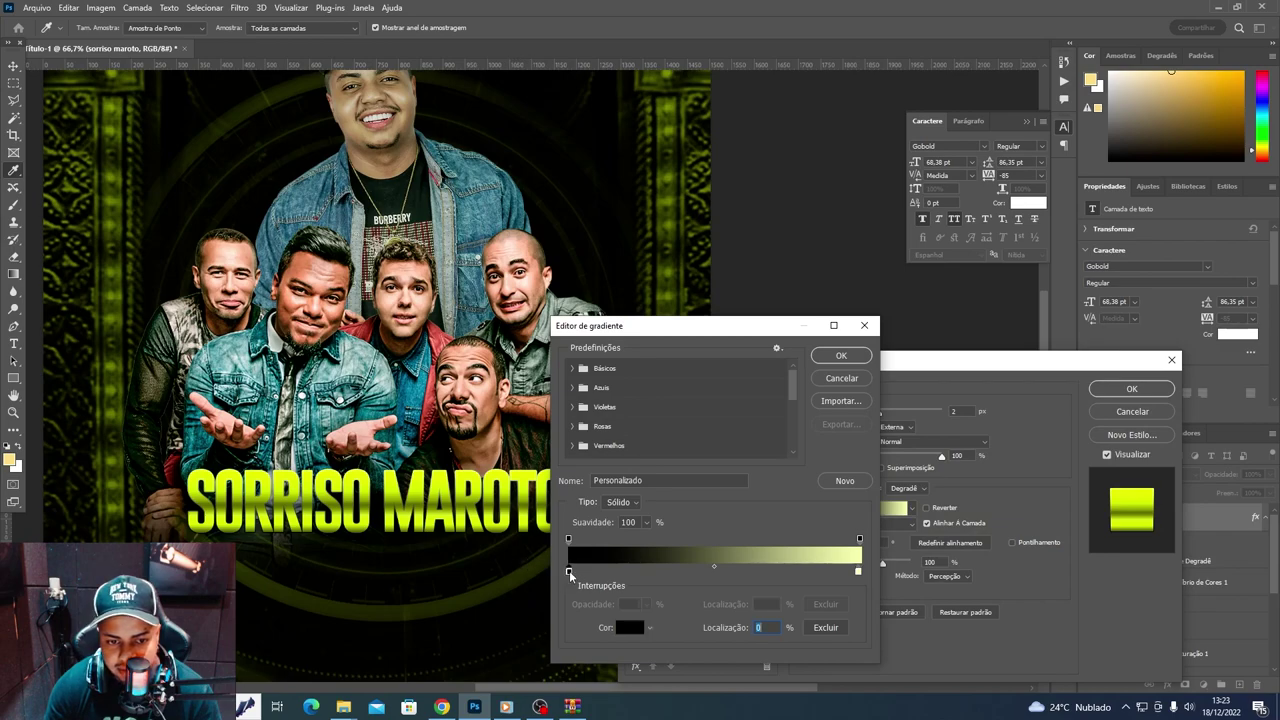
type("dae82a")
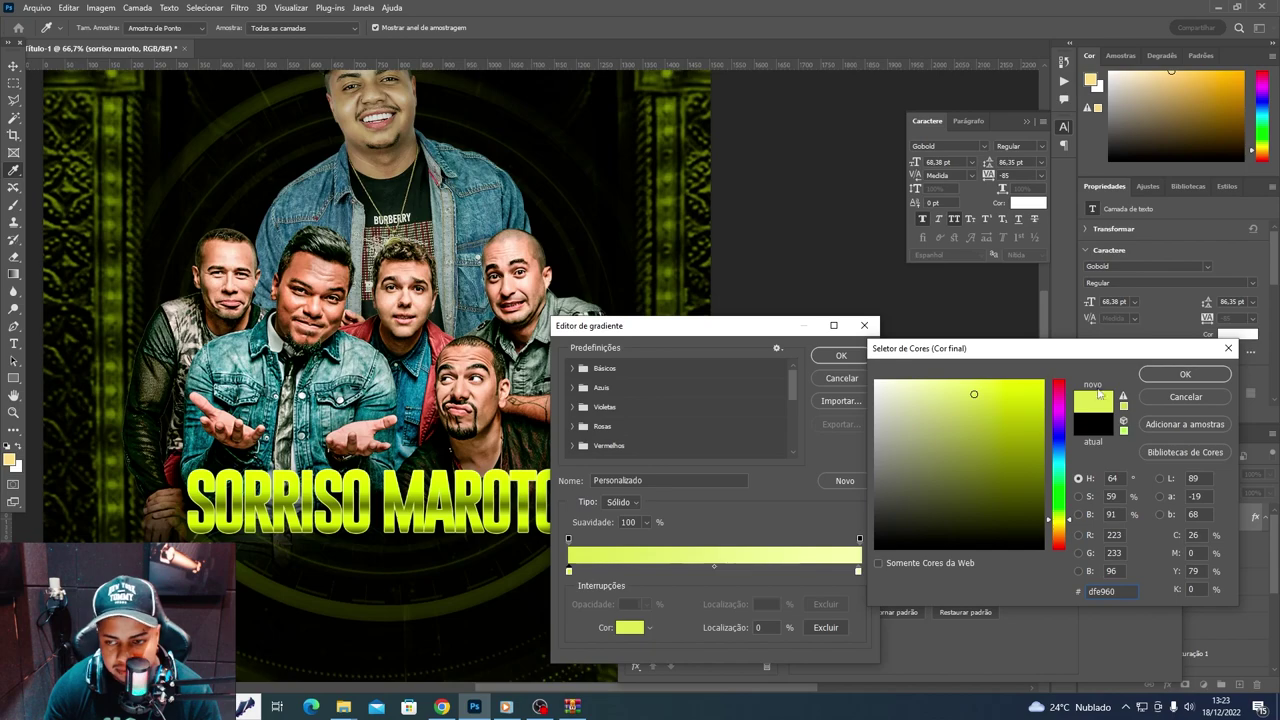
left_click(1181, 375)
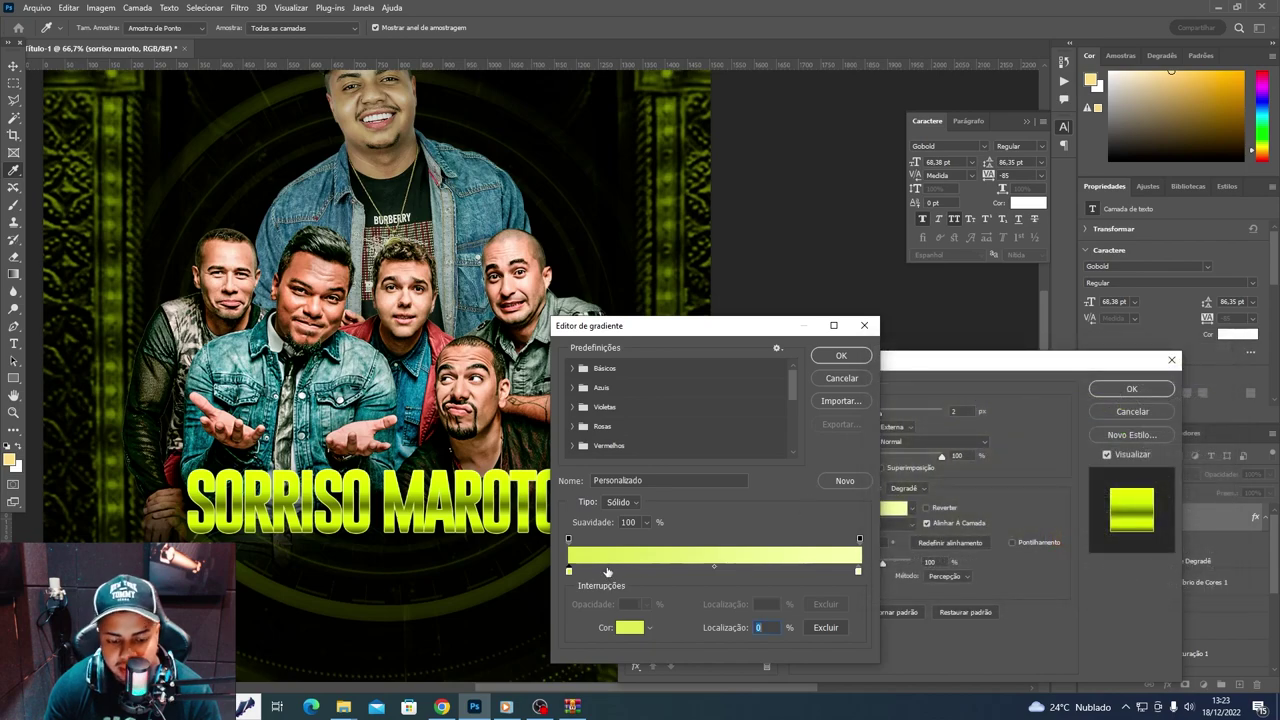
- Add bright yellow stops near 18%, a dark olive stop at 31%, and light-yellow and dark stops at 38% and 54%
double_click(606, 571)
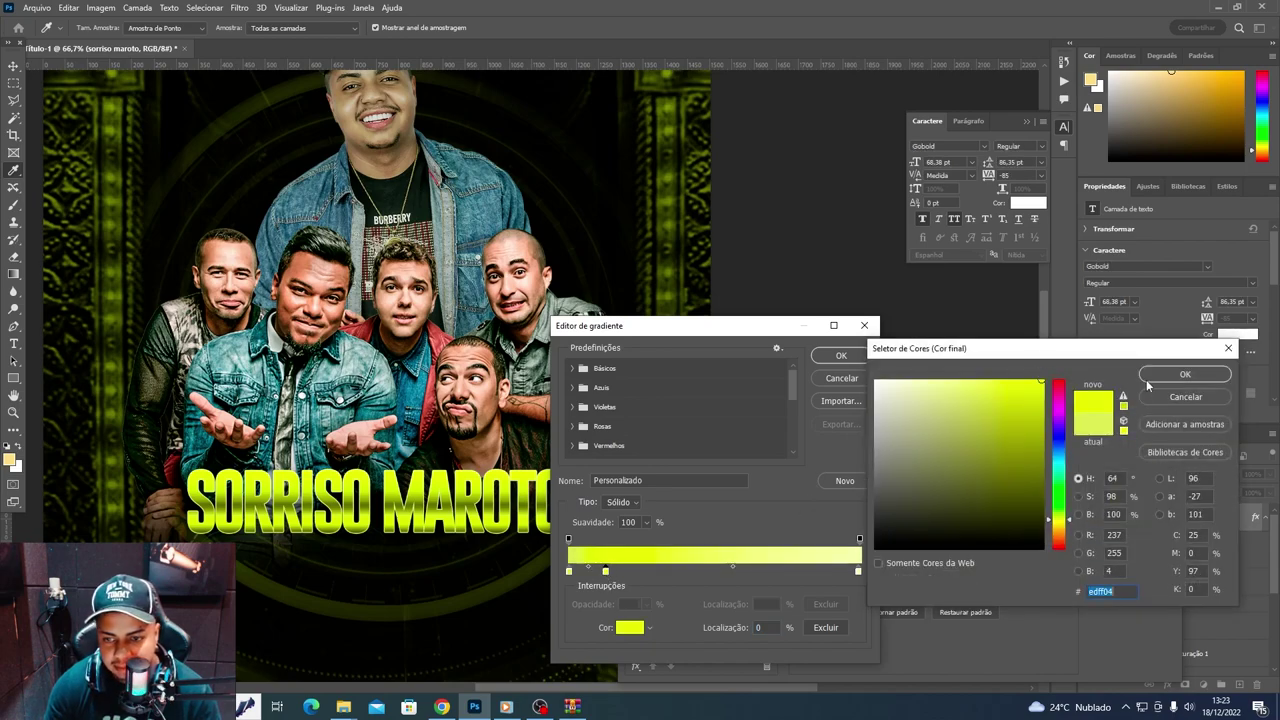
left_click(1180, 376)
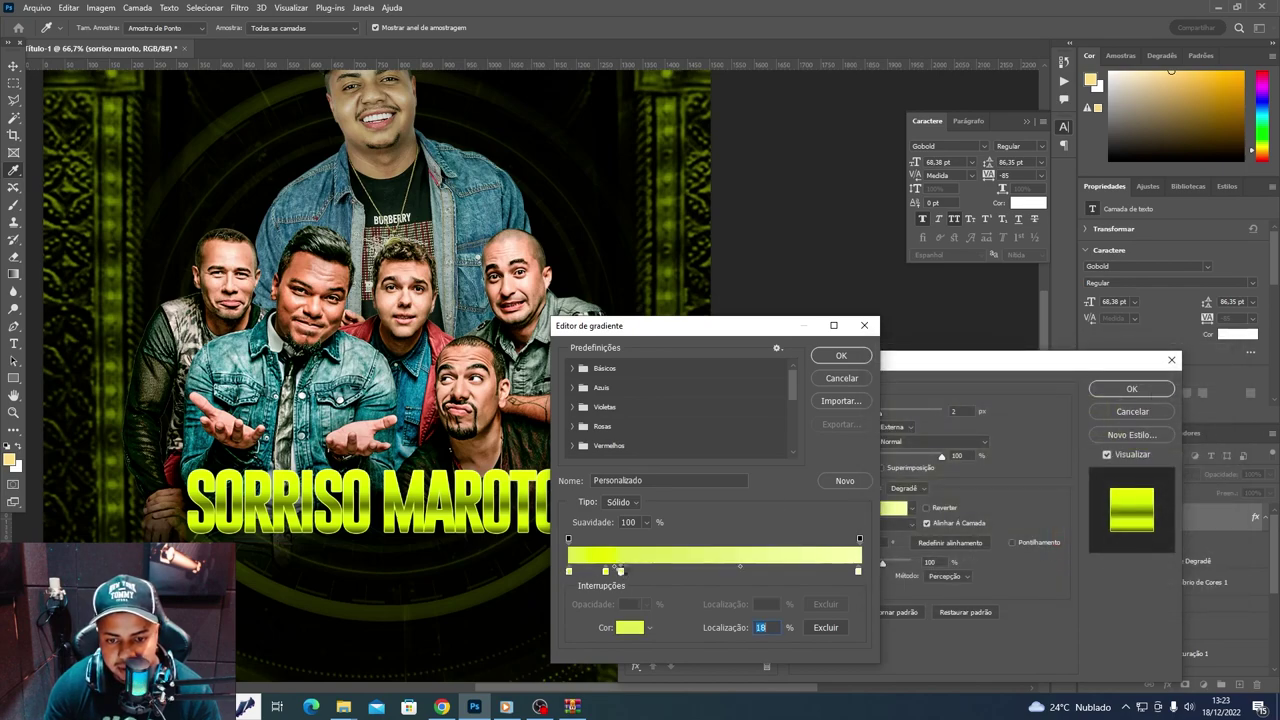
double_click(620, 571)
left_click(1148, 388)
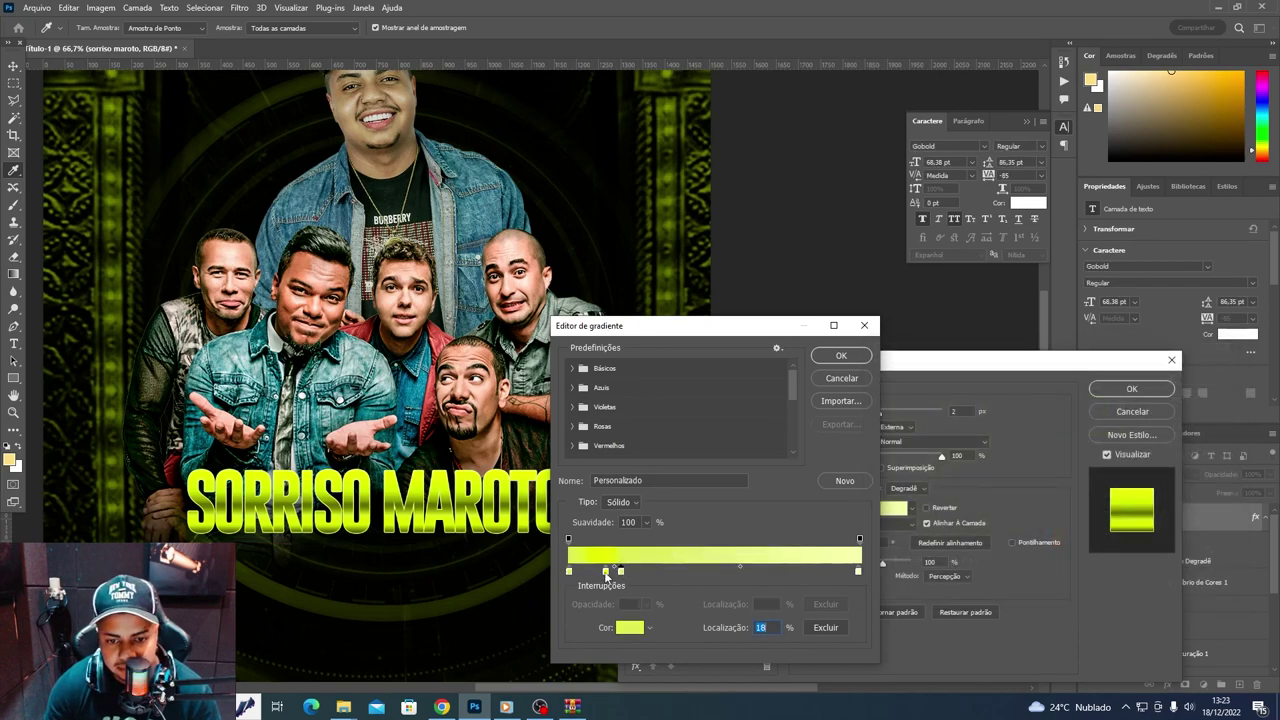
double_click(660, 572)
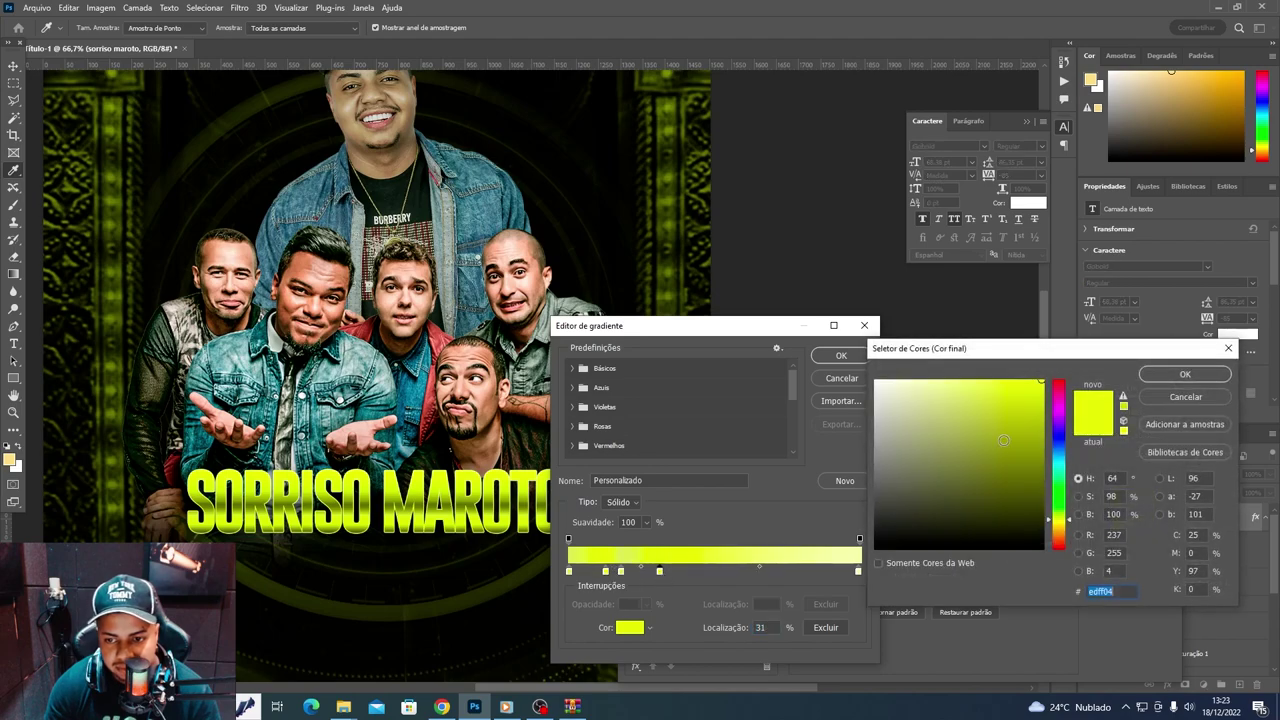
left_click_drag(1035, 420, 1007, 504)
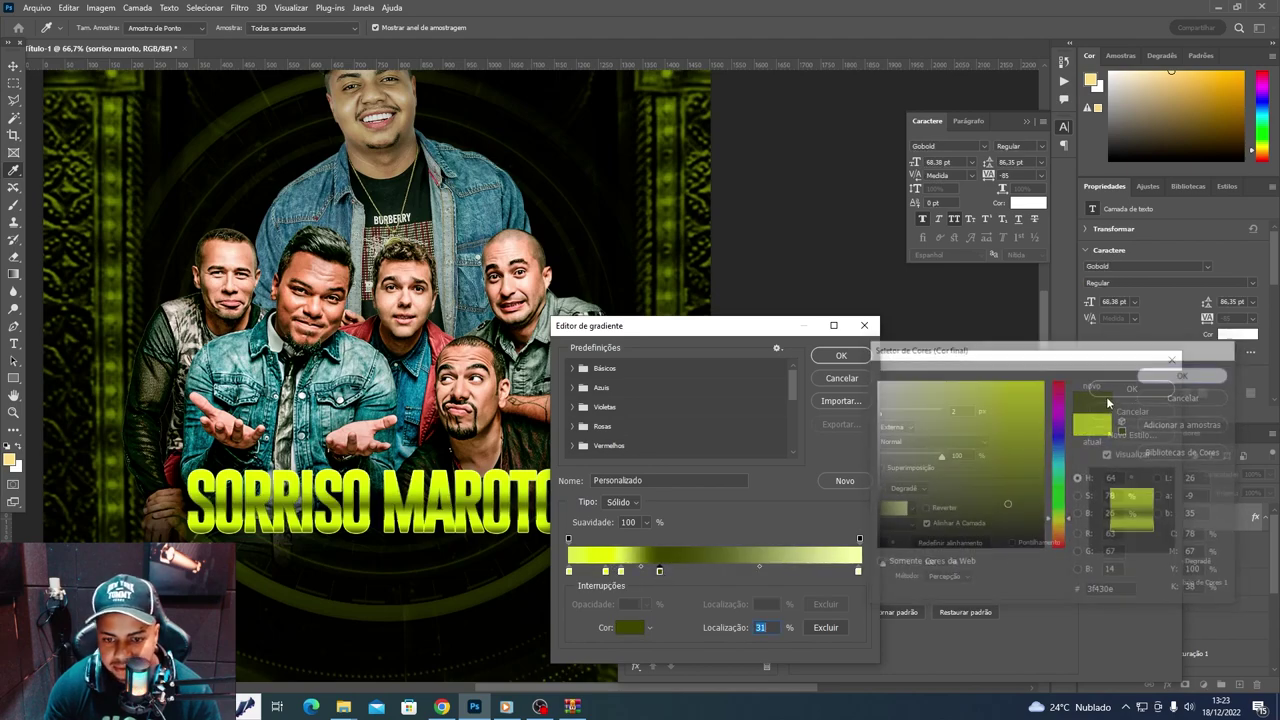
left_click(1184, 374)
left_click_drag(621, 572, 727, 572)
double_click(727, 571)
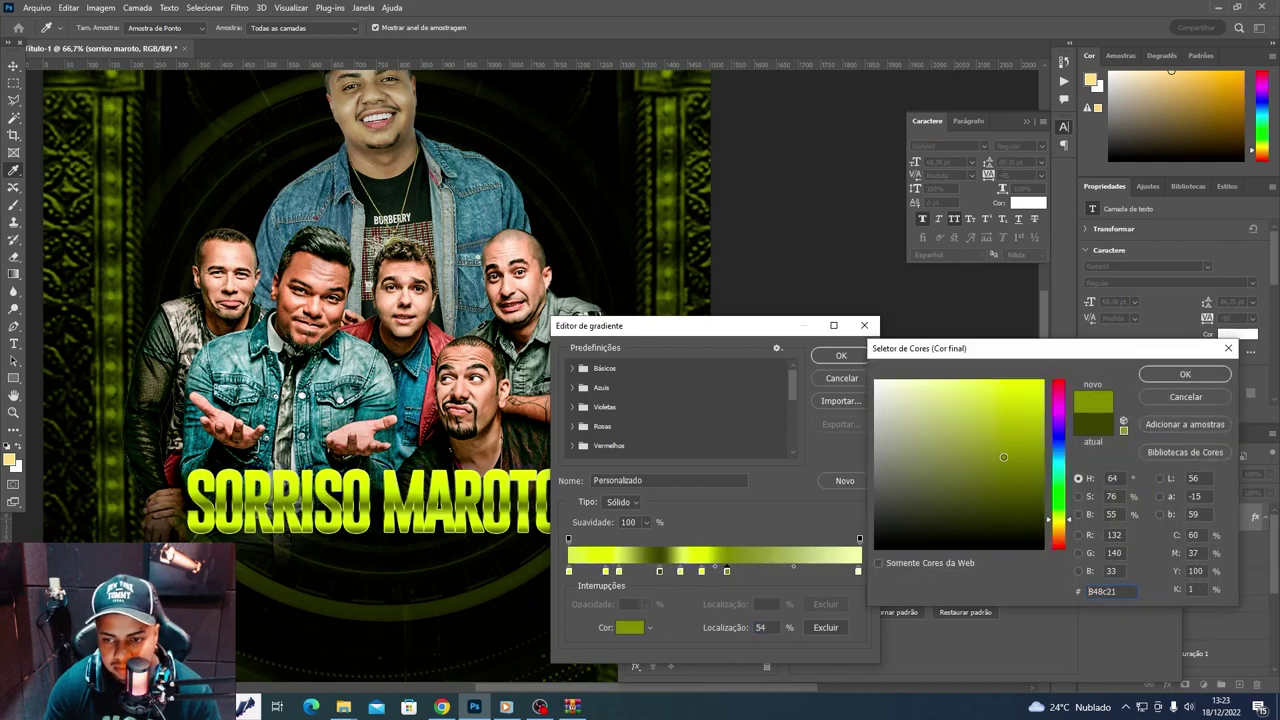
left_click(1170, 378)
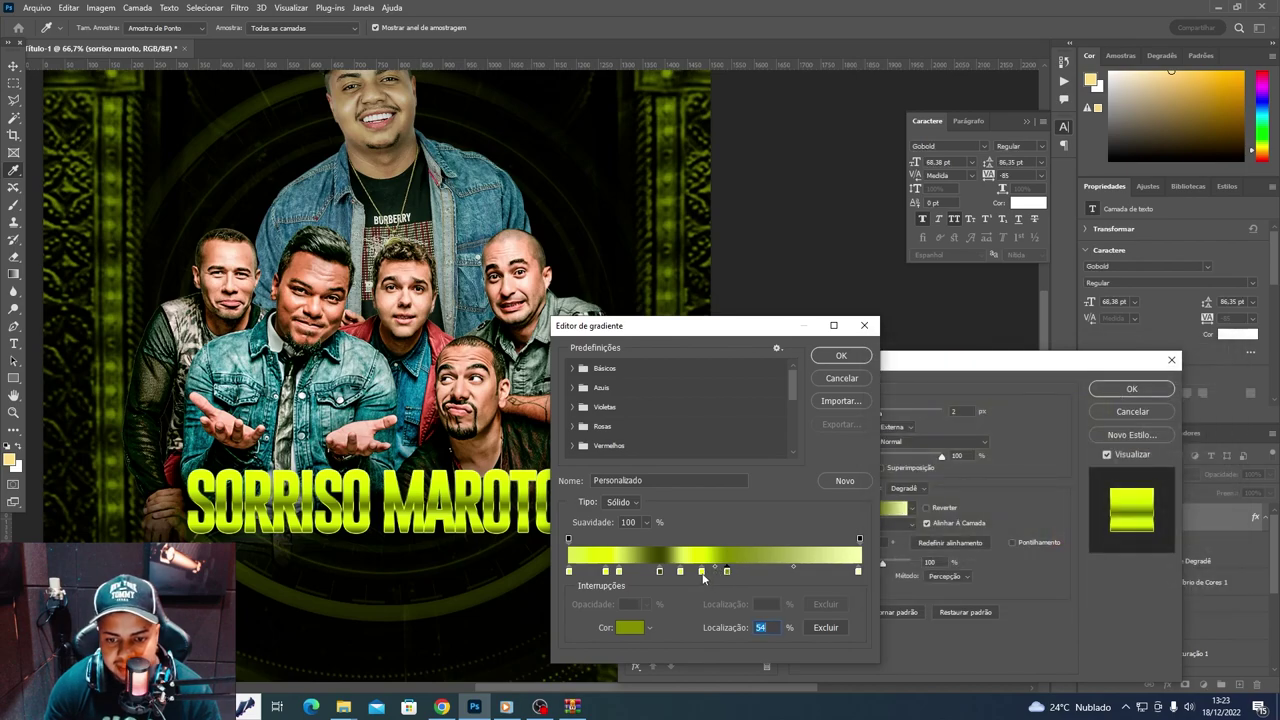
- Add more alternating stops at 24%, 46%, 65%, 74% and near the right end
left_click(702, 572)
left_click(759, 571)
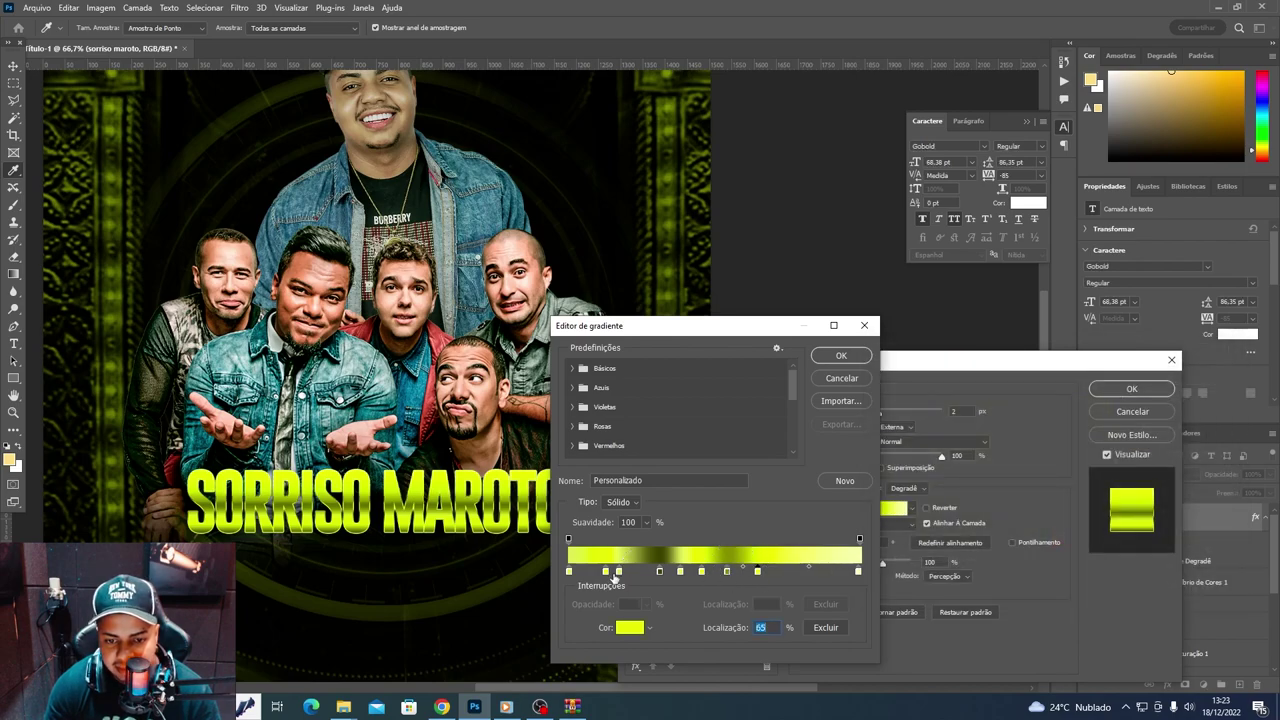
left_click(785, 571)
left_click(726, 571)
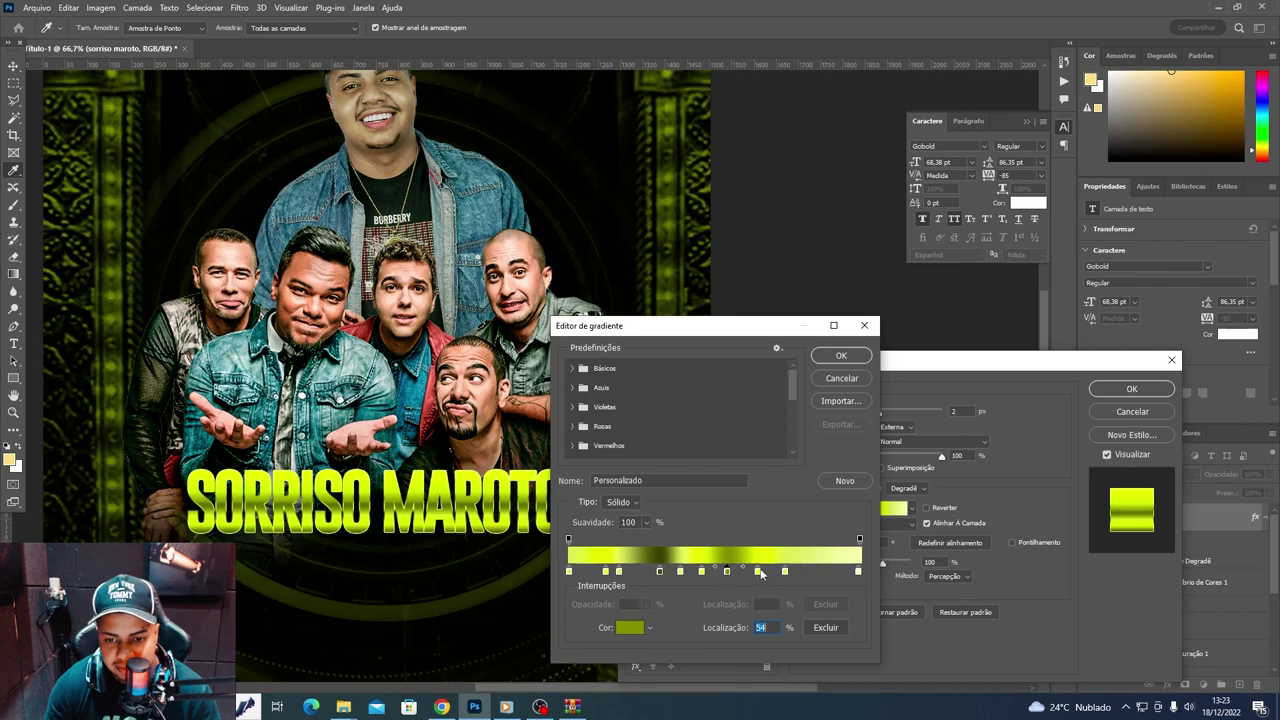
left_click(800, 571)
left_click(785, 571)
left_click(835, 572)
left_click(858, 572)
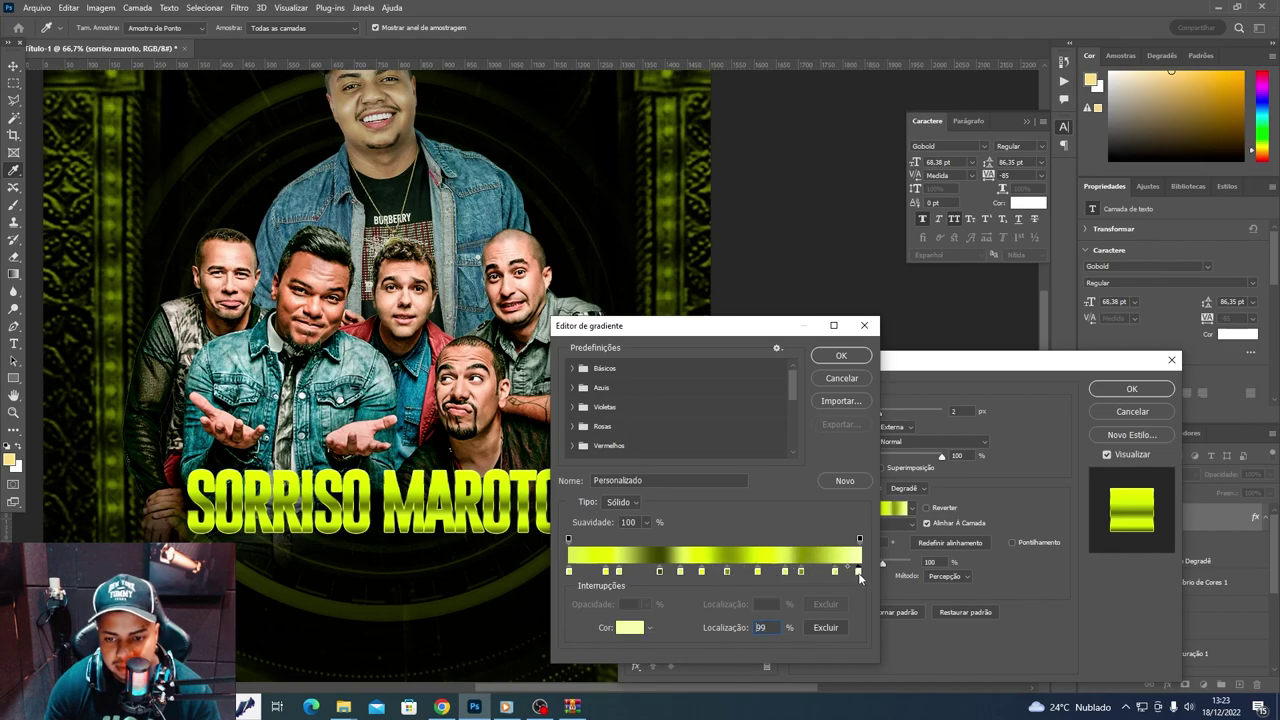
left_click(639, 571)
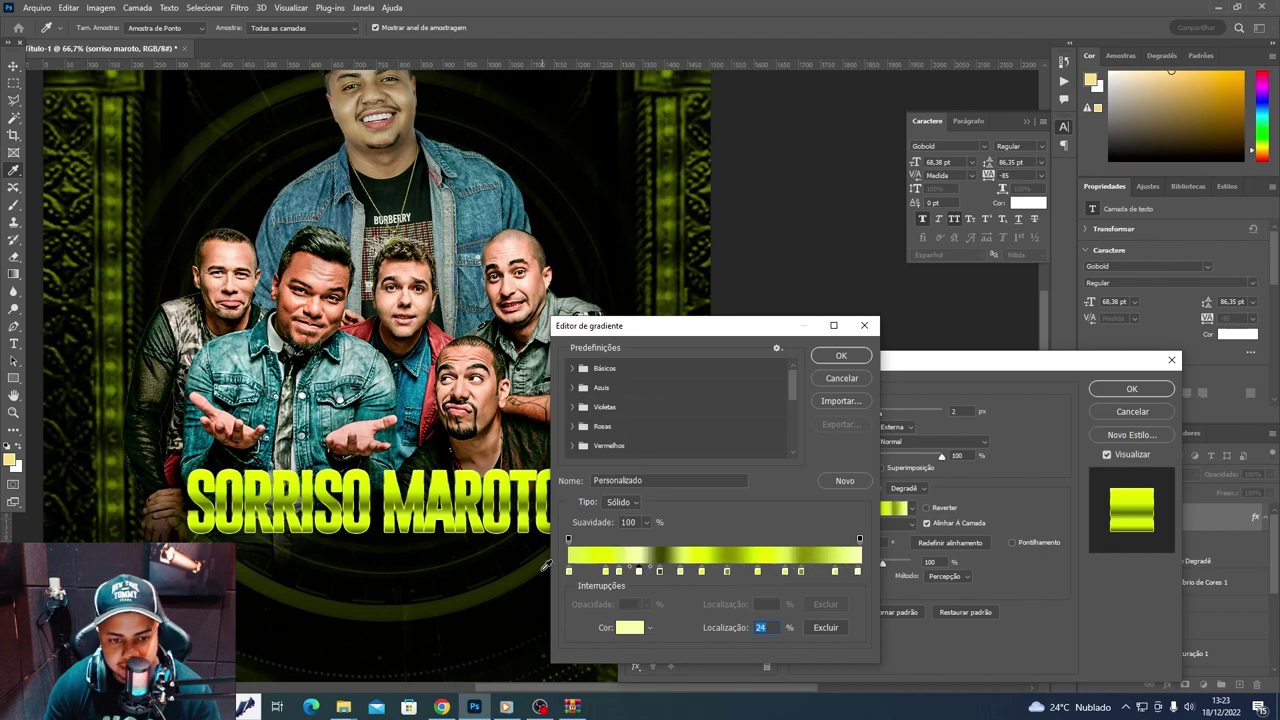
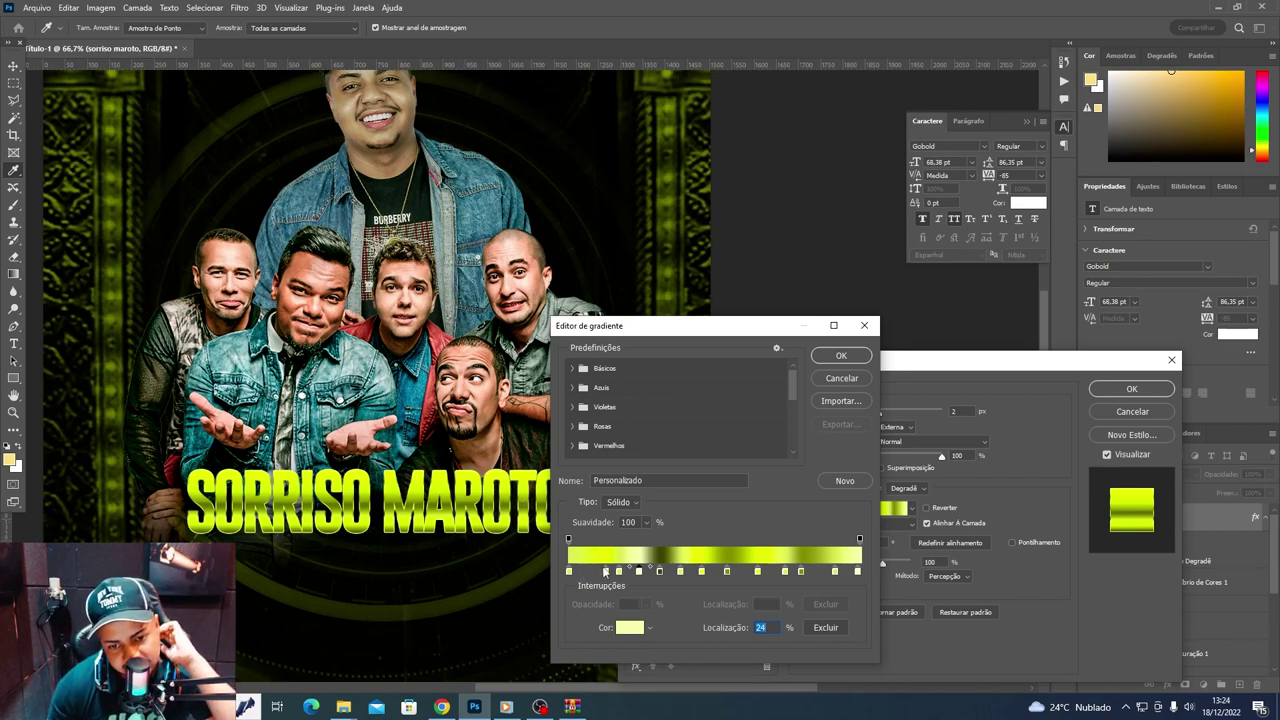
- Reposition the yellow and olive stroke gradient stops, placing the olive stop at 52%, and confirm
left_click(605, 571)
left_click(584, 572)
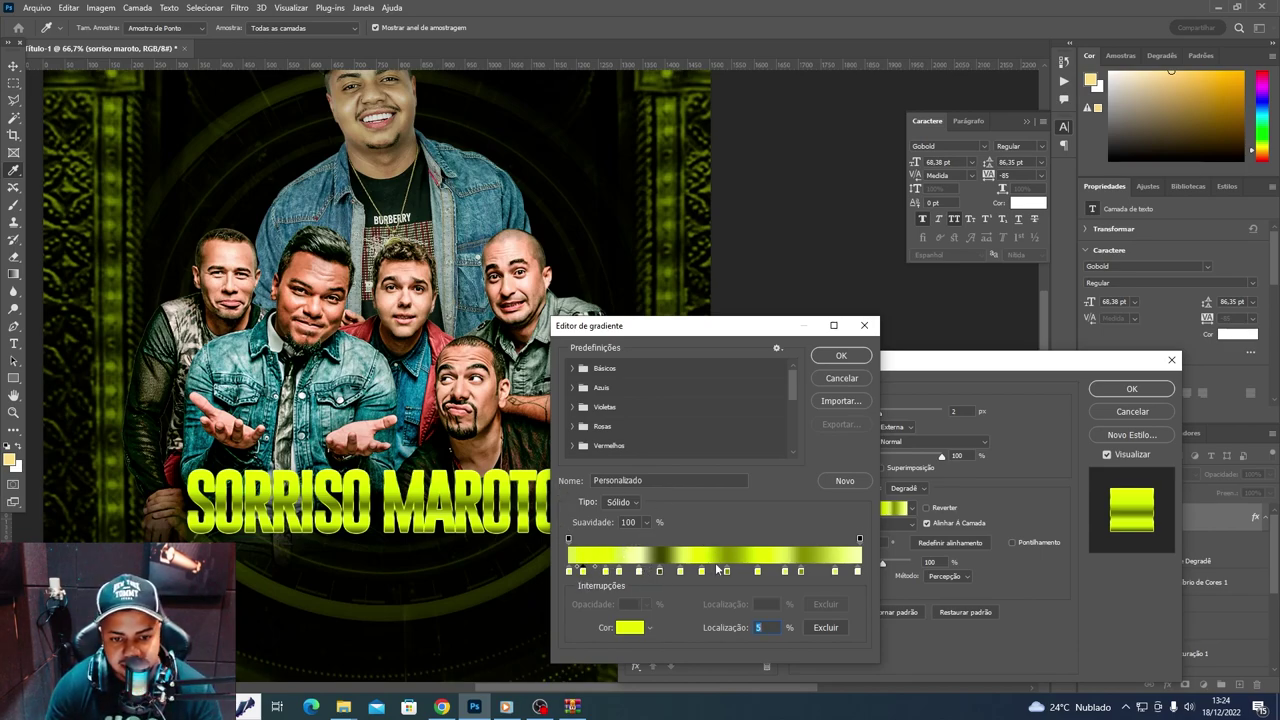
left_click(660, 572)
left_click(745, 572)
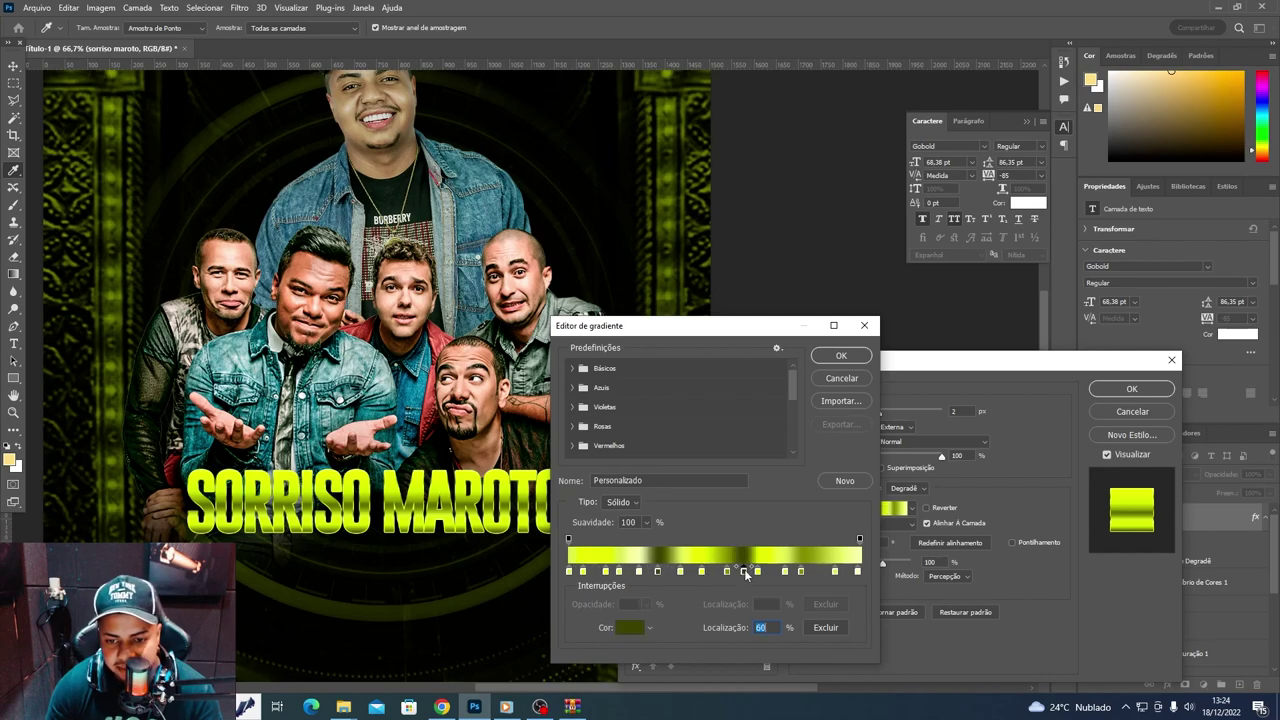
left_click_drag(730, 575, 724, 573)
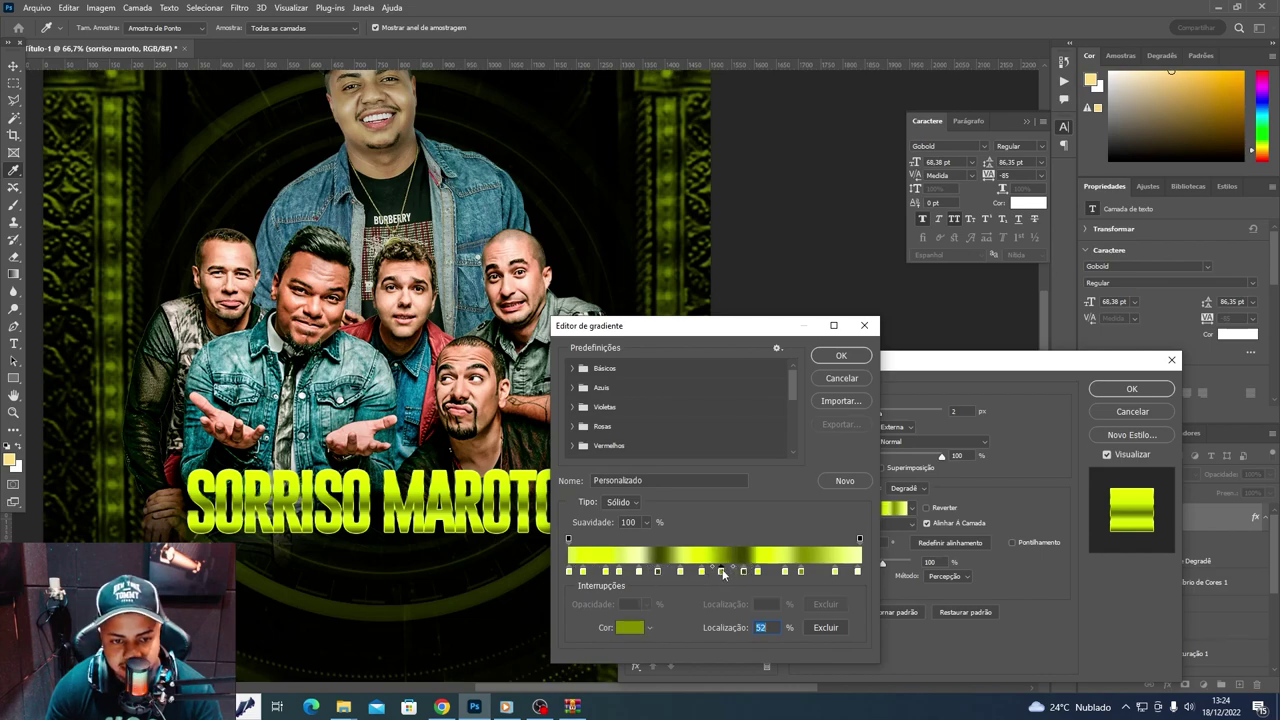
left_click(864, 356)
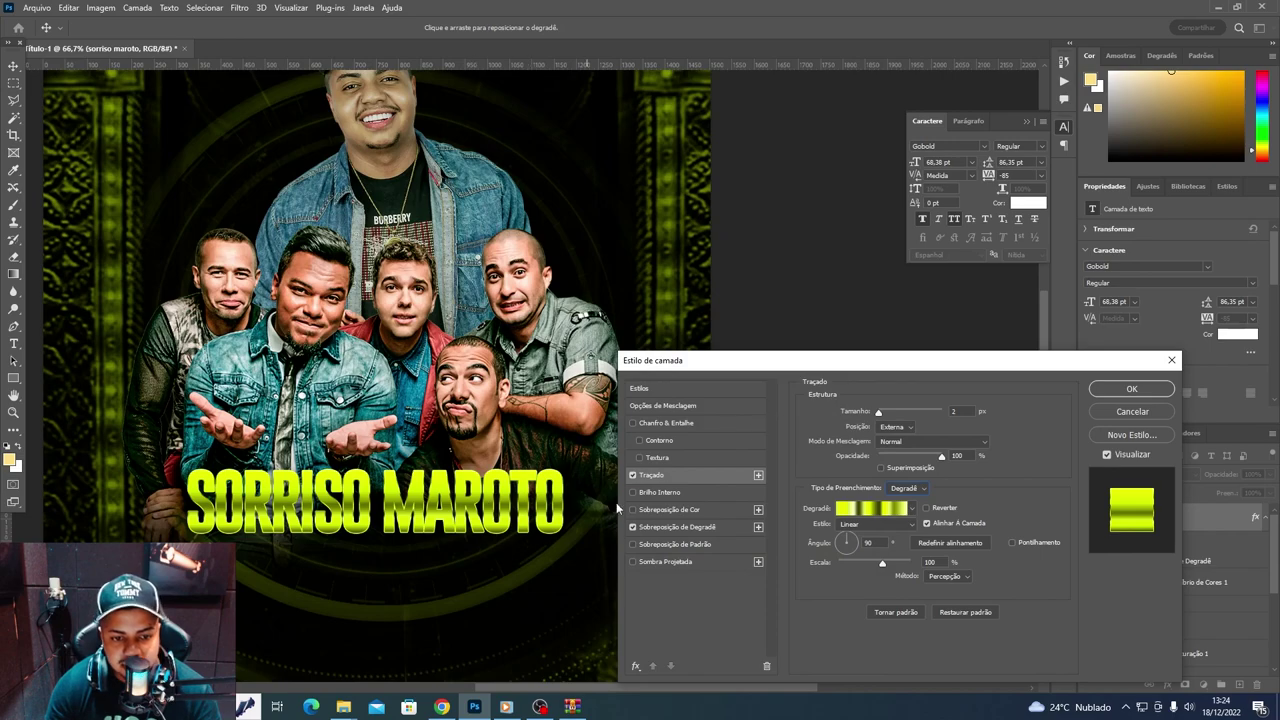
- Enable a default drop shadow on the title at 100% opacity
left_click(645, 562)
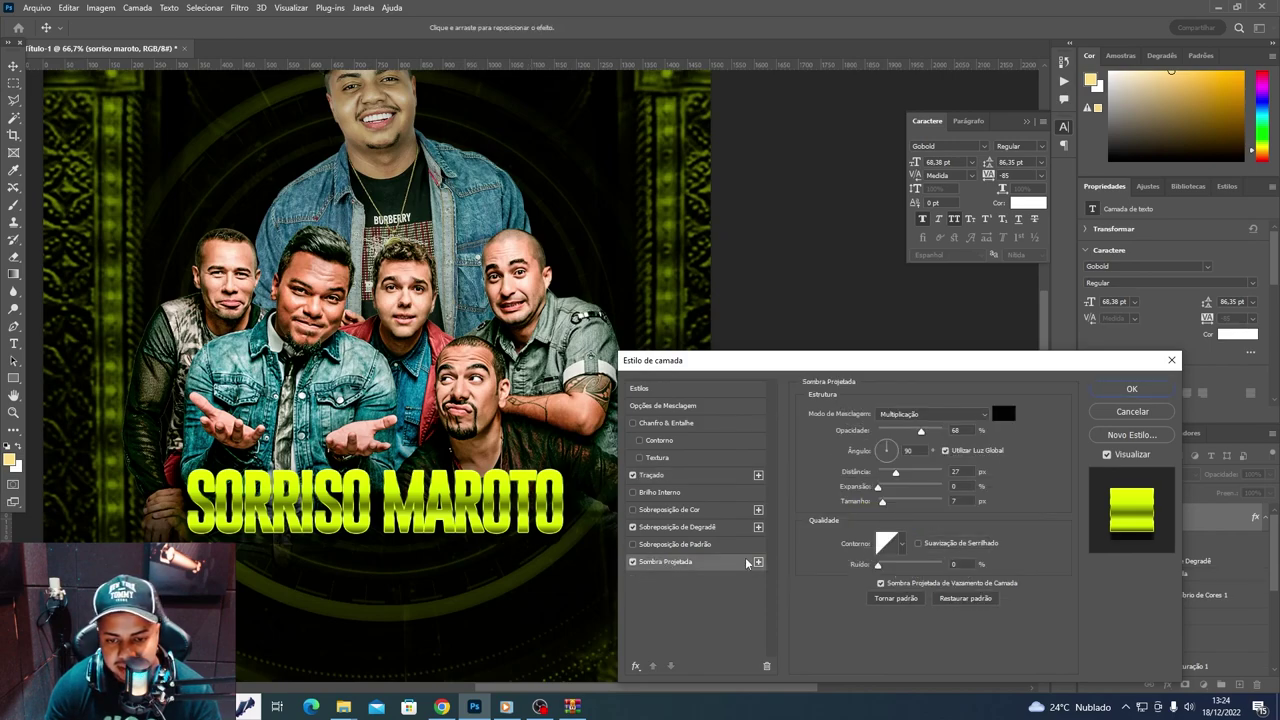
left_click_drag(896, 472, 878, 472)
left_click(945, 598)
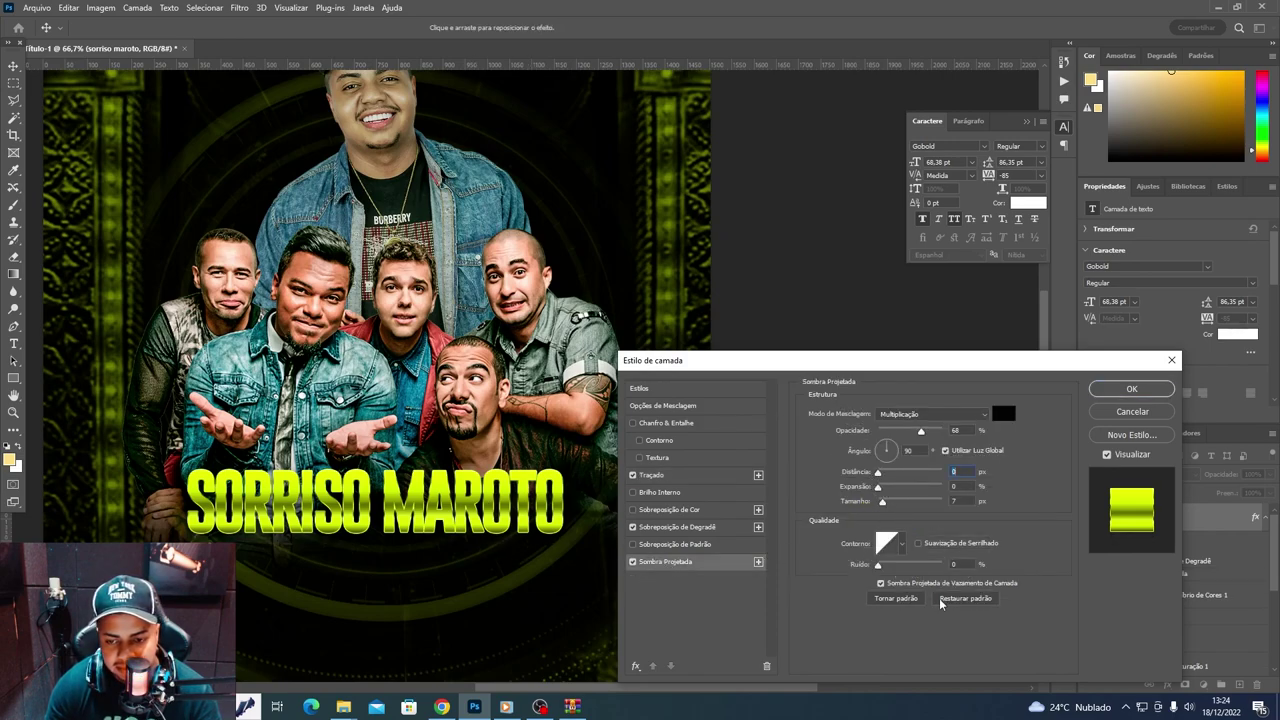
left_click_drag(900, 430, 941, 430)
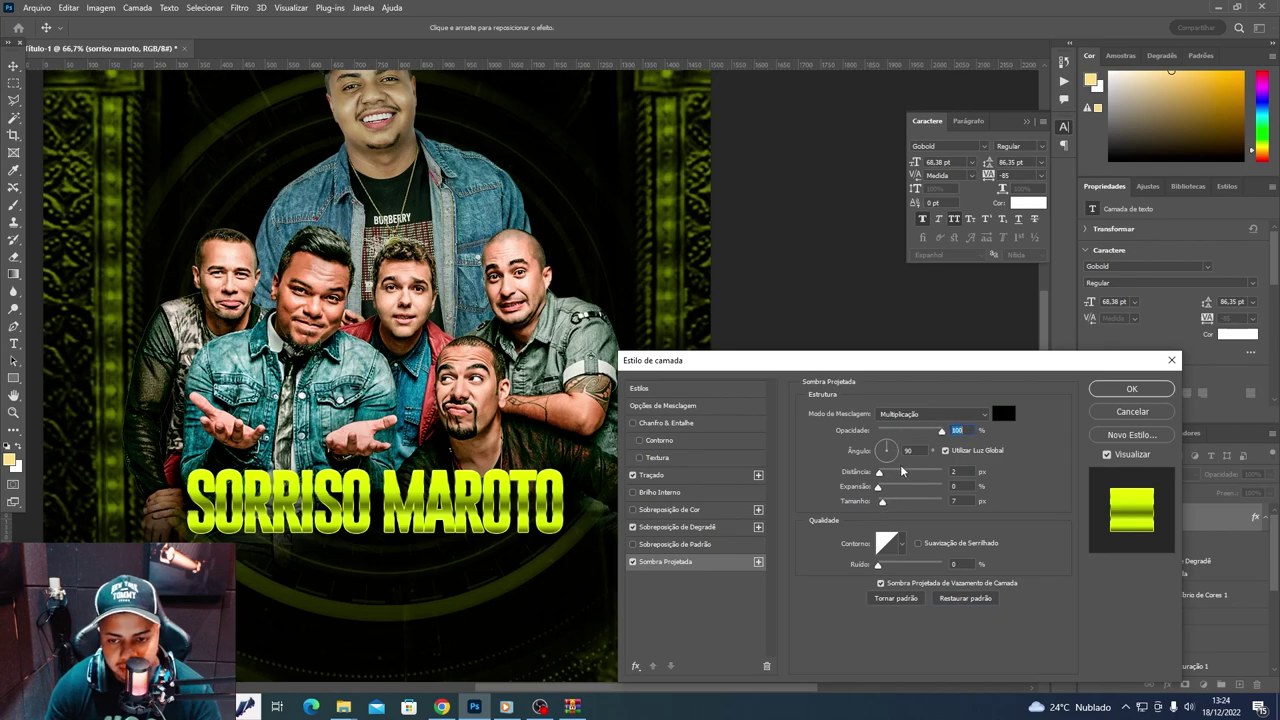
mouse_move(905, 472)
left_mouse_down()
mouse_move(882, 478)
mouse_move(888, 502)
mouse_move(870, 503)
mouse_move(883, 480)
mouse_move(882, 502)
left_mouse_up()
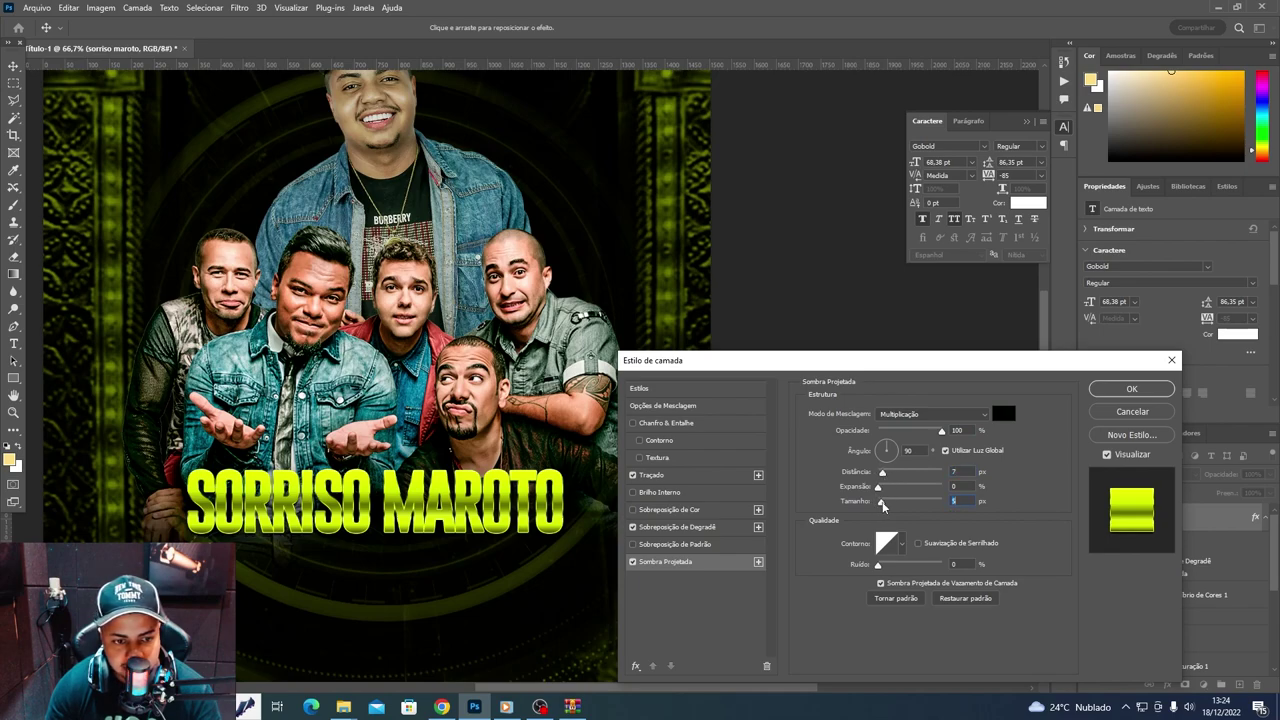
- Add a second drop shadow with 19 px distance, 29 px size and 66% opacity
left_click(758, 561)
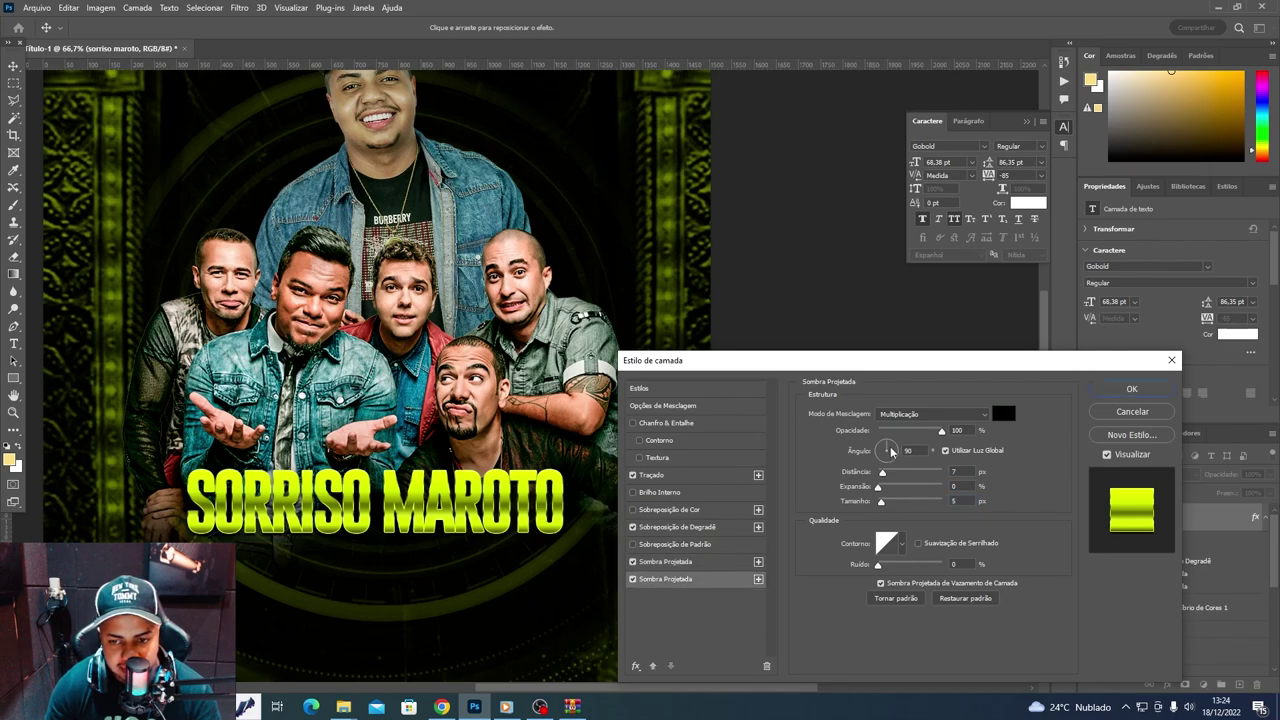
left_click_drag(881, 479, 894, 480)
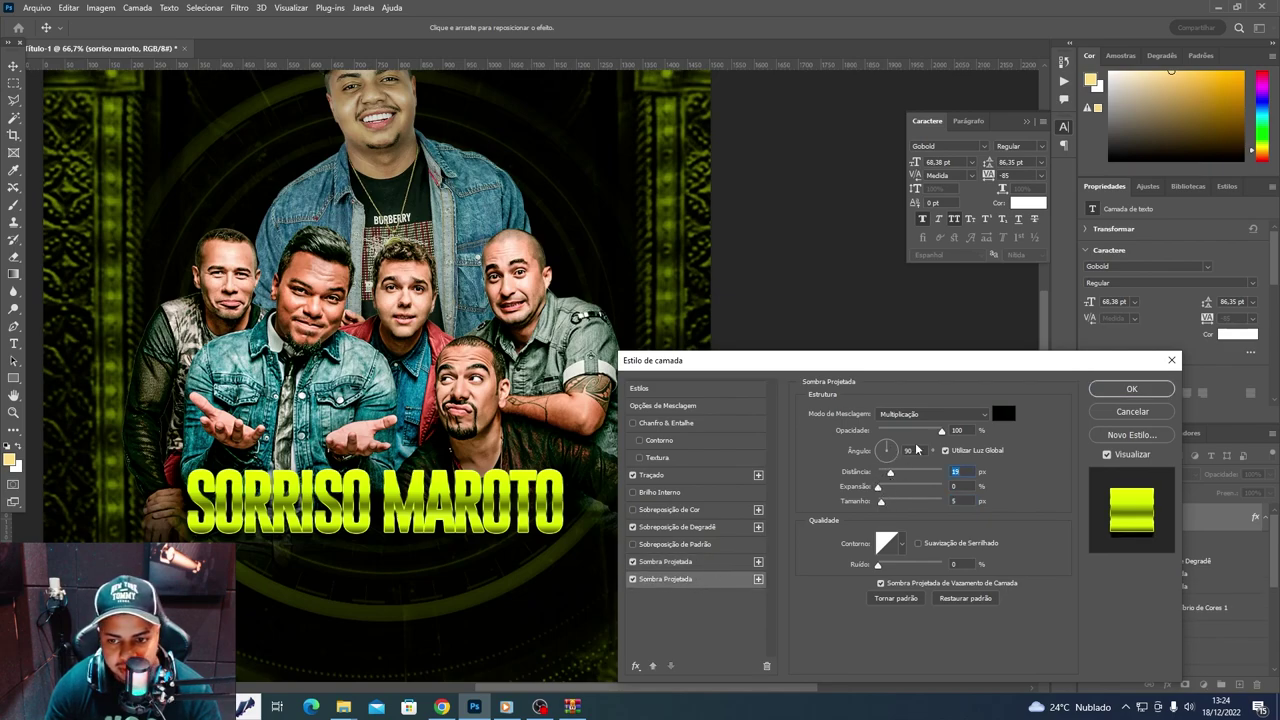
left_click_drag(914, 431, 888, 433)
left_click_drag(881, 501, 889, 503)
mouse_move(896, 431)
left_mouse_down()
mouse_move(925, 432)
mouse_move(921, 449)
left_mouse_up()
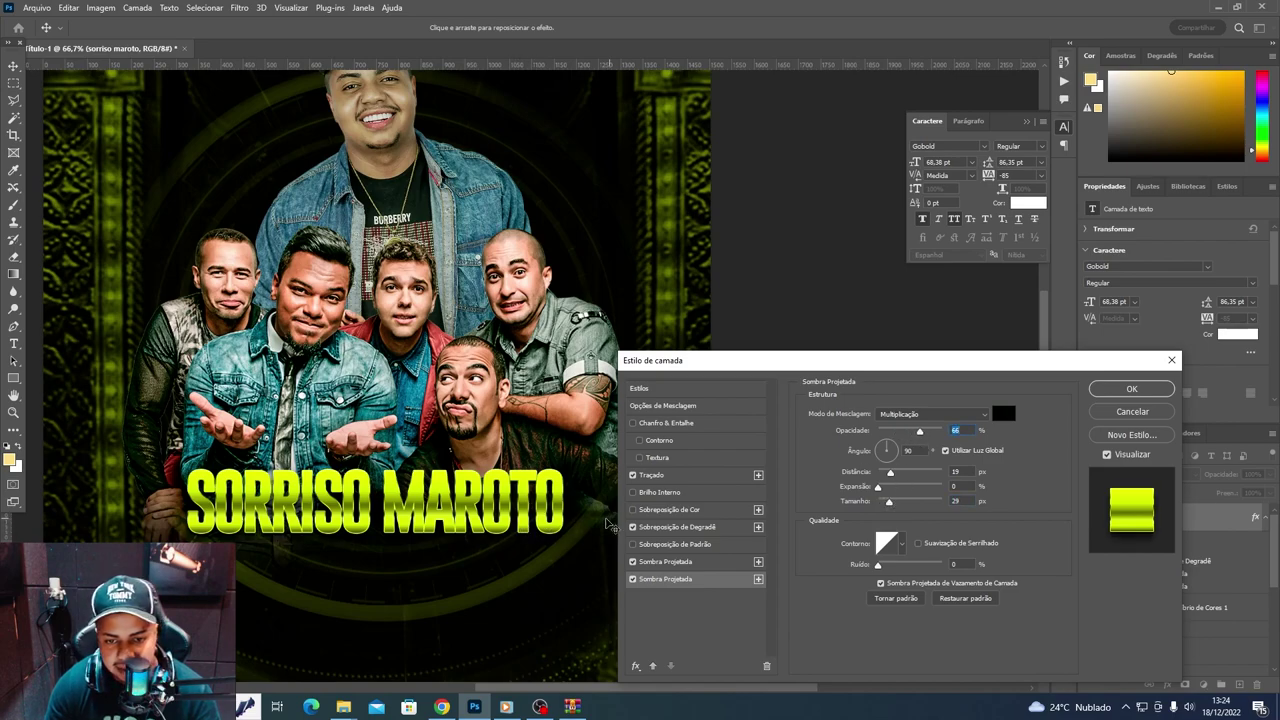
- Add a yellow inner glow from default settings with lowered opacity
left_click(637, 493)
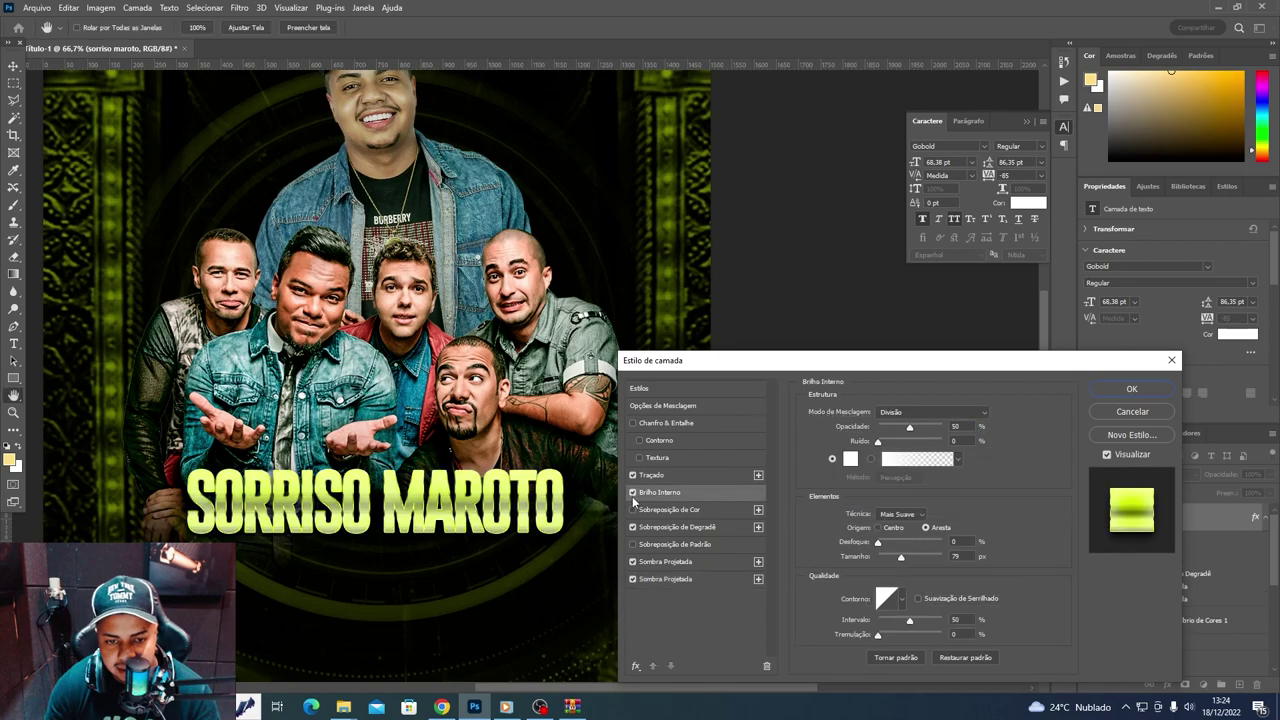
left_click(966, 658)
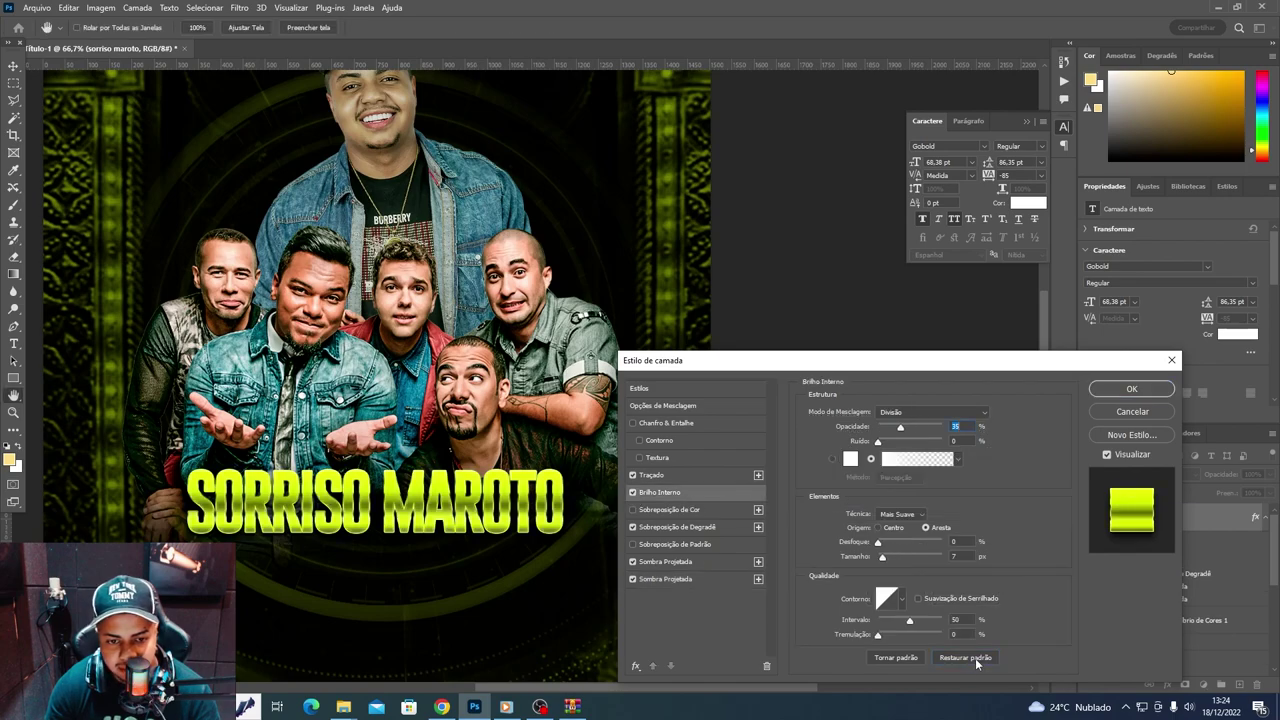
left_click(850, 459)
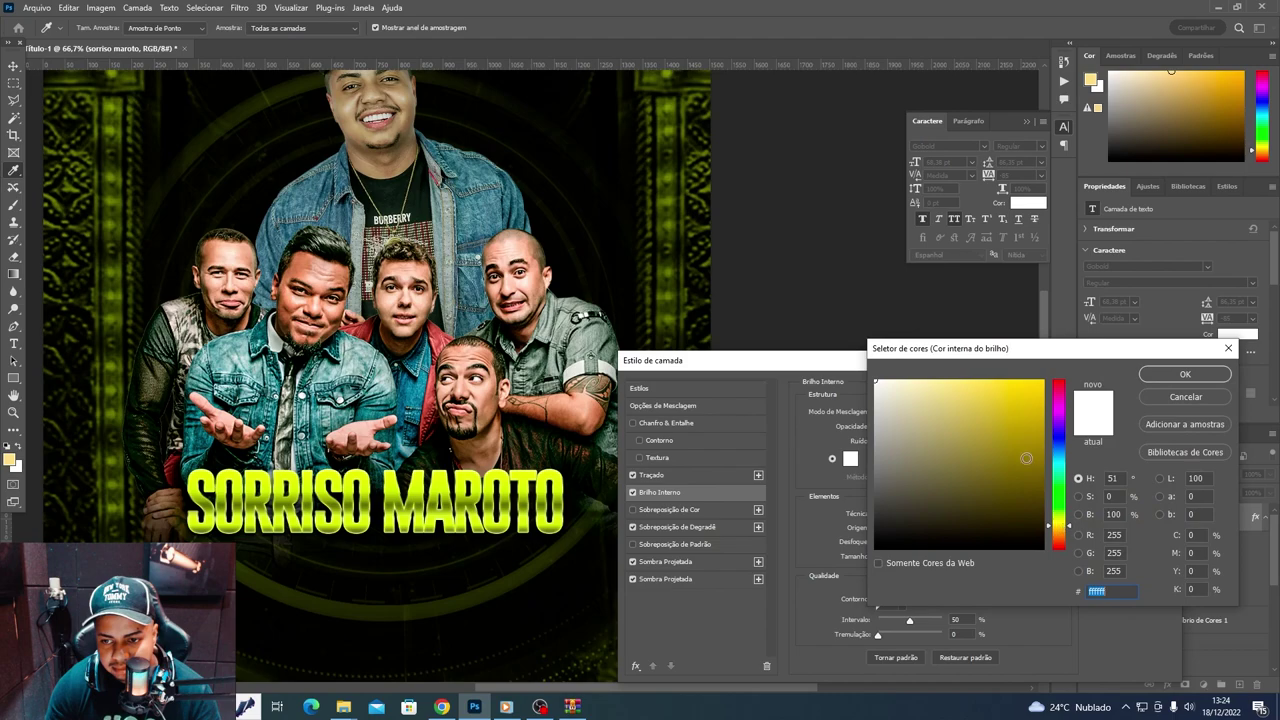
left_click(1178, 377)
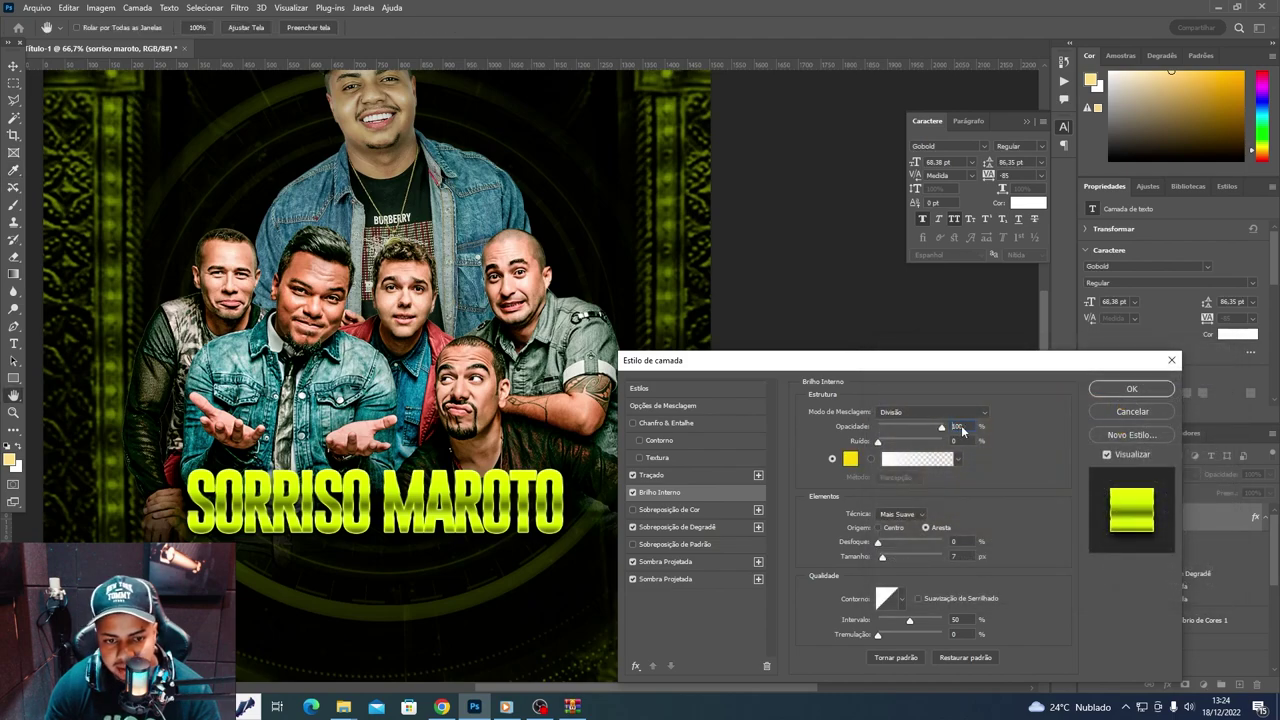
left_click_drag(941, 428, 929, 437)
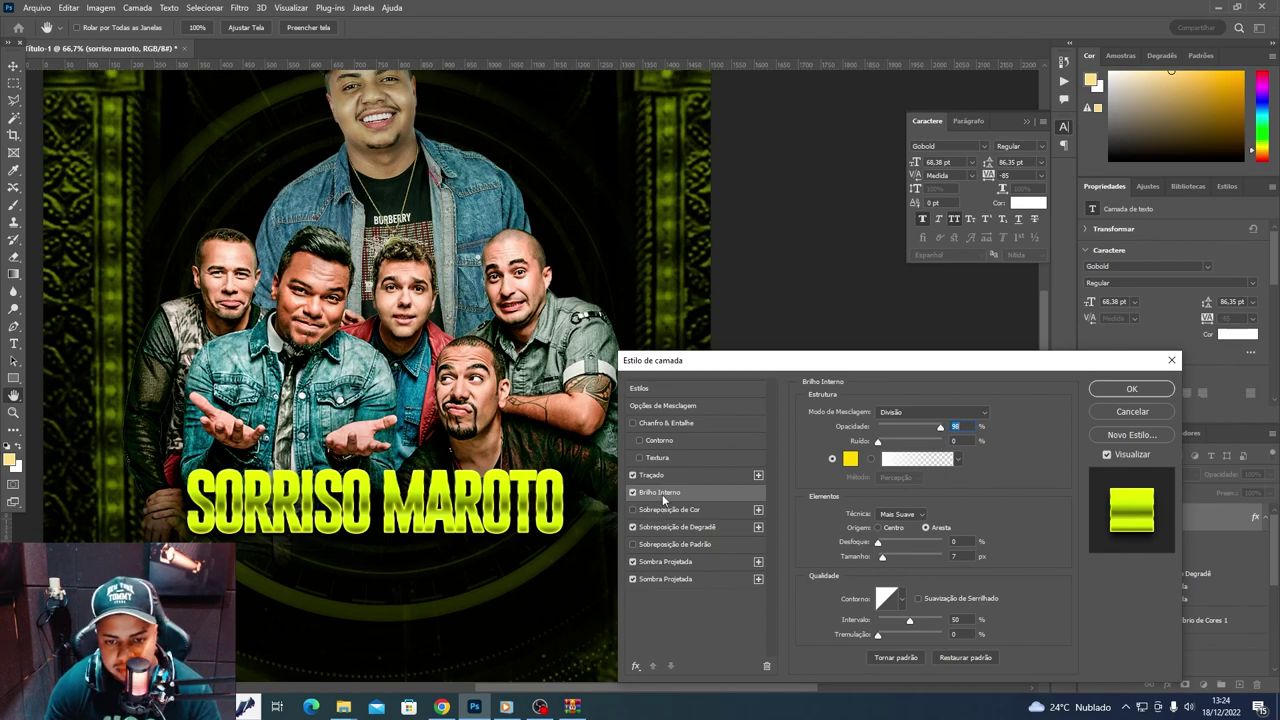
- Add a yellow inner shadow in Subexposição Linear (Adicionar) blend mode
left_click(633, 663)
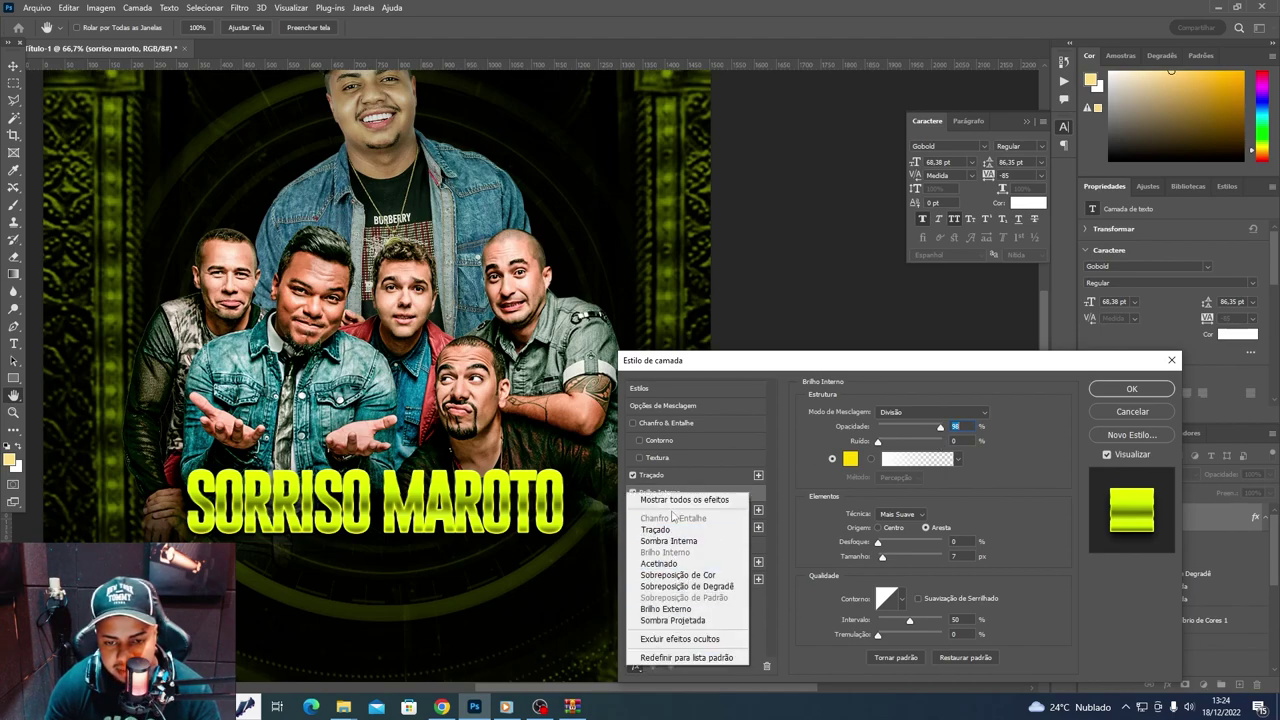
left_click(680, 500)
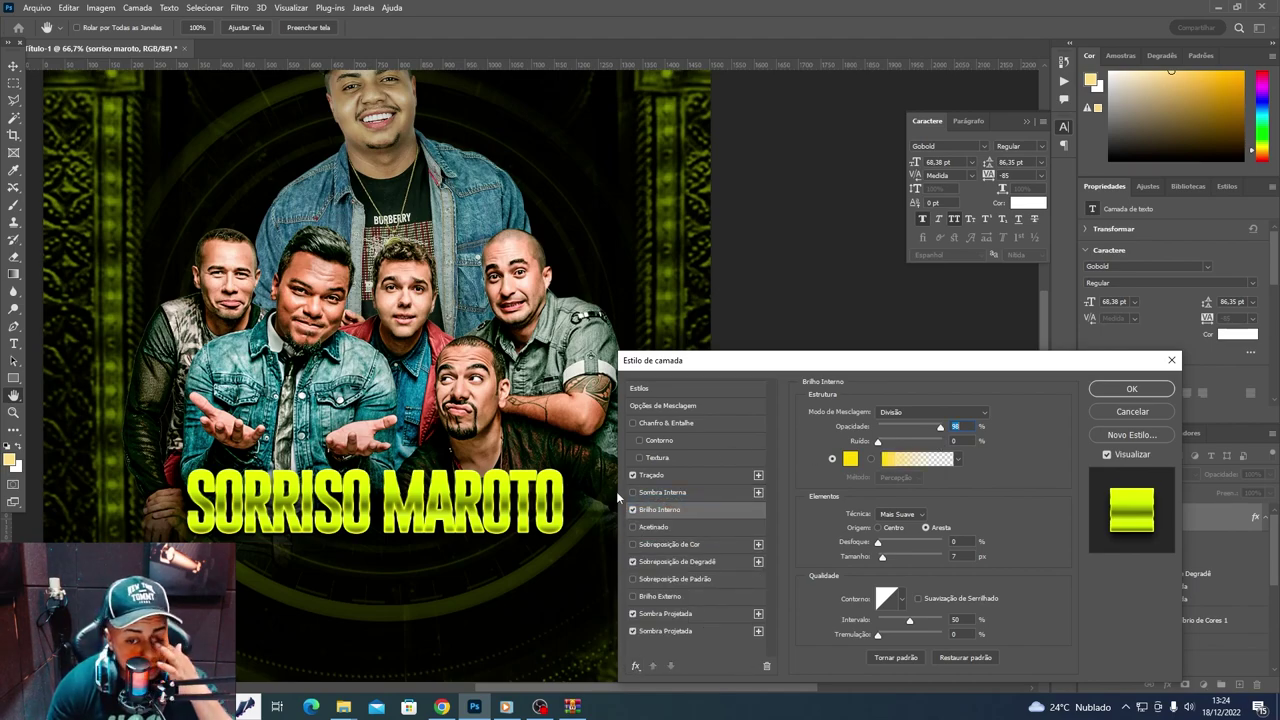
left_click(660, 492)
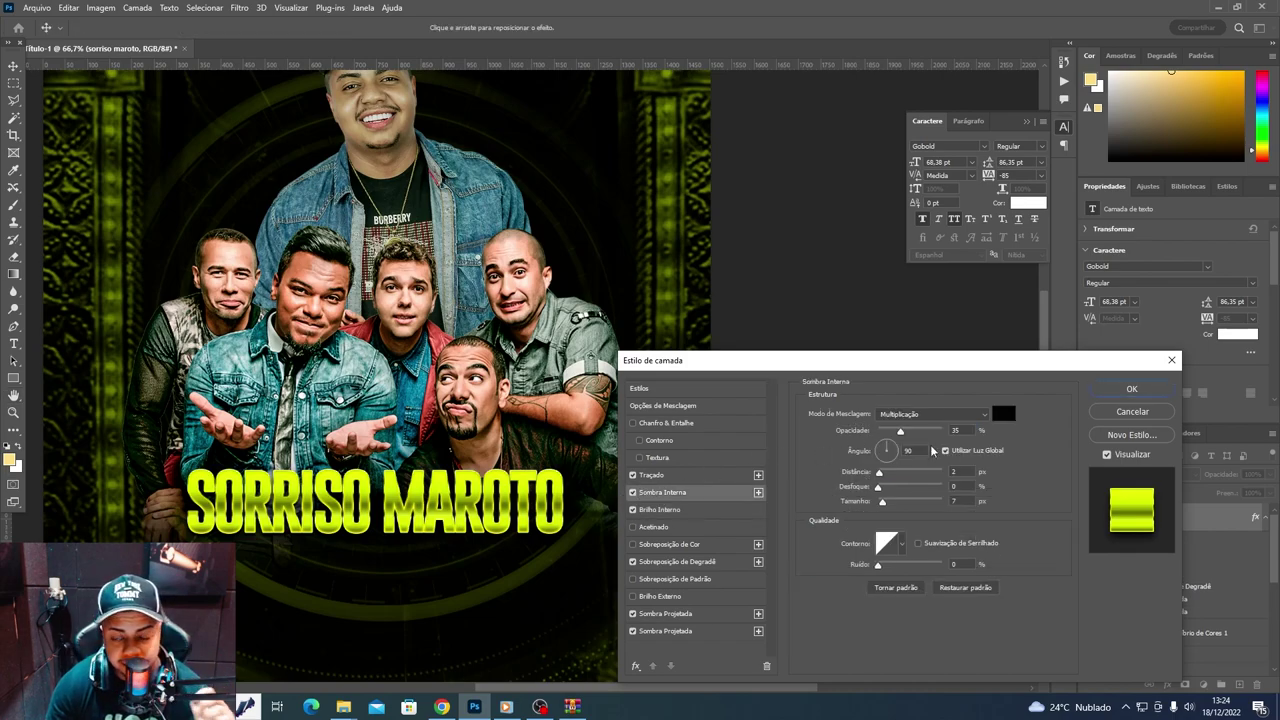
left_click(1003, 413)
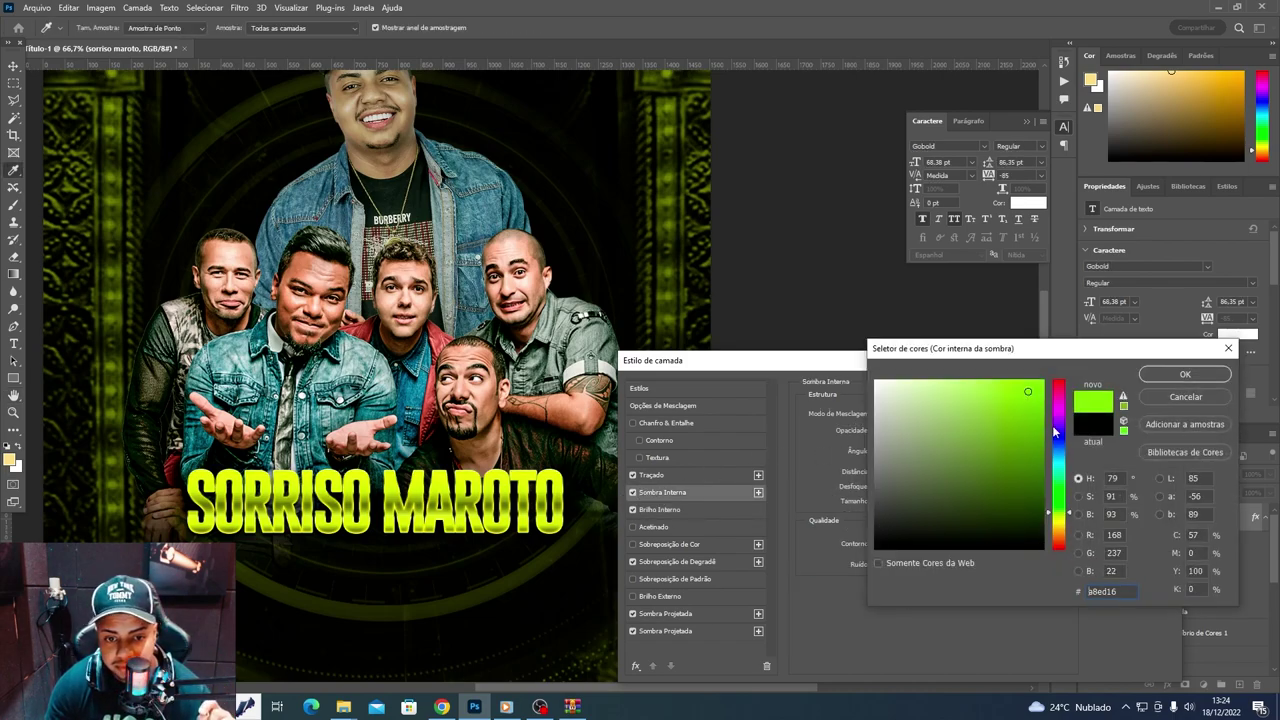
left_click(1065, 514)
left_click_drag(1065, 514, 1063, 529)
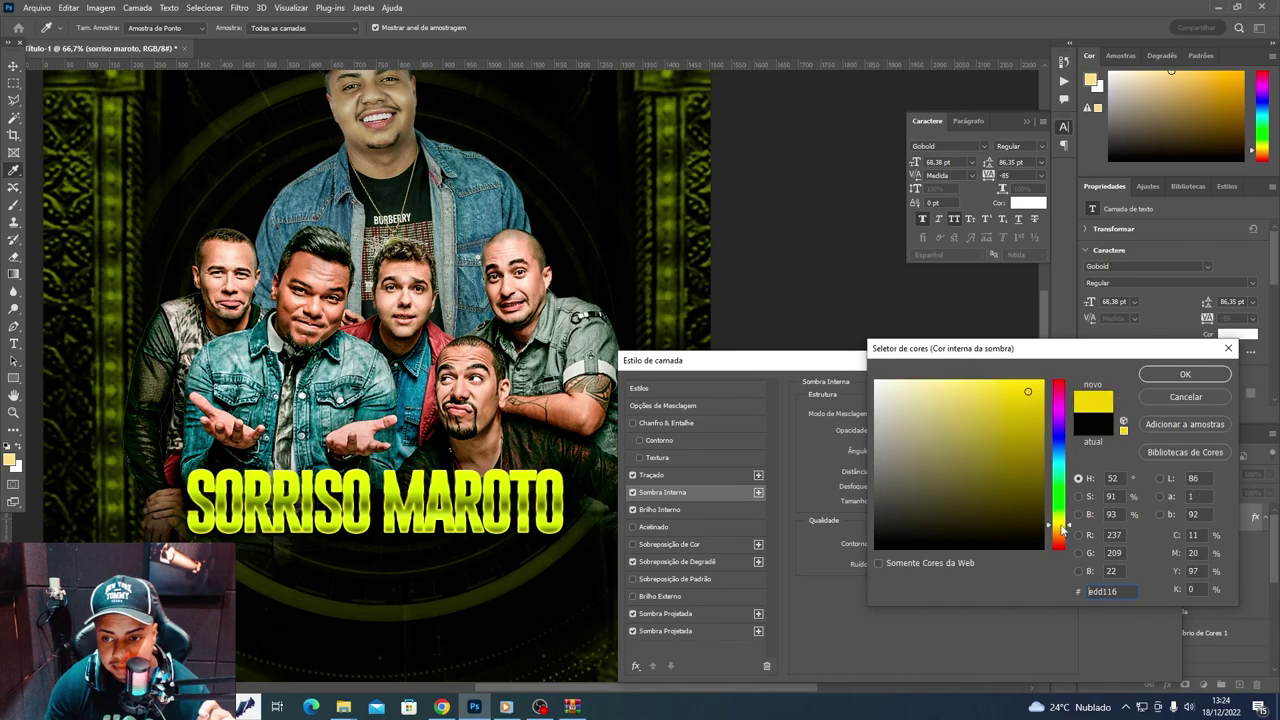
left_click(1182, 374)
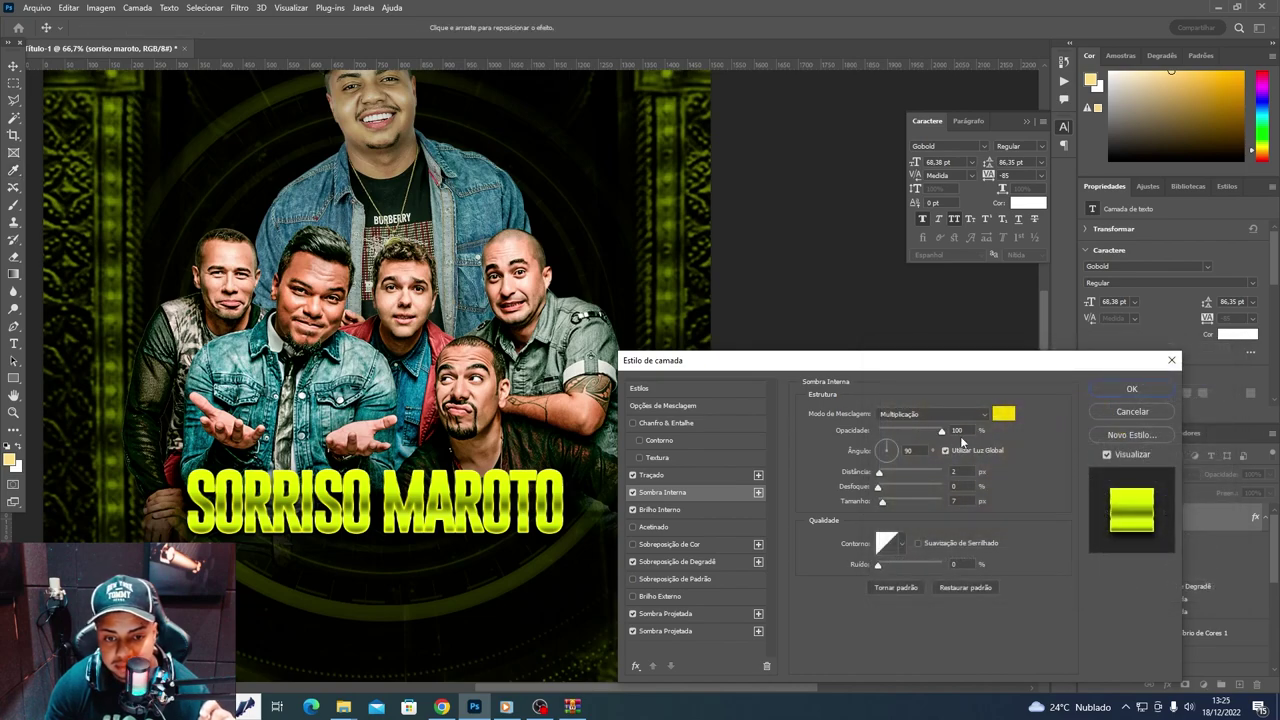
left_click(939, 414)
left_click(946, 492)
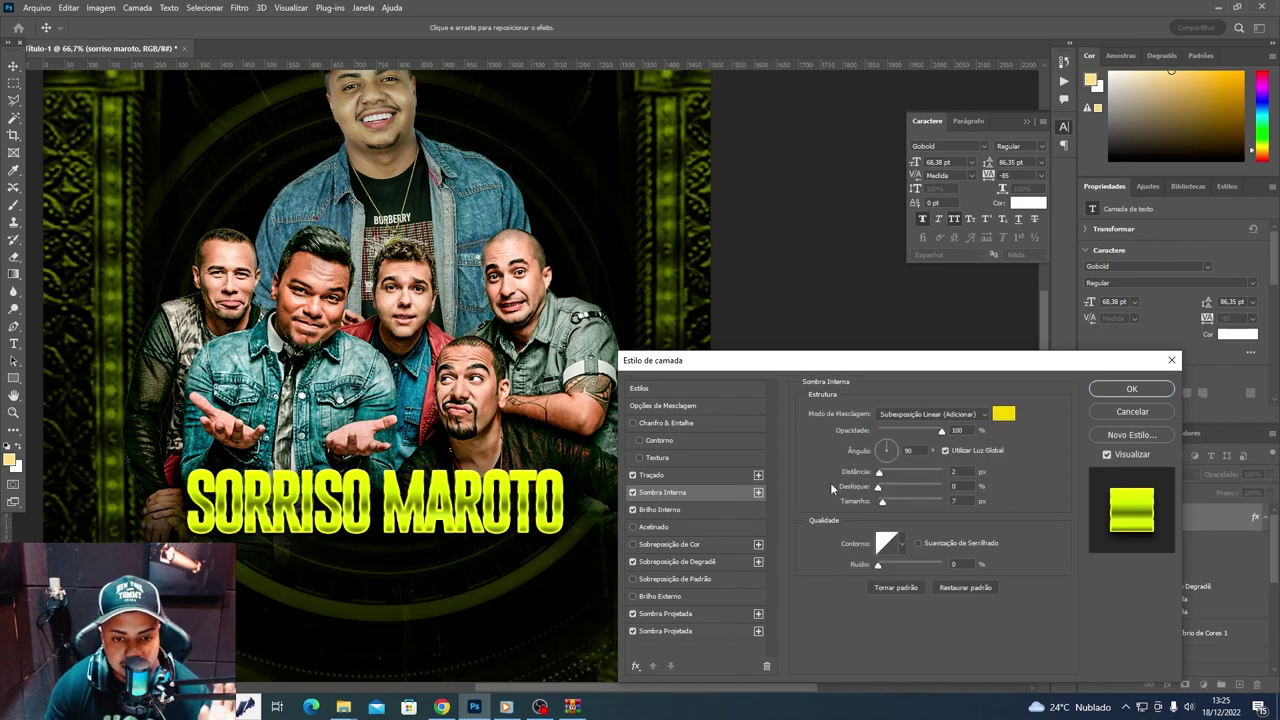
- Add a 2 px inner bevel and emboss to the title and apply the layer style
left_click(633, 424)
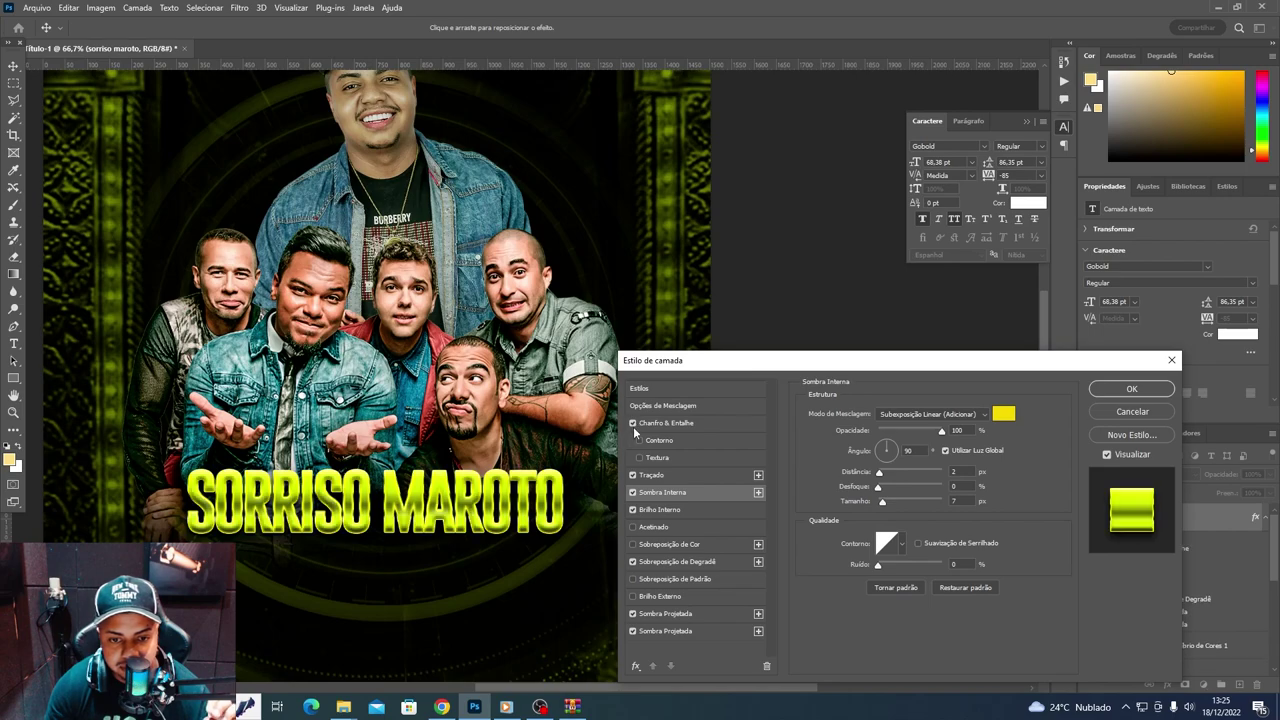
left_click(662, 424)
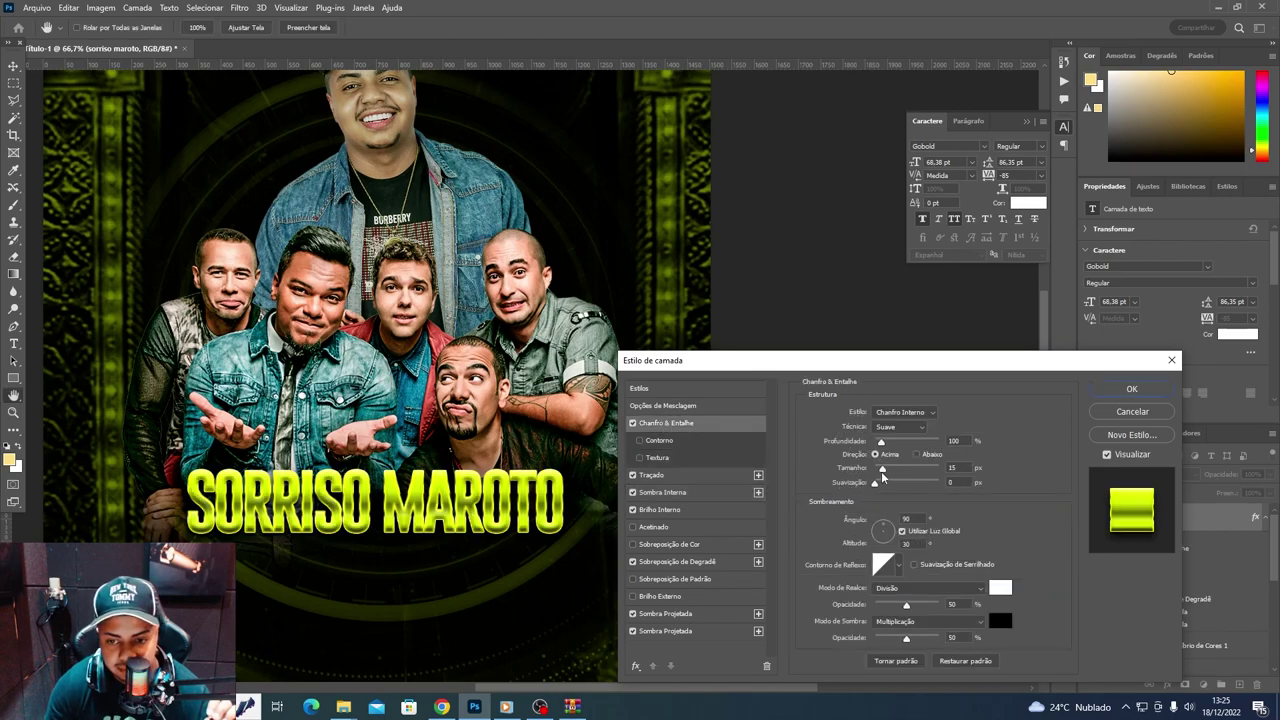
left_click_drag(882, 476, 869, 470)
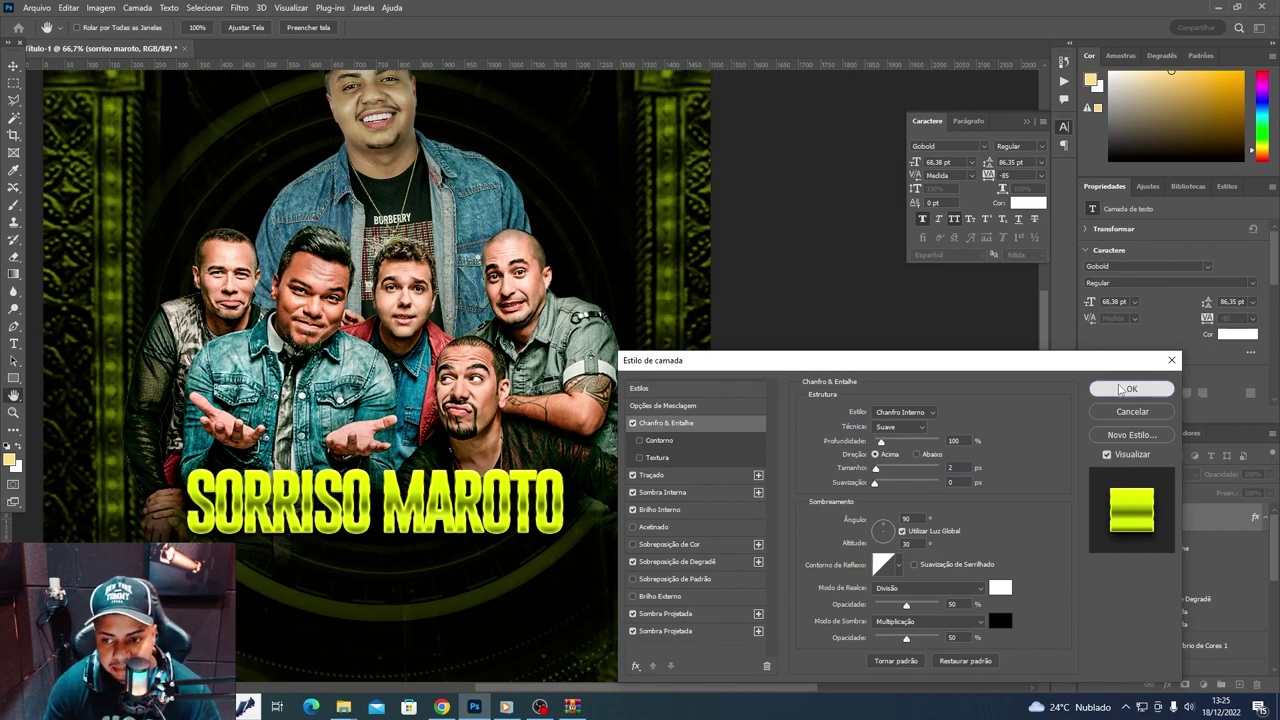
left_click(1112, 390)
left_click(1228, 188)
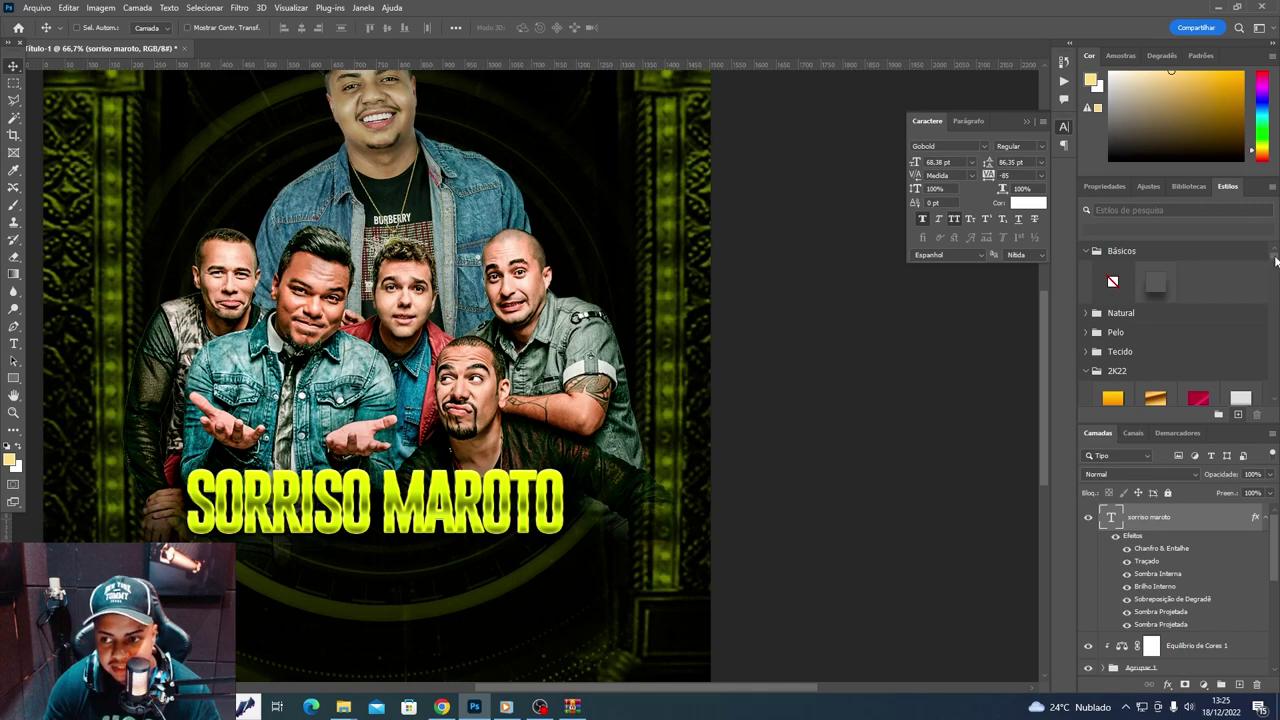
- Save the title's effects as a new style in the Styles panel
left_click_drag(1275, 260, 1275, 405)
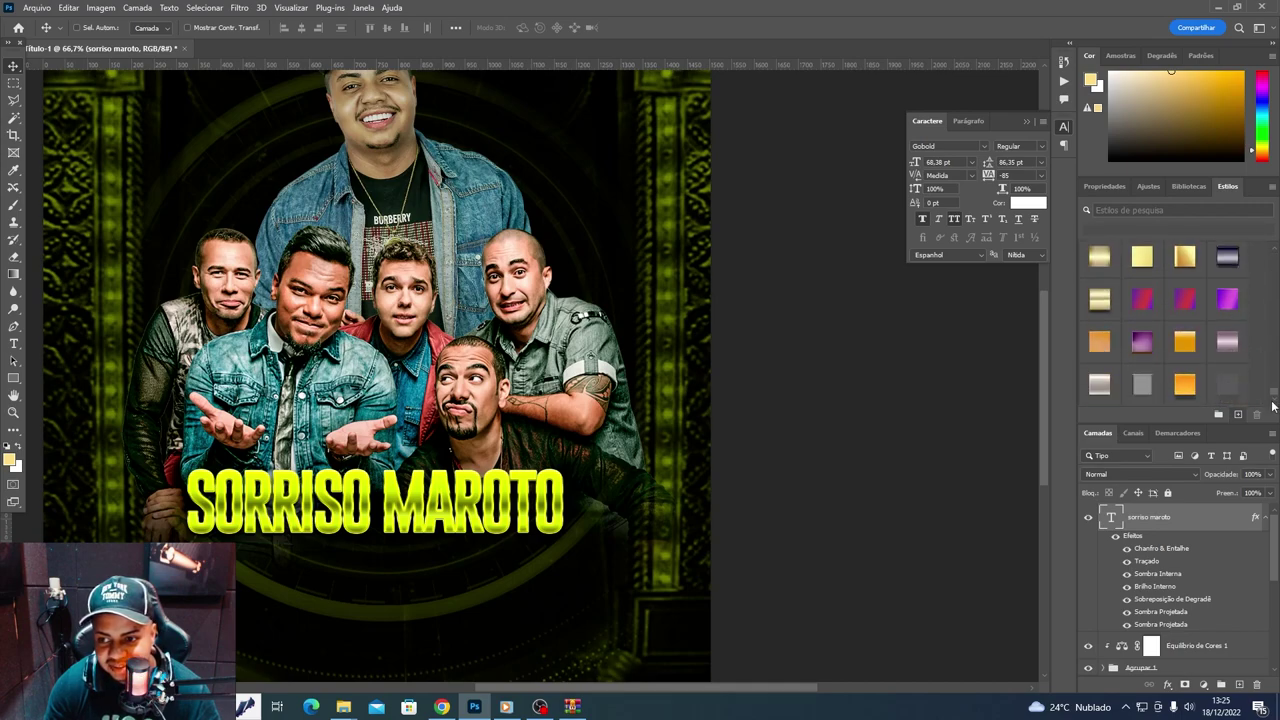
scroll(1275, 405, "down", 3)
left_click(1238, 414)
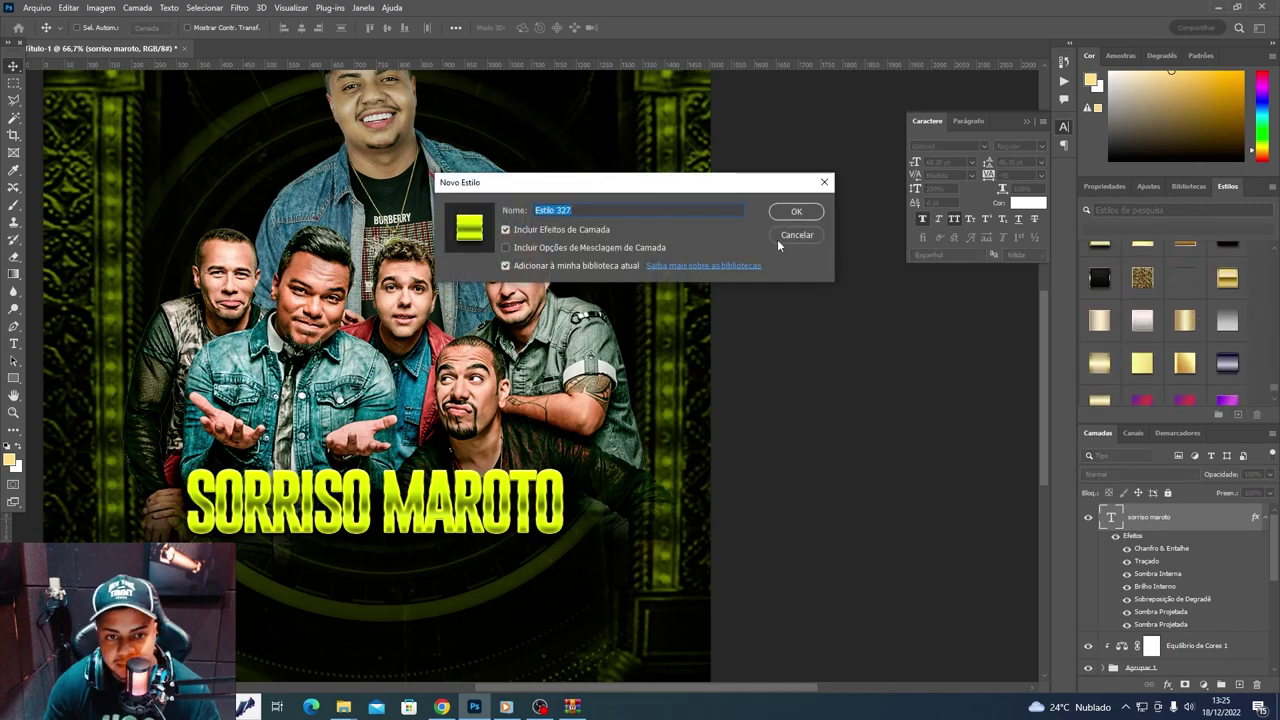
left_click(814, 215)
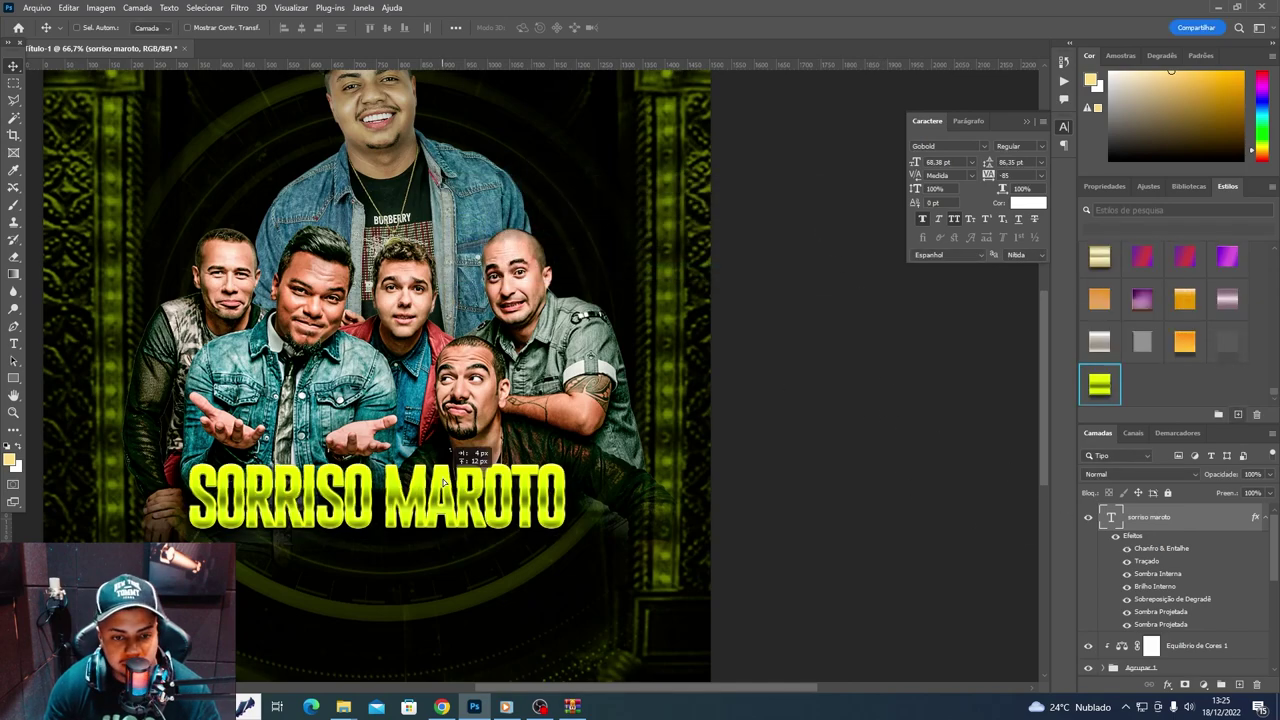
scroll(456, 450, "down", 1)
key("t")
left_click(421, 537)
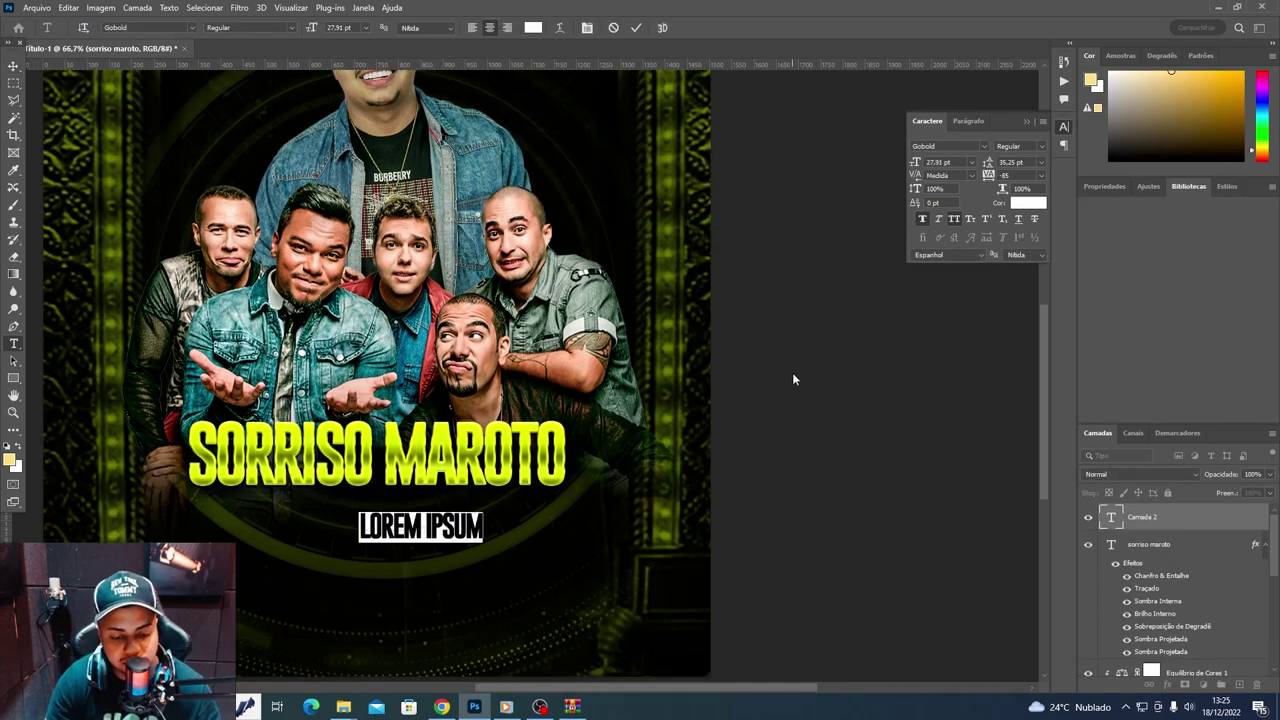
type("GRUPO")
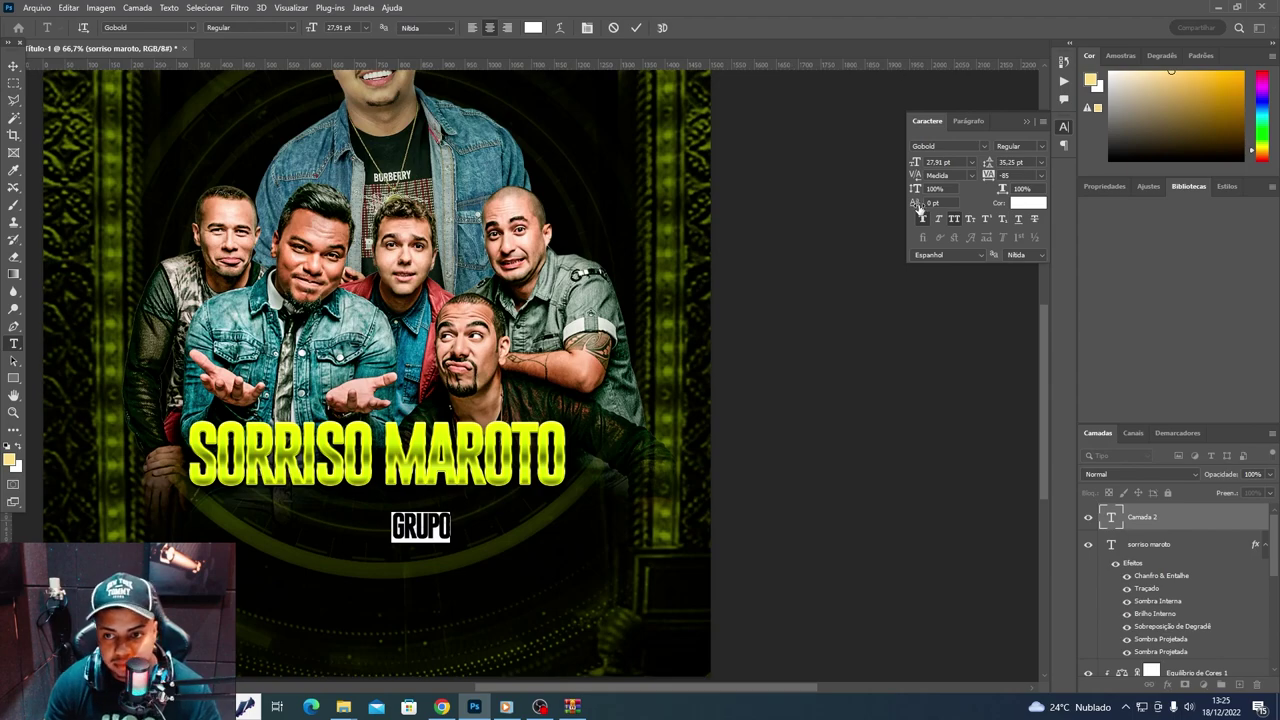
left_click(540, 707)
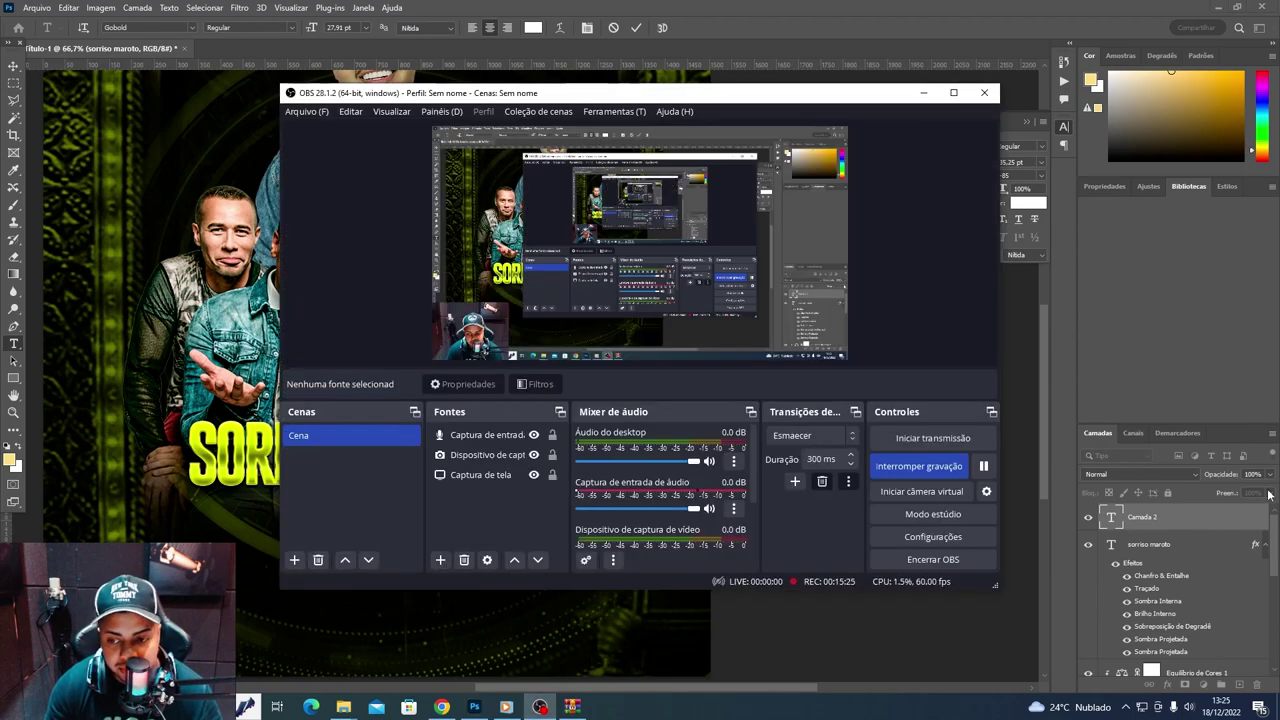
left_click(923, 92)
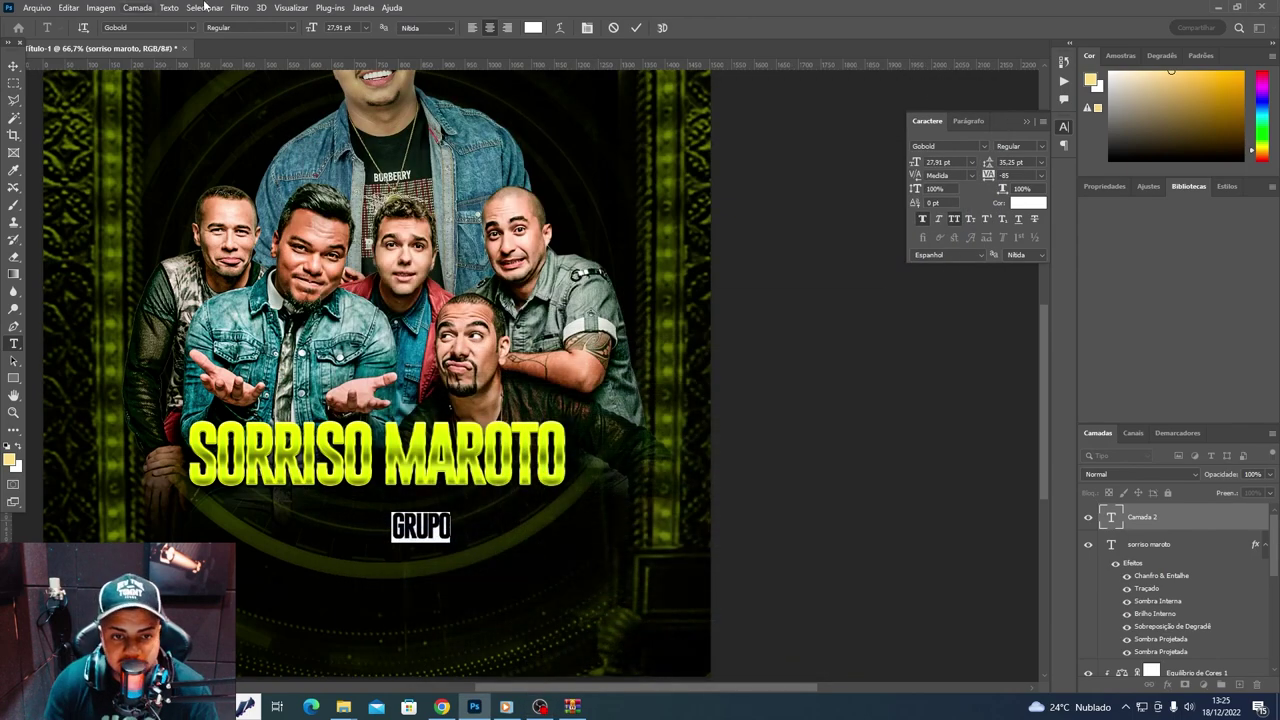
scroll(299, 354, "up", 2)
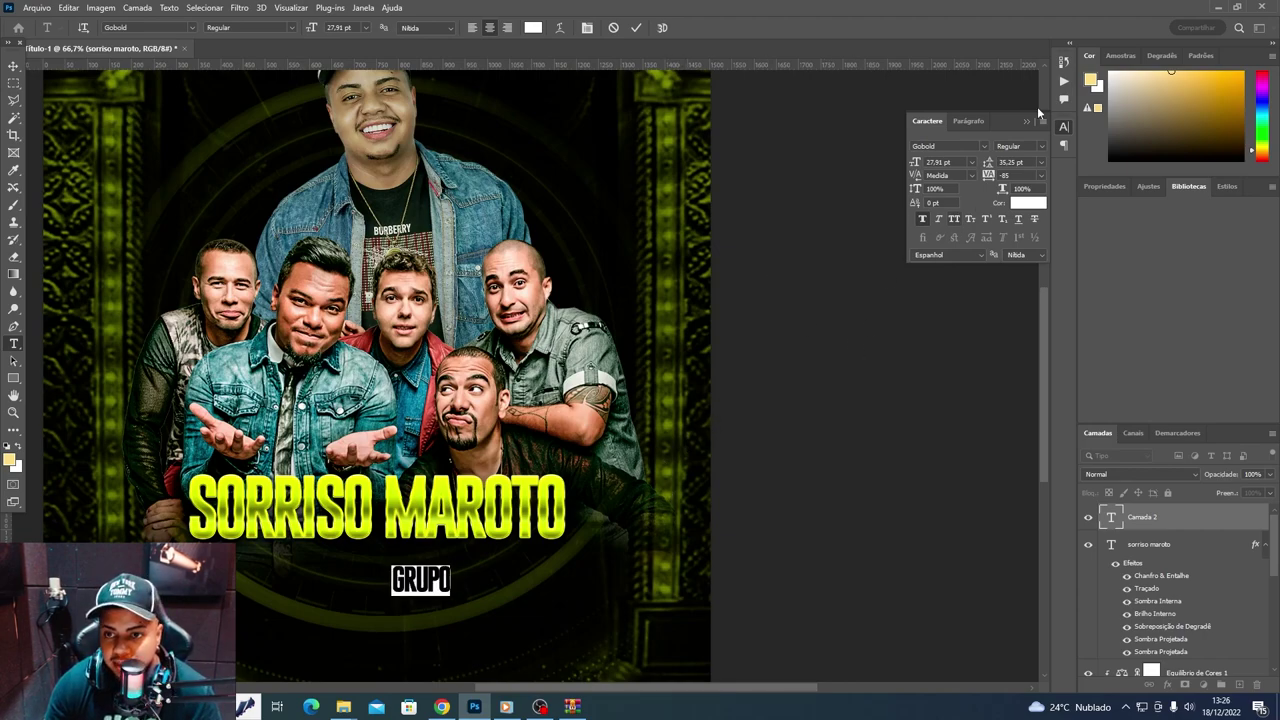
left_click(984, 146)
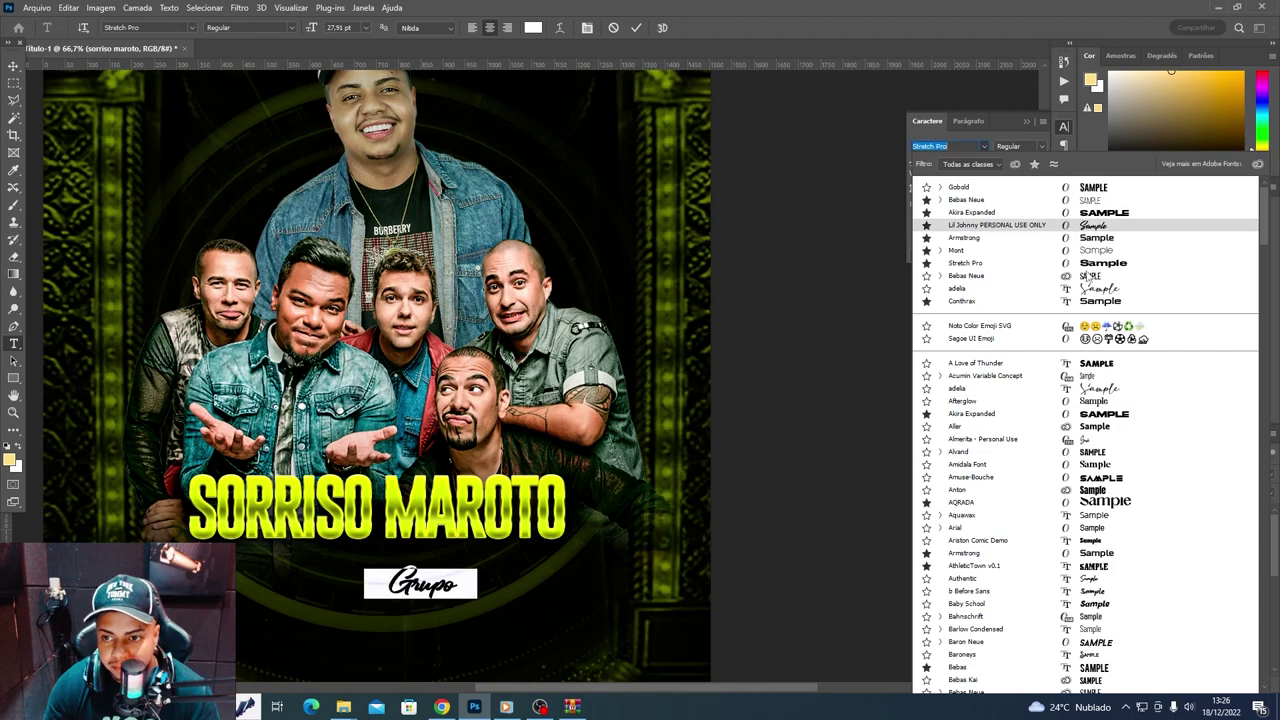
left_click(1091, 288)
left_click(984, 146)
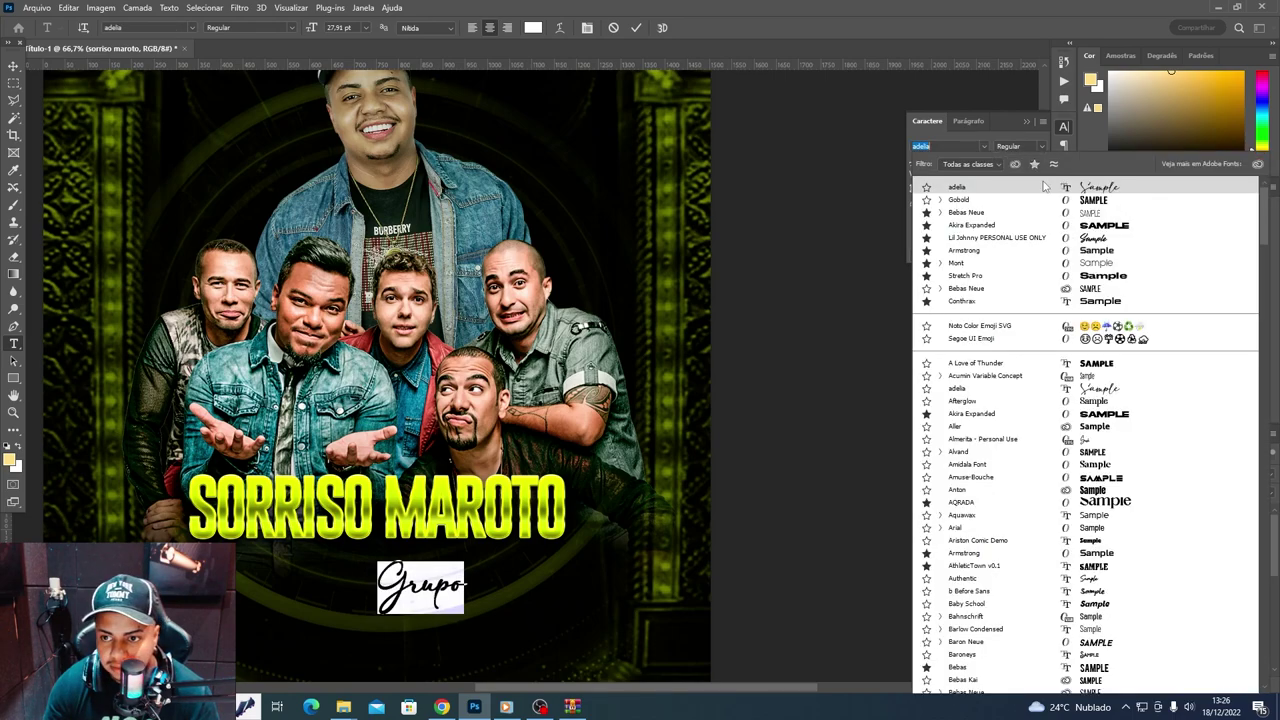
key("Escape")
left_click(14, 66)
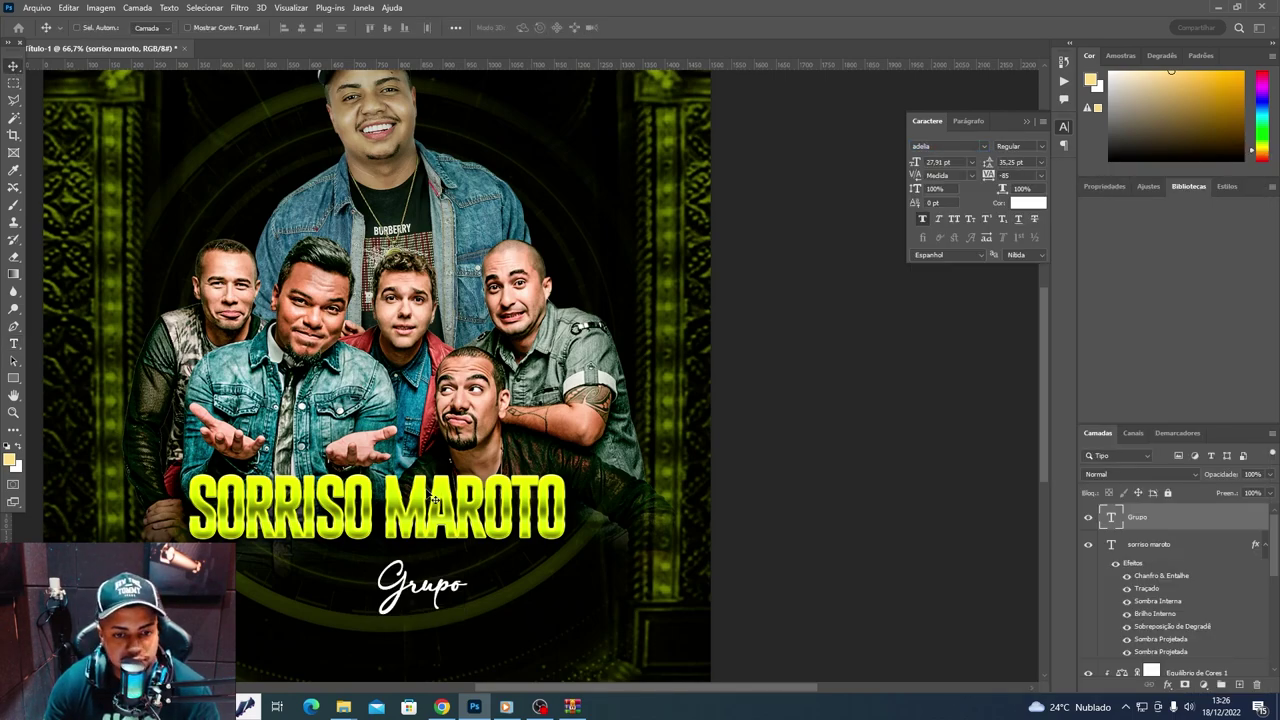
left_click_drag(420, 590, 332, 458)
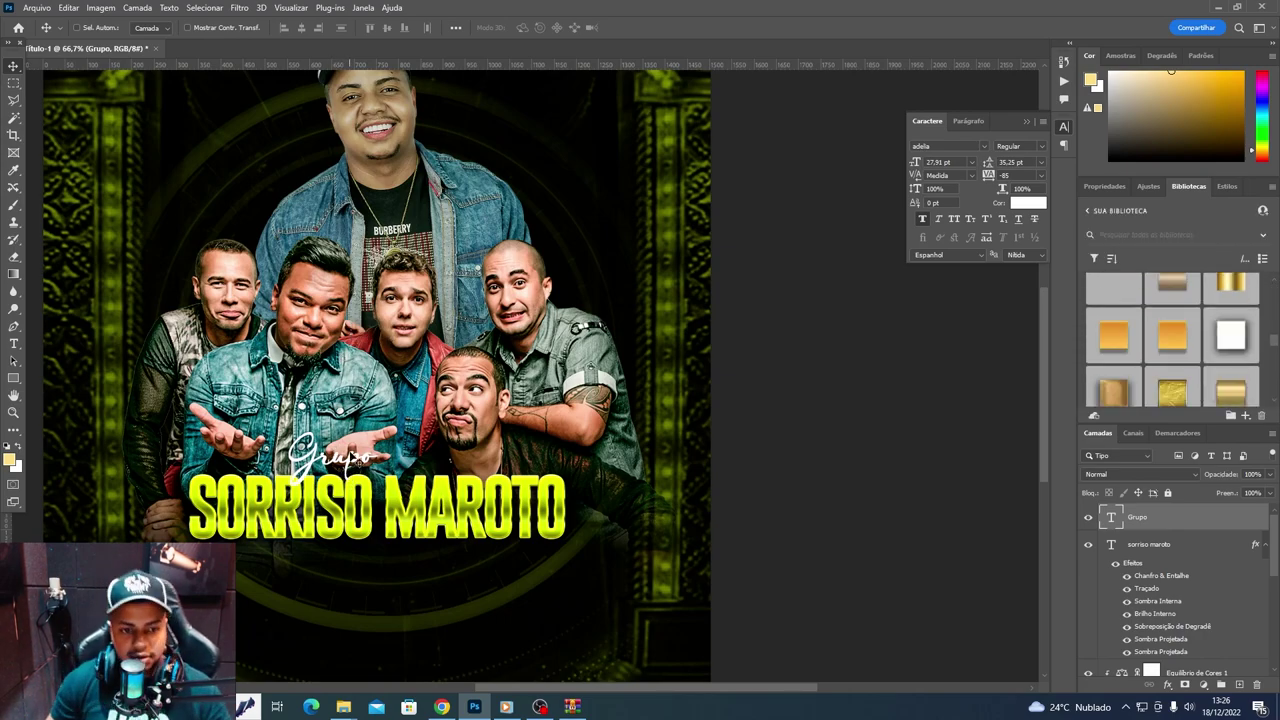
key("ctrl+t")
mouse_move(378, 455)
left_mouse_down()
mouse_move(474, 452)
mouse_move(474, 412)
left_mouse_up()
key("Return")
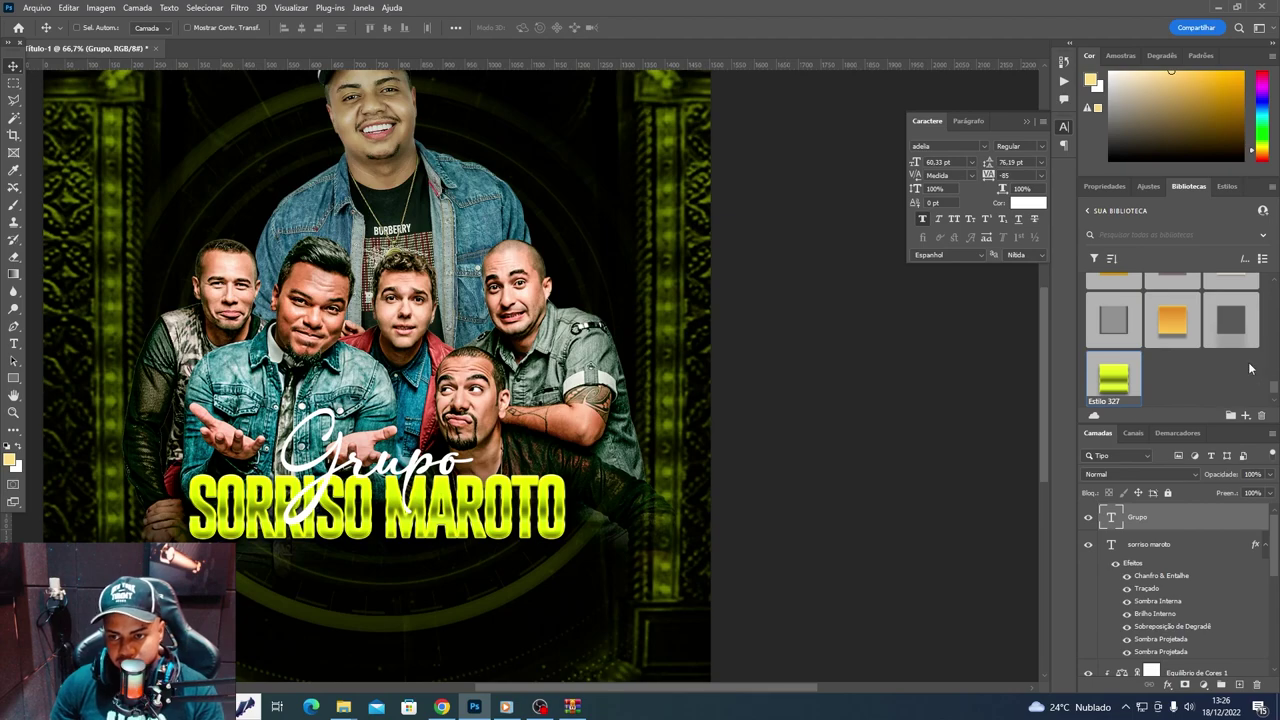
left_click(1227, 186)
left_click_drag(530, 500, 535, 572)
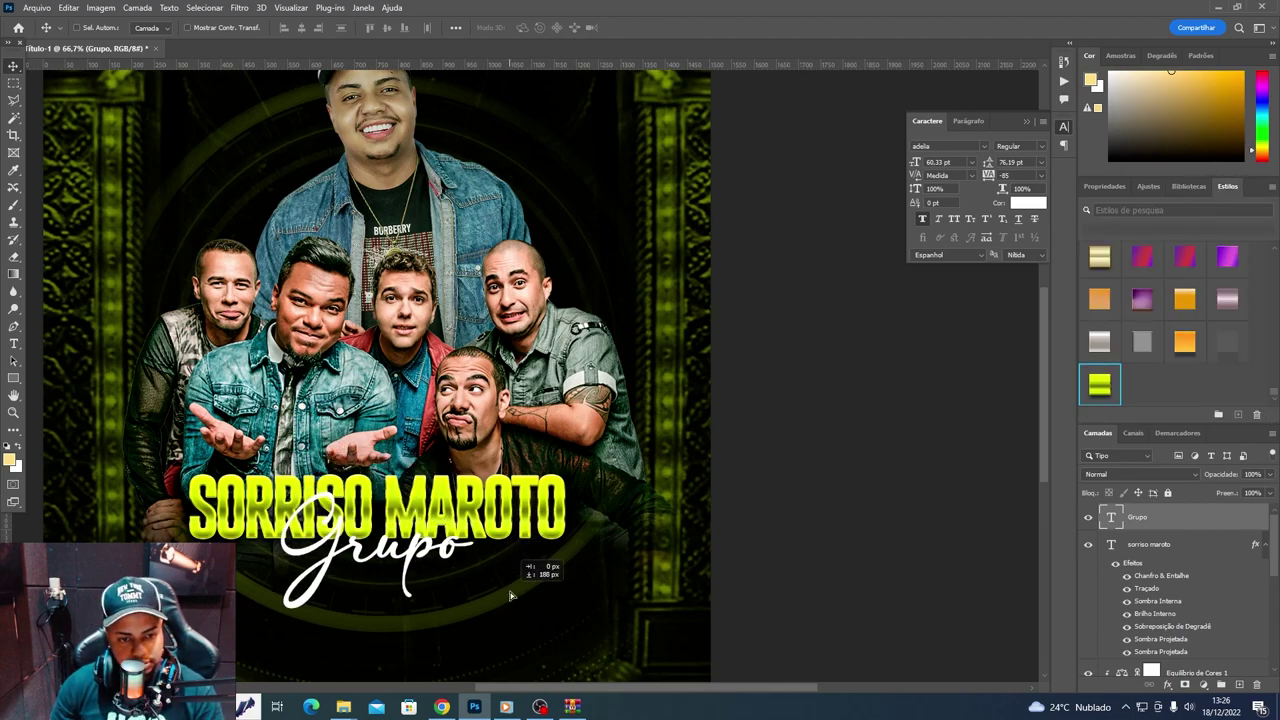
key("Delete")
scroll(597, 508, "down", 3)
scroll(597, 508, "up", 2)
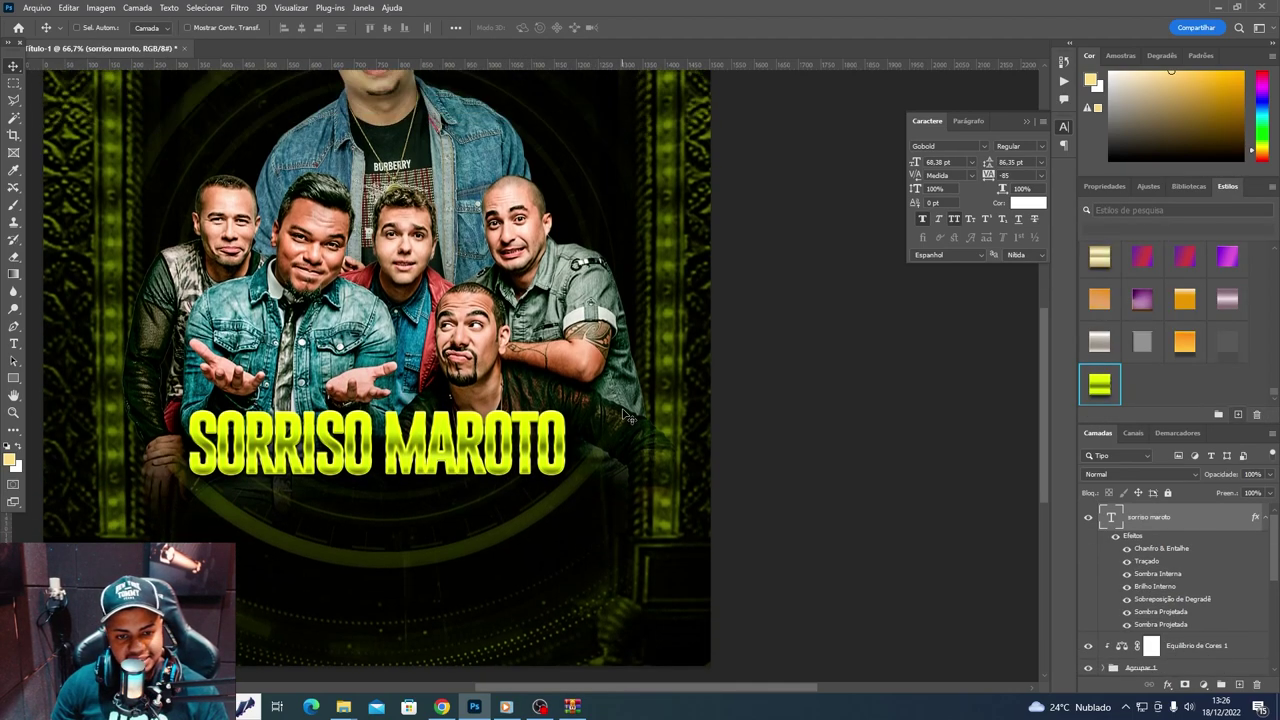
scroll(620, 440, "up", 1)
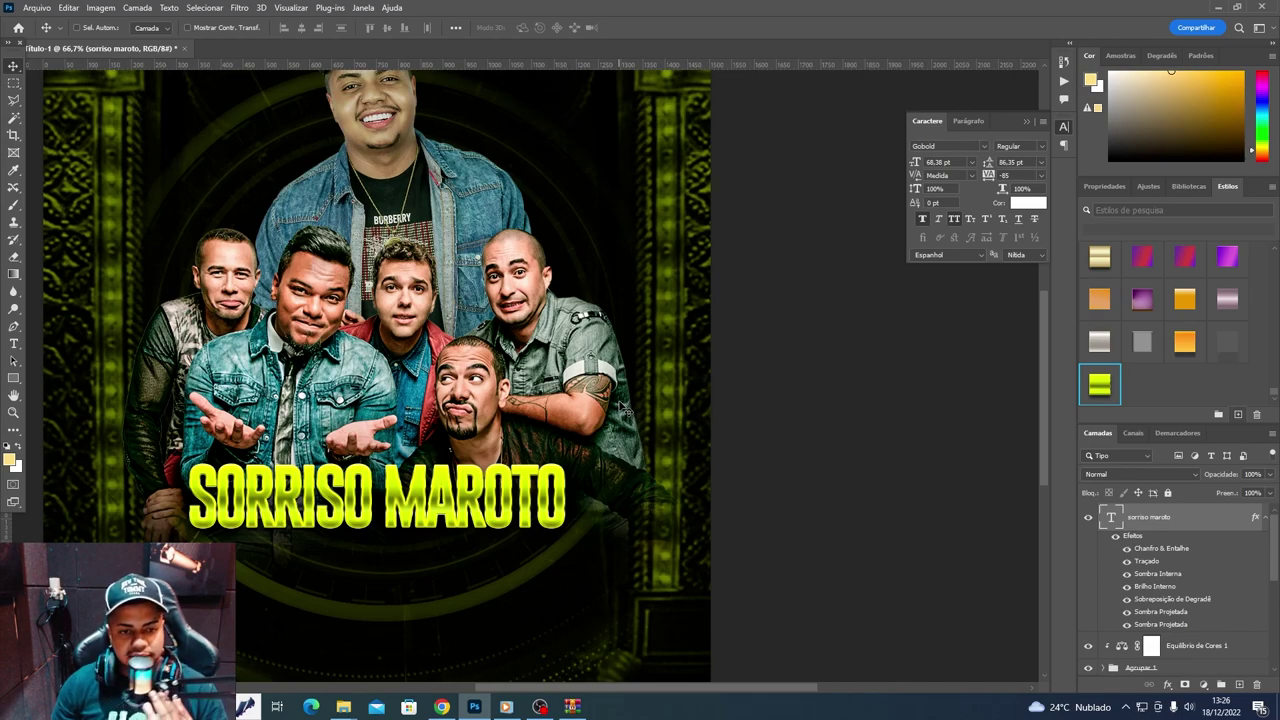
scroll(620, 408, "up", 1)
scroll(620, 408, "up", 1)
scroll(300, 250, "up", 1)
key("t")
left_click(232, 188)
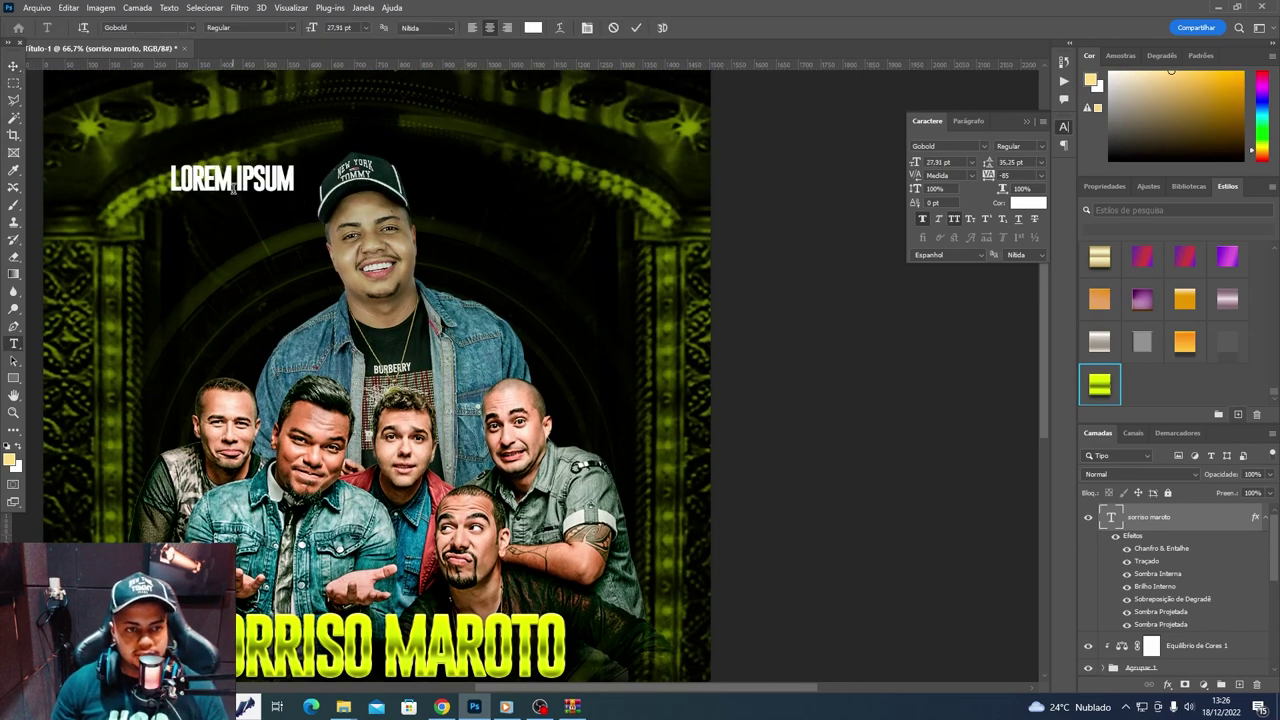
type("LOGO")
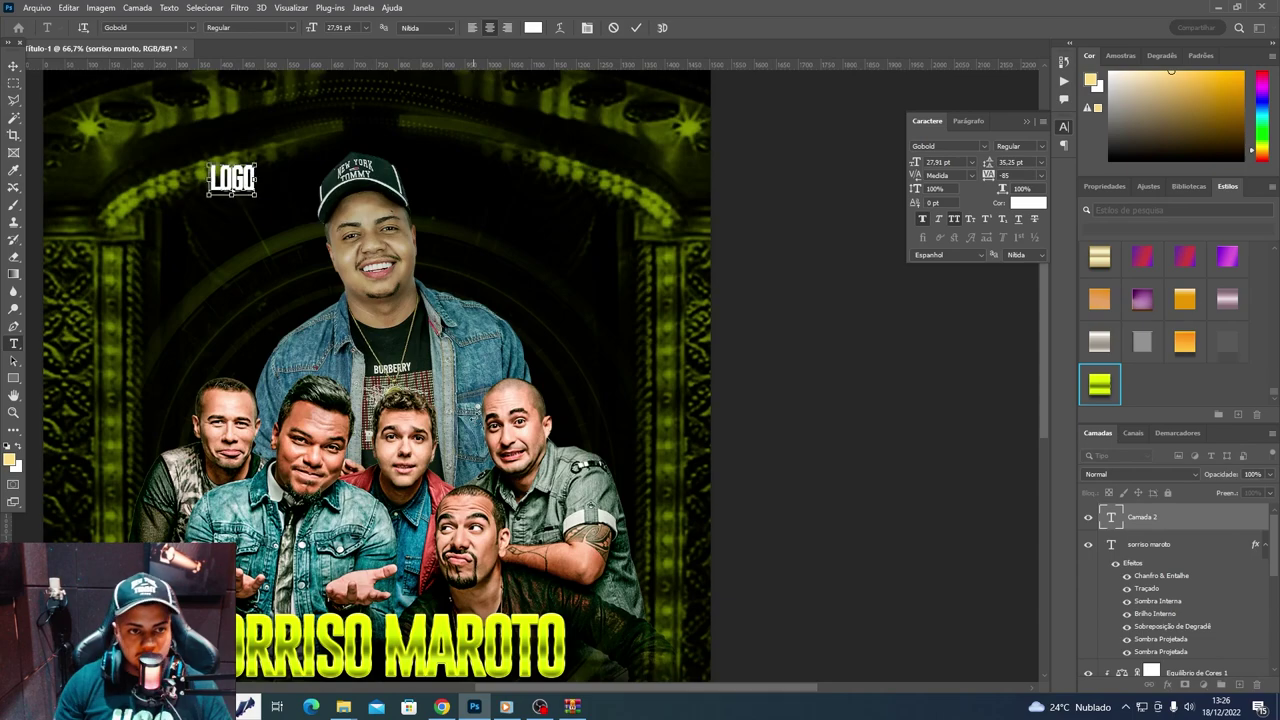
left_click(14, 64)
key("Delete")
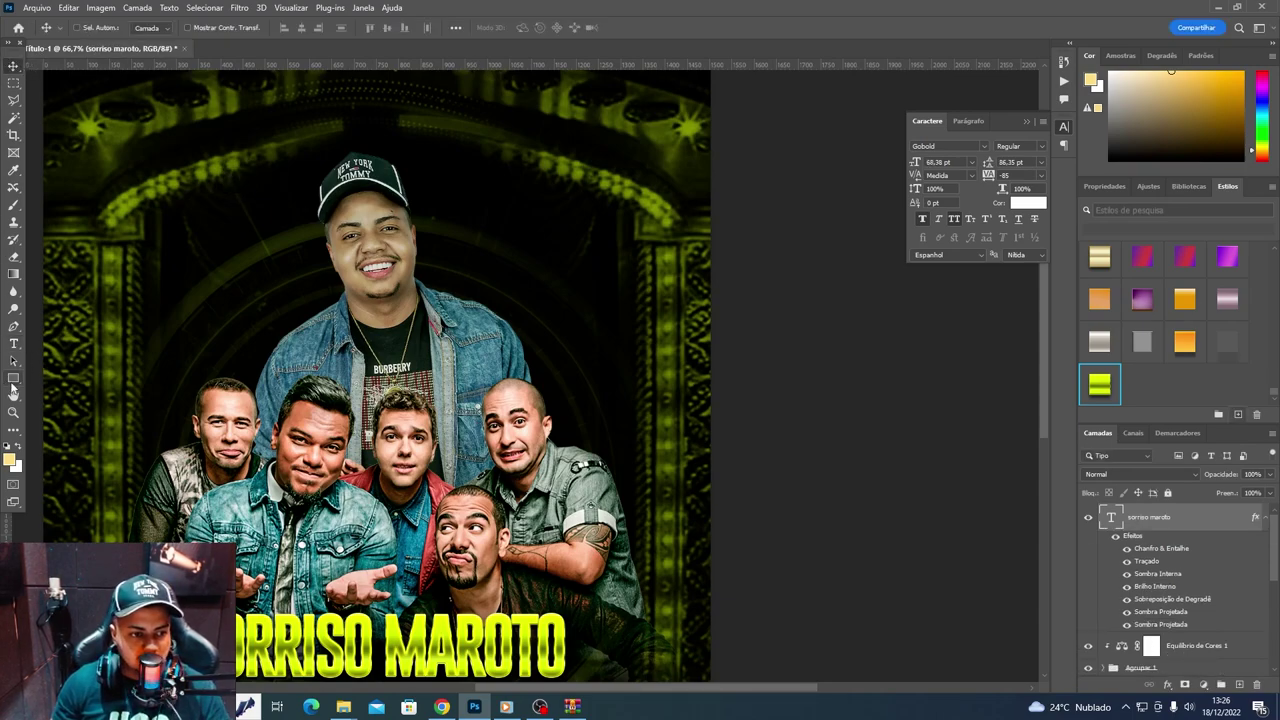
- Set the Rectangle tool to no fill with a white stroke
right_click(14, 378)
left_click(86, 384)
left_click(161, 28)
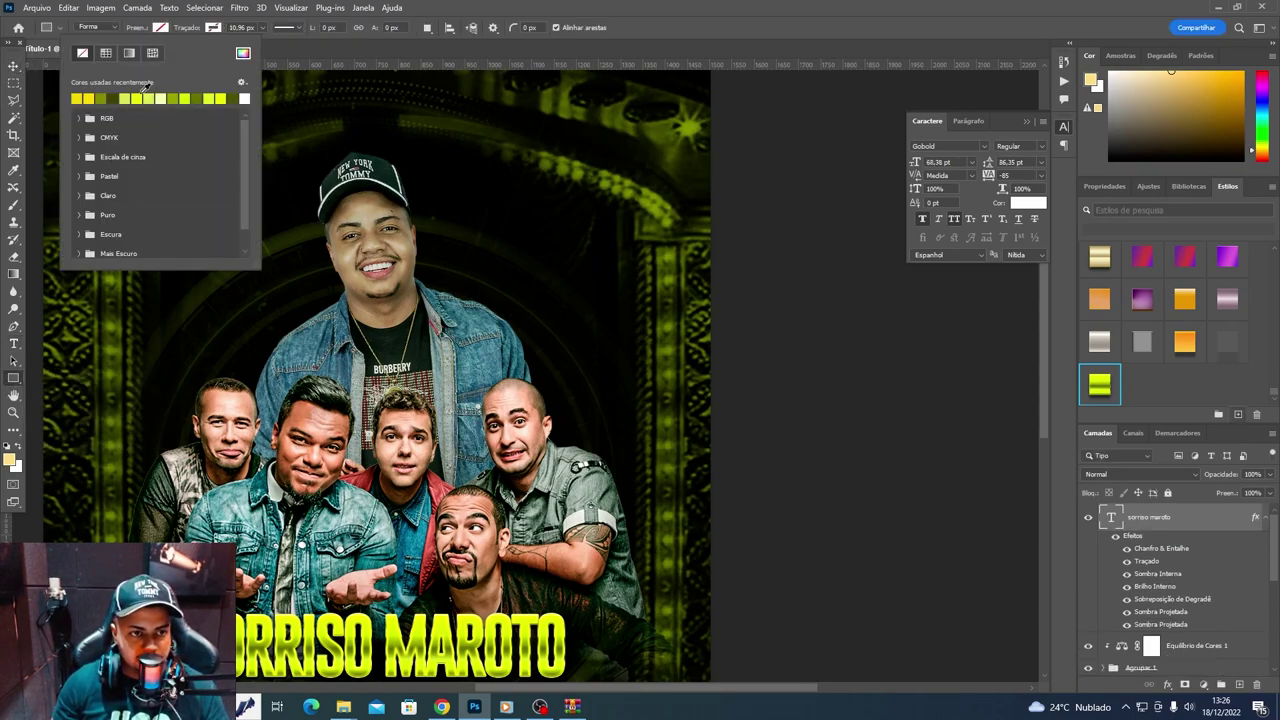
left_click(157, 30)
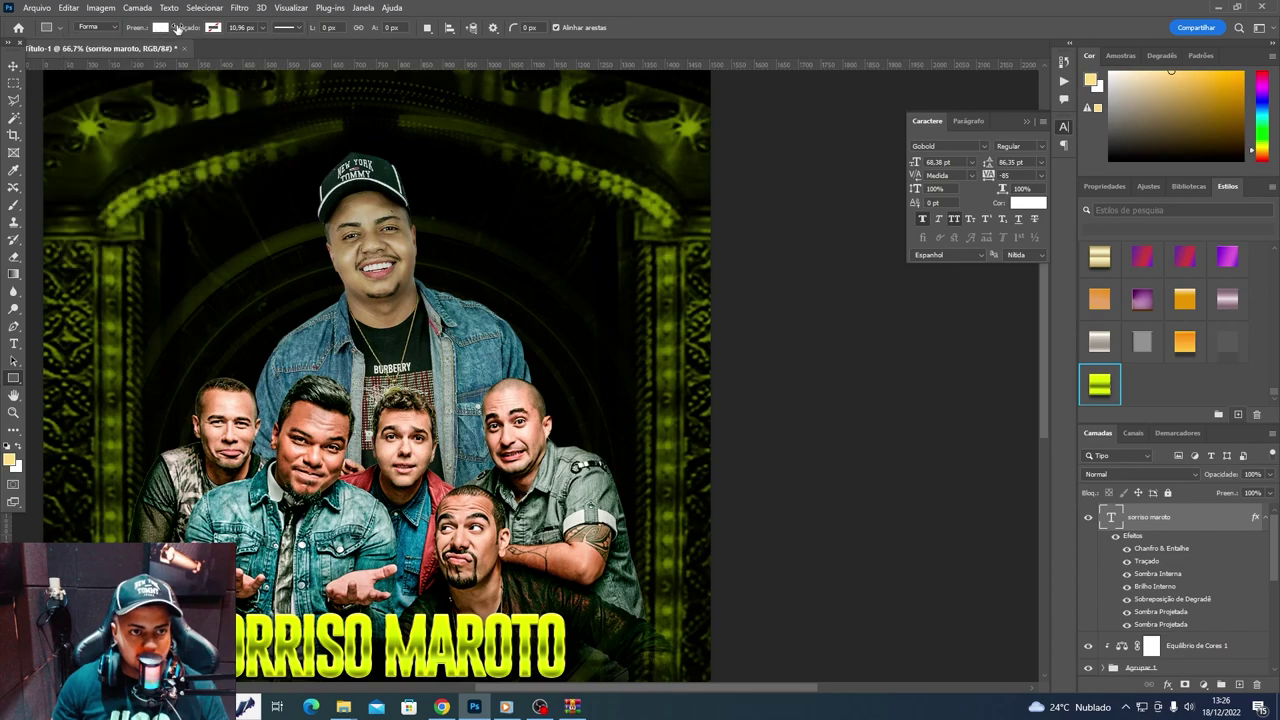
left_click(161, 28)
left_click(80, 52)
left_click(213, 28)
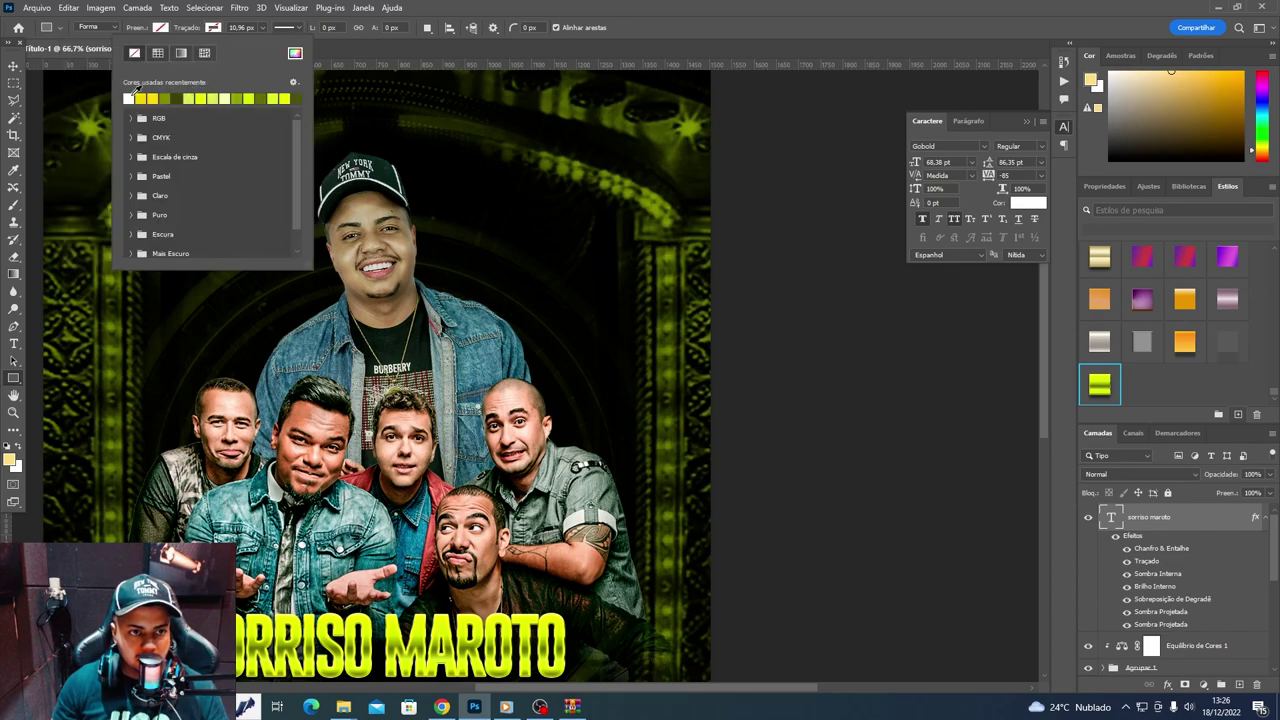
left_click(99, 139)
- Draw a 328 × 339 px rectangle in the upper-left with a 2.96 px outline
left_click_drag(84, 152, 243, 316)
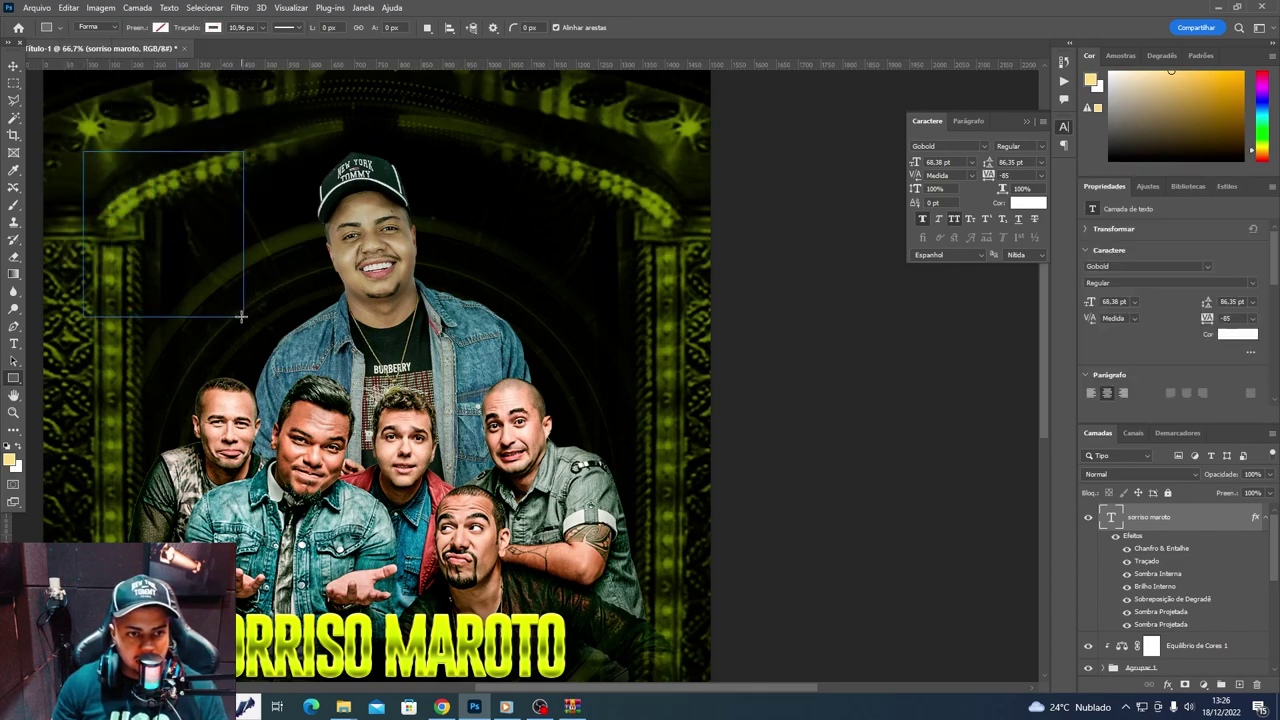
mouse_move(234, 330)
left_mouse_down()
mouse_move(276, 296)
mouse_move(258, 287)
left_mouse_up()
key("ctrl+t")
key("Return")
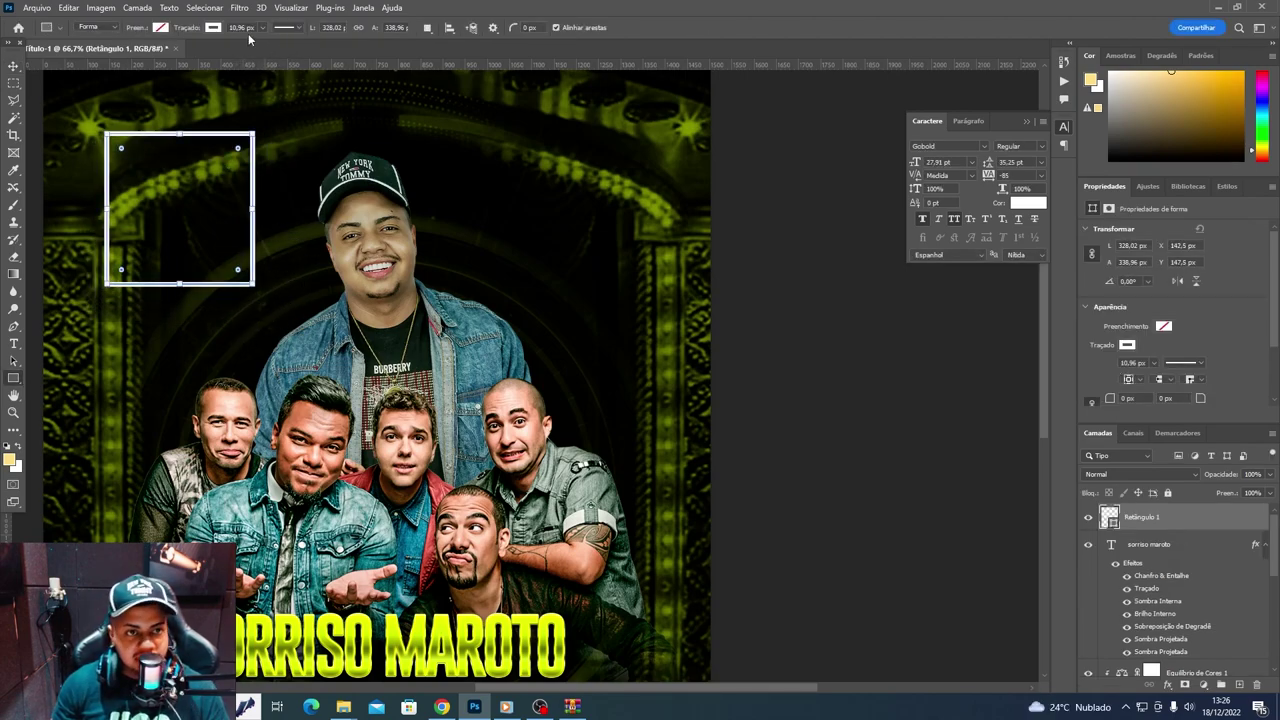
key("Down")
key("Down")
key("Down")
key("v")
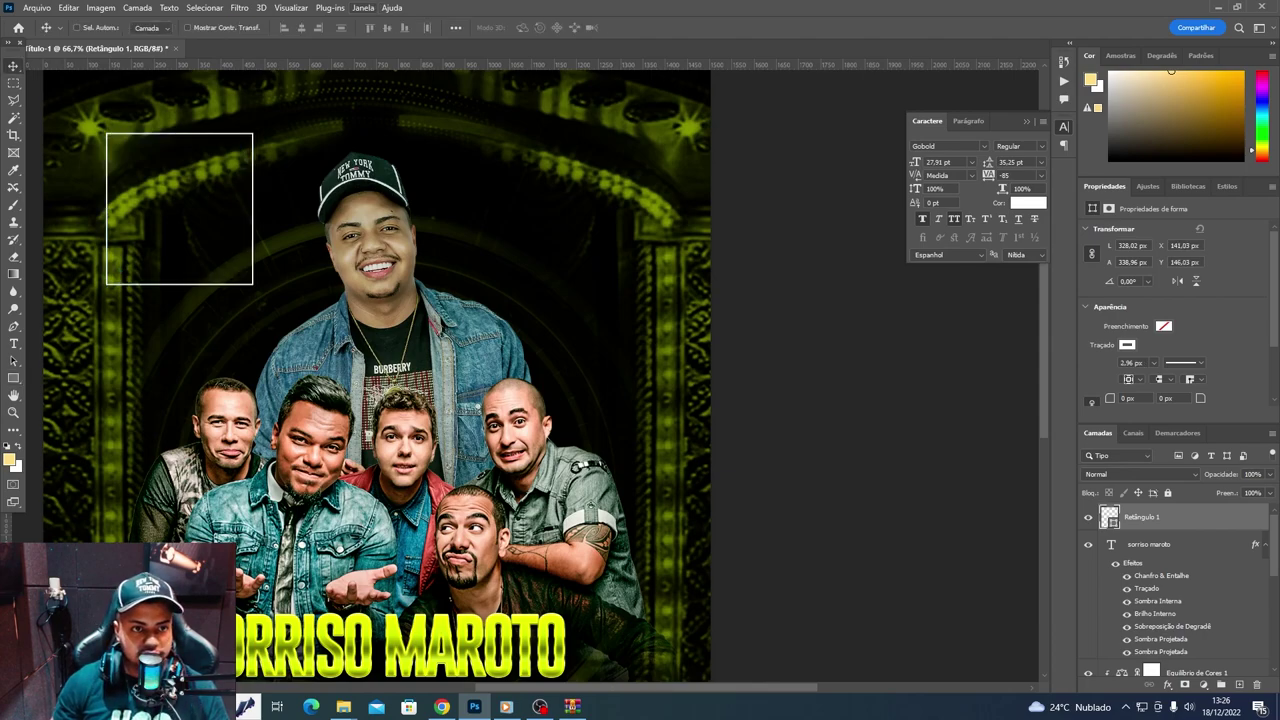
scroll(470, 358, "left", 3)
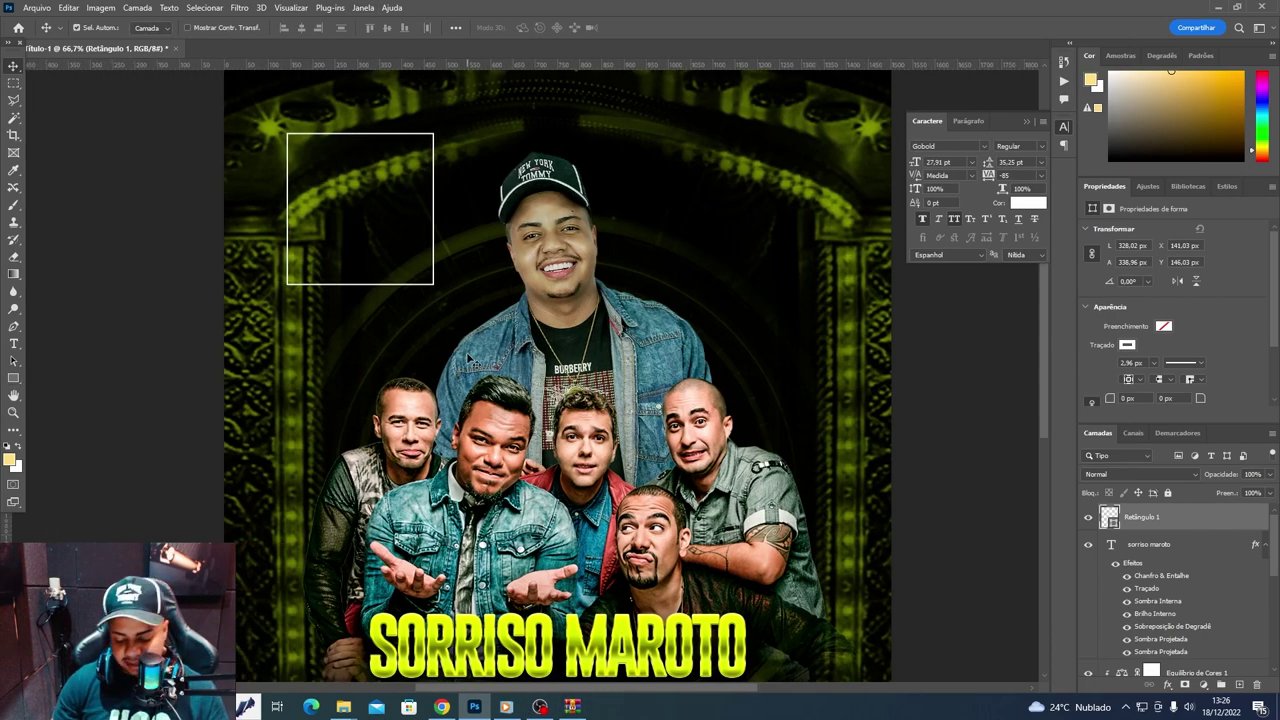
scroll(470, 358, "up", 1)
scroll(468, 358, "up", 3)
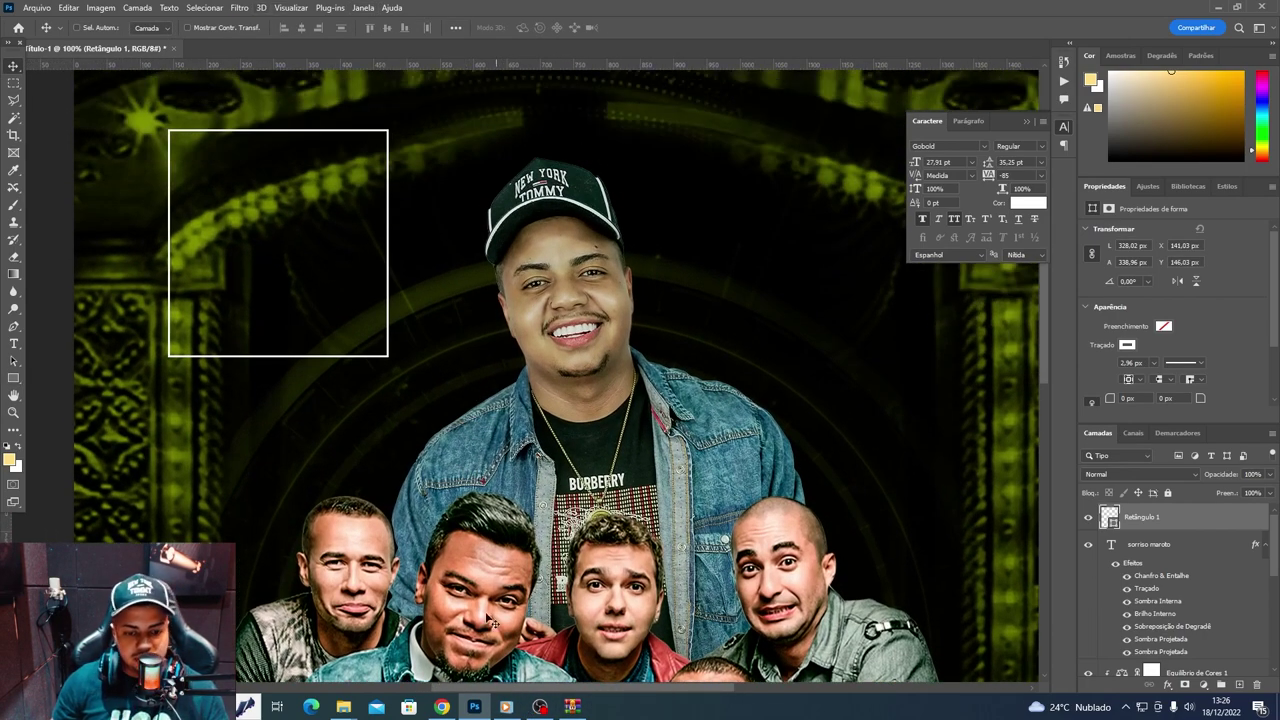
- Search for 'casa png' and open the house location icon on Pngtree
left_click(441, 707)
left_click(715, 11)
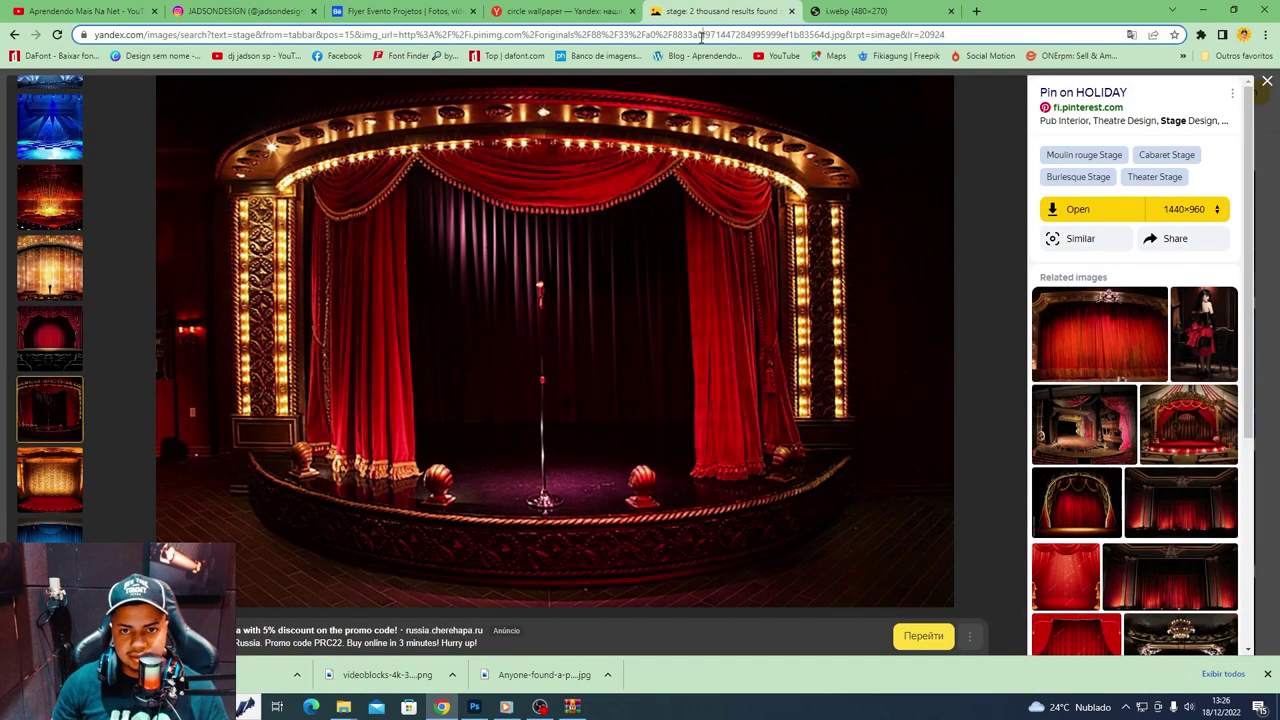
left_click(701, 34)
type("casa png")
key("Return")
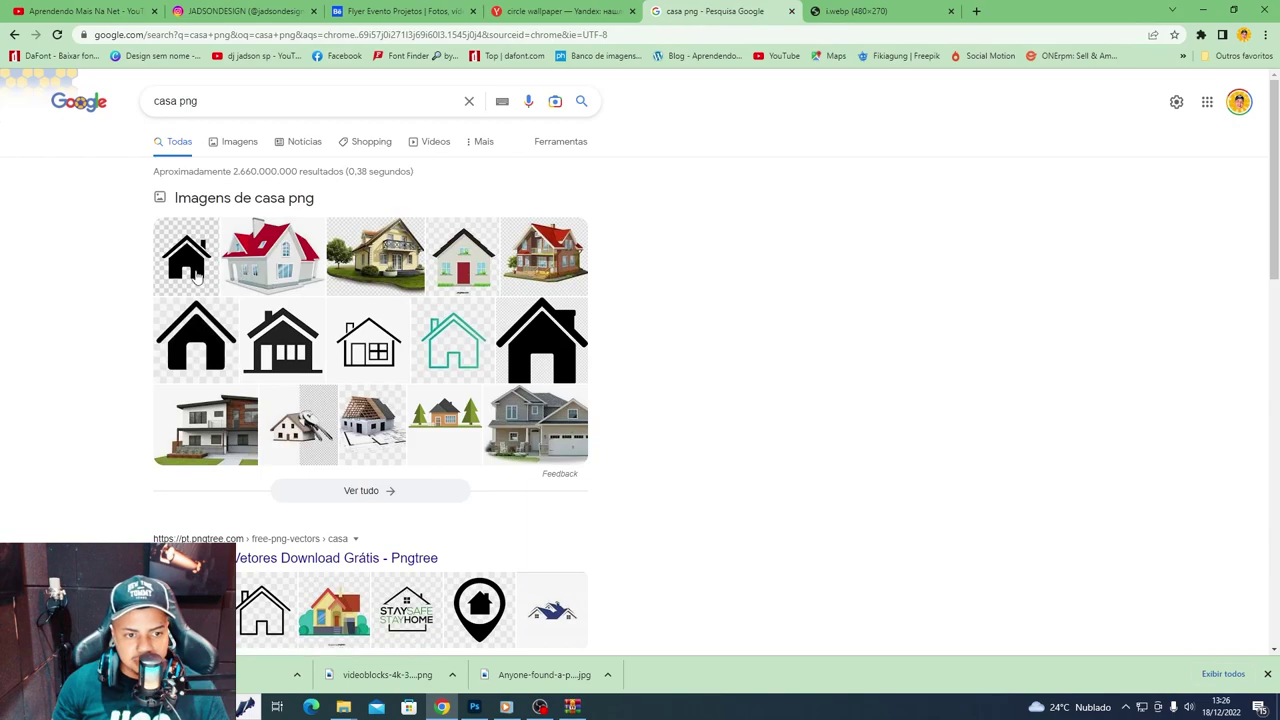
left_click(234, 106)
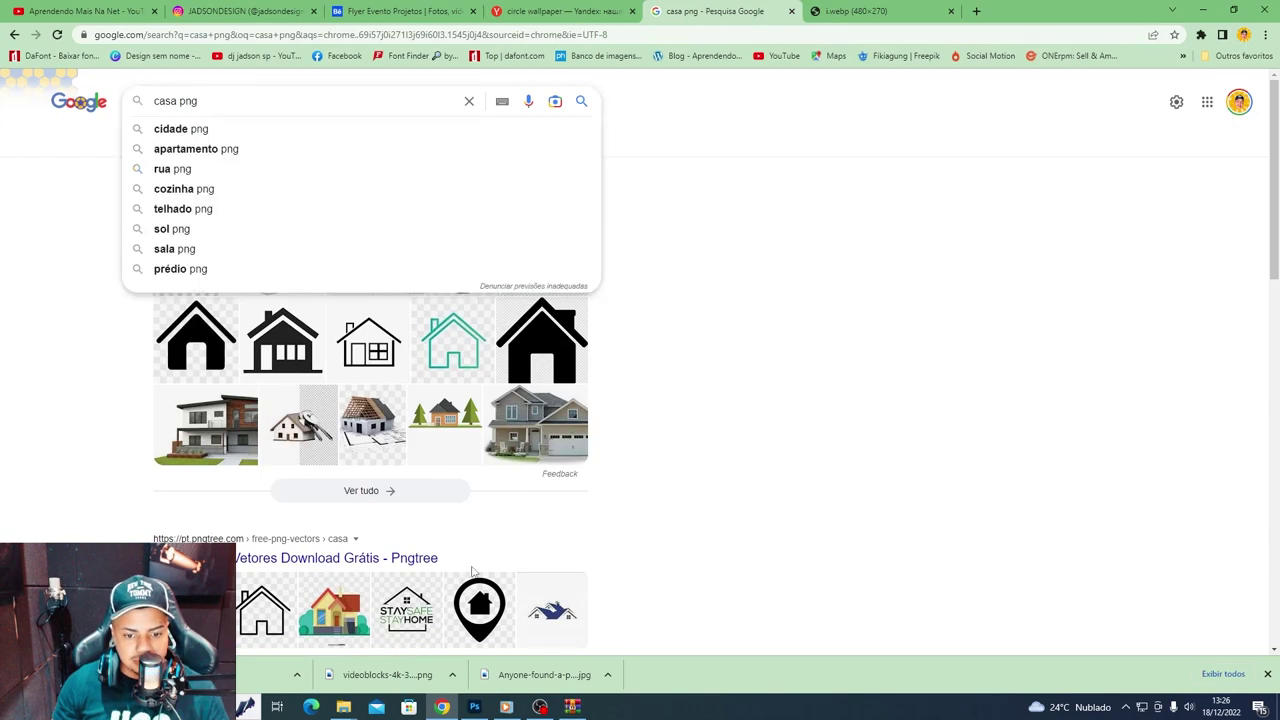
left_click(480, 605)
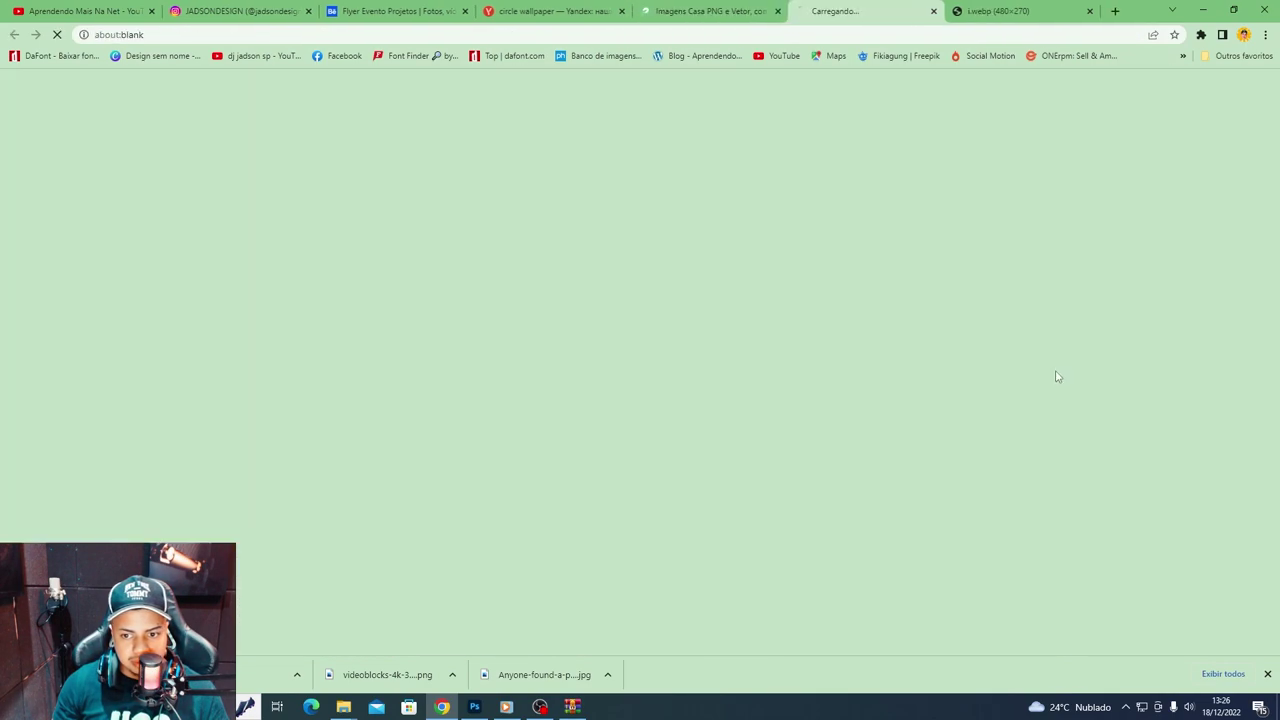
left_click(710, 10)
middle_click(710, 10)
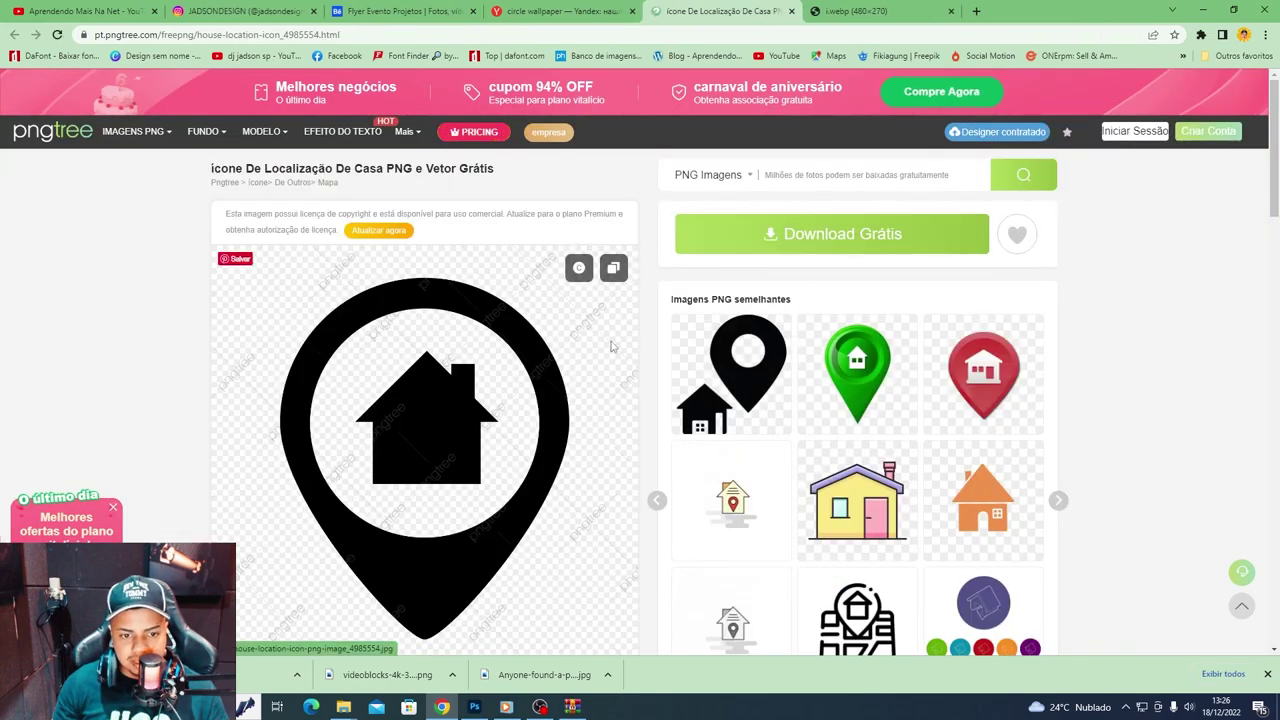
- Sign in to Pngtree with Google and save the icon's free normal PNG download
left_click(858, 240)
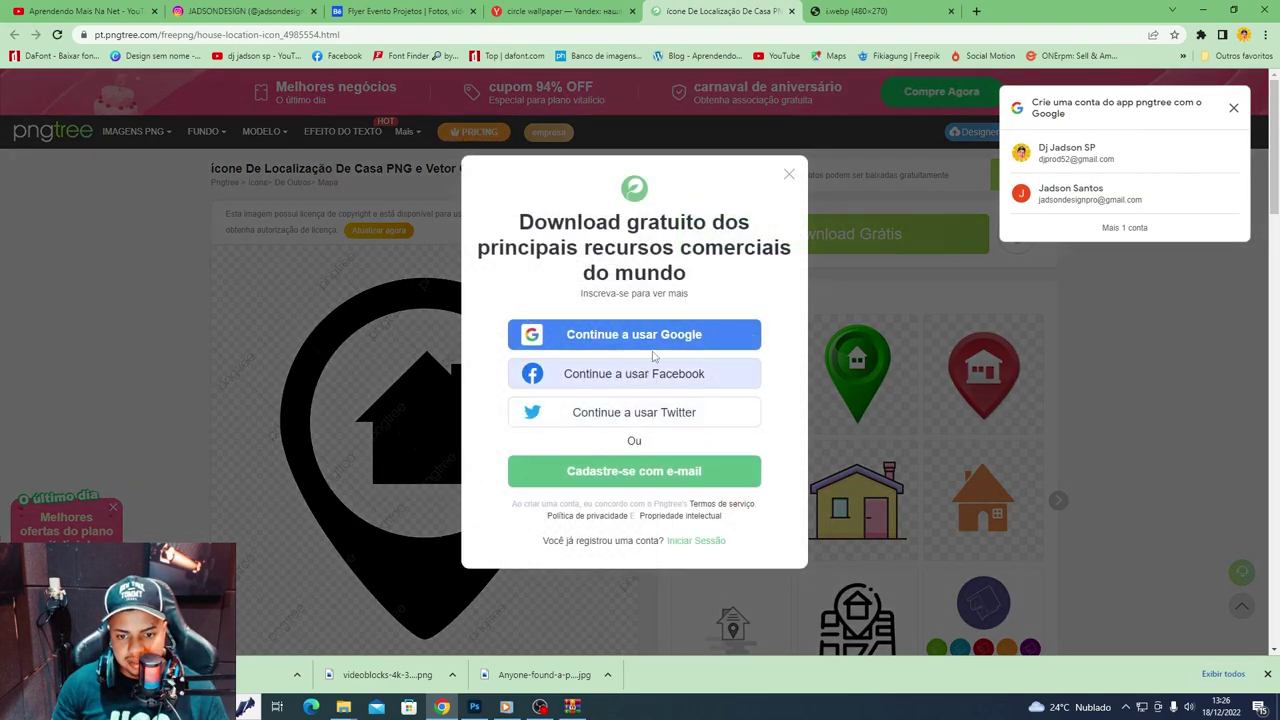
left_click(686, 336)
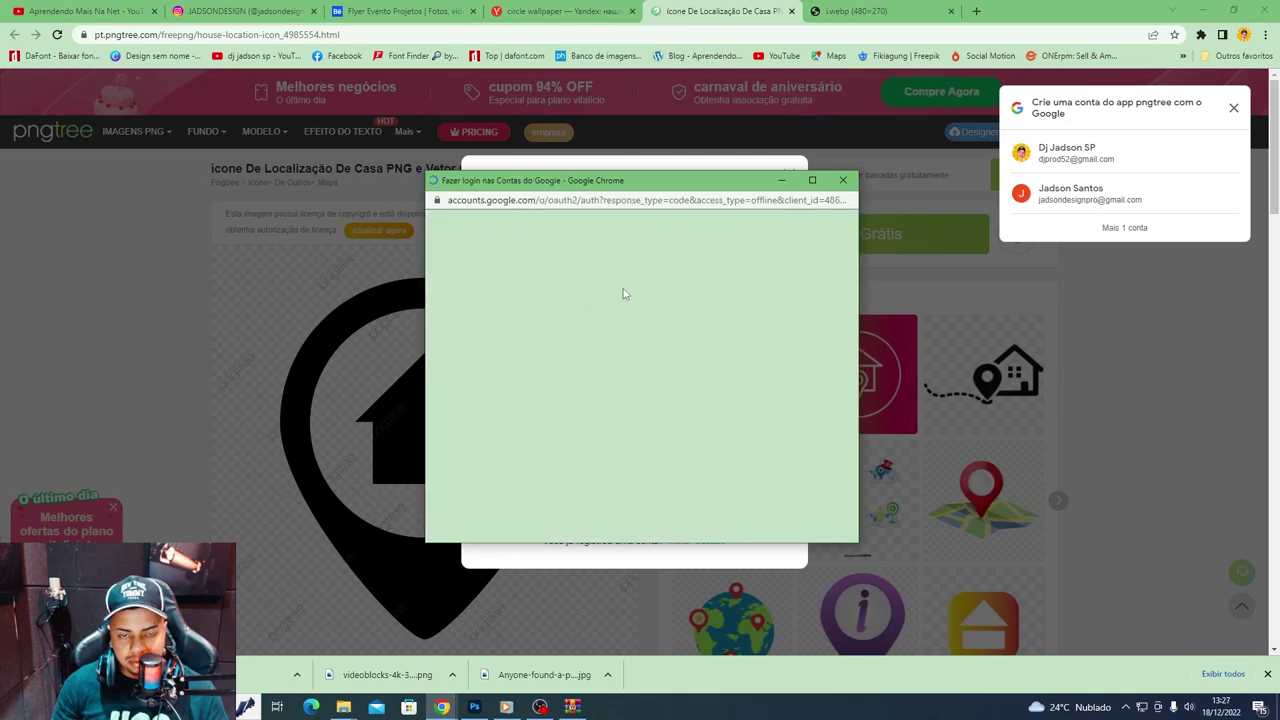
left_click(597, 369)
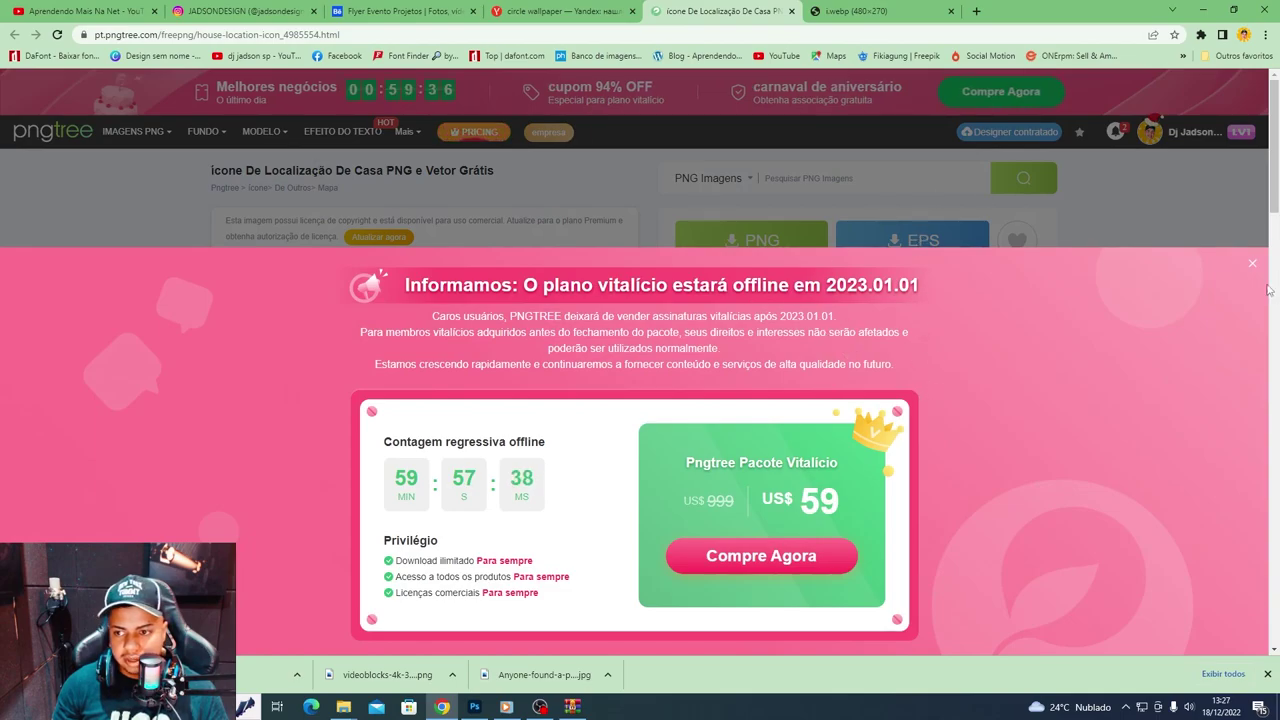
left_click(843, 213)
left_click(760, 242)
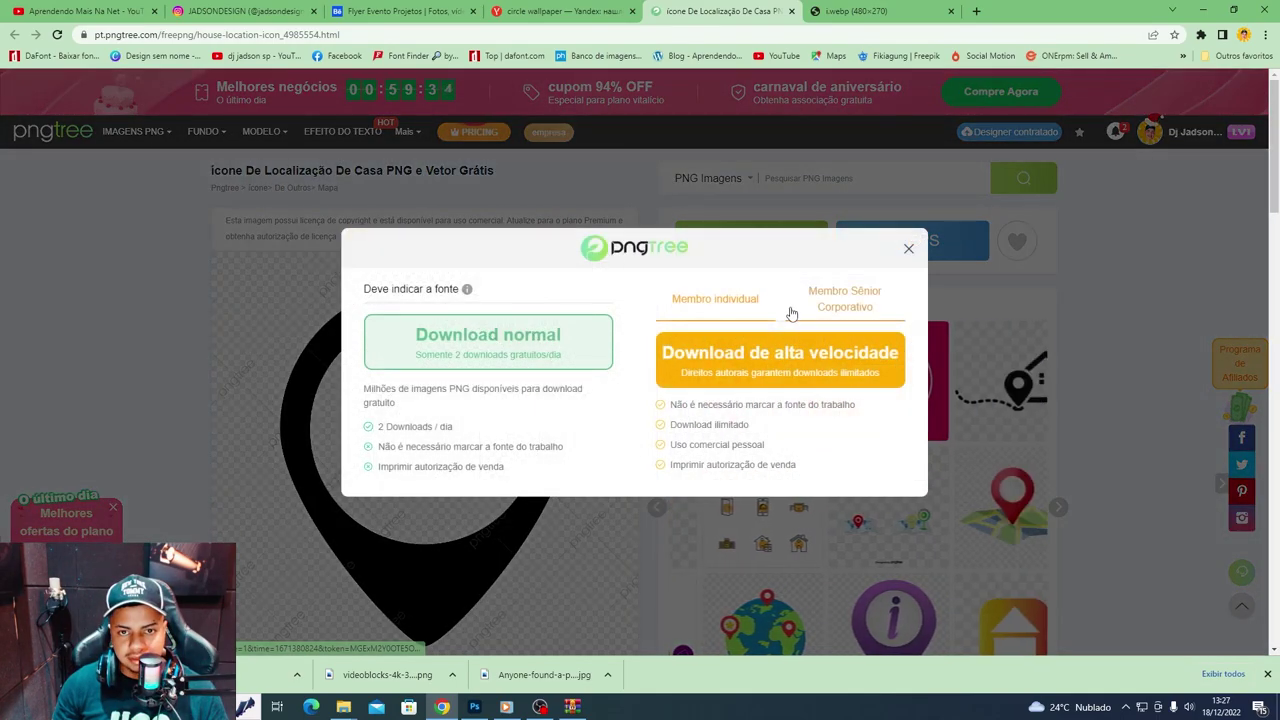
left_click(535, 350)
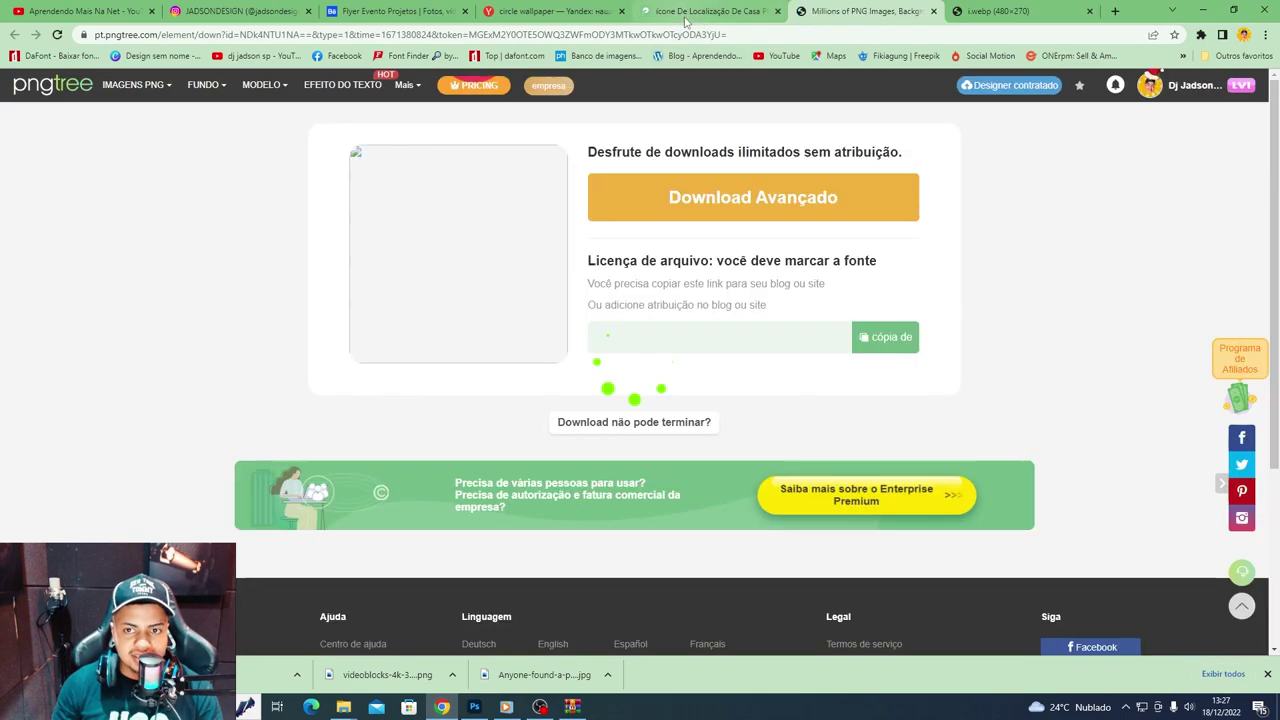
key("Return")
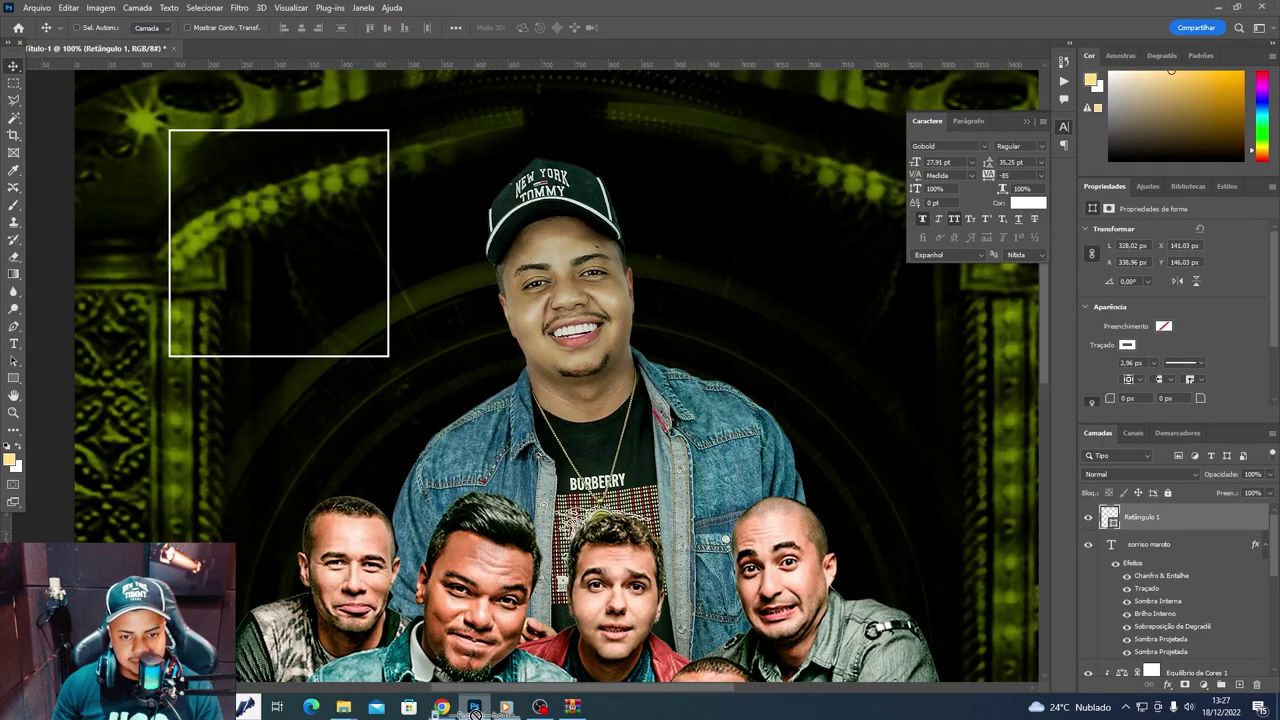
- Place the downloaded house icon into the white square, scaled down to fit
left_click_drag(428, 717, 520, 172)
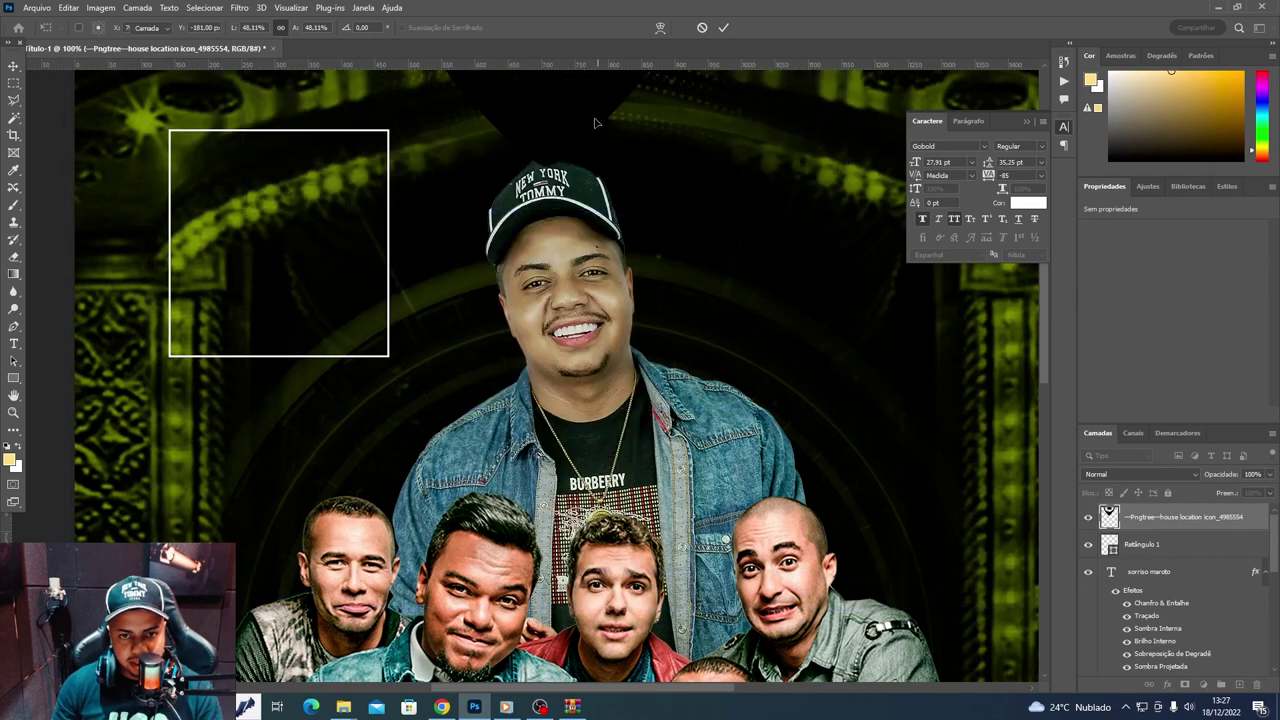
mouse_move(546, 608)
left_mouse_down()
mouse_move(689, 267)
mouse_move(205, 262)
mouse_move(318, 242)
left_mouse_up()
key("Return")
- Add an enlarged CASA text layer inside the square
key("t")
left_click(307, 268)
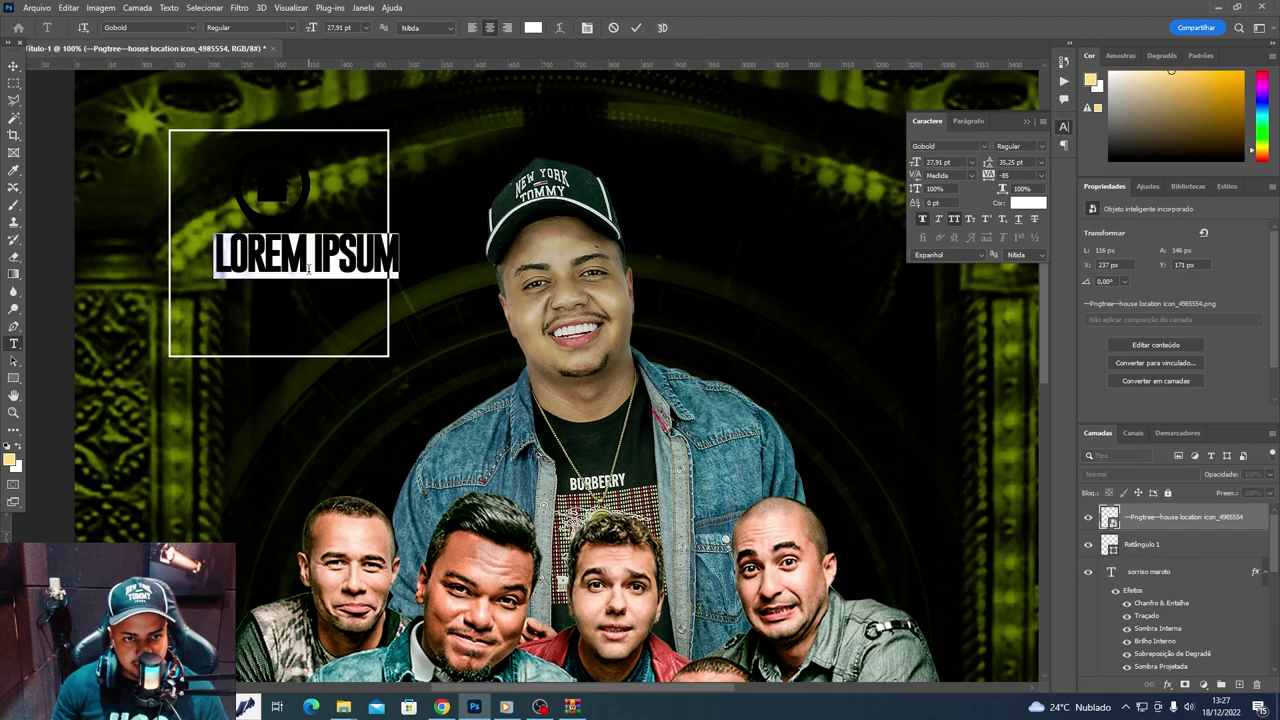
type("CASA")
left_click(11, 60)
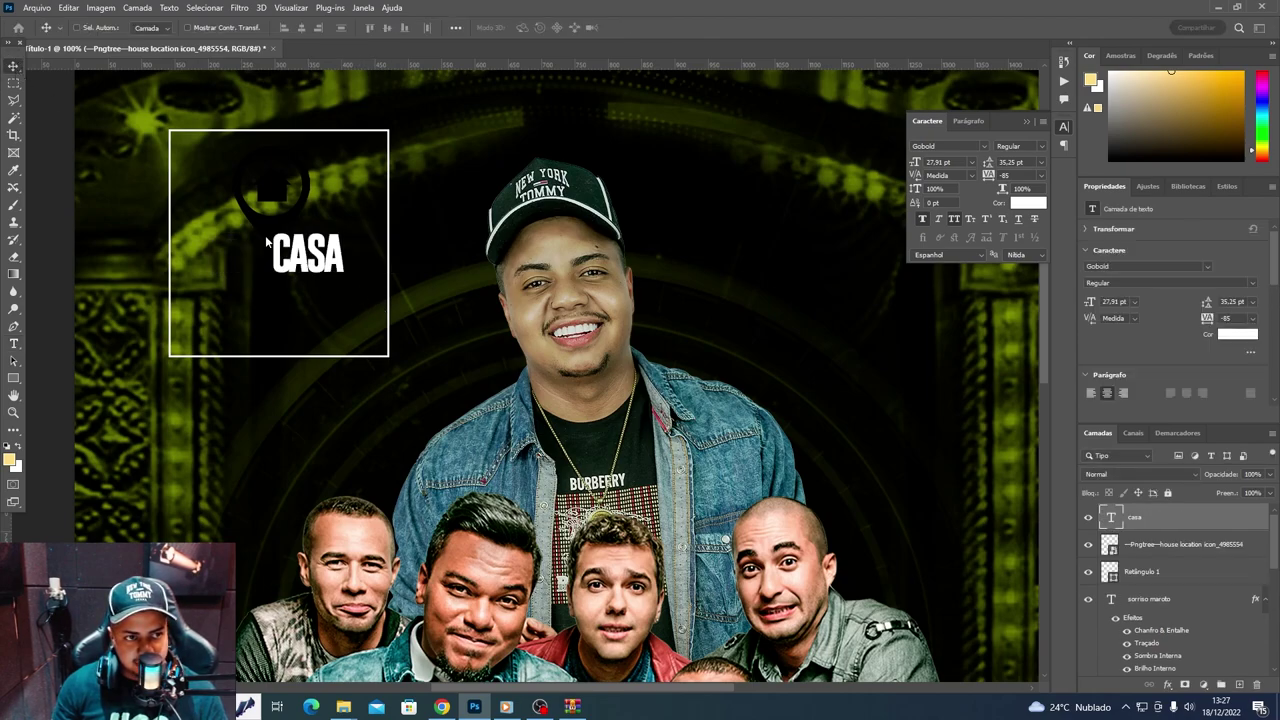
left_click_drag(357, 258, 300, 258)
key("ctrl+t")
key("Return")
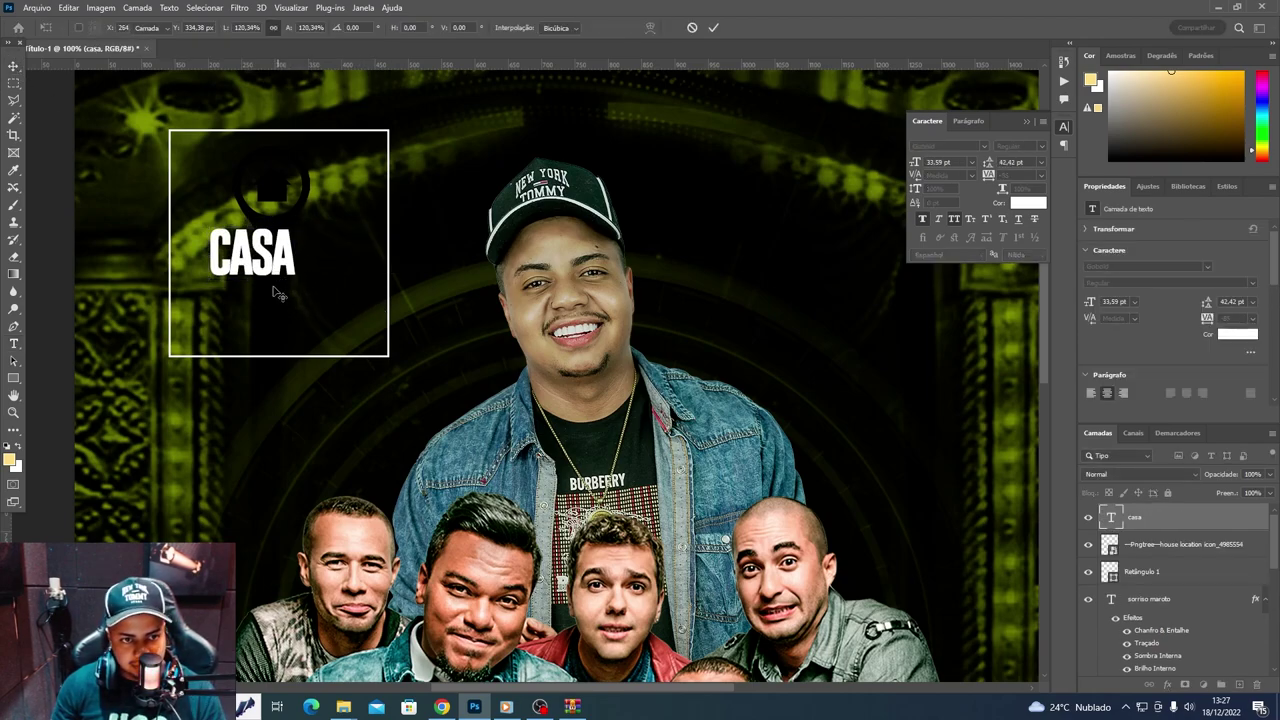
- Duplicate the CASA layer below it and retype it as DE
key("ctrl+j")
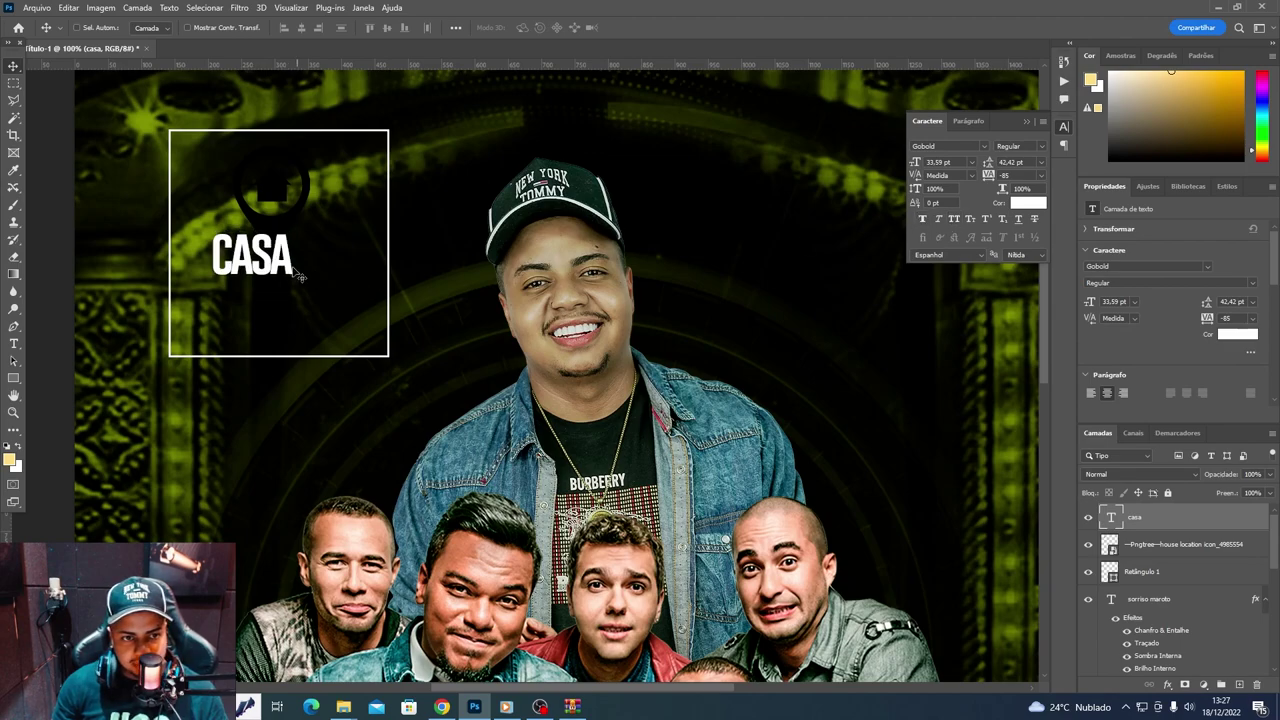
left_click_drag(408, 277, 352, 289)
key("t")
left_click(352, 289)
type("DE")
- Set DE to Gobold High with 0 tracking and position it beside CASA
left_click(1041, 148)
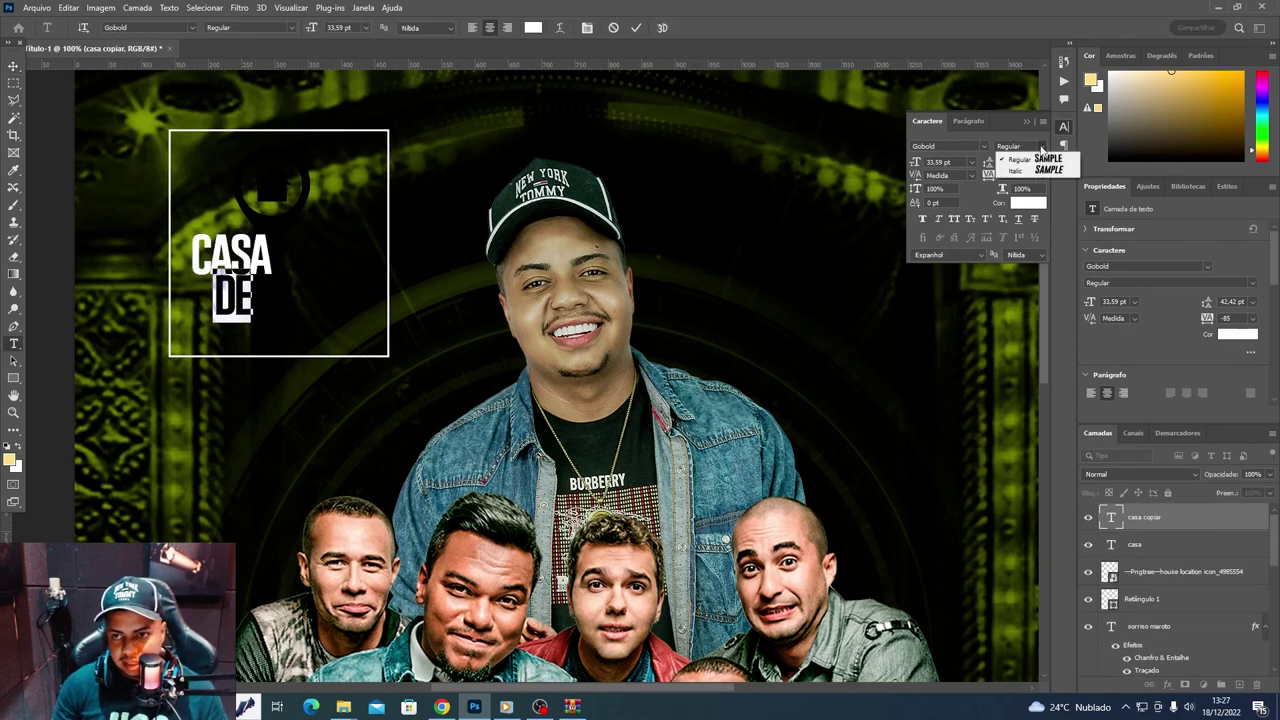
left_click(1030, 160)
left_click(984, 146)
type("gobol")
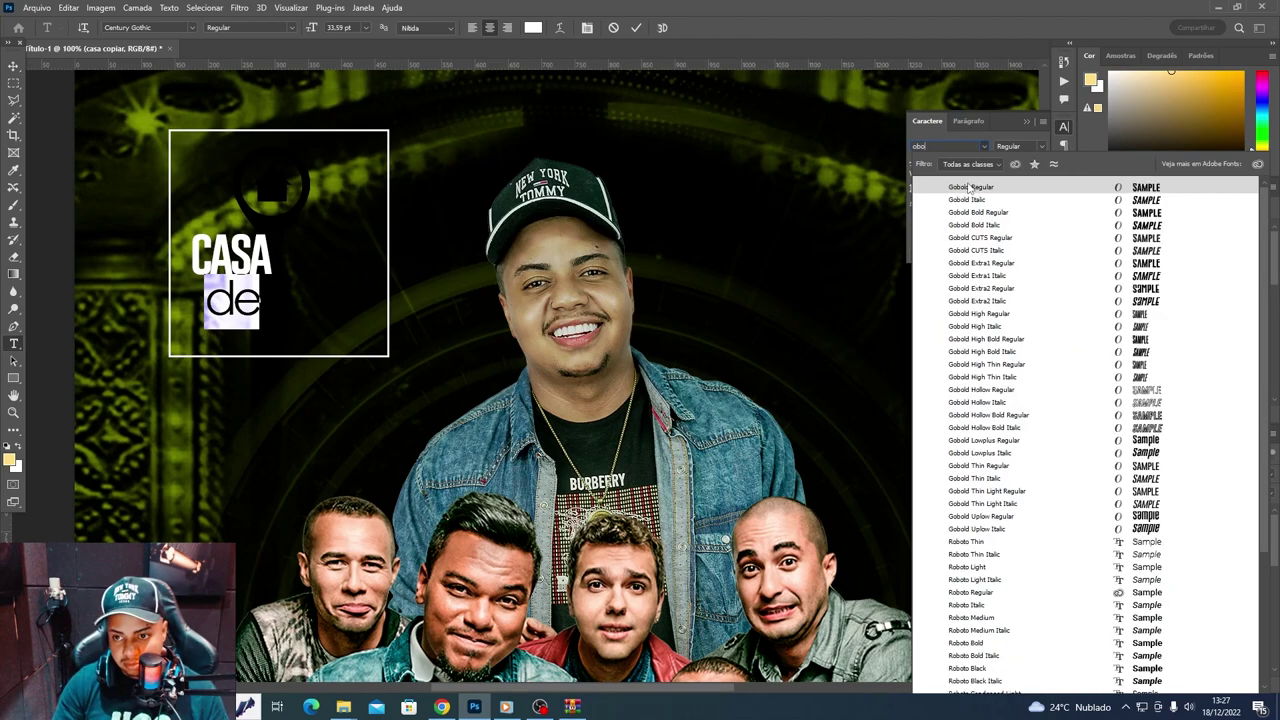
left_click(980, 313)
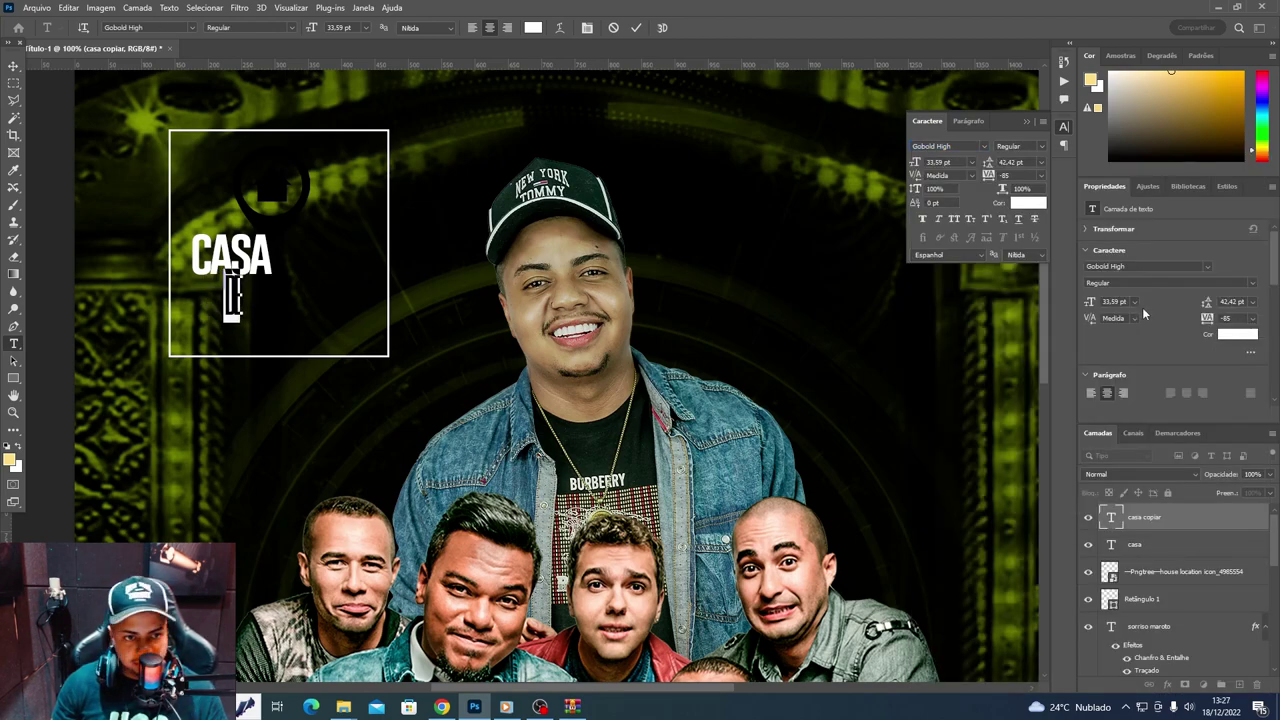
left_click(1041, 176)
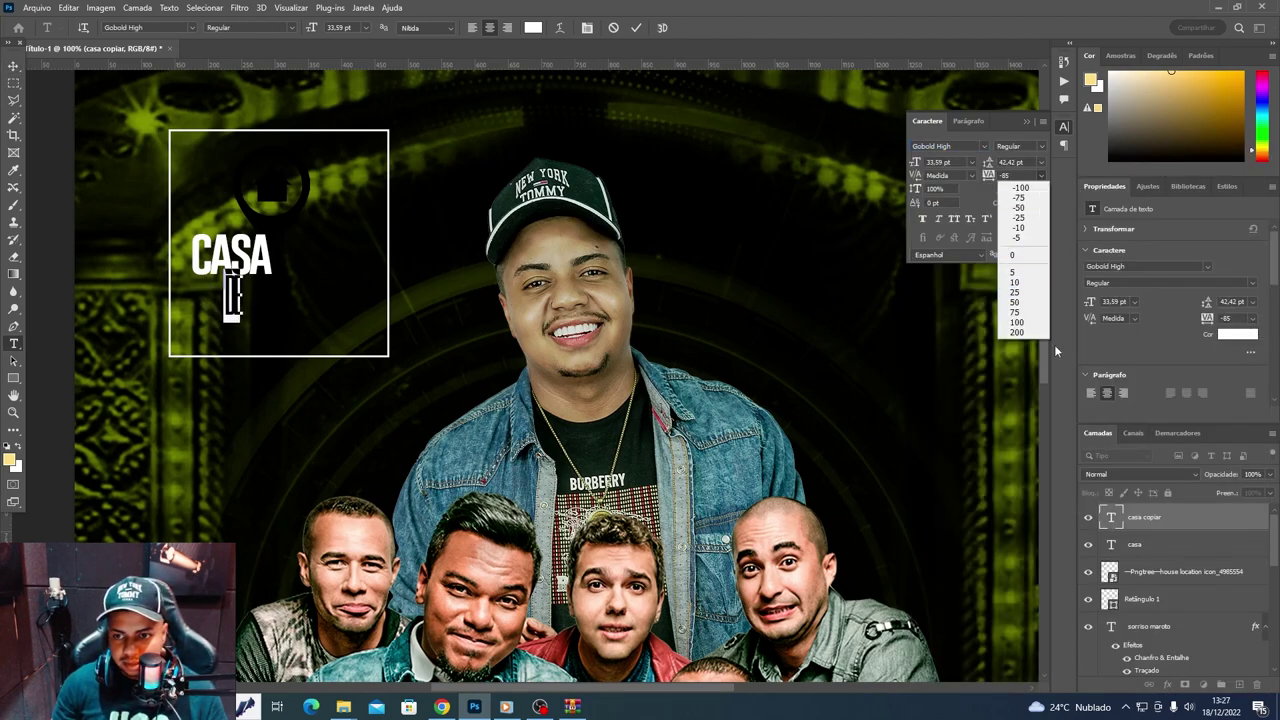
left_click(1020, 256)
key("ctrl+Return")
mouse_move(255, 300)
left_mouse_down()
mouse_move(318, 258)
mouse_move(248, 318)
left_mouse_up()
- Add a SHOW line under CASA DE, scaled to about 112%
key("t")
left_click(255, 320)
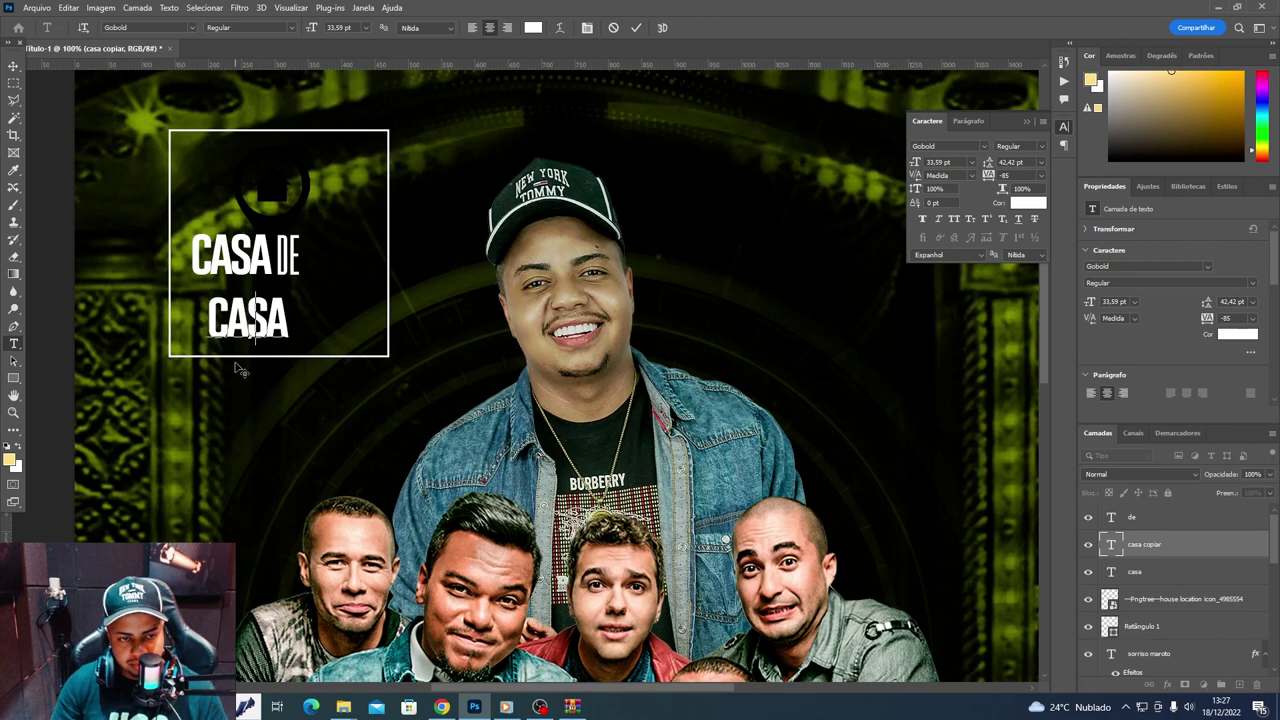
key("ctrl+a")
type("SHOW")
left_click(13, 65)
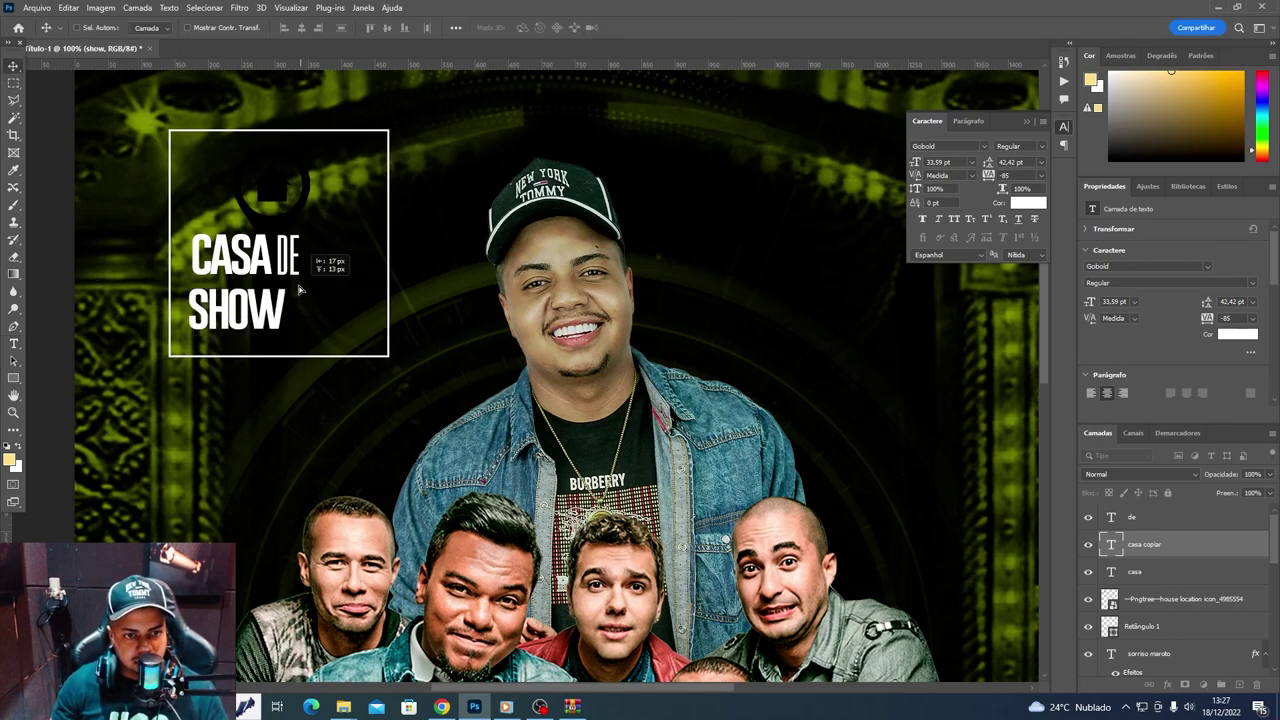
mouse_move(245, 318)
left_mouse_down()
mouse_move(245, 305)
mouse_move(303, 300)
left_mouse_up()
key("ctrl+t")
key("Return")
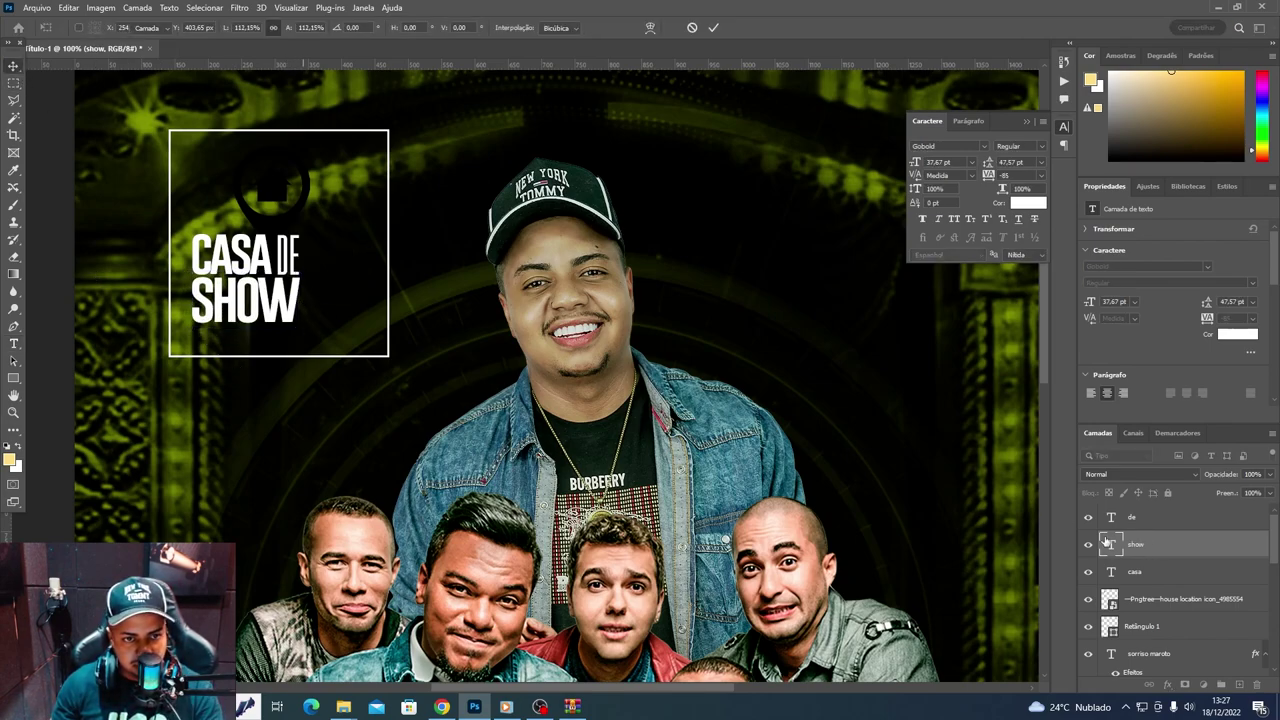
- Shift the CASA, DE and SHOW layers together about 25 px right
left_click(1150, 571, "ctrl")
left_click(1151, 518, "ctrl")
left_click_drag(490, 340, 515, 336)
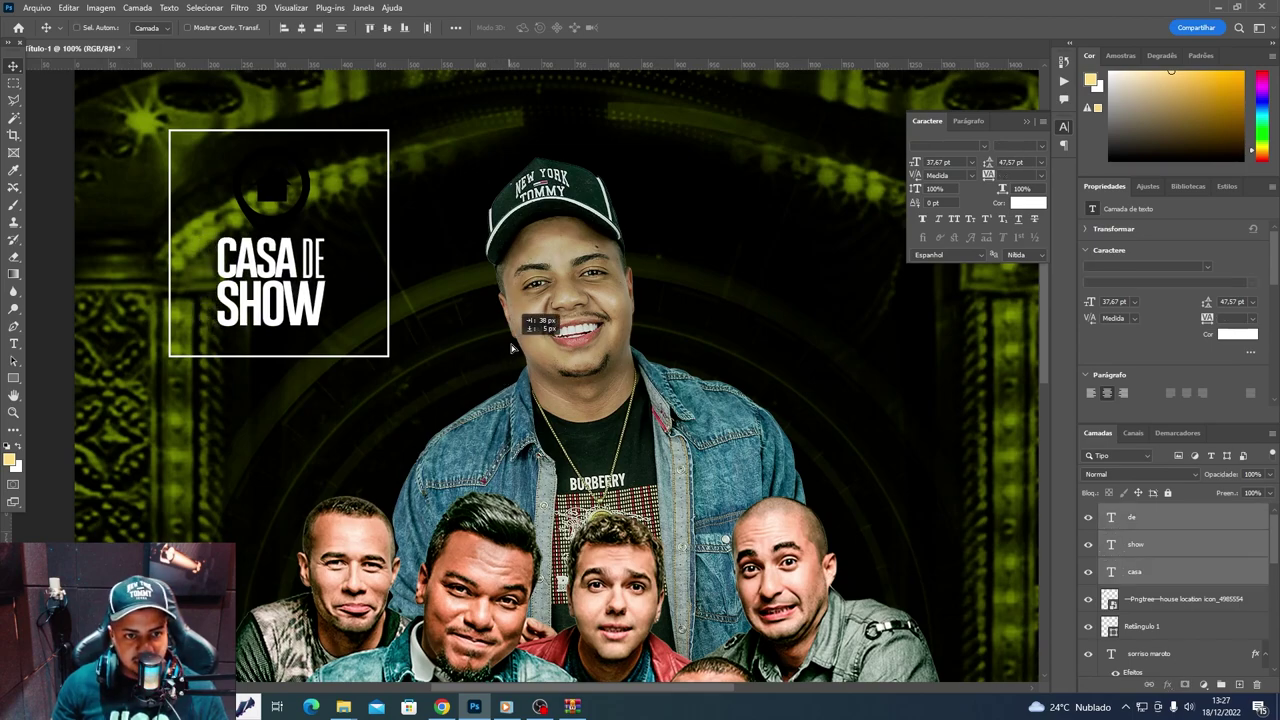
- Apply the saved yellow style to the house icon and shrink it slightly
left_click(1150, 598)
left_click(1227, 188)
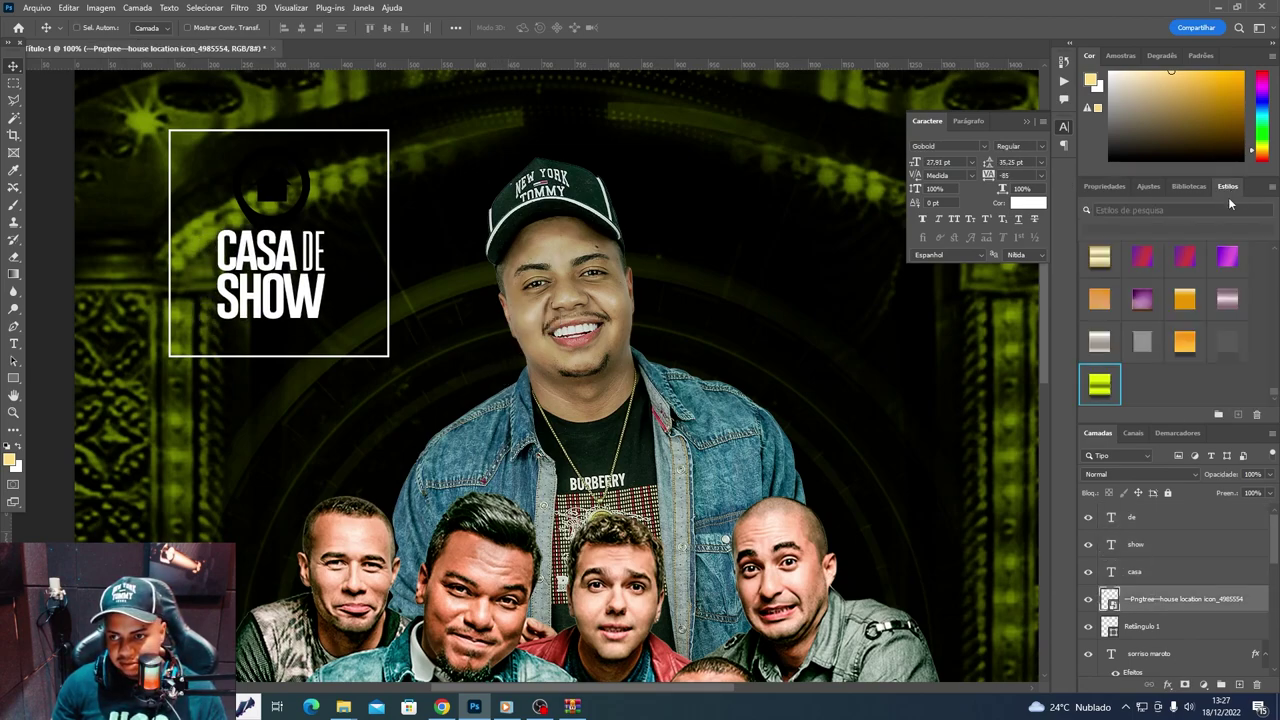
left_click(1114, 376)
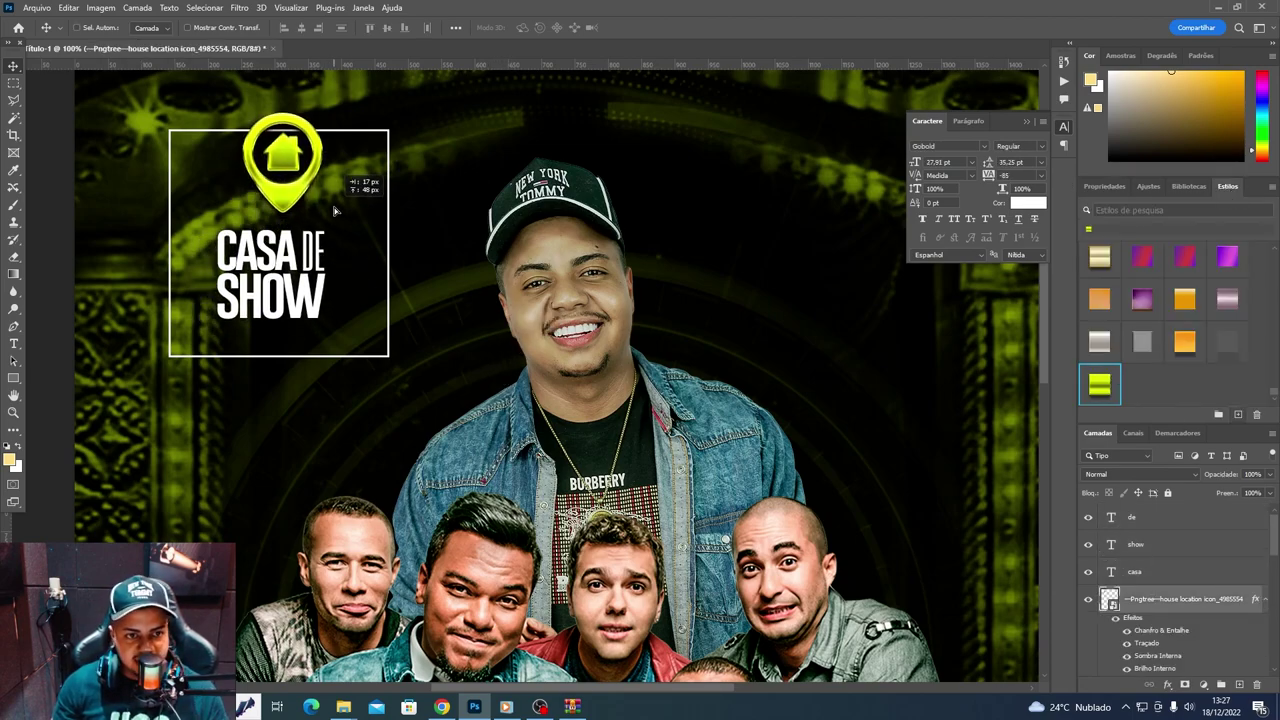
key("ctrl+t")
left_click_drag(332, 210, 323, 203)
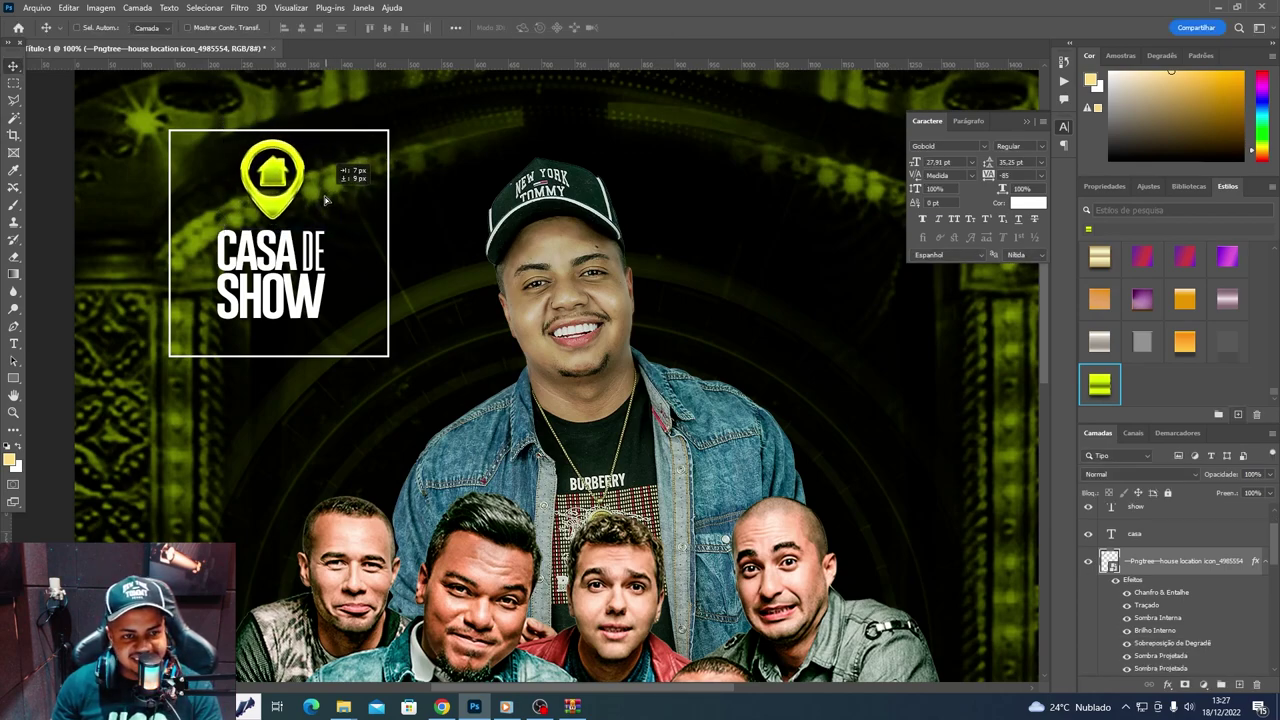
key("Return")
- Apply the same yellow style to the CASA, DE and SHOW text layers
left_click(1150, 533)
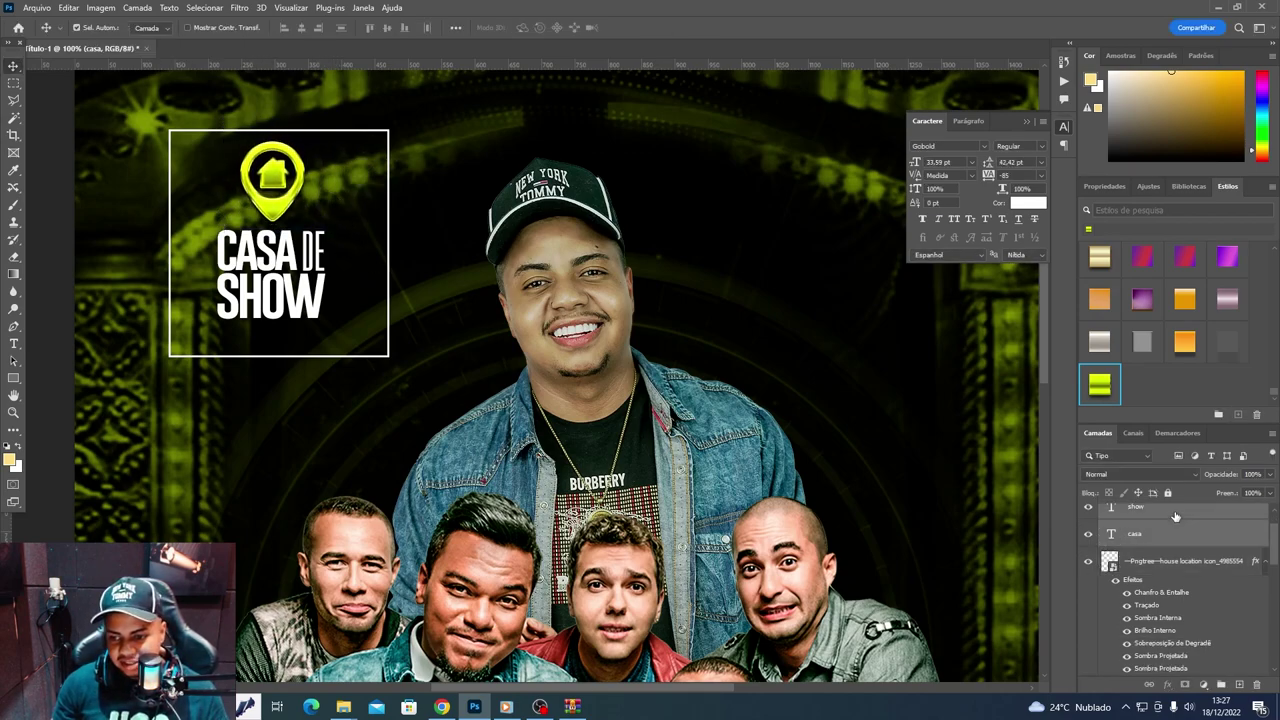
scroll(1170, 530, "up", 1)
left_click(1150, 517, "shift")
left_click(1094, 390)
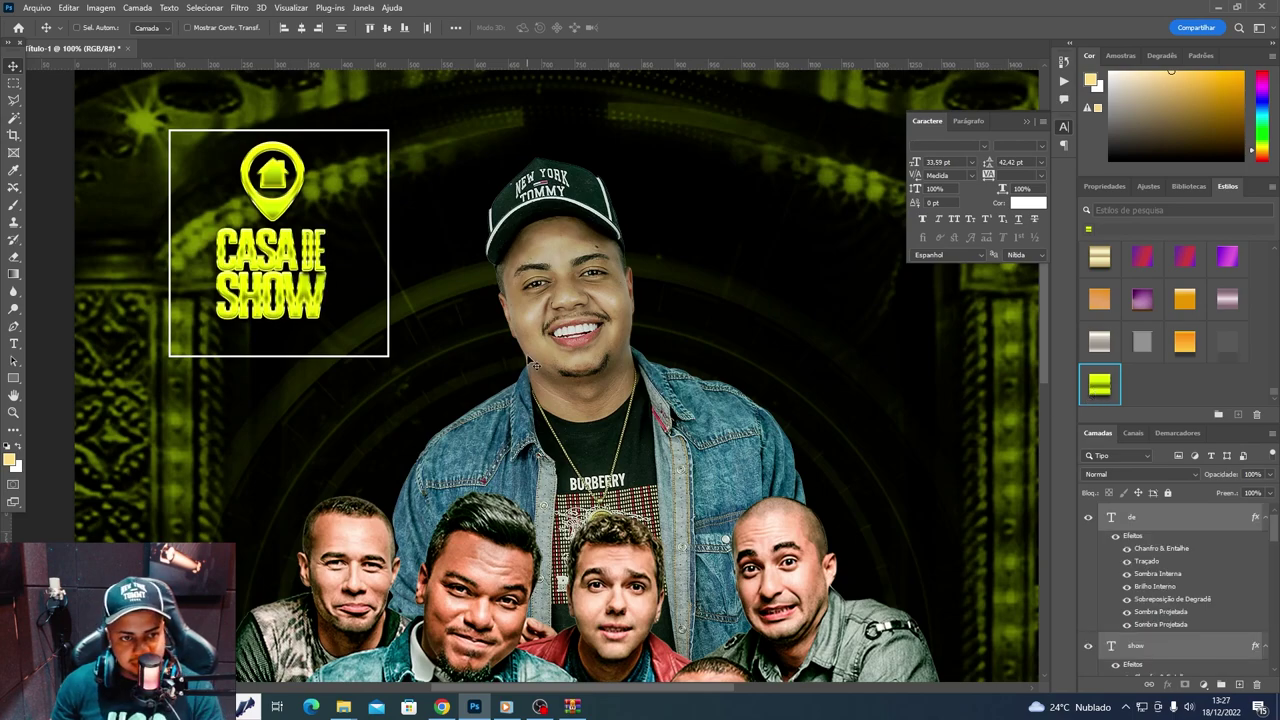
left_click(441, 707)
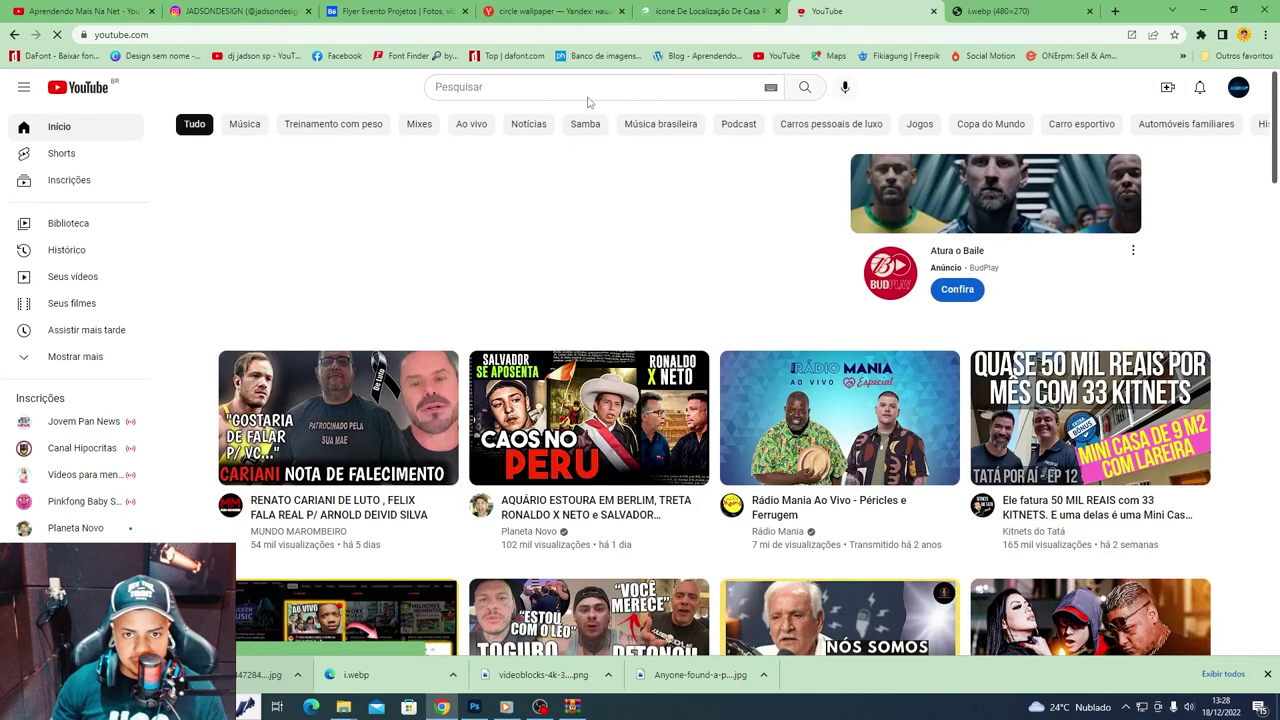
- Search YouTube for 'como fazer estilo de texto' and scroll through the results
left_click(588, 97)
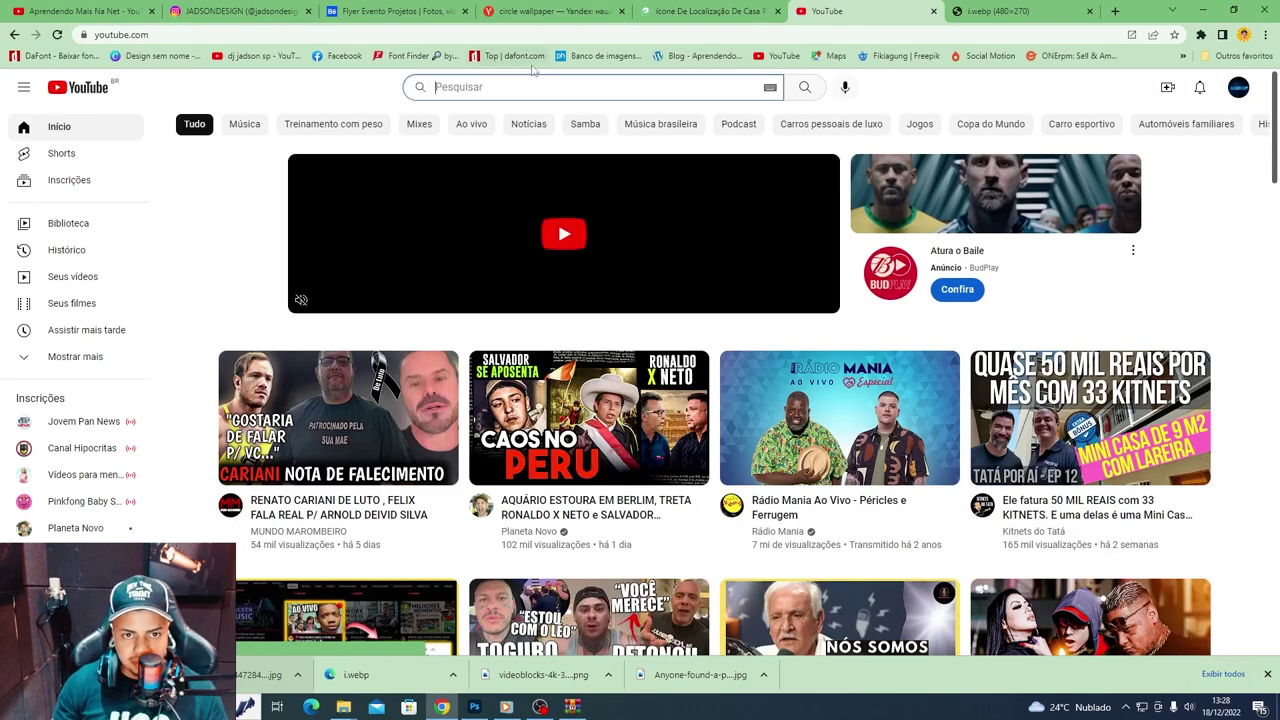
type("cine")
key("ctrl+a")
type("como fazer ")
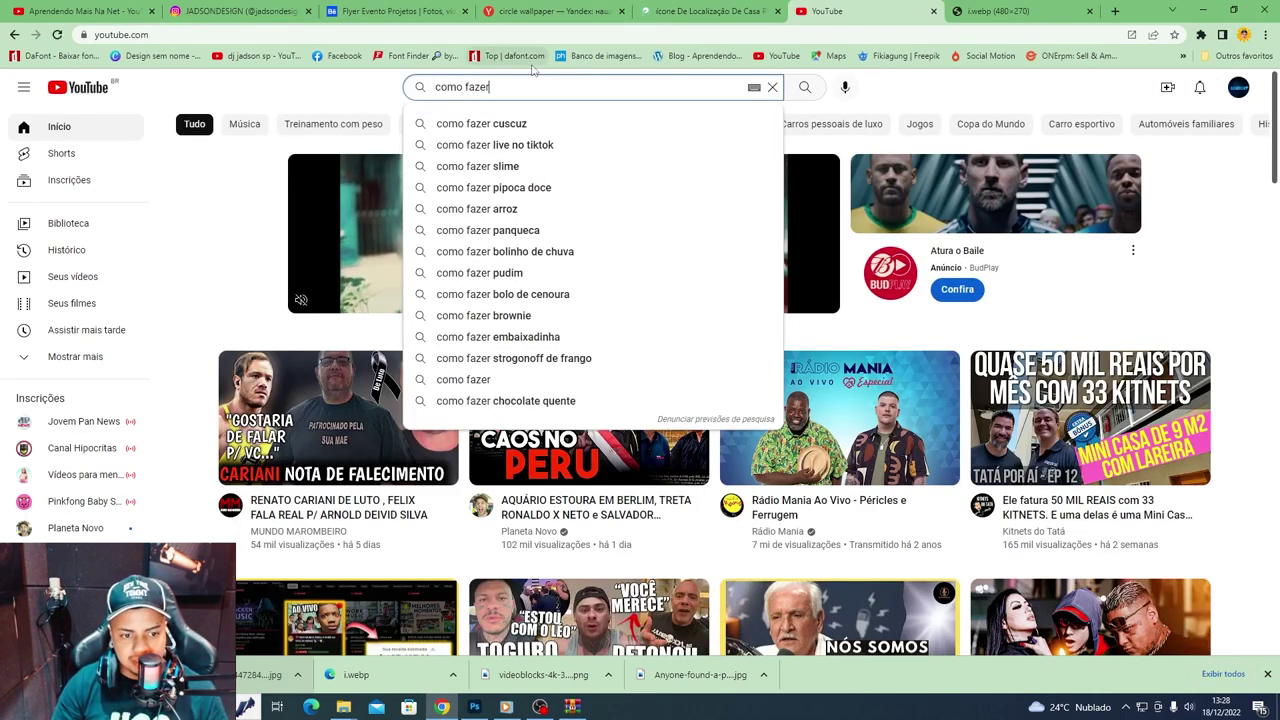
type("estilo de texto")
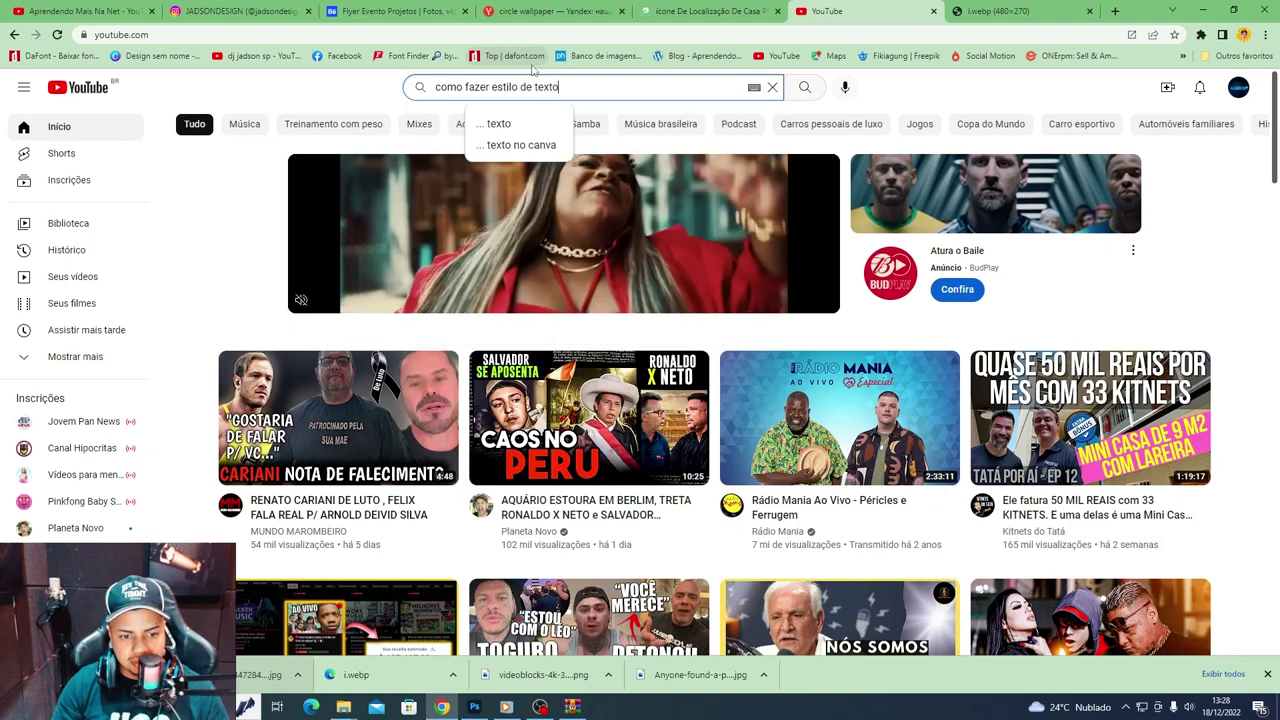
key("Return")
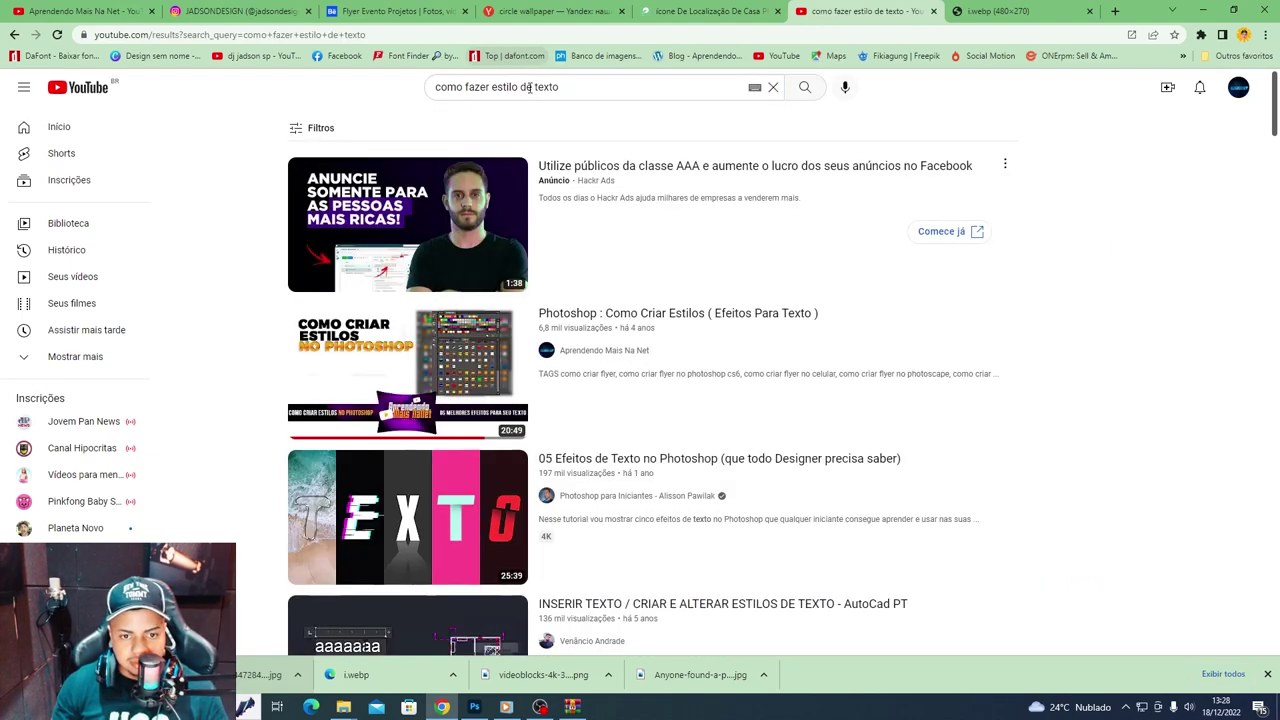
mouse_move(407, 371)
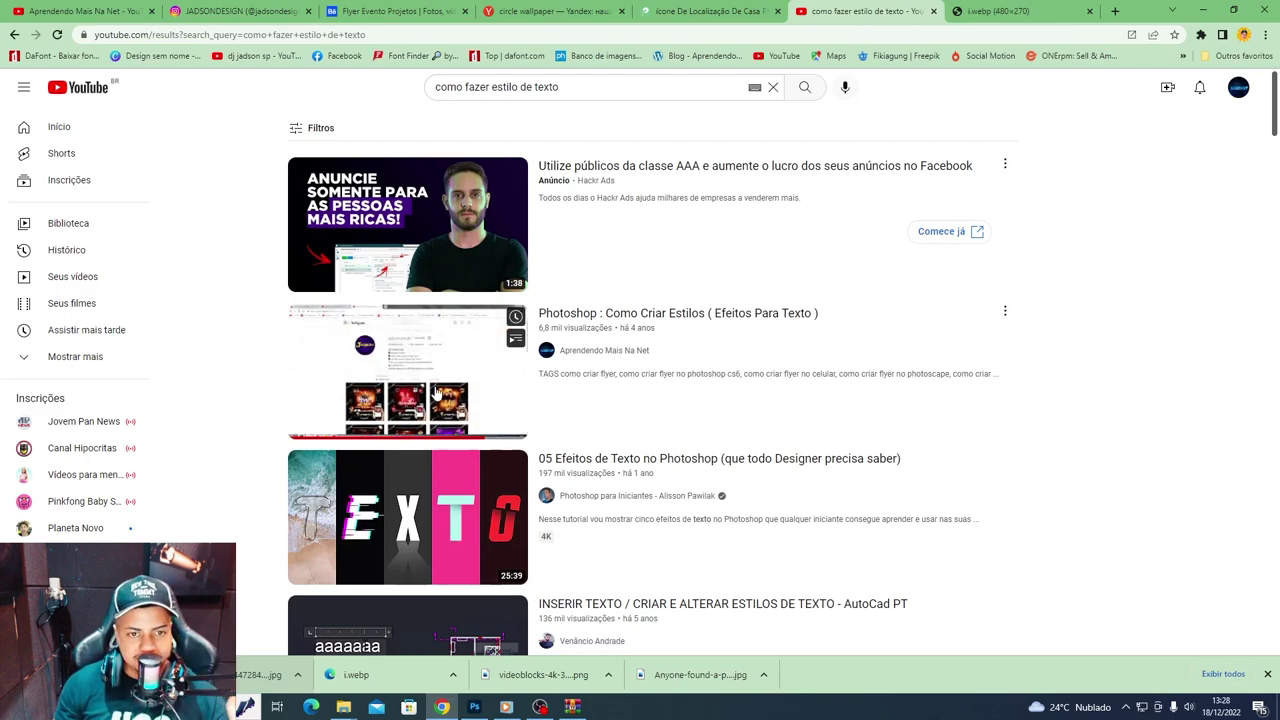
scroll(885, 337, "down", 3)
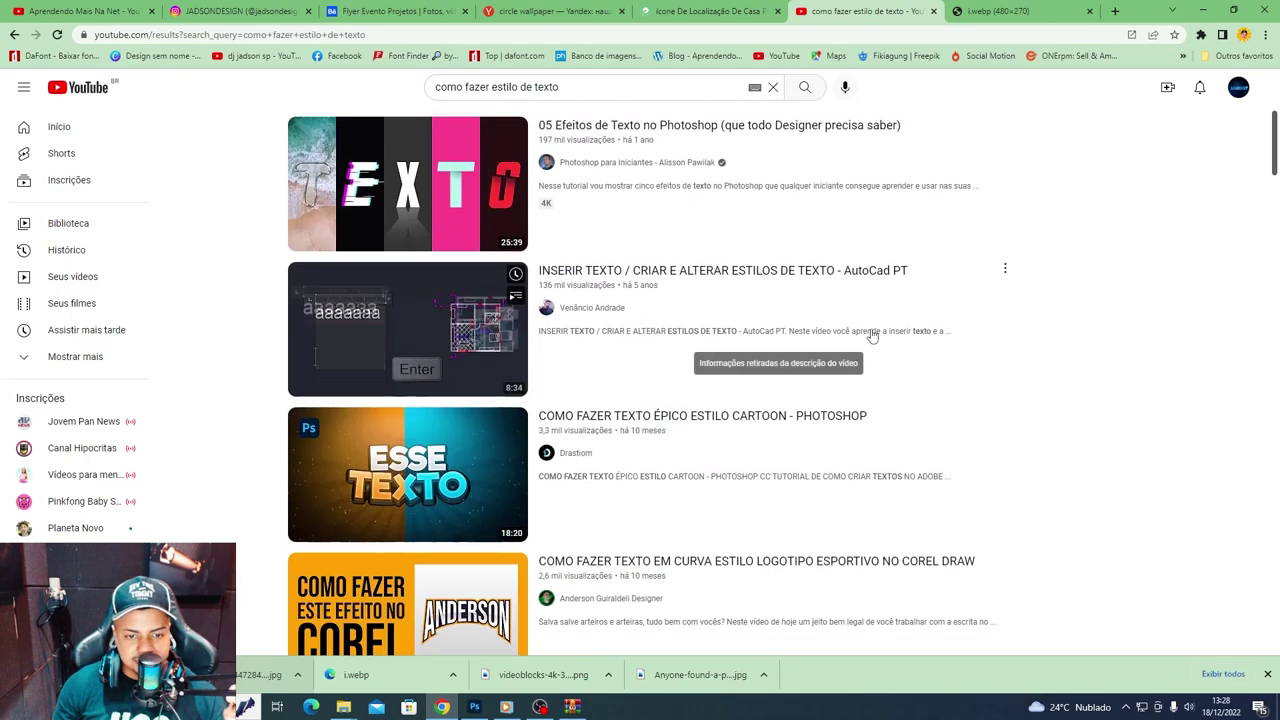
scroll(872, 337, "down", 1)
scroll(872, 337, "down", 1)
- Return to the Photoshop flyer and scroll down the canvas
left_click(474, 707)
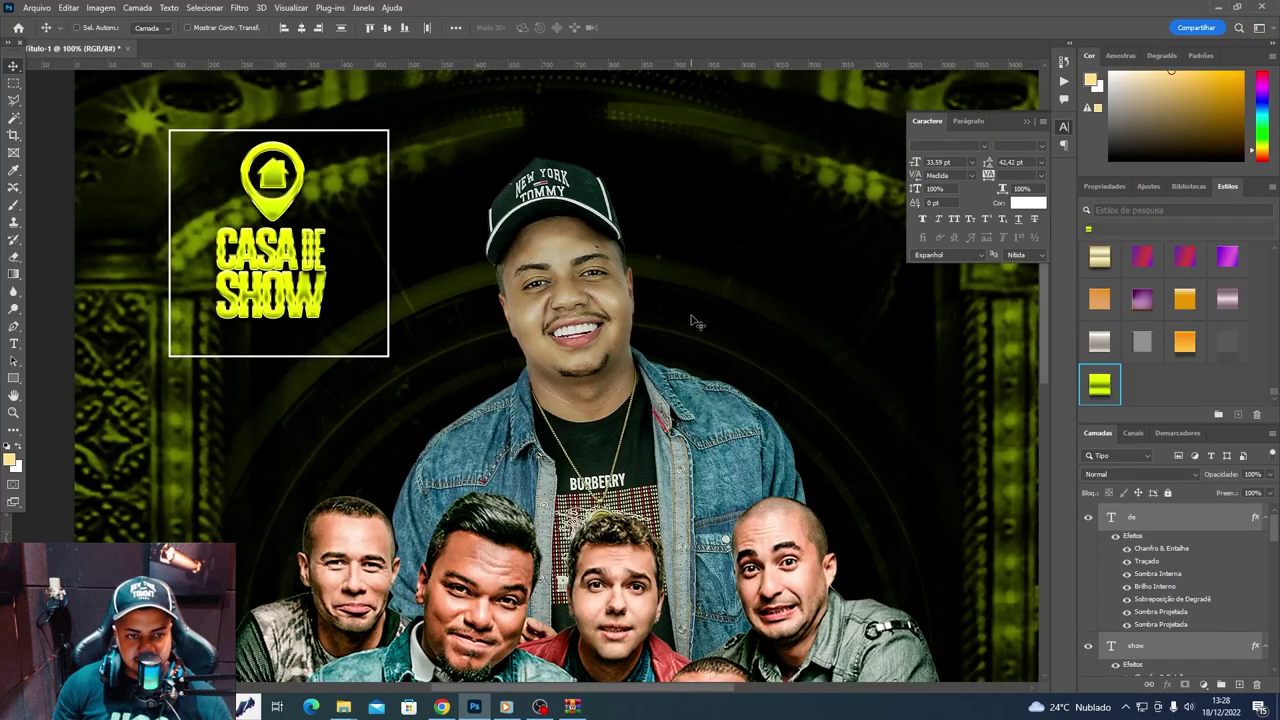
scroll(430, 266, "down", 2)
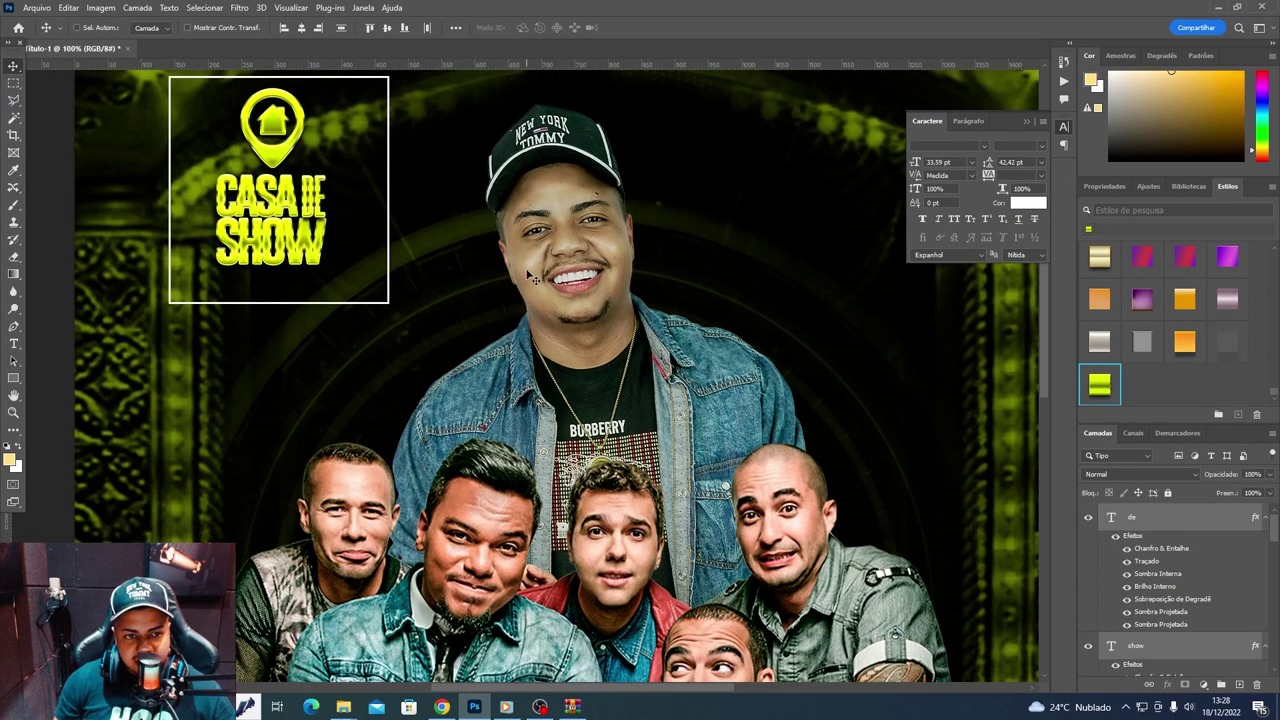
scroll(460, 320, "down", 3)
scroll(490, 380, "down", 3)
scroll(505, 409, "down", 3)
- Select the de and show text layers and turn off the show text's stroke effect
scroll(505, 409, "down", 1)
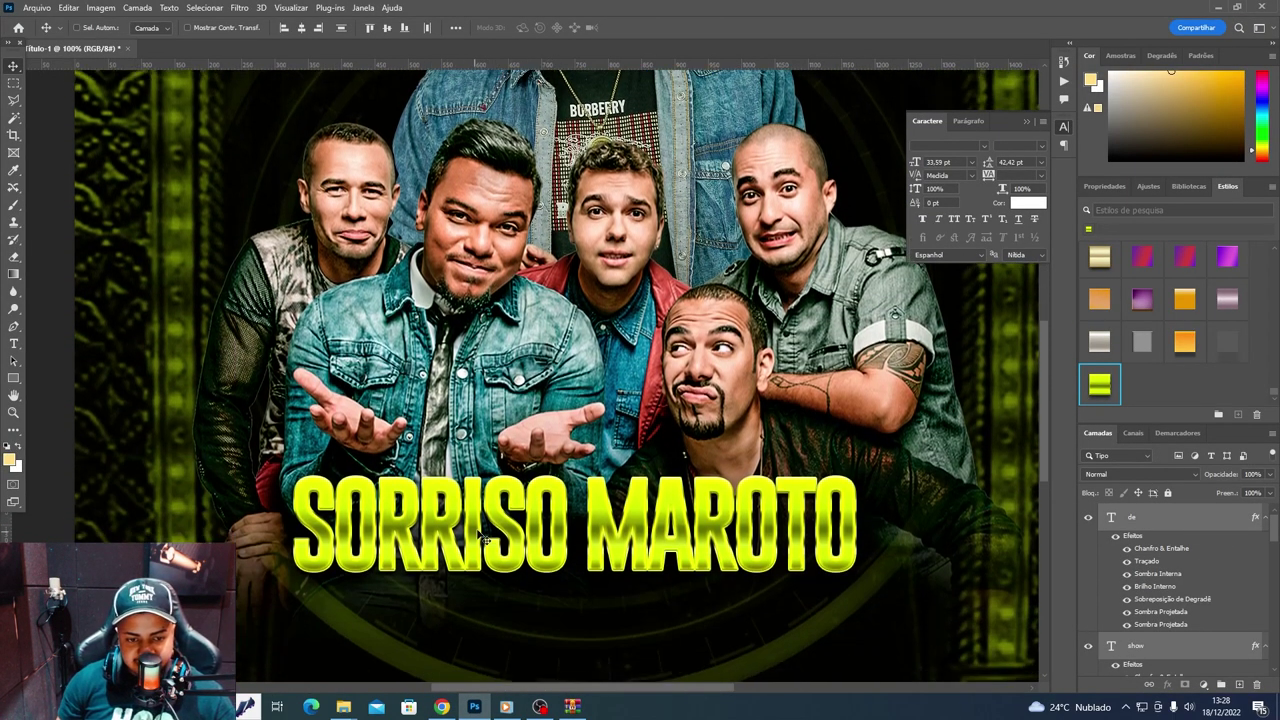
scroll(600, 540, "down", 1)
scroll(700, 480, "up", 3)
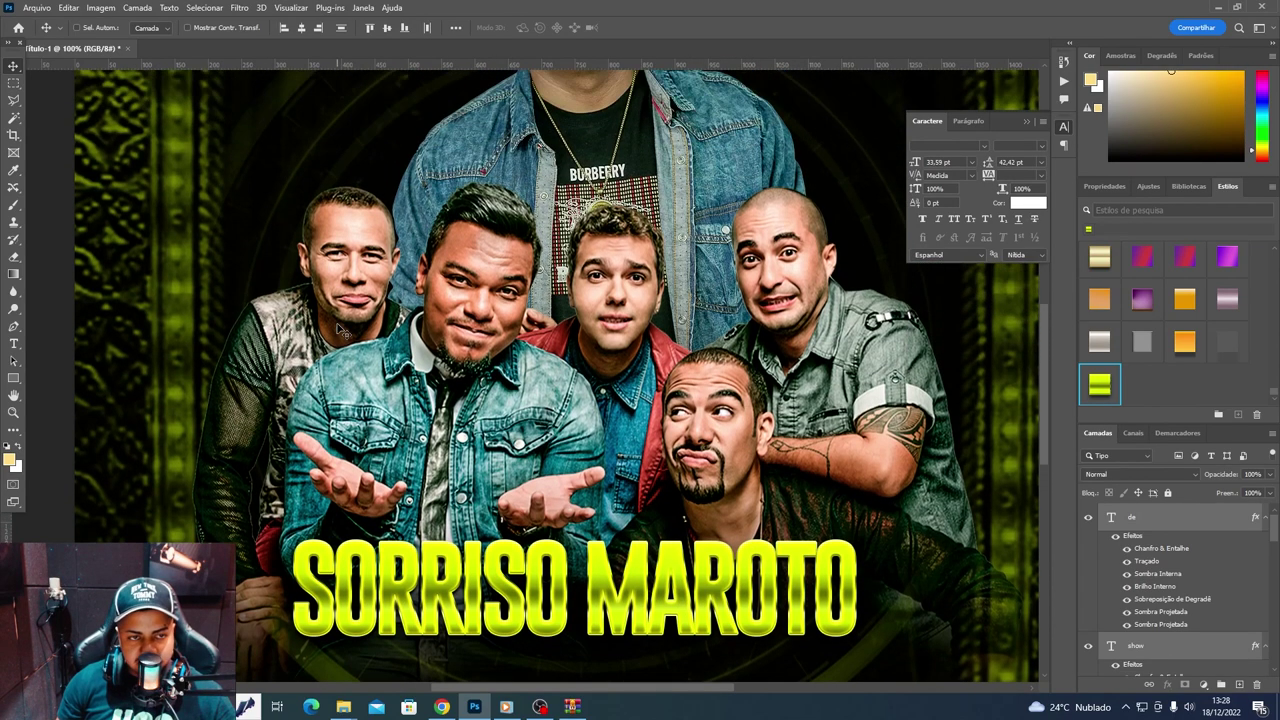
scroll(560, 380, "up", 4)
scroll(400, 250, "up", 2)
scroll(260, 130, "up", 2)
scroll(248, 117, "up", 1)
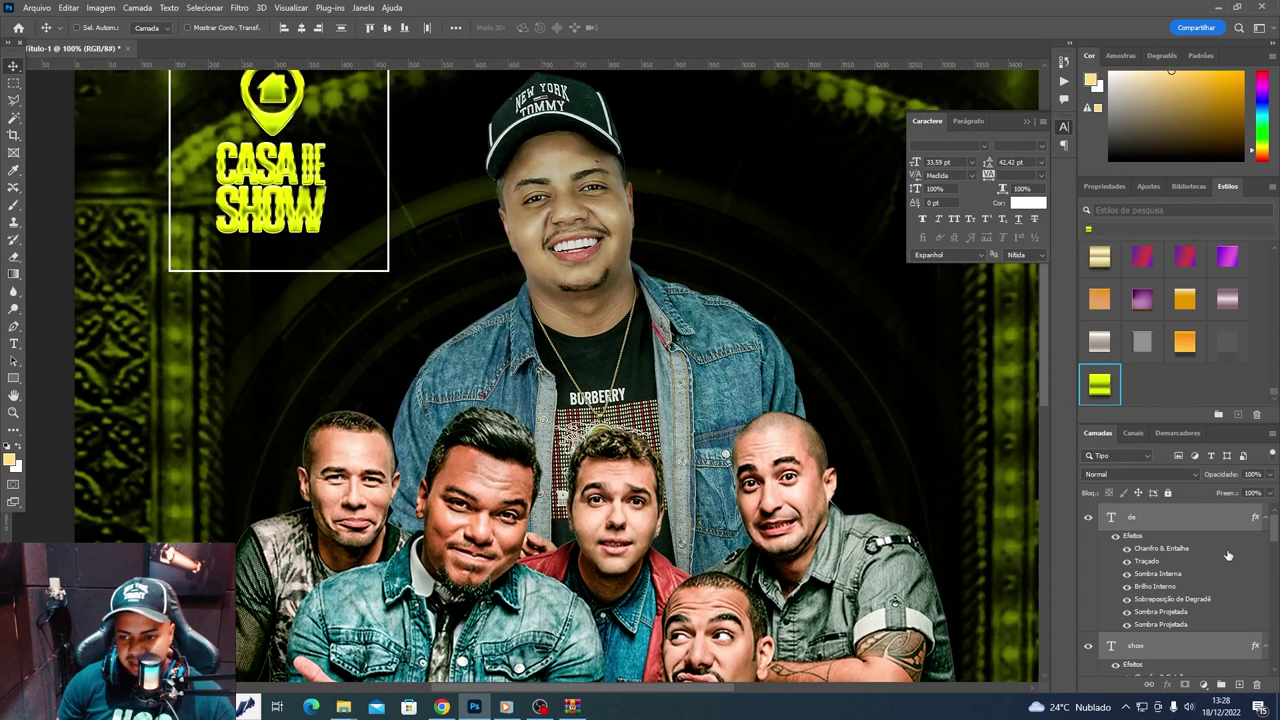
left_click(1127, 563)
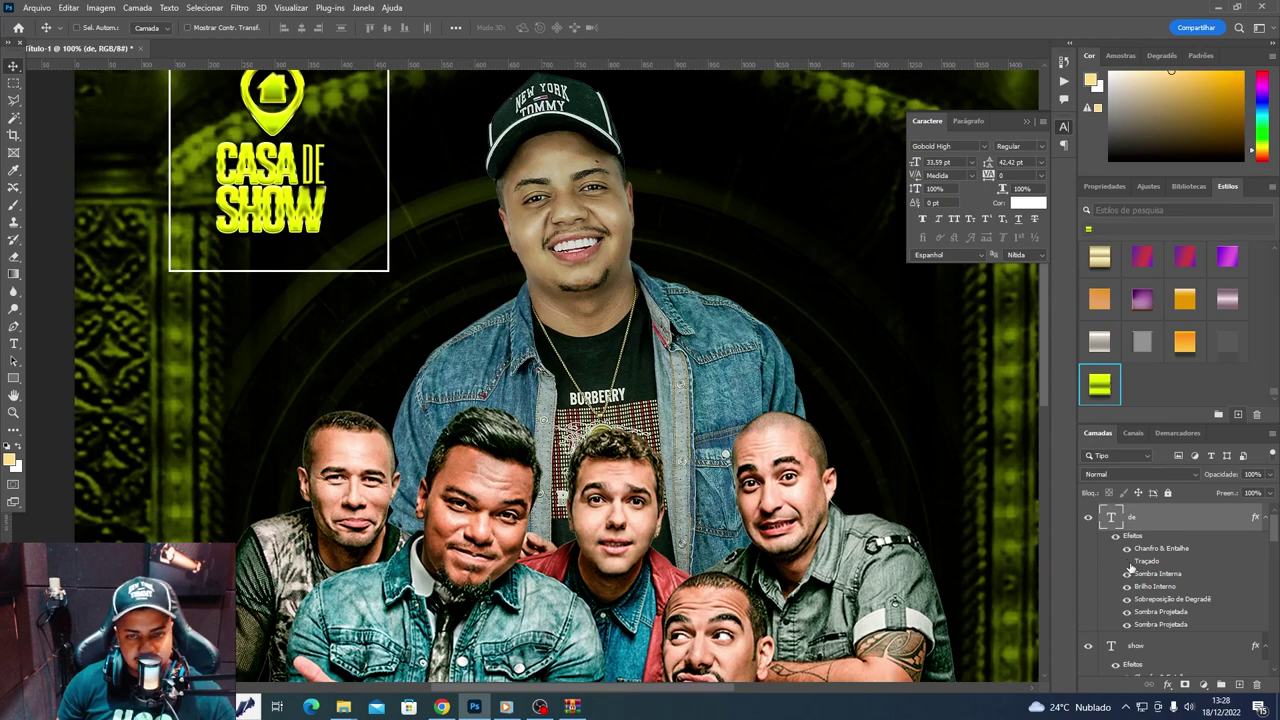
left_click(1148, 643)
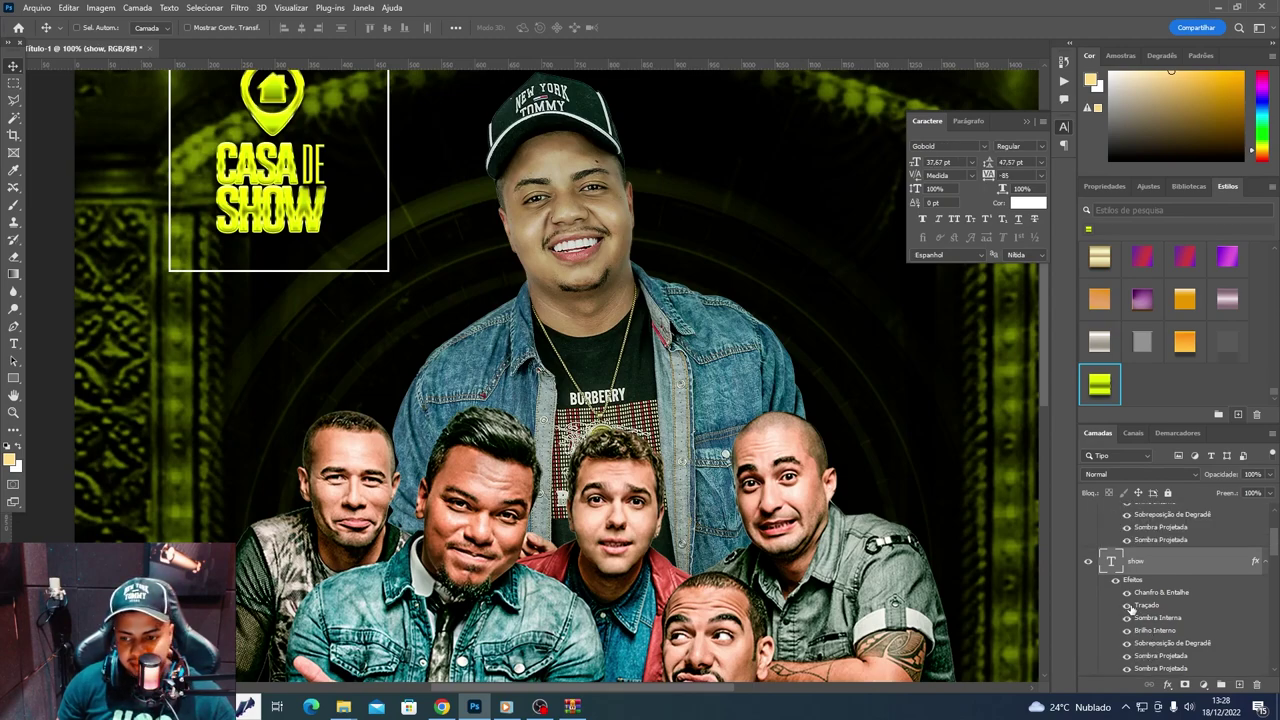
left_click(1127, 606)
- Add the casa layer to the selection and group the three text layers with Ctrl+G
scroll(1131, 608, "up", 2)
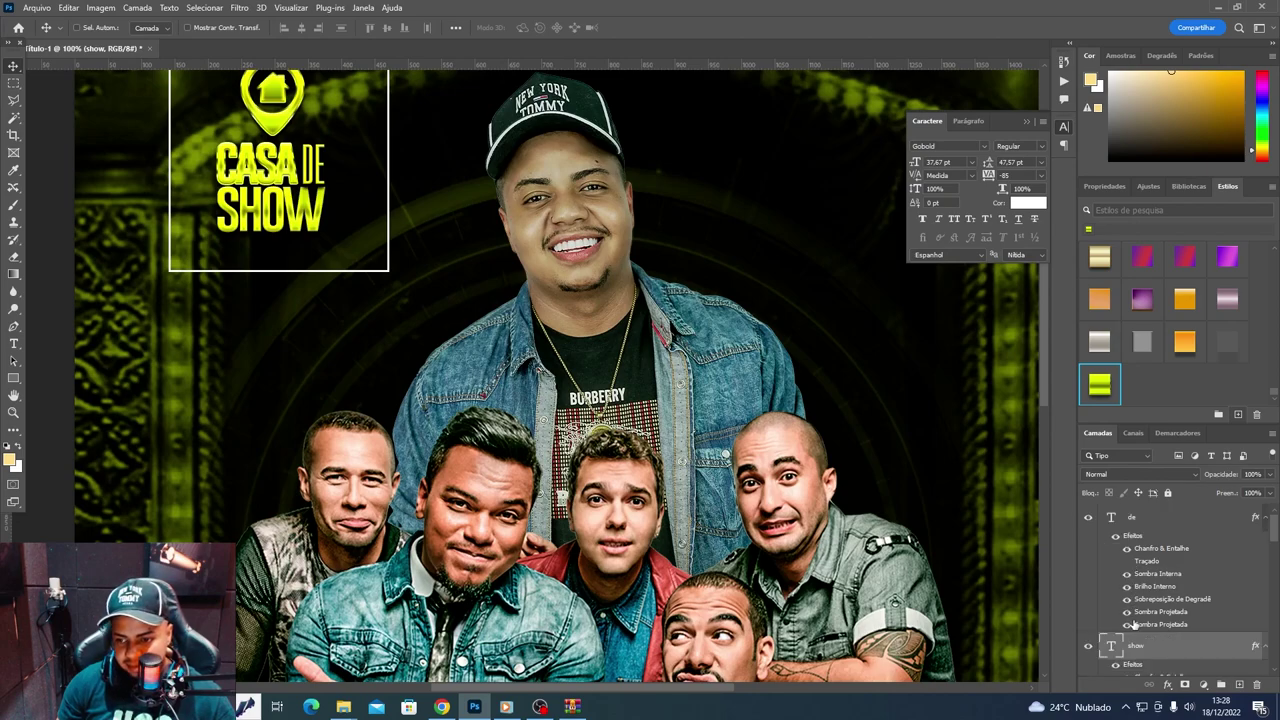
scroll(1133, 624, "up", 3)
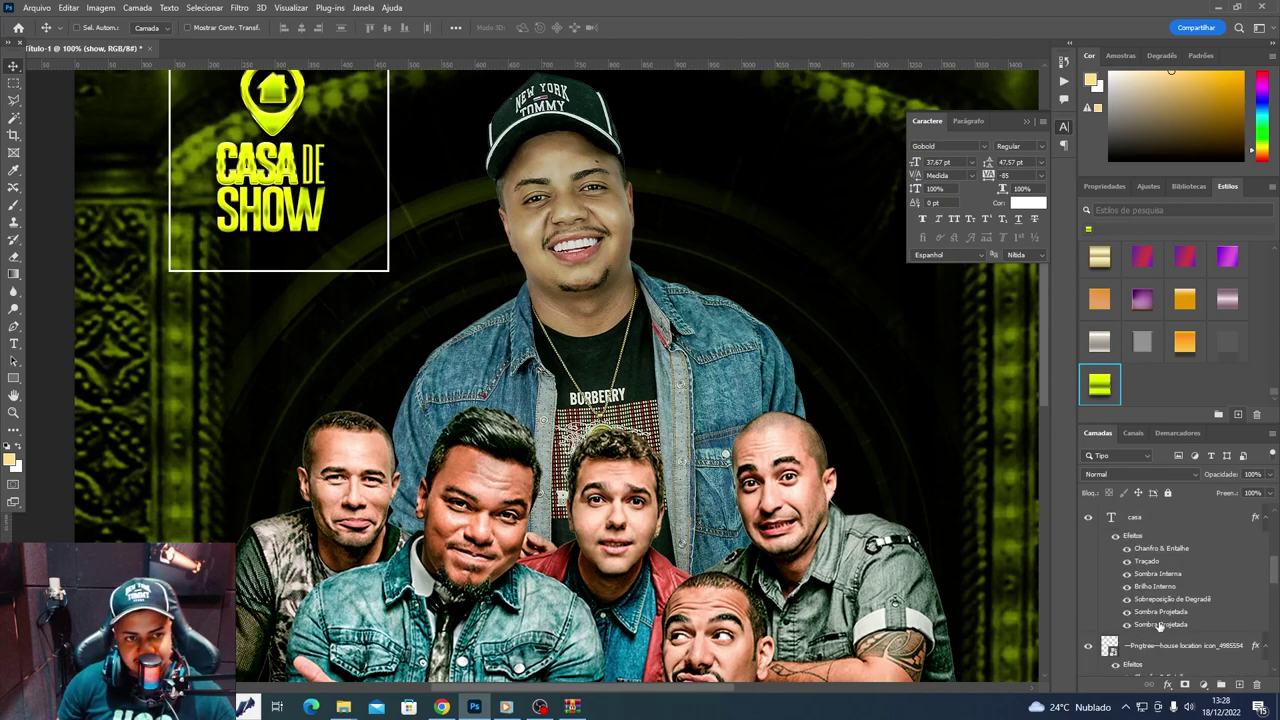
scroll(1160, 626, "down", 3)
scroll(1177, 604, "down", 3)
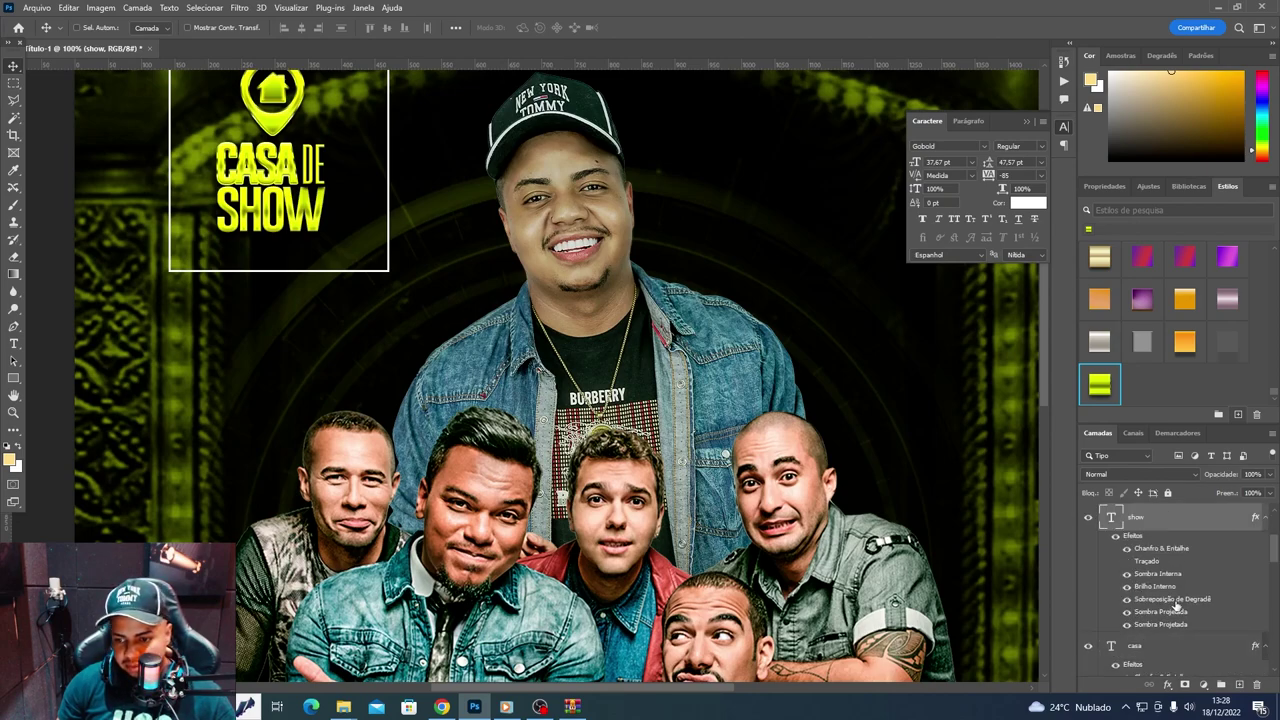
left_click(1162, 653)
scroll(1146, 630, "down", 3)
scroll(1145, 600, "up", 5)
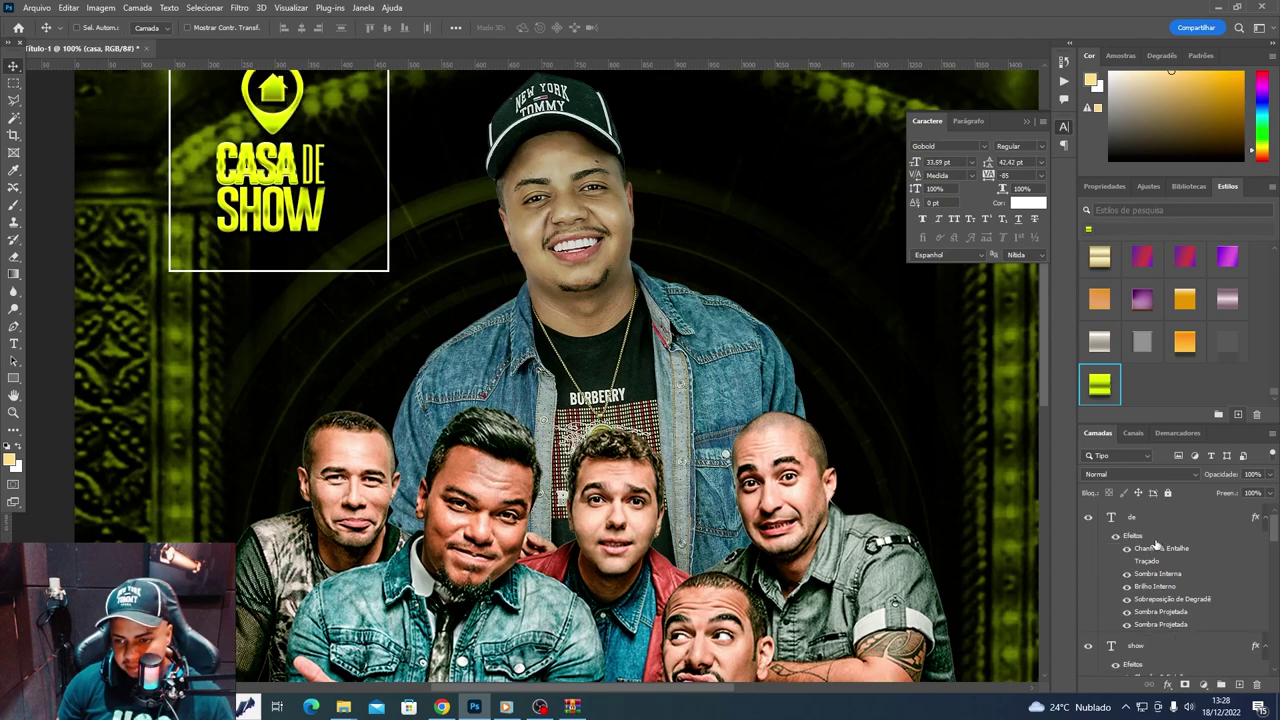
key("ctrl+g")
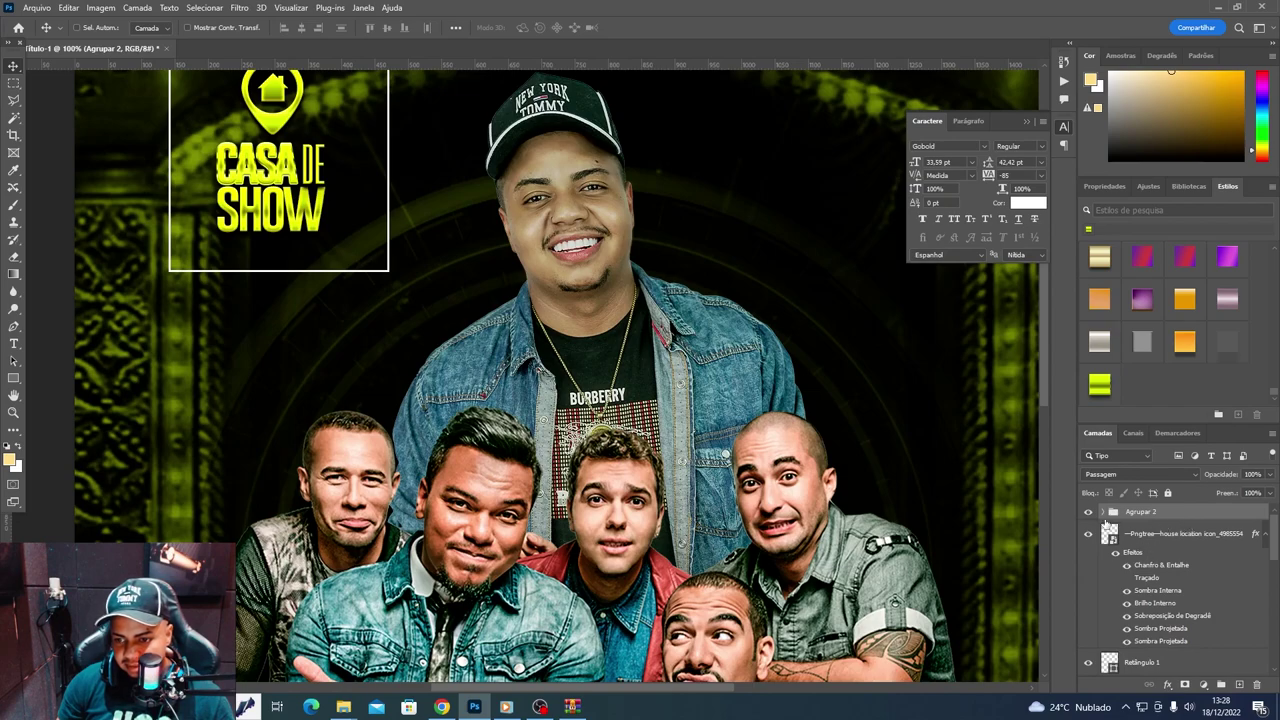
- Save the de layer's yellow text look as a new style preset
left_click(1104, 511)
left_click(1160, 533)
left_click(1238, 414)
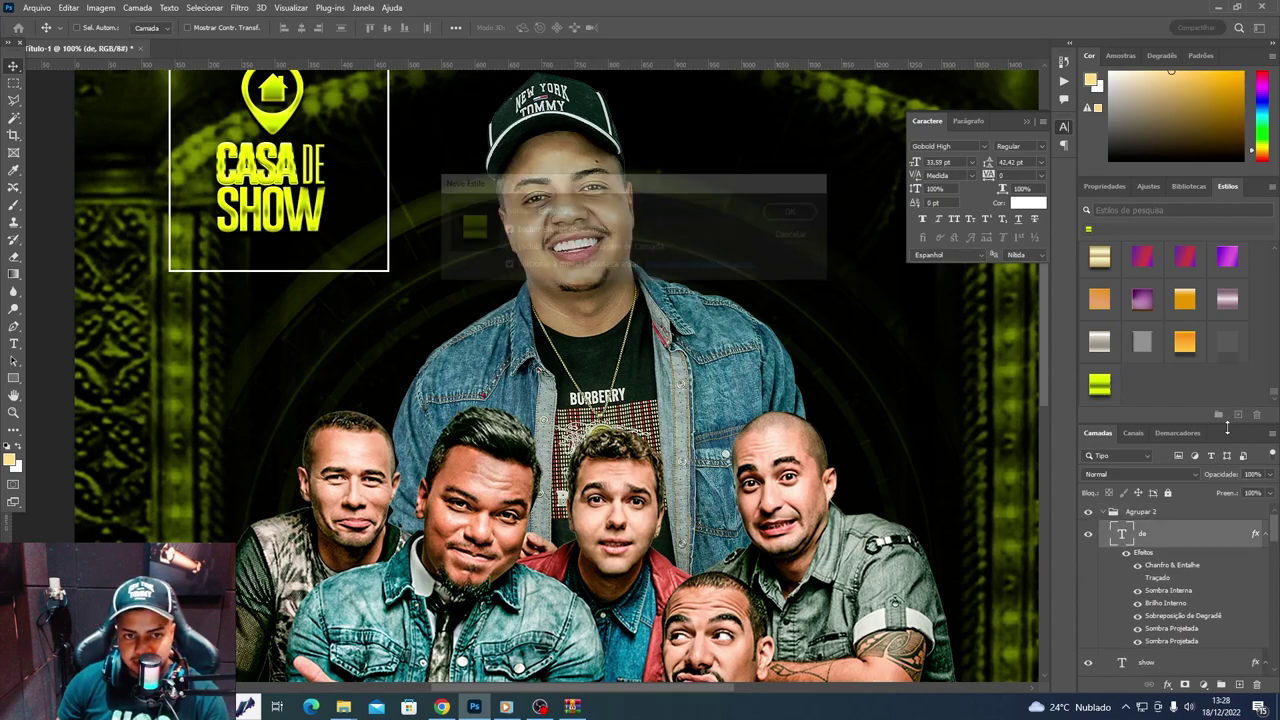
key("Return")
left_click(1104, 511)
left_click(1088, 511)
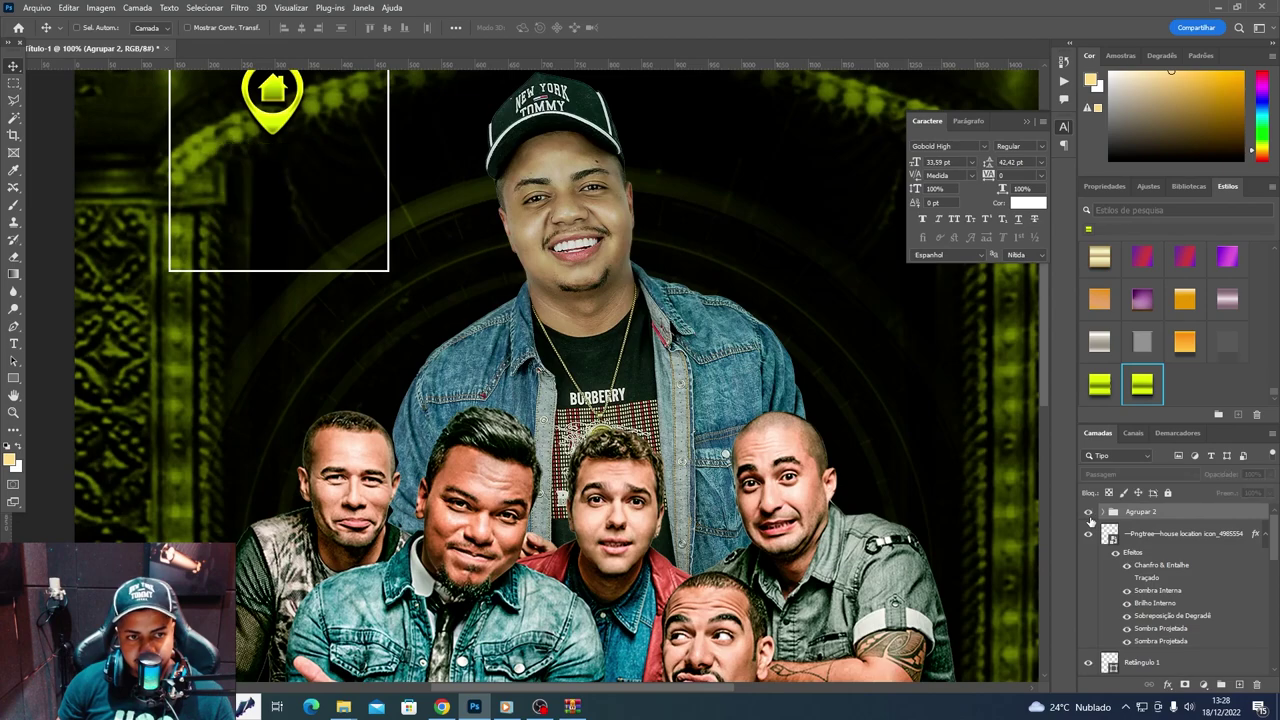
left_click(1088, 511)
- Turn off the stroke effect on the casa text layer
key("t")
key("v")
left_click(395, 8)
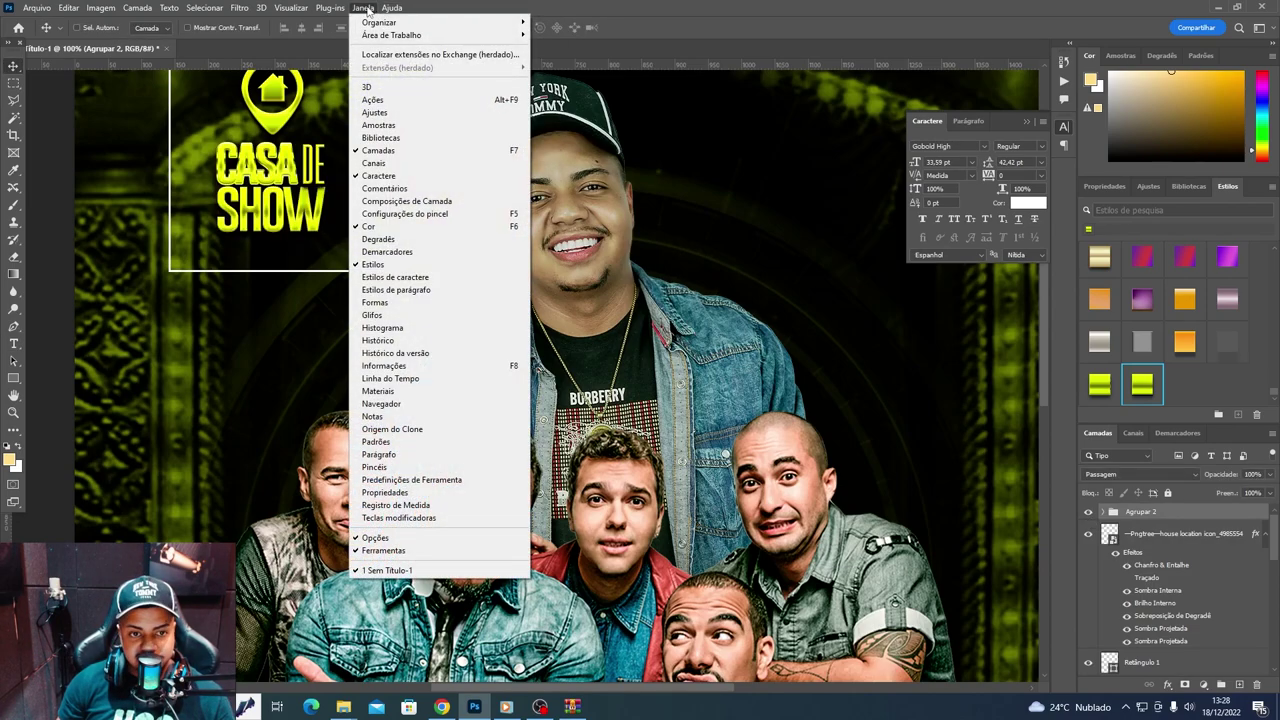
left_click(370, 264)
left_click(288, 180, "ctrl")
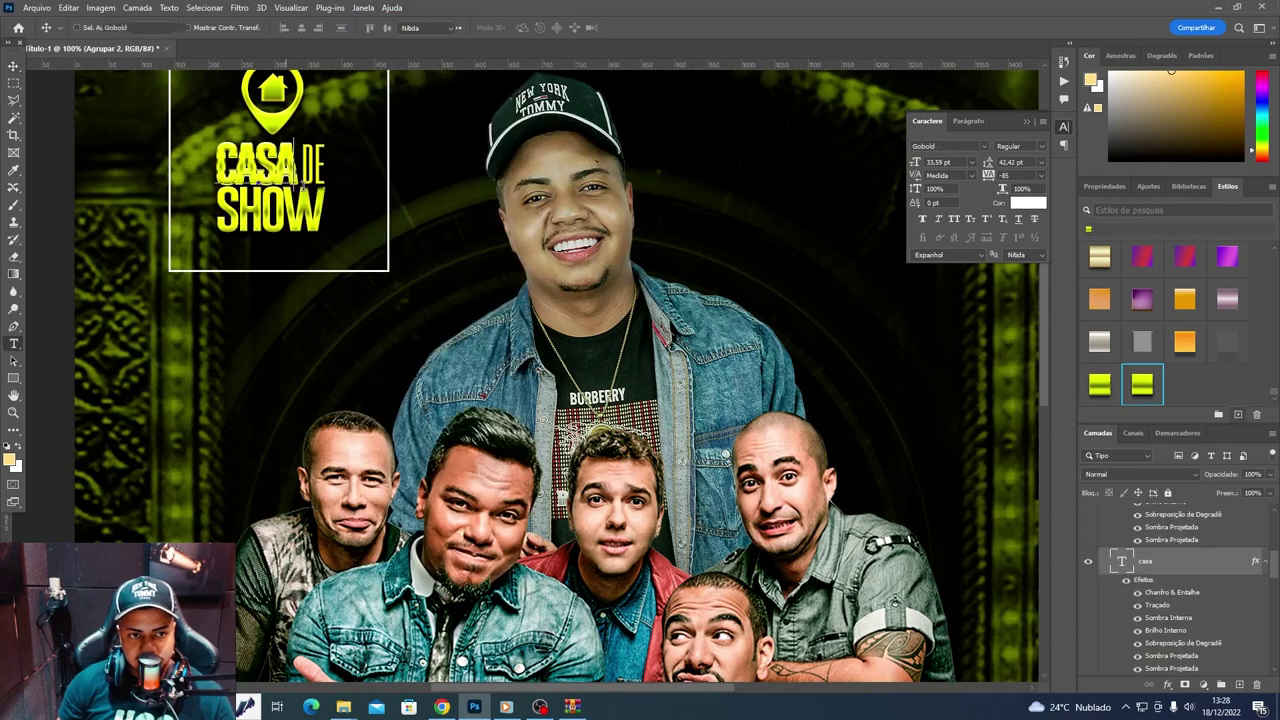
key("t")
left_click(1137, 605)
- Nudge the Agrupar 2 lettering group slightly beneath the house icon
key("v")
key("ctrl+bracketright")
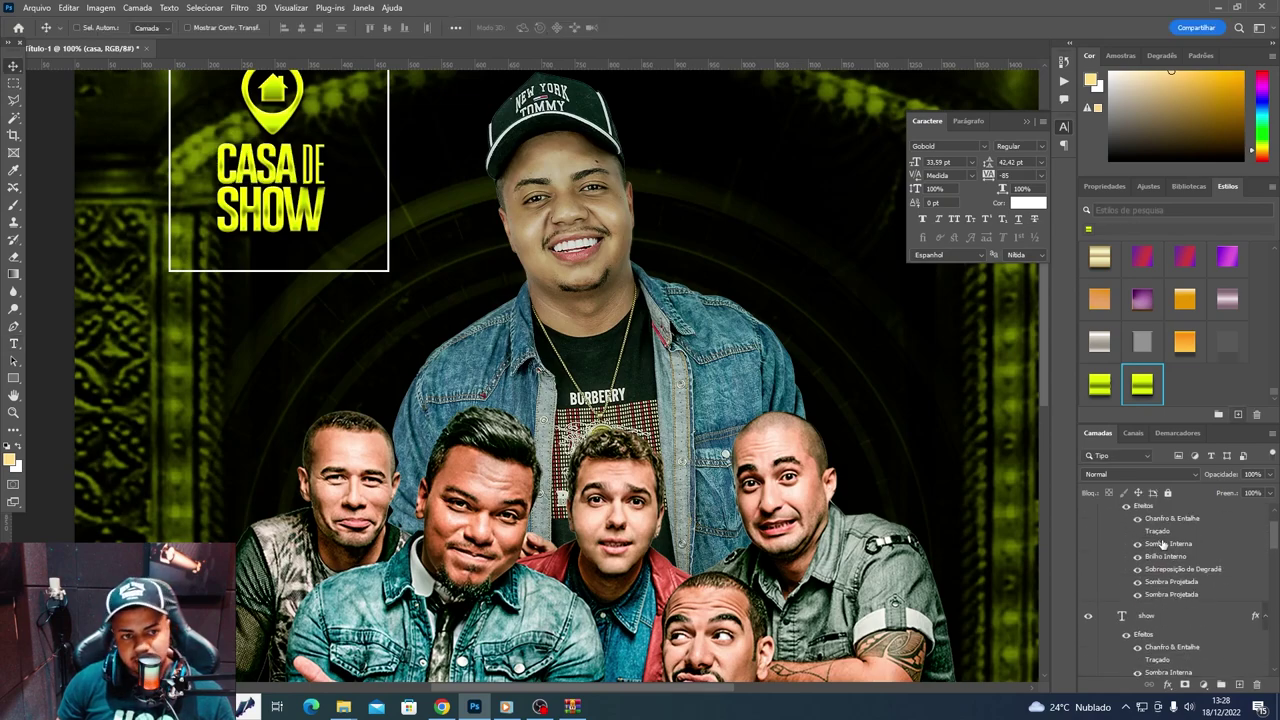
left_click(1103, 513)
scroll(320, 272, "up", 2)
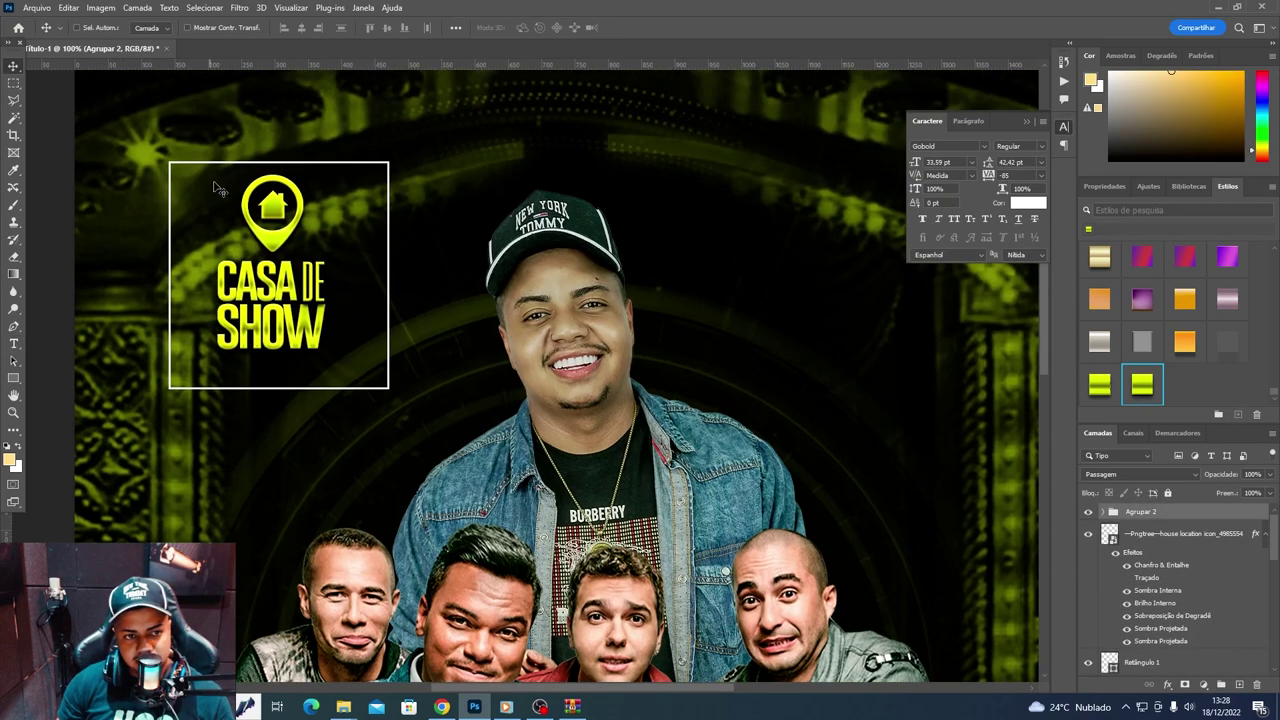
left_click_drag(318, 269, 327, 273)
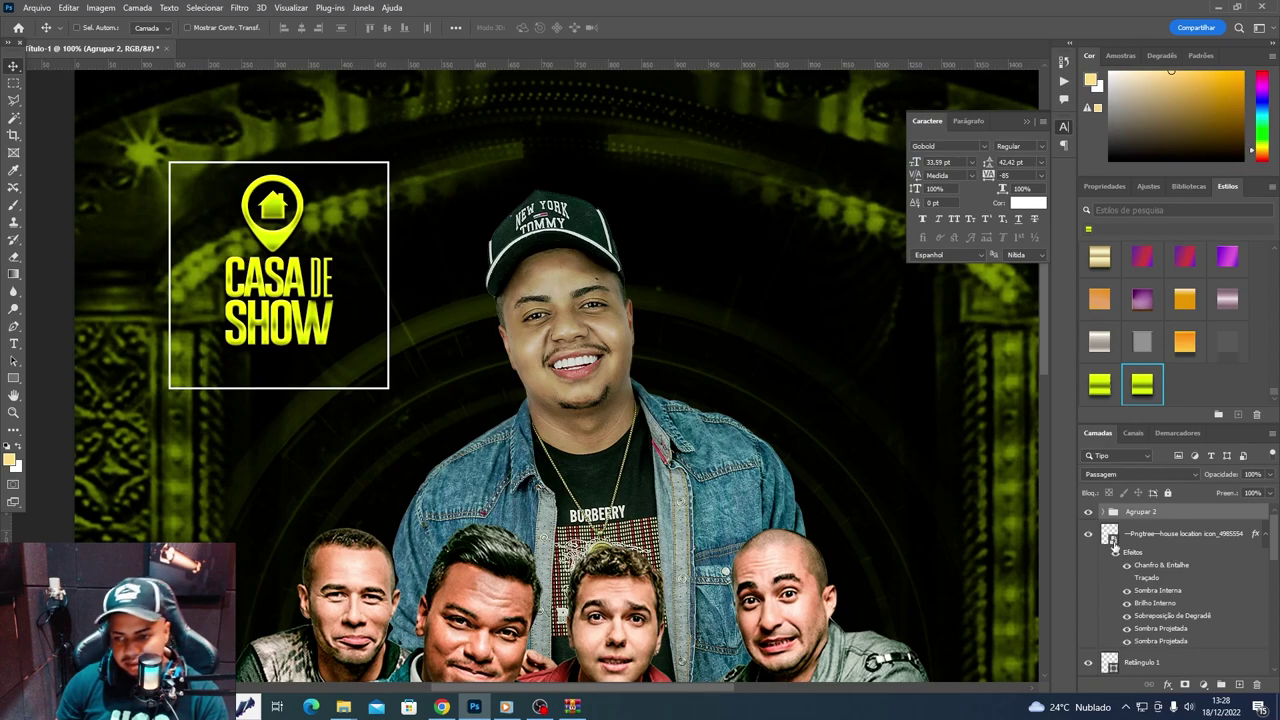
left_click(1140, 662)
left_click(1088, 534)
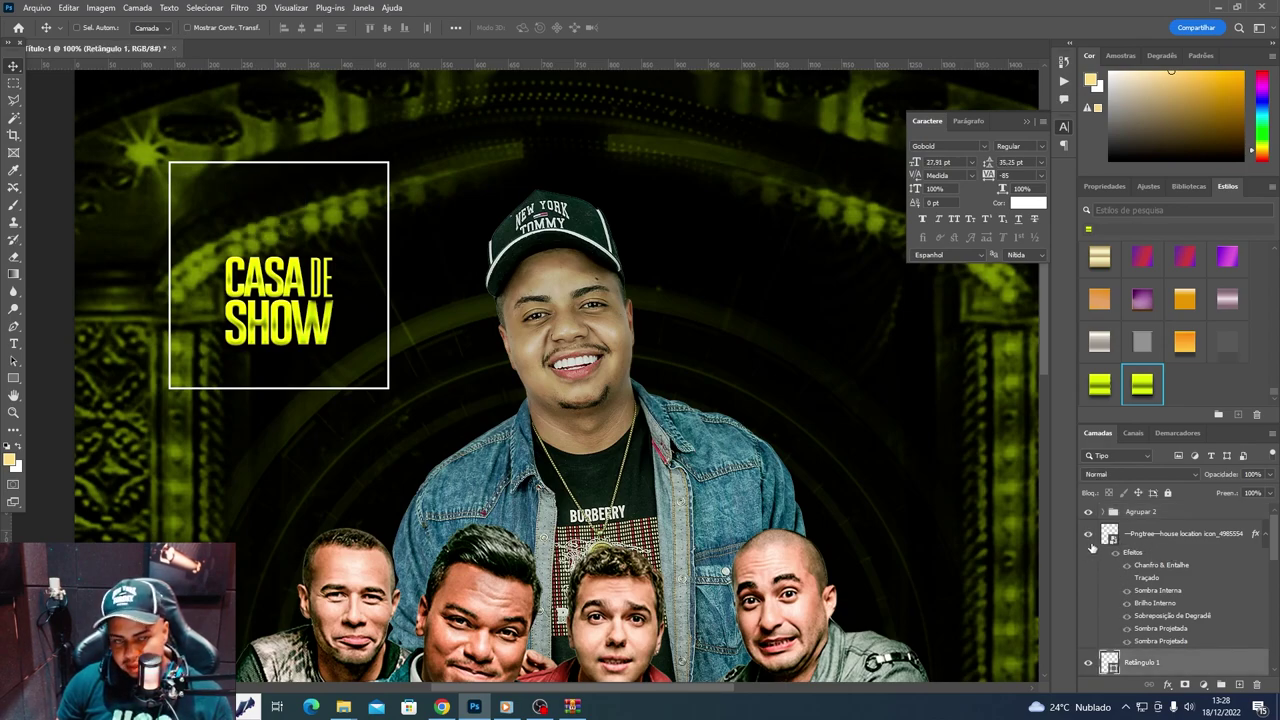
left_click(1088, 534)
- Shrink the Retângulo 1 white frame tightly around the logo, lowering its bottom edge slightly
key("e")
left_click(1184, 685)
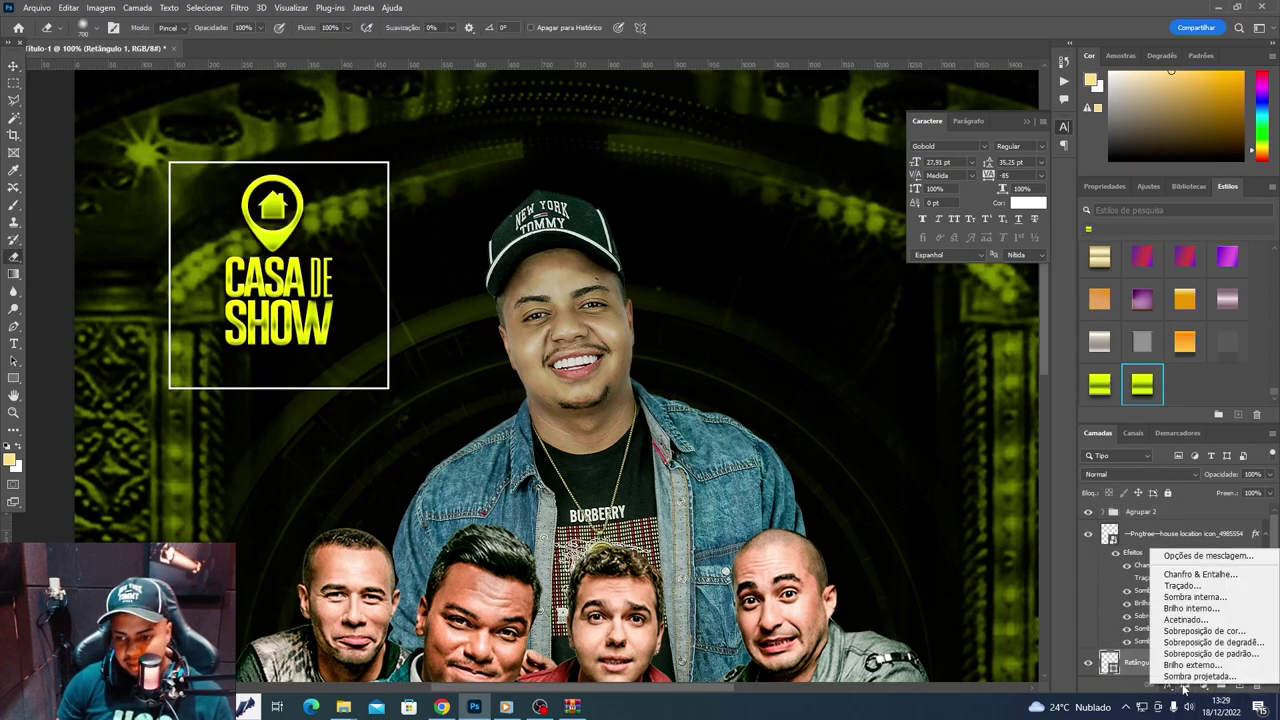
key("Escape")
key("ctrl+t")
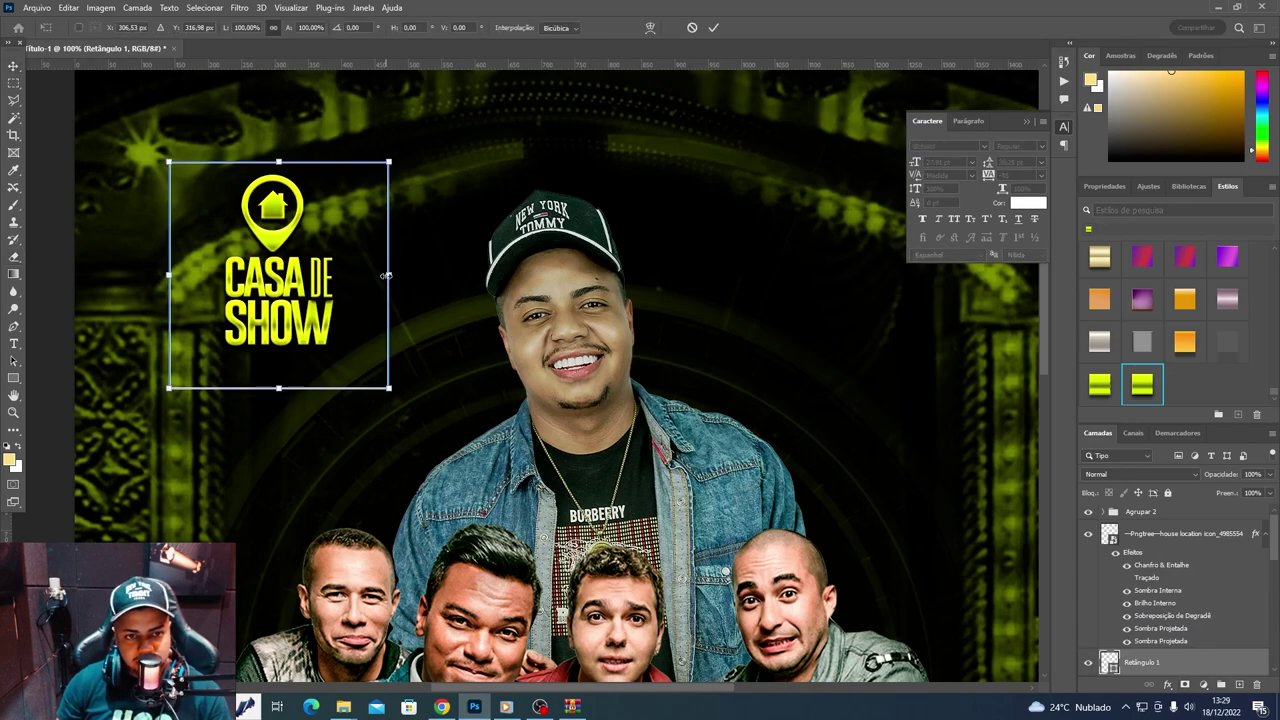
mouse_move(388, 275)
left_mouse_down()
mouse_move(340, 292)
mouse_move(370, 299)
left_mouse_up()
key("Return")
key("ctrl+t")
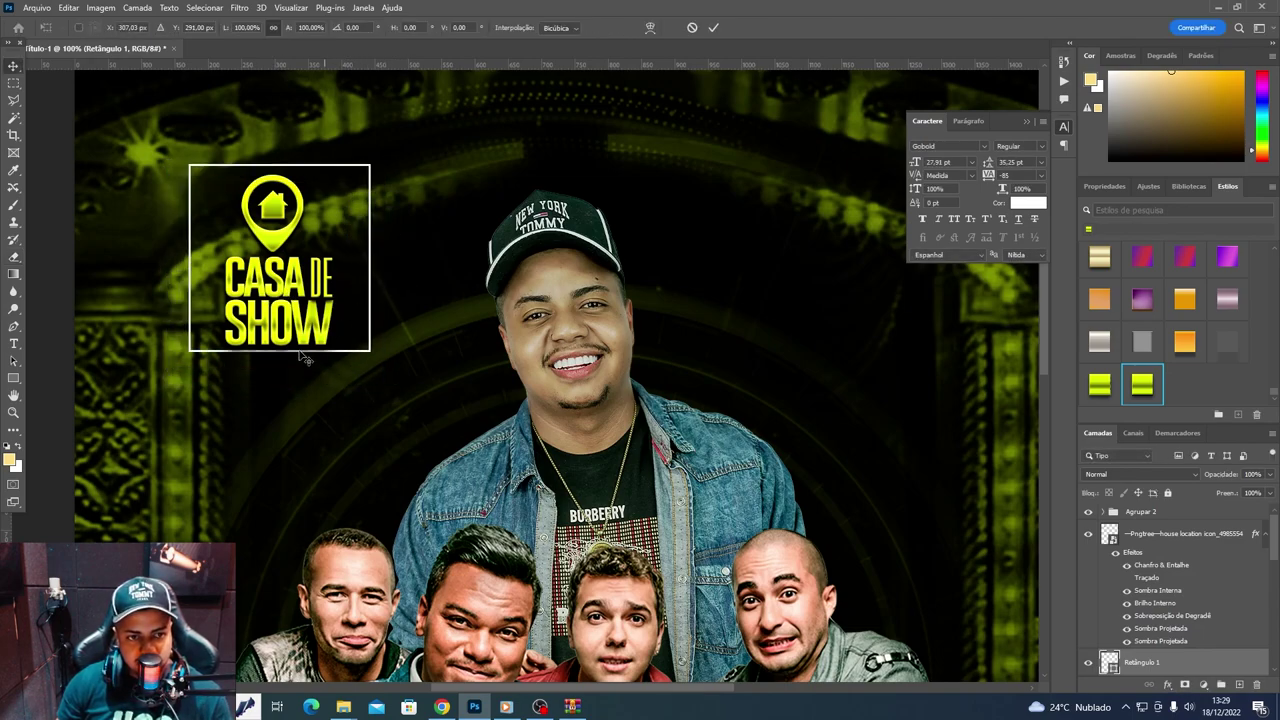
left_click_drag(279, 354, 279, 358)
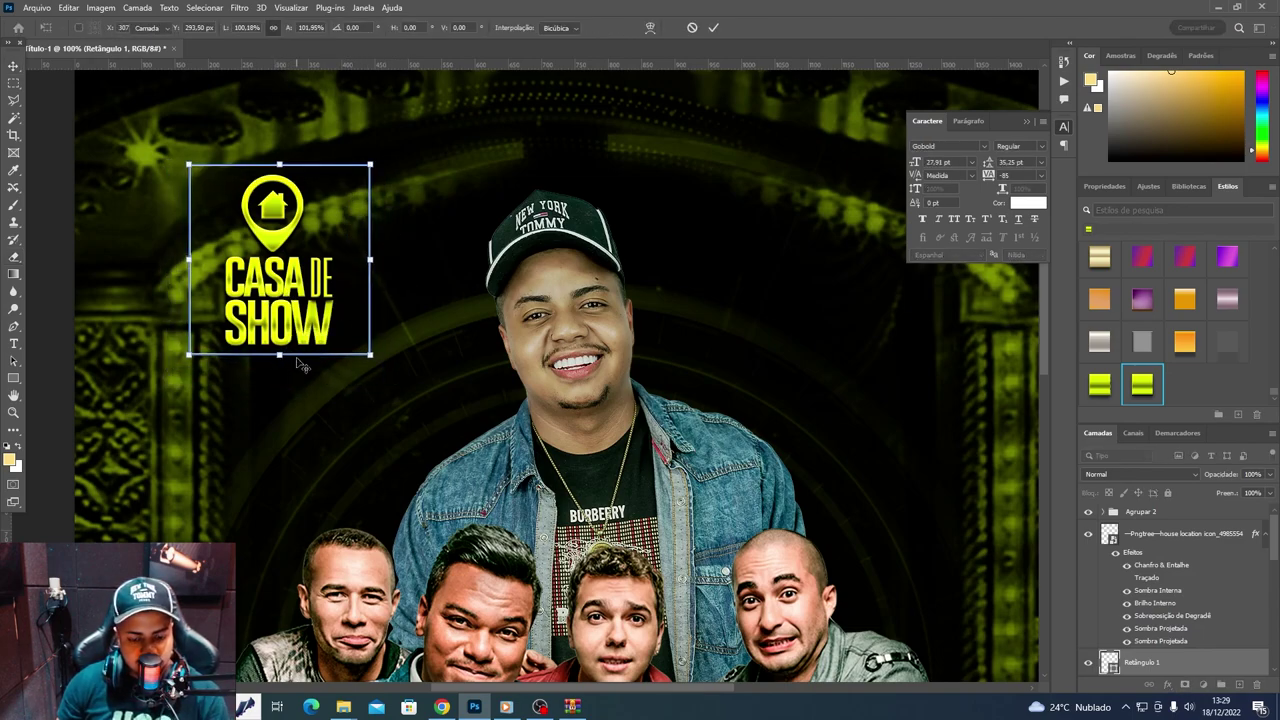
key("Return")
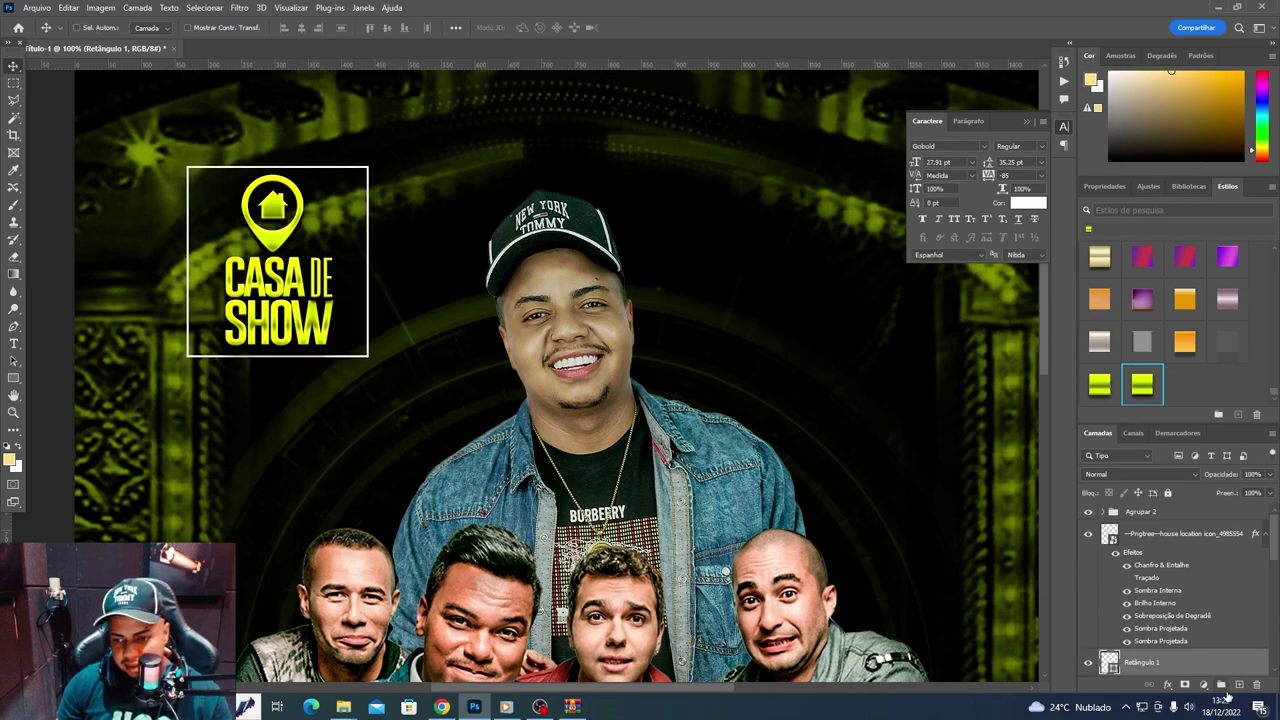
- Add a layer mask to the white frame and set a hard round 250 px eraser
left_click(1184, 684)
key("e")
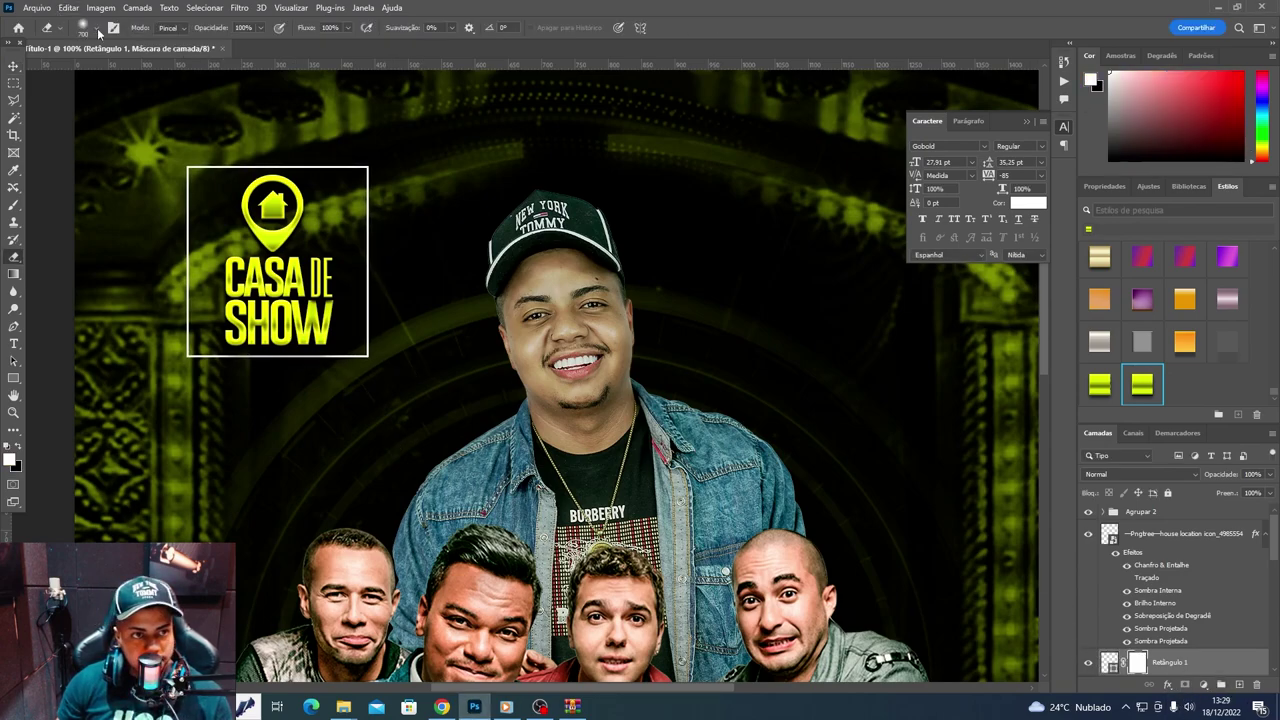
left_click(98, 28)
left_click(95, 231)
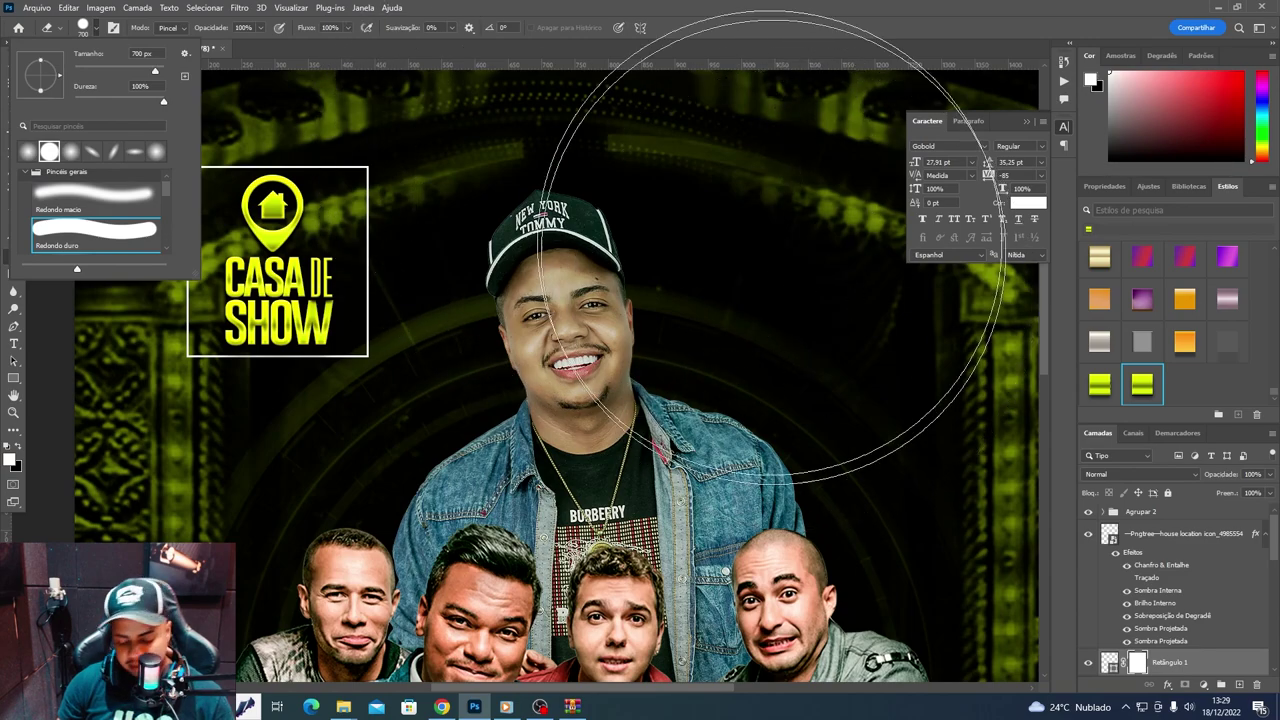
key("Return")
key("bracketleft")
key("bracketleft")
key("bracketleft")
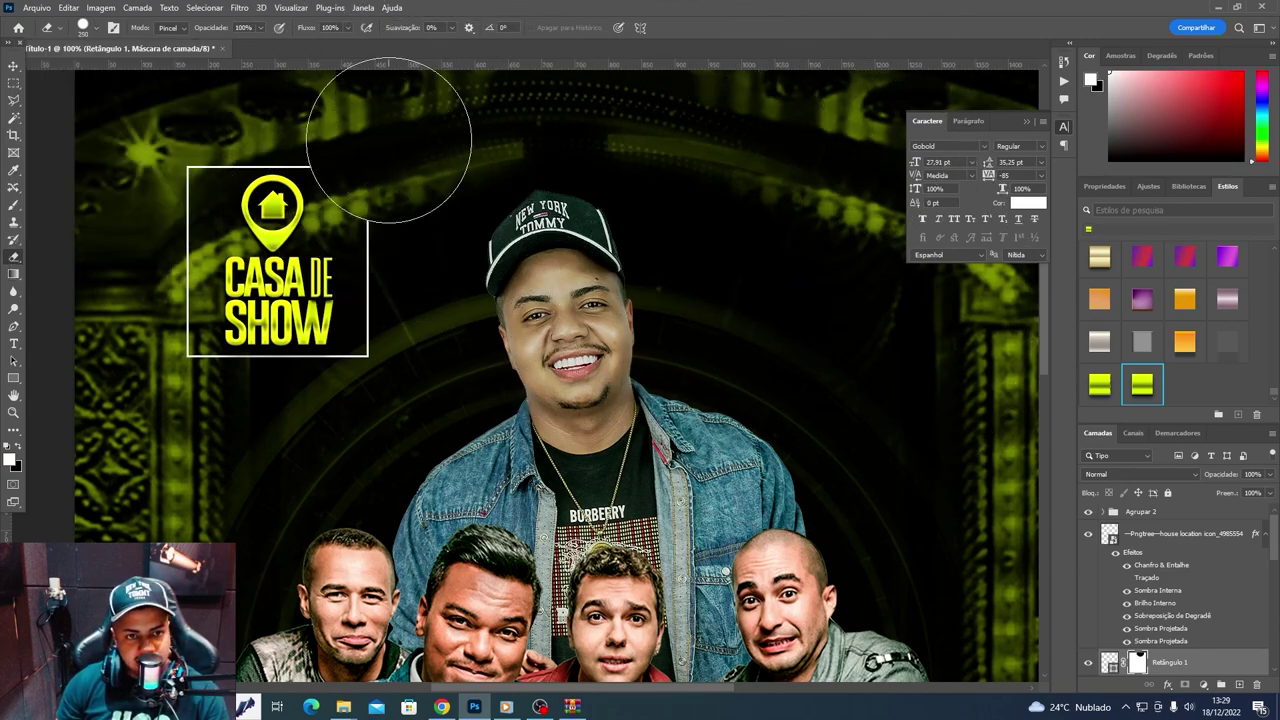
- Erase the frame's top-right and bottom-left corners and apply the yellow gradient style
left_click(389, 140)
left_click(228, 382)
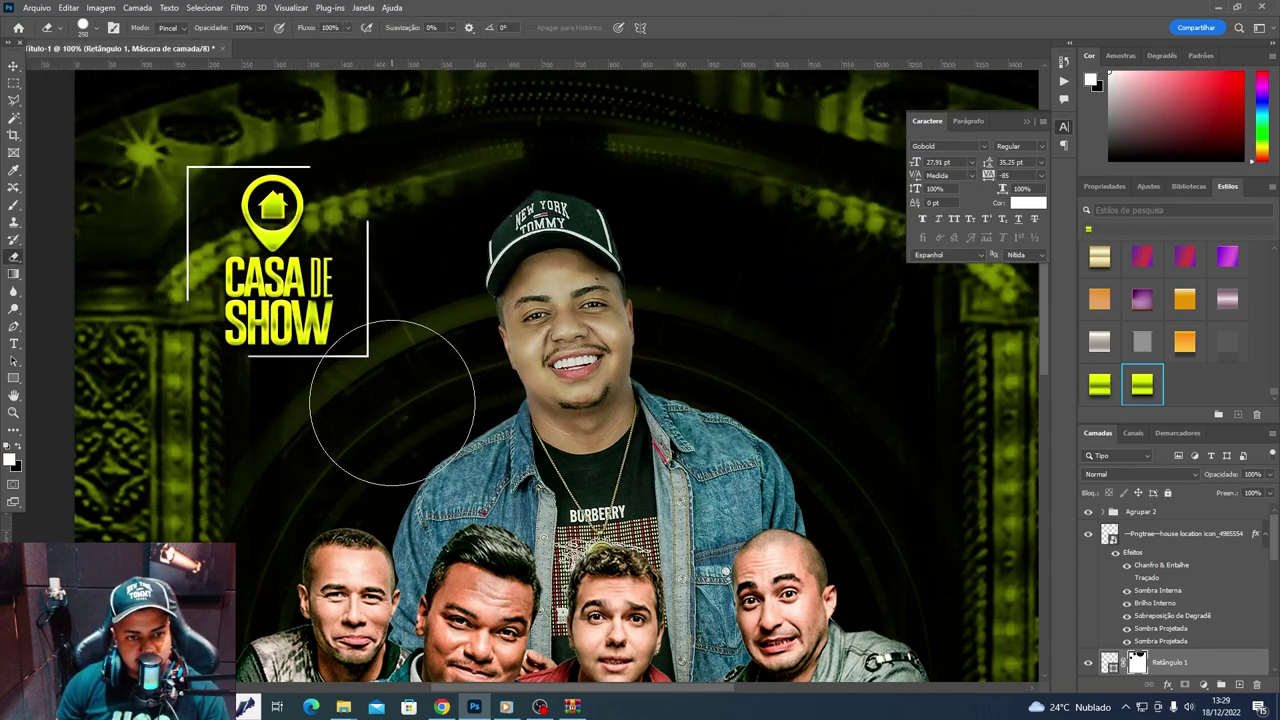
key("v")
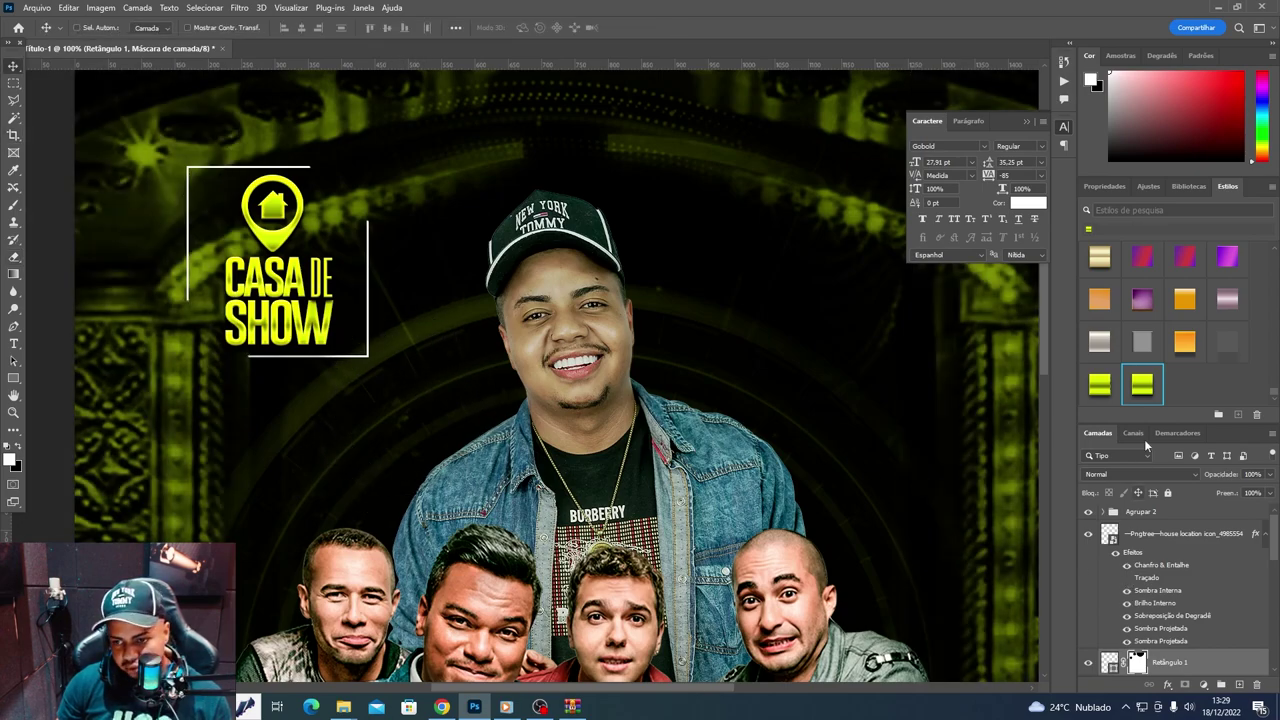
left_click(1148, 387)
scroll(368, 245, "down", 1)
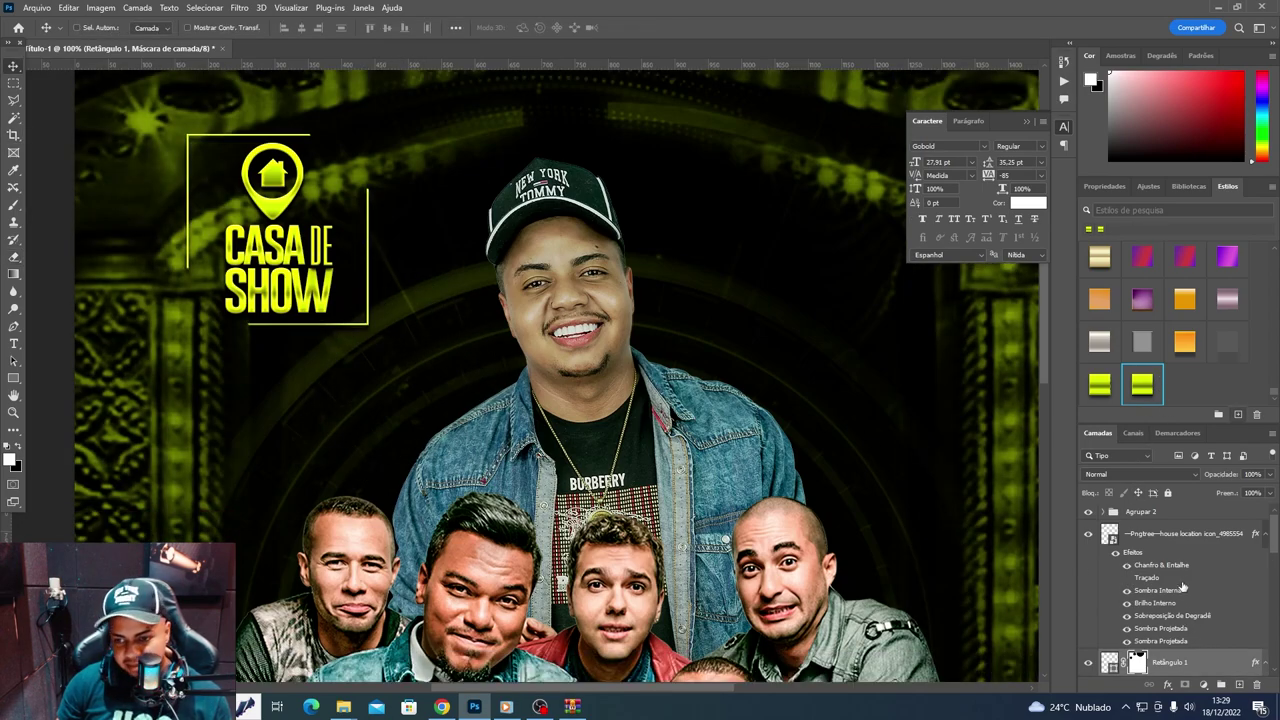
- Hide one Drop Shadow effect on the show text inside Agrupar 2
left_click(1171, 549)
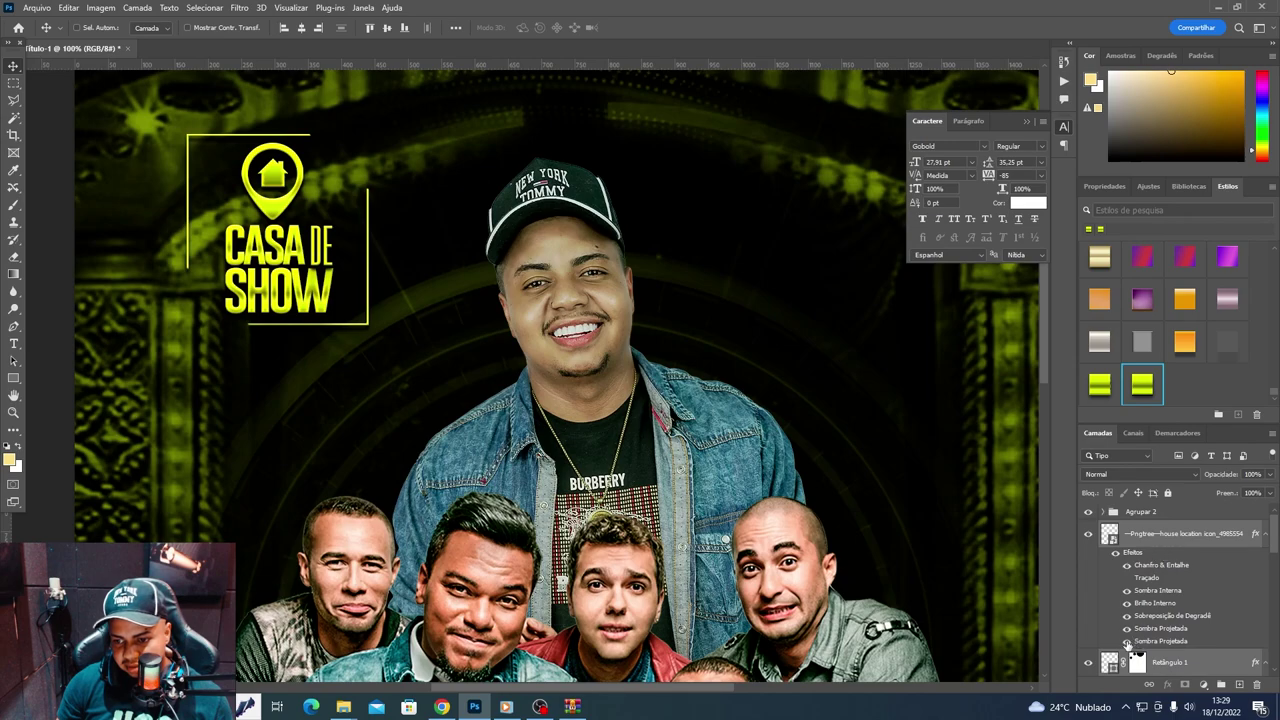
left_click(1103, 513)
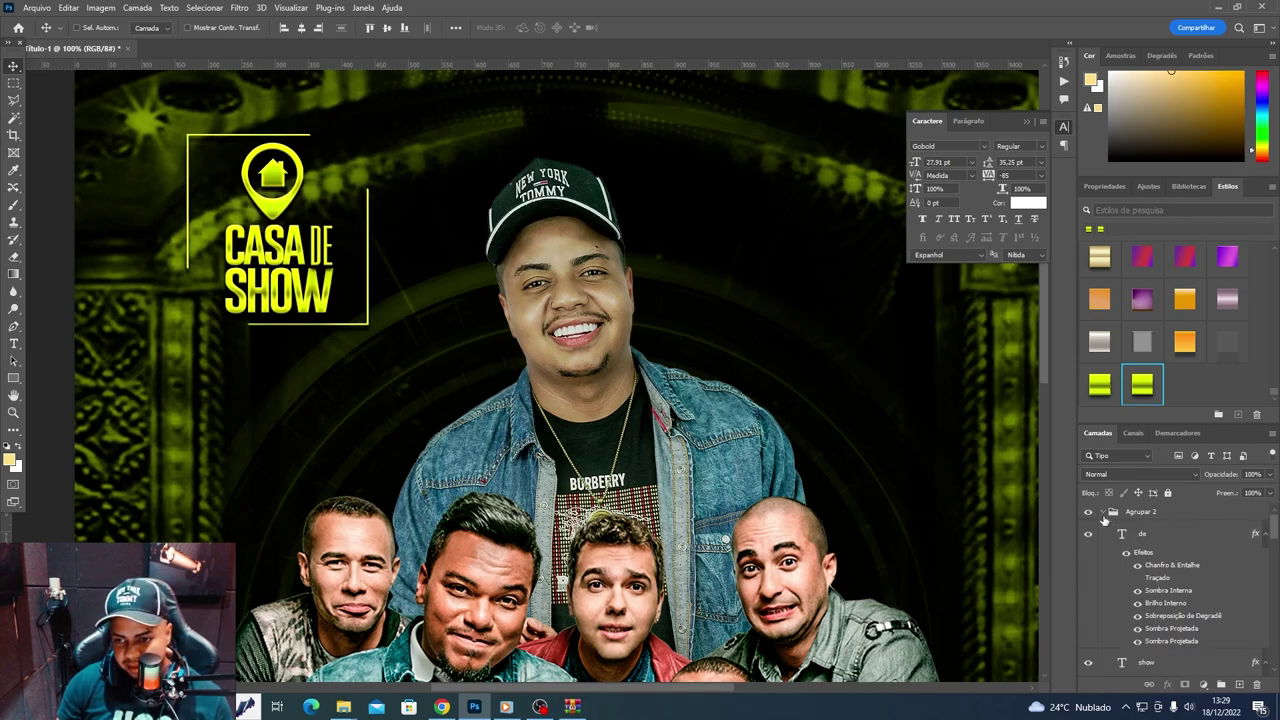
scroll(1140, 640, "down", 1)
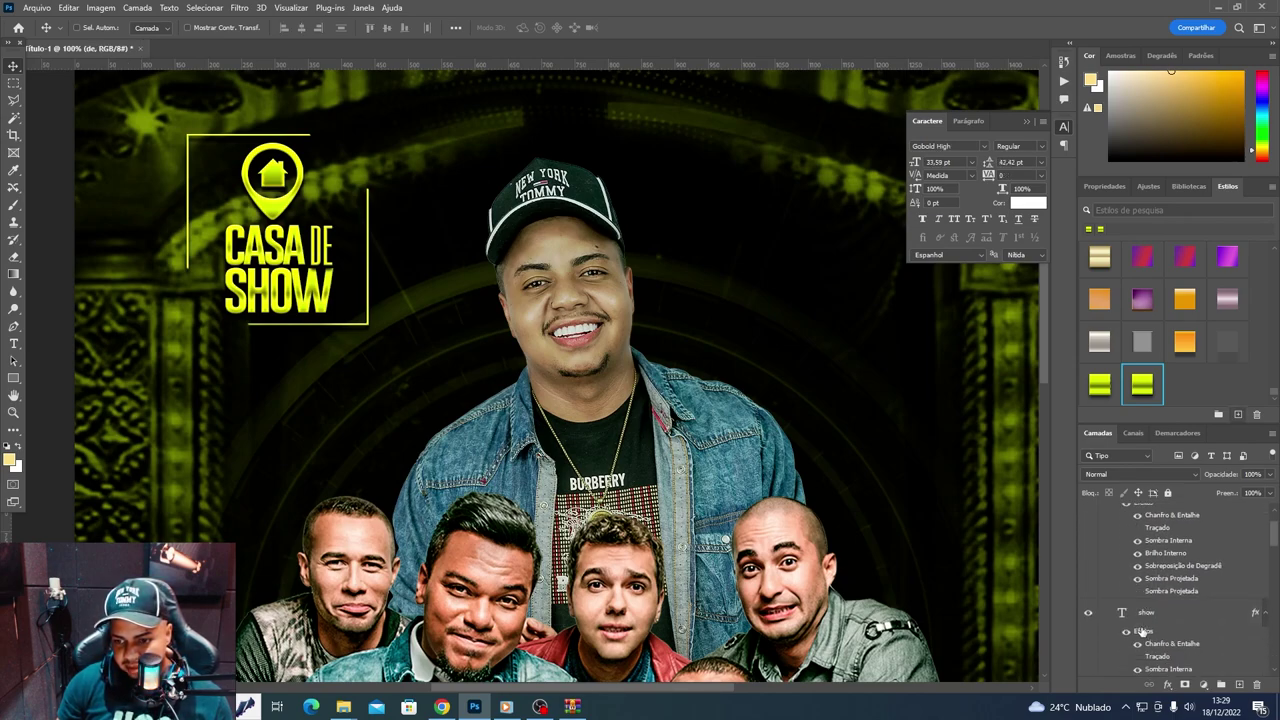
scroll(1138, 585, "down", 2)
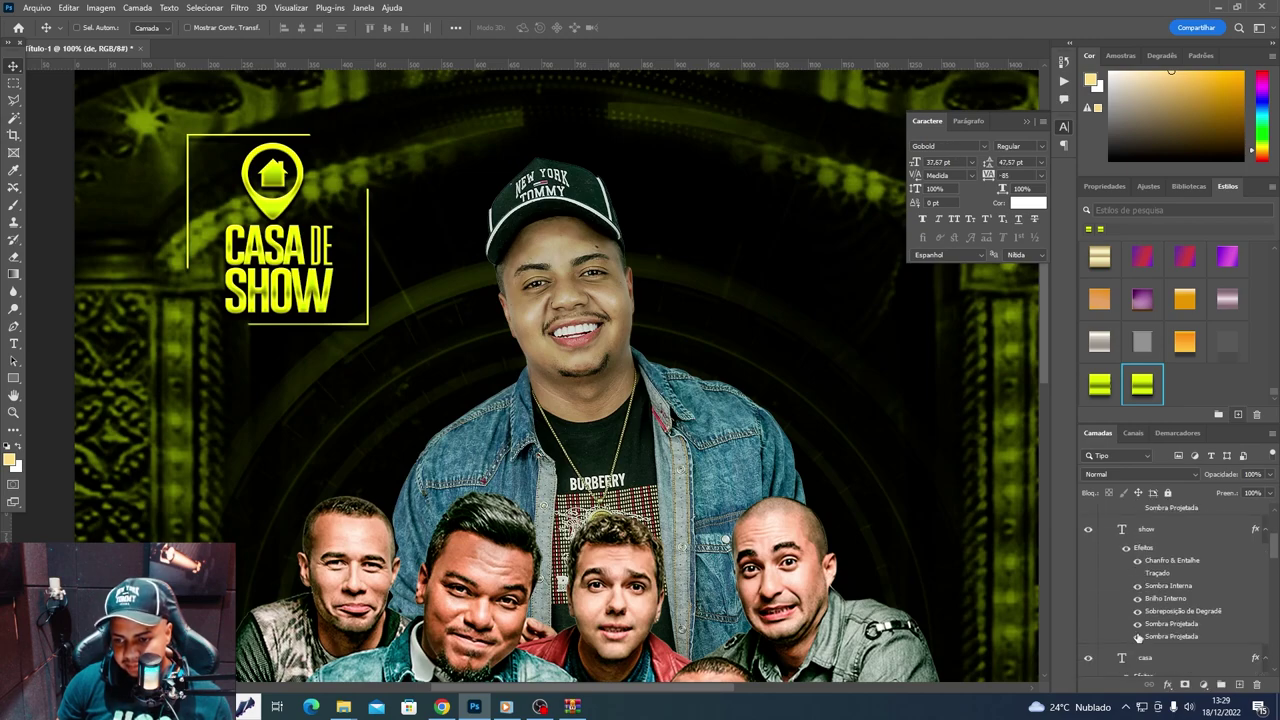
left_click(1137, 624)
scroll(1145, 640, "down", 1)
scroll(1140, 642, "down", 1)
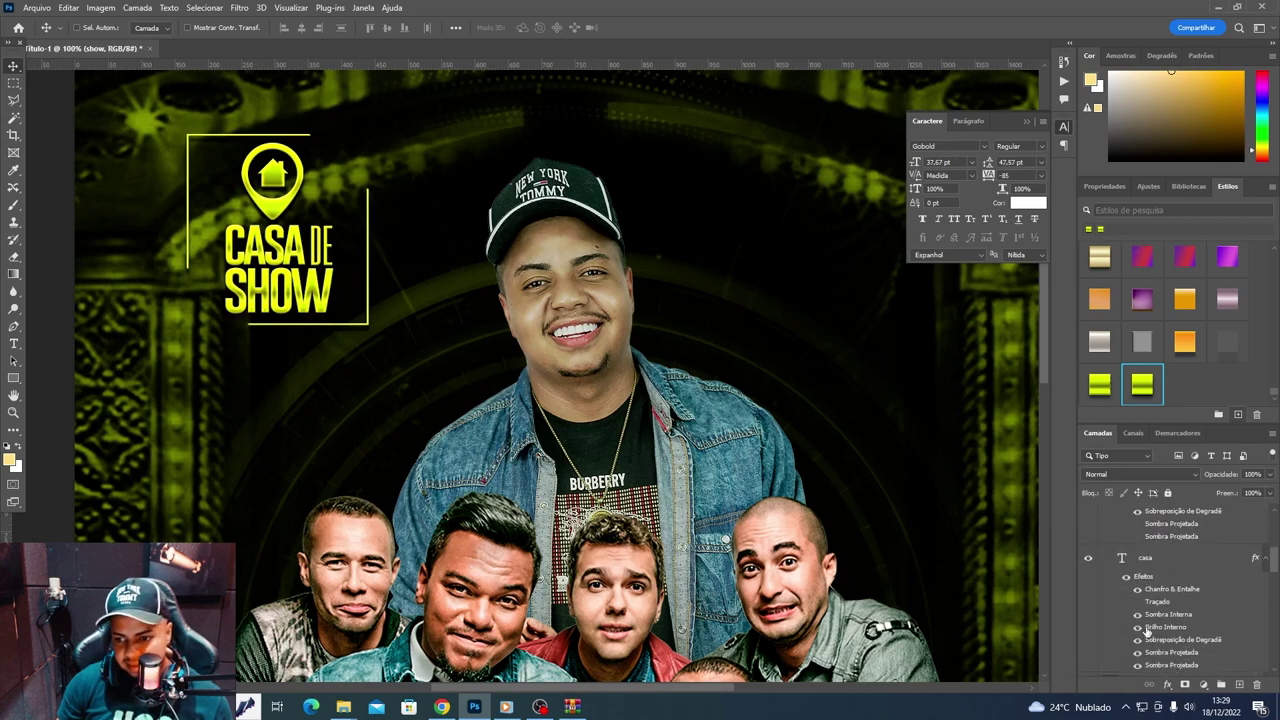
scroll(1137, 644, "down", 1)
scroll(1137, 645, "up", 2)
scroll(1140, 610, "up", 2)
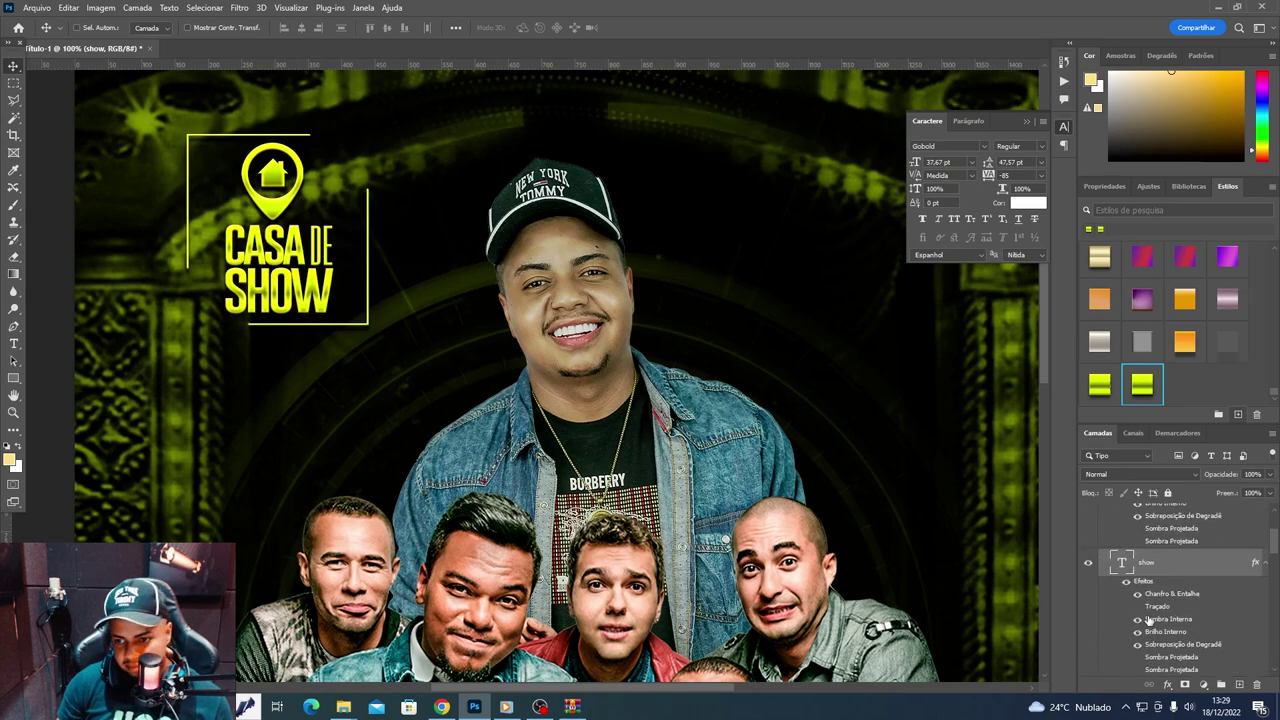
scroll(1150, 575, "up", 2)
- Move the pin layer into Agrupar 2 and group it with Retângulo 1 as 'logo da casa'
left_click(1105, 514)
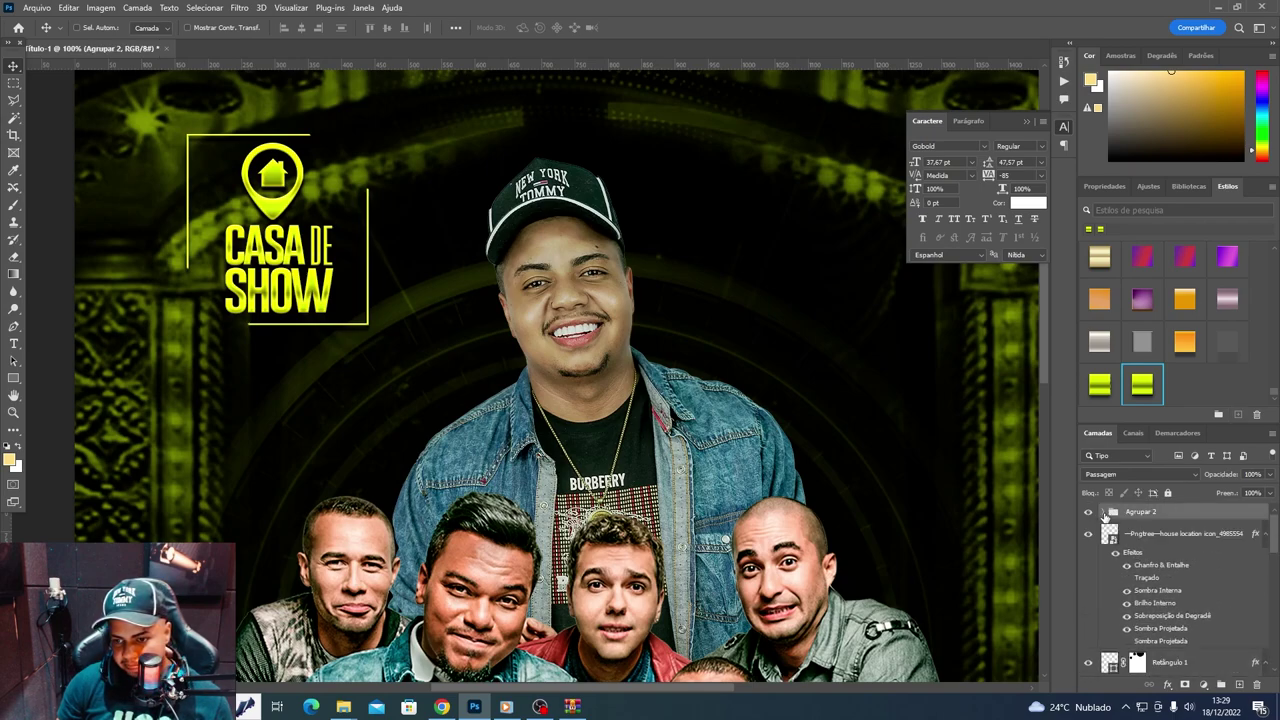
left_click_drag(1141, 561, 1140, 512)
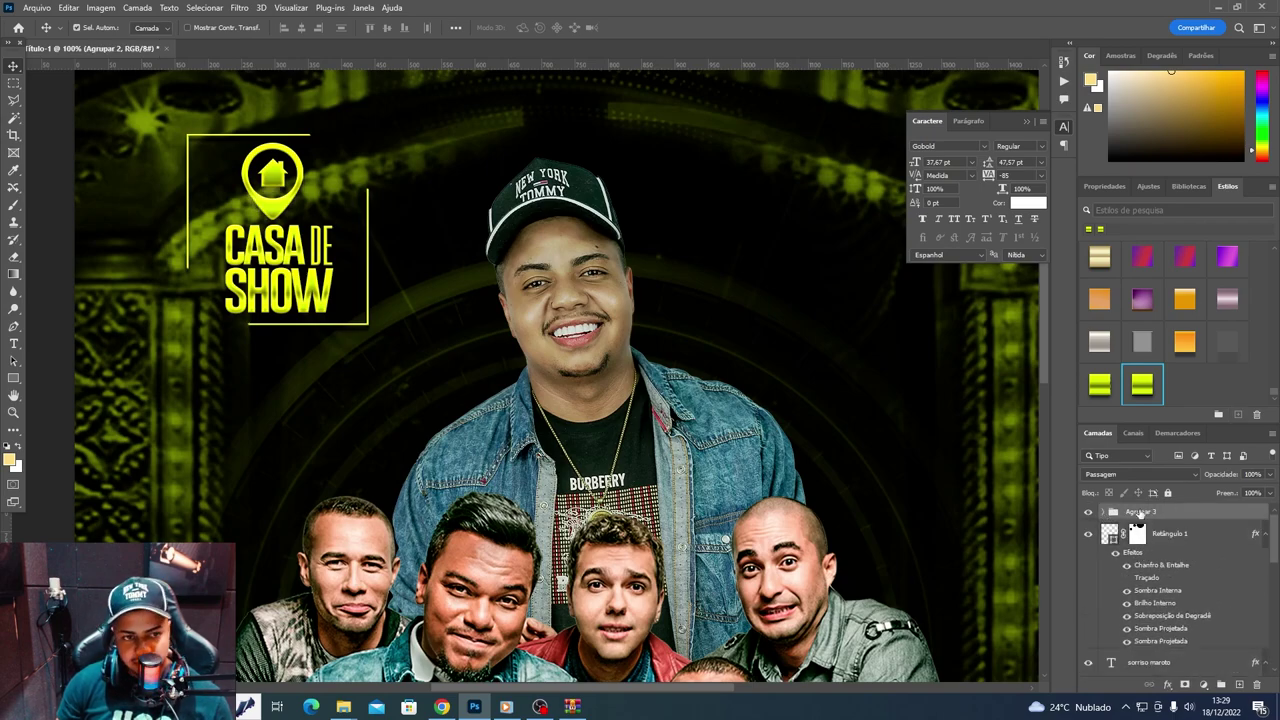
double_click(1141, 512)
key("Escape")
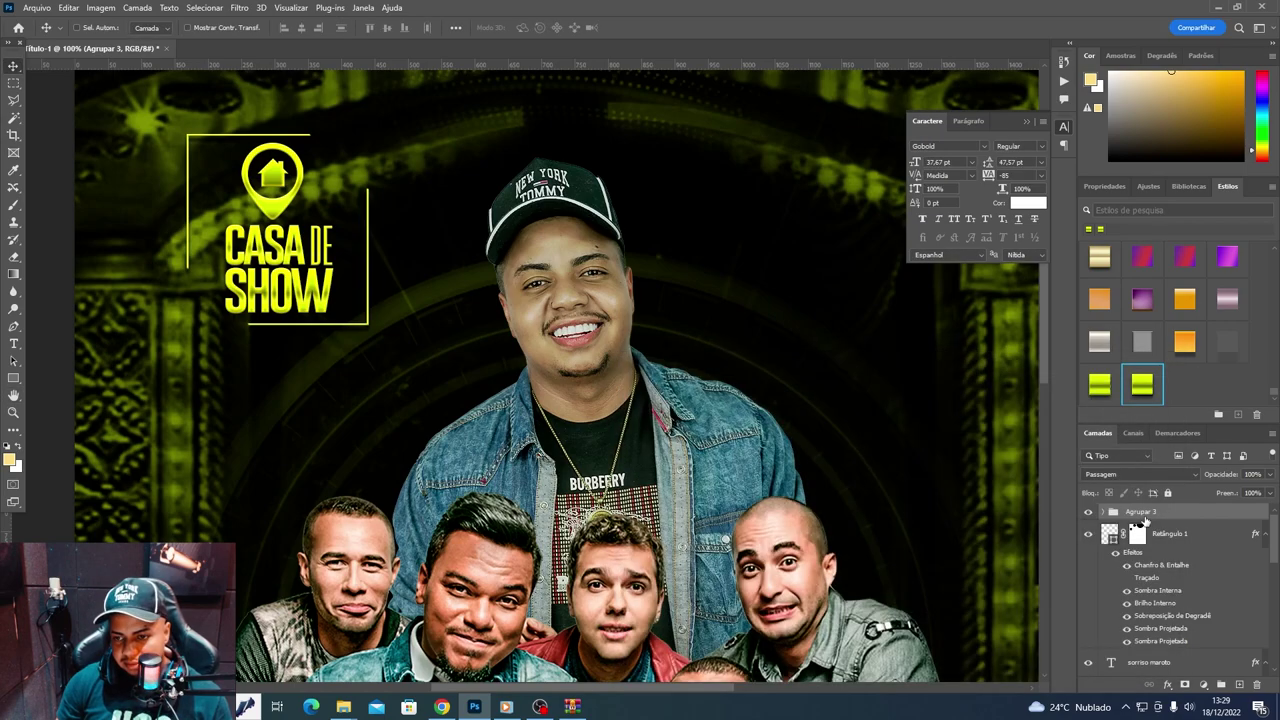
scroll(1162, 628, "up", 2)
key("ctrl+g")
type("logo da casa")
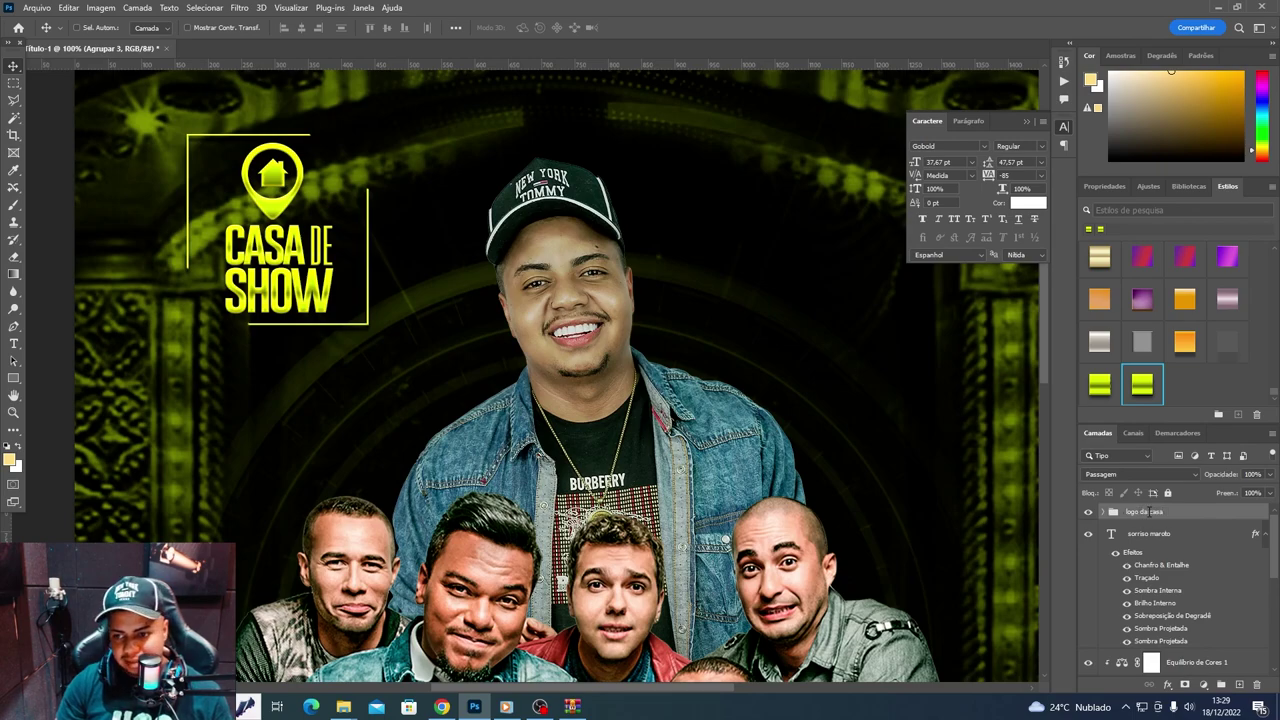
key("Return")
- Move the 'logo da casa' group slightly down and to the right
left_click_drag(297, 335, 316, 396)
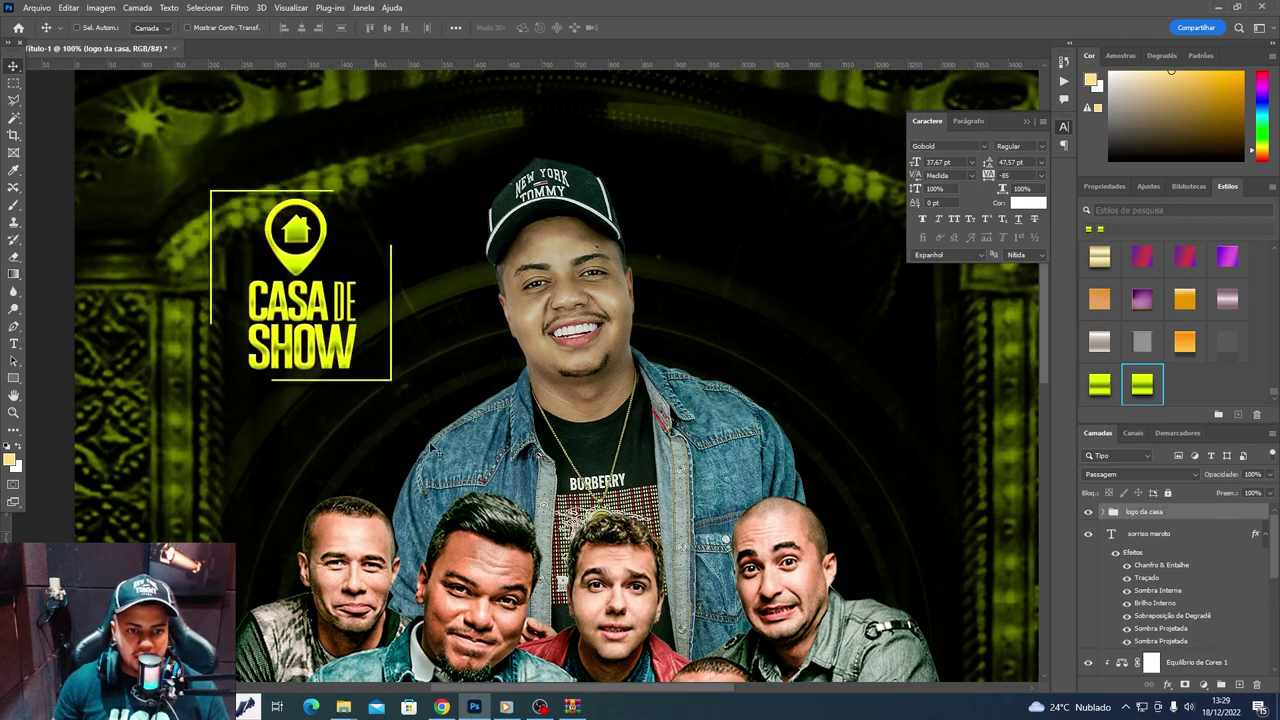
scroll(515, 405, "up", 2)
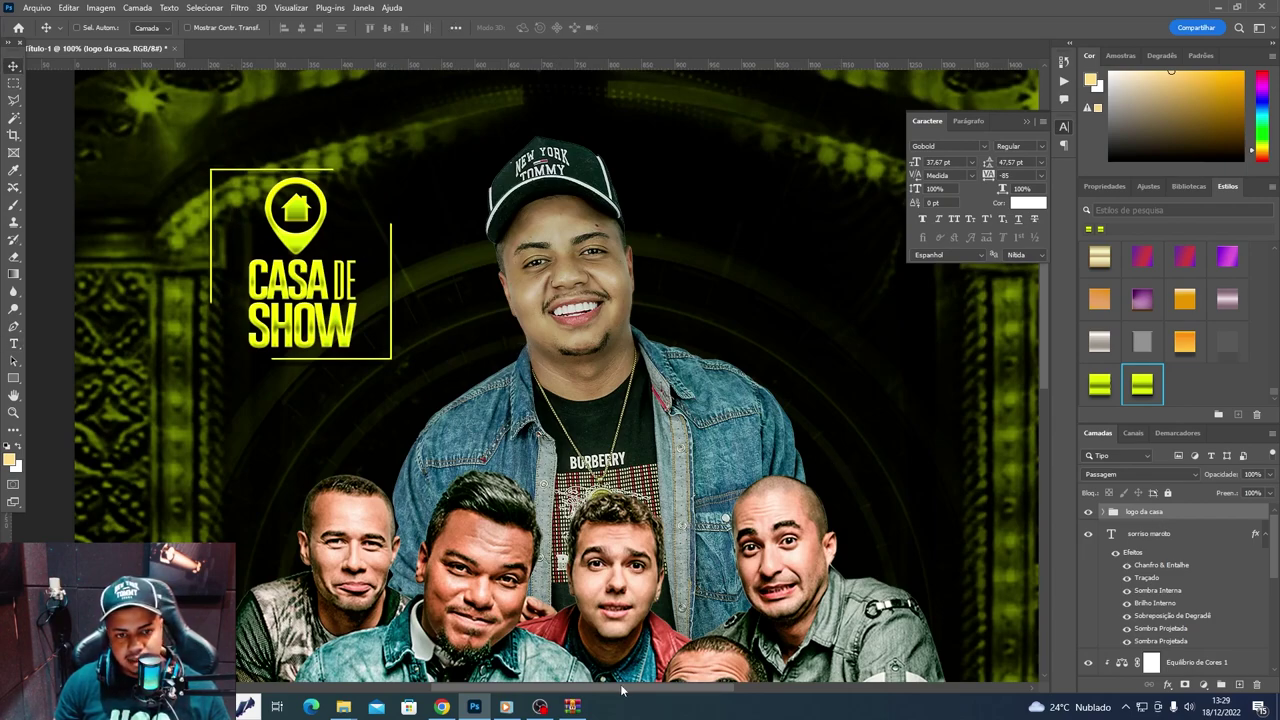
left_click_drag(620, 690, 680, 690)
- Add '18' right of the singer in Akira Expanded Super Bold
key("t")
left_click(617, 238)
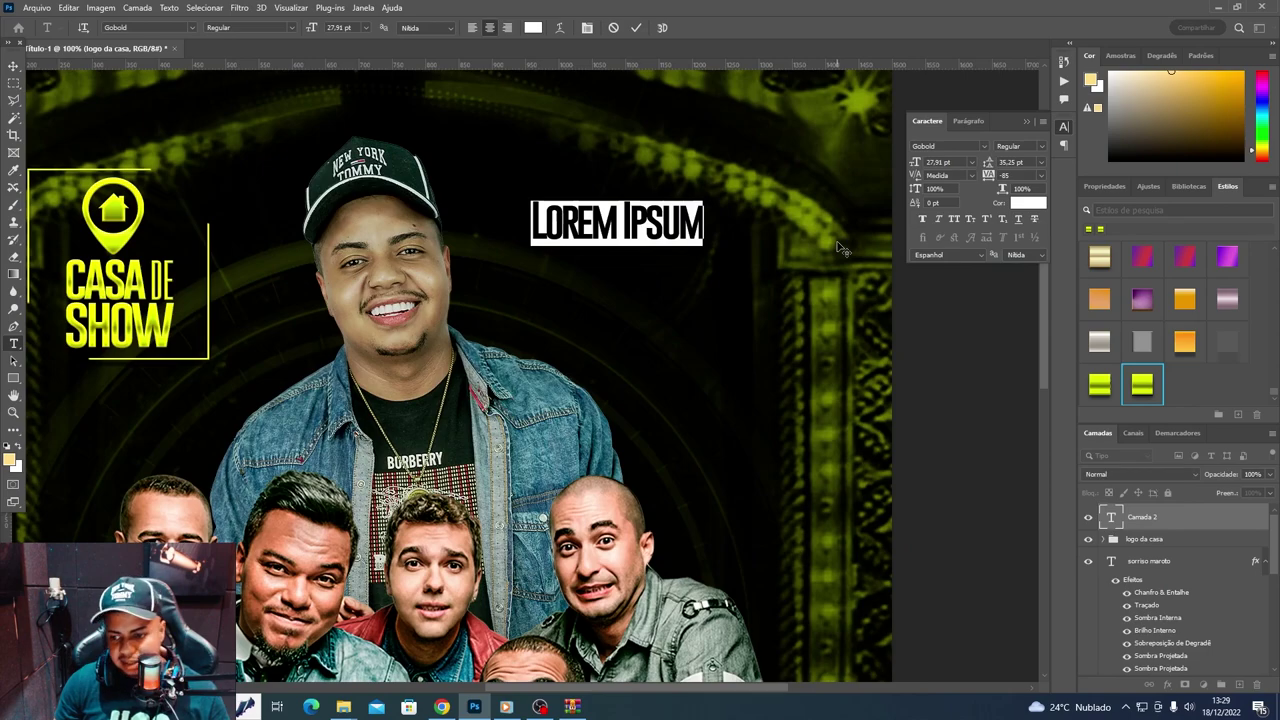
type("18")
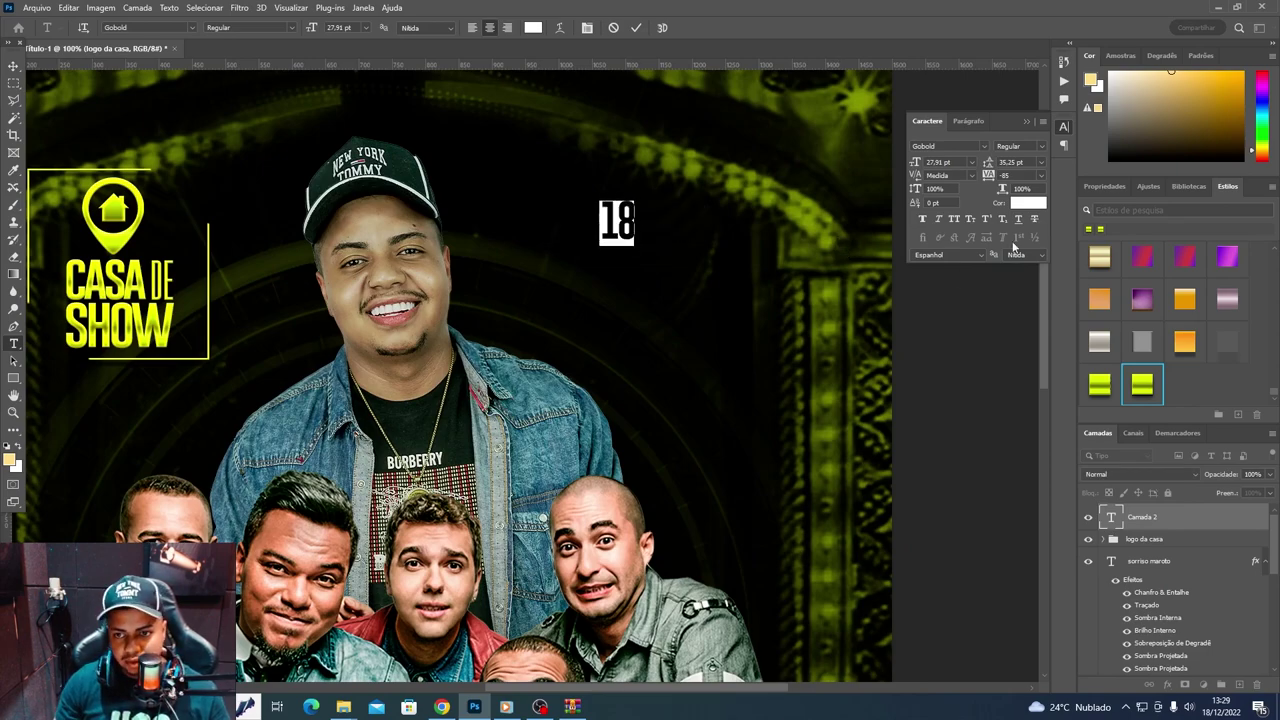
left_click(983, 146)
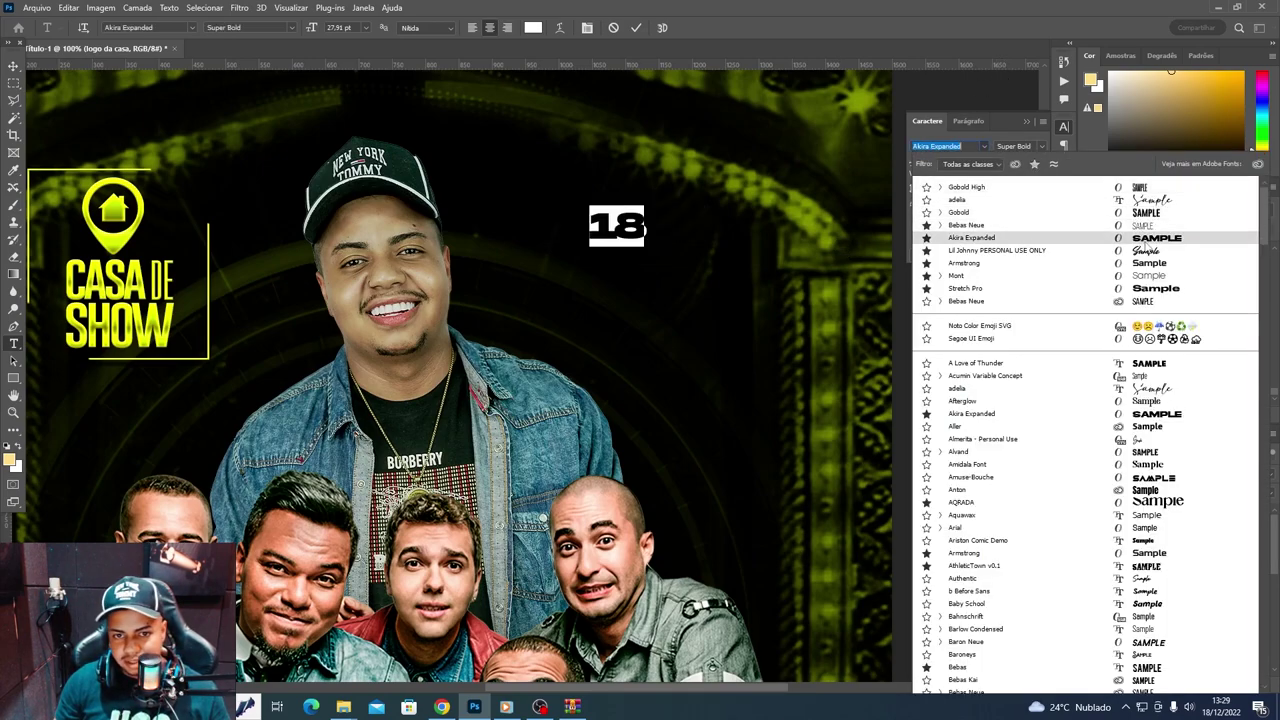
left_click(1147, 242)
left_click(13, 65)
- Enlarge the 18 text and set its letter spacing to 0
key("ctrl+t")
mouse_move(646, 246)
left_mouse_down()
mouse_move(737, 292)
mouse_move(776, 257)
mouse_move(743, 305)
left_mouse_up()
key("Return")
key("ctrl+t")
key("Return")
left_click(1042, 175)
left_click(1012, 255)
- Duplicate 18 as 'DEZ', shrink it to about 58% and tuck it under 18
key("ctrl+j")
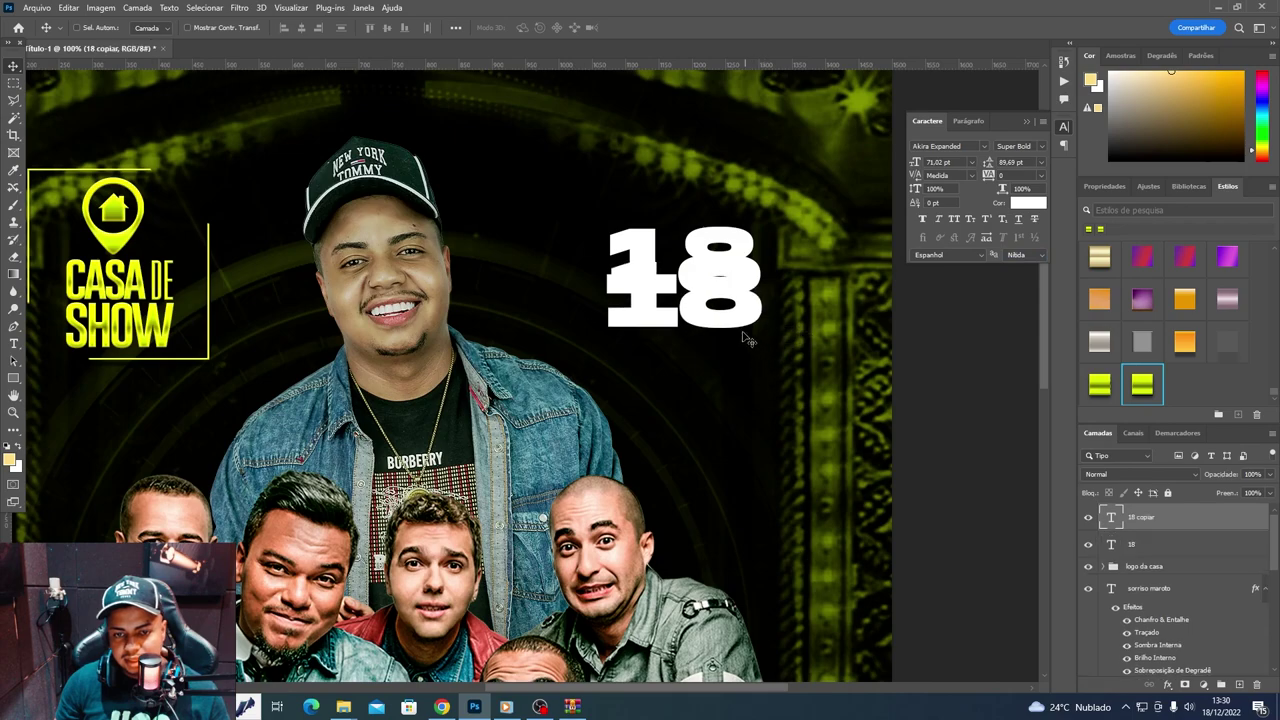
double_click(680, 305)
type("DEZ")
left_click(13, 65)
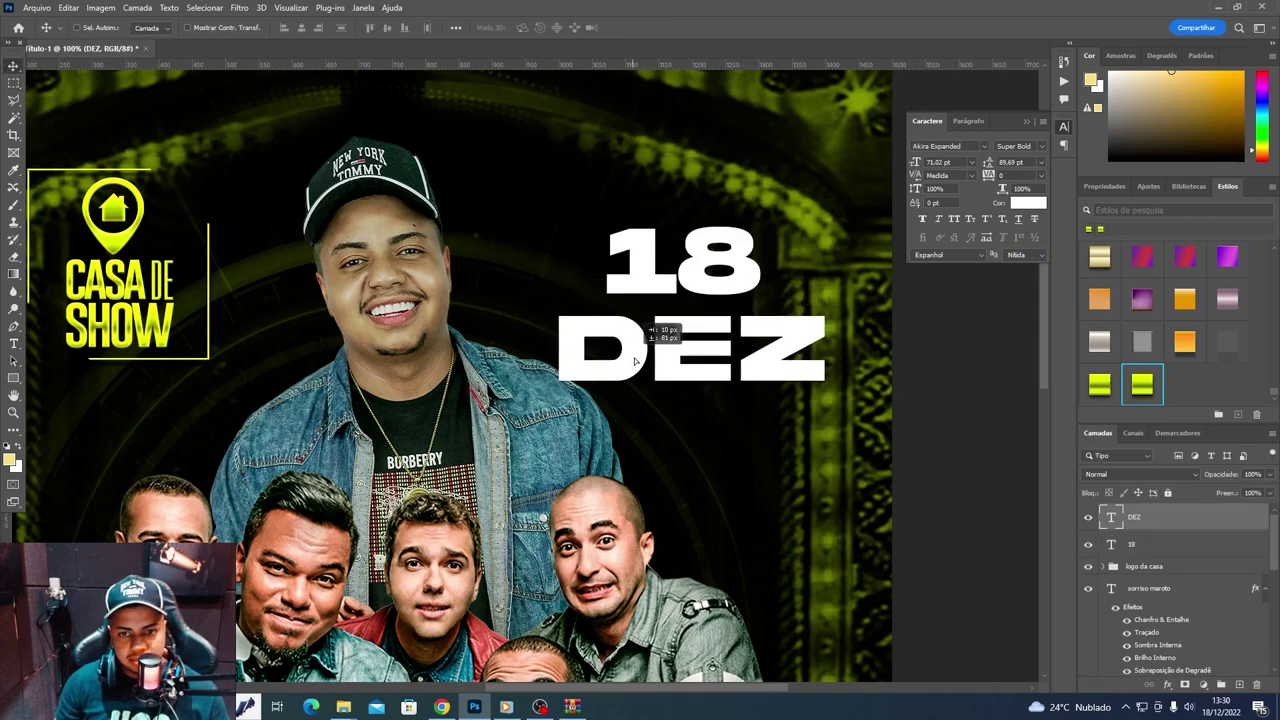
key("ctrl+t")
left_click_drag(829, 343, 750, 350)
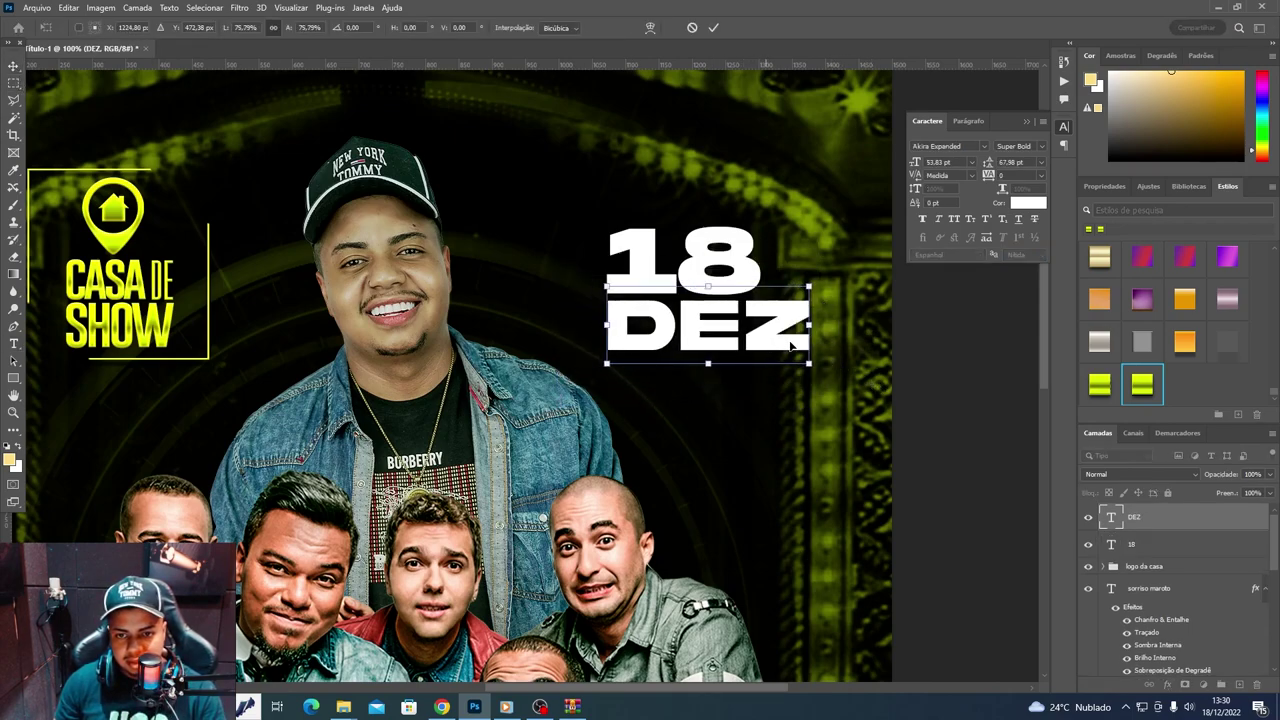
left_click_drag(785, 294, 762, 304)
left_click_drag(705, 344, 705, 333)
key("Return")
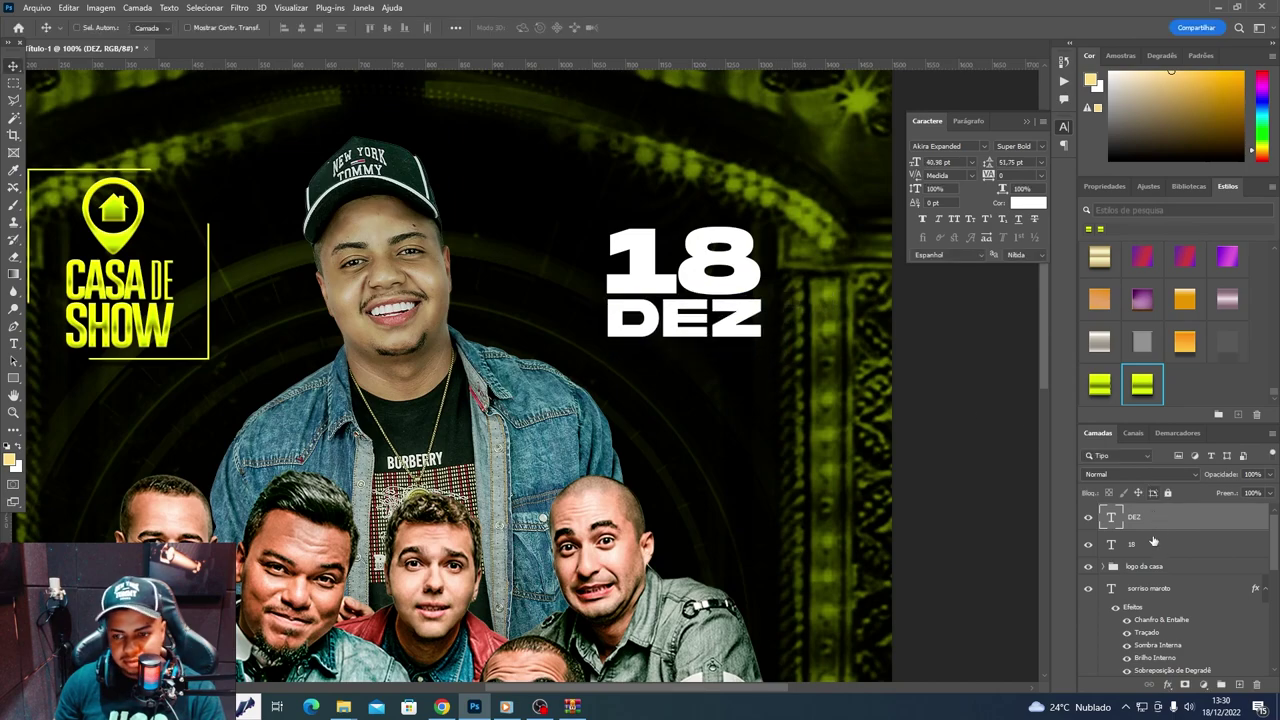
- Give 18 the yellow gradient style and nudge the 18 DEZ date up and right
key("alt+bracketleft")
left_click(1145, 390)
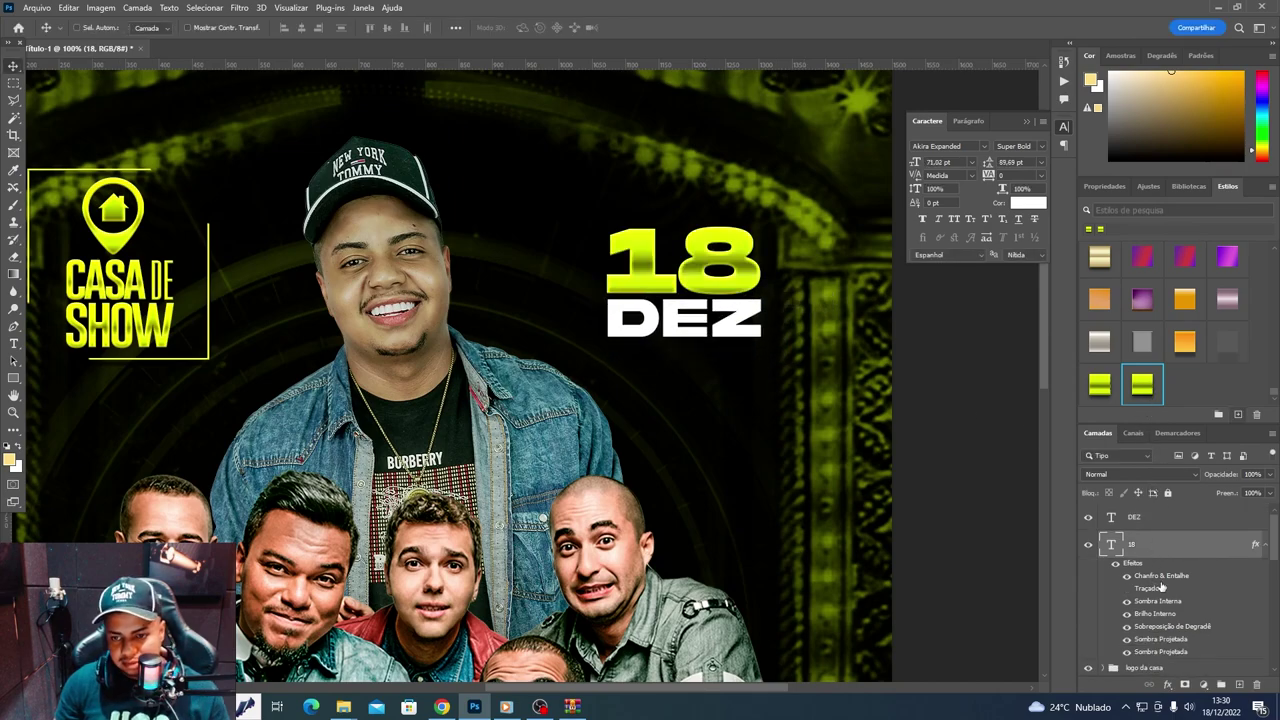
left_click(1119, 518, "shift")
key("shift+Up")
key("shift+Up")
key("Right")
key("Right")
key("Right")
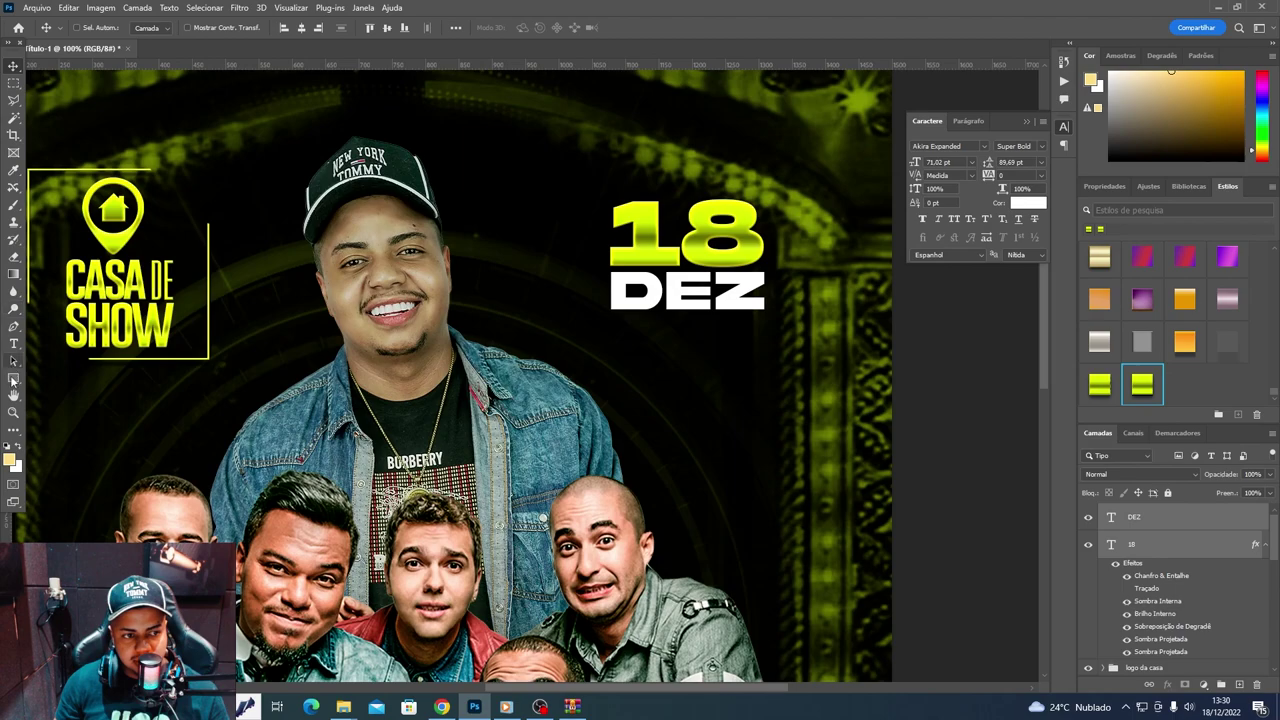
- Select the Rectangle tool and open its shape fill colour choices
right_click(13, 380)
left_click(90, 378)
left_click(161, 29)
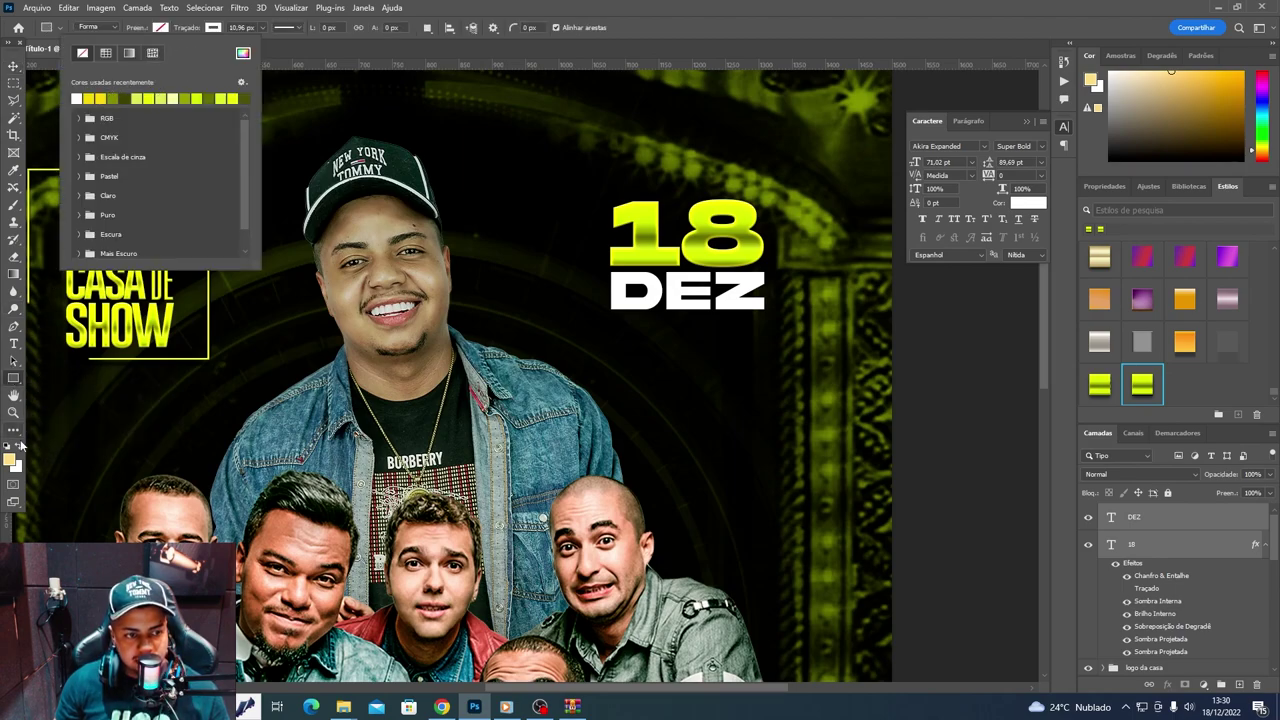
- Set the shape fill to black and draw a rectangle just beneath DEZ
left_click(242, 52)
left_click(880, 530)
left_click(1170, 369)
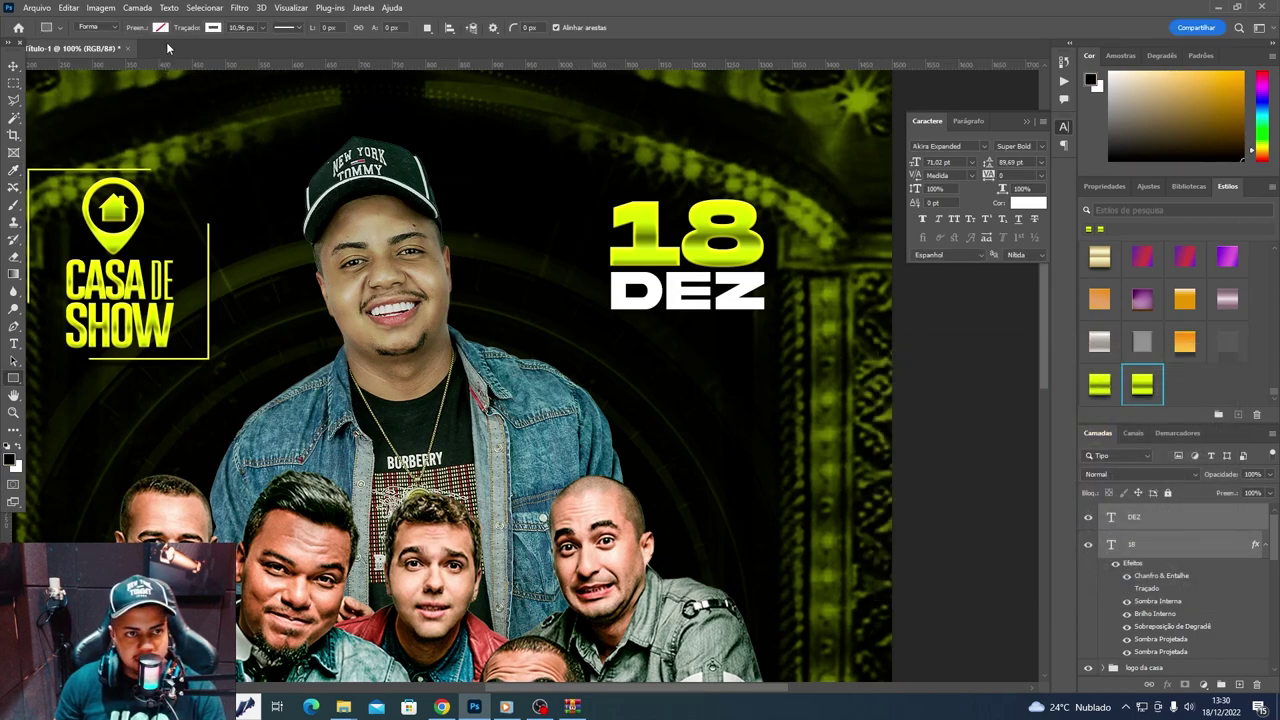
left_click(161, 29)
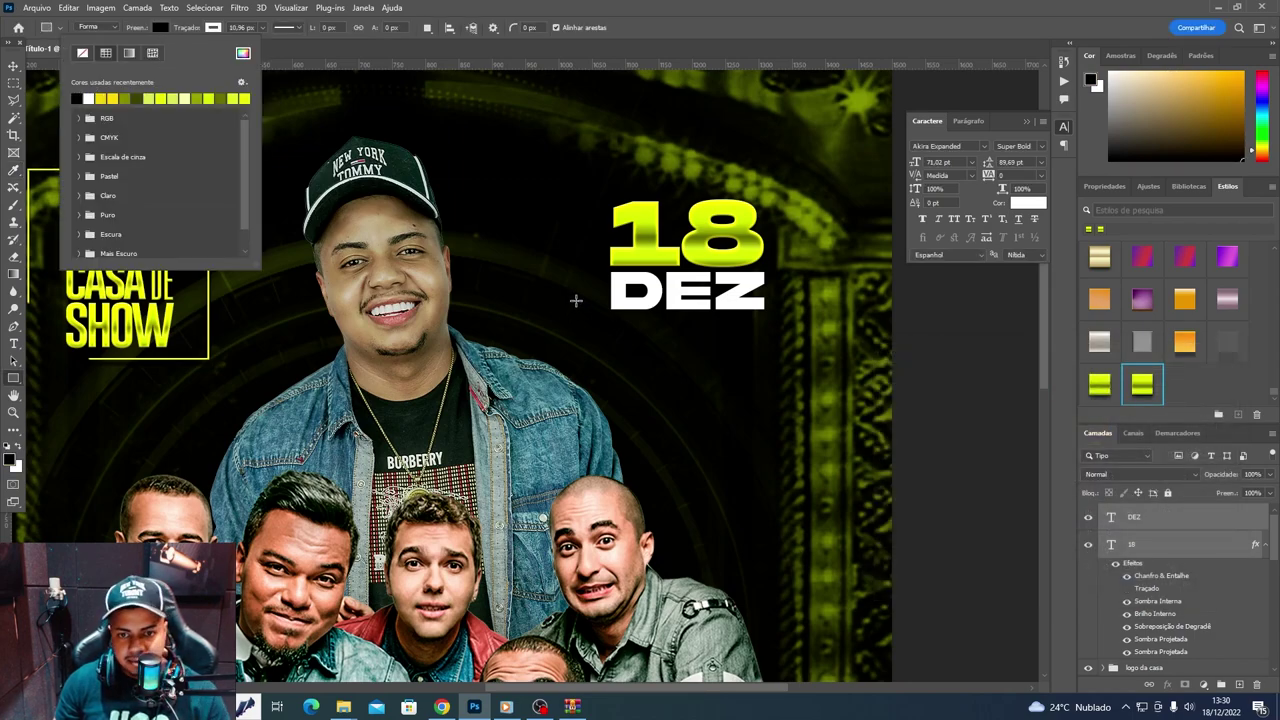
left_click_drag(610, 312, 770, 340)
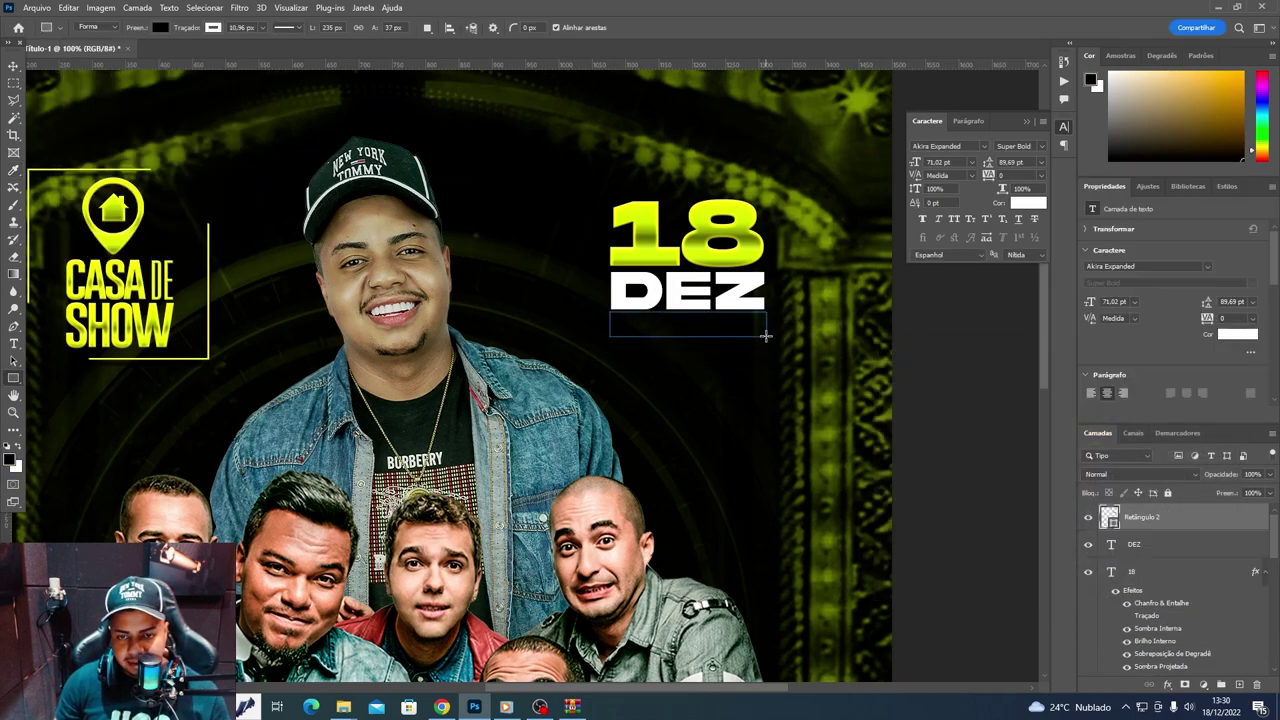
- Set the rectangle's stroke to none
key("v")
key("u")
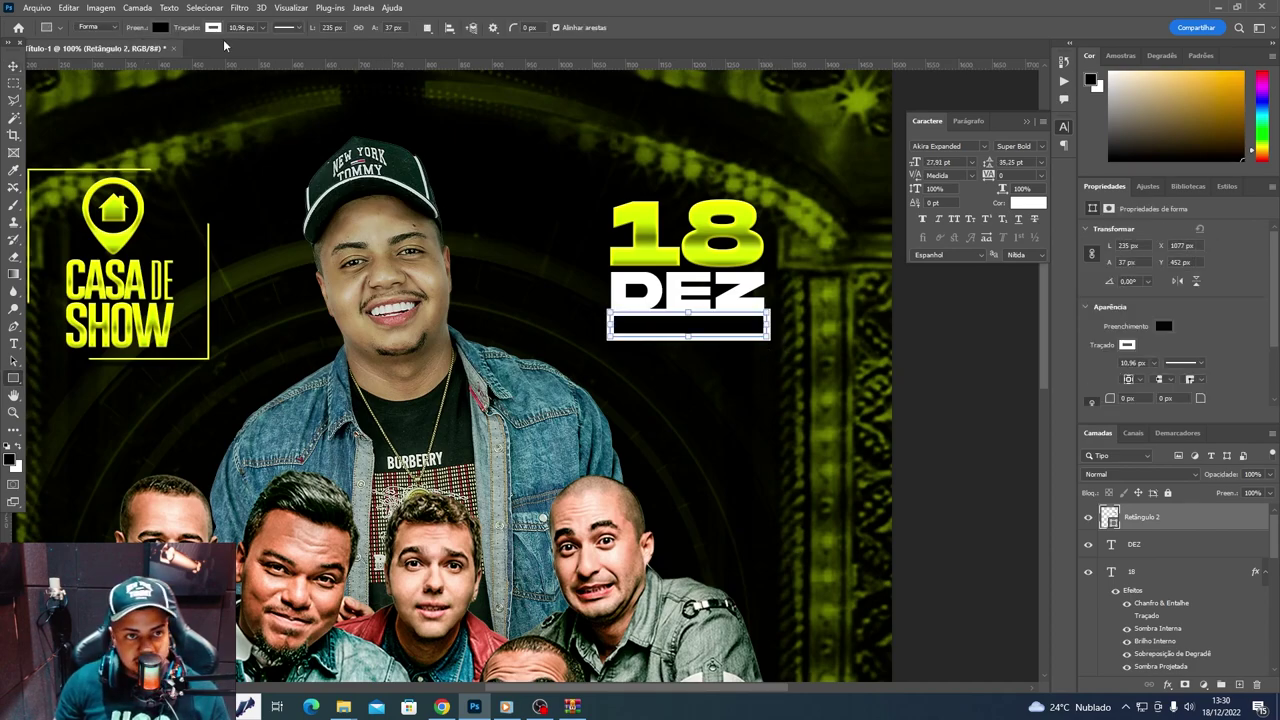
left_click(212, 27)
left_click(134, 52)
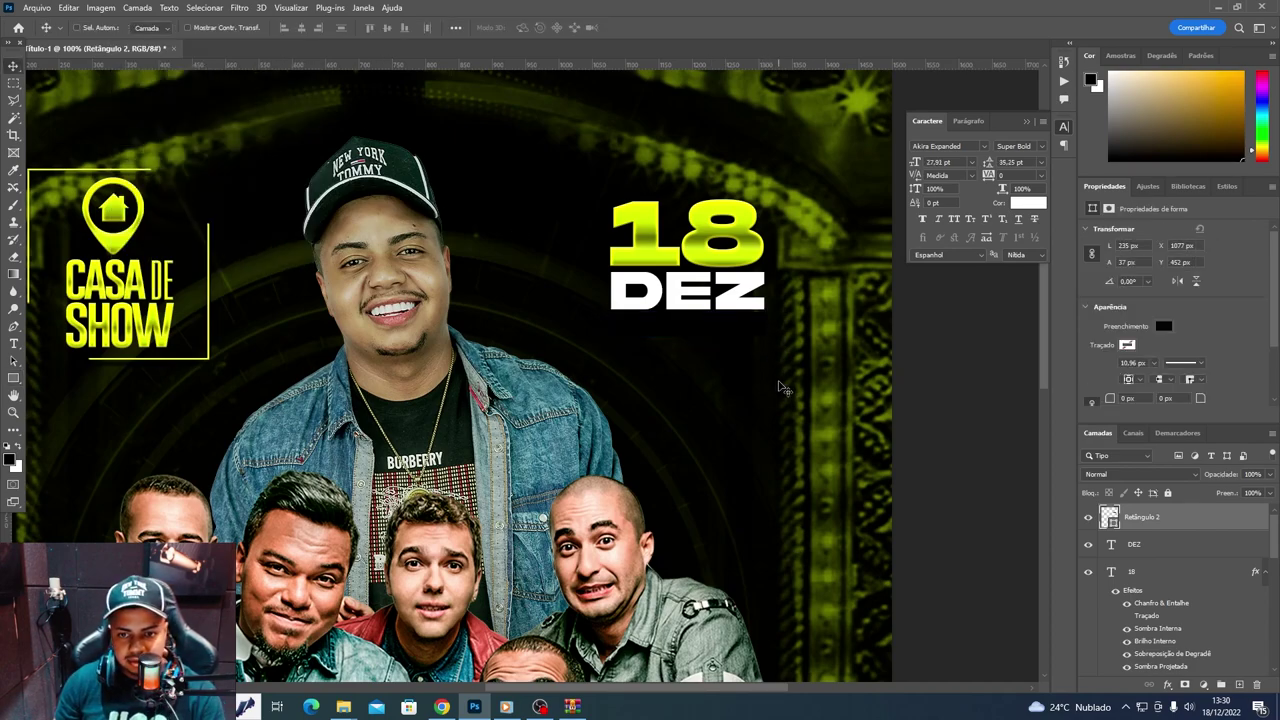
- Type 'SEXTA - 22 H', then shrink it and move it under DEZ
key("t")
left_click(751, 396)
type("SEXT")
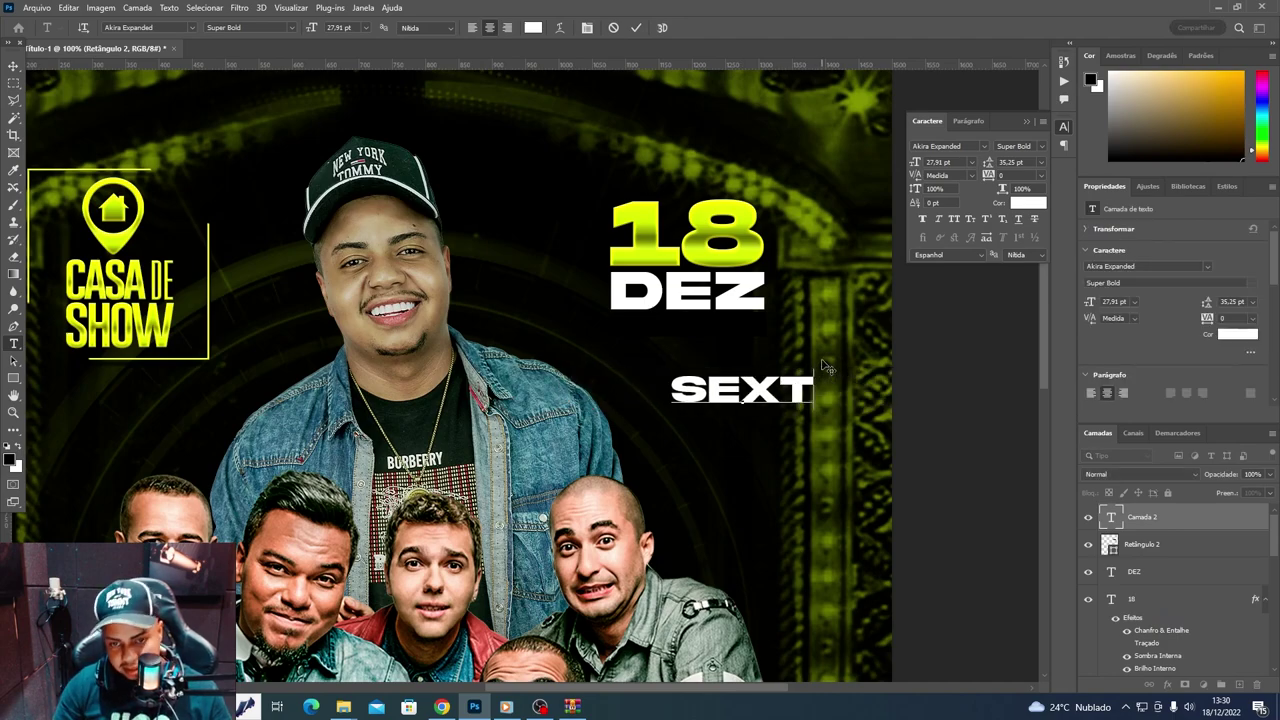
type("A - 22 H")
key("ctrl+Return")
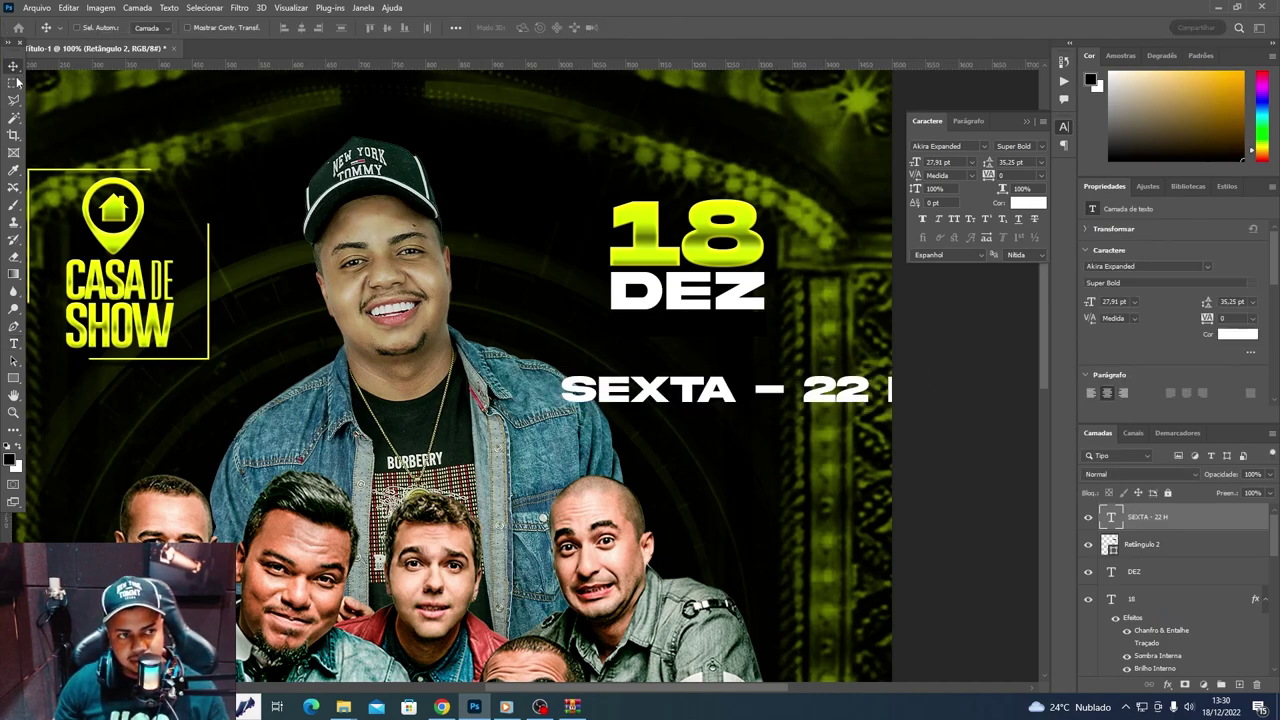
key("ctrl+t")
left_click_drag(919, 407, 795, 470)
left_click_drag(680, 451, 700, 326)
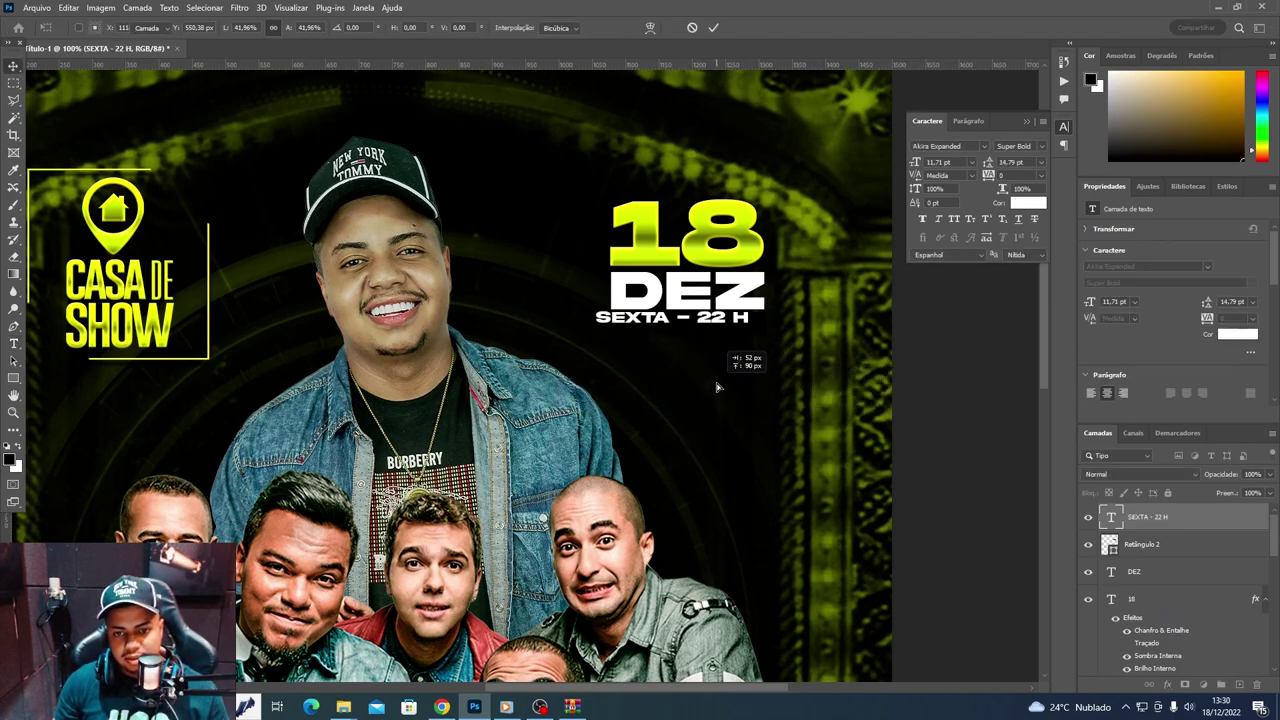
key("Return")
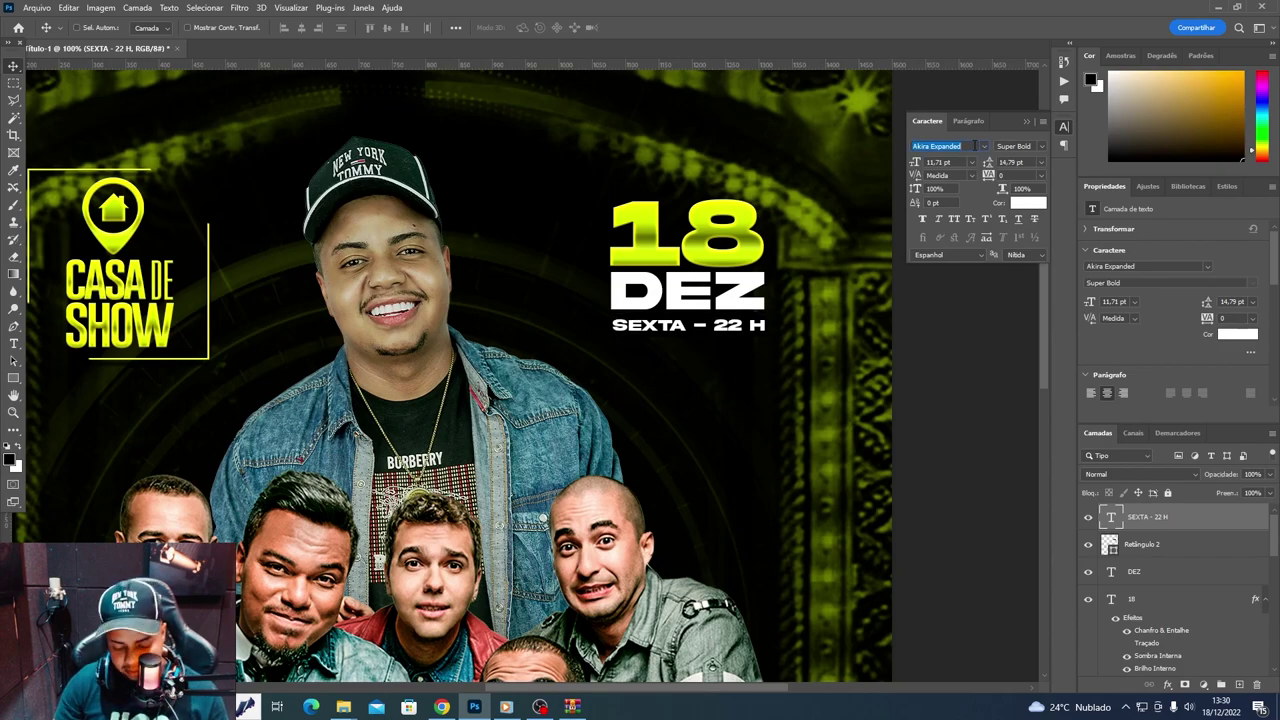
- Set the SEXTA - 22 H line to Mont SemiBold and centre it under DEZ
type("MONT")
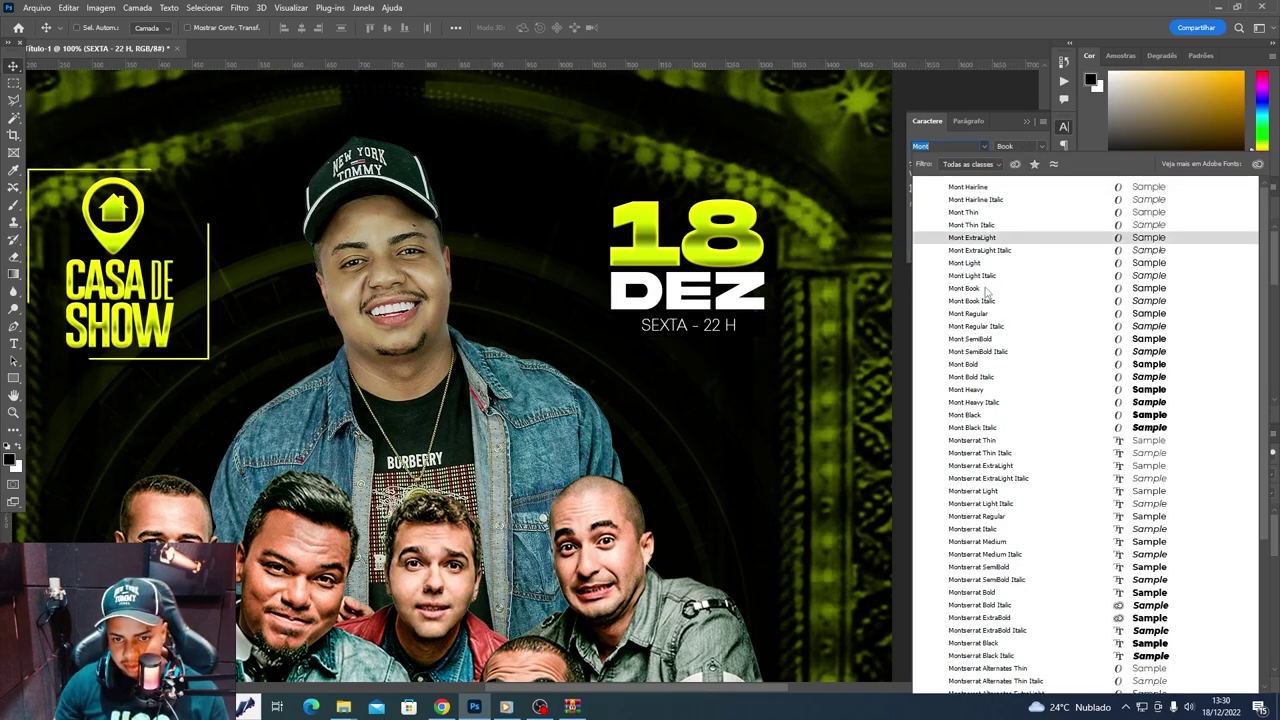
left_click(993, 339)
key("ctrl+t")
mouse_move(718, 322)
left_mouse_down()
mouse_move(758, 333)
mouse_move(735, 325)
left_mouse_up()
key("Return")
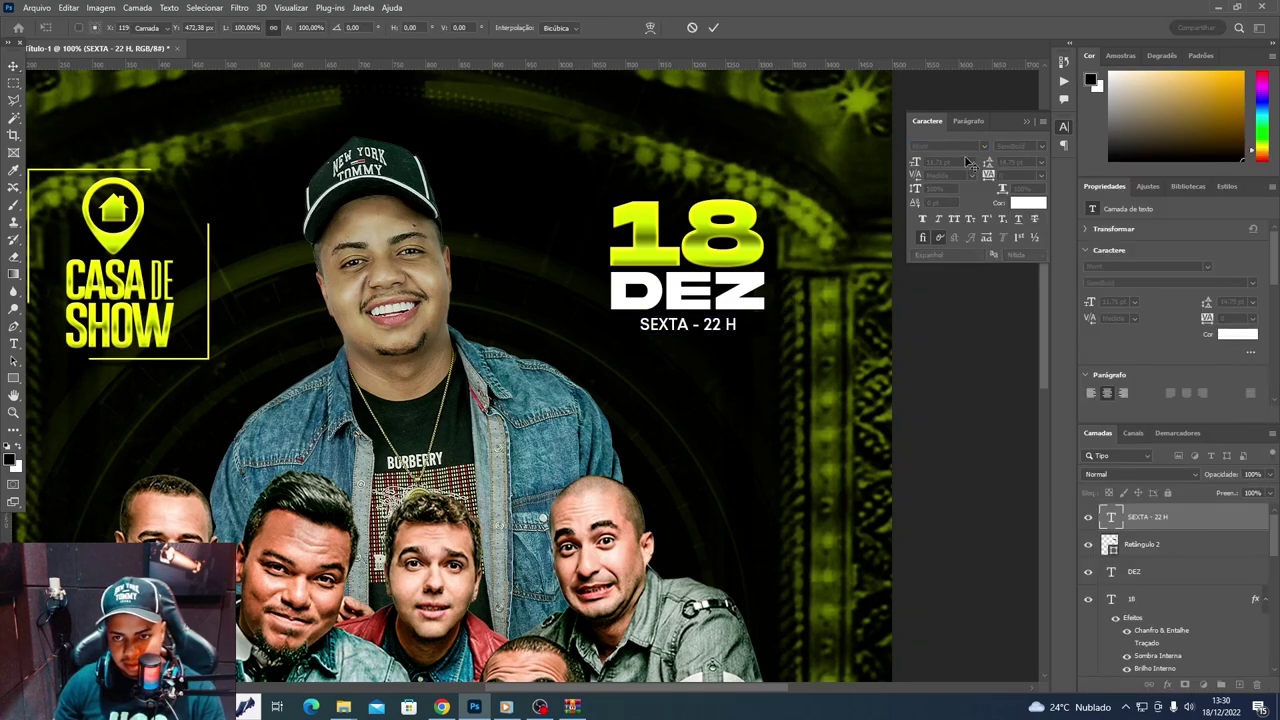
- Give SEXTA - 22 H letter spacing 200 and the design's yellow-green colour
left_click(1041, 175)
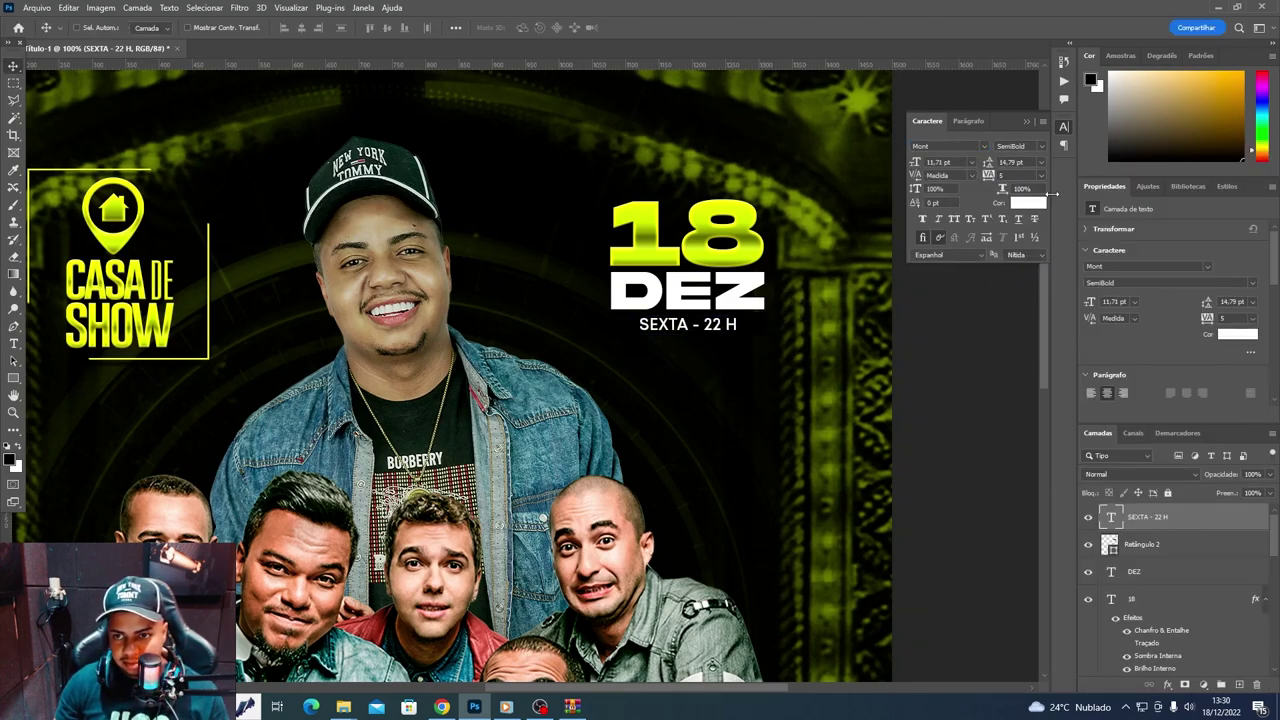
left_click(1041, 176)
left_click(1040, 332)
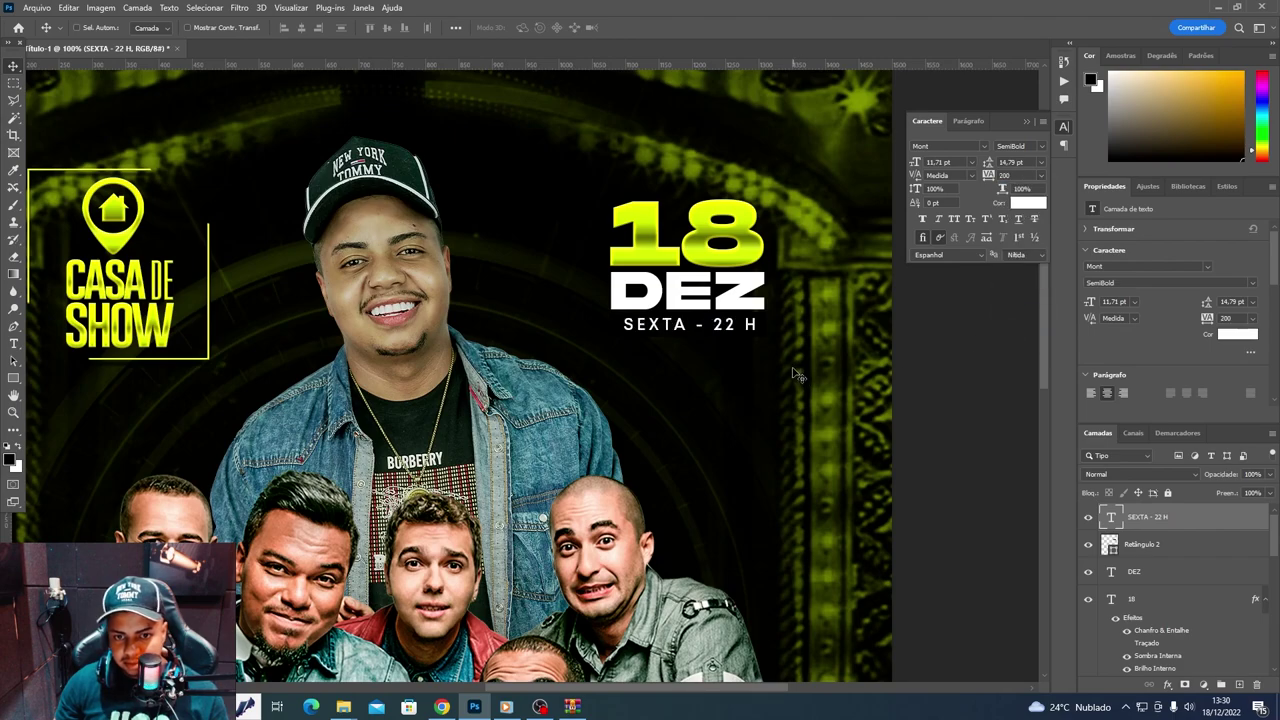
left_click(1028, 203)
left_click(714, 202)
key("Return")
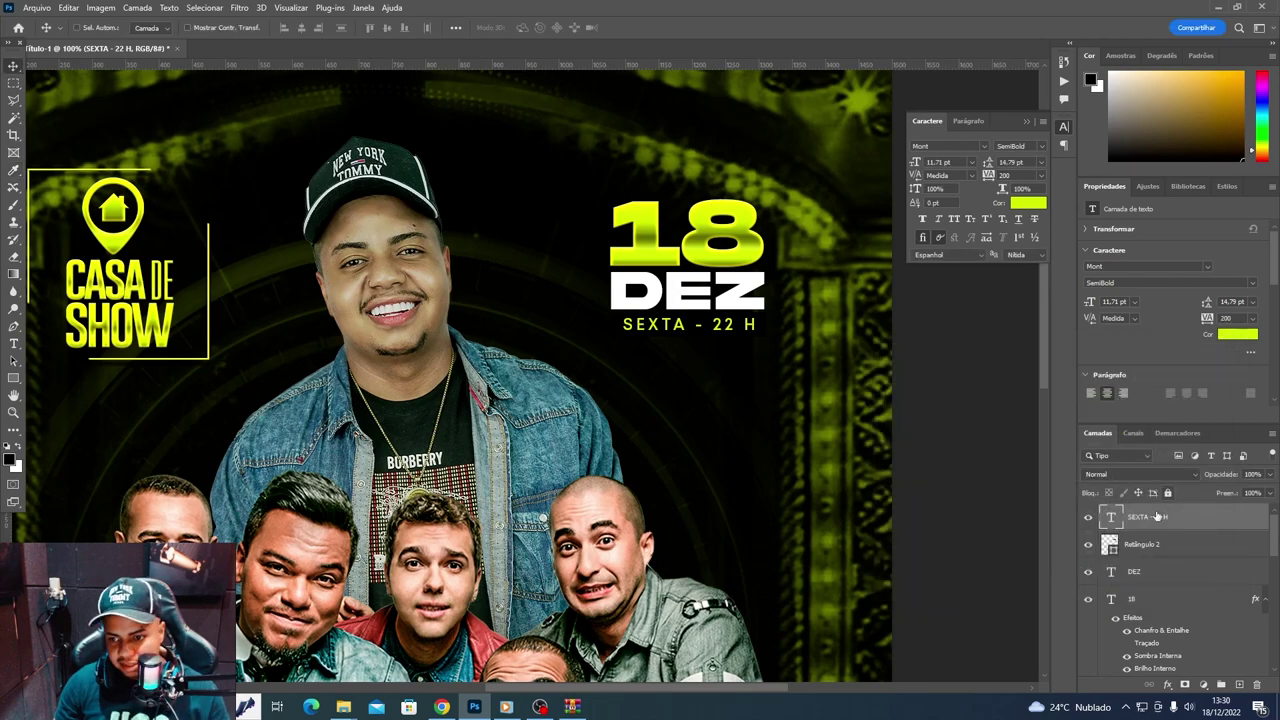
left_click(1157, 516, "ctrl")
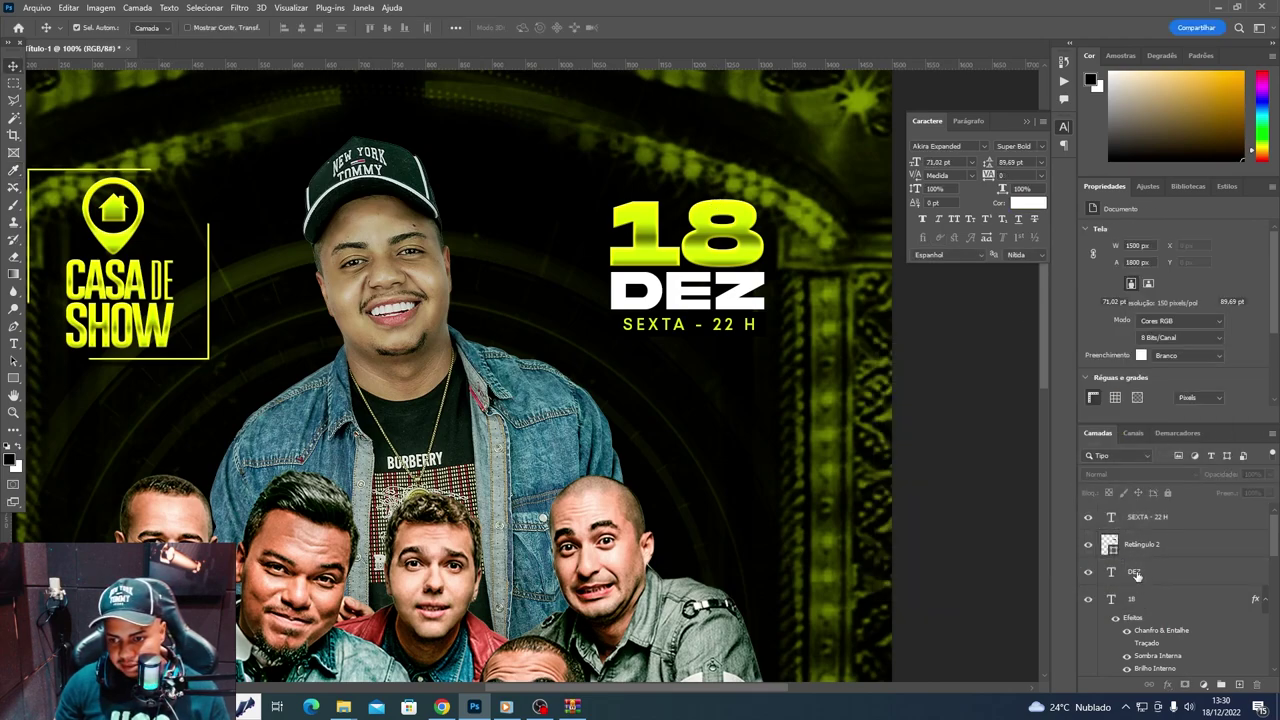
- Group the 18, DEZ and rectangle layers into a group named DATA
left_click(1140, 544, "shift")
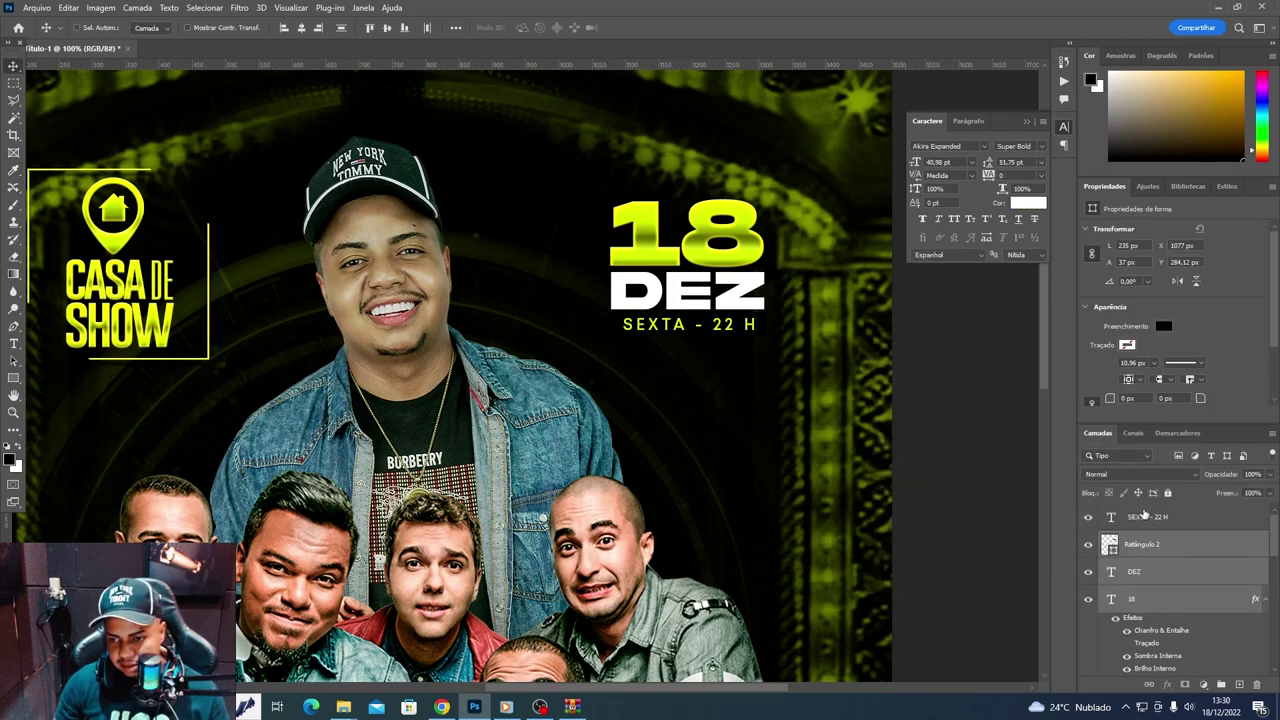
key("ctrl+g")
double_click(1141, 539)
type("DATA")
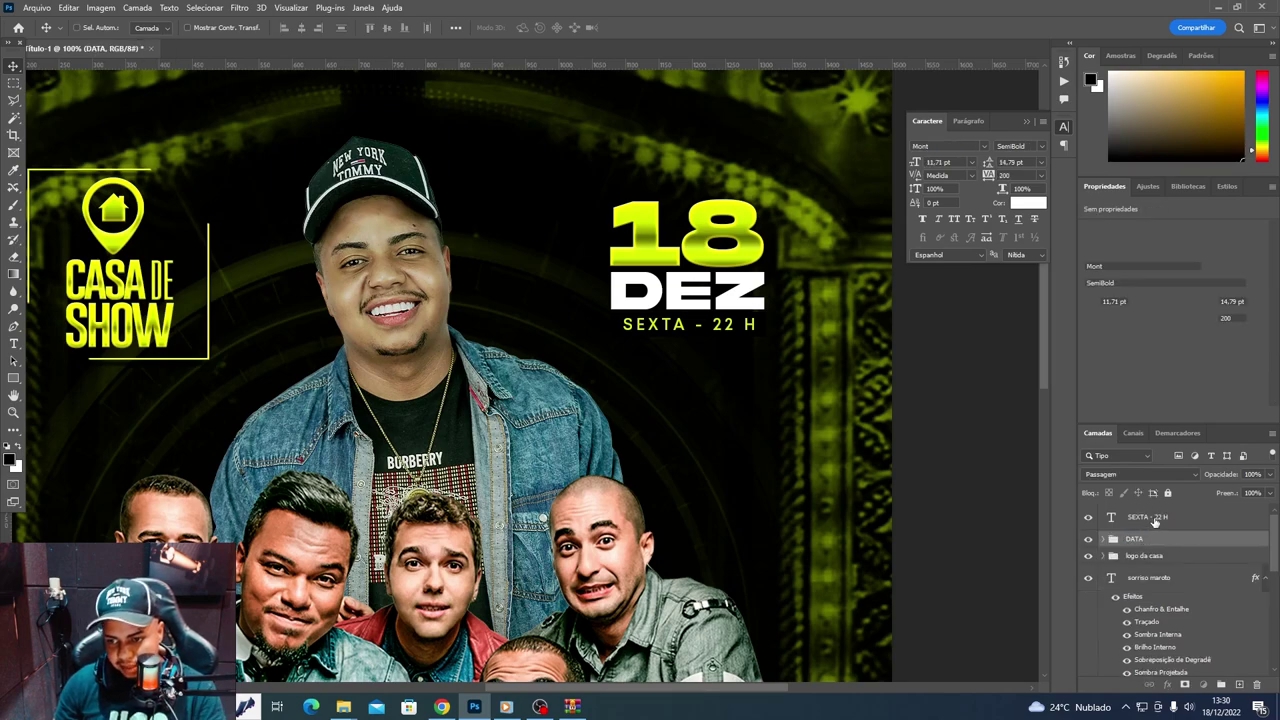
key("Return")
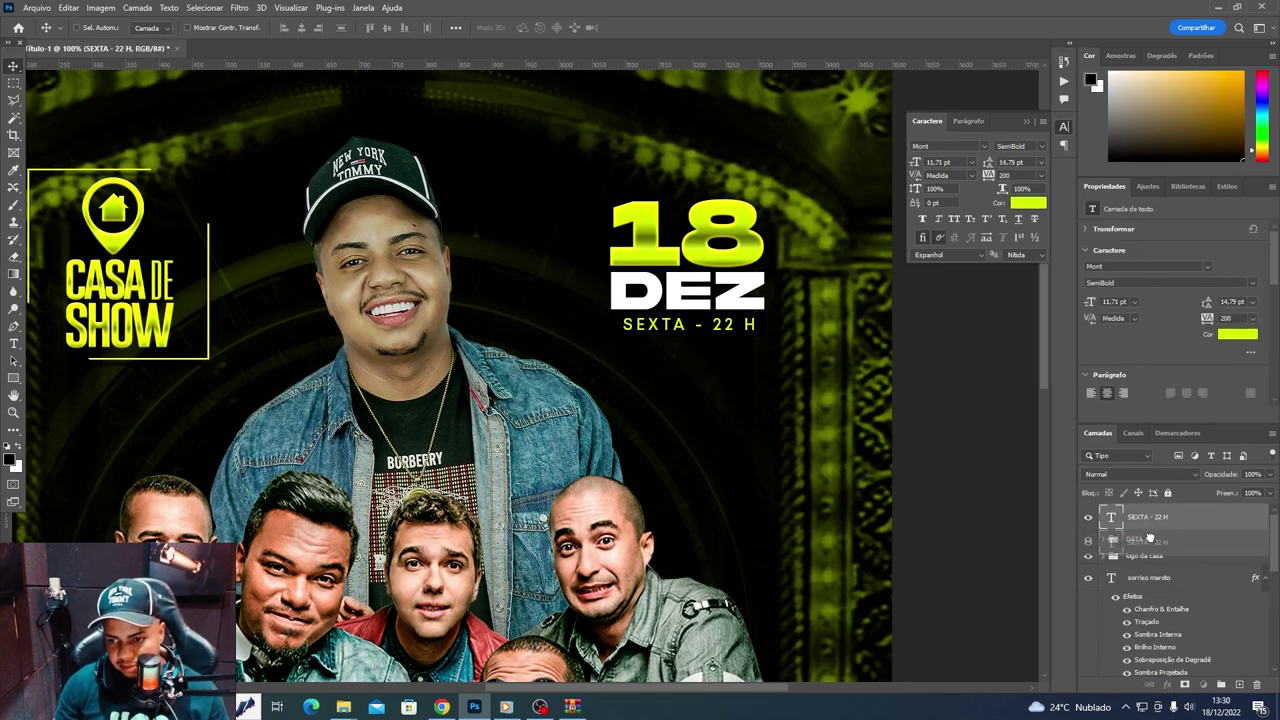
scroll(1150, 560, "down", 1)
- Add 'SAVE THE DATE' text at the flyer's top with letter spacing 400
key("t")
left_click(497, 118)
type("SA")
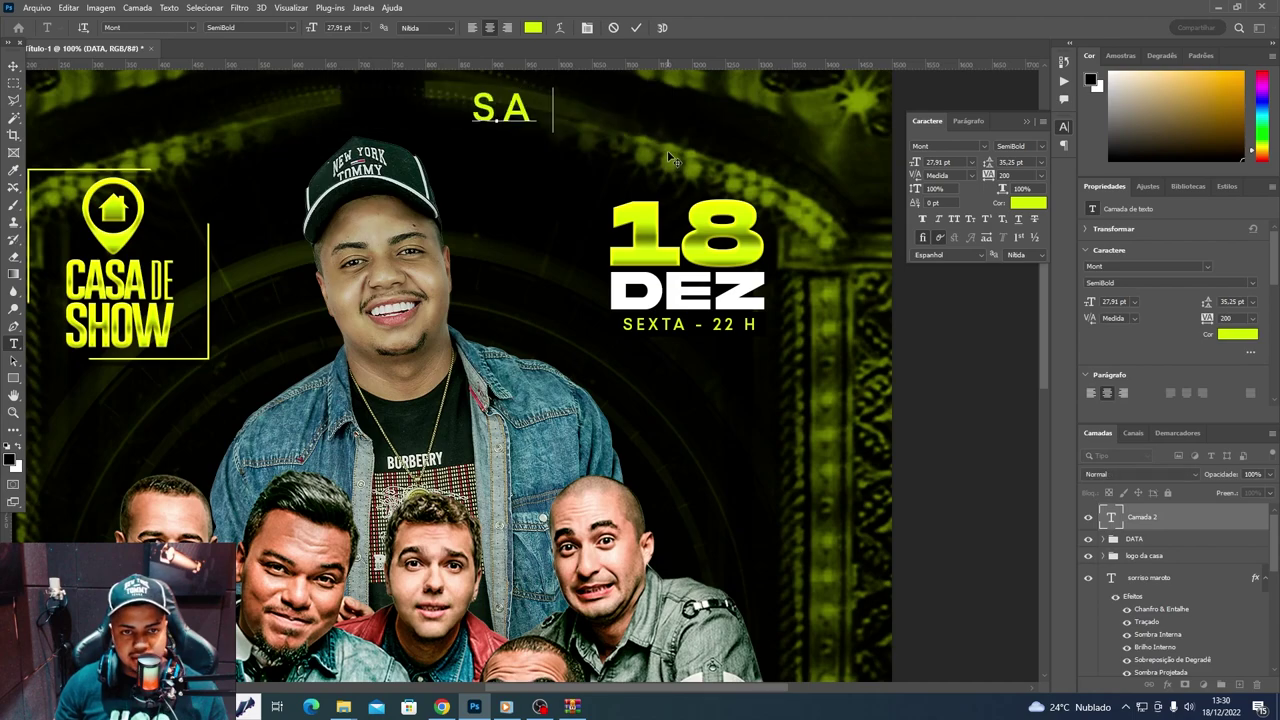
type("VE THE DATE")
scroll(667, 150, "up", 1)
key("ctrl+a")
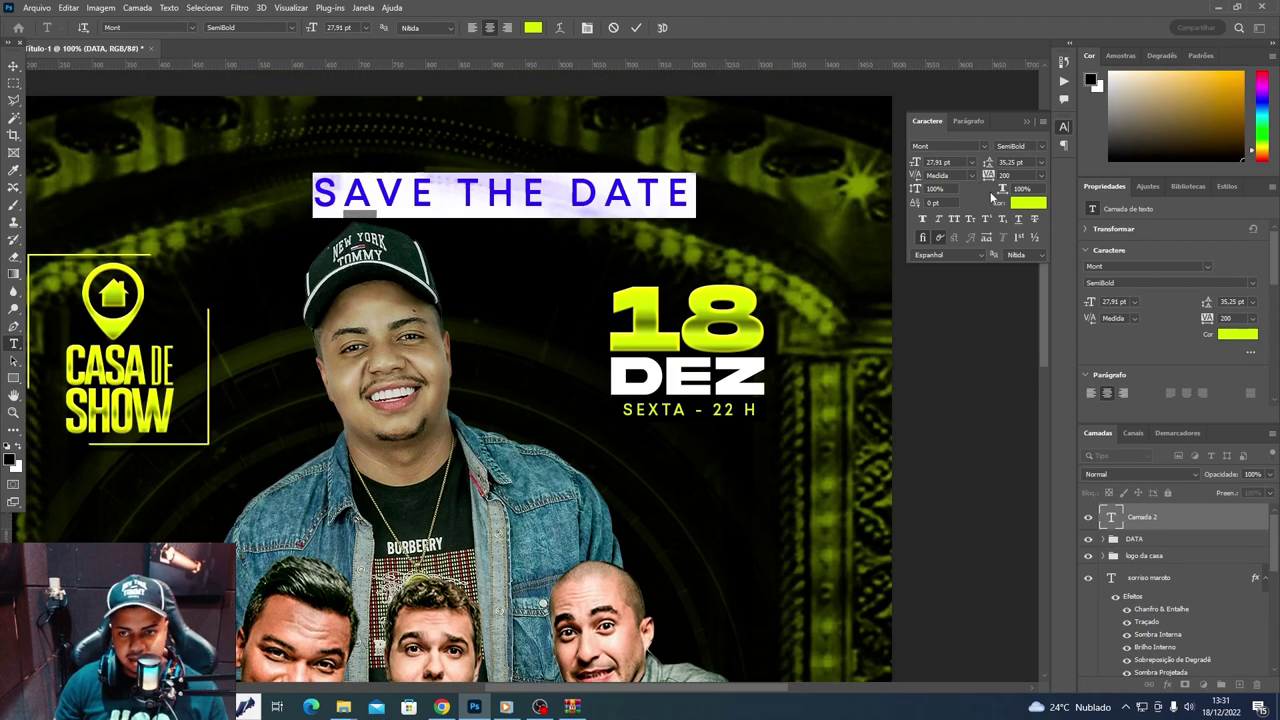
left_click(1038, 176)
left_click(1020, 176)
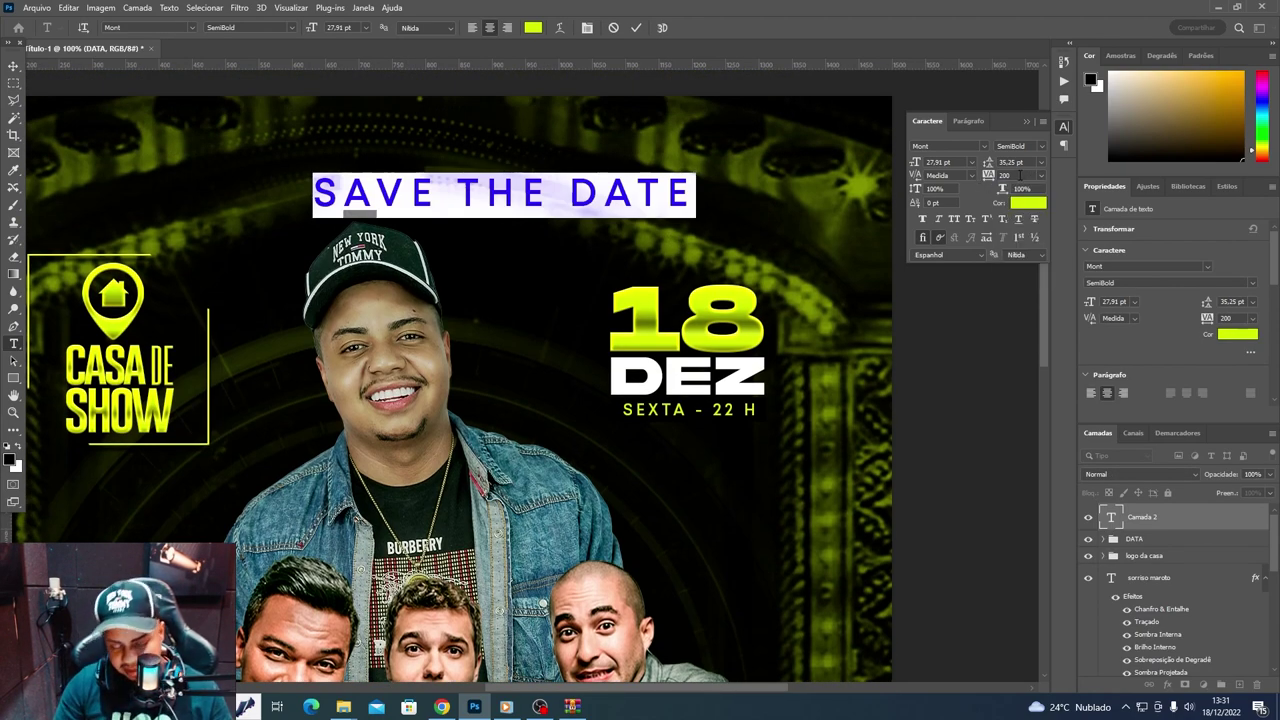
type("500")
key("ctrl+z")
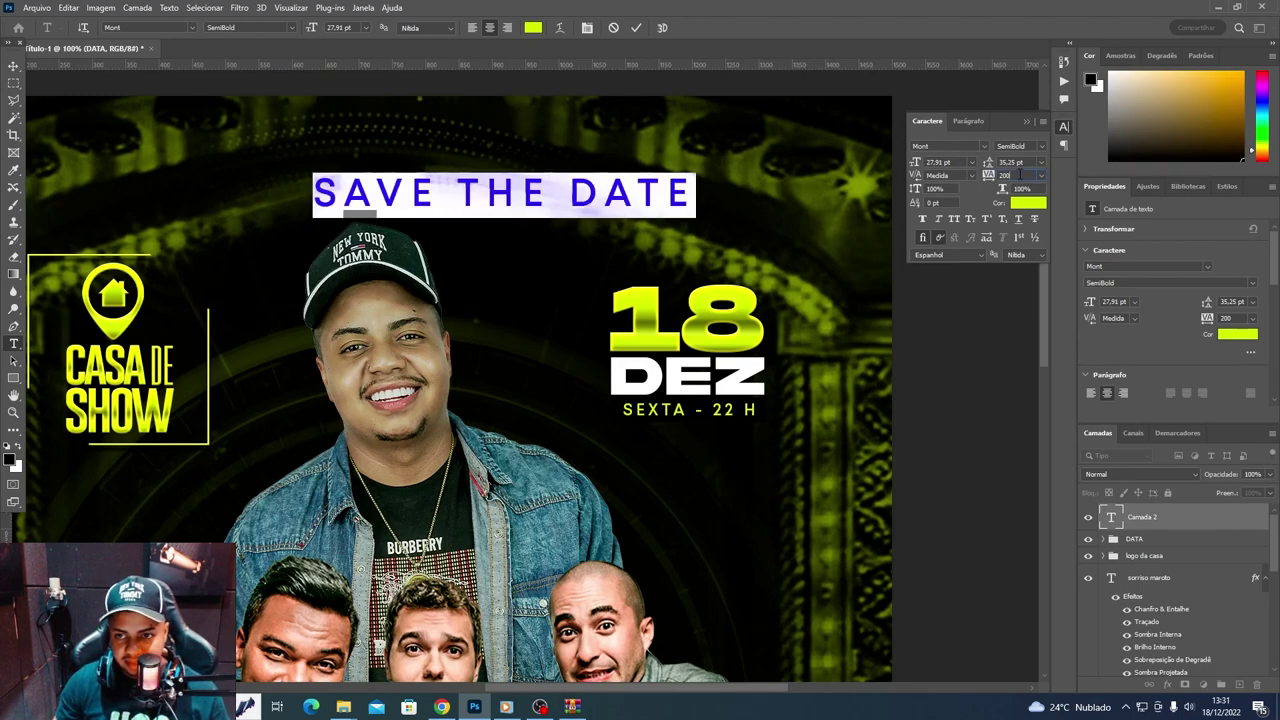
type("400")
key("Return")
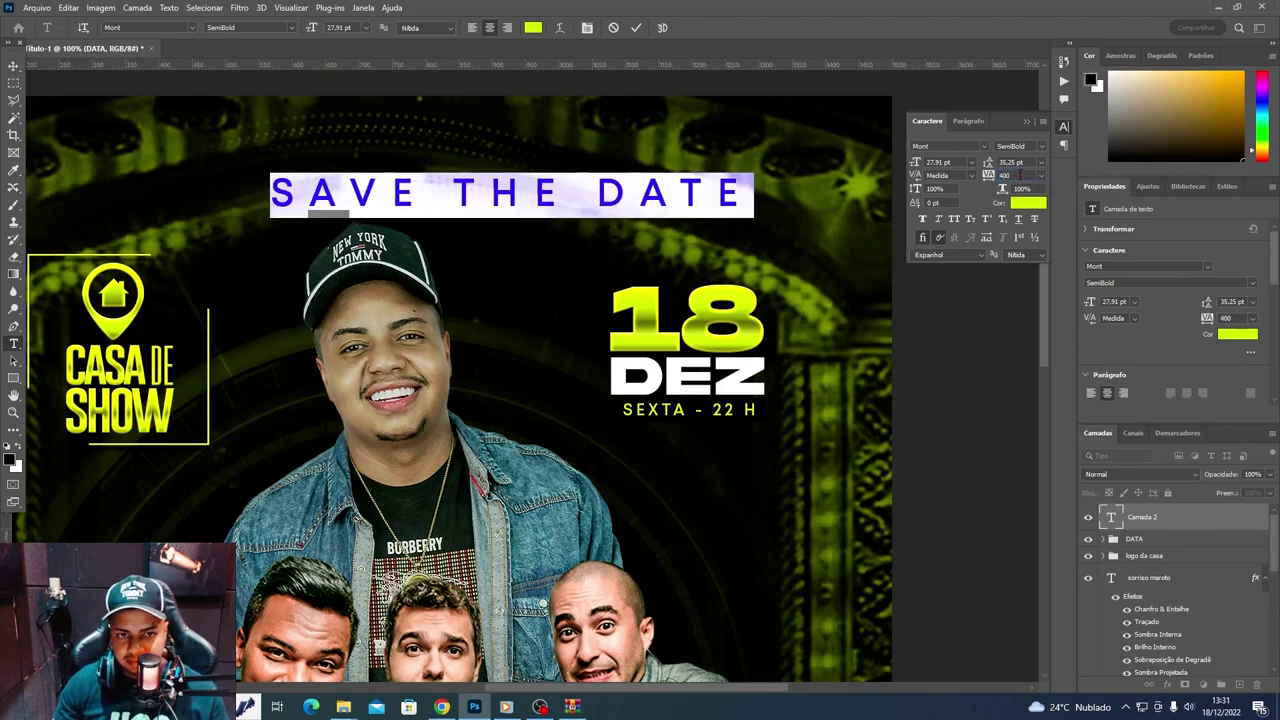
- Set SAVE THE DATE in Stretch Pro and shrink it to about 30 percent
left_click(980, 146)
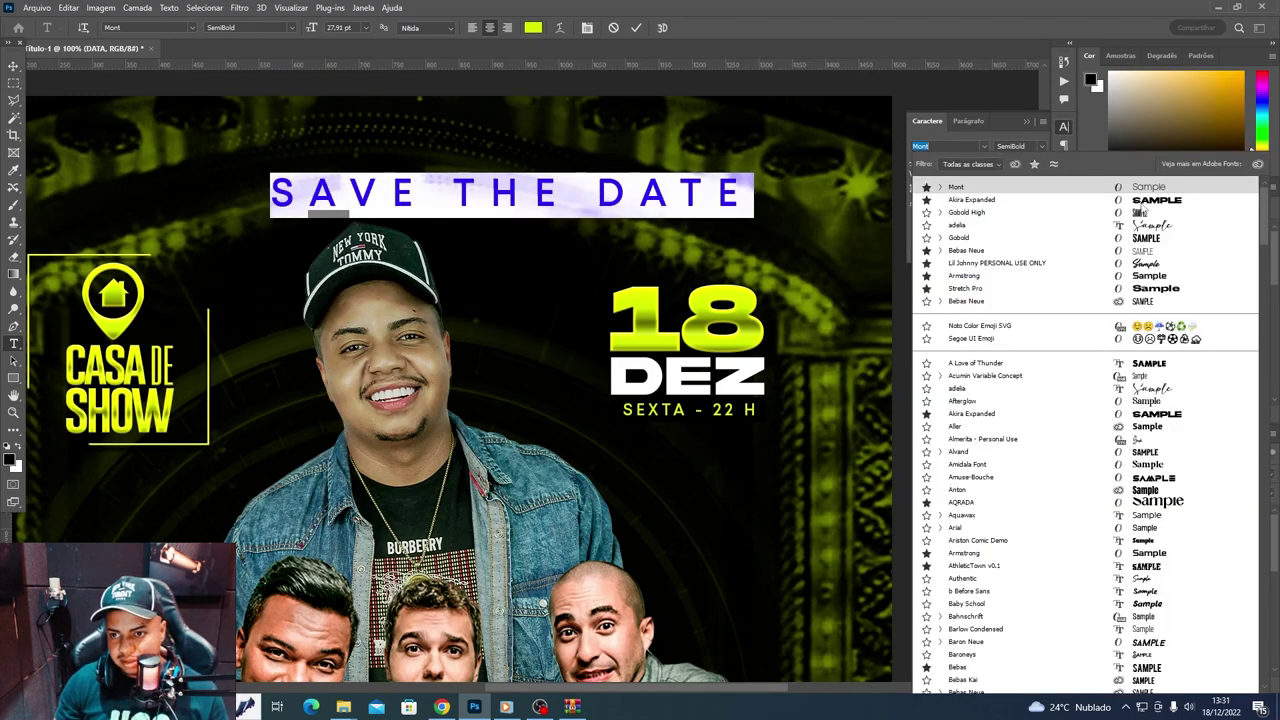
left_click(1158, 290)
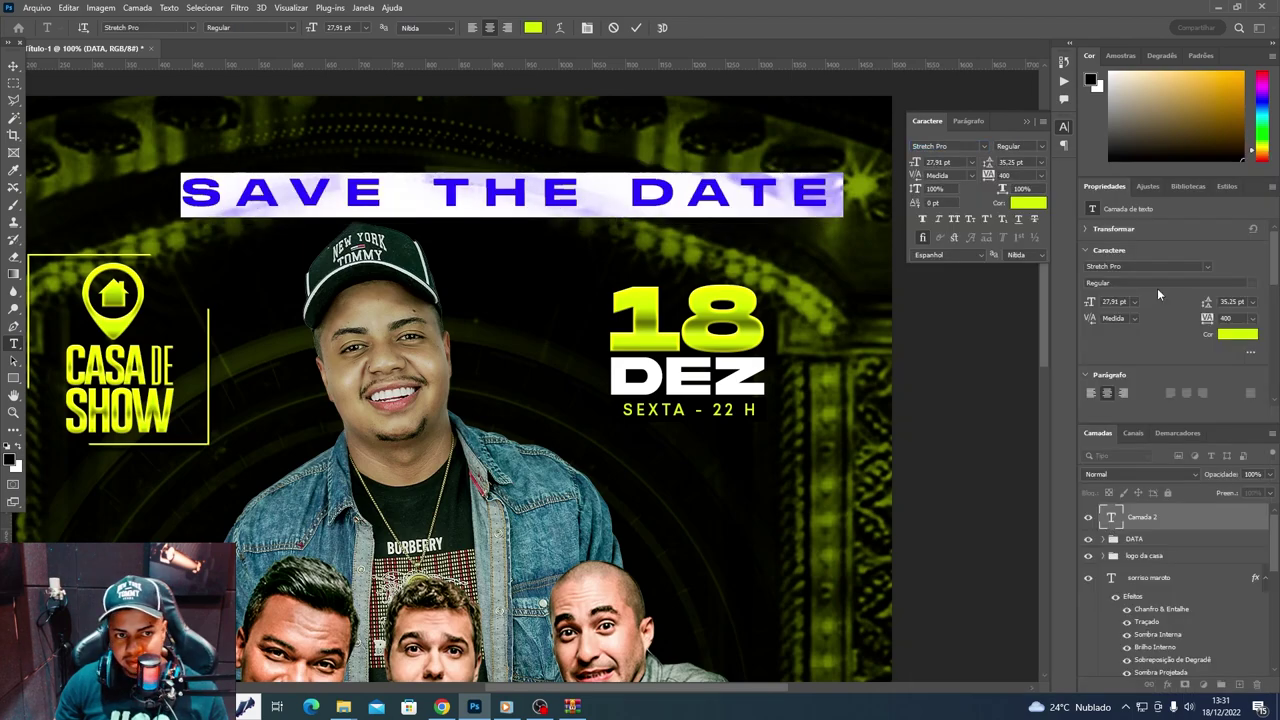
left_click(13, 65)
key("ctrl+t")
left_click_drag(728, 146, 275, 128)
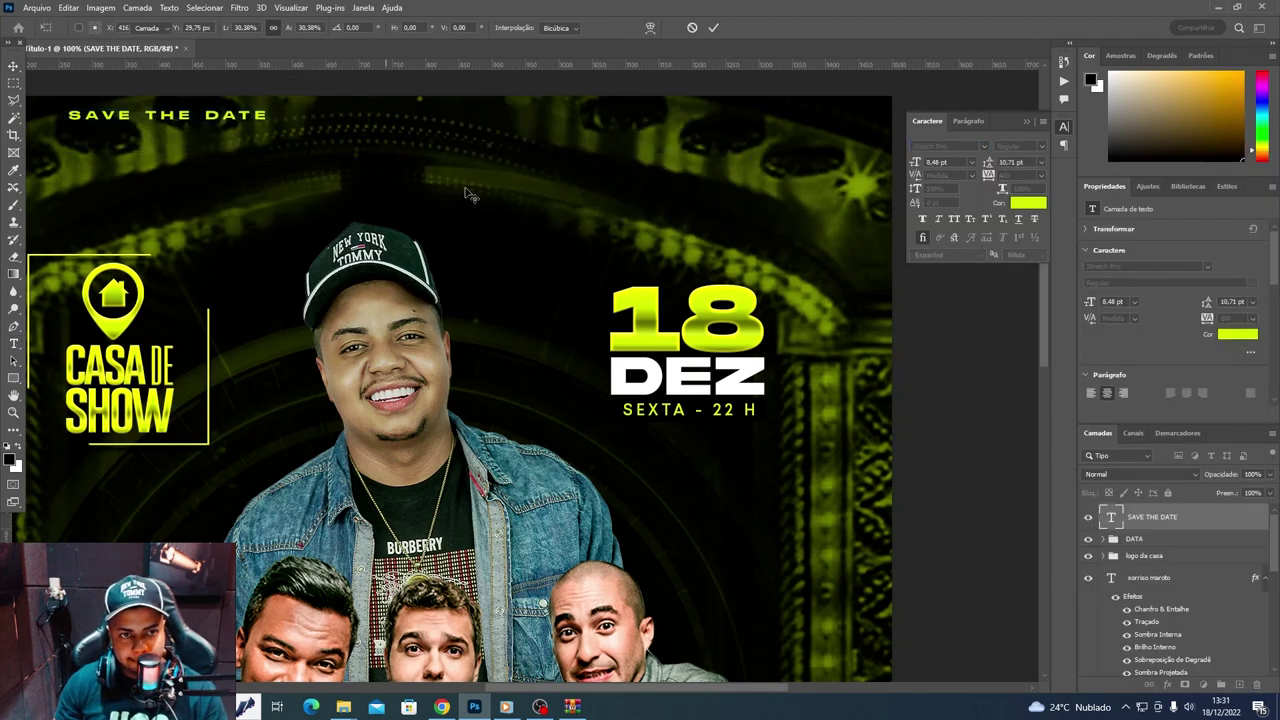
key("Return")
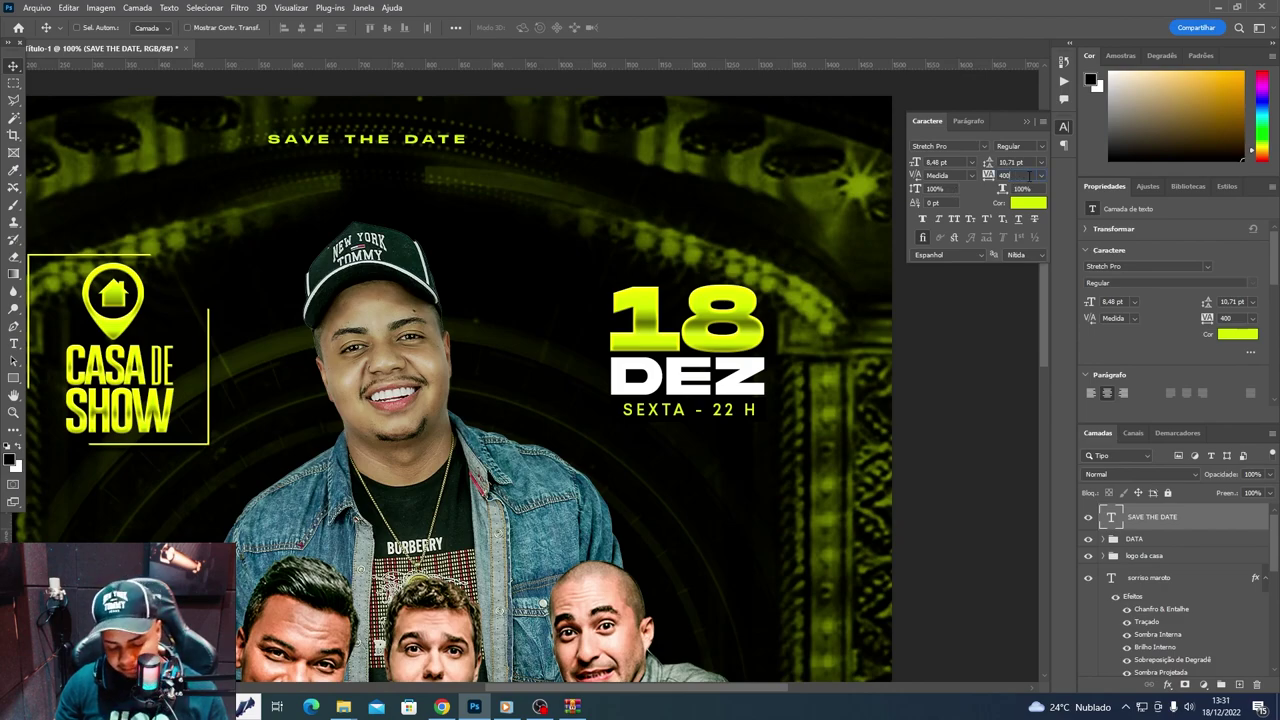
- Widen the tracking to 700, then 1500, and centre the line above the photo
type("700")
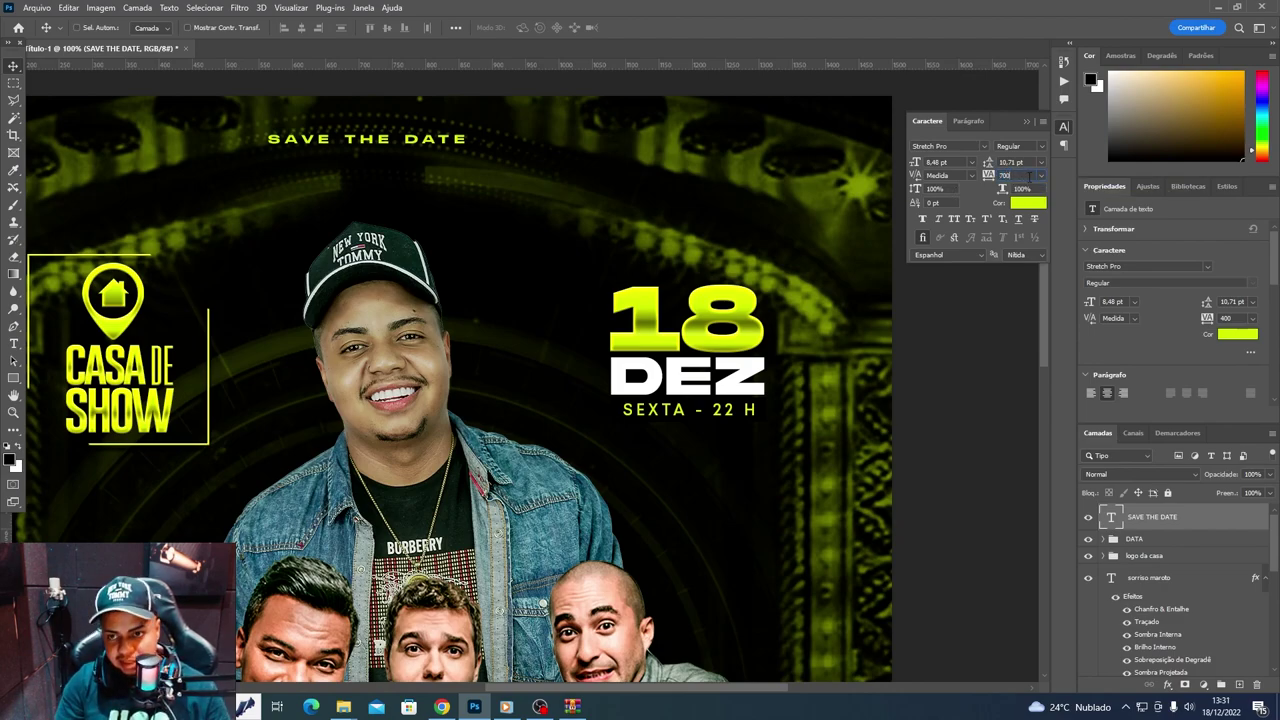
key("Return")
left_click_drag(453, 97, 455, 158)
type("1500")
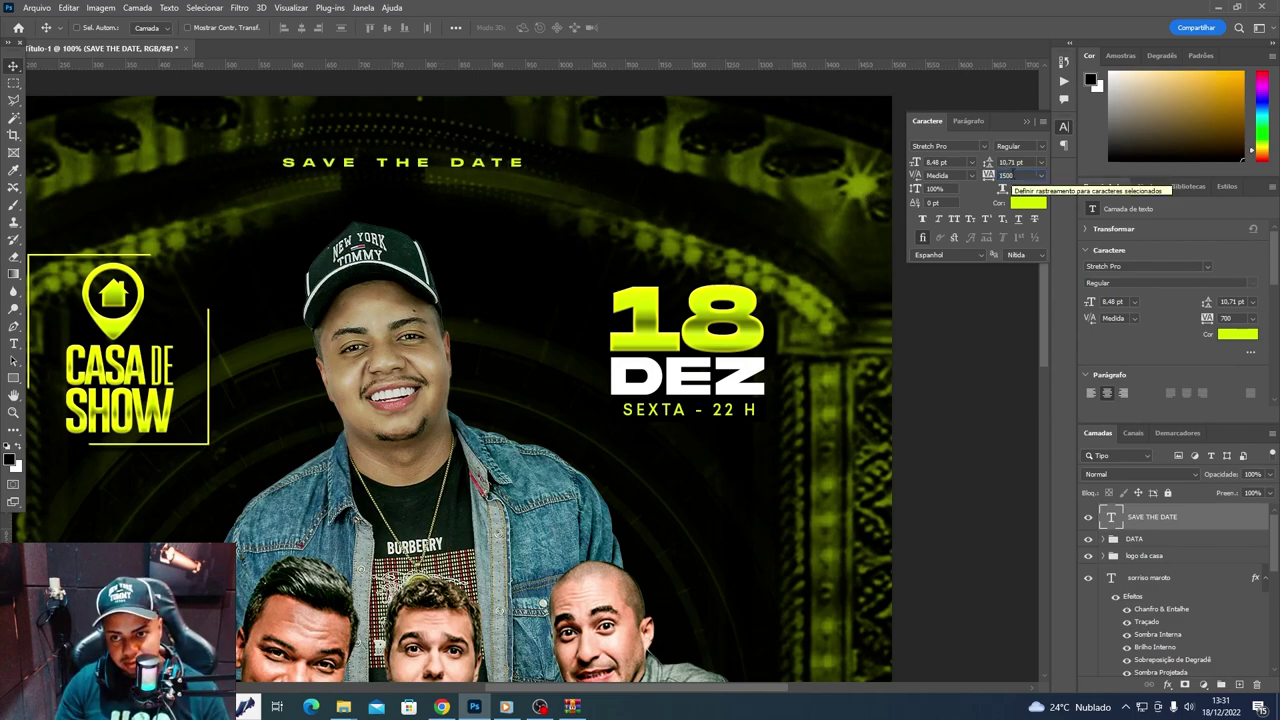
key("Return")
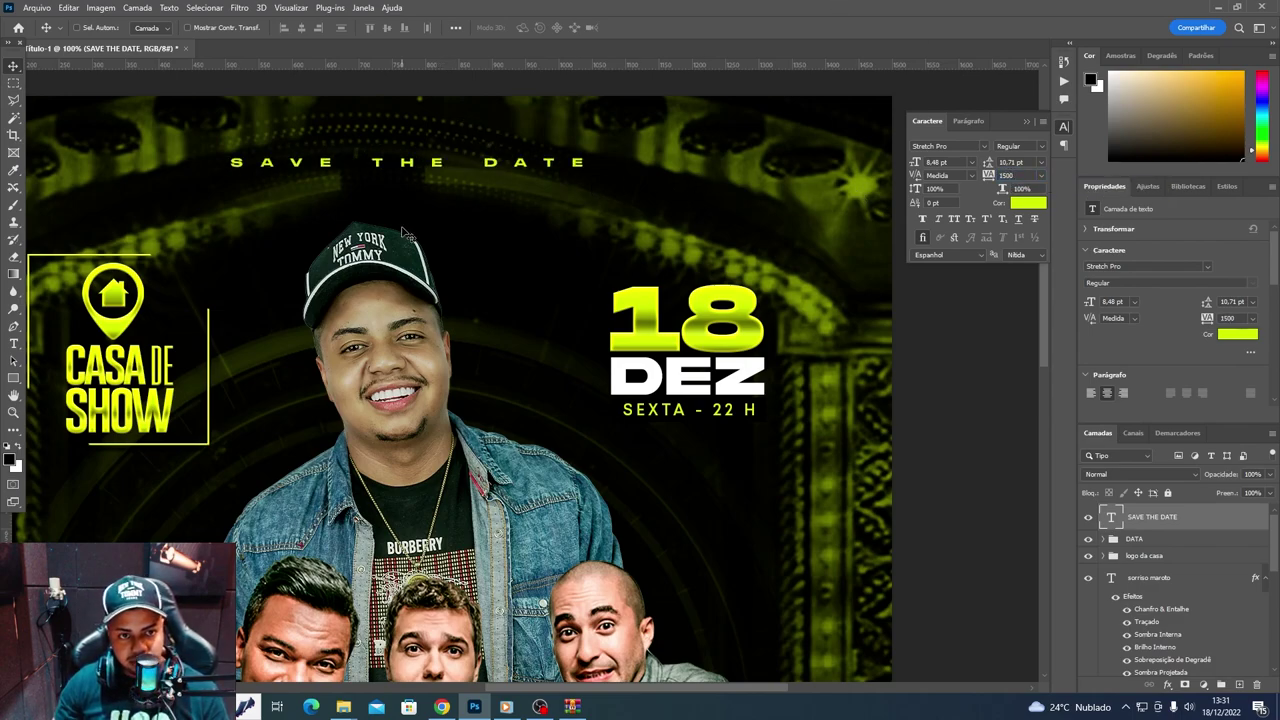
left_click_drag(403, 232, 401, 206)
- Change the SAVE THE DATE text colour to white
left_click(1030, 203)
type("ffffff")
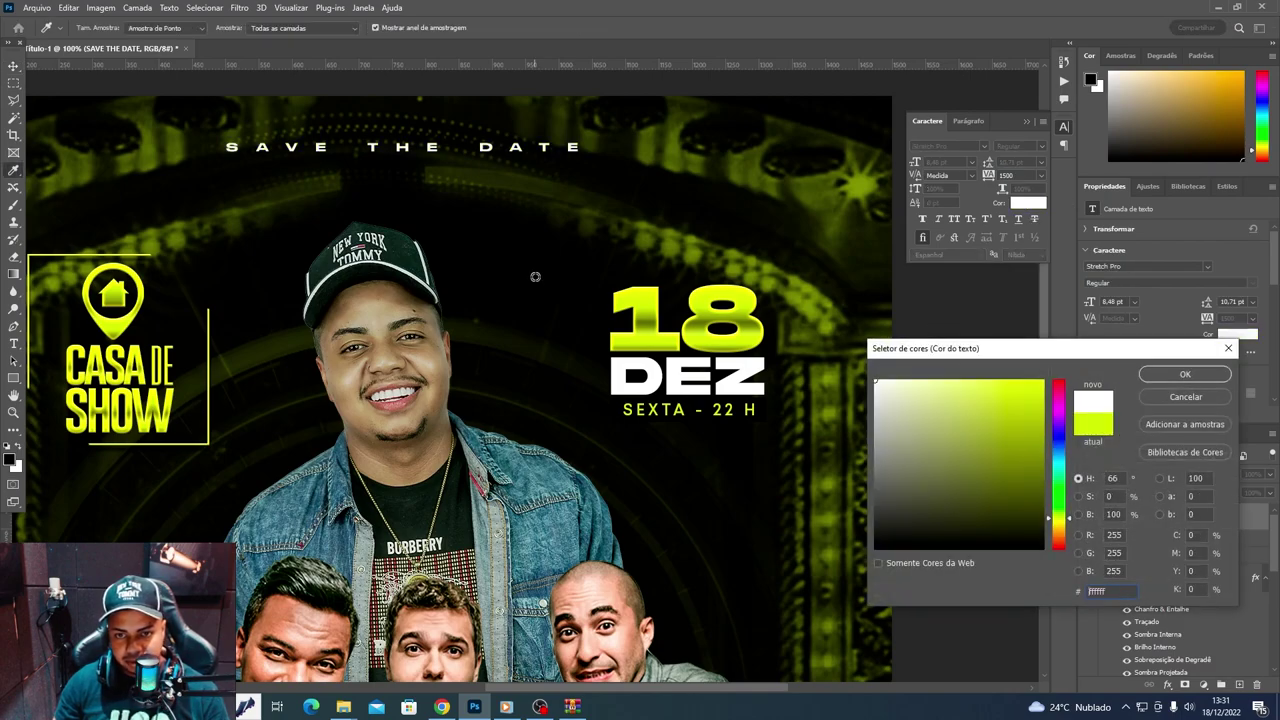
key("Return")
left_click_drag(514, 161, 527, 168)
scroll(527, 168, "down", 3)
scroll(527, 168, "down", 3)
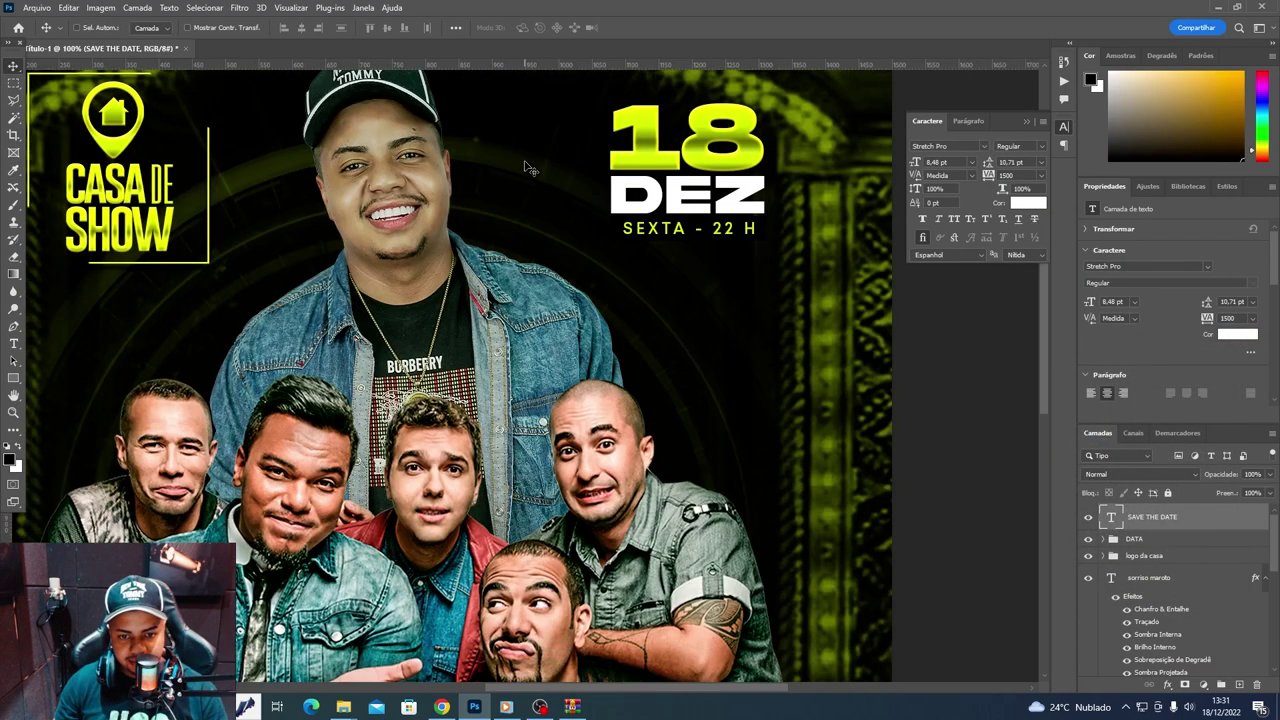
scroll(527, 168, "down", 2)
- Move the DATA date block slightly higher on the poster and collapse the group
key("ctrl+minus")
key("ctrl+minus")
key("ctrl+minus")
key("ctrl+plus")
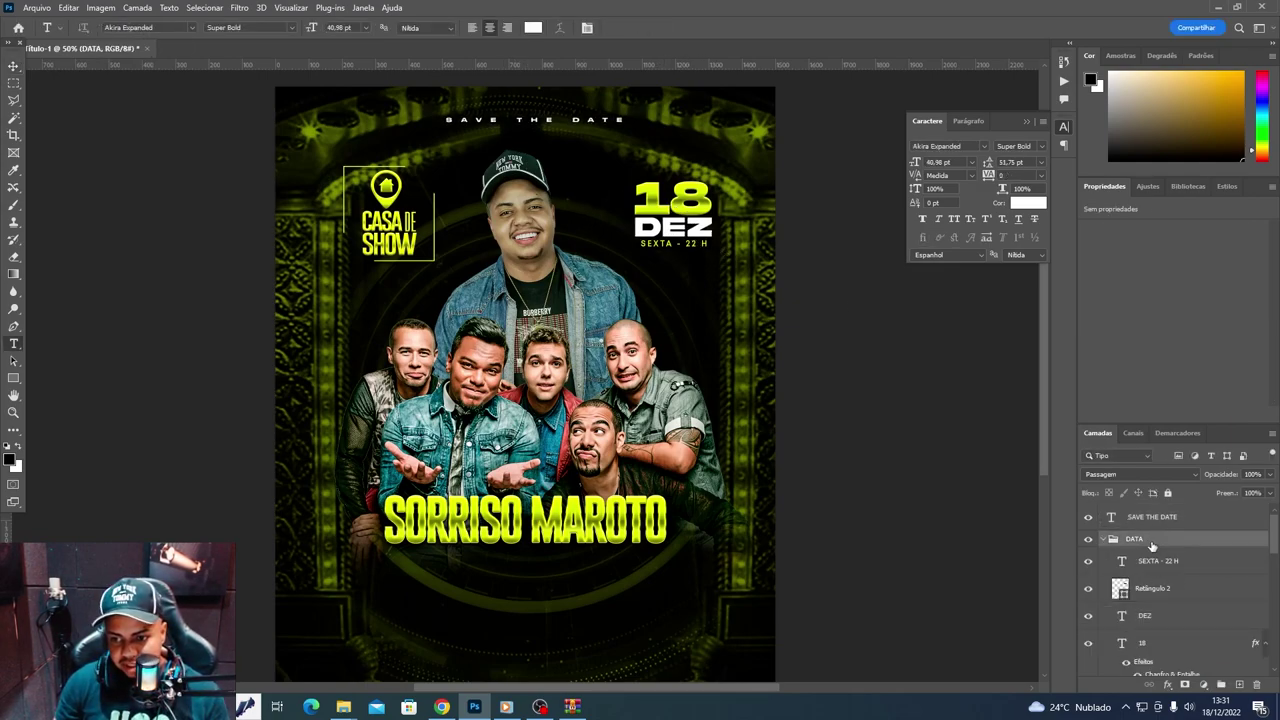
mouse_move(690, 300)
left_mouse_down()
mouse_move(670, 290)
mouse_move(691, 295)
left_mouse_up()
key("c")
key("v")
scroll(690, 297, "down", 3)
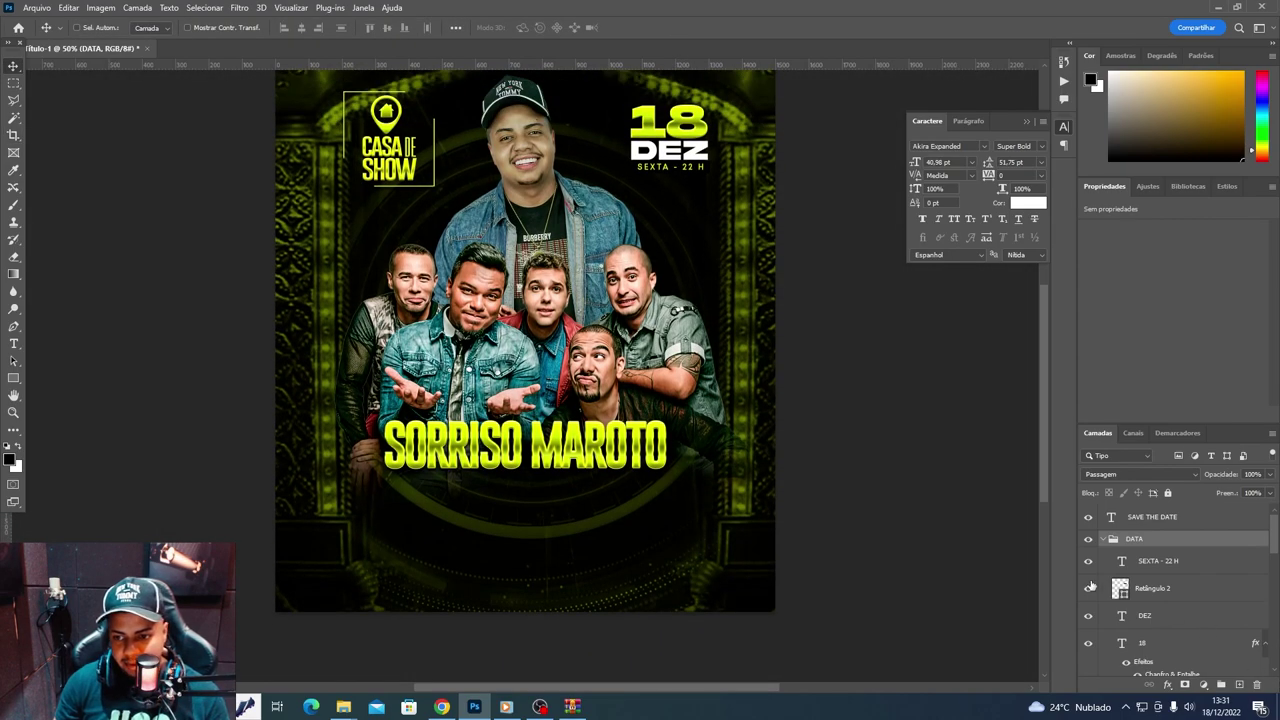
left_click(1104, 539)
- Add '+djadsonsp' text below the title with tracking 0 and All Caps
key("t")
left_click(564, 512)
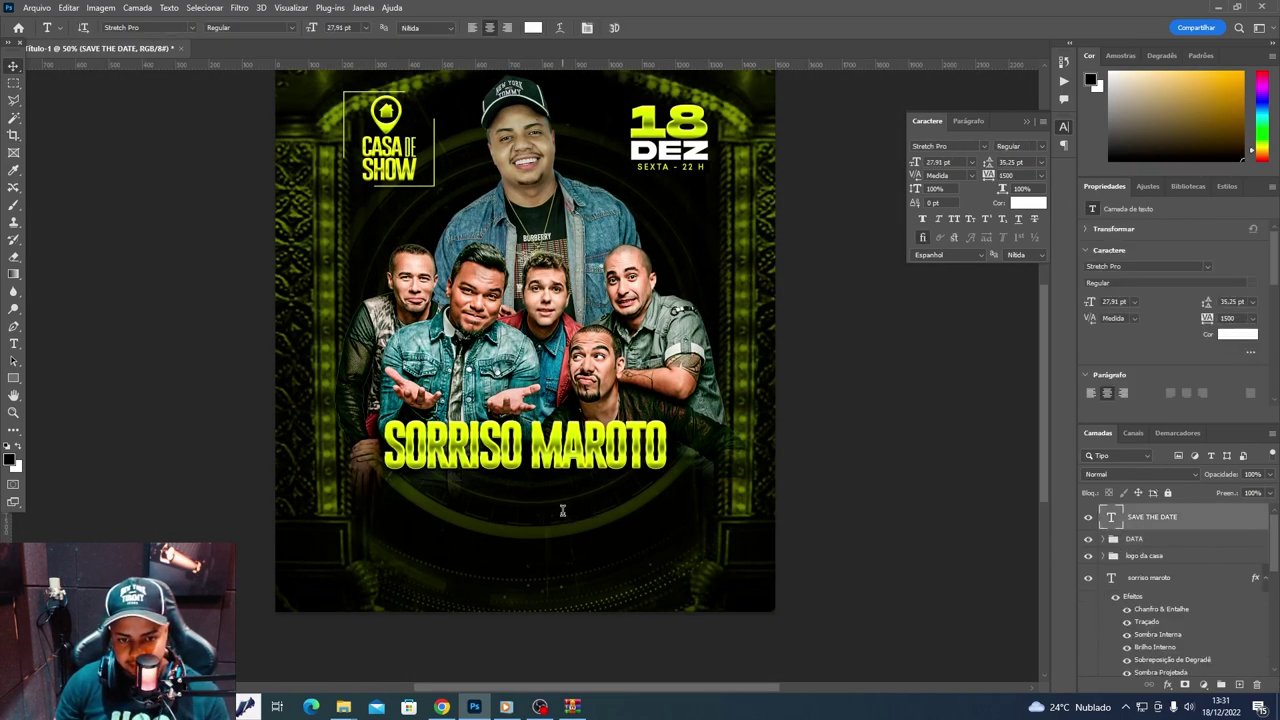
type("+dj")
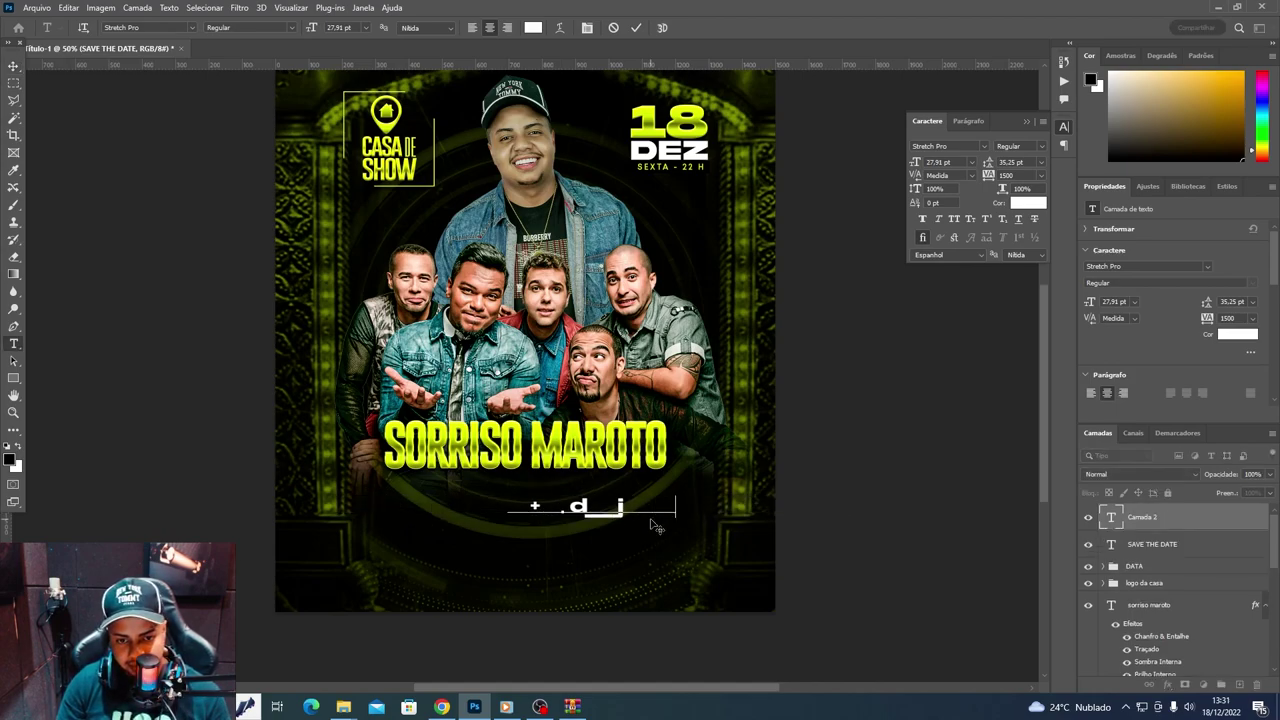
type("adsonsp")
key("ctrl+a")
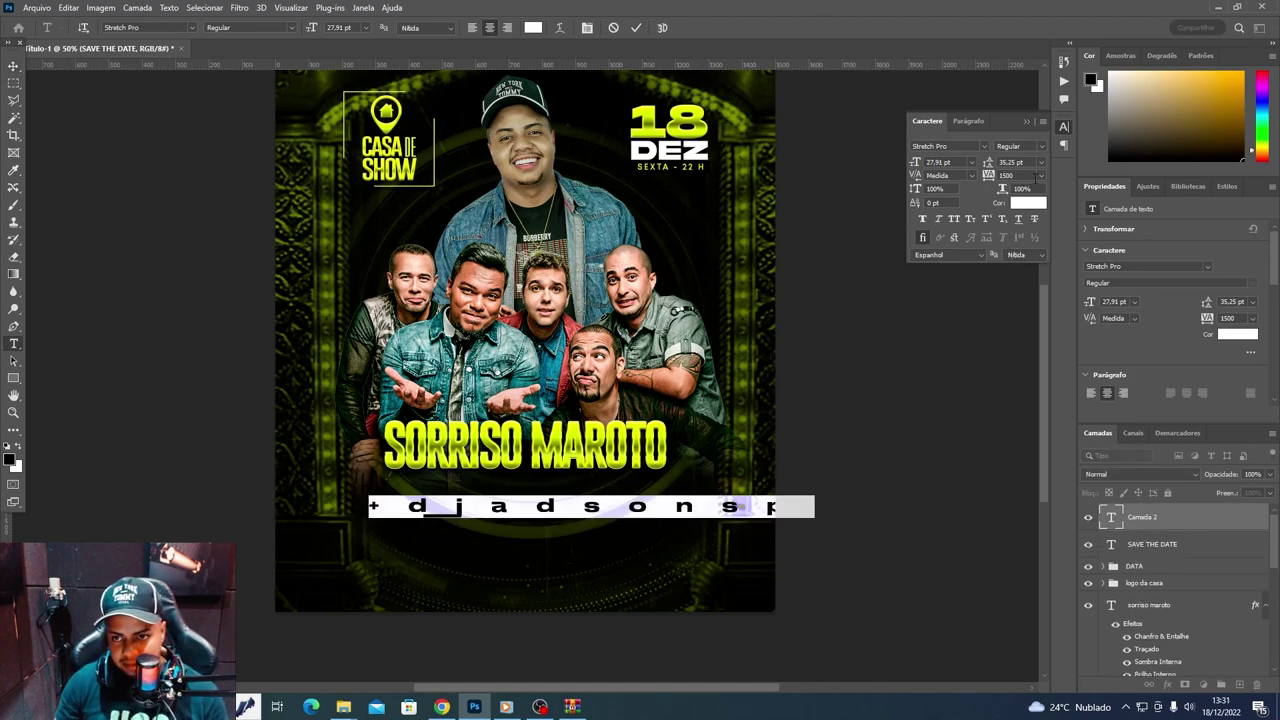
left_click(1040, 175)
left_click(1030, 262)
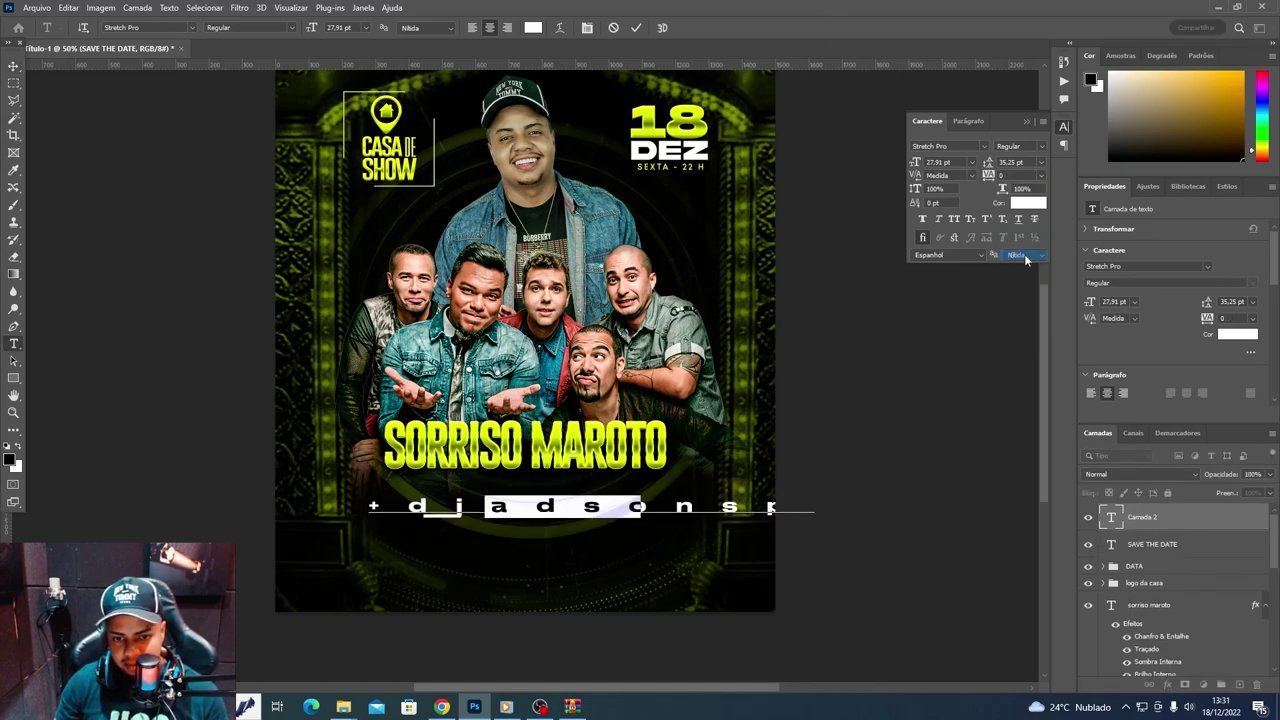
left_click(953, 220)
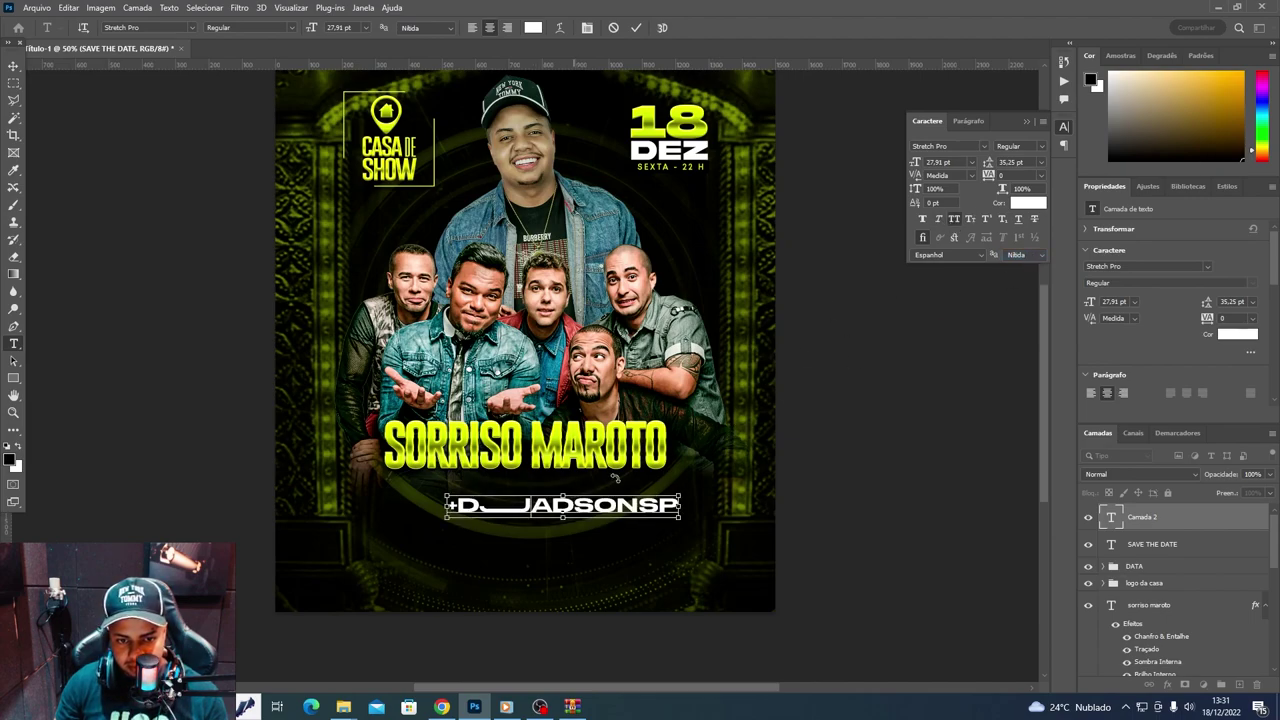
- Set the DJ credit in Bebas Neue Bold, enlarge it and centre it under the title
left_click(940, 146)
type("bebas")
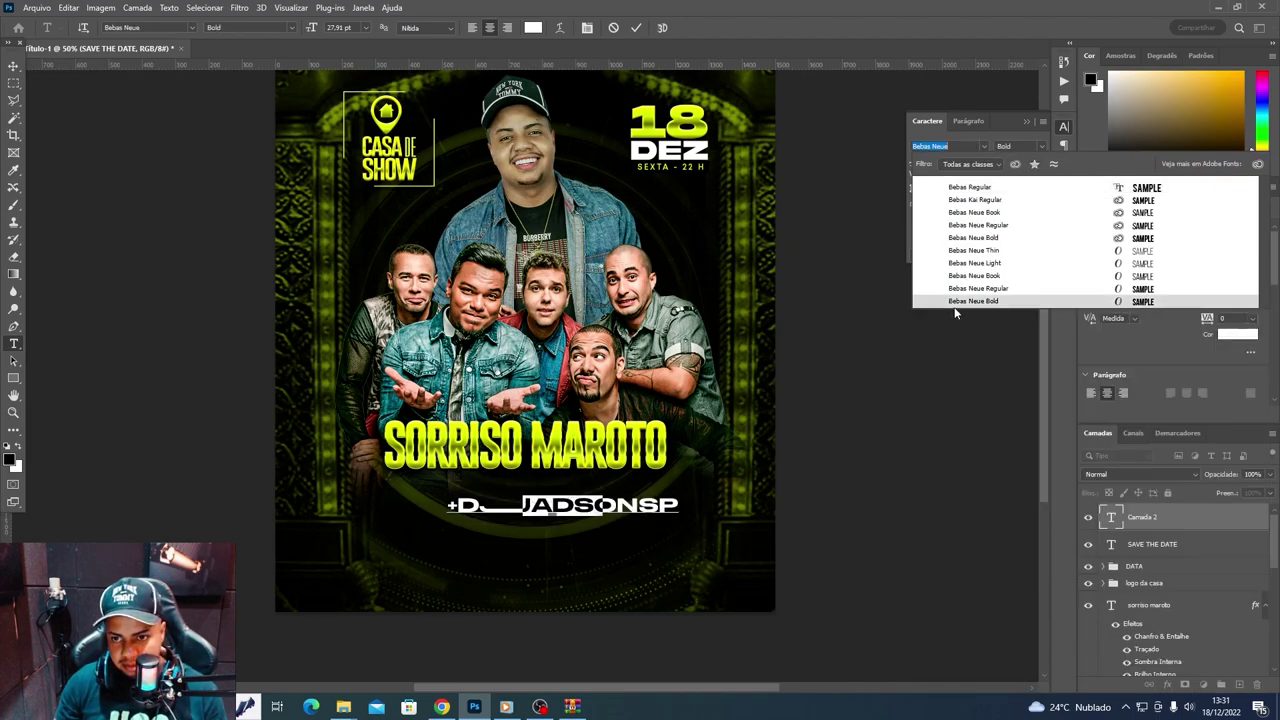
left_click(940, 303)
left_click(13, 65)
mouse_move(603, 516)
left_mouse_down()
mouse_move(684, 544)
mouse_move(568, 545)
mouse_move(556, 502)
left_mouse_up()
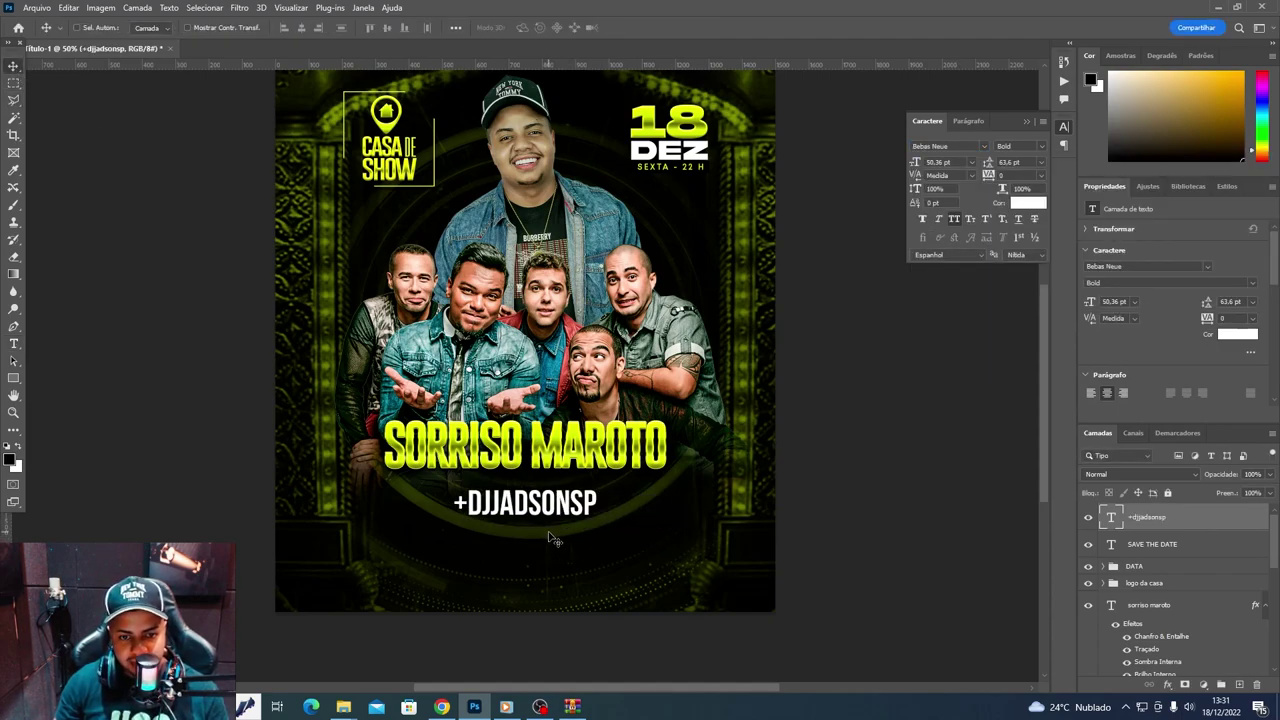
scroll(556, 502, "down", 1)
scroll(556, 502, "down", 1)
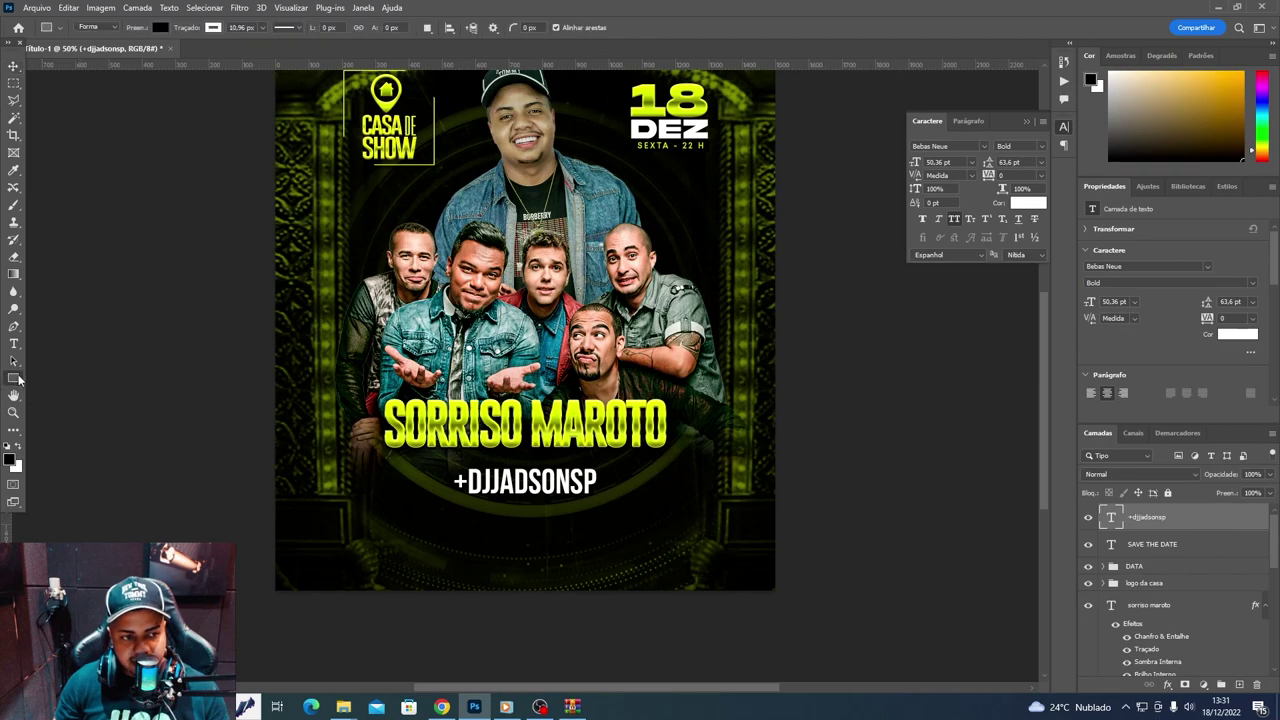
- Draw a wide rectangle across the lower poster with a 1.96 px white stroke at 41% opacity
left_click_drag(13, 378, 84, 385)
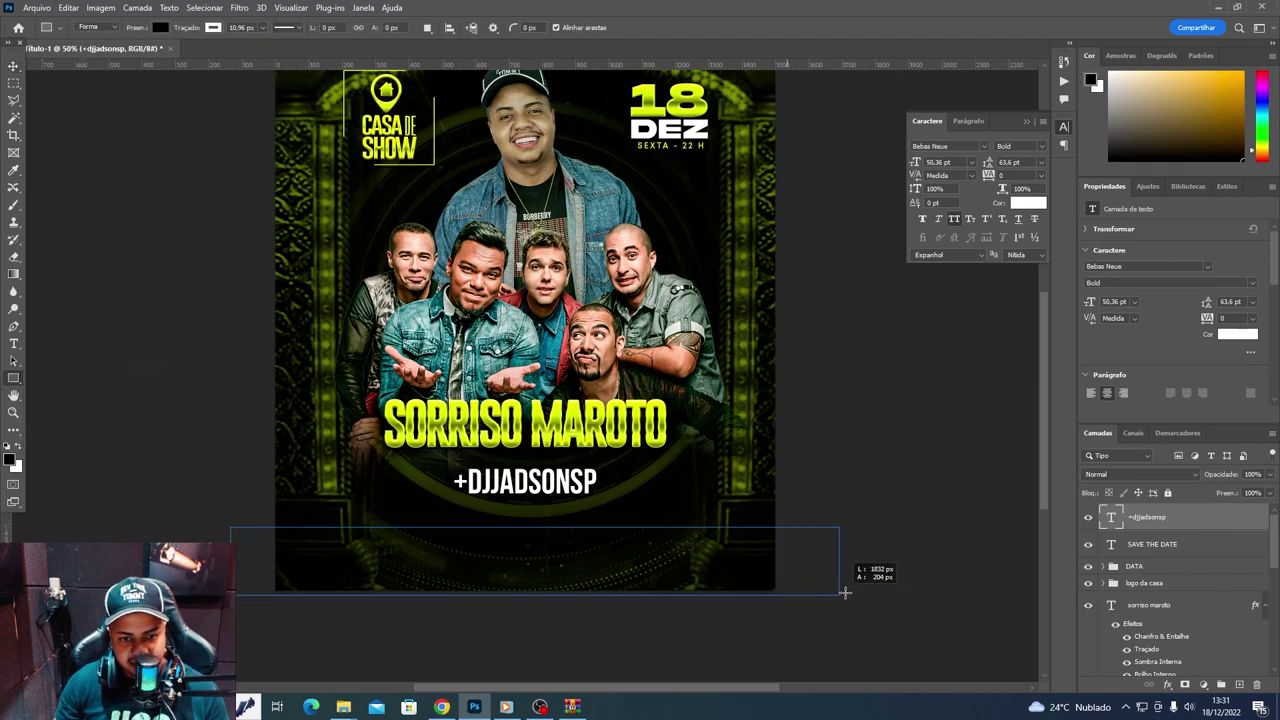
left_click_drag(248, 526, 862, 560)
key("v")
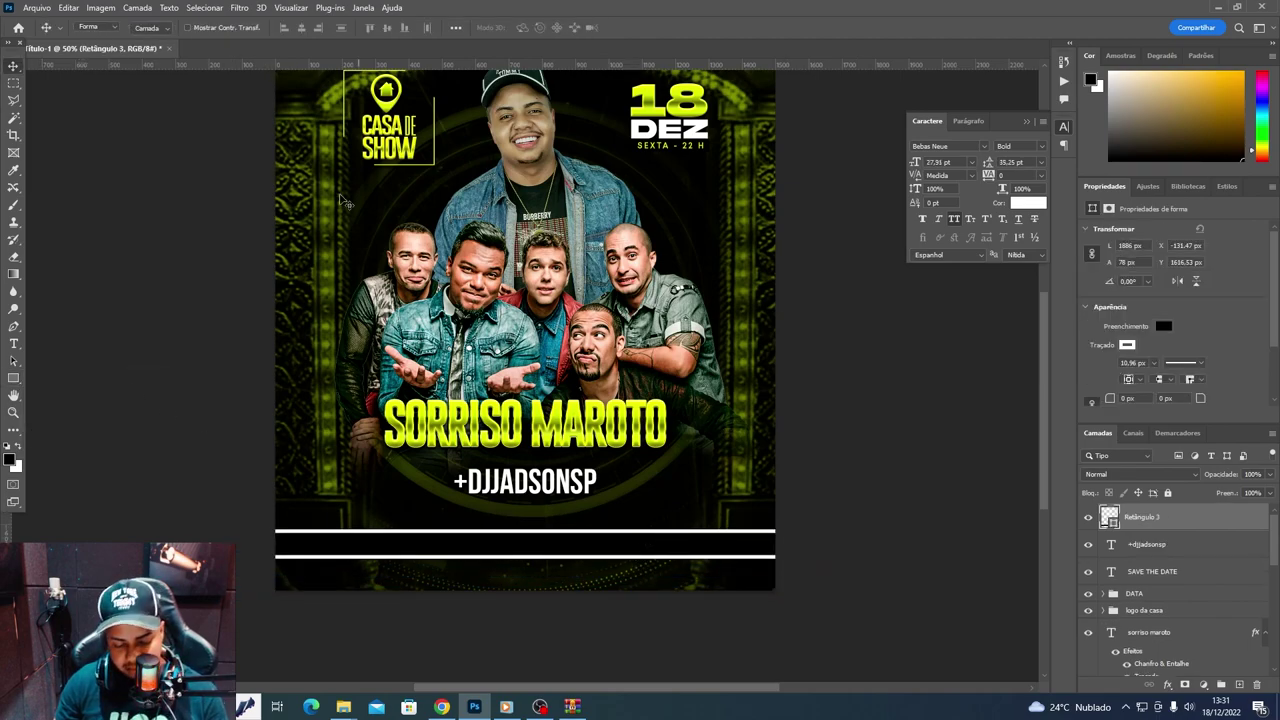
key("u")
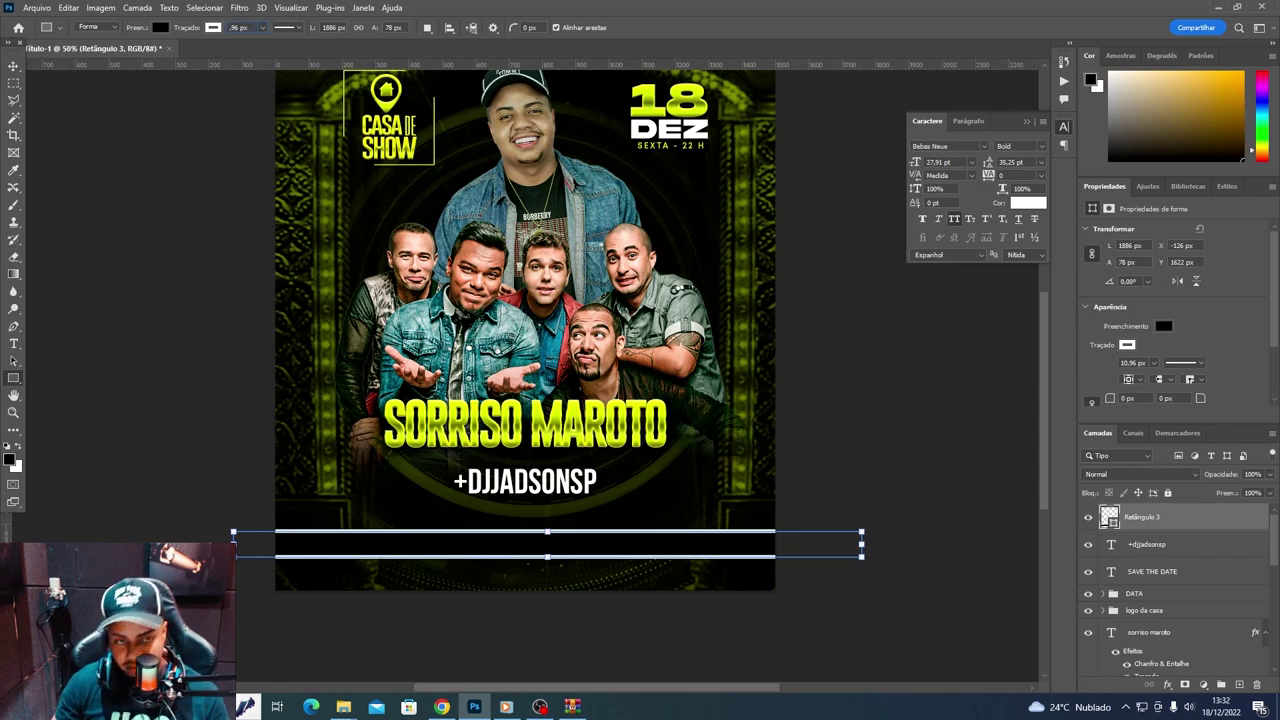
key("Return")
key("v")
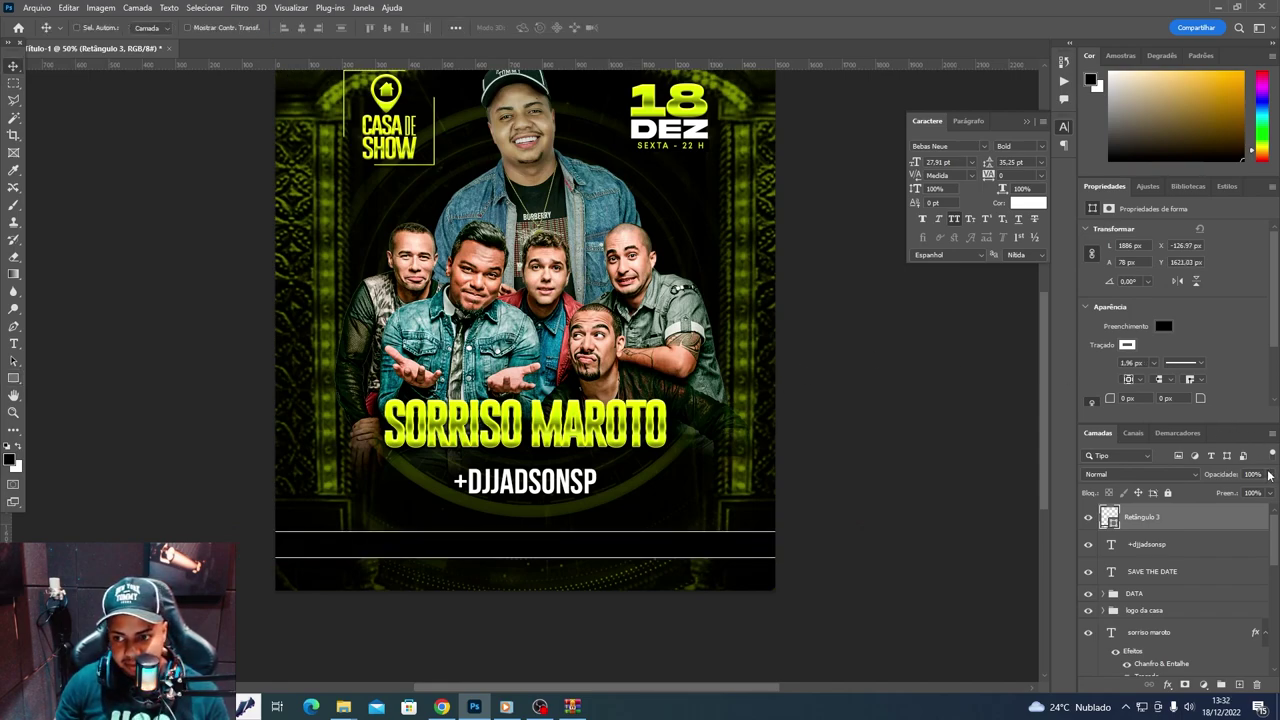
left_click_drag(1232, 493, 1236, 493)
- Add the 'AV. PRINCIPAL Nº200' address text in Stretch Pro
key("t")
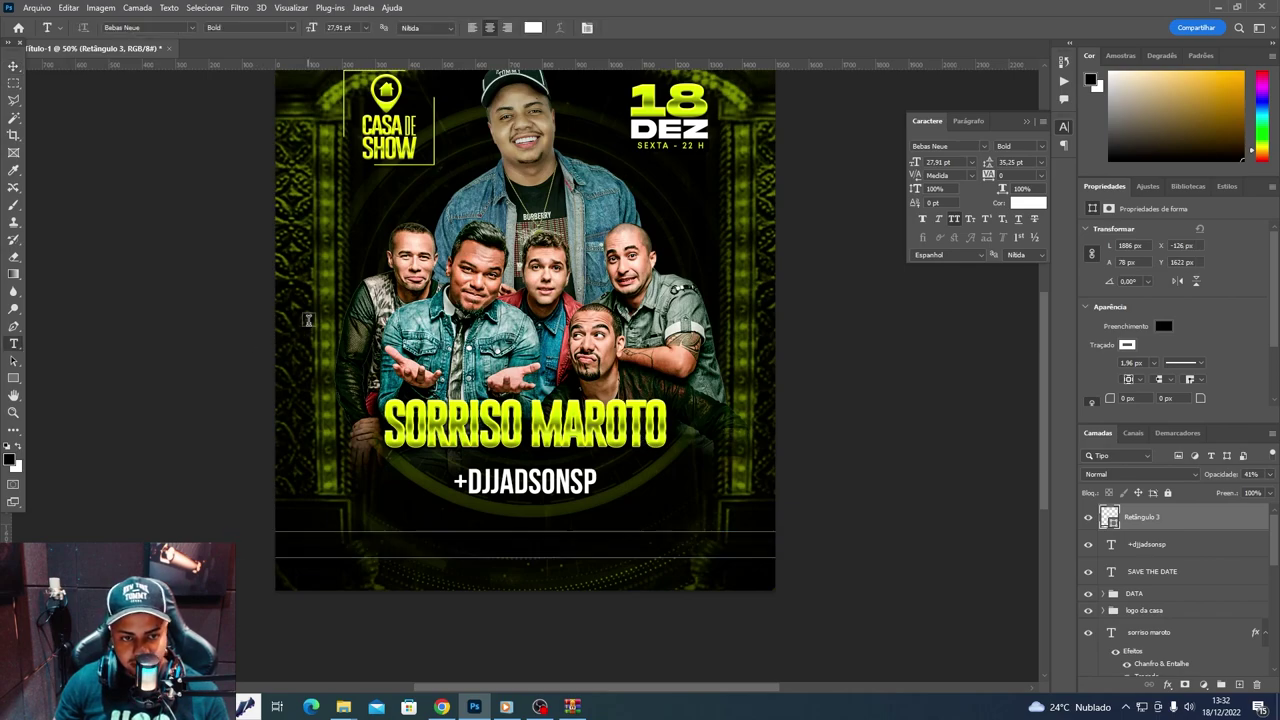
left_click(310, 318)
type("Av")
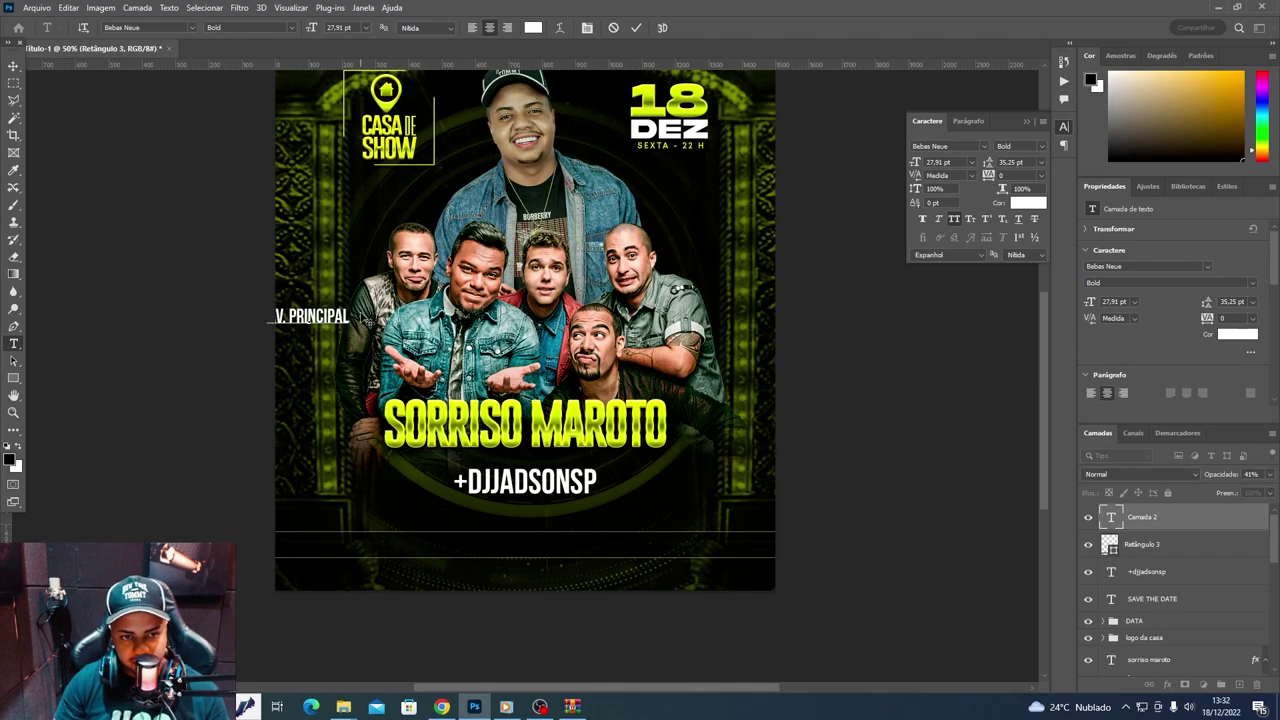
type("203")
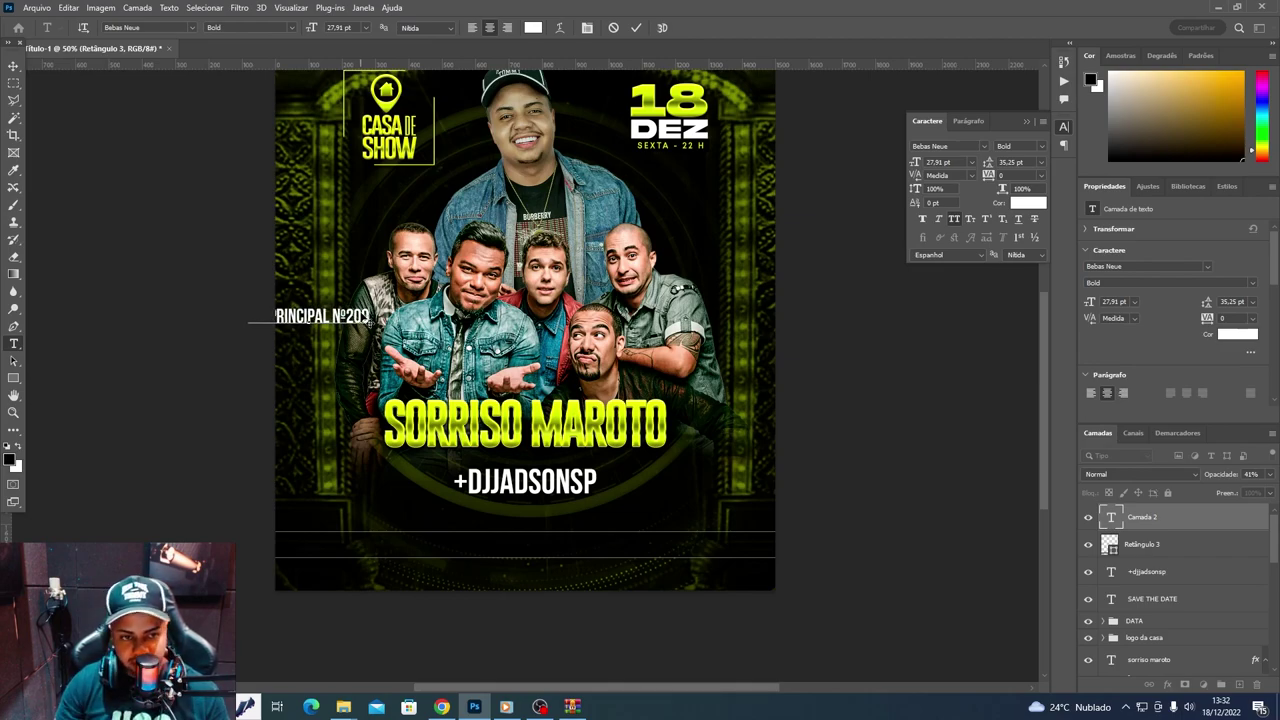
key("ctrl+a")
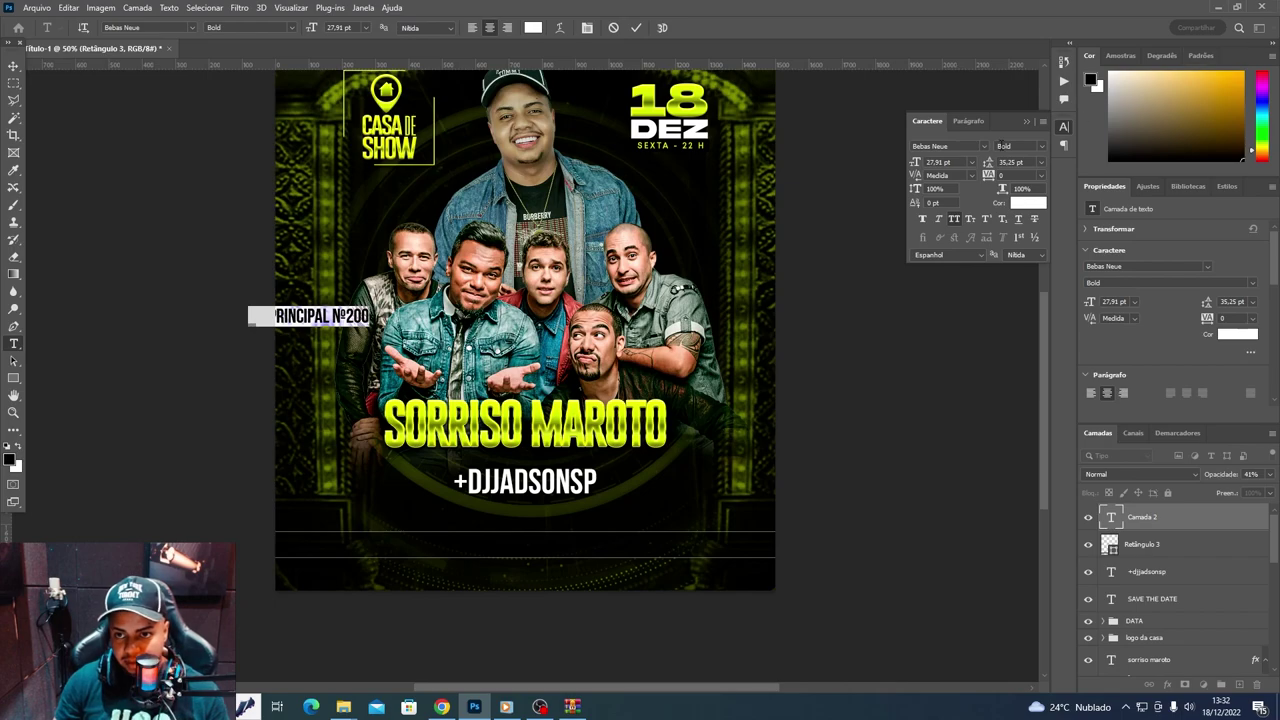
left_click(983, 146)
left_click(960, 224)
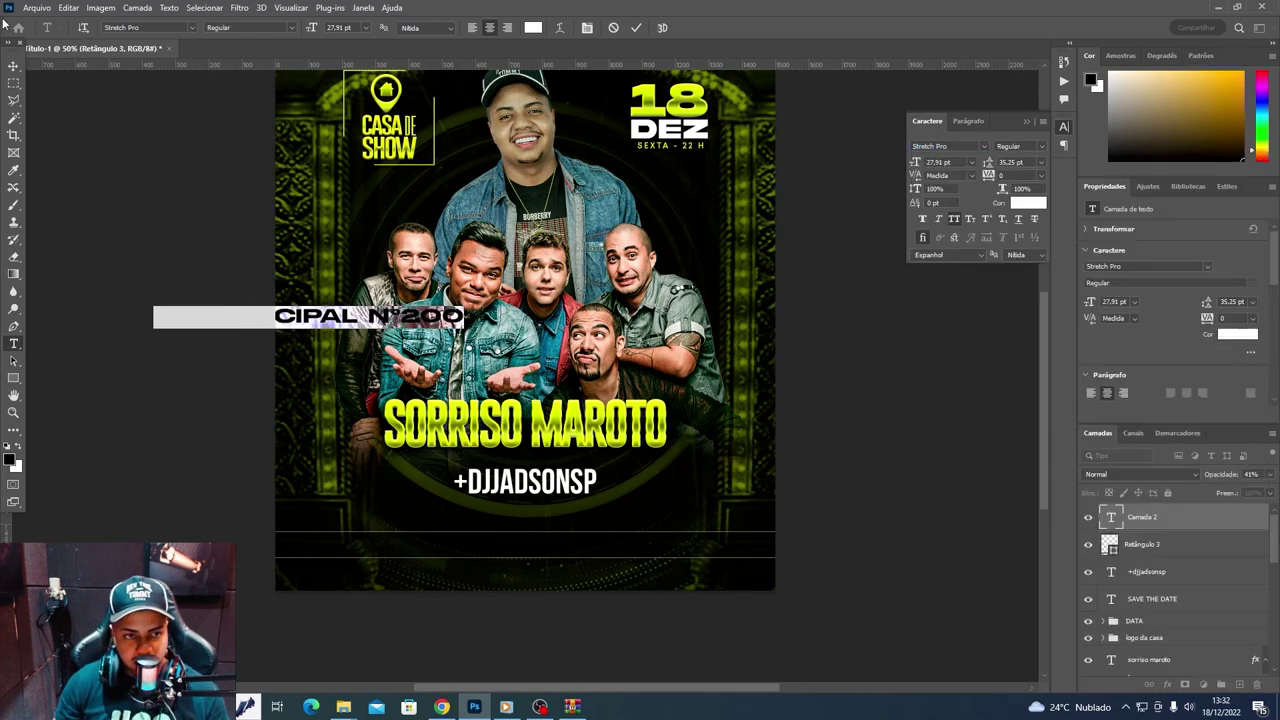
left_click(13, 66)
- Shrink the address, track it to 1000, and centre it between the bottom lines
mouse_move(460, 331)
left_mouse_down()
mouse_move(692, 566)
mouse_move(537, 553)
left_mouse_up()
key("Return")
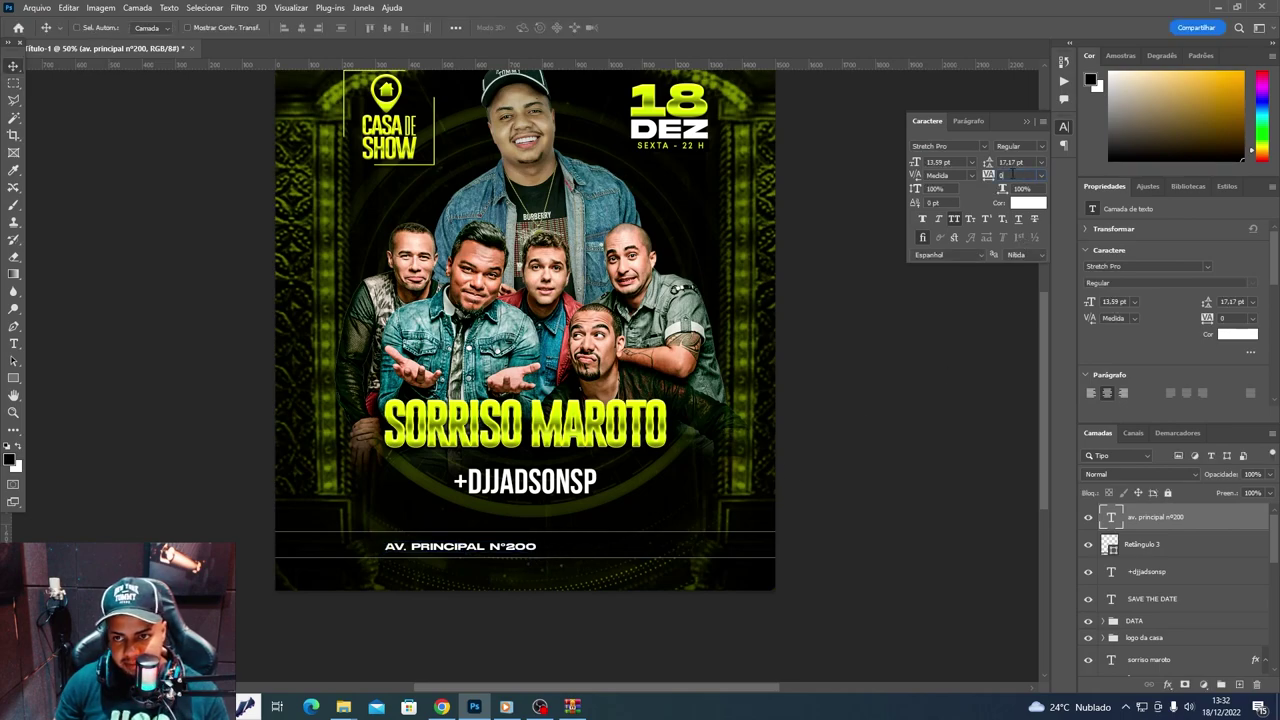
type("1000")
key("Return")
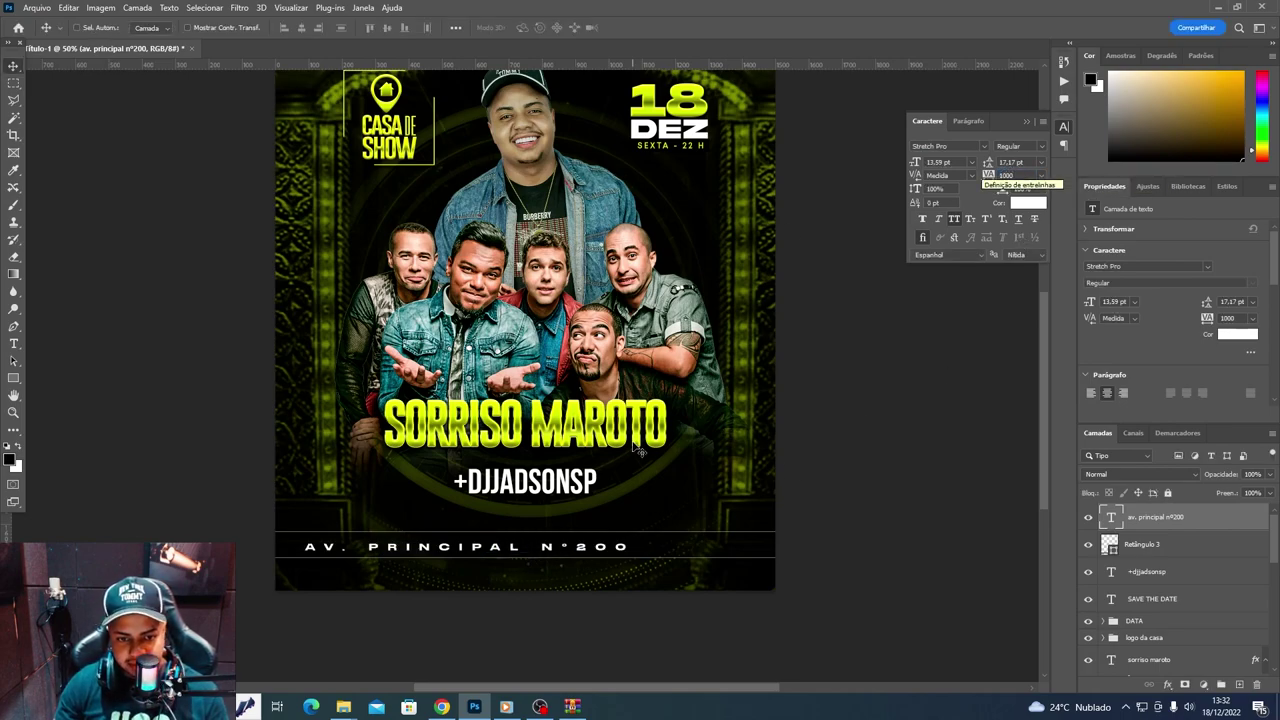
left_click_drag(640, 450, 679, 471)
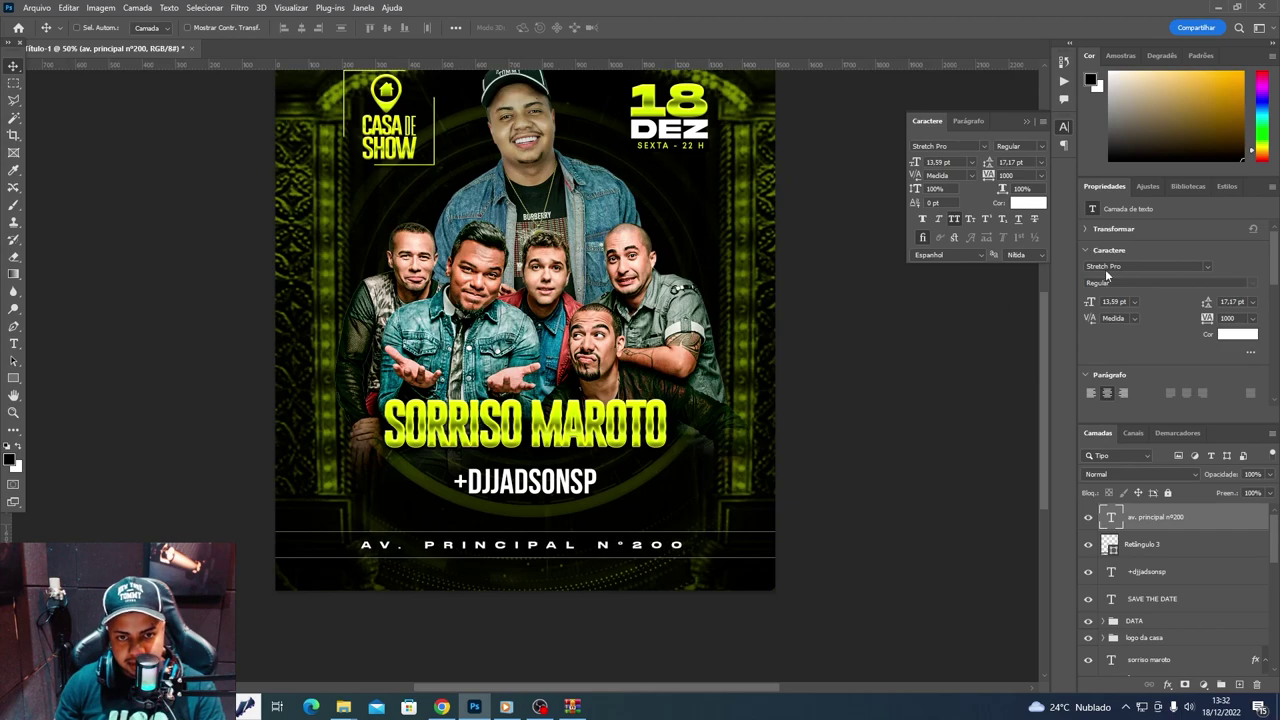
- Add an 'INFOS & RESERVAS (XX)XXXX-XXXX' line in Mont Bold using the flyer's yellow-green
left_click(1028, 203)
left_click(520, 425)
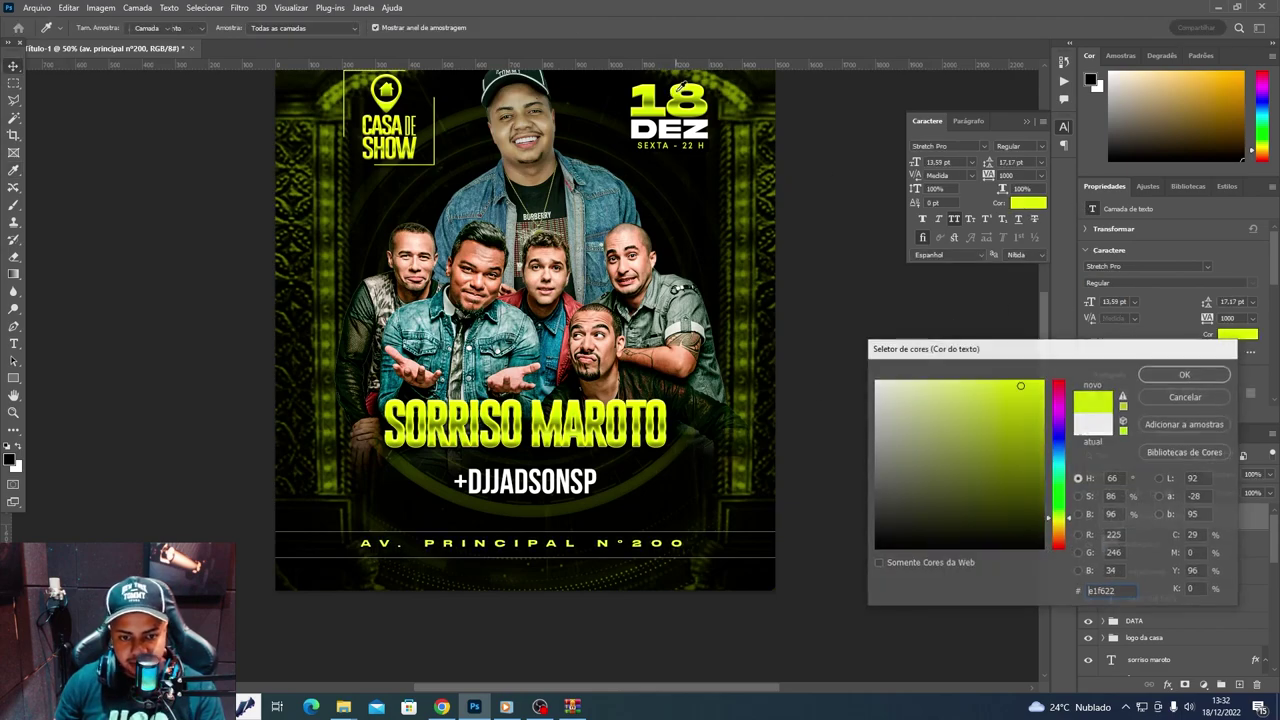
key("Return")
left_click(398, 501)
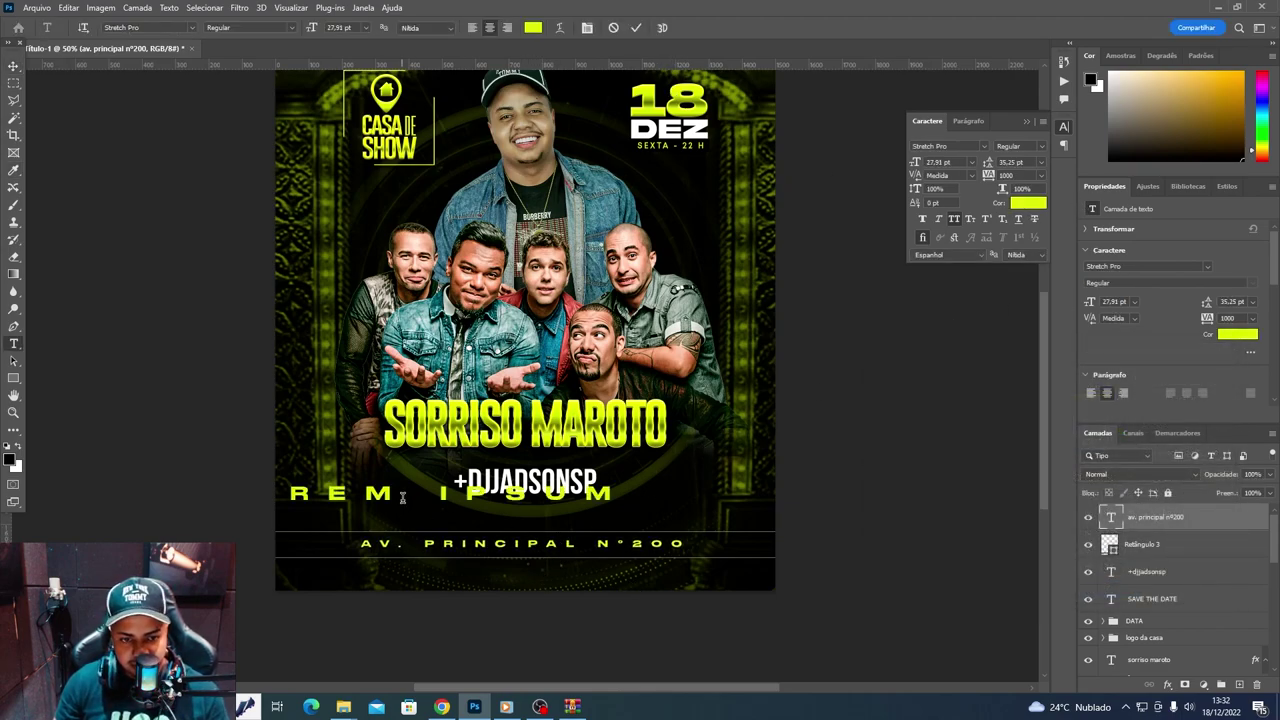
type("mont")
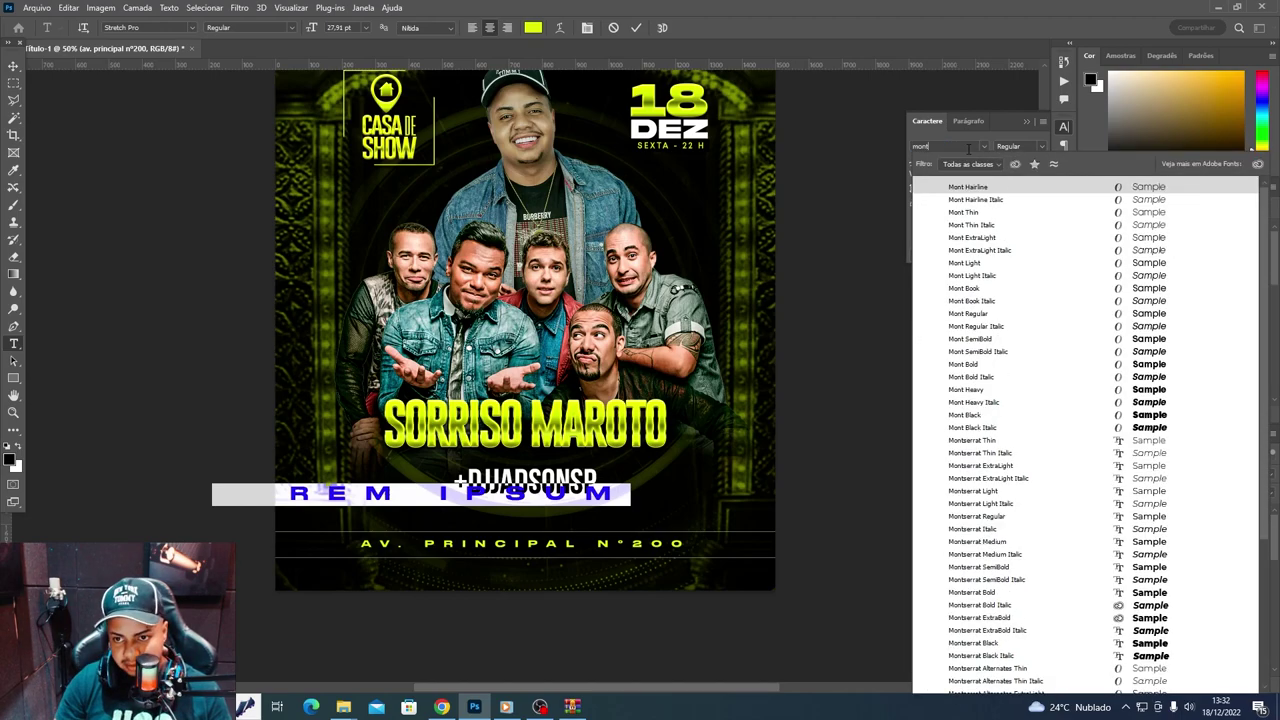
left_click(994, 370)
left_click(1041, 175)
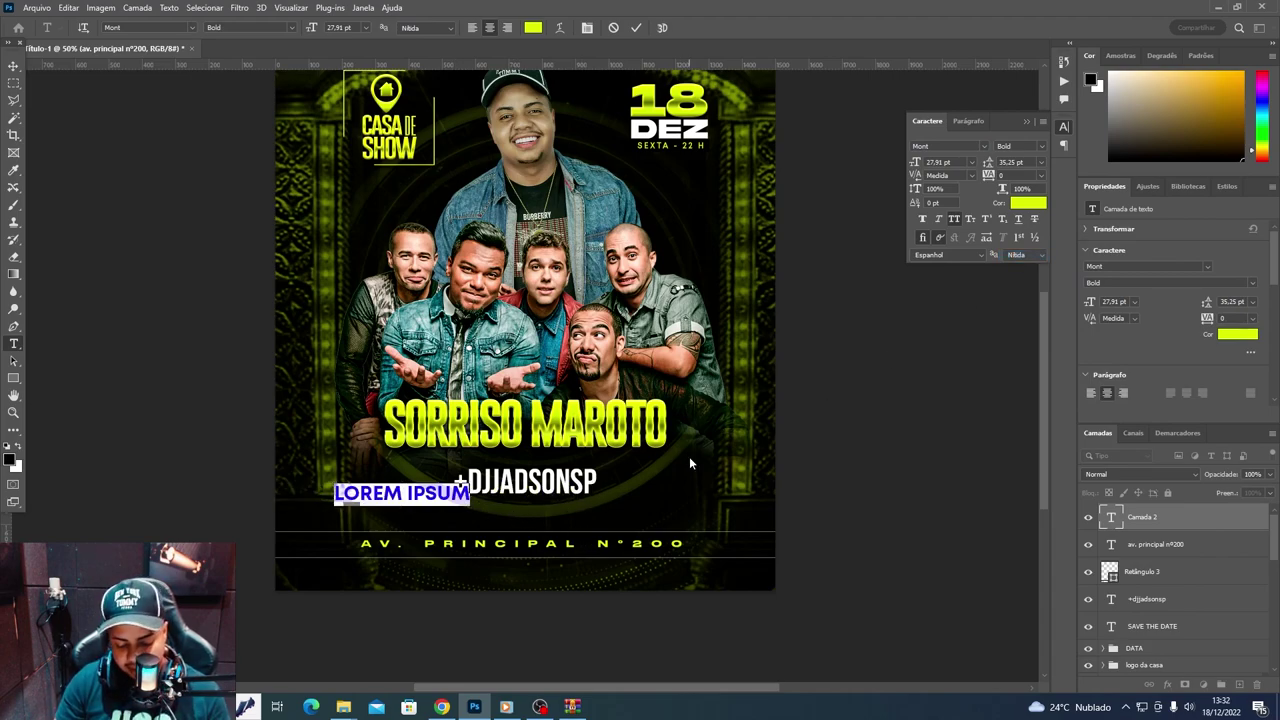
type("INFOR")
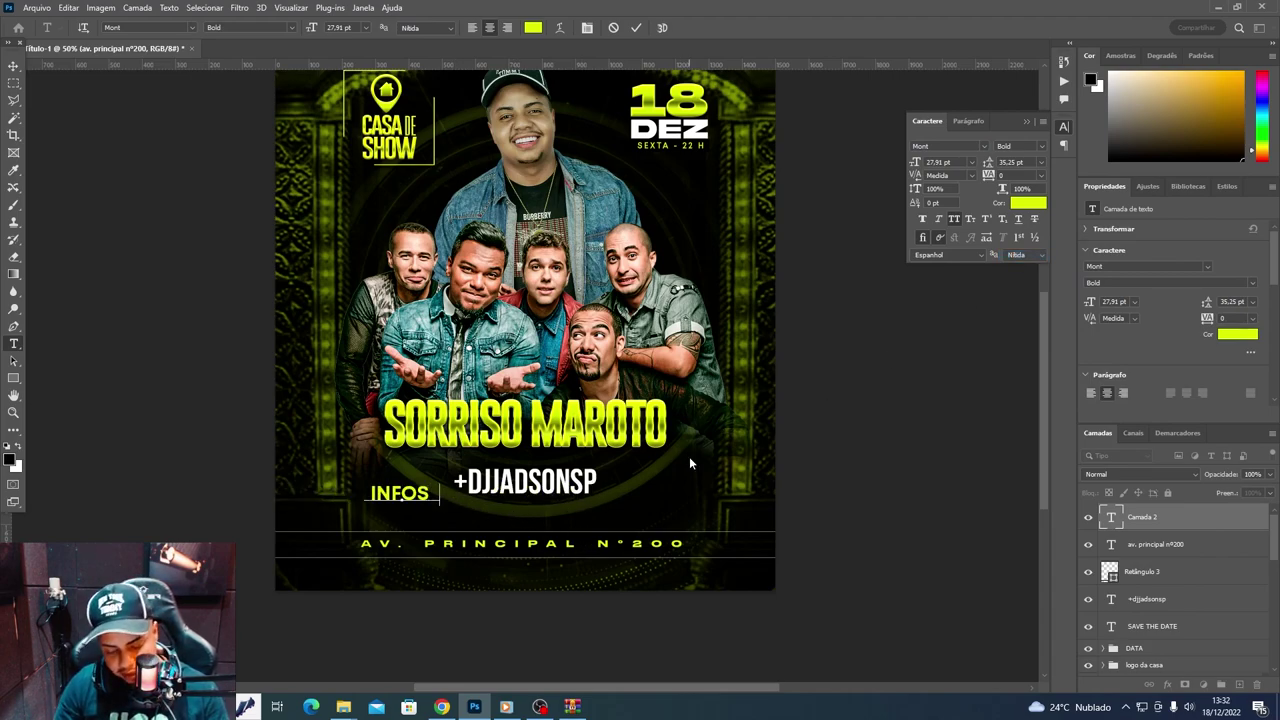
type(" & RESERVAS")
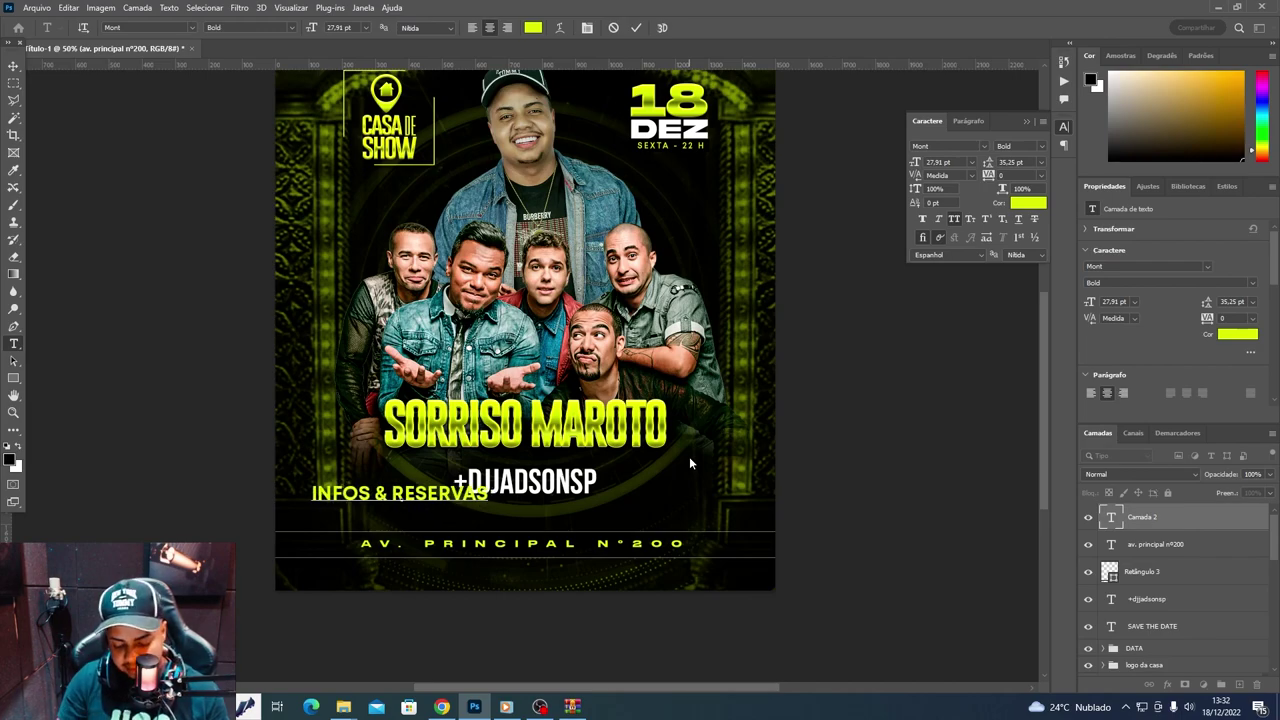
type(" (XX)XX")
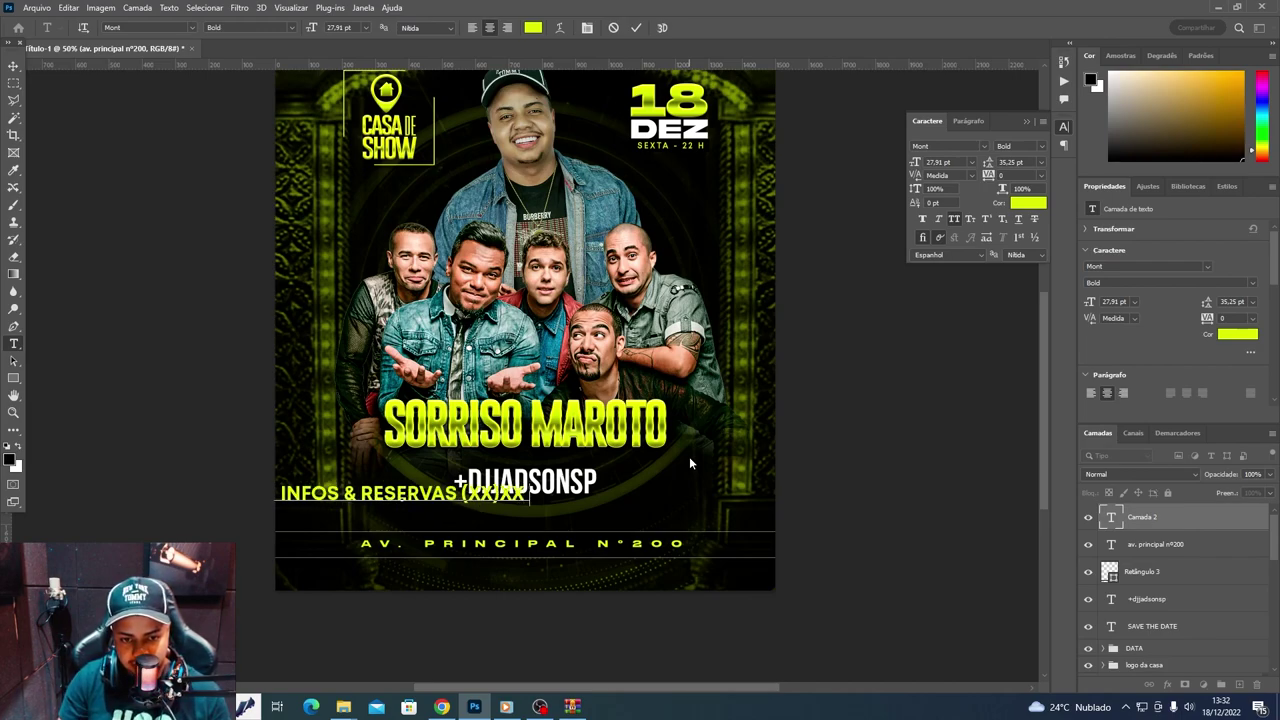
type("XX-XXXX")
- Recolour the reservations line to white (ffffff) and move it to the bottom centre
key("ctrl+a")
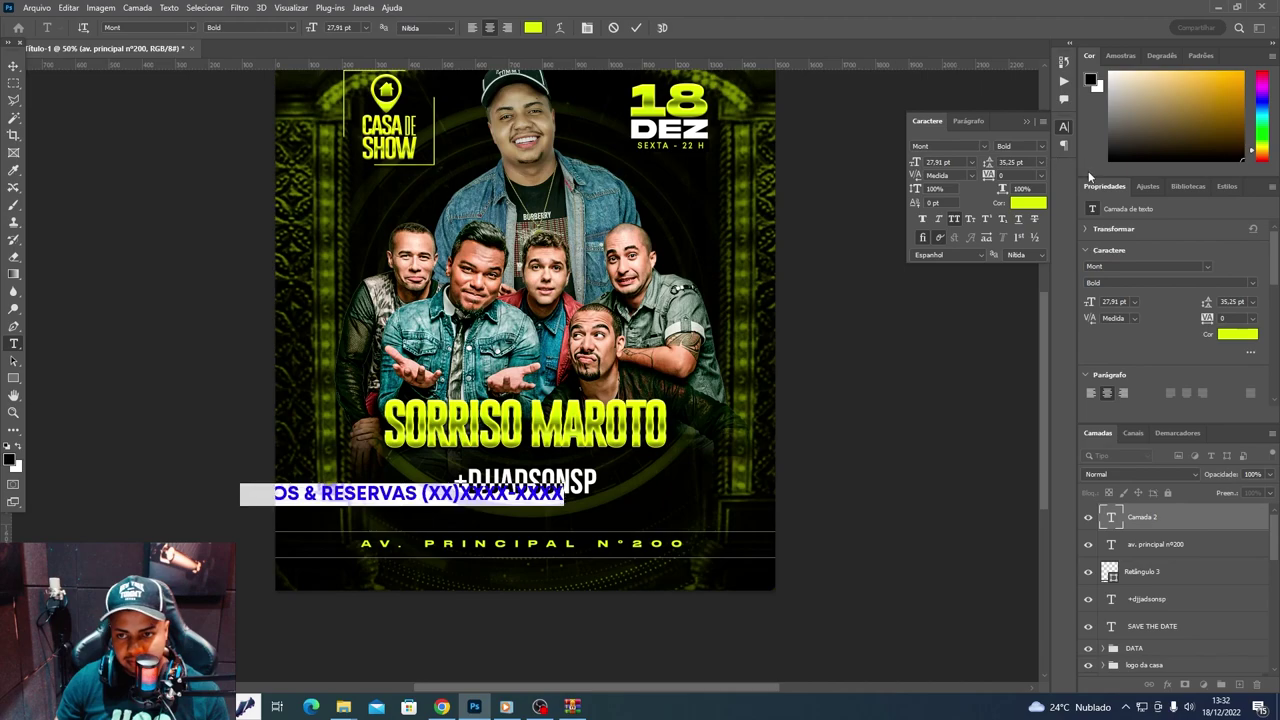
left_click(1028, 202)
type("ffffff")
key("Return")
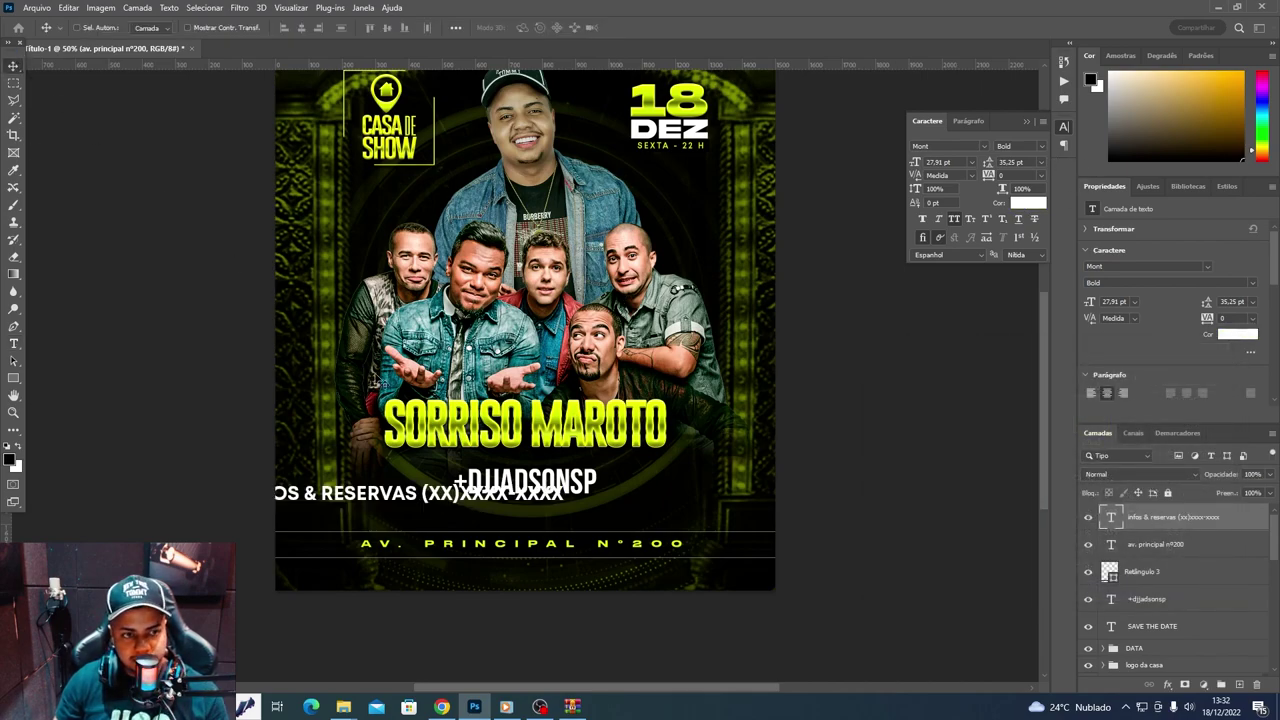
left_click_drag(320, 447, 458, 521)
- Make 'INFOS & RESERVAS' Light weight and shrink the line, keeping it centred
key("t")
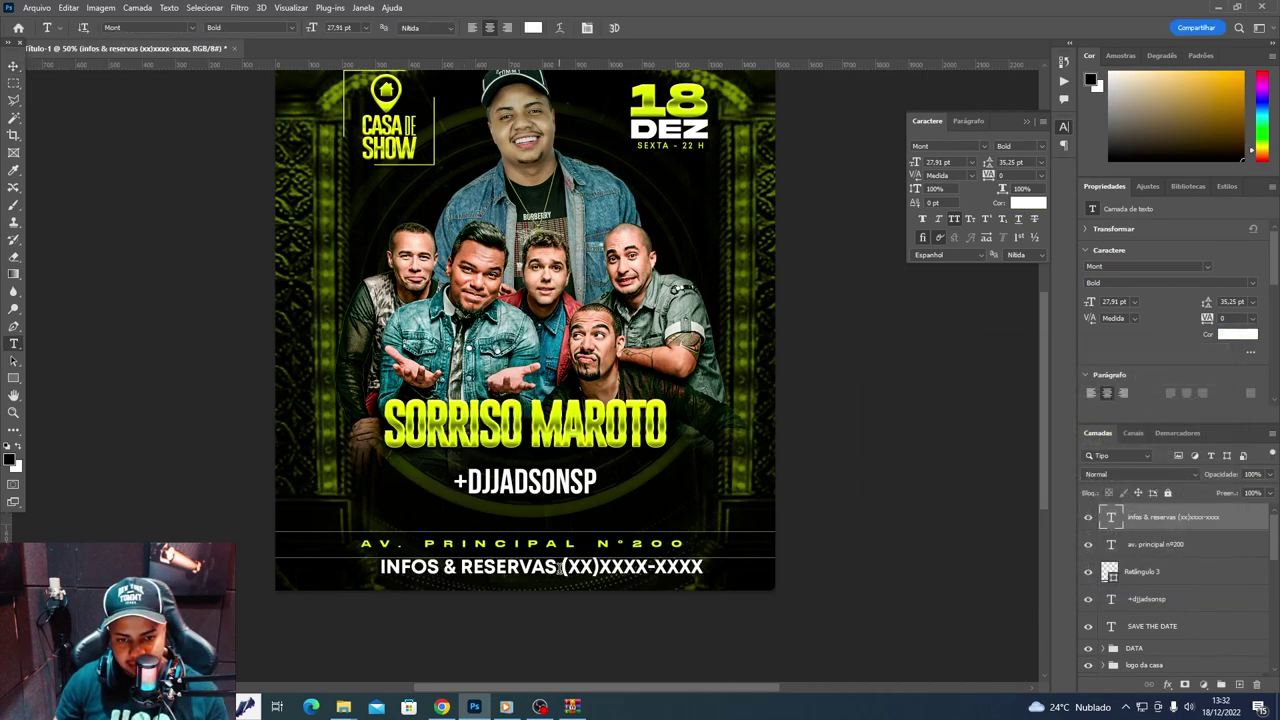
left_click_drag(558, 567, 380, 567)
left_click(1040, 146)
left_click(1015, 221)
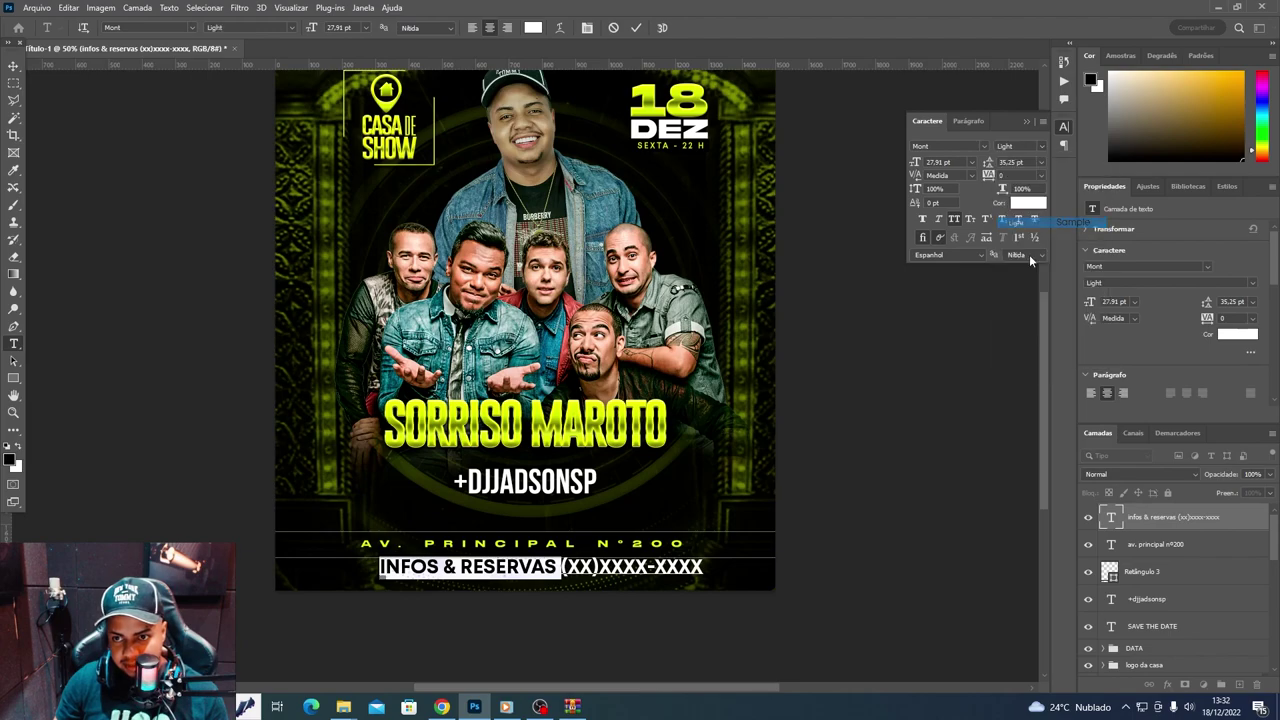
left_click(701, 568)
key("ctrl+t")
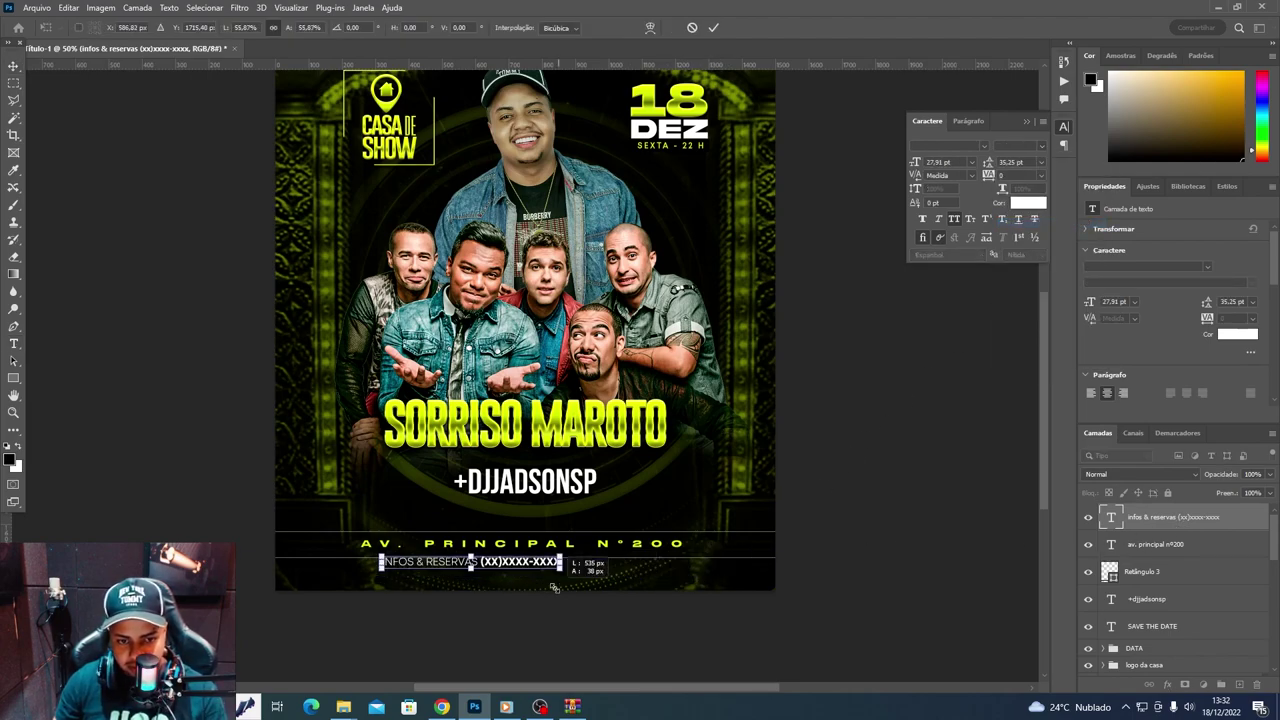
left_click_drag(698, 585, 583, 597)
key("Return")
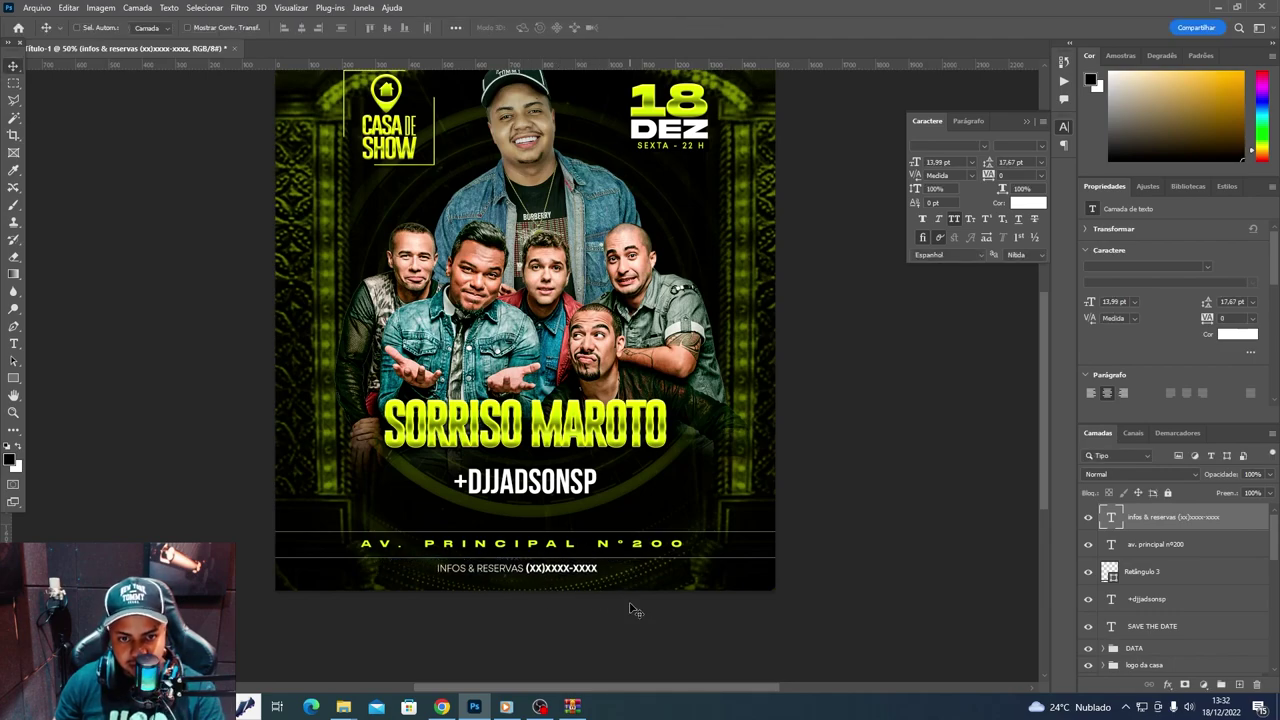
- Drag the location-pin image from the EVENTO PRO folder onto the flyer
key("super")
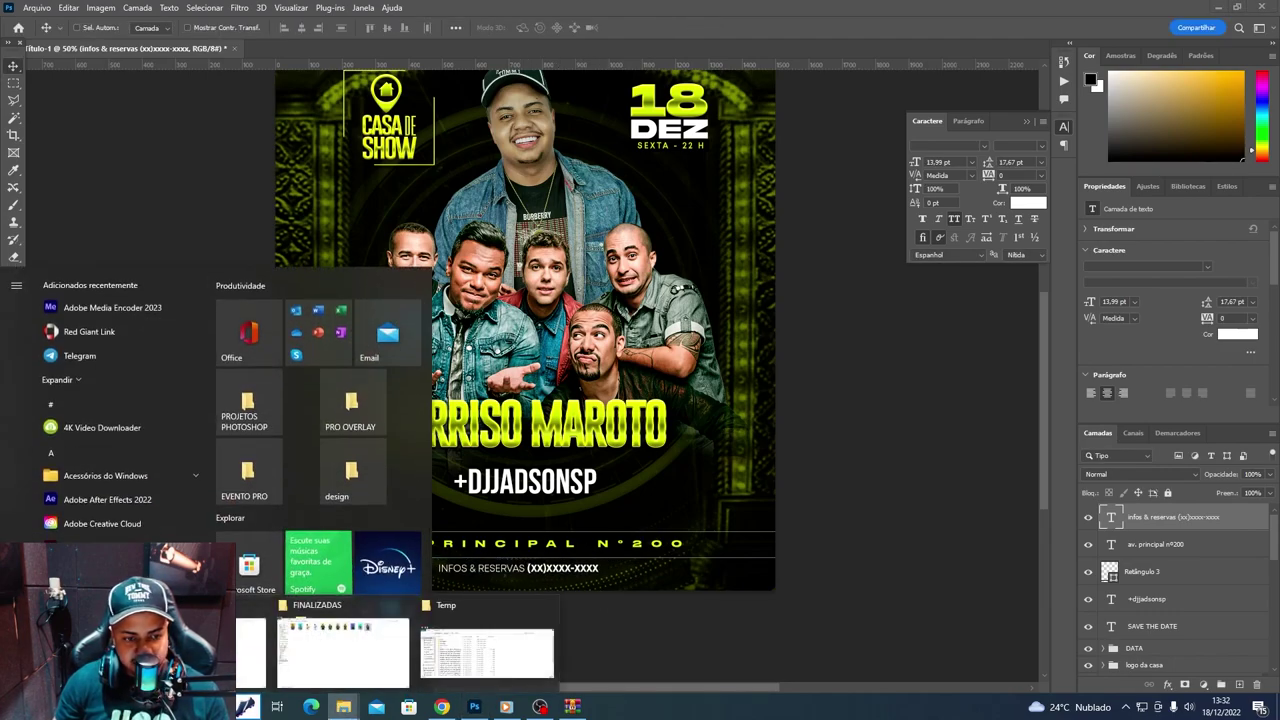
left_click(245, 475)
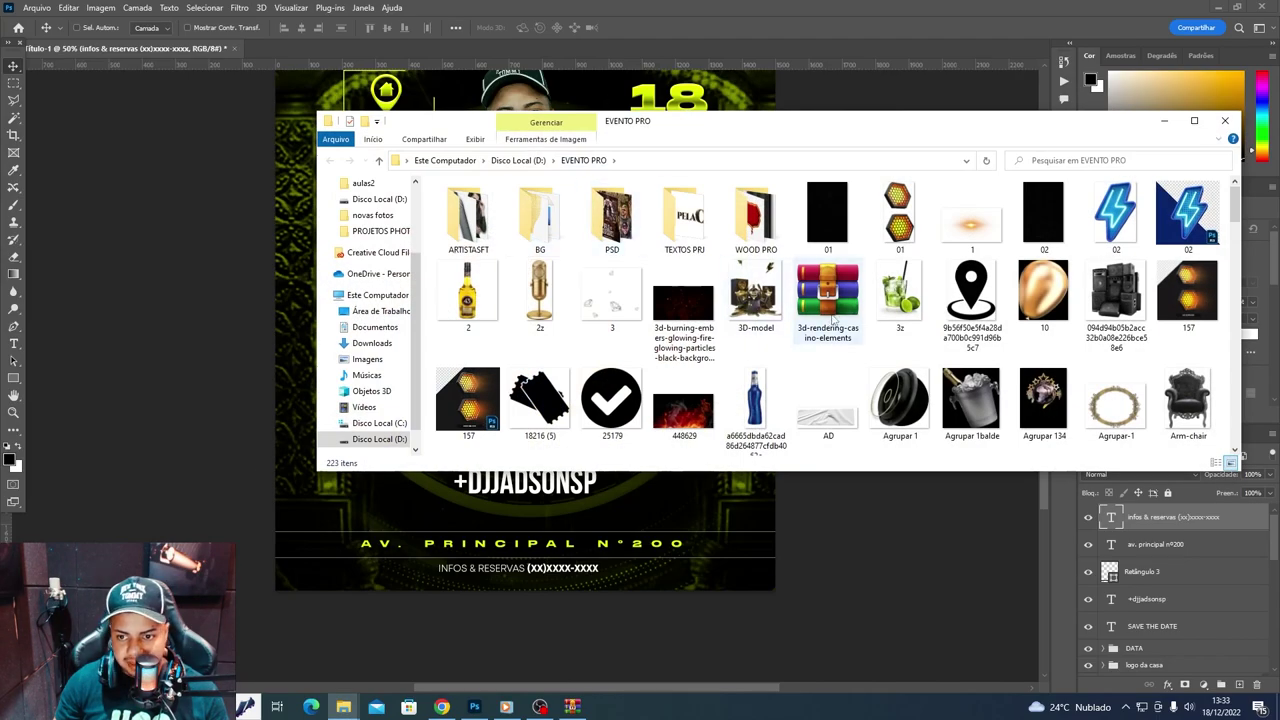
left_click(975, 300)
left_click_drag(970, 295, 345, 322)
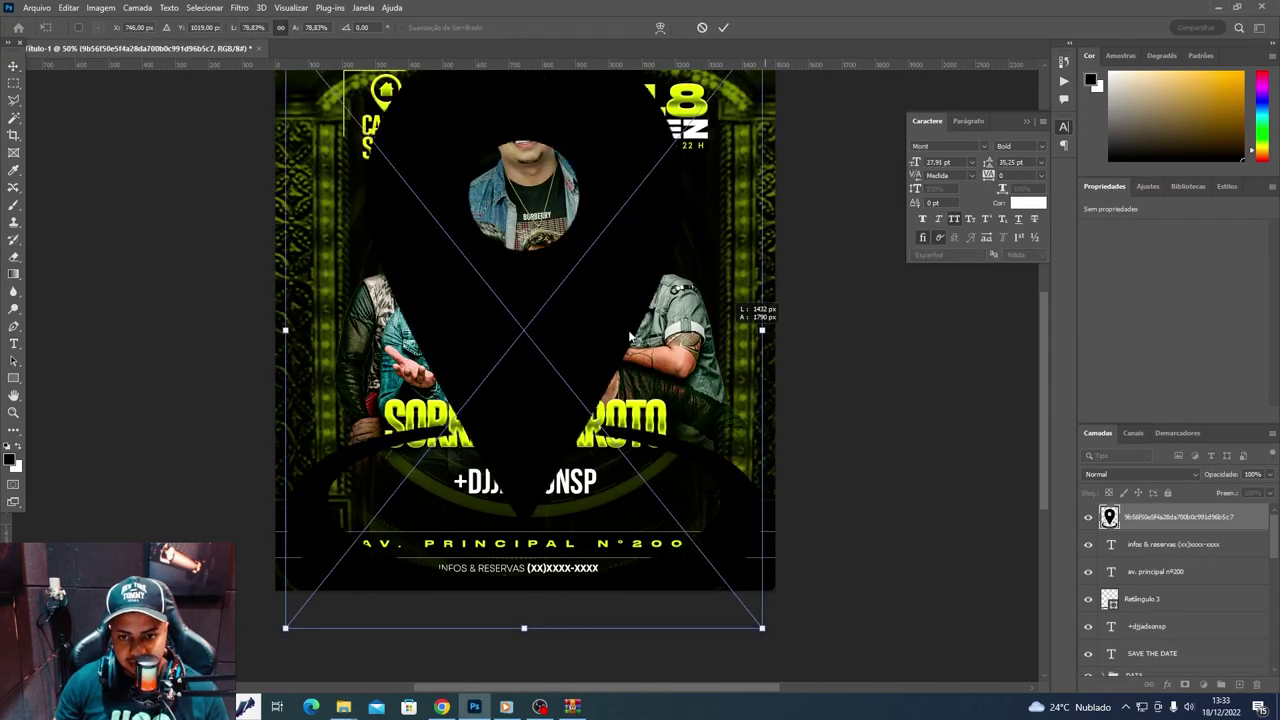
- Give the pin the yellow saved style, shrink it, and nudge it just left of the address
key("Return")
left_click(1227, 186)
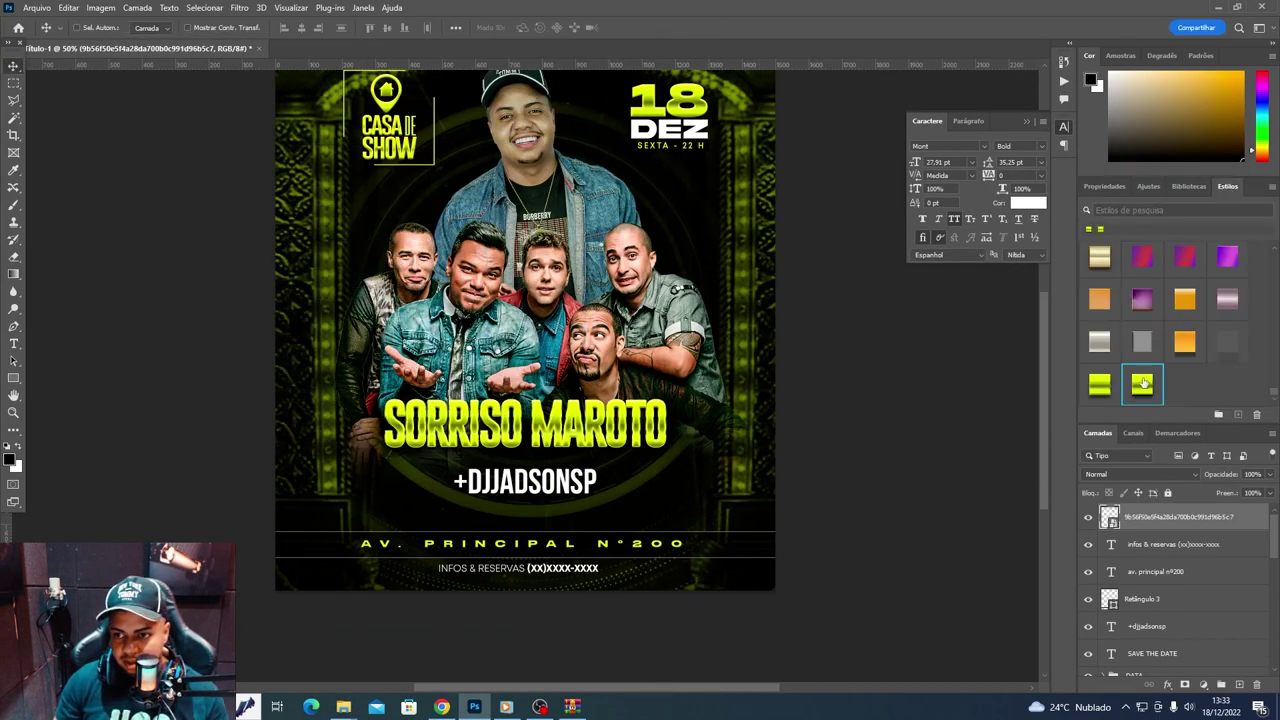
left_click(1142, 384)
left_click_drag(333, 388, 388, 598)
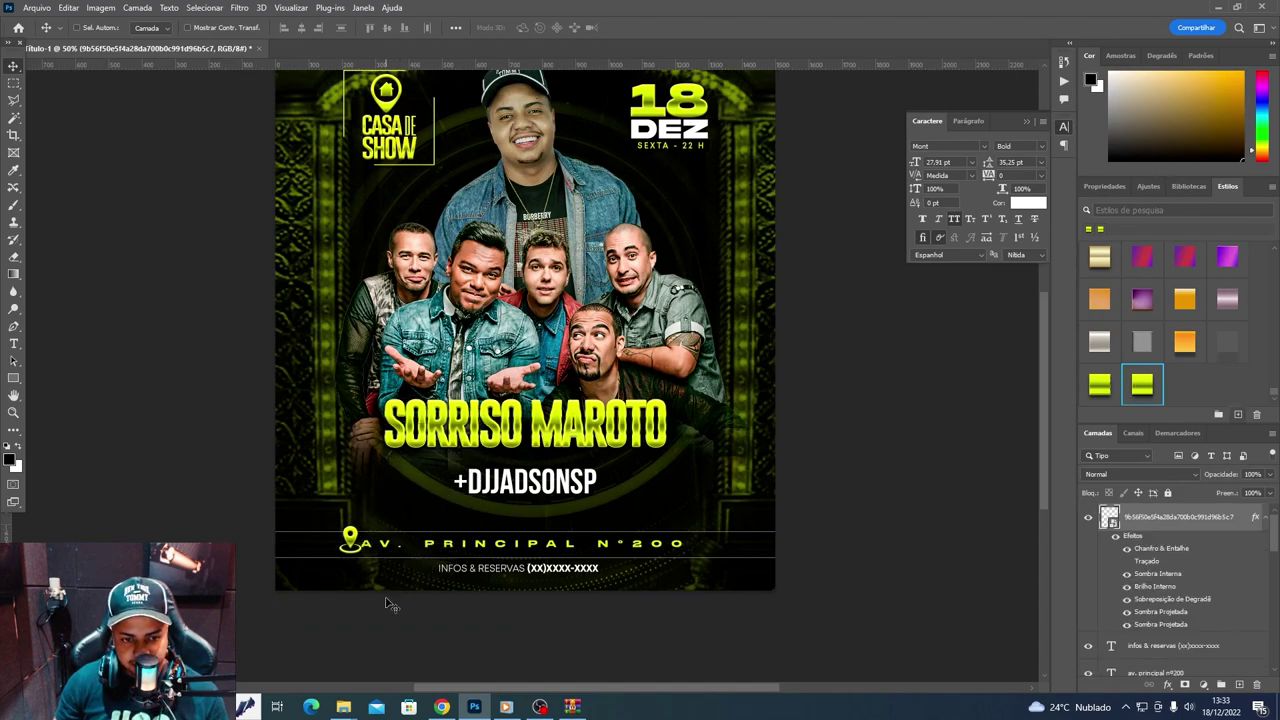
key("ctrl+t")
key("Return")
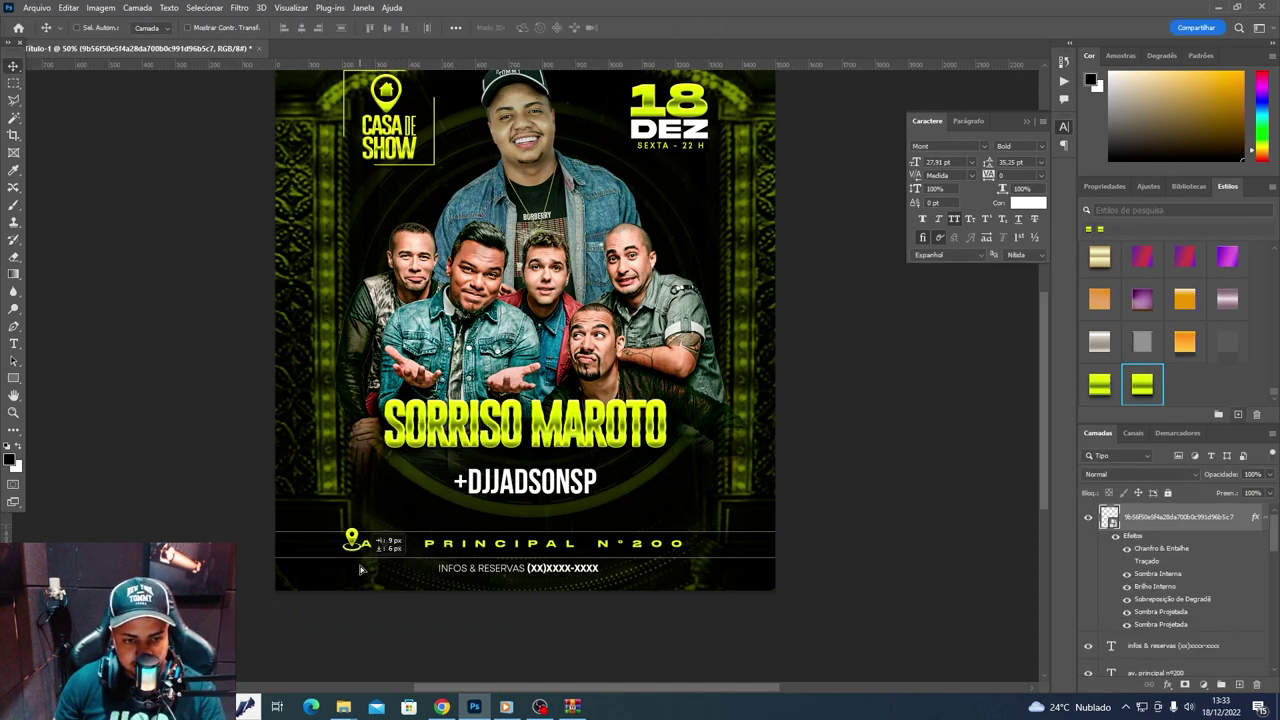
key("Up")
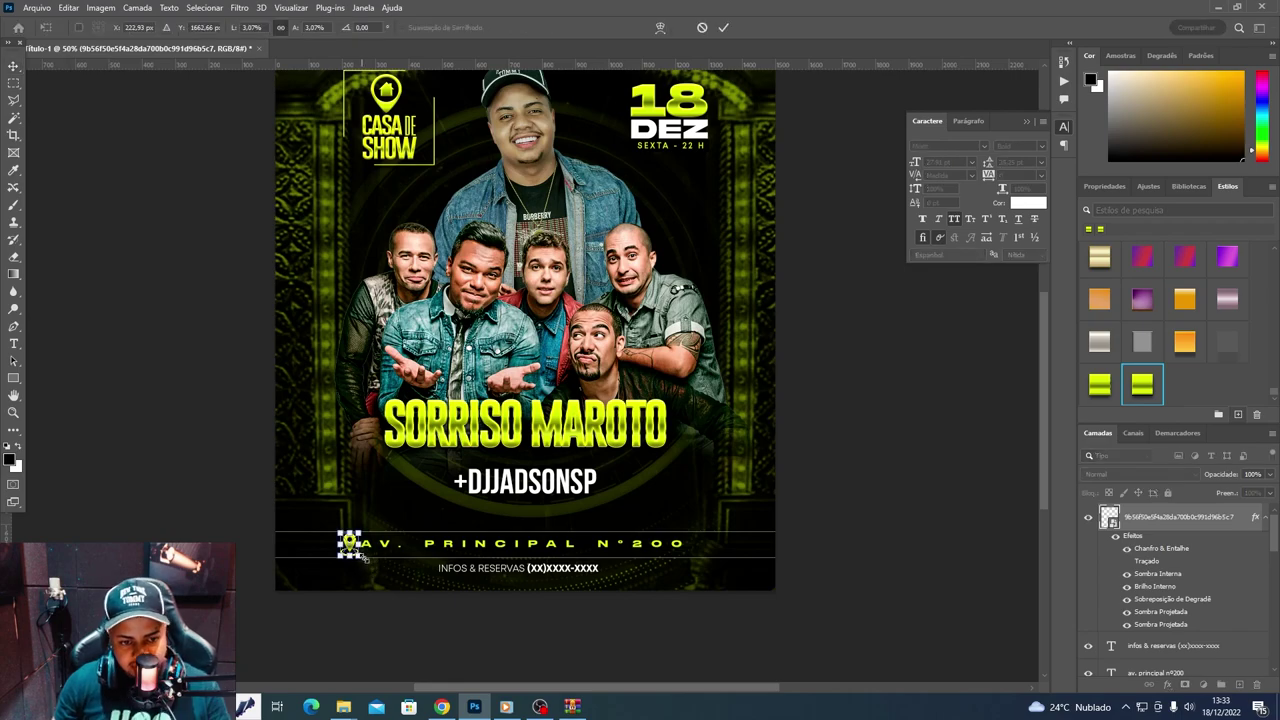
key("Up")
key("Up")
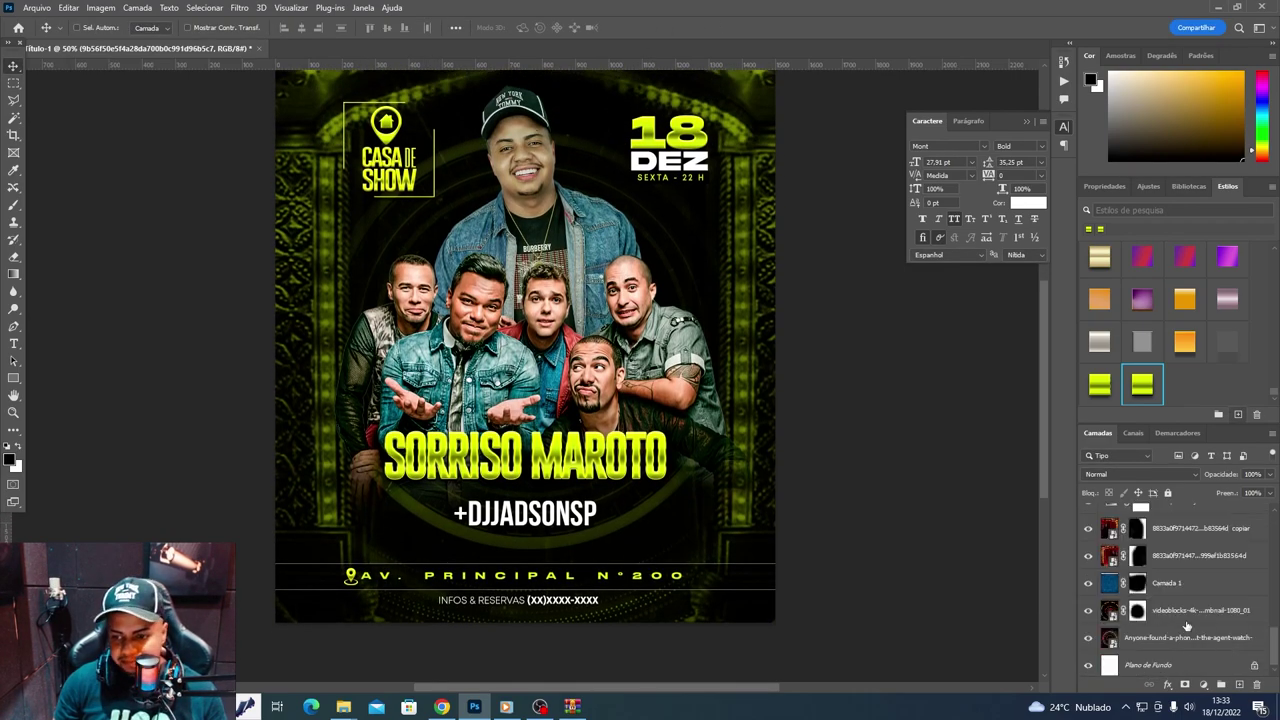
- Group the background image and adjustment layers into a group named bg
scroll(1180, 590, "down", 5)
left_click(1190, 555)
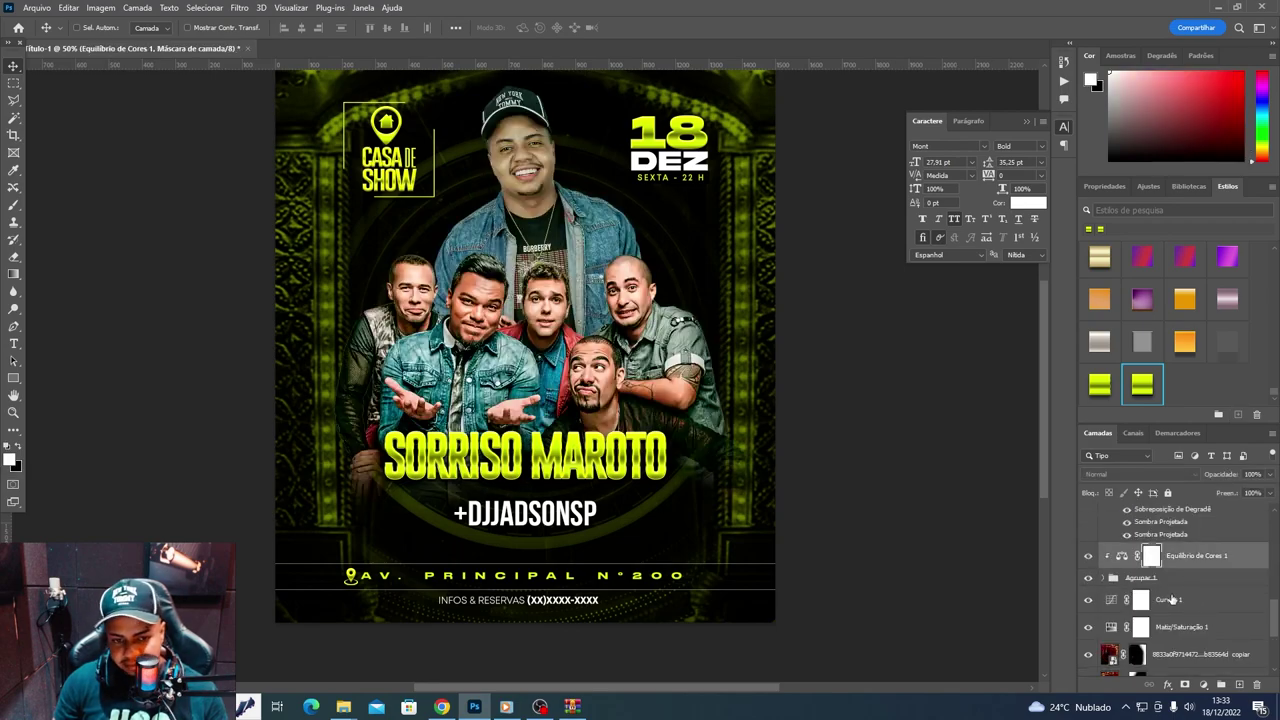
left_click(1165, 599)
scroll(1127, 590, "up", 5)
scroll(1120, 590, "down", 3)
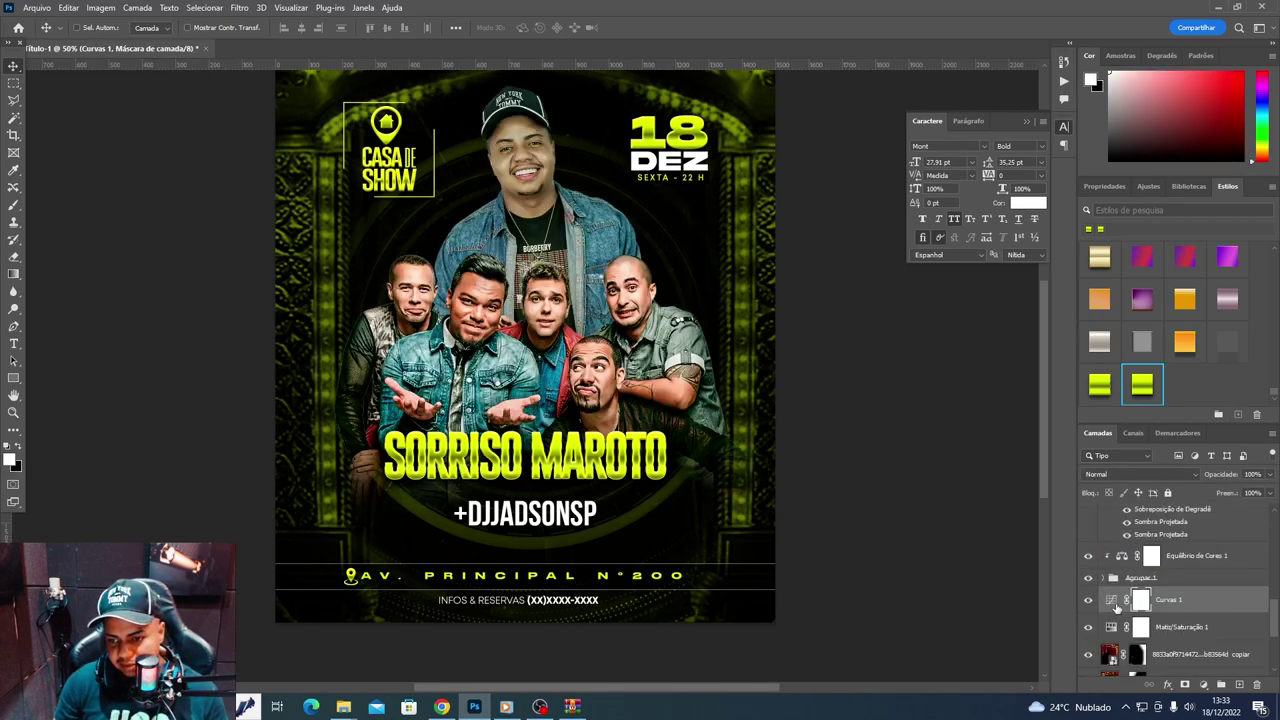
left_click(1089, 578)
left_click(1089, 578)
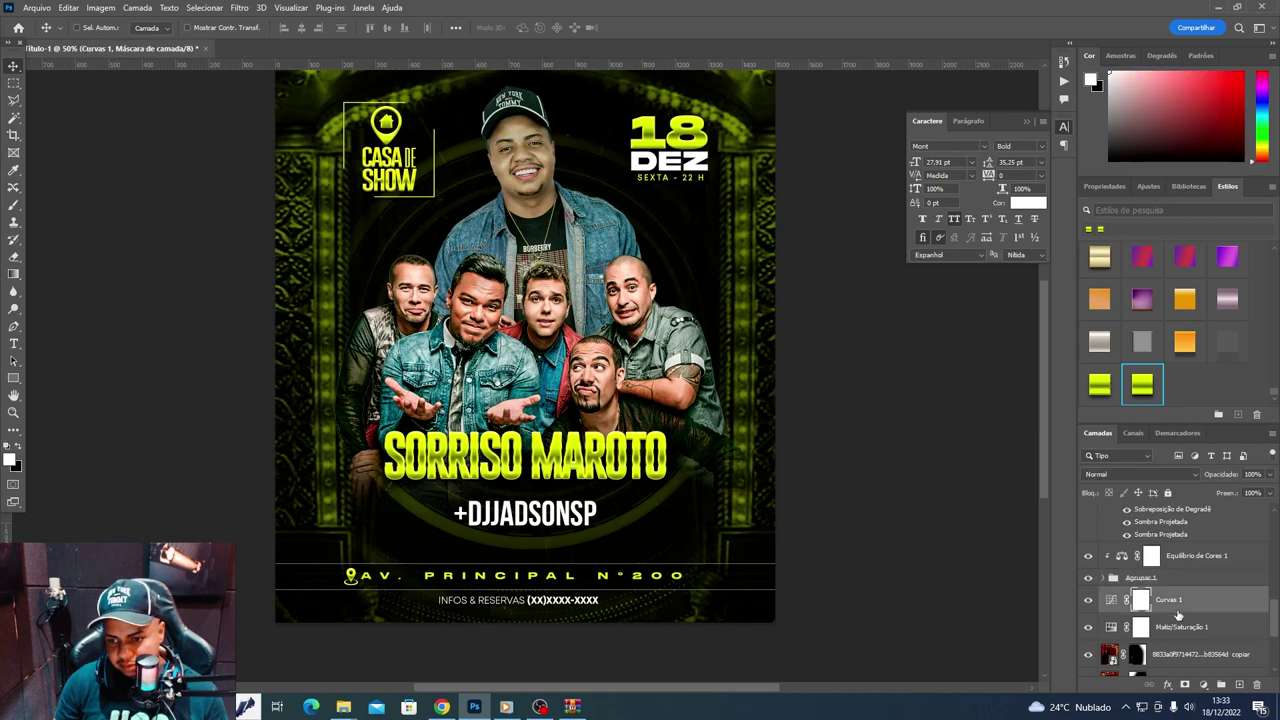
scroll(1174, 640, "down", 5)
left_click(1173, 647, "shift")
key("ctrl+g")
left_click(1089, 640)
left_click(1089, 640)
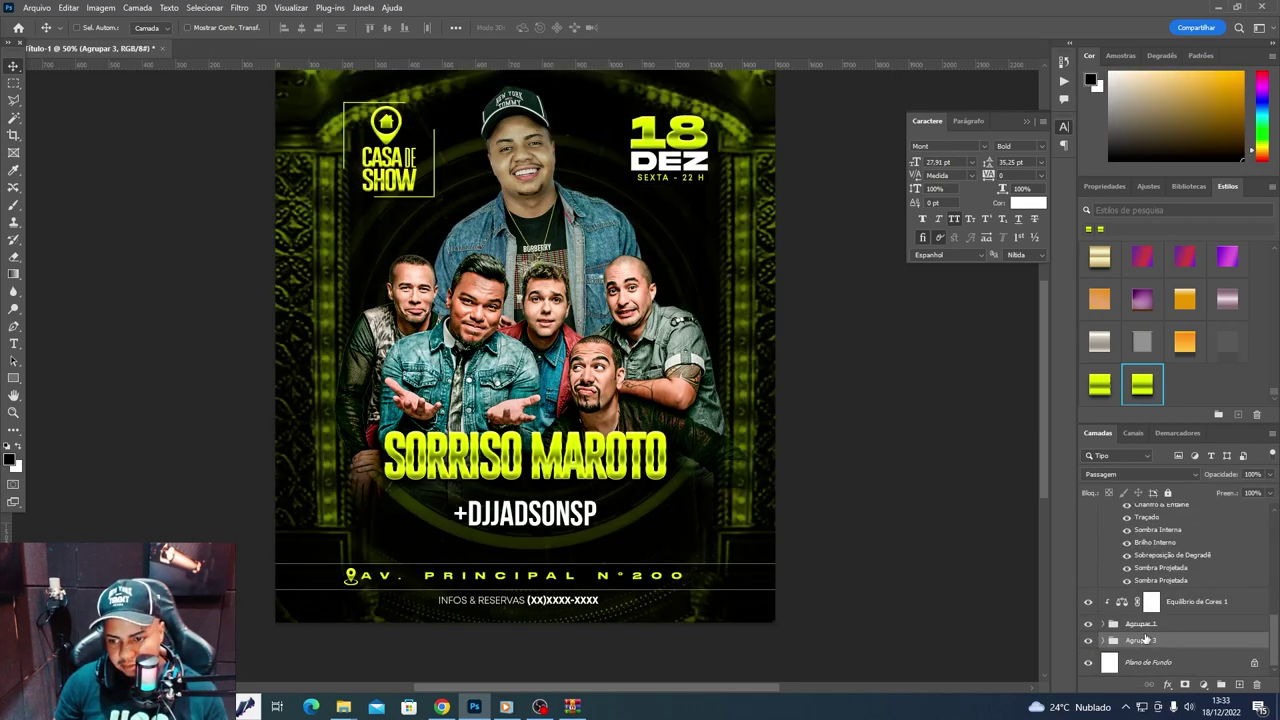
- Add an empty layer above bg and set a yellow-green foreground colour for the brush
key("Return")
left_click(1239, 684)
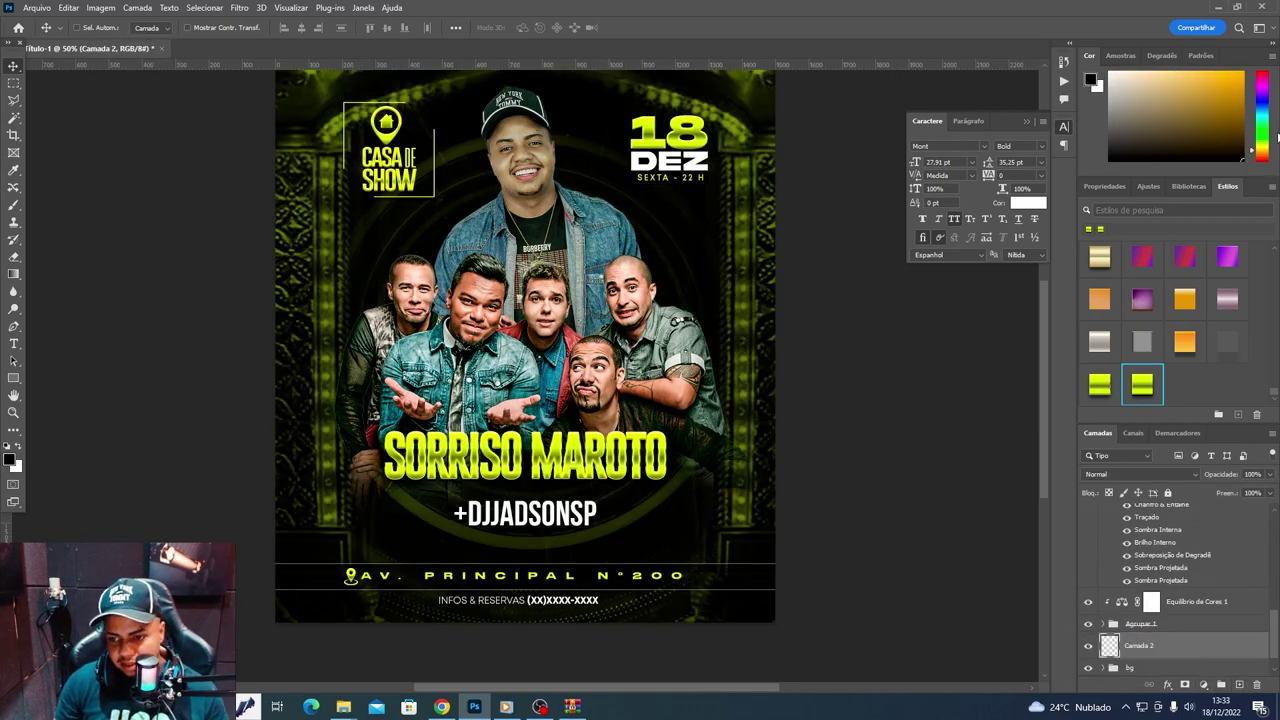
mouse_move(1262, 160)
left_mouse_down()
mouse_move(1265, 133)
mouse_move(1265, 152)
left_mouse_up()
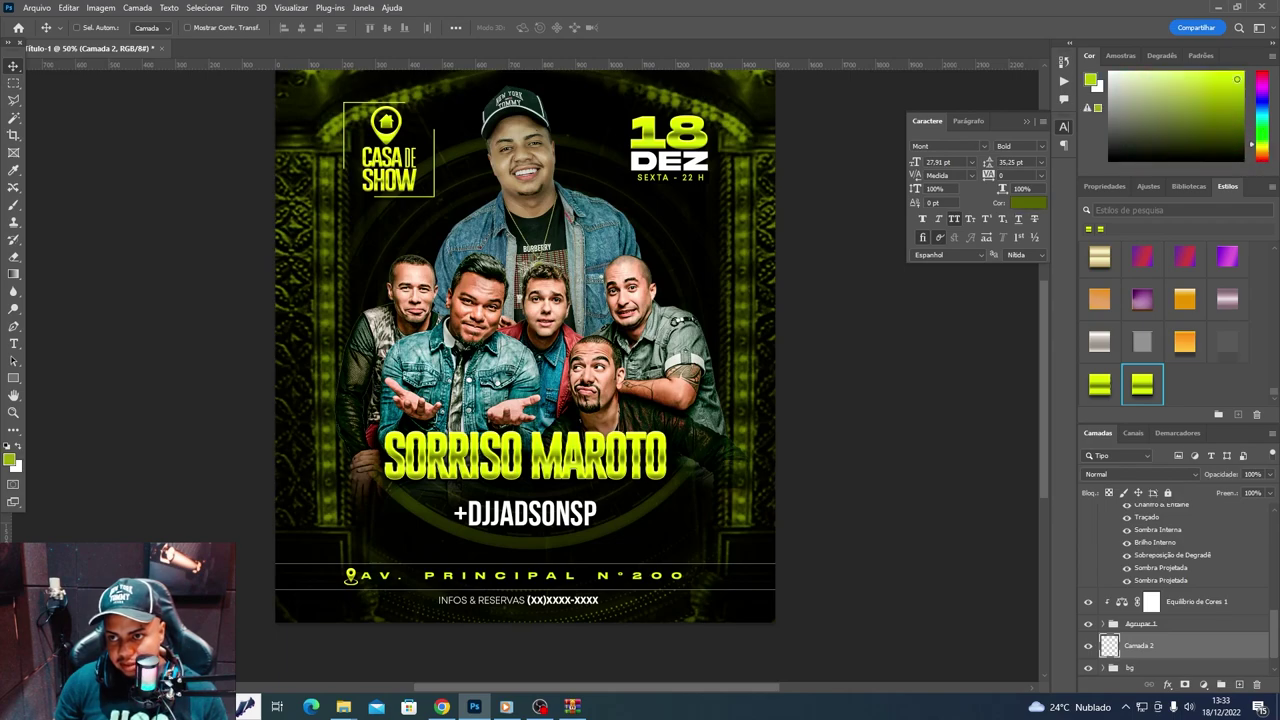
key("b")
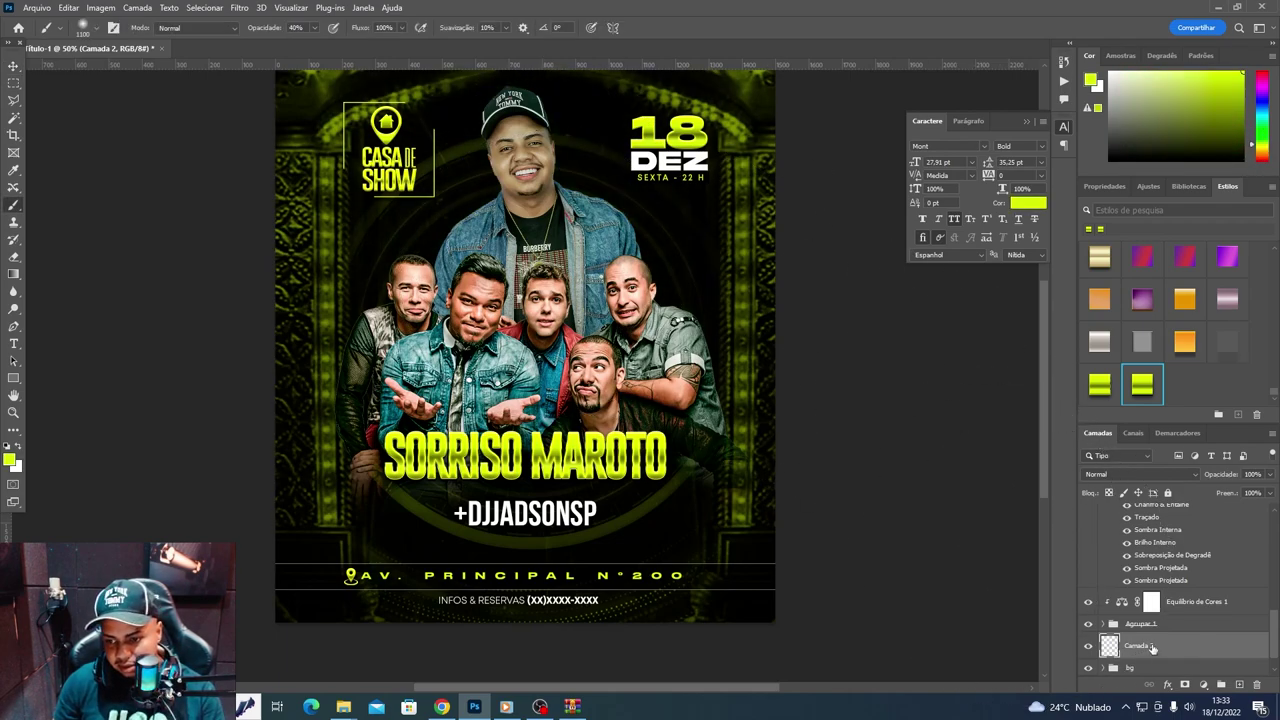
scroll(1140, 615, "up", 5)
scroll(1170, 620, "down", 5)
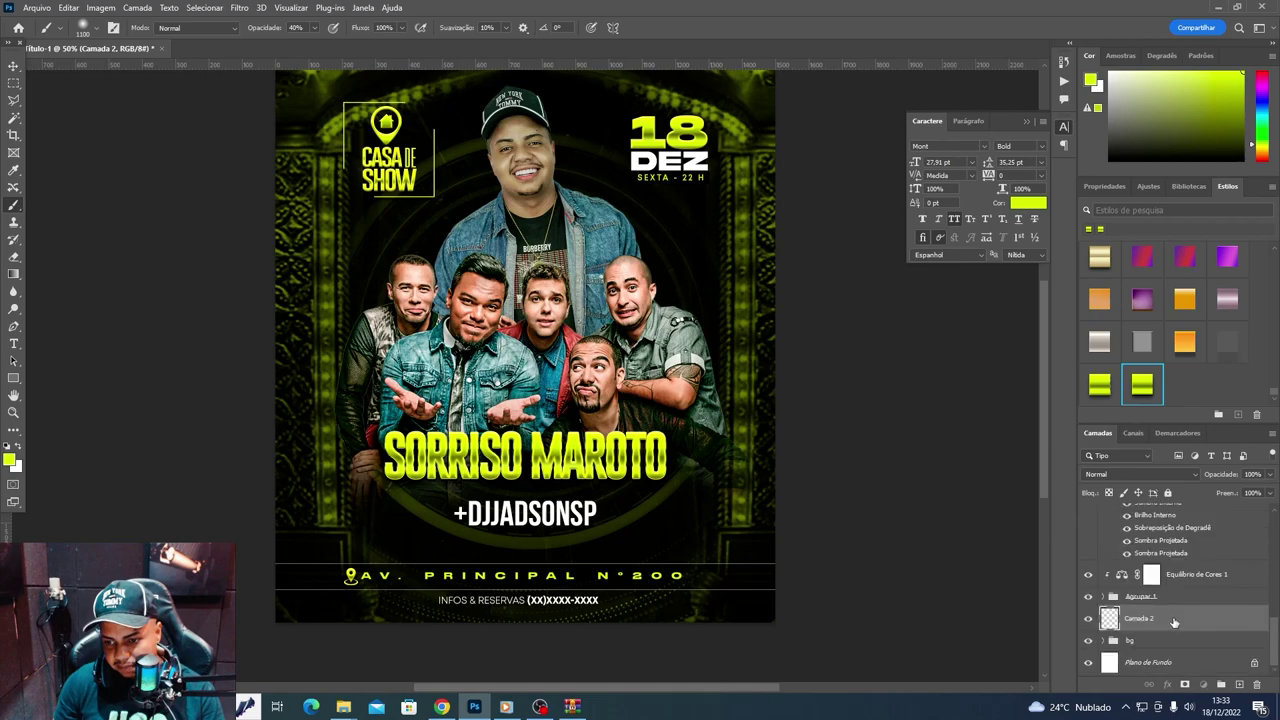
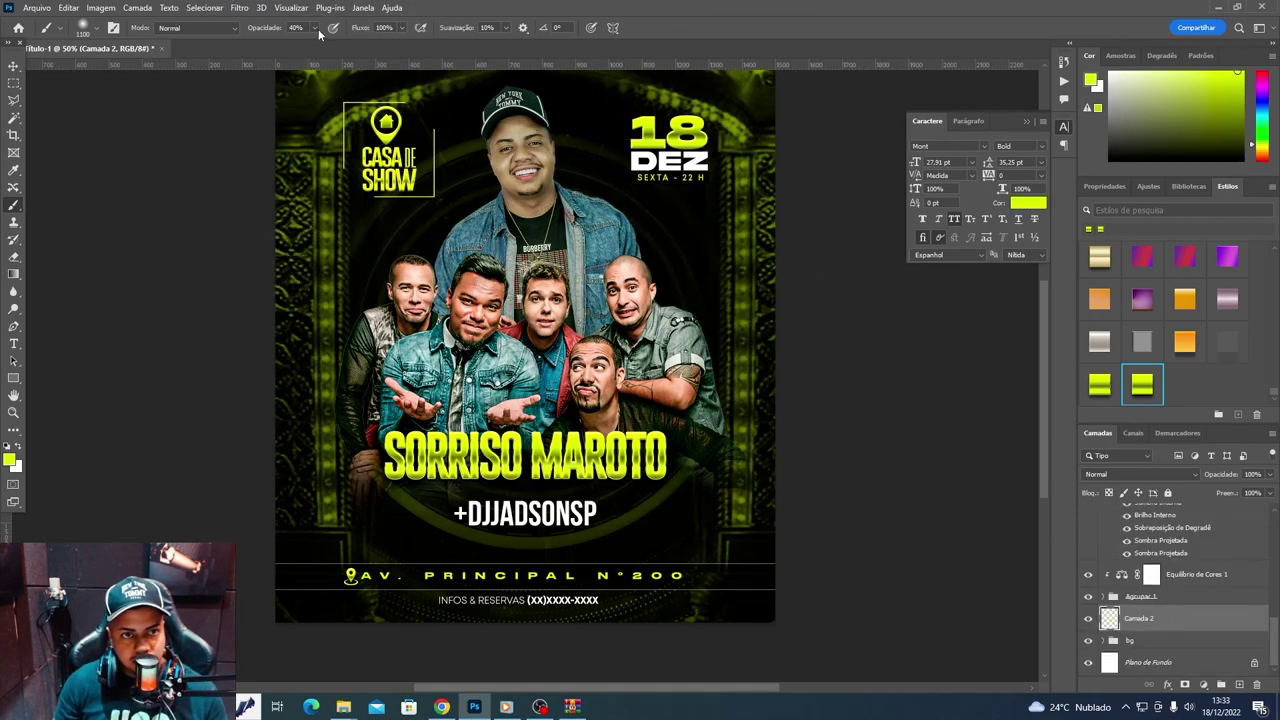
- Paint a soft green glow around the singers on Camada 2 at 100% brush opacity
left_click_drag(321, 45, 358, 45)
left_click_drag(543, 186, 560, 200)
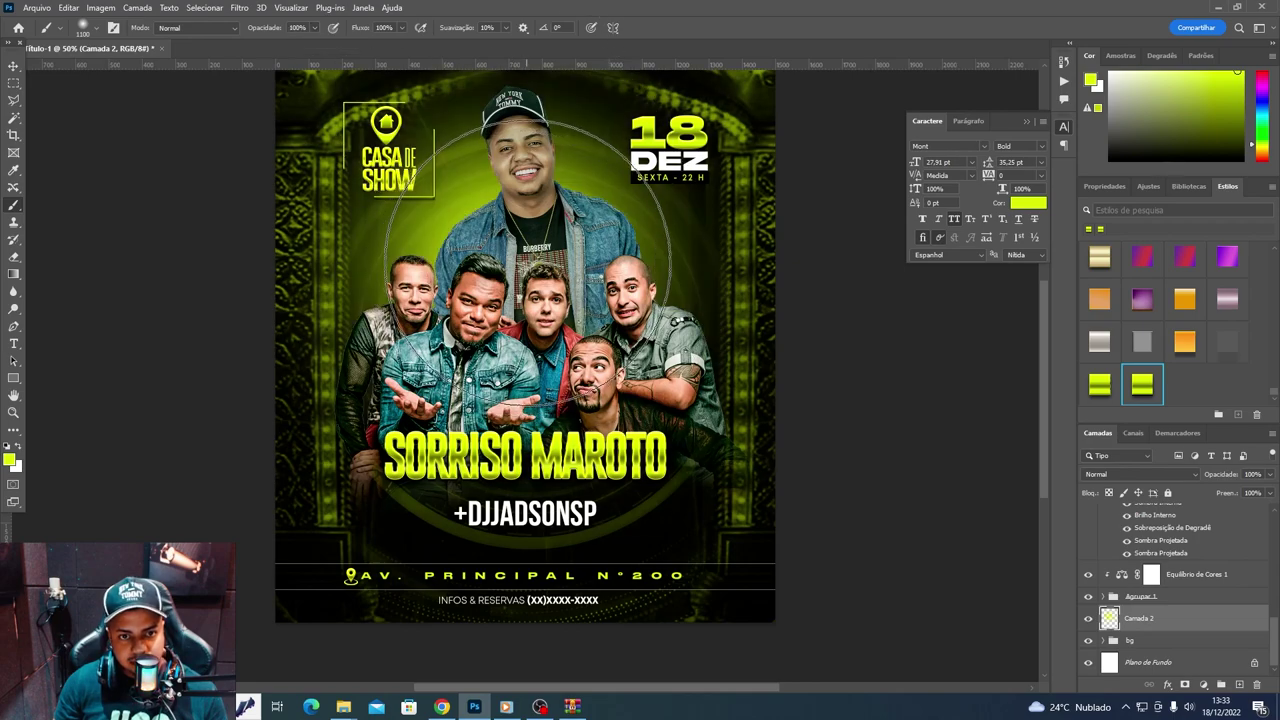
key("ctrl+z")
left_click(531, 210)
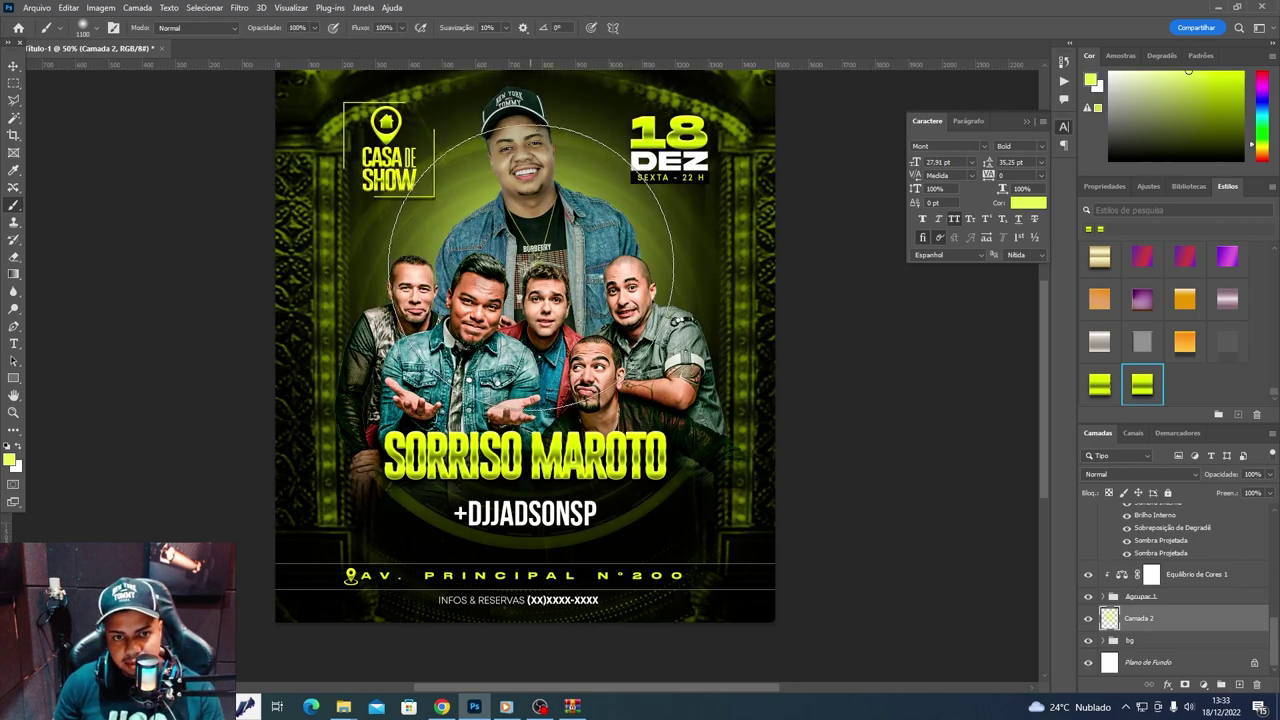
left_click(521, 267)
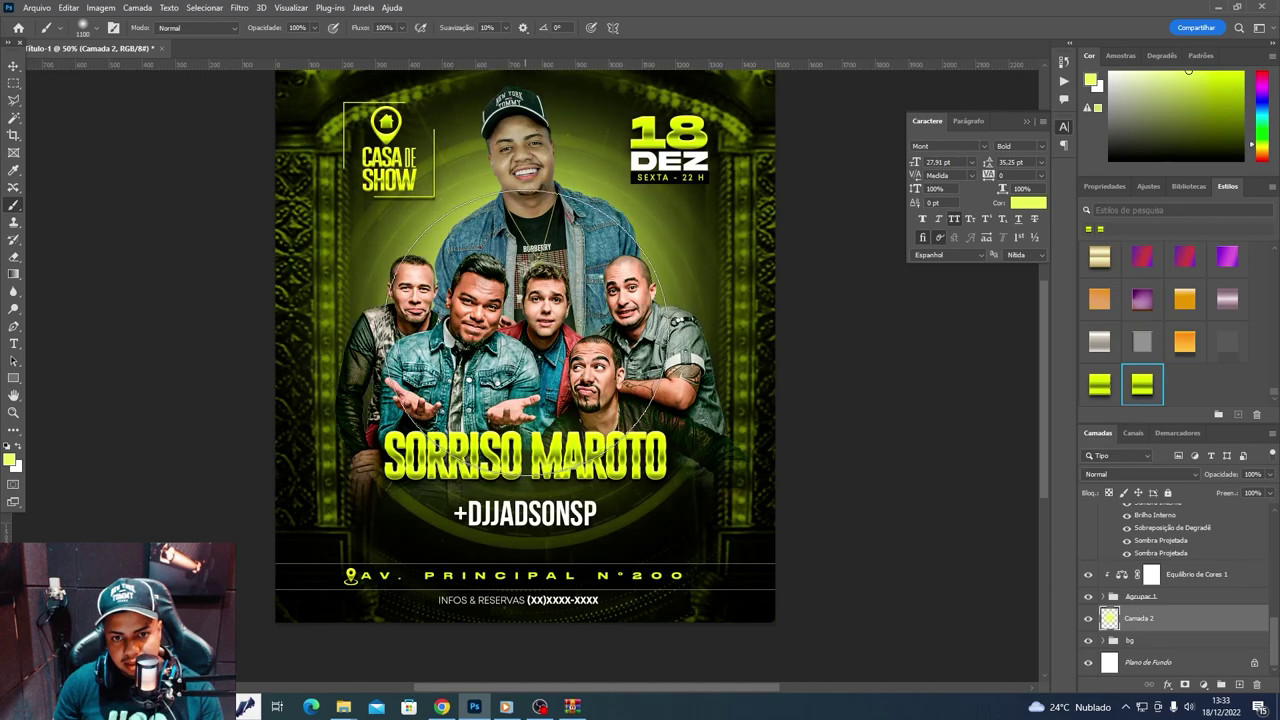
- Set Camada 2's blend mode to Subexposição Linear (Adicionar)
key("v")
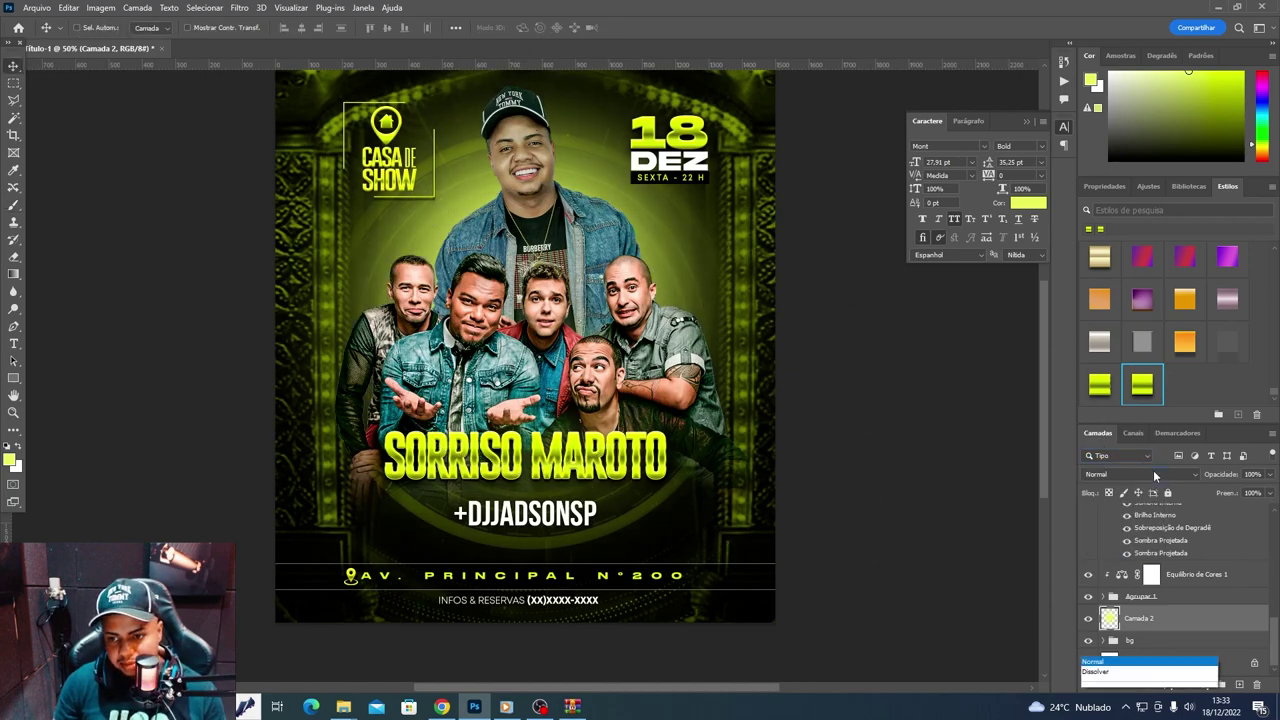
left_click(1140, 474)
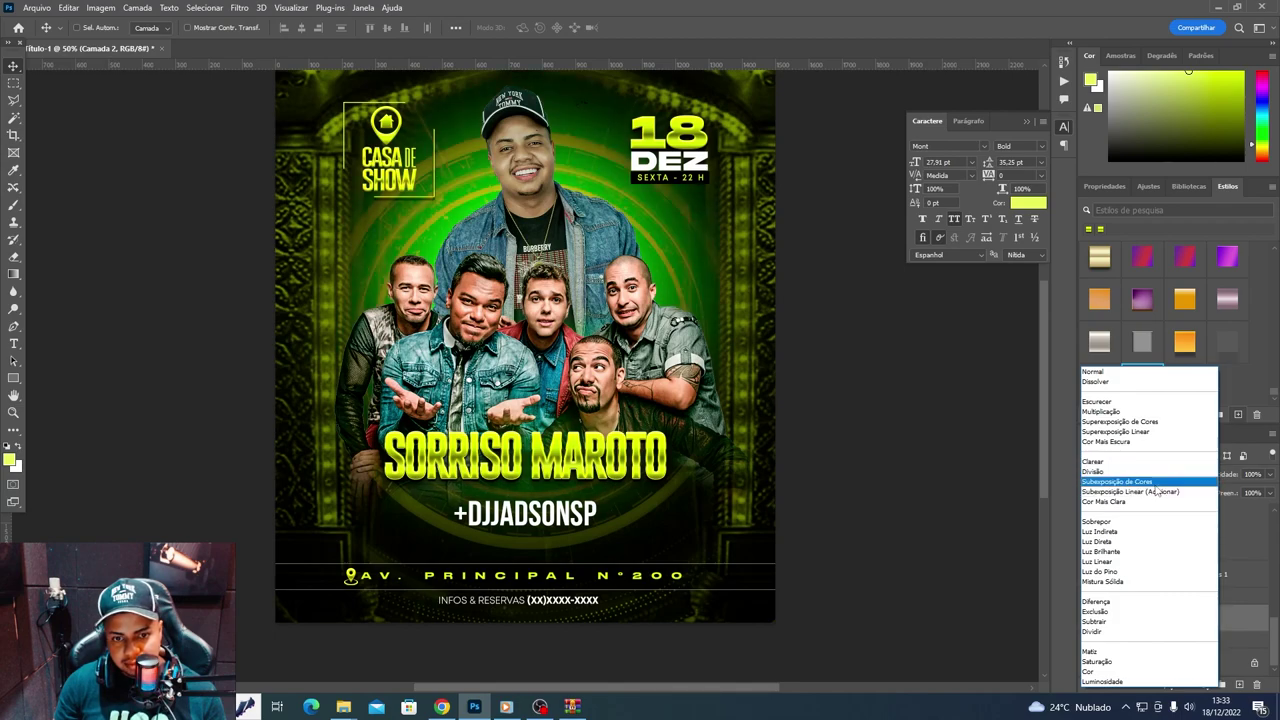
left_click(1157, 491)
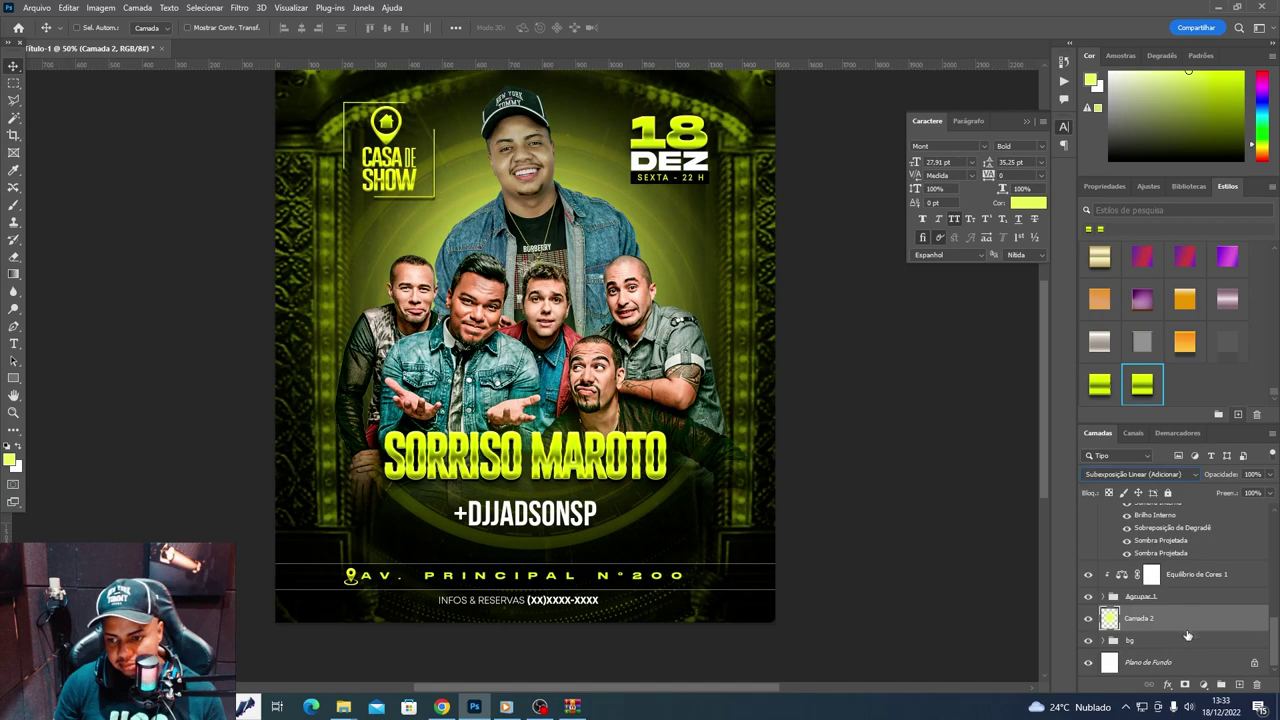
- Load a pale yellow colour on a 500 px brush for the top singer's light
key("m")
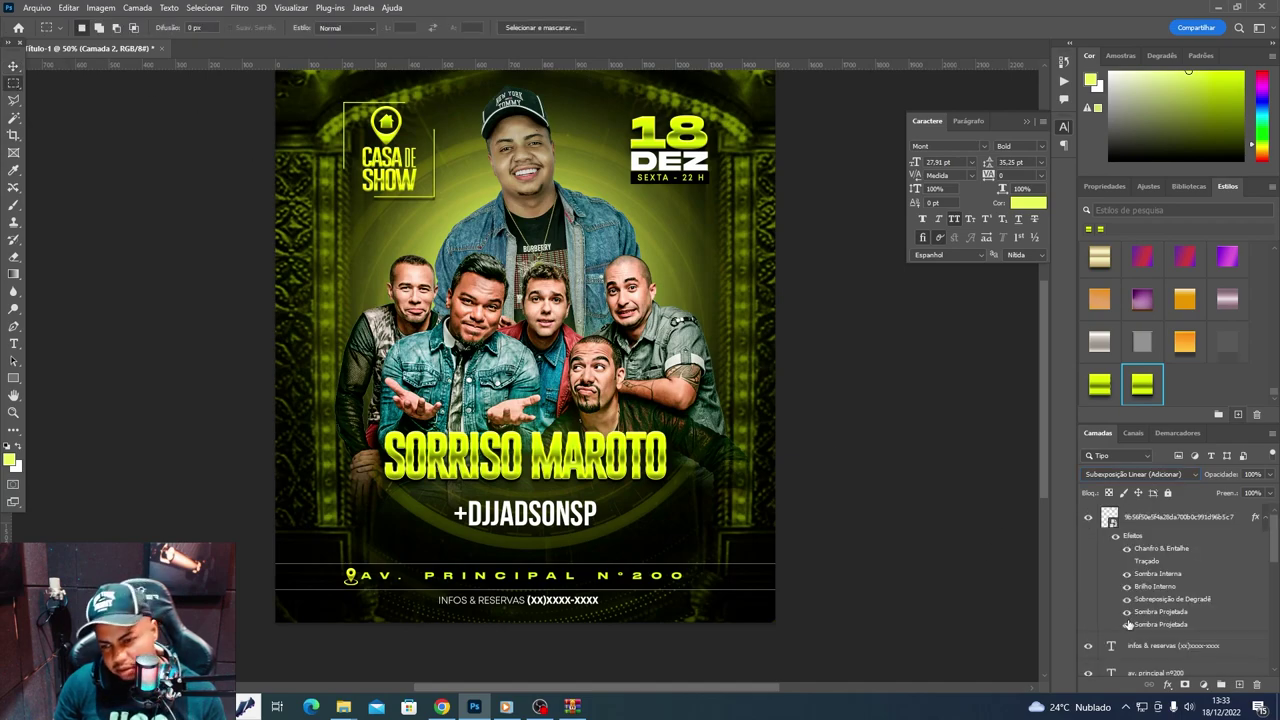
left_click(1143, 72)
key("b")
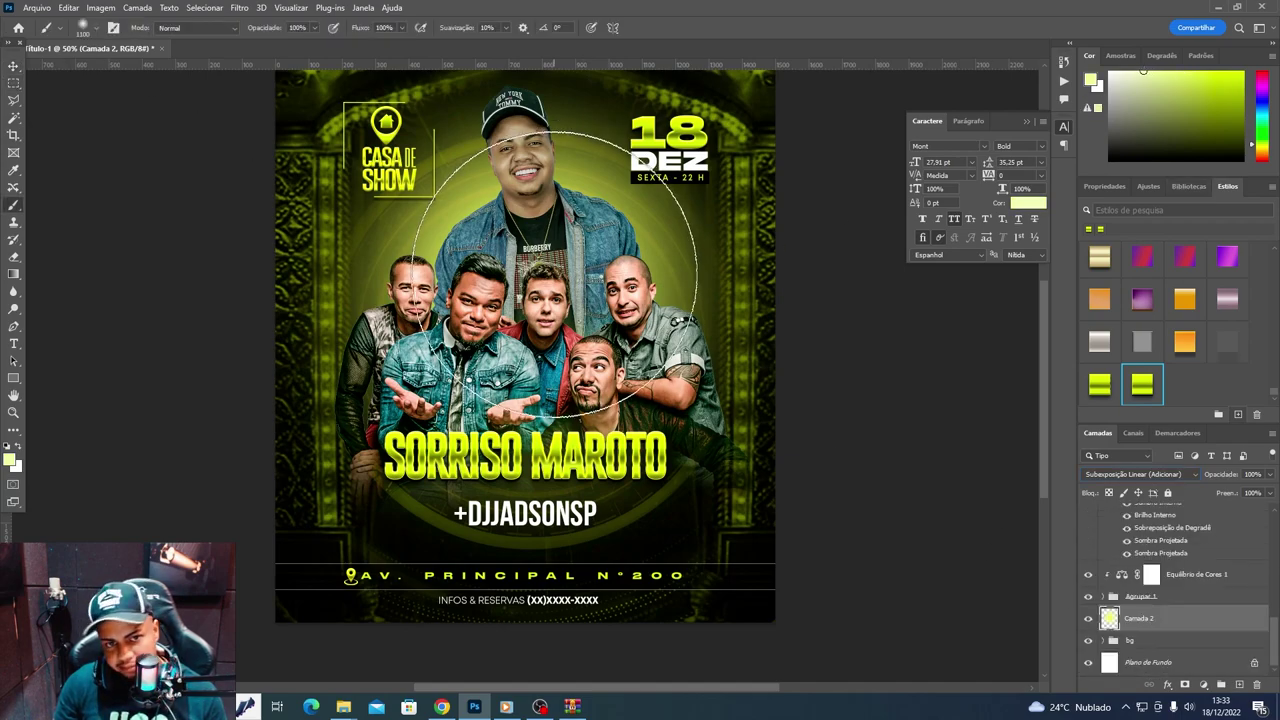
key("bracketleft")
key("bracketleft")
key("bracketleft")
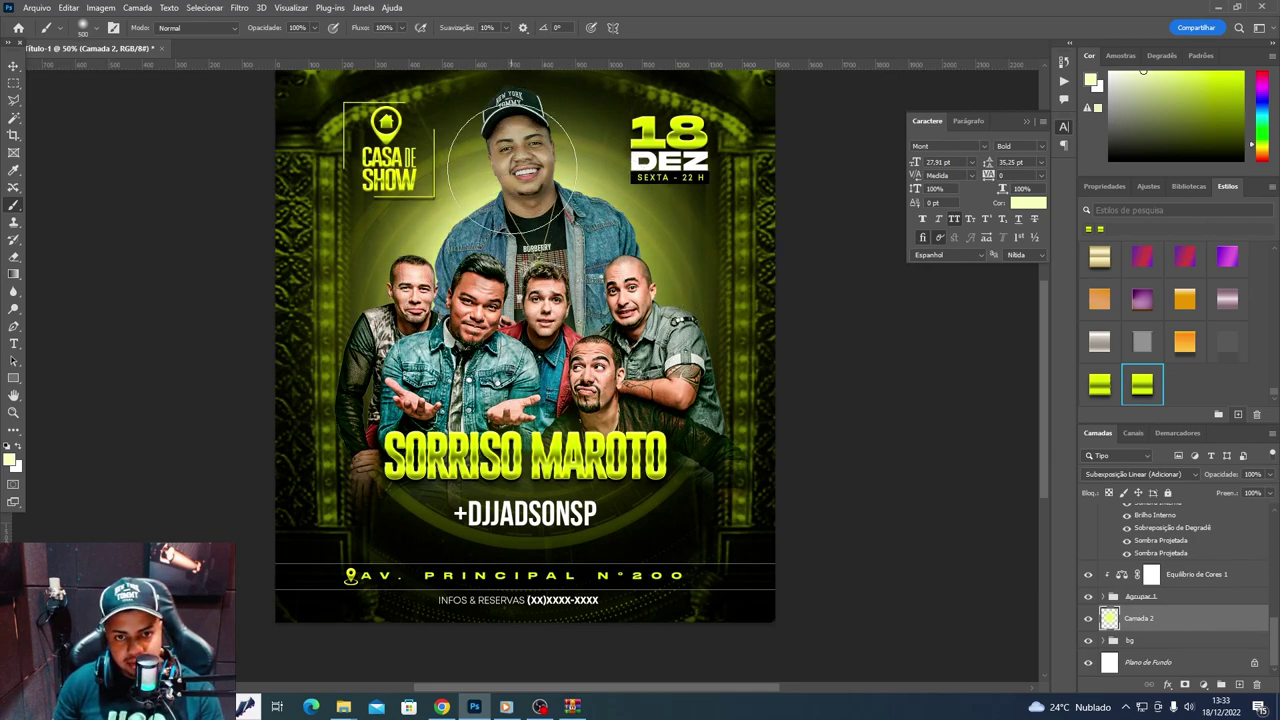
- Add a layer mask to Camada 2 and hide the glow along the bottom with black
key("v")
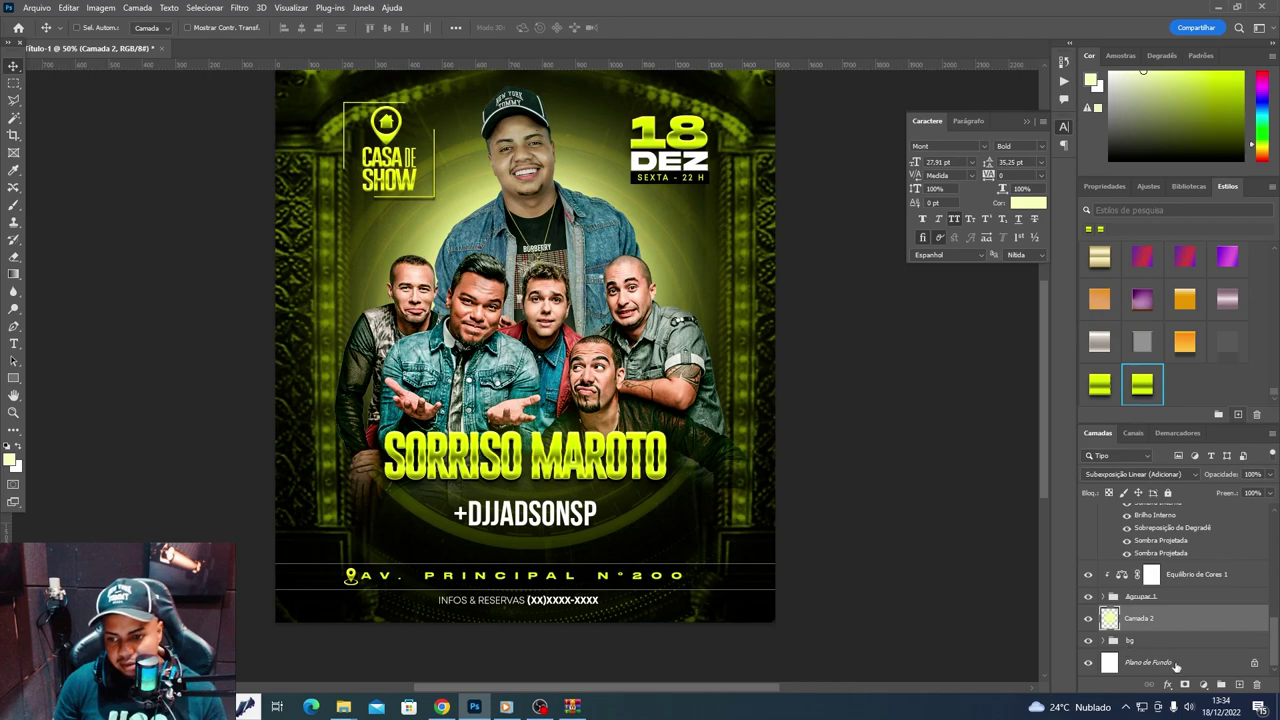
left_click(1183, 684)
key("e")
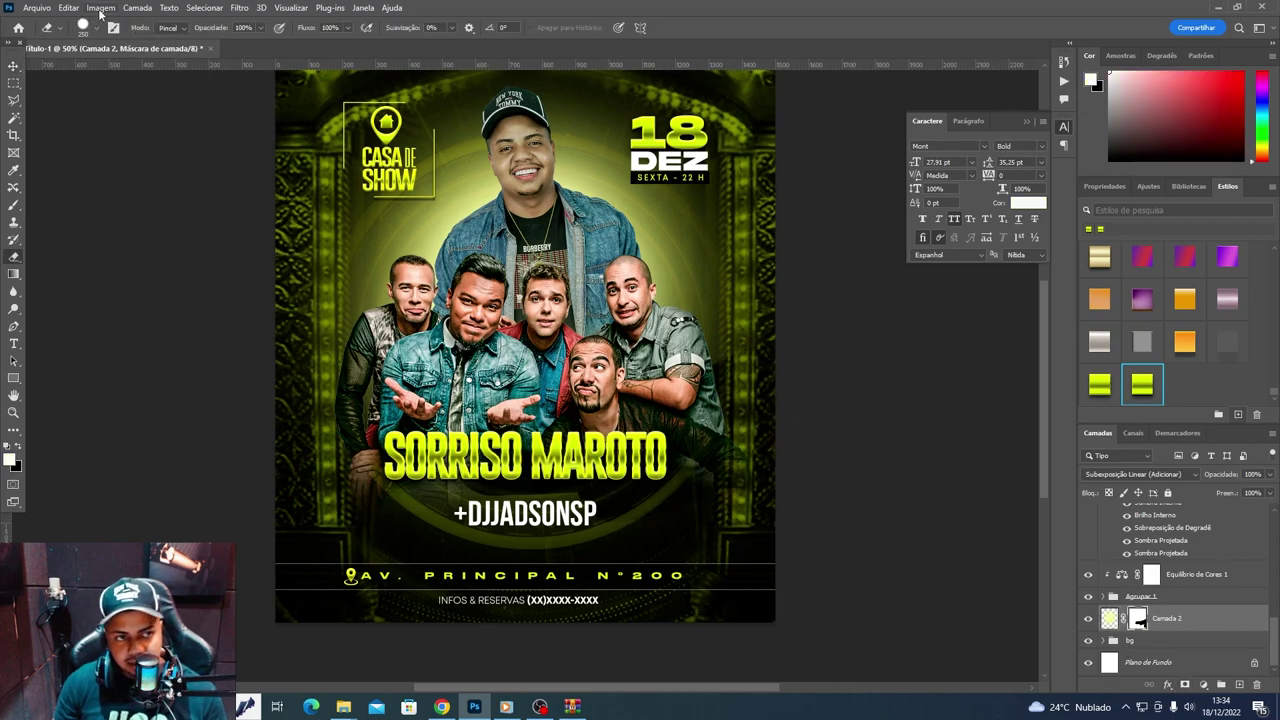
left_click(96, 27)
left_click_drag(488, 510, 620, 560)
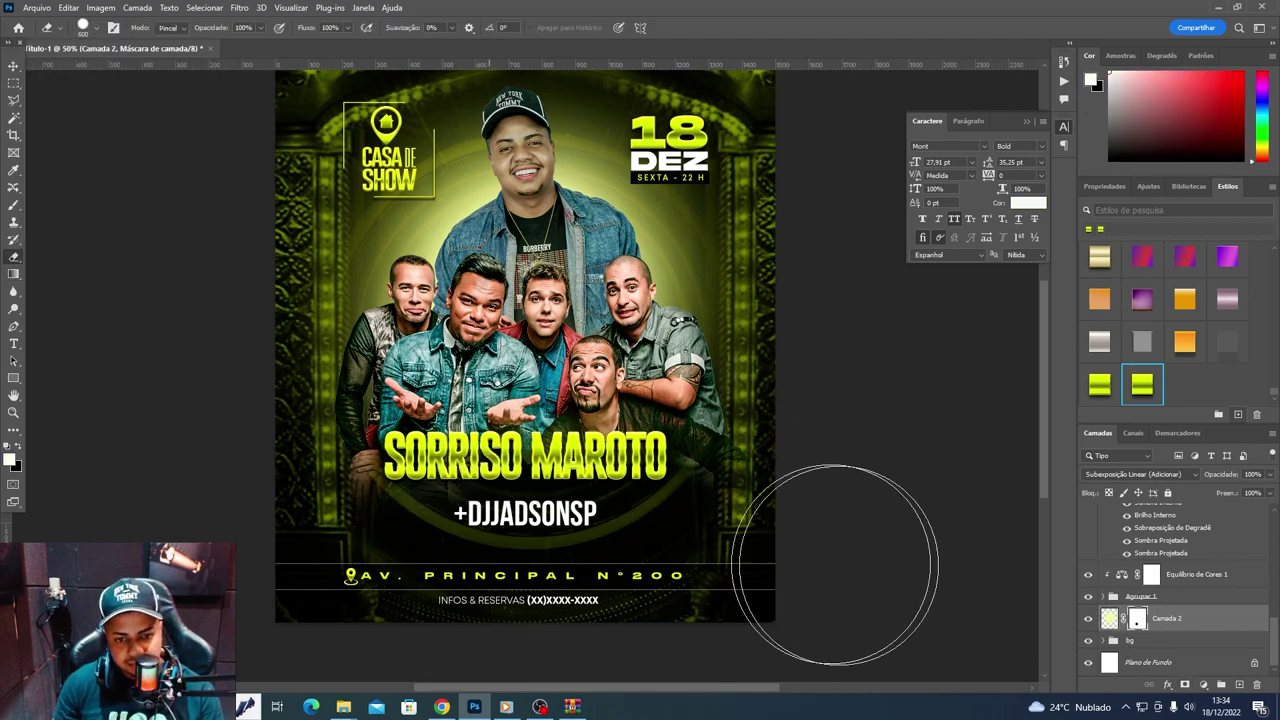
- Hide the glow toward the top-left corner with a 600 px soft round brush
key("bracketright")
key("bracketright")
left_click(84, 27)
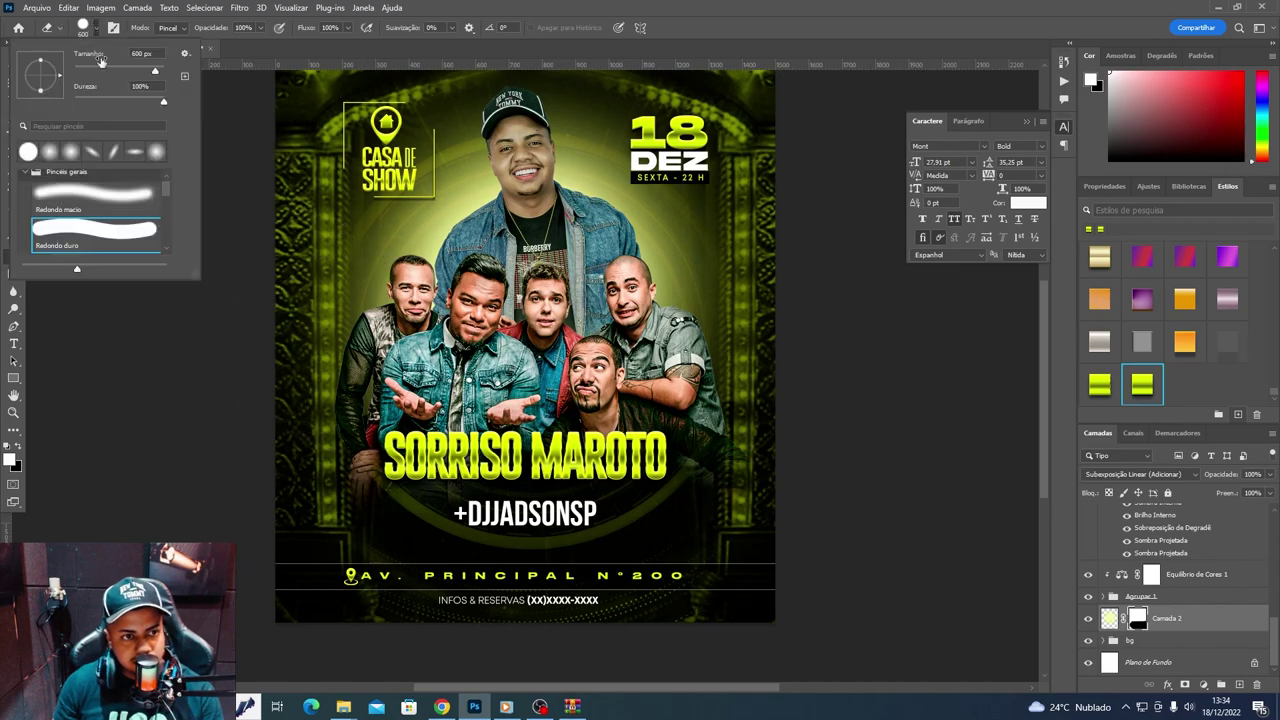
left_click(686, 500)
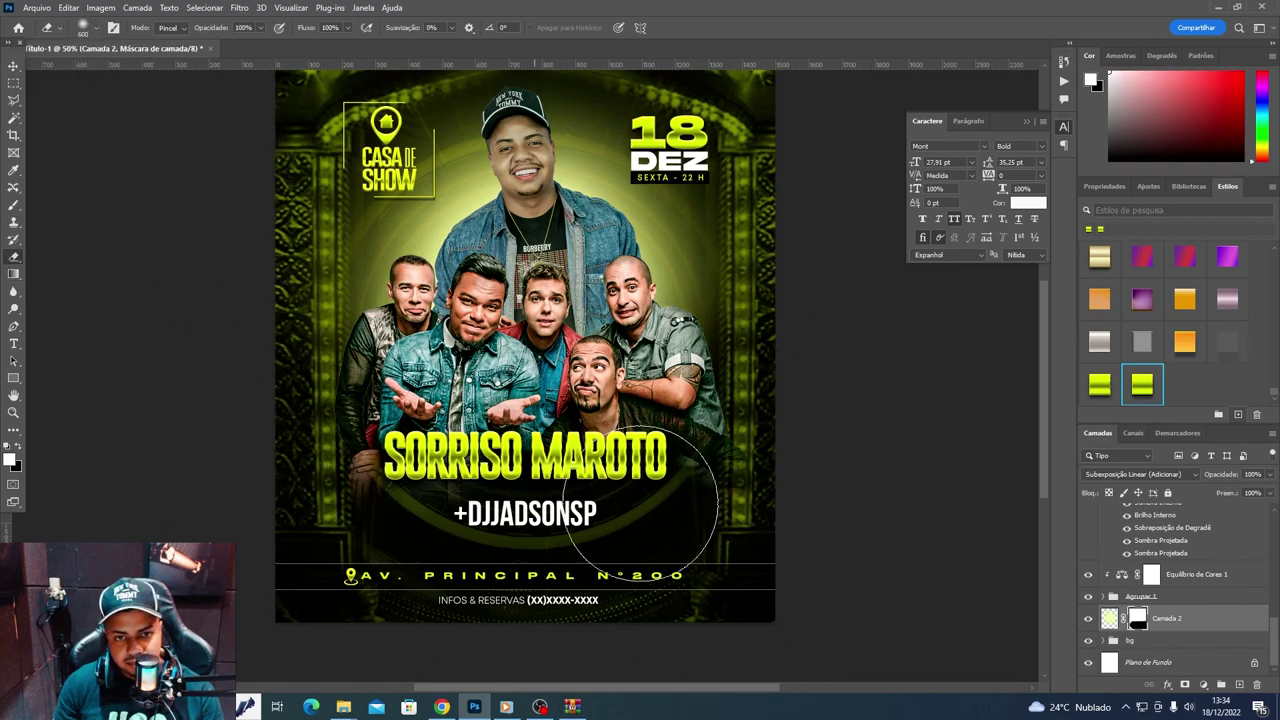
left_click_drag(688, 465, 800, 271)
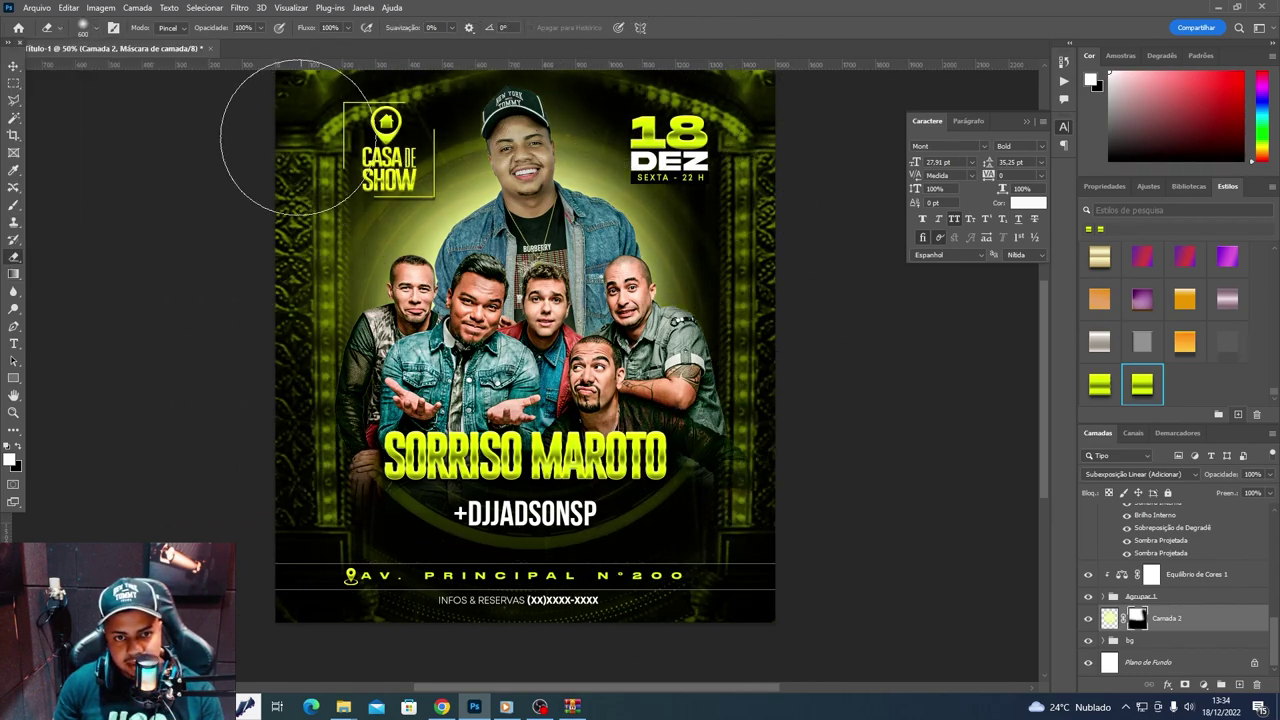
key("v")
left_click(1107, 618)
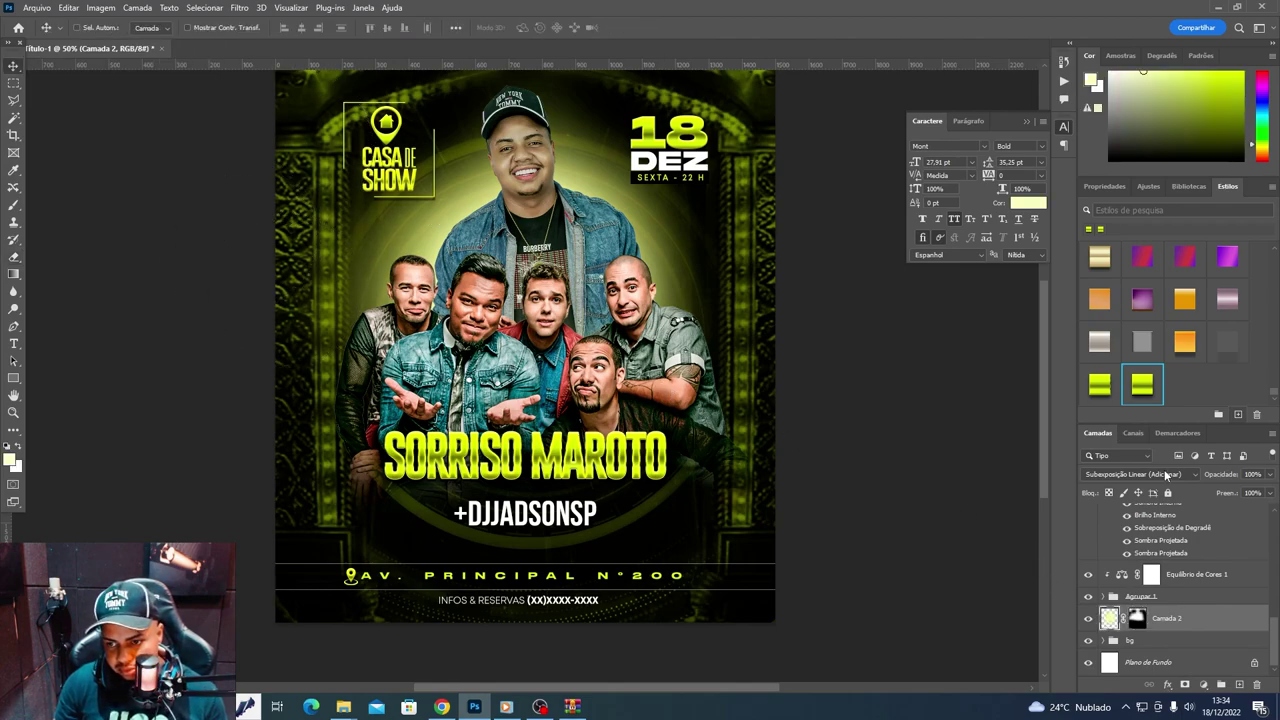
left_click(1145, 596)
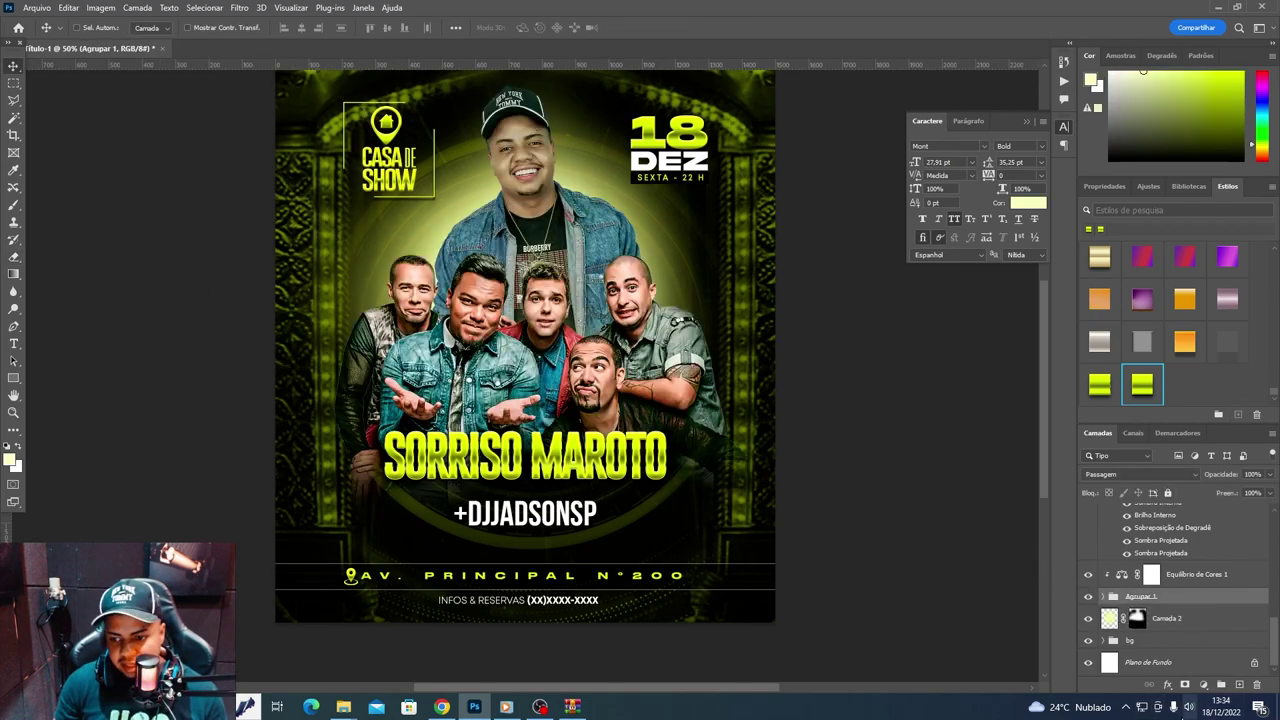
- Give Agrupar 1 a yellow Inner Glow (Divisão) of 24 px size at 36% opacity
left_click(1168, 684)
left_click(1192, 610)
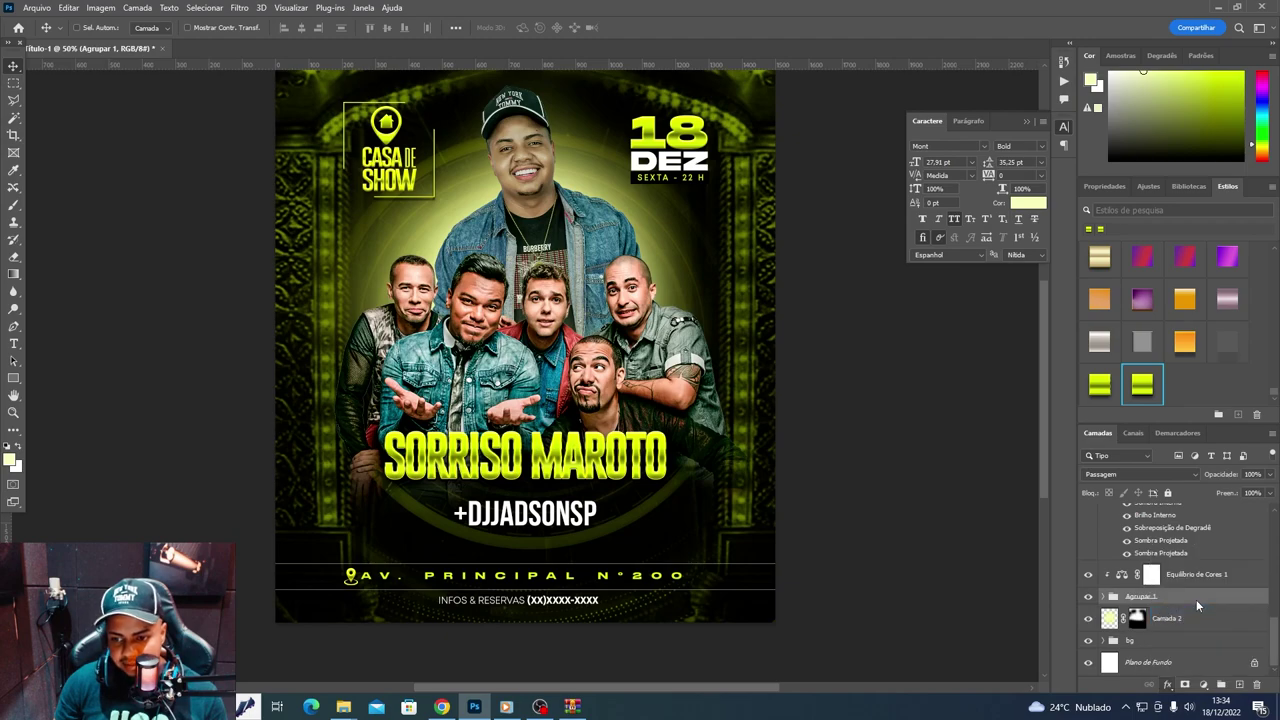
left_click(850, 458)
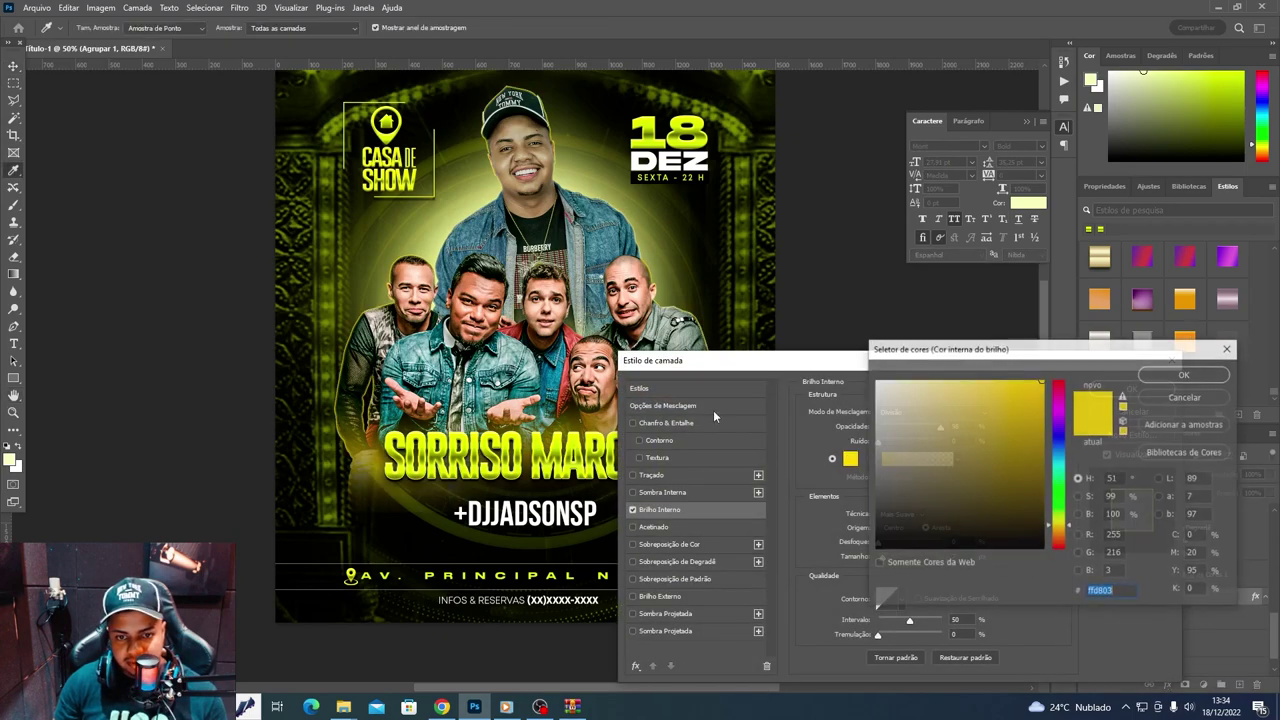
left_click_drag(1066, 522, 1066, 489)
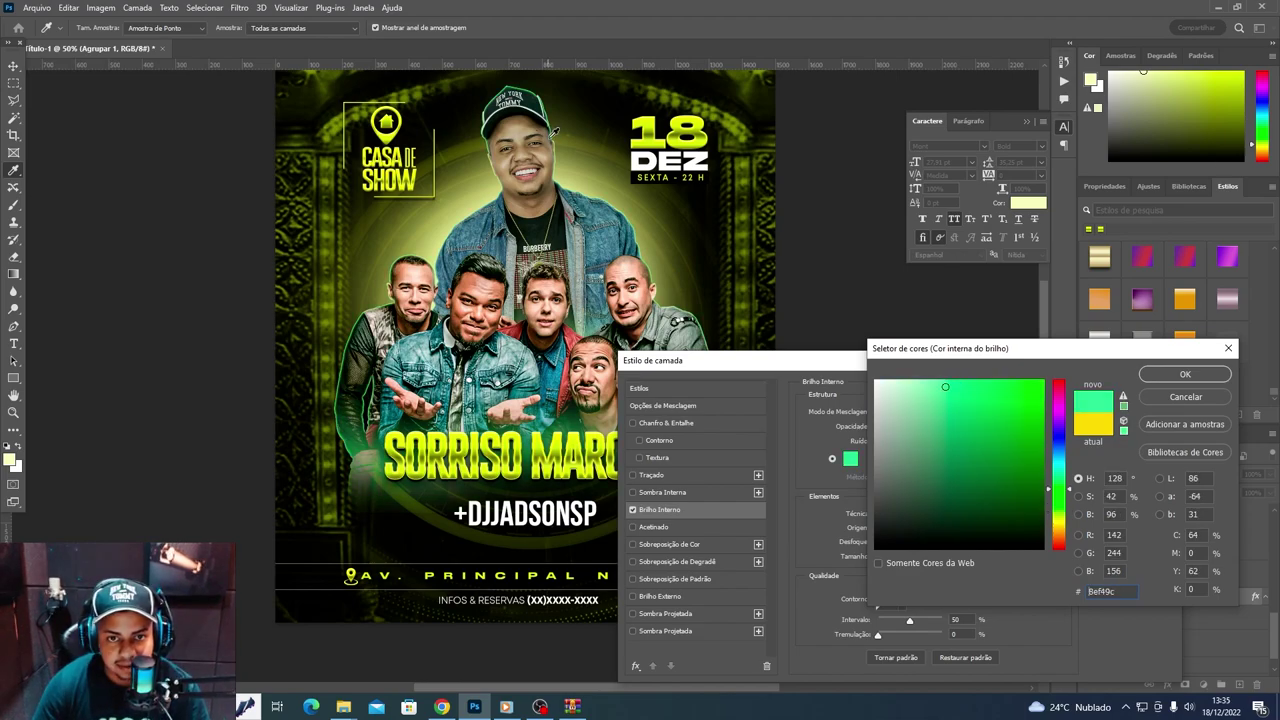
left_click(579, 151)
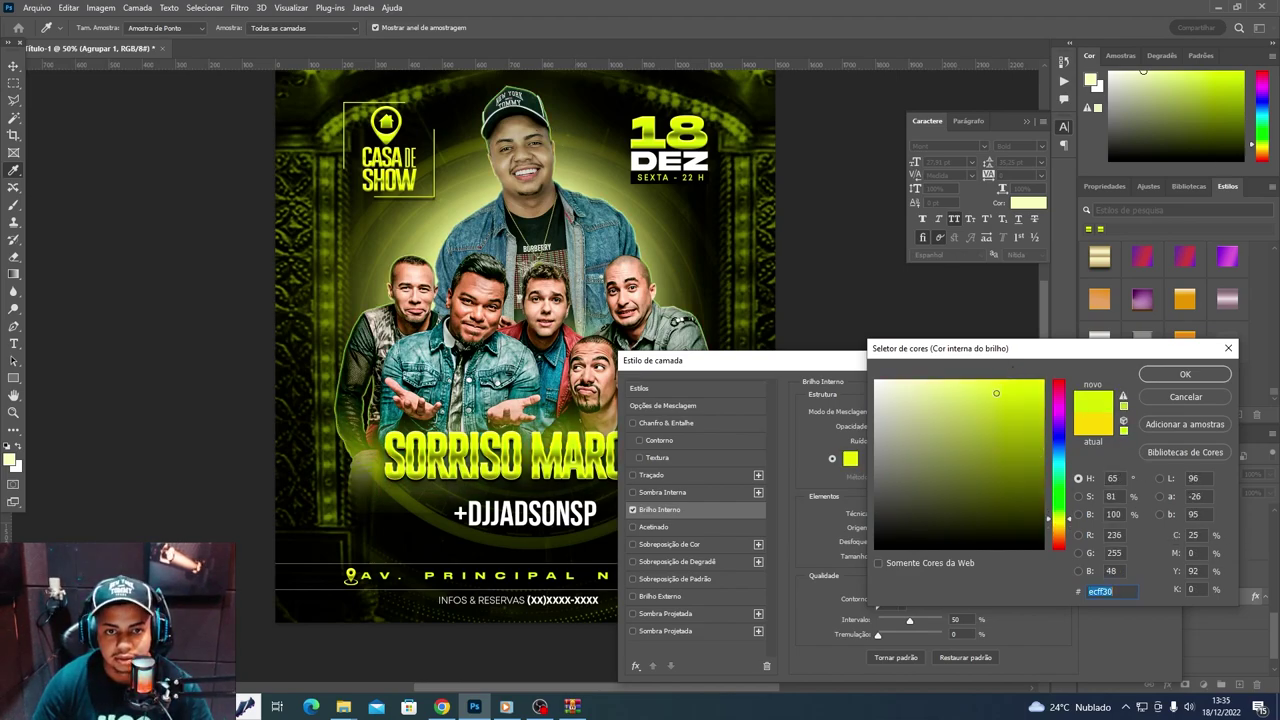
left_click(638, 238)
left_click(1184, 374)
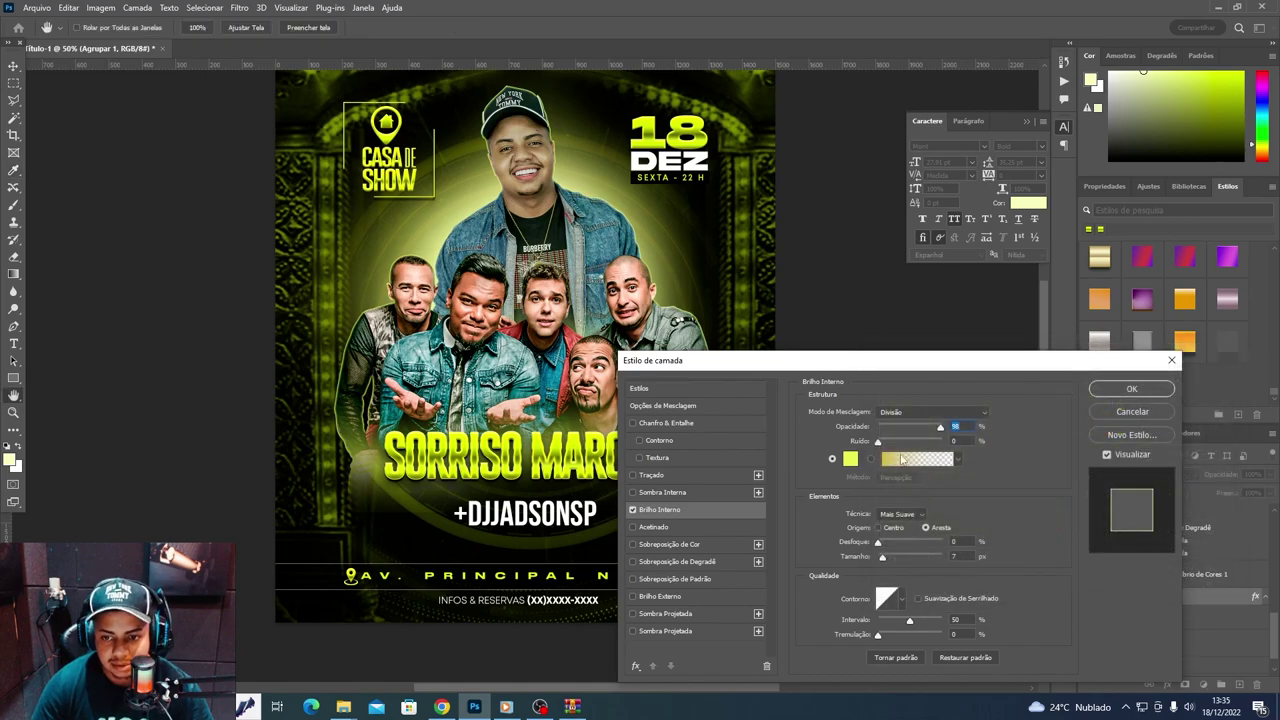
left_click_drag(881, 556, 888, 557)
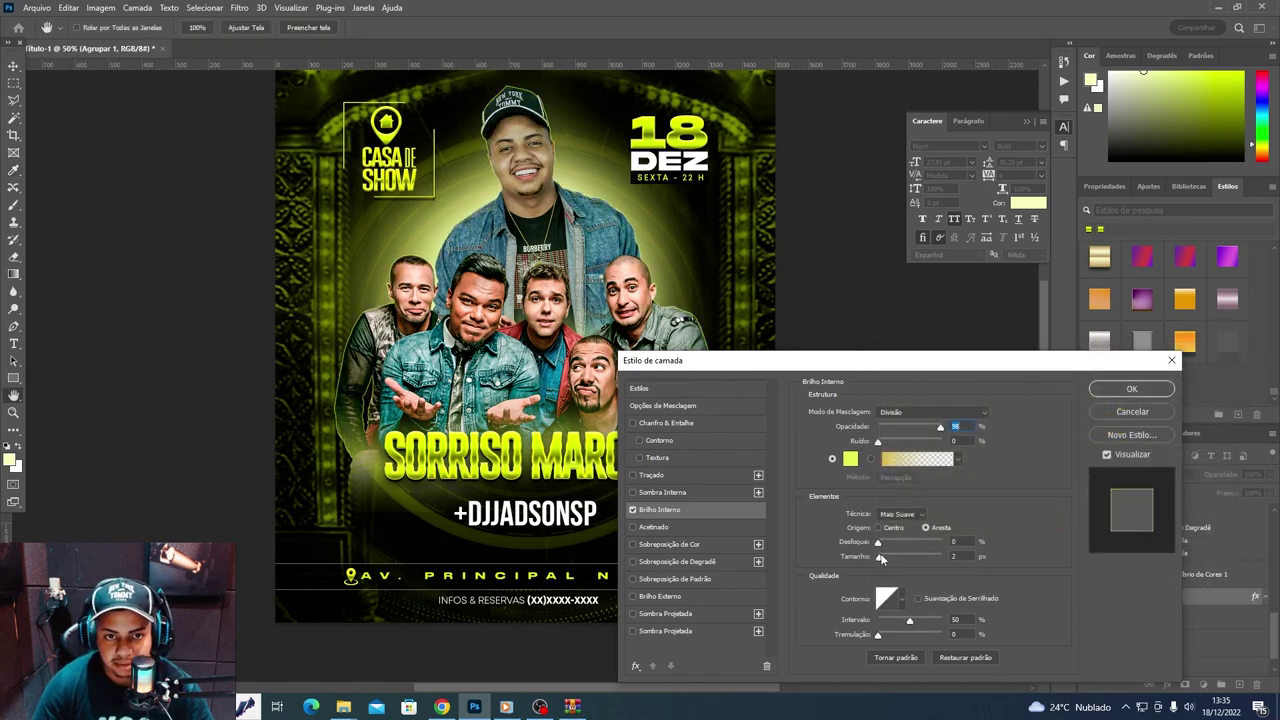
left_click_drag(940, 427, 902, 440)
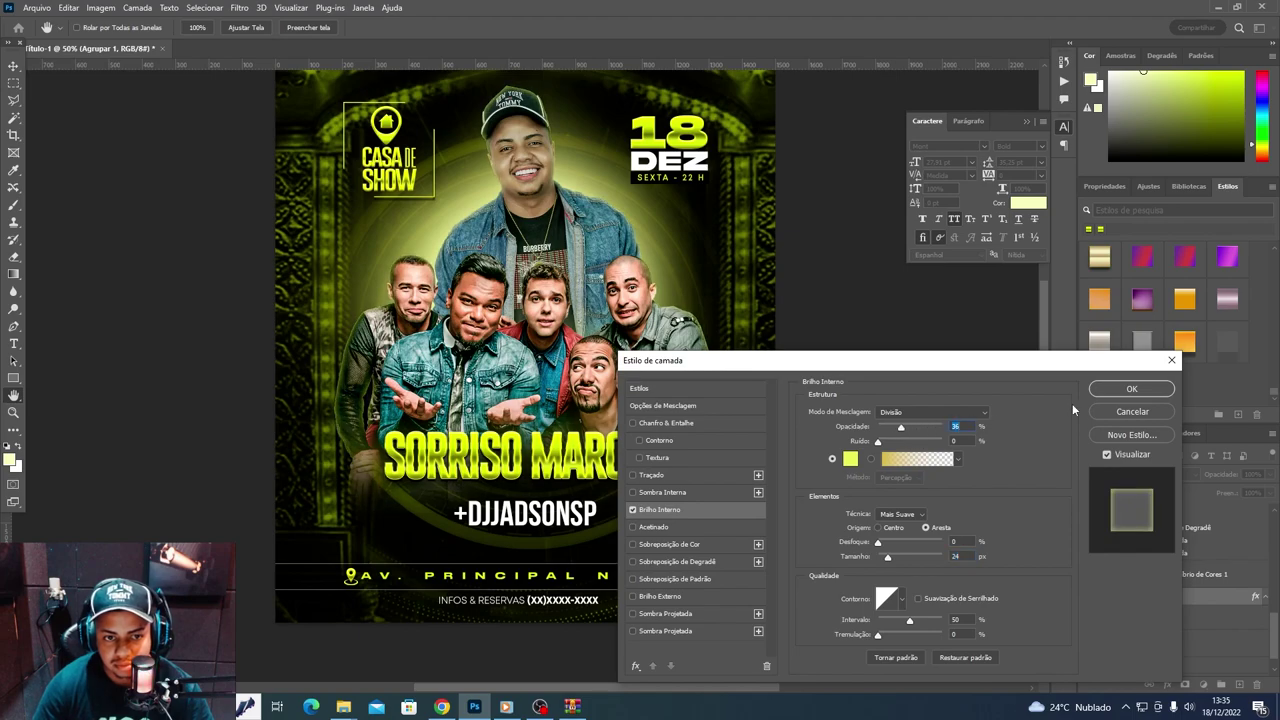
left_click(1124, 389)
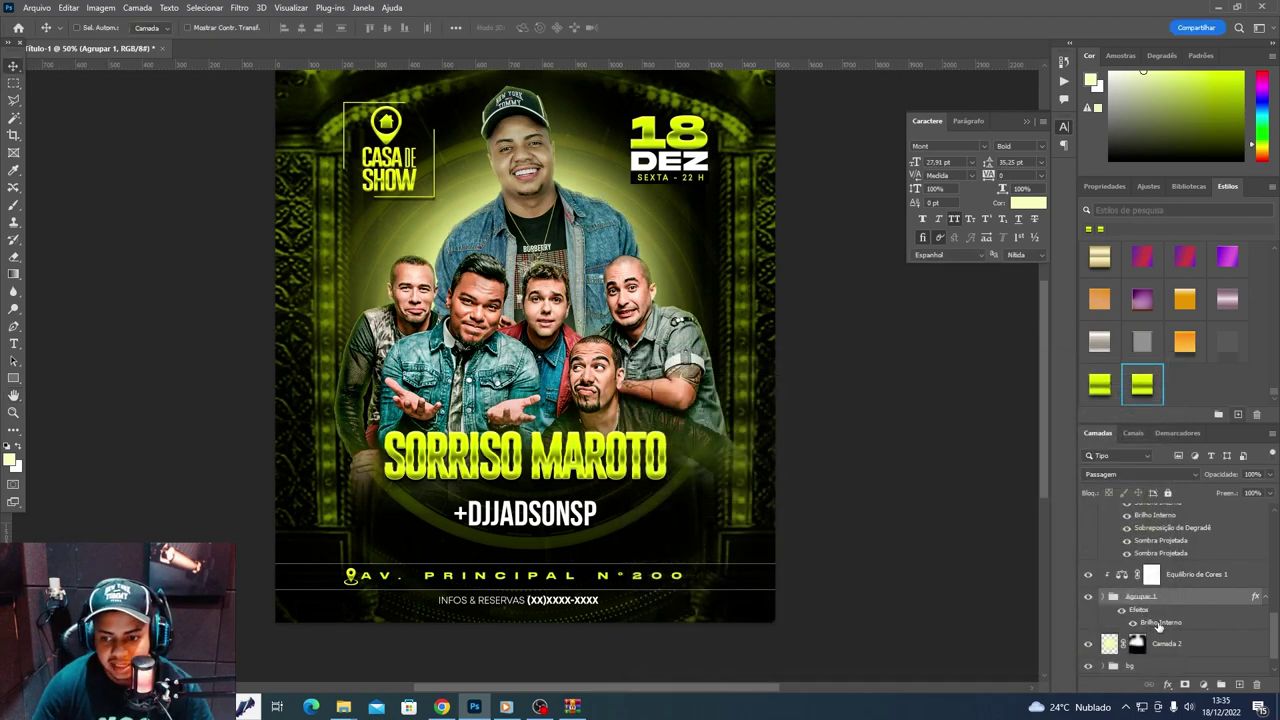
- Convert the group's inner glow into its own layer, Brilho Interno de Agrupar 1
right_click(1159, 625)
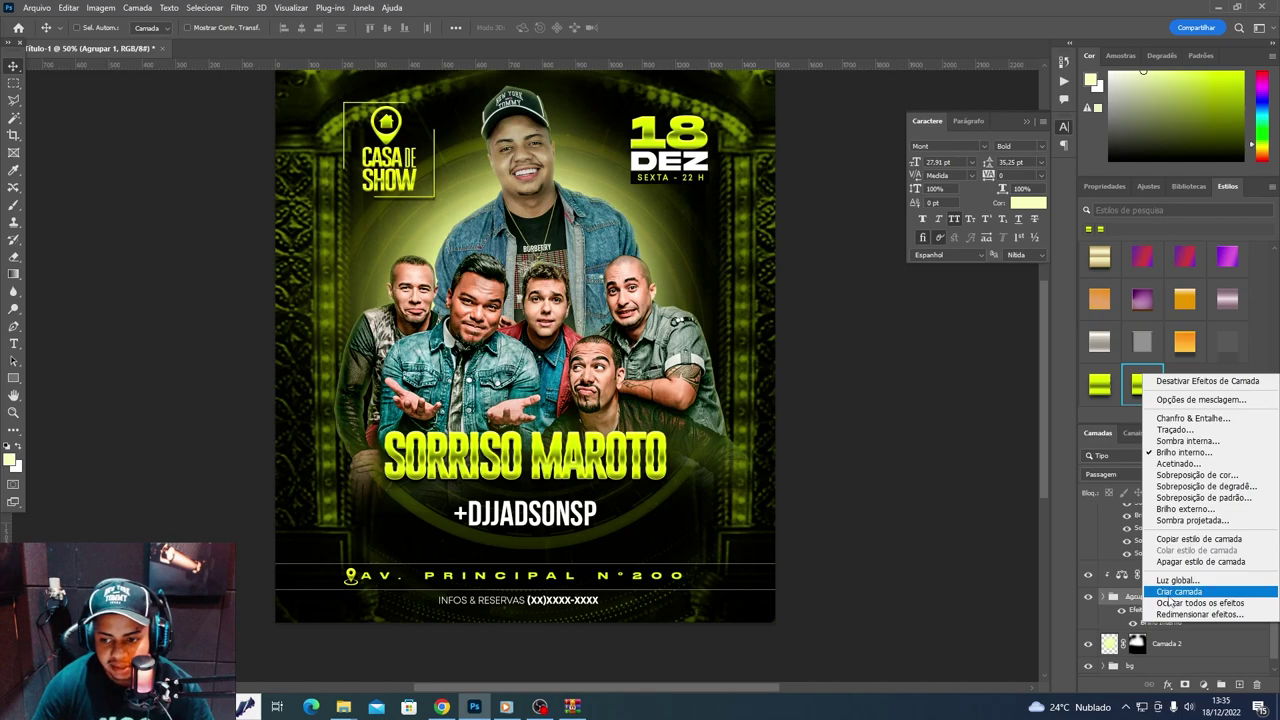
left_click(1168, 593)
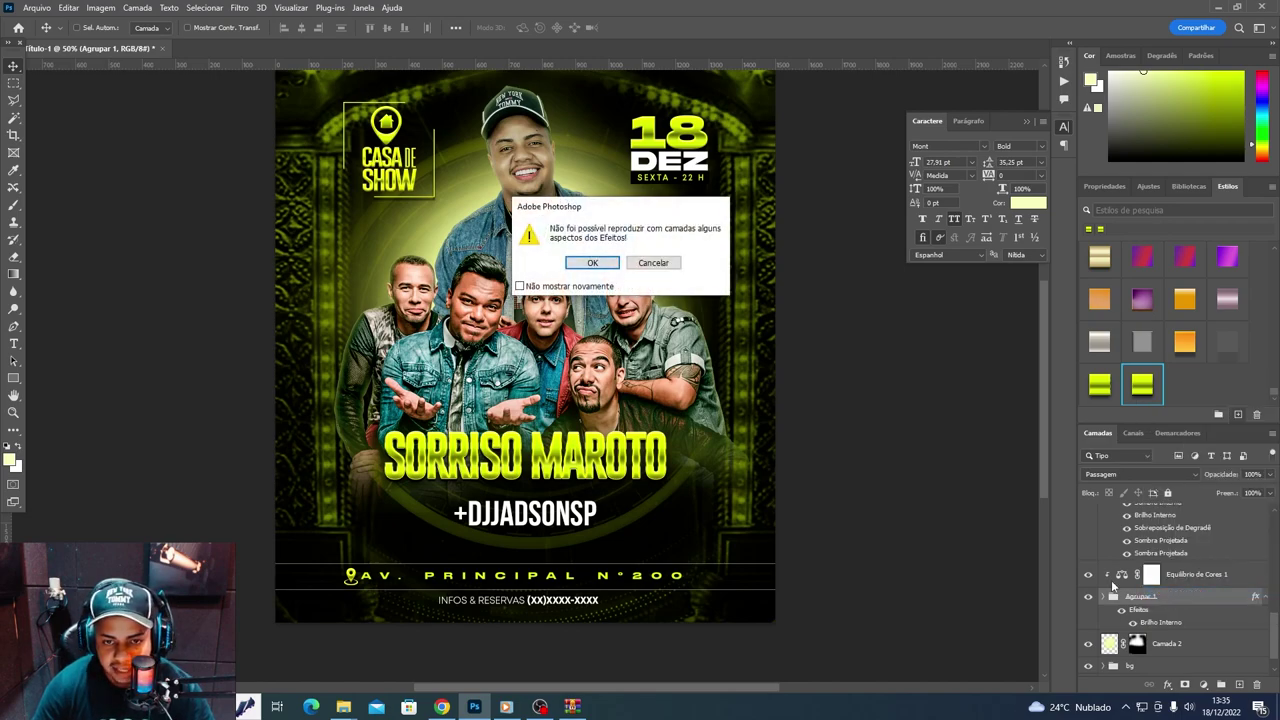
left_click(612, 268)
left_click(1172, 612)
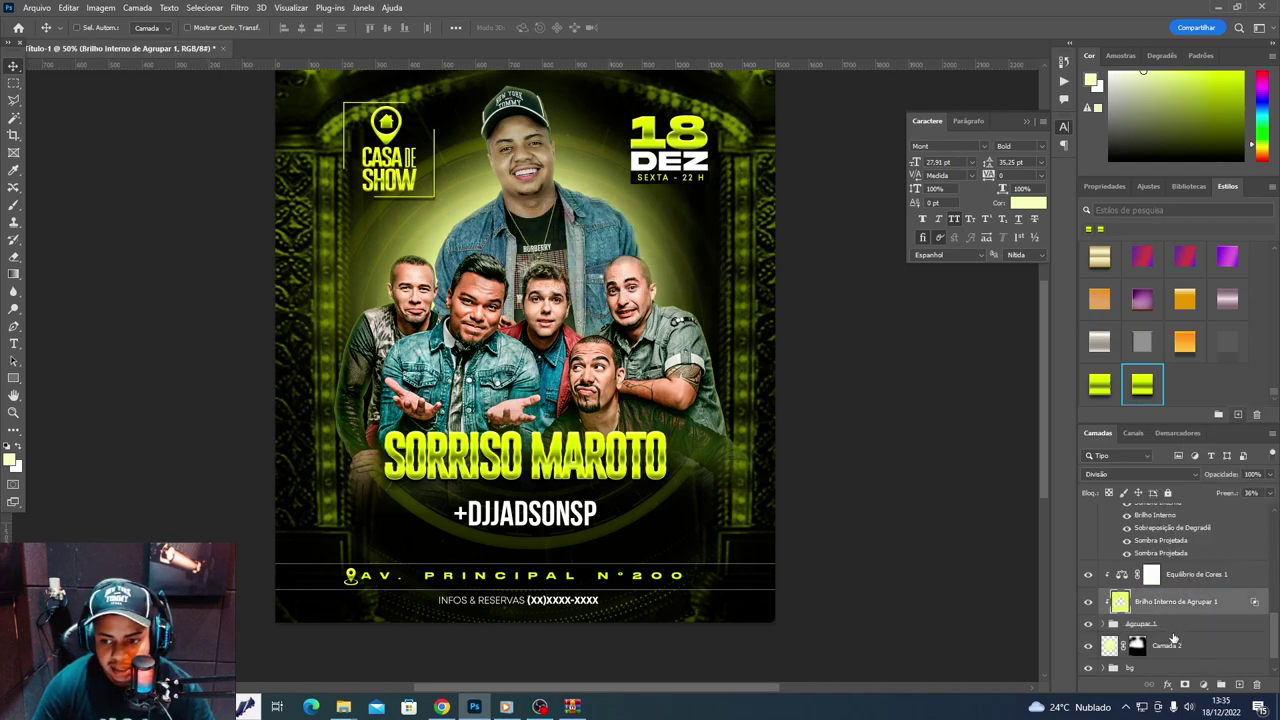
- Give the glow layer an inverted black mask, painting white back around the top singer's head
left_click(1185, 684)
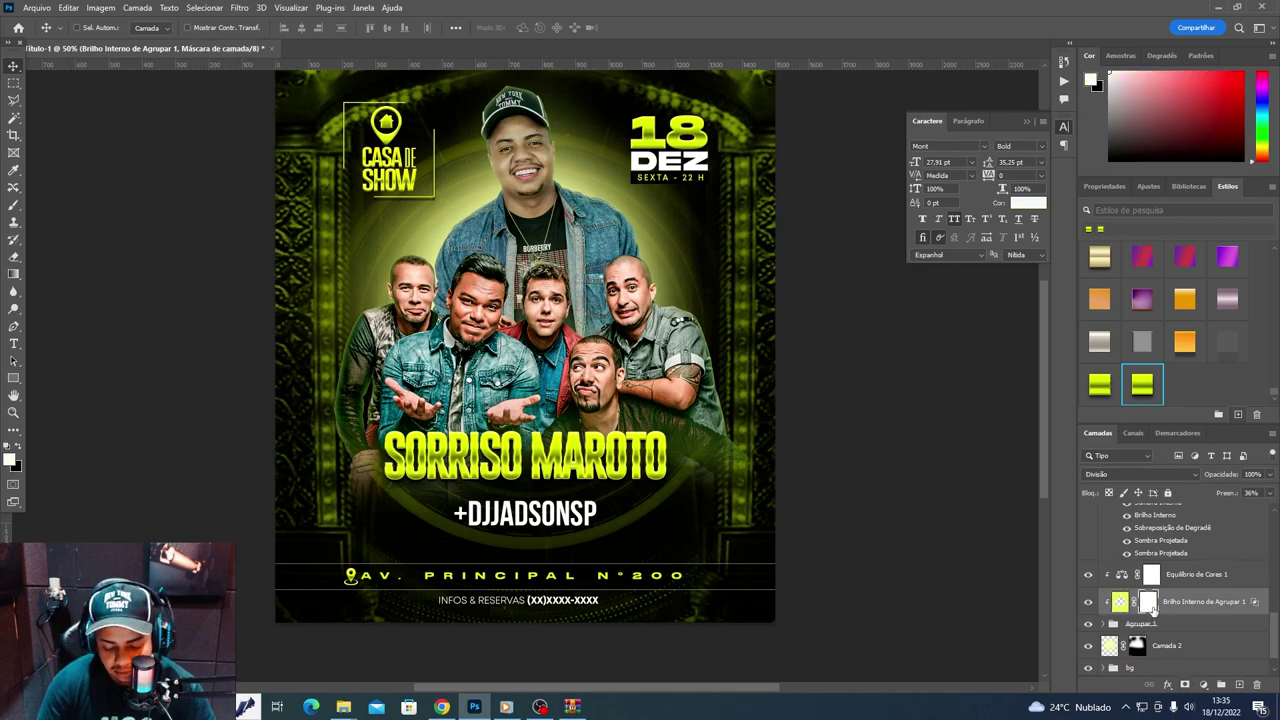
key("ctrl+i")
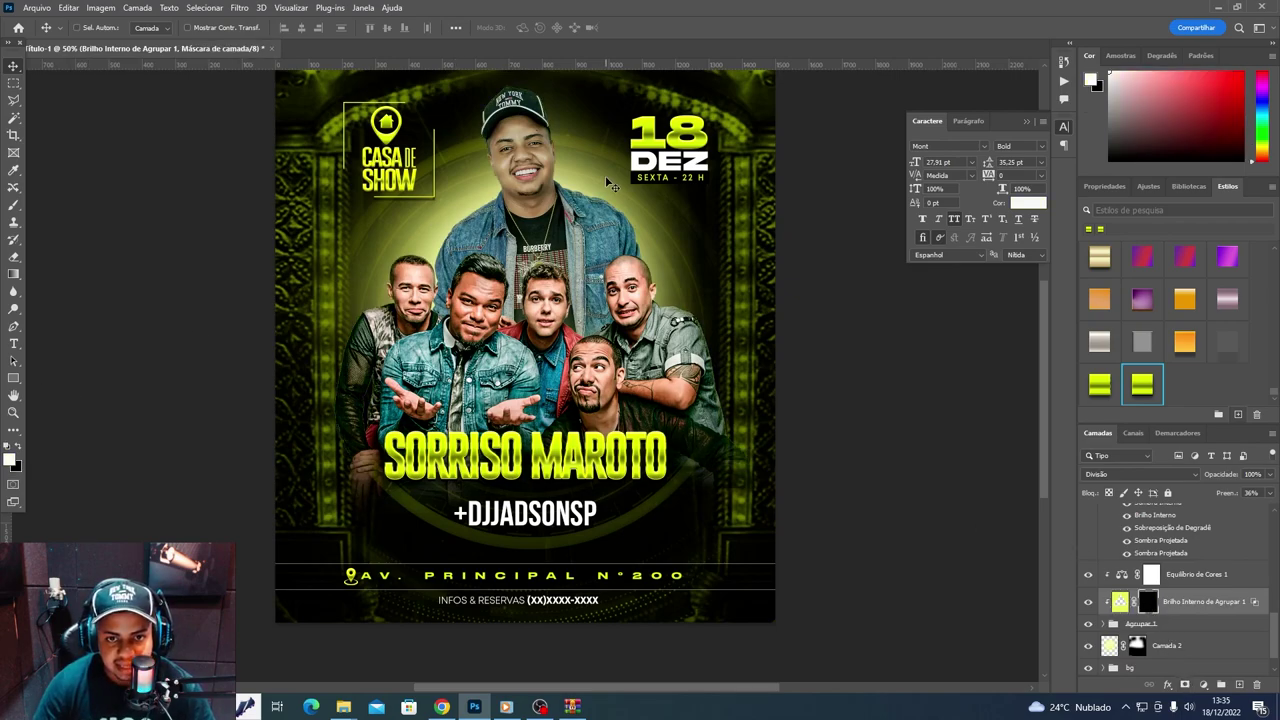
key("b")
mouse_move(607, 183)
left_mouse_down()
mouse_move(463, 185)
mouse_move(640, 225)
left_mouse_up()
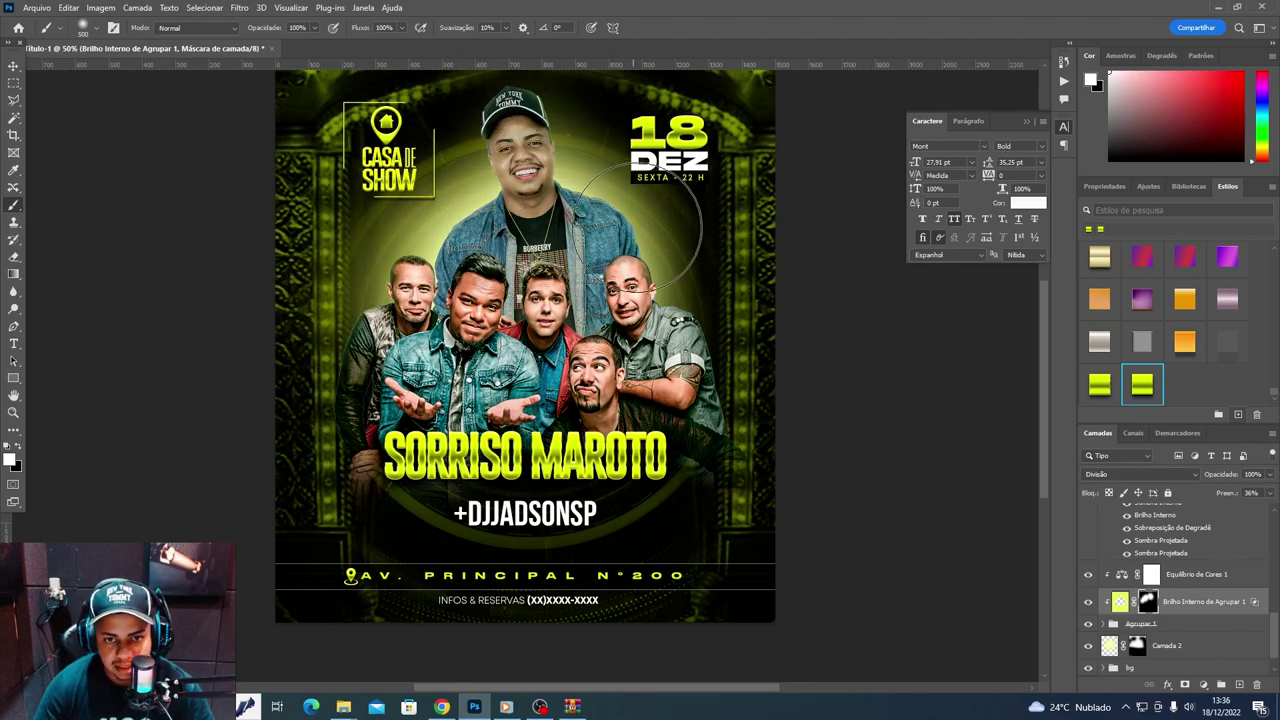
key("v")
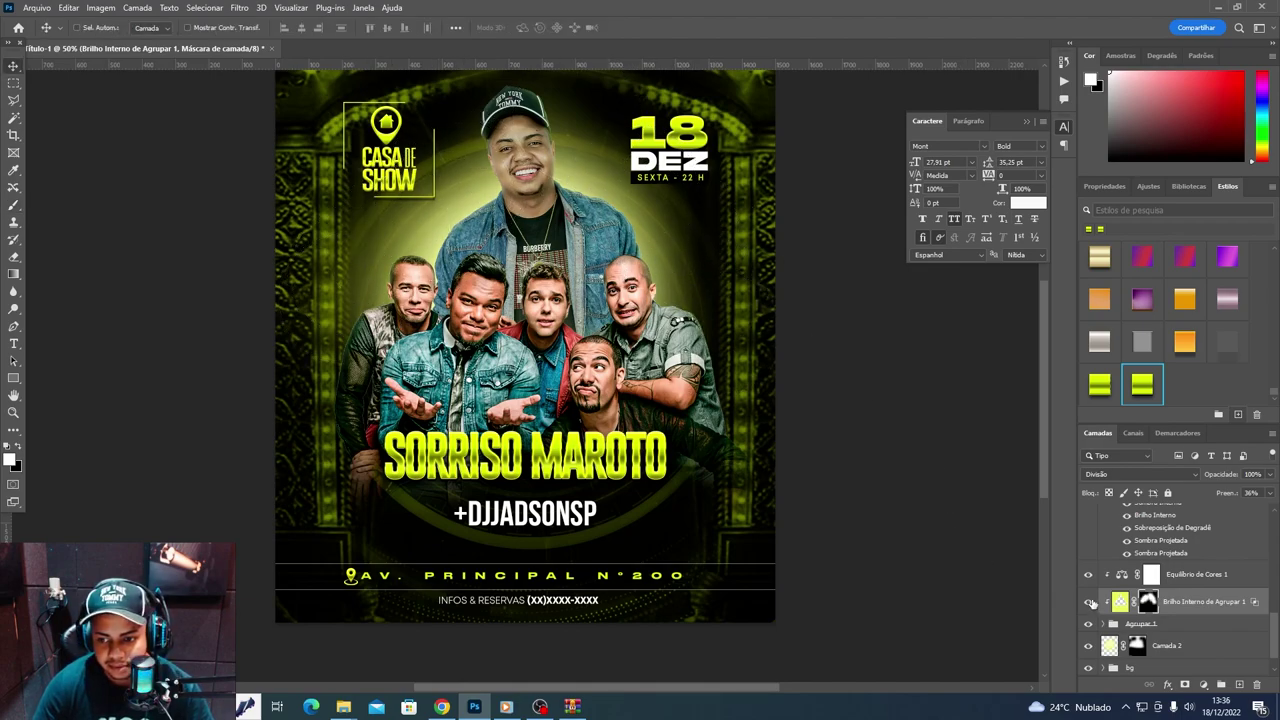
scroll(1117, 596, "up", 2)
- Place the burning embers image from the EVENTO PRO folder onto the flyer
left_click(1170, 517)
left_click(1090, 517)
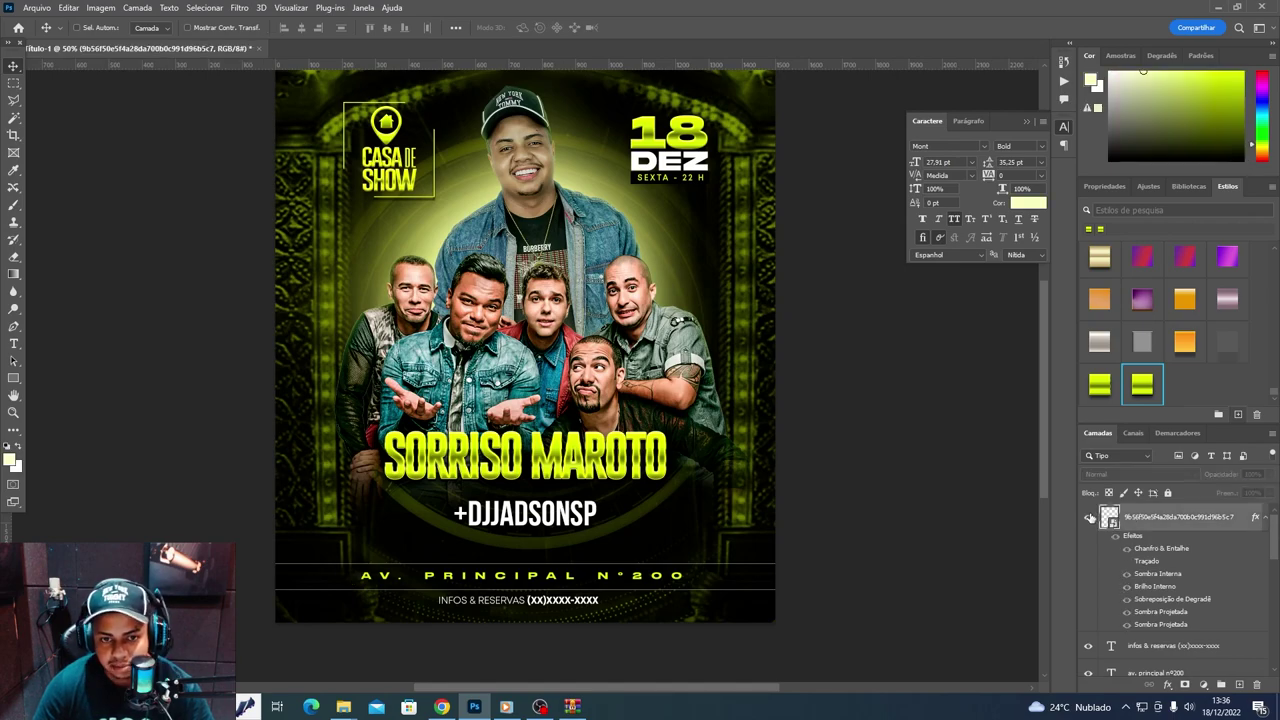
mouse_move(343, 707)
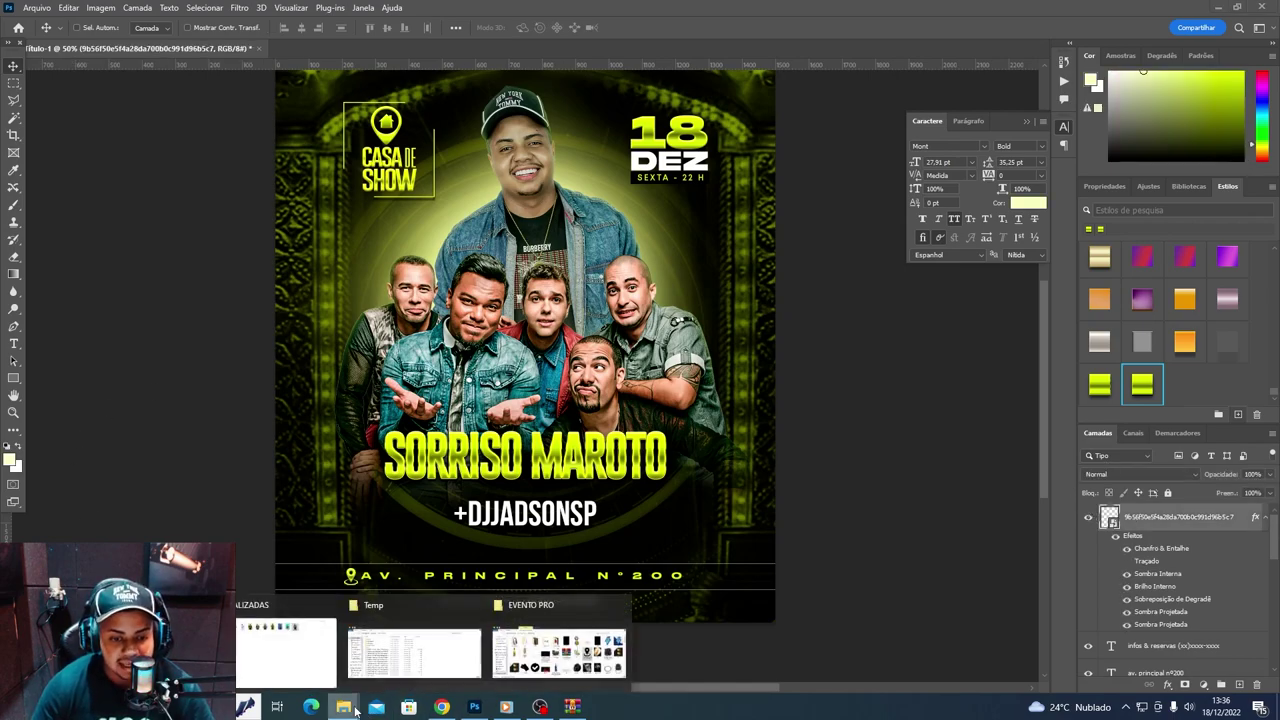
left_click(560, 652)
left_click(1043, 213)
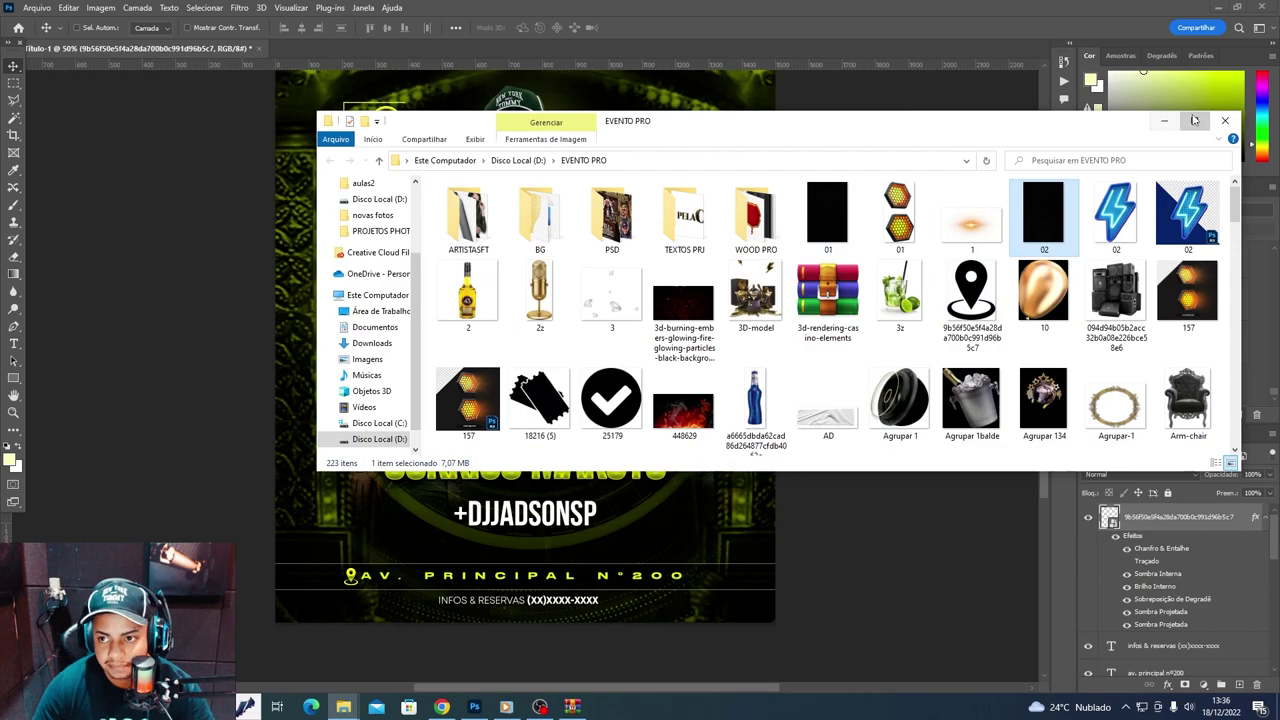
left_click(1194, 120)
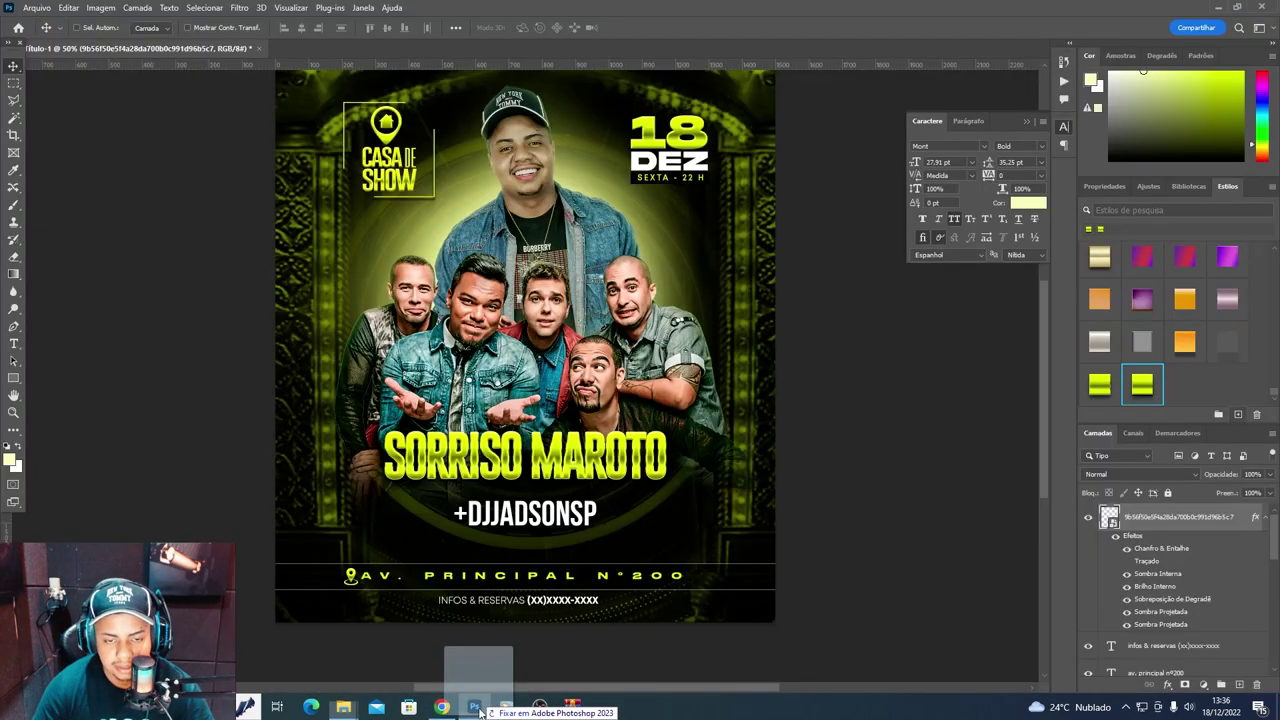
mouse_move(829, 209)
left_mouse_down()
mouse_move(525, 346)
mouse_move(418, 587)
left_mouse_up()
key("Return")
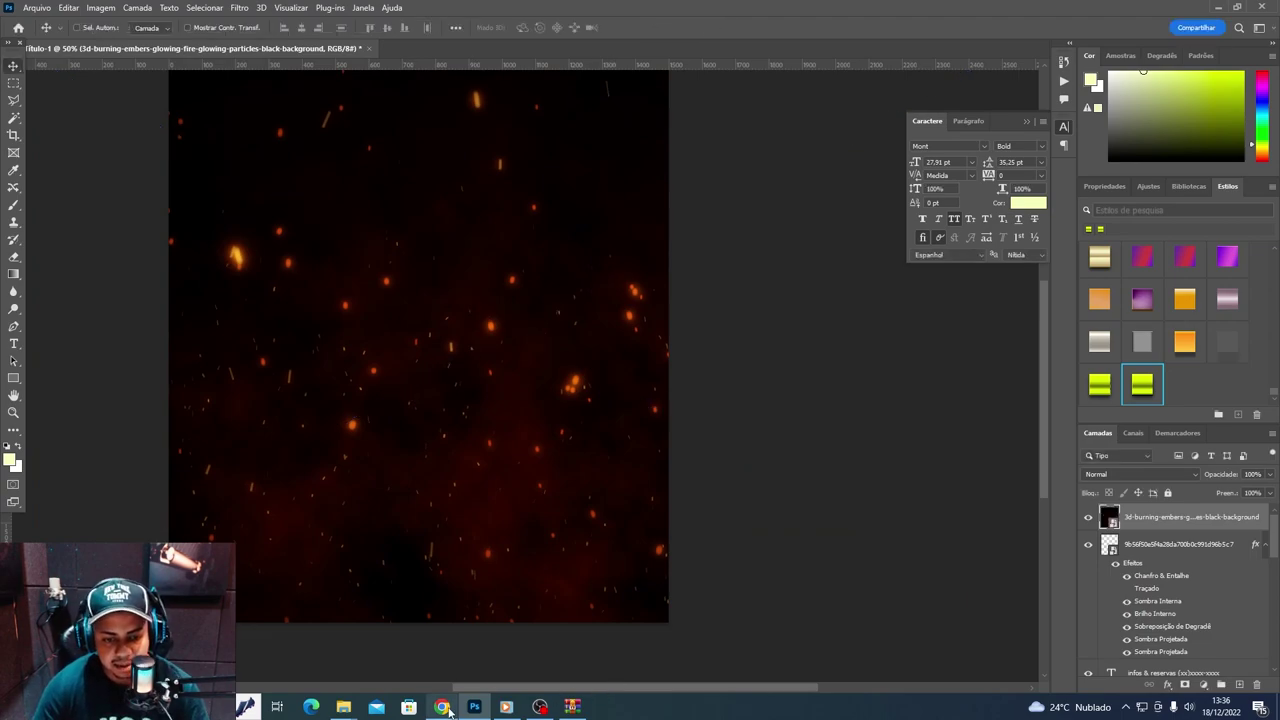
- Go to the Yandex home page in Chrome
left_click(445, 708)
left_click(404, 37)
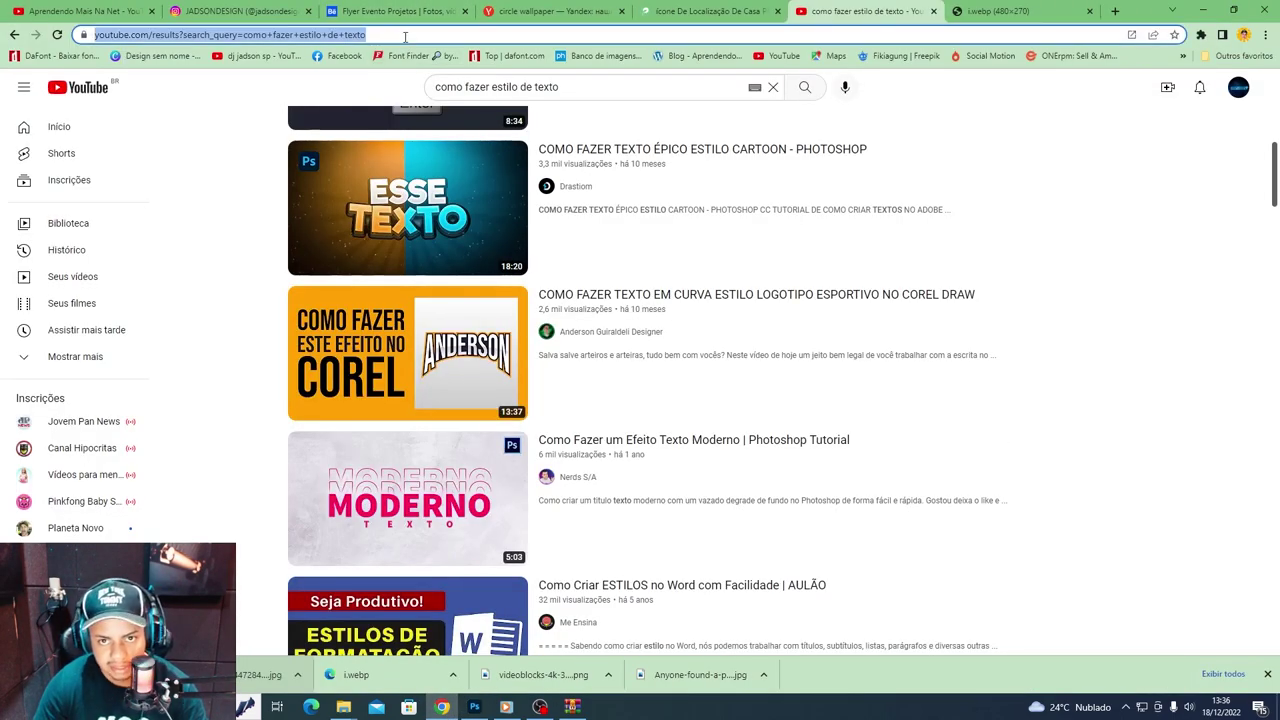
type("ya")
key("Return")
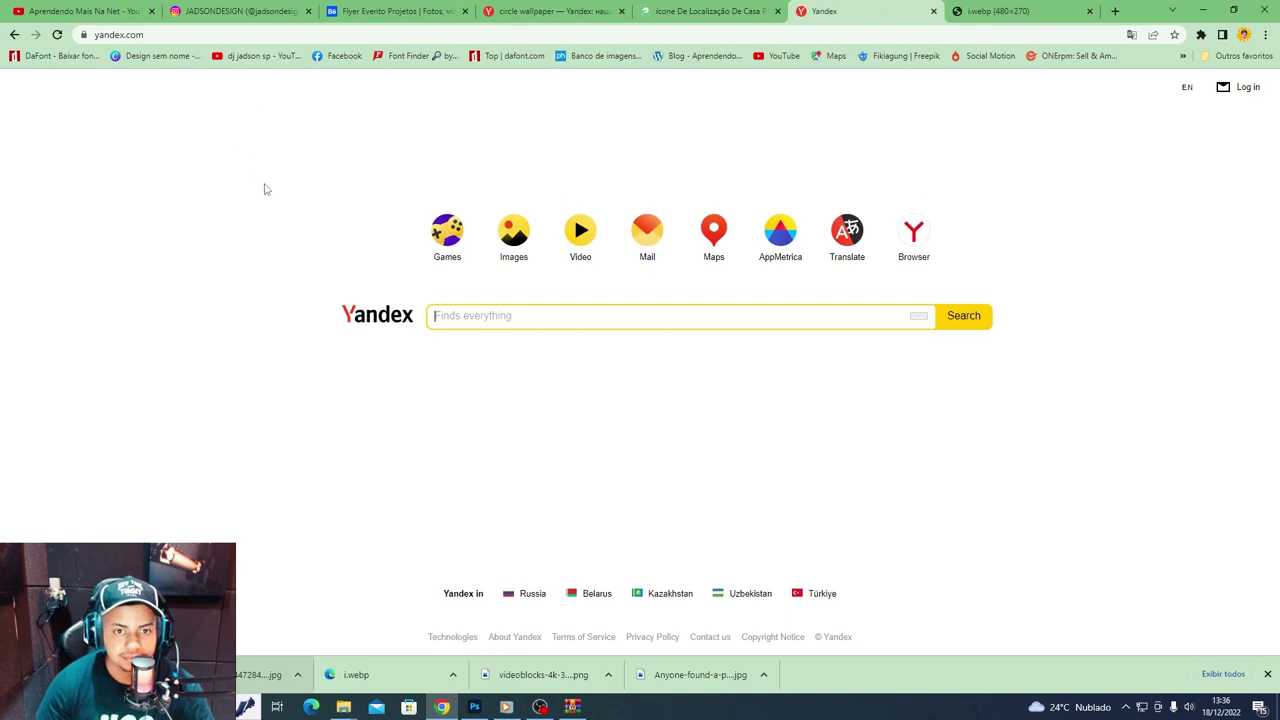
- Search Yandex for 'particle fire' and show the image results
type("particle fi")
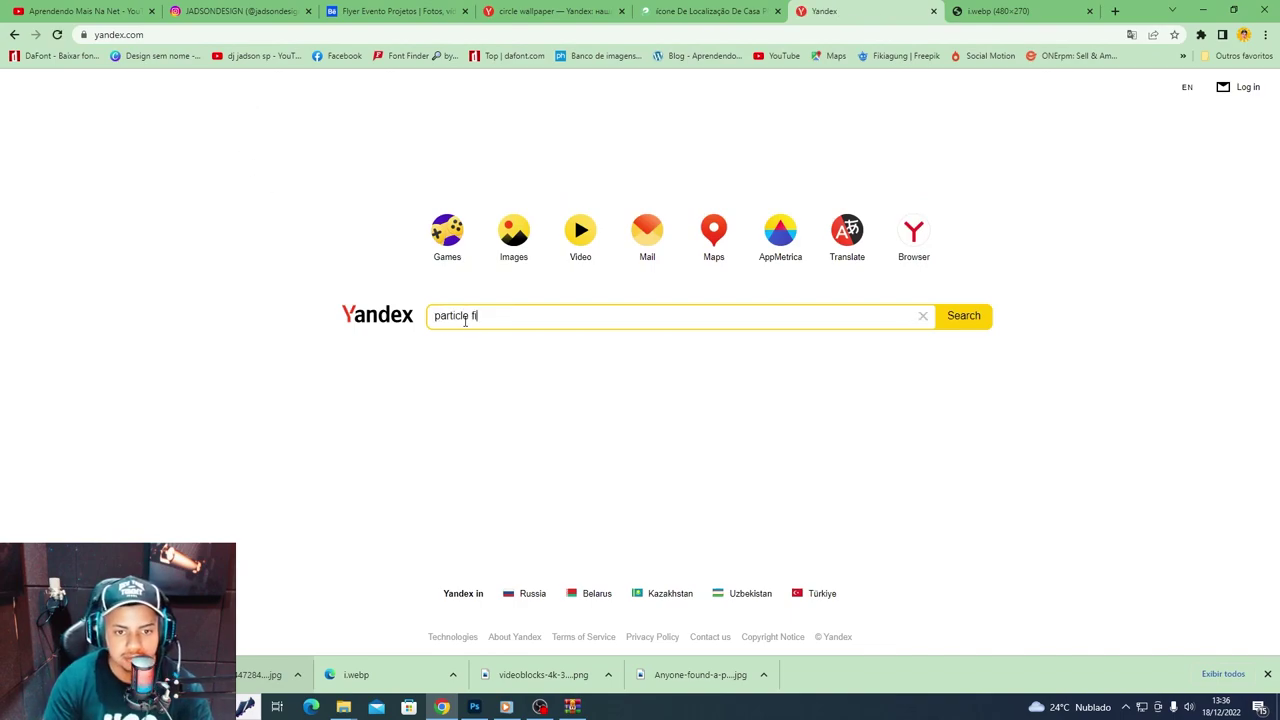
type("re")
key("Return")
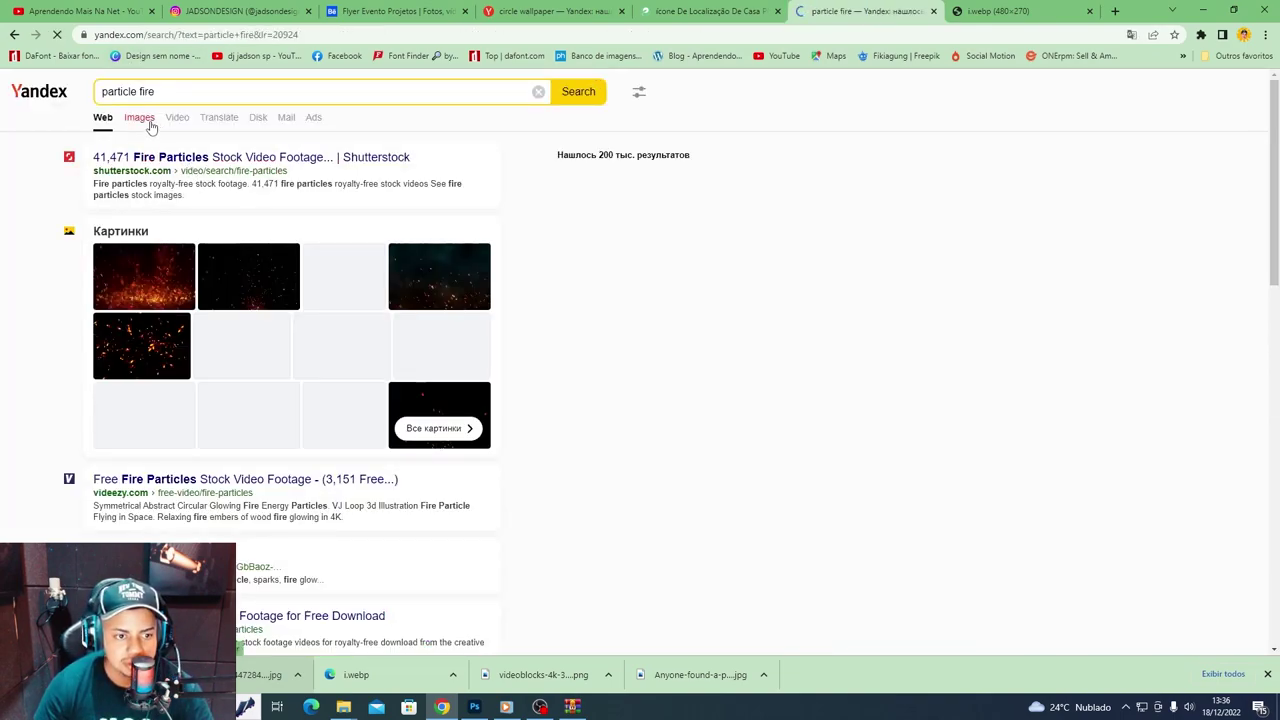
left_click(140, 118)
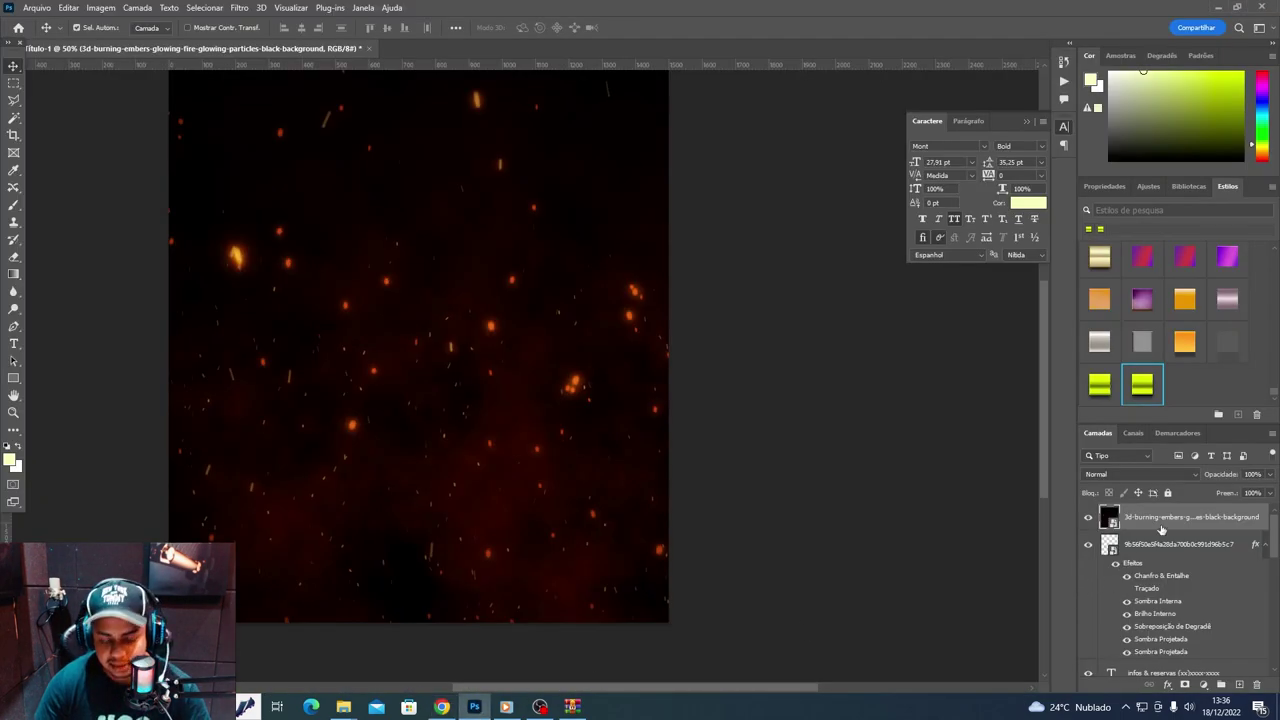
- Colorize the embers layer via Hue/Saturation with hue 67 and saturation 88
key("ctrl+u")
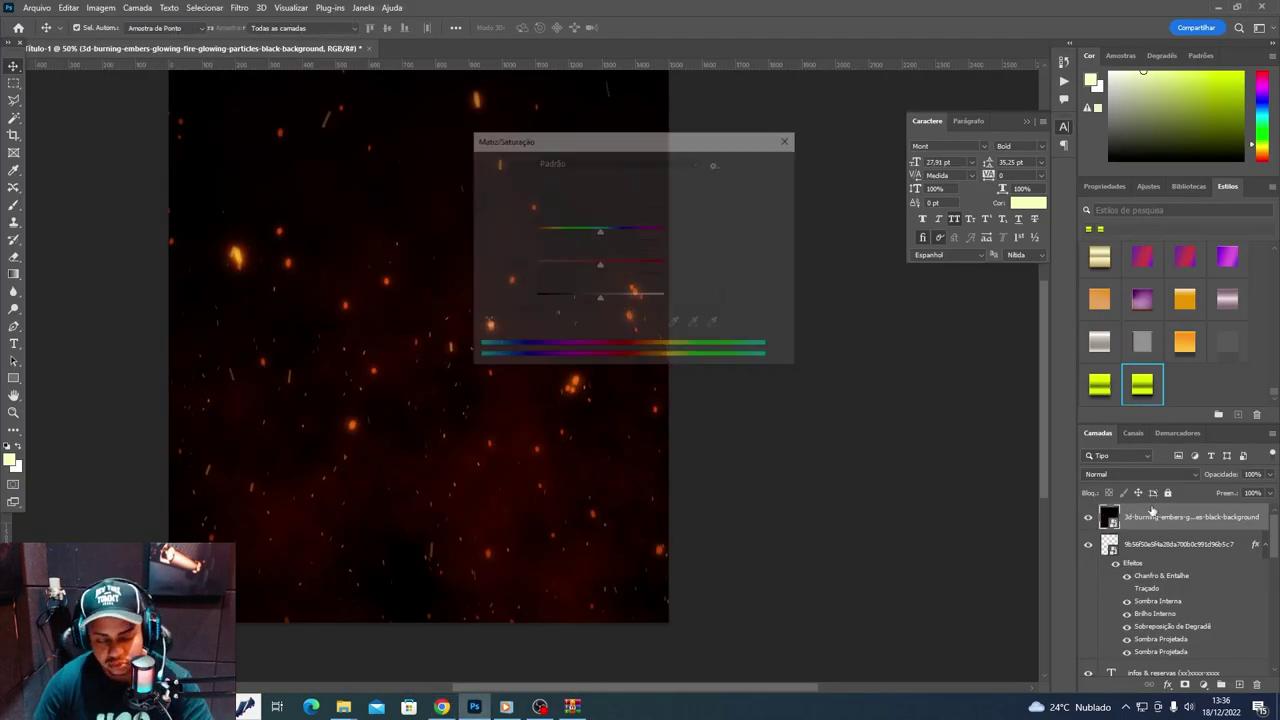
left_click(739, 308)
left_click_drag(568, 265, 649, 265)
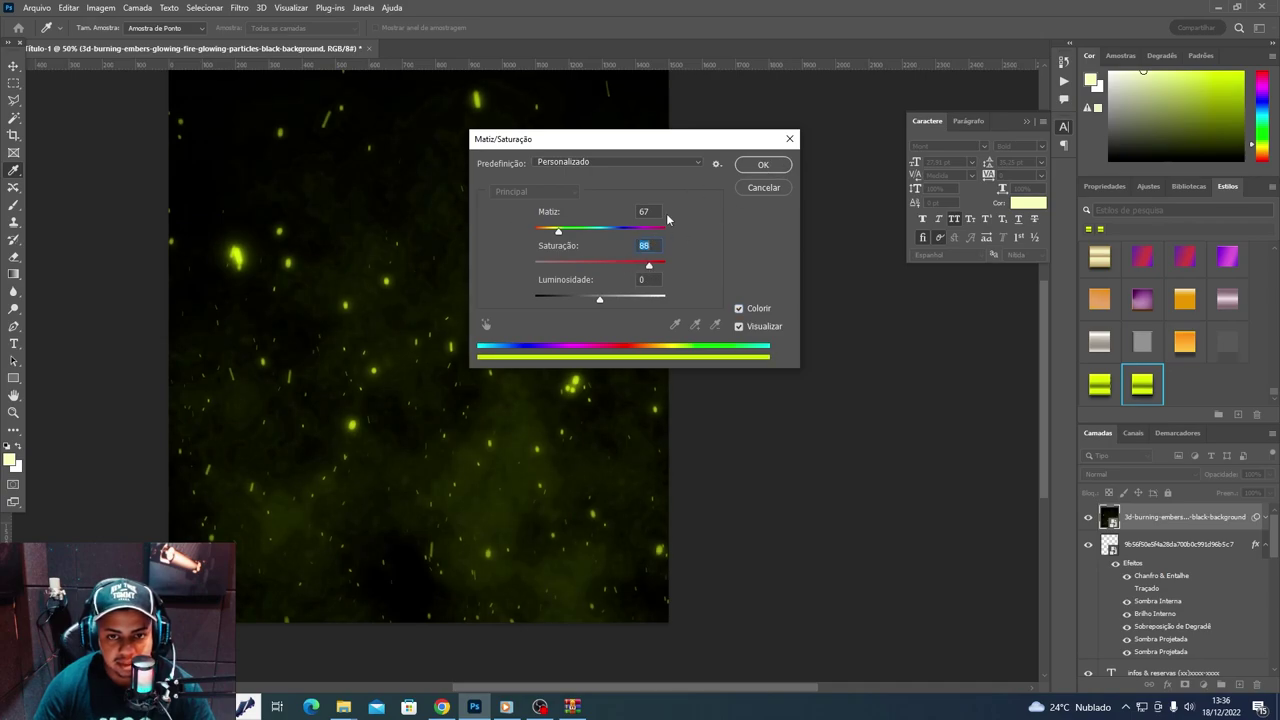
left_click(763, 164)
left_click(1110, 474)
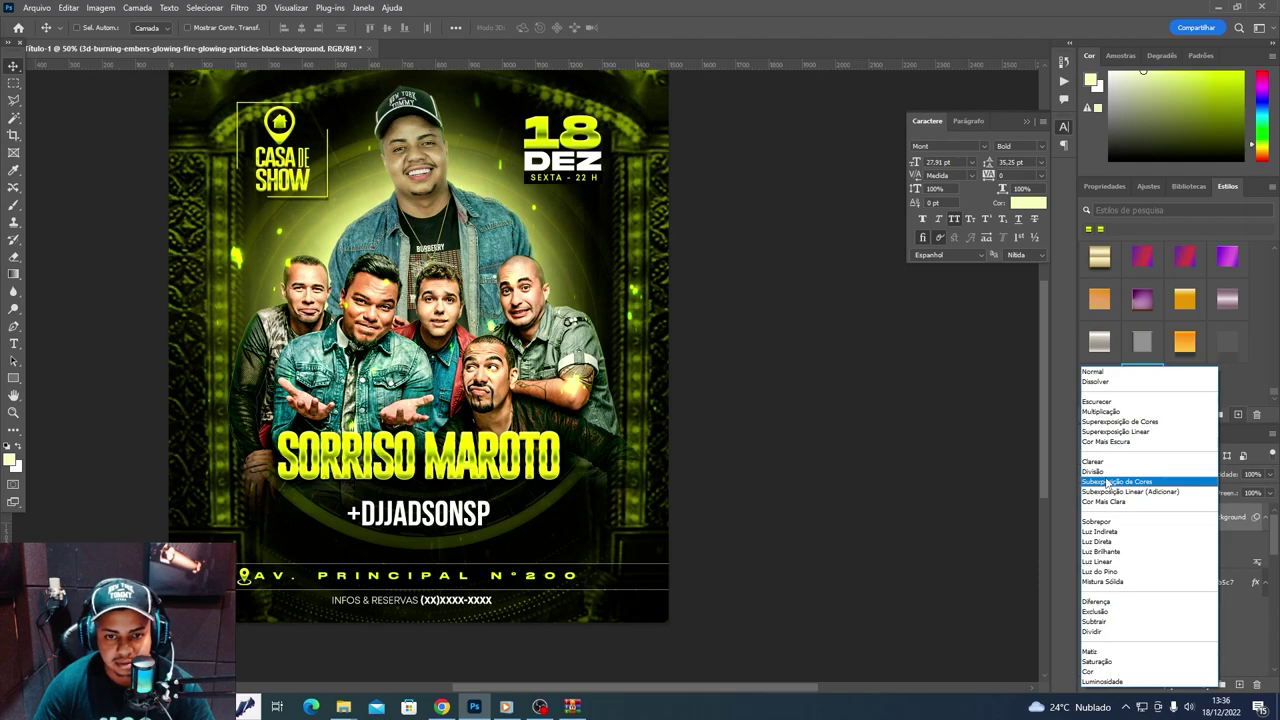
- Blend the embers in Subexposição Linear (Adicionar) and give them an inverted black mask
left_click(1120, 491)
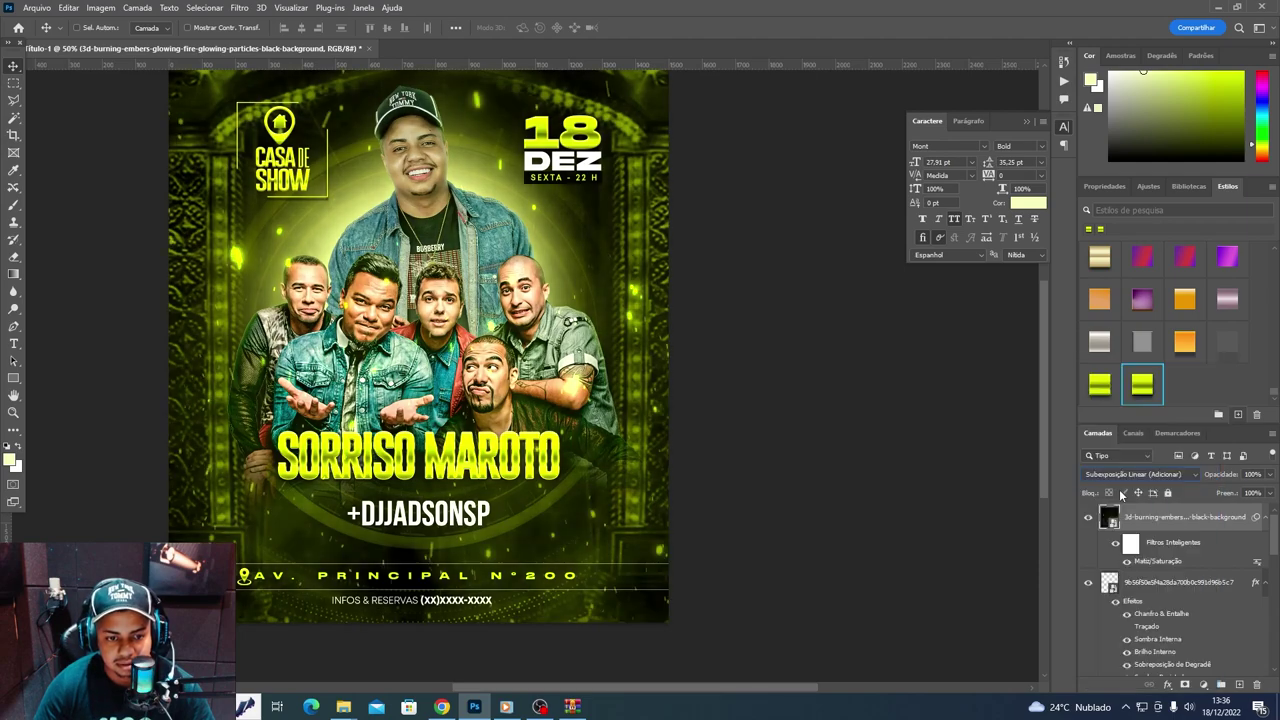
left_click(1185, 686)
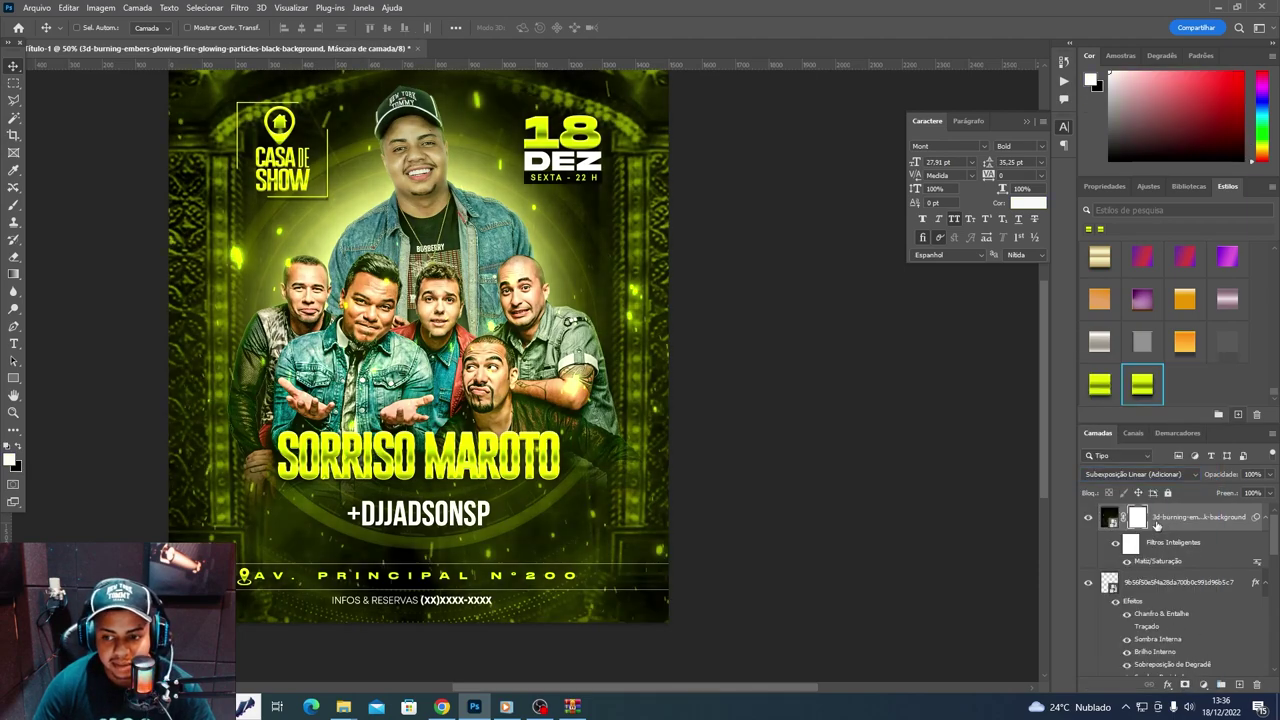
key("ctrl+i")
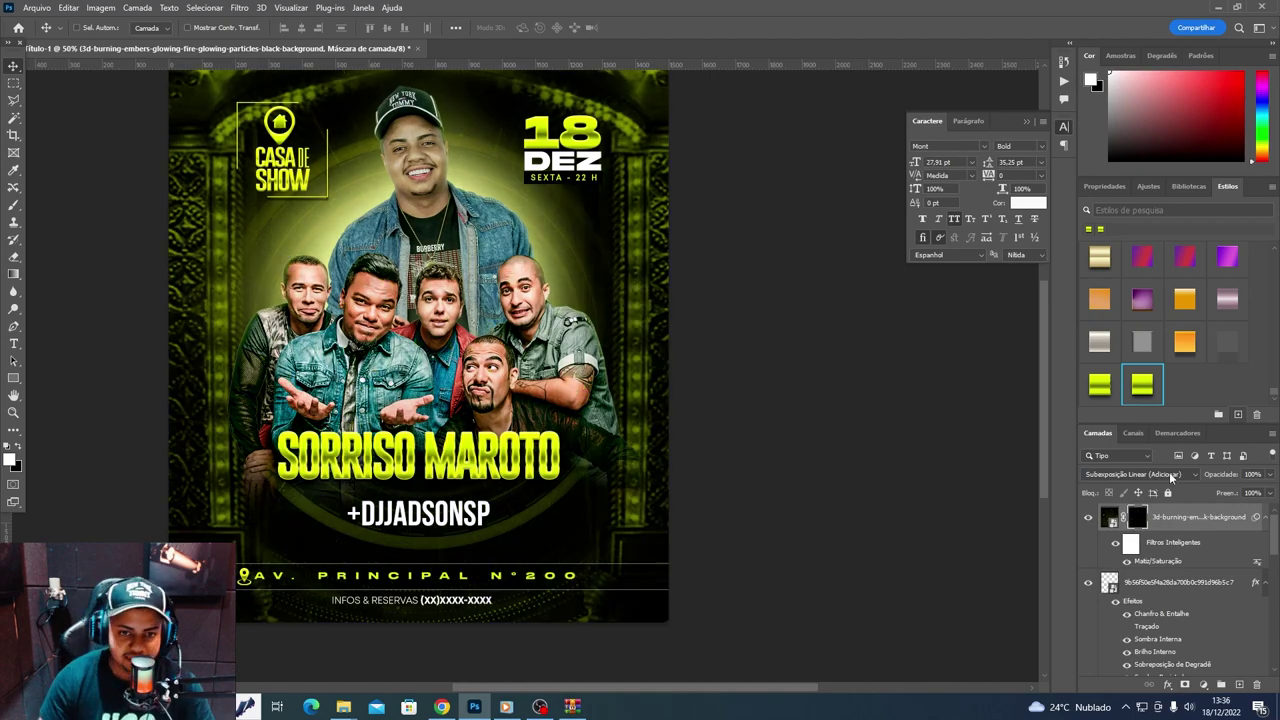
key("b")
- Paint the embers back in around 18 DEZ, the right-side man and both pillars
left_click_drag(593, 190, 562, 121)
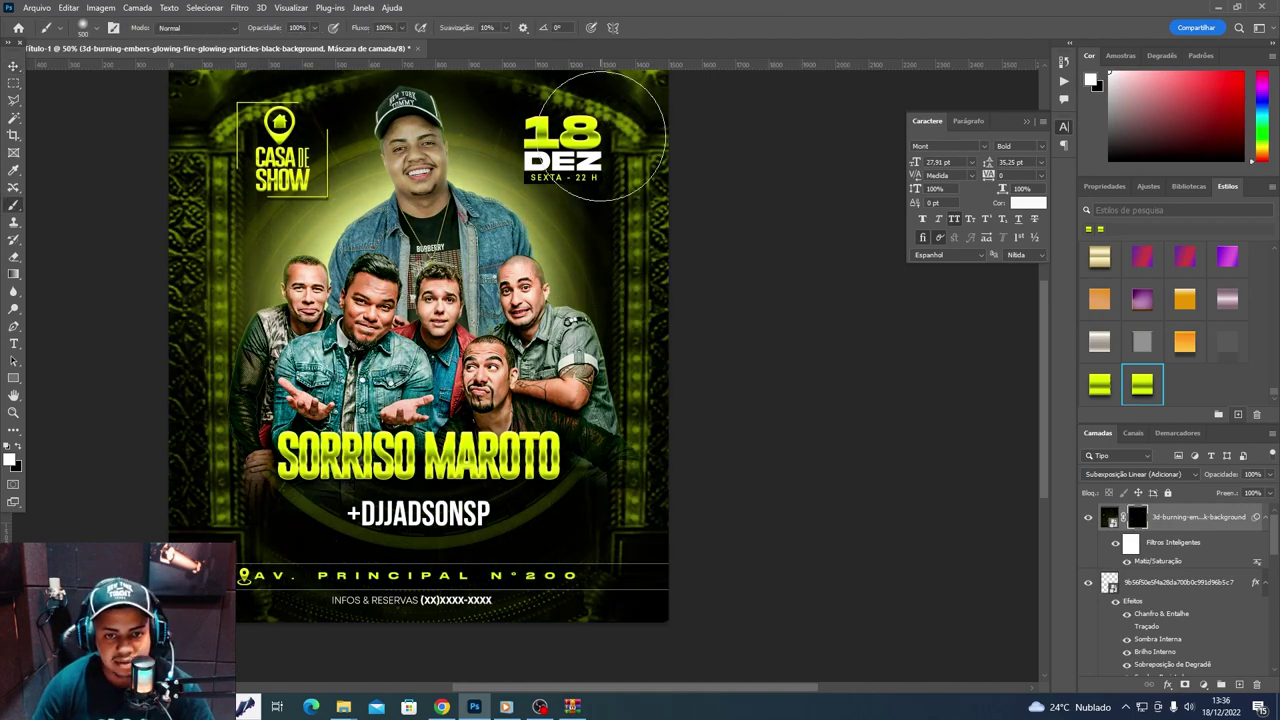
left_click_drag(614, 286, 614, 343)
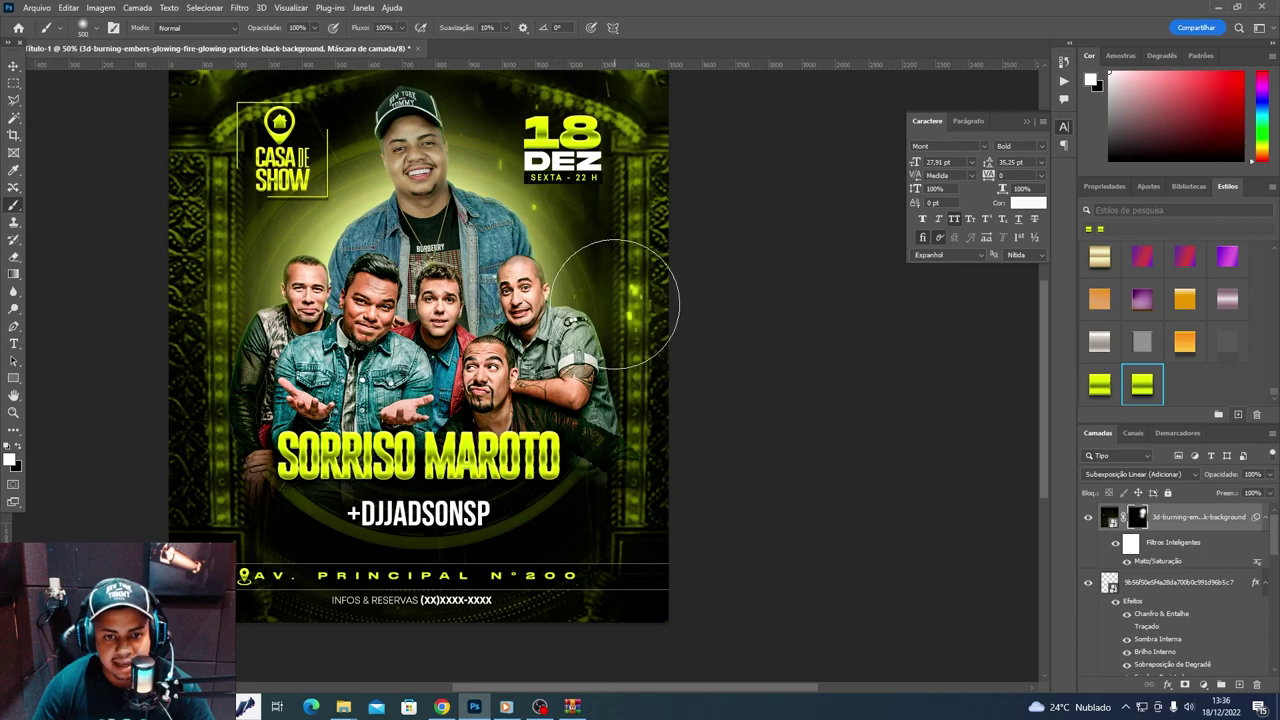
scroll(590, 397, "down", 1)
left_click_drag(590, 397, 575, 415)
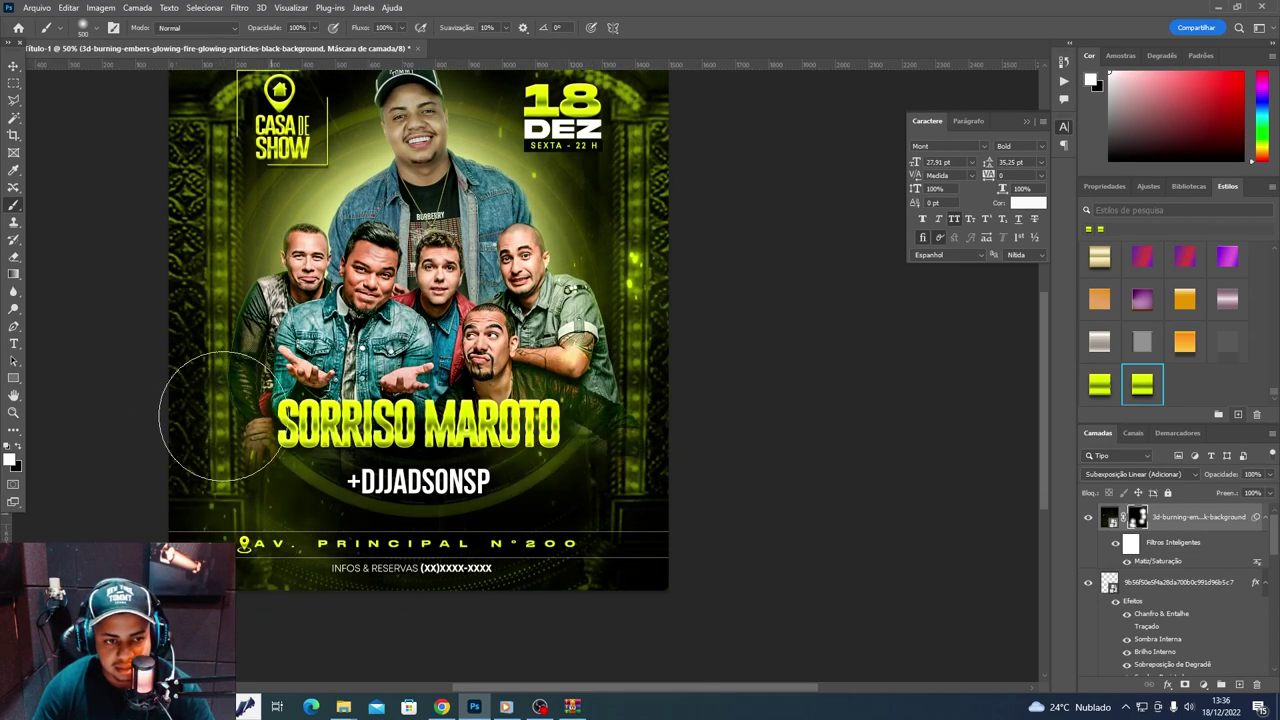
left_click_drag(245, 130, 218, 276)
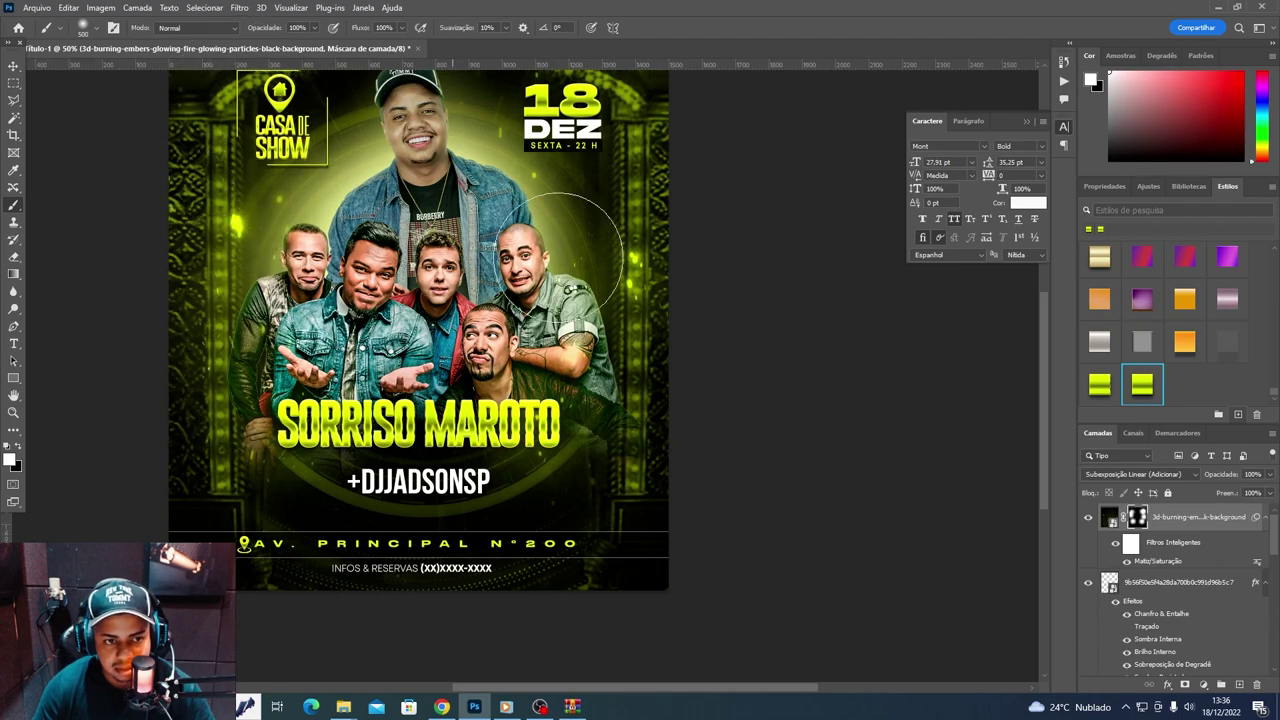
left_click_drag(640, 345, 653, 450)
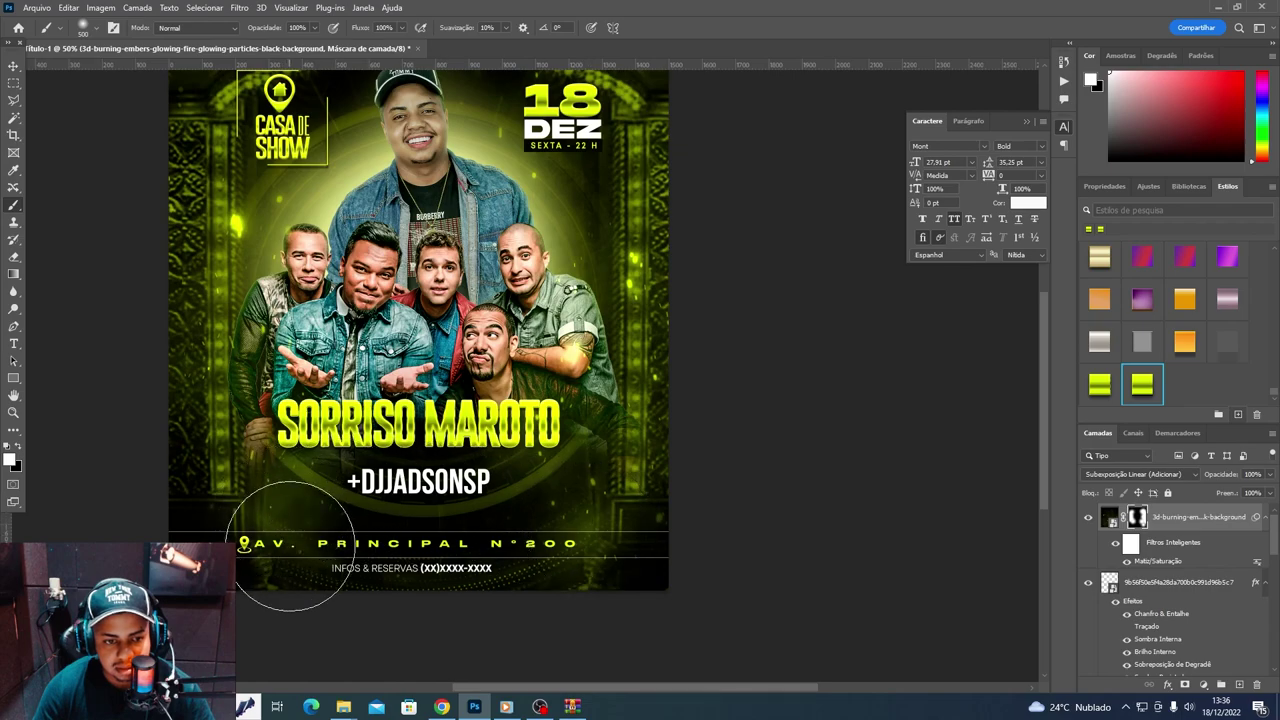
scroll(57, 305, "up", 2)
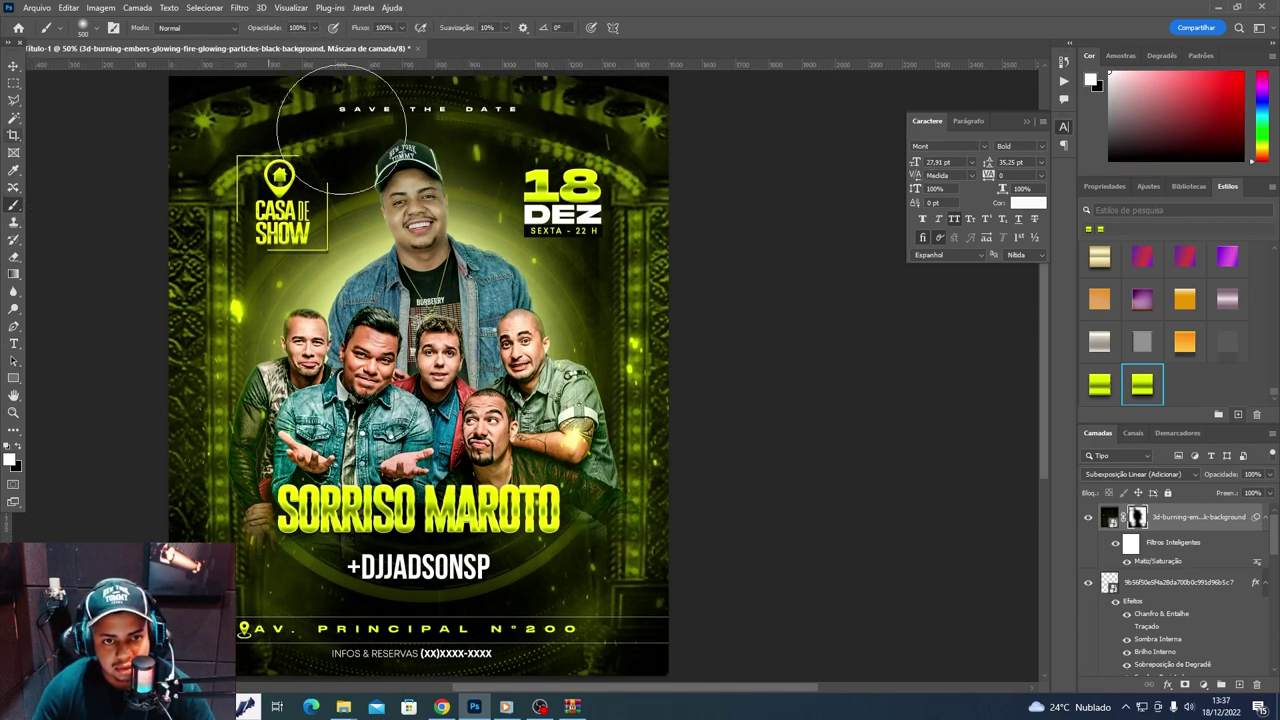
key("v")
scroll(886, 455, "up", 1)
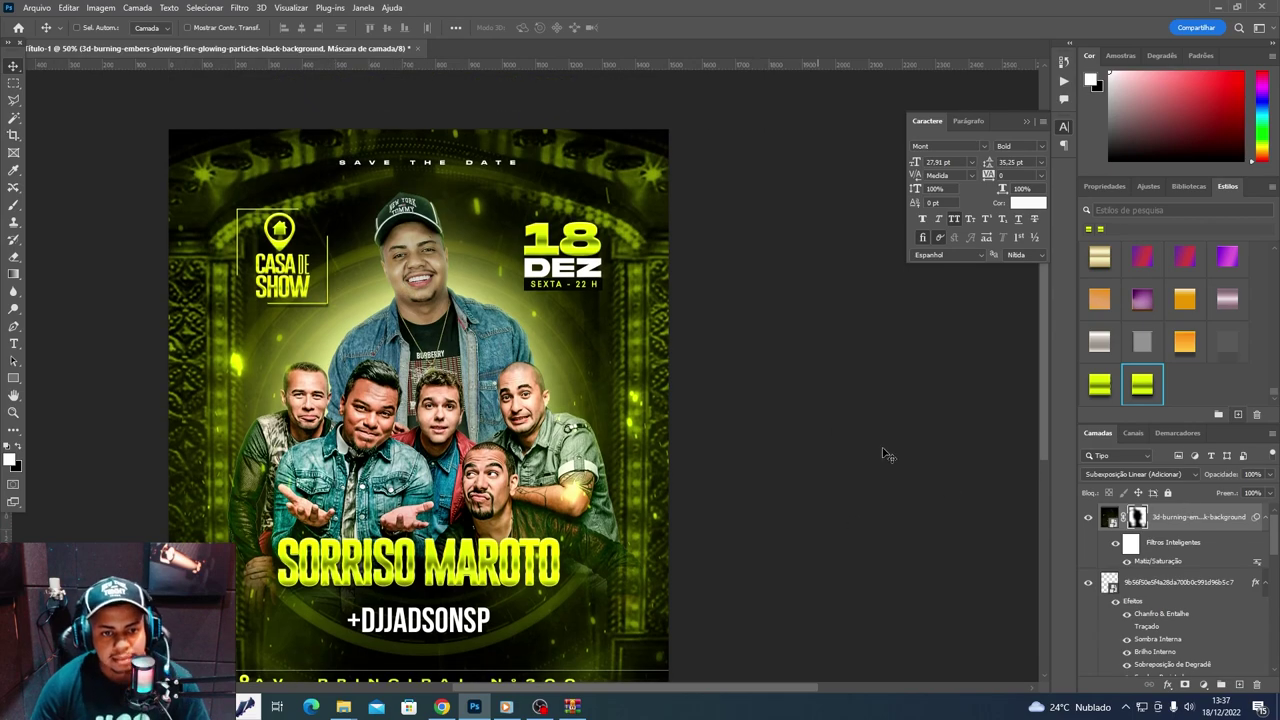
- Add a Color Balance layer, nudging midtones toward magenta and shadows to −1/+3/+3
left_click(1203, 685)
left_click(1241, 568)
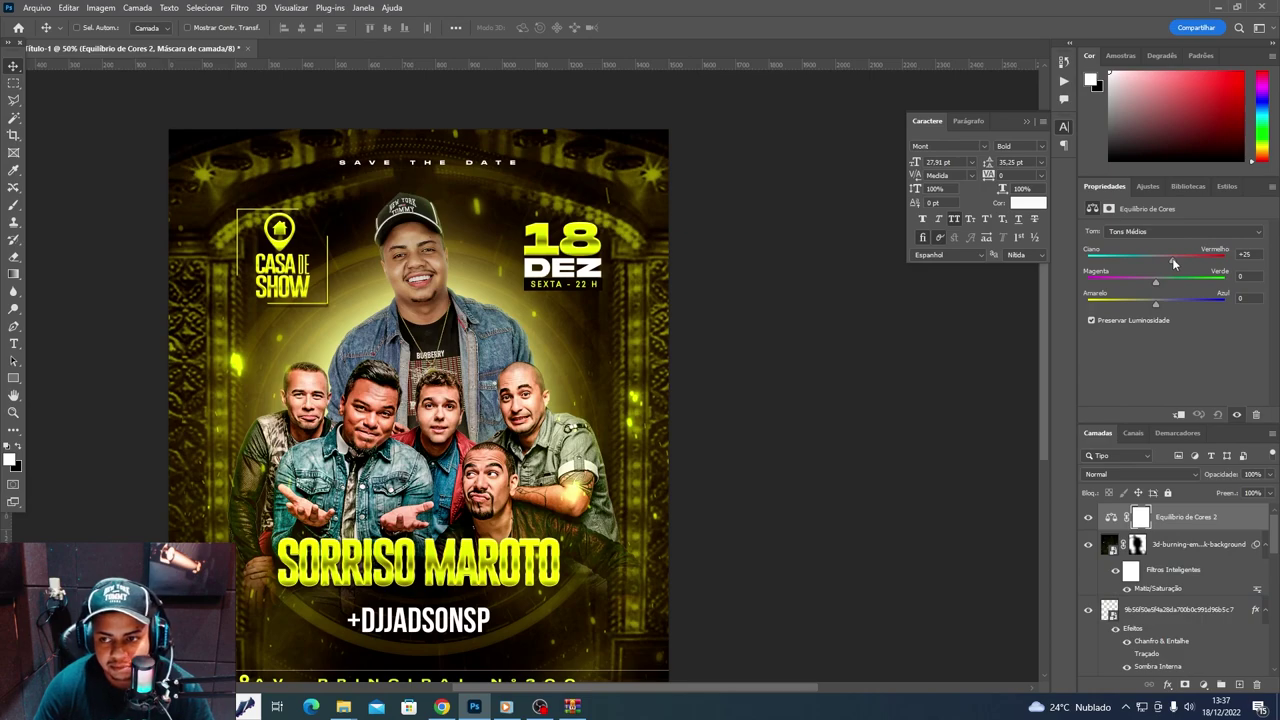
left_click_drag(1146, 277, 1148, 279)
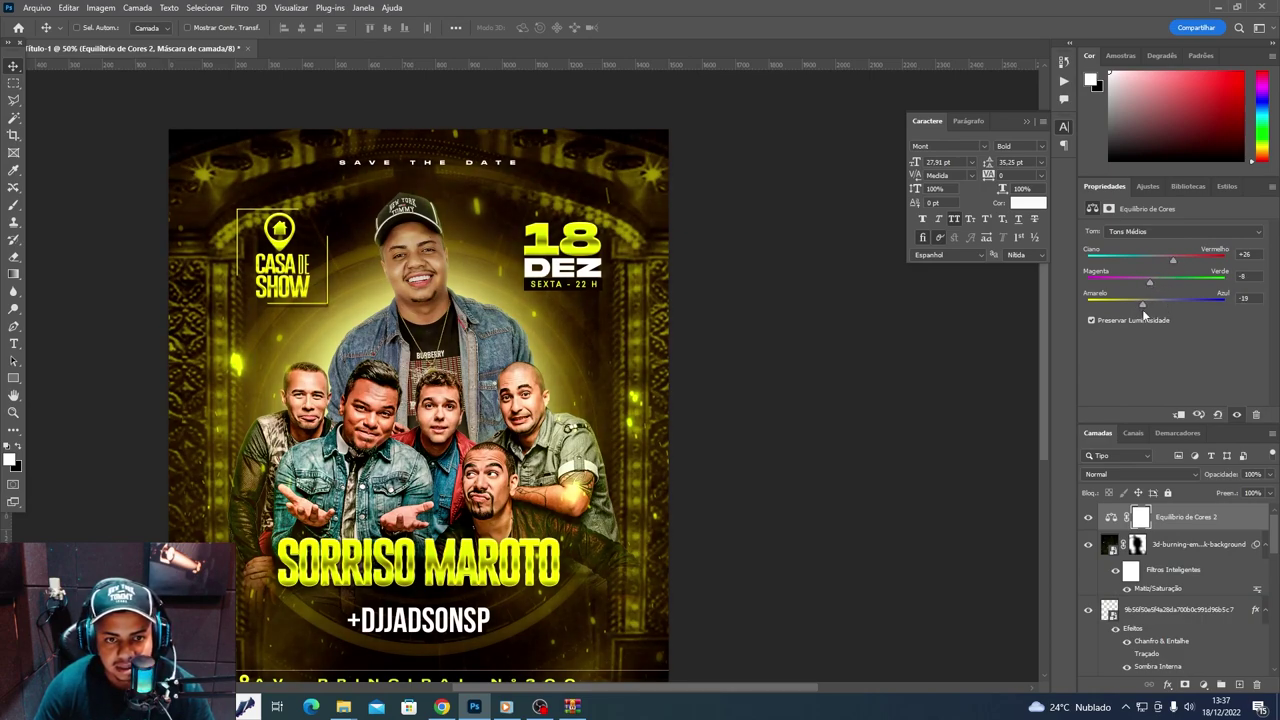
left_click(1150, 231)
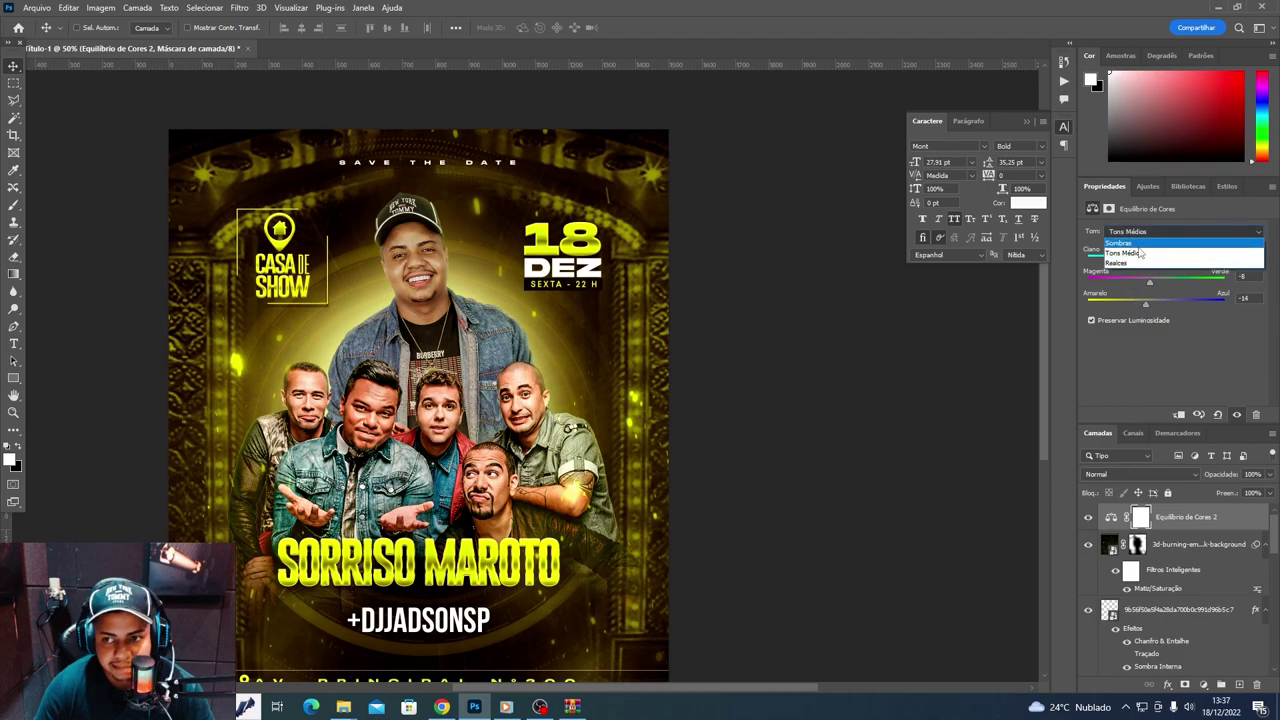
left_click(1142, 242)
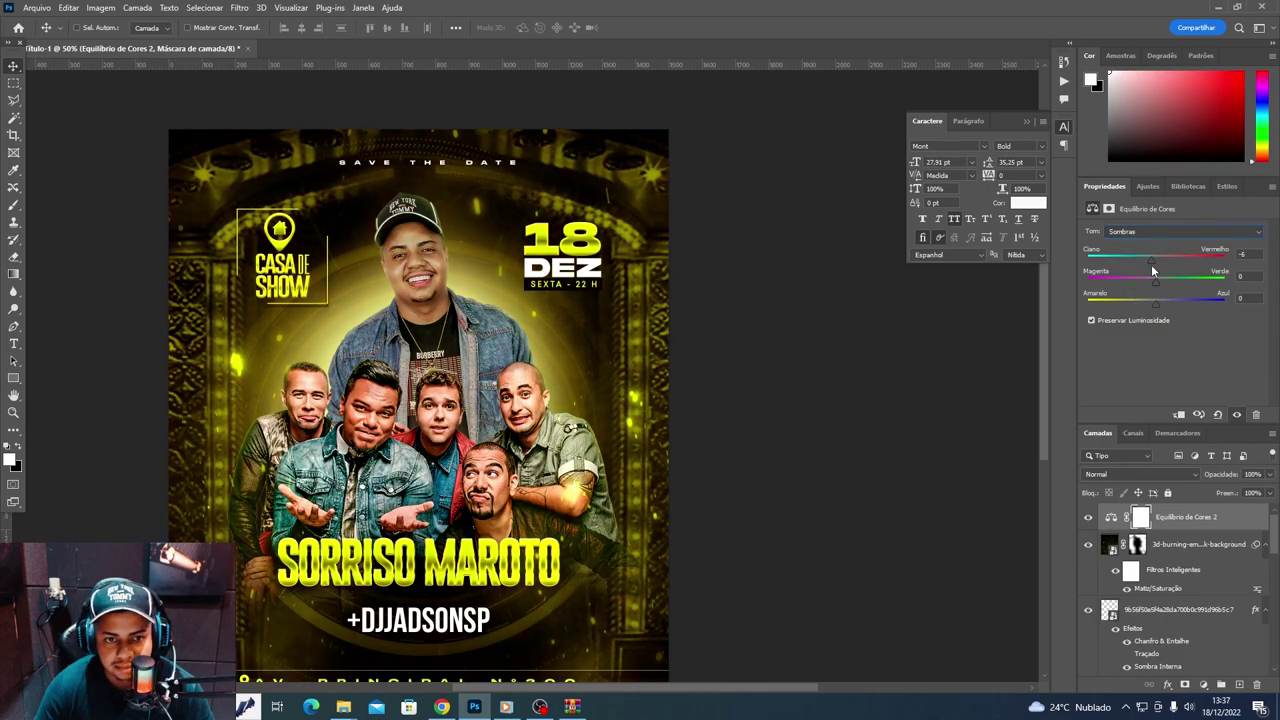
mouse_move(1157, 286)
left_mouse_down()
mouse_move(1189, 278)
mouse_move(1162, 283)
mouse_move(1152, 304)
left_mouse_up()
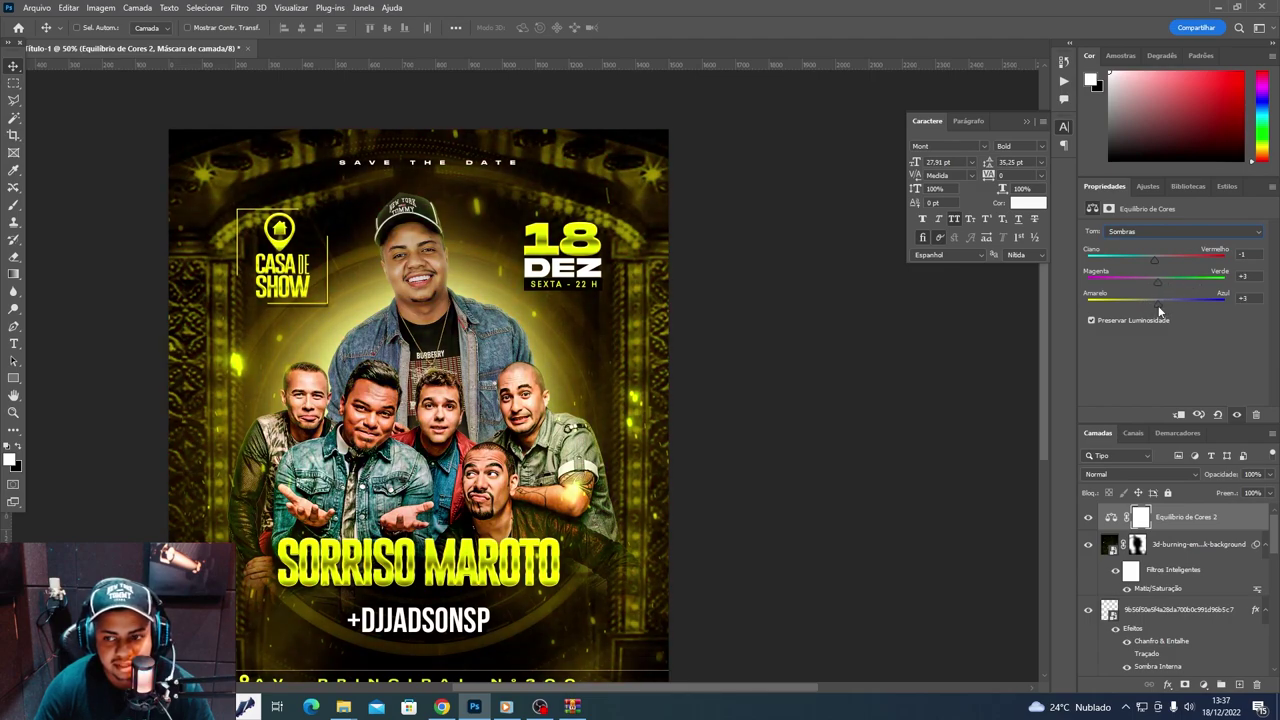
- Set the Color Balance highlights to −6, +52, +8
left_click(1150, 231)
left_click(1143, 266)
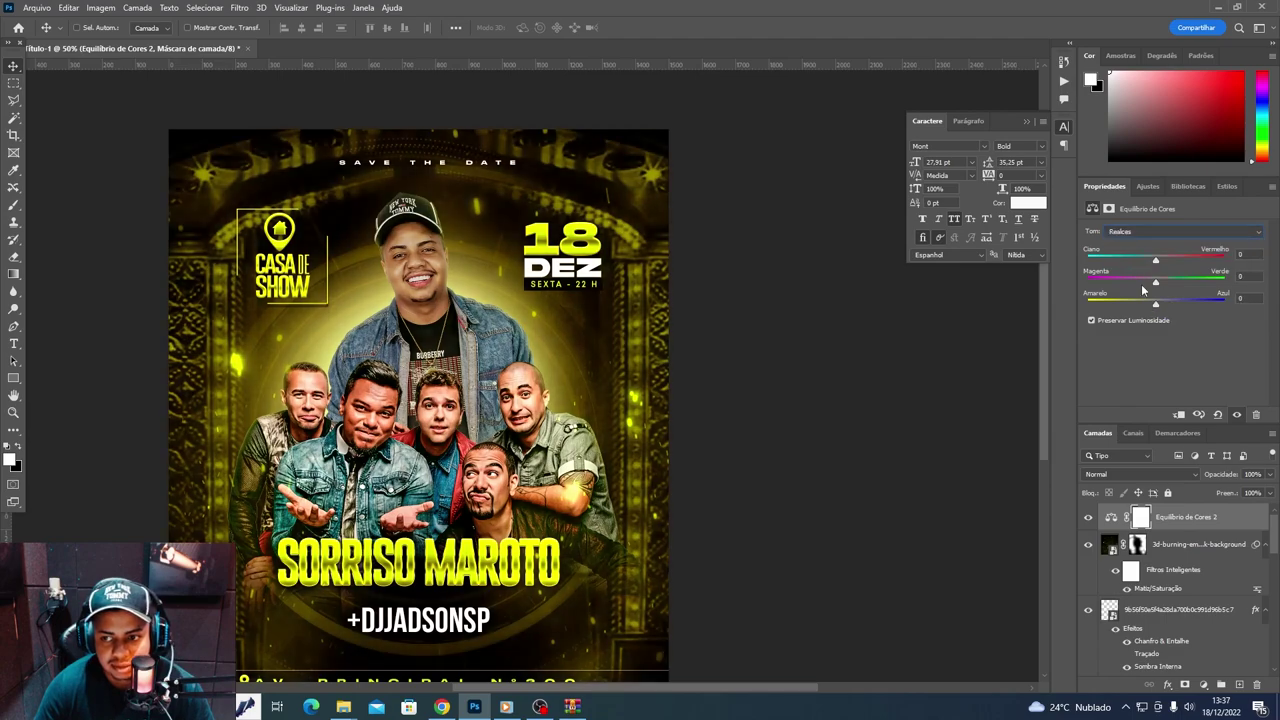
mouse_move(1163, 305)
left_mouse_down()
mouse_move(1146, 304)
mouse_move(1162, 308)
mouse_move(1138, 262)
mouse_move(1154, 278)
left_mouse_up()
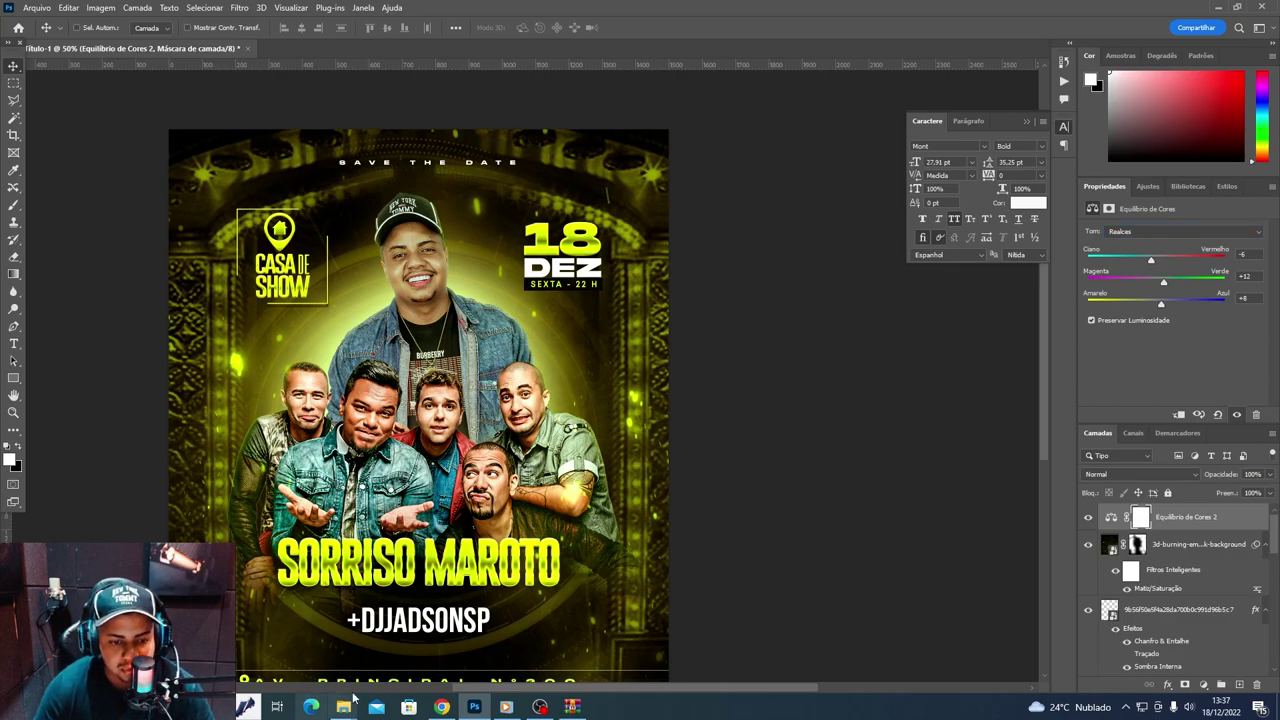
- Pick the smoke image from the EVENTO PRO folder for placing in Photoshop
mouse_move(343, 707)
left_click(560, 650)
scroll(634, 430, "down", 2)
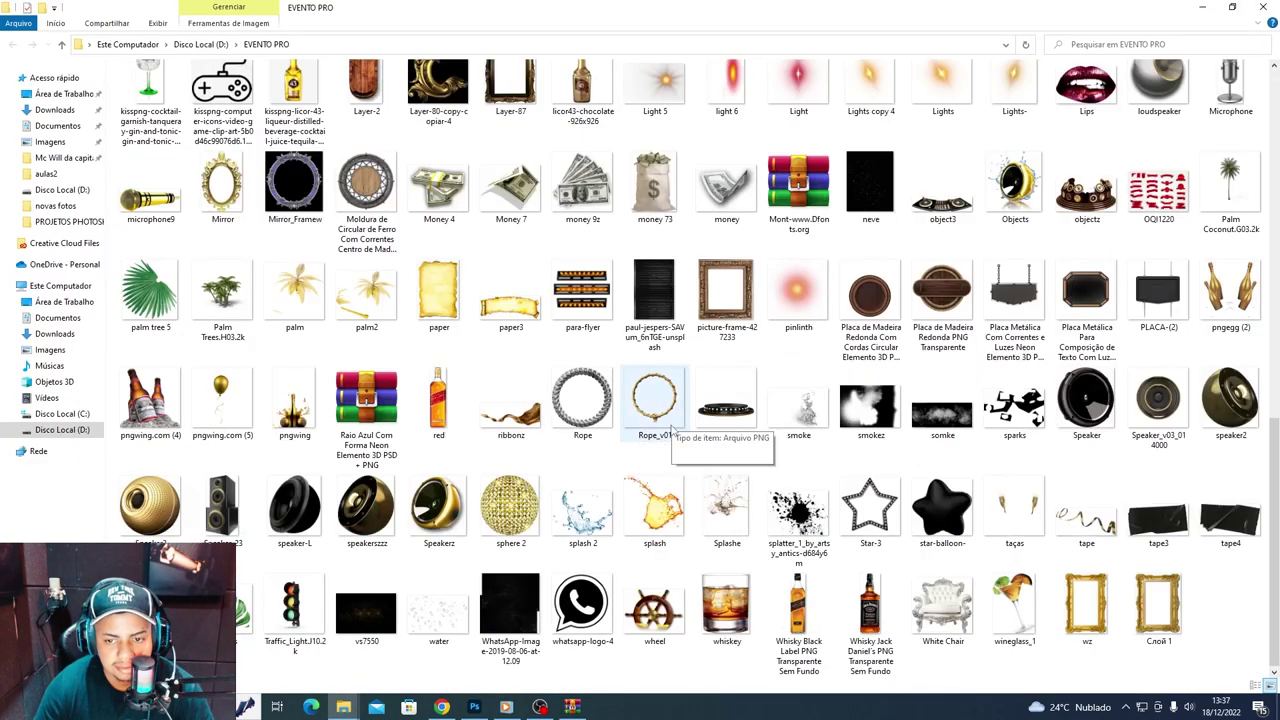
left_click(475, 708)
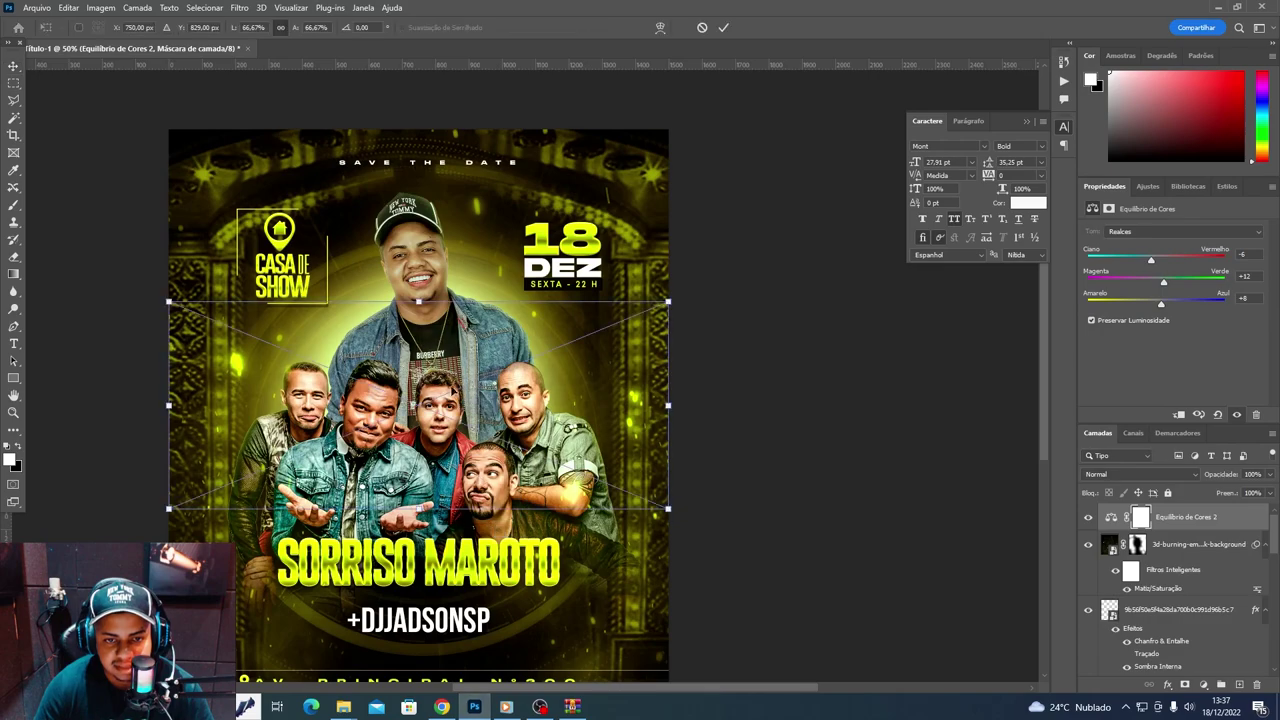
- Place the smoke image over the lower poster in Divisão mode at 24% opacity
mouse_move(475, 708)
left_mouse_down()
mouse_move(508, 422)
mouse_move(425, 551)
left_mouse_up()
left_click(1111, 468)
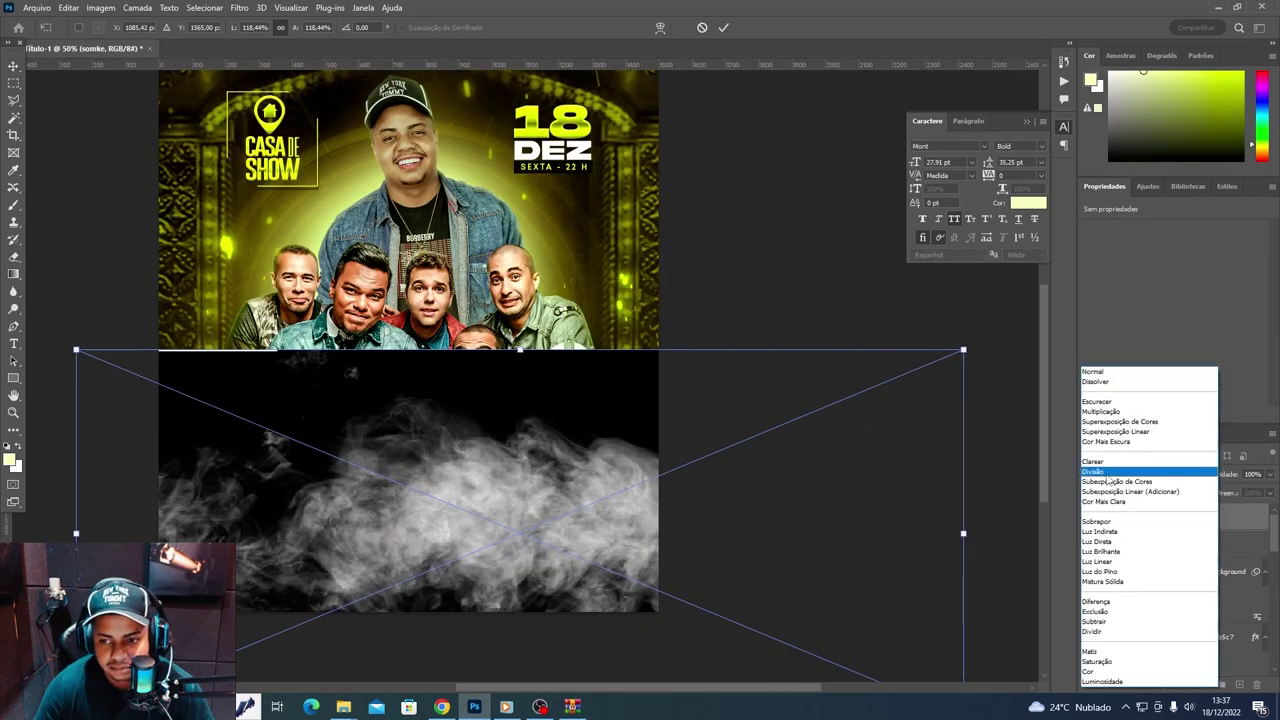
left_click(1106, 476)
key("Return")
left_click(1270, 474)
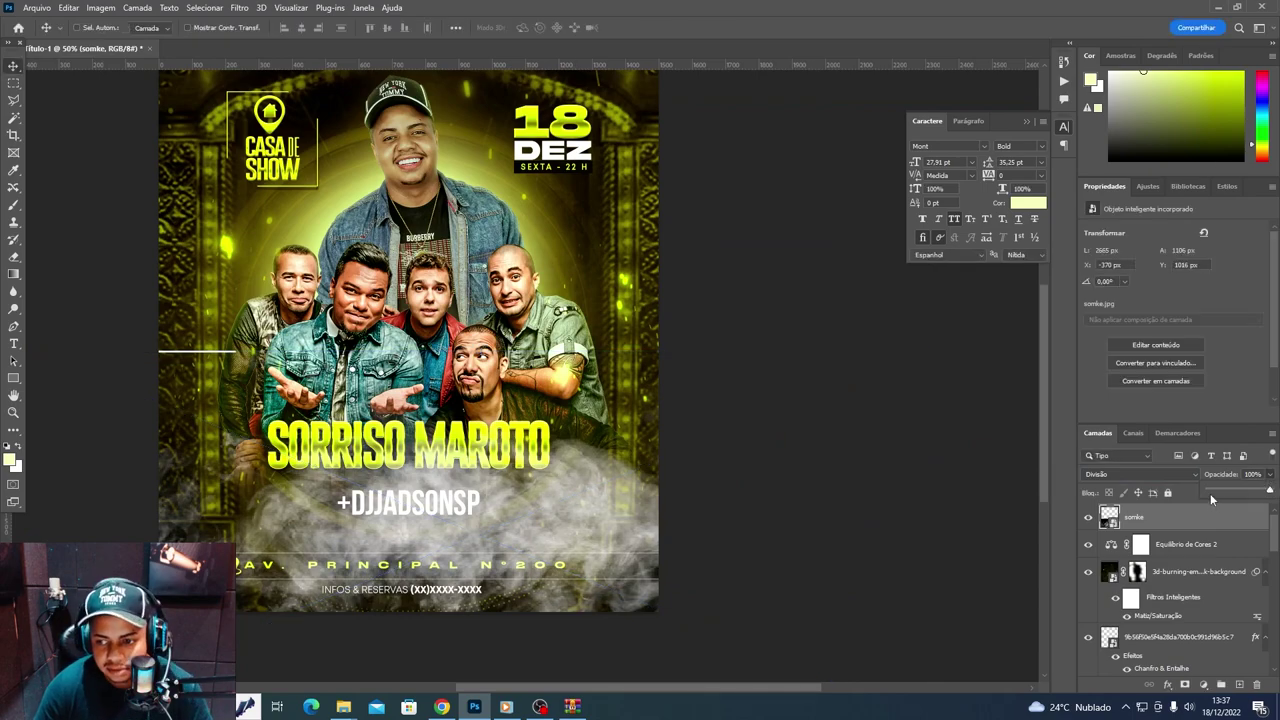
left_click(1212, 493)
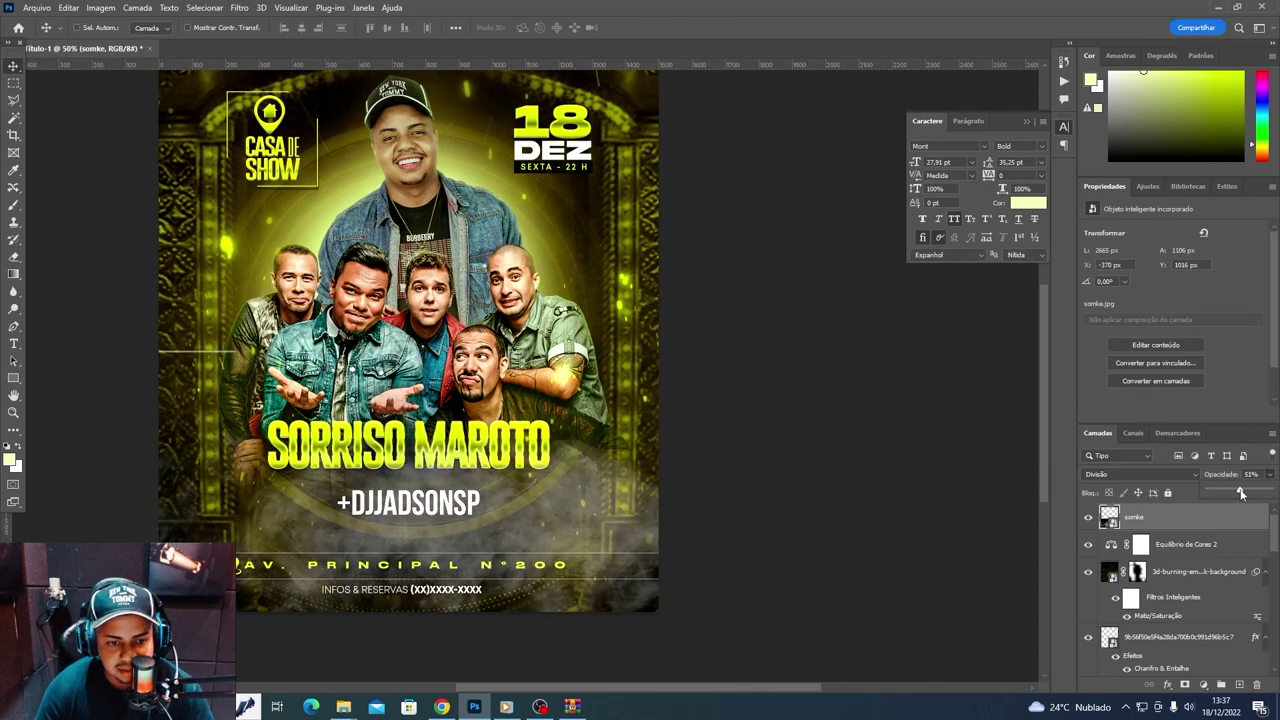
left_click_drag(1229, 487, 1218, 499)
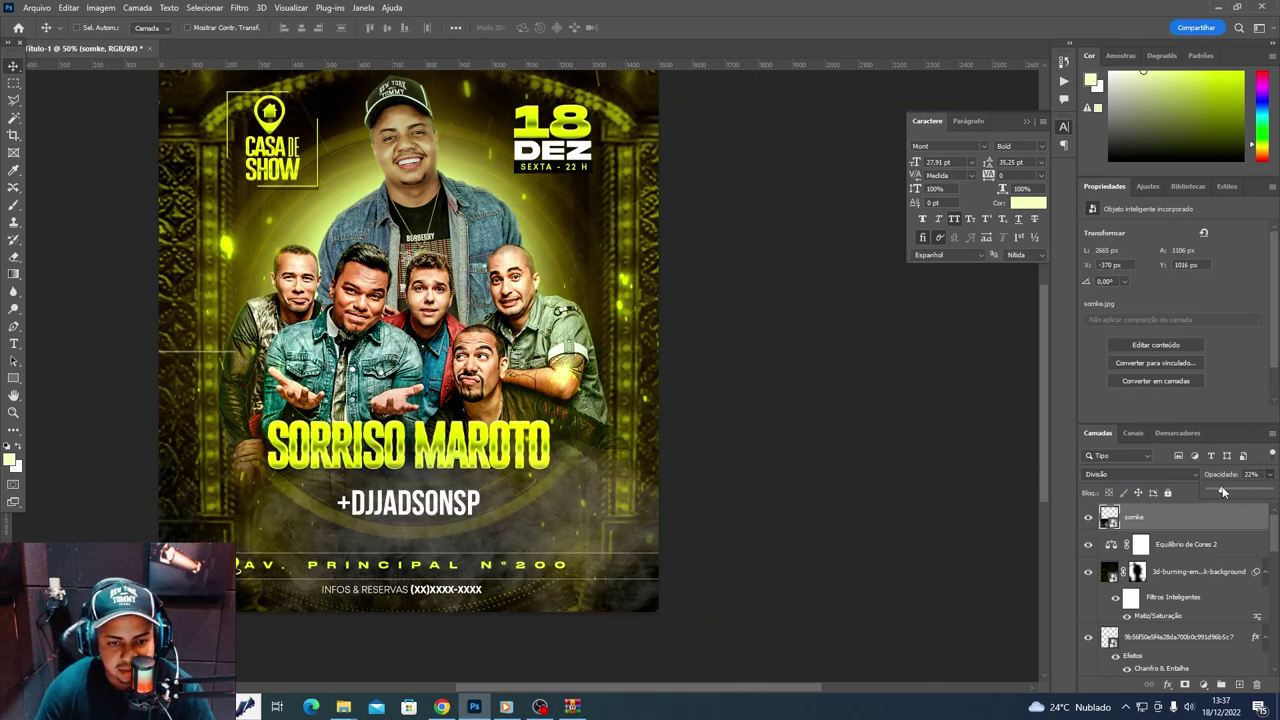
- Move the smoke layer beneath Agrupar 1 and add a layer mask
left_click(1196, 559)
scroll(1180, 600, "down", 3)
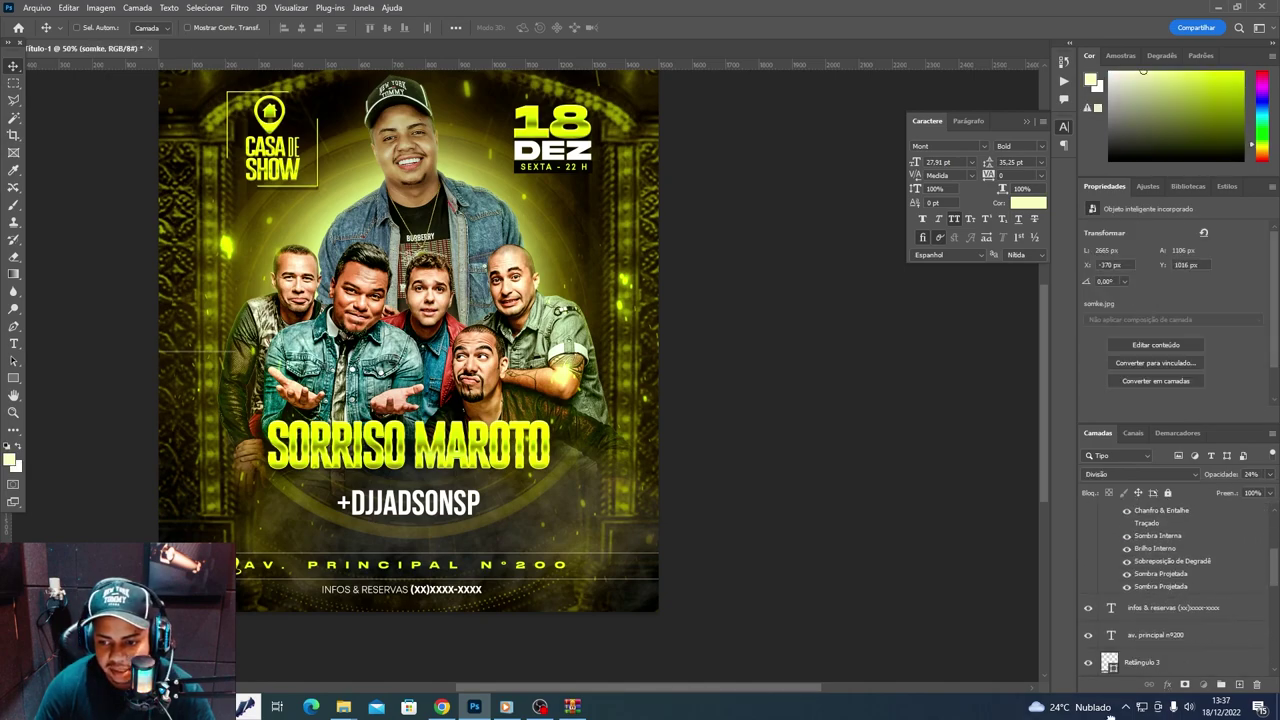
scroll(1180, 600, "down", 5)
left_click_drag(1140, 622, 1136, 592)
left_click_drag(558, 132, 560, 193)
left_click(1186, 685)
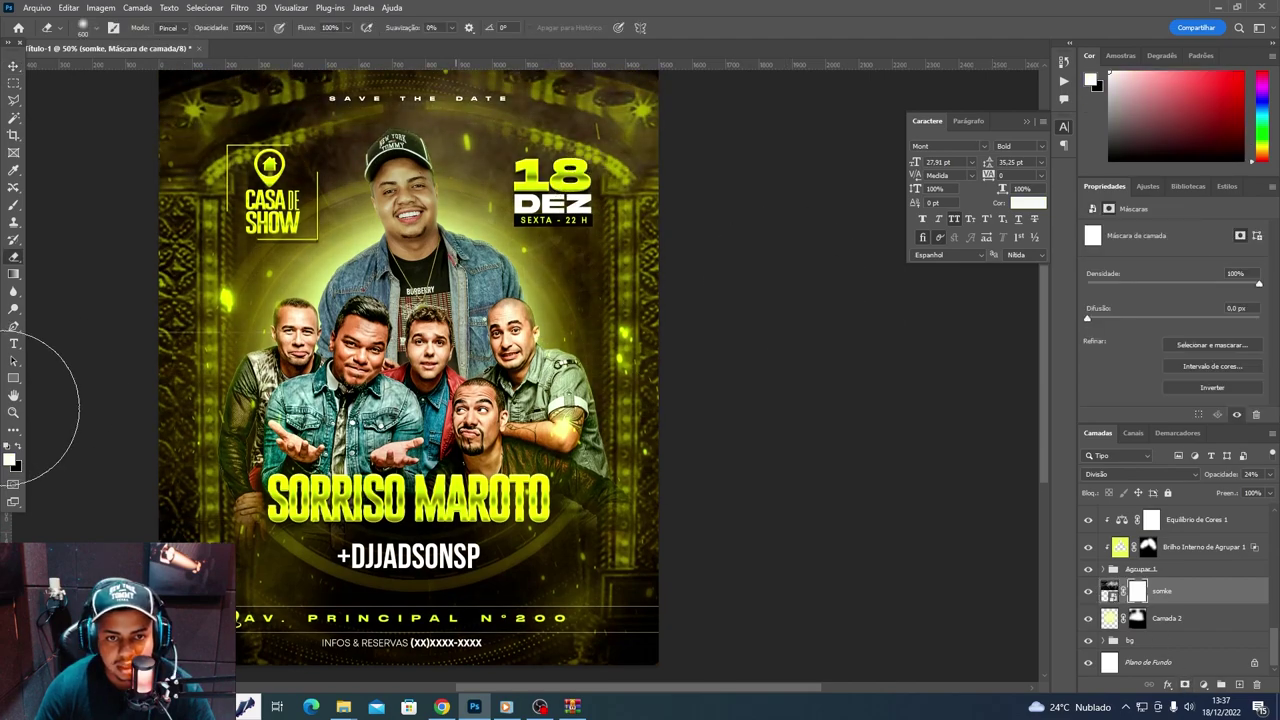
left_click_drag(653, 388, 630, 298)
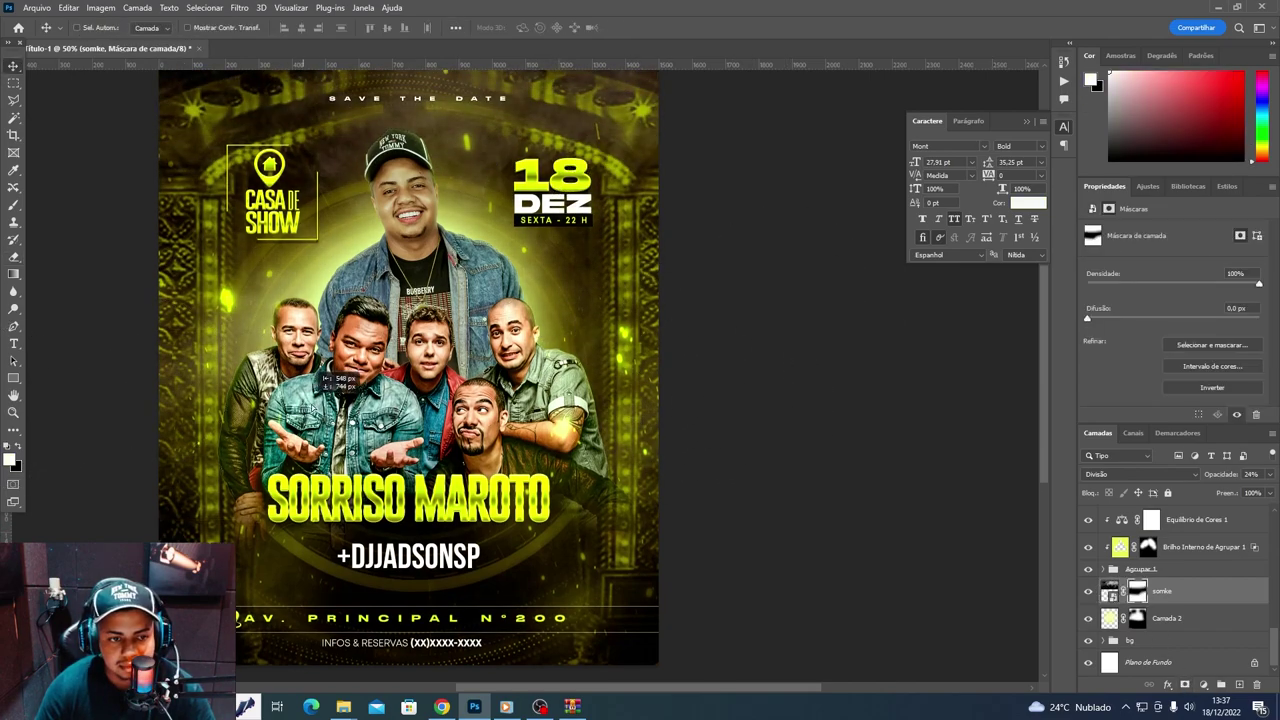
- Duplicate the smoke layer as somke copiar and invert its mask
key("ctrl+j")
key("e")
key("ctrl+i")
- Reset colours to default black and white, return to Move, and add a Curves adjustment layer
key("d")
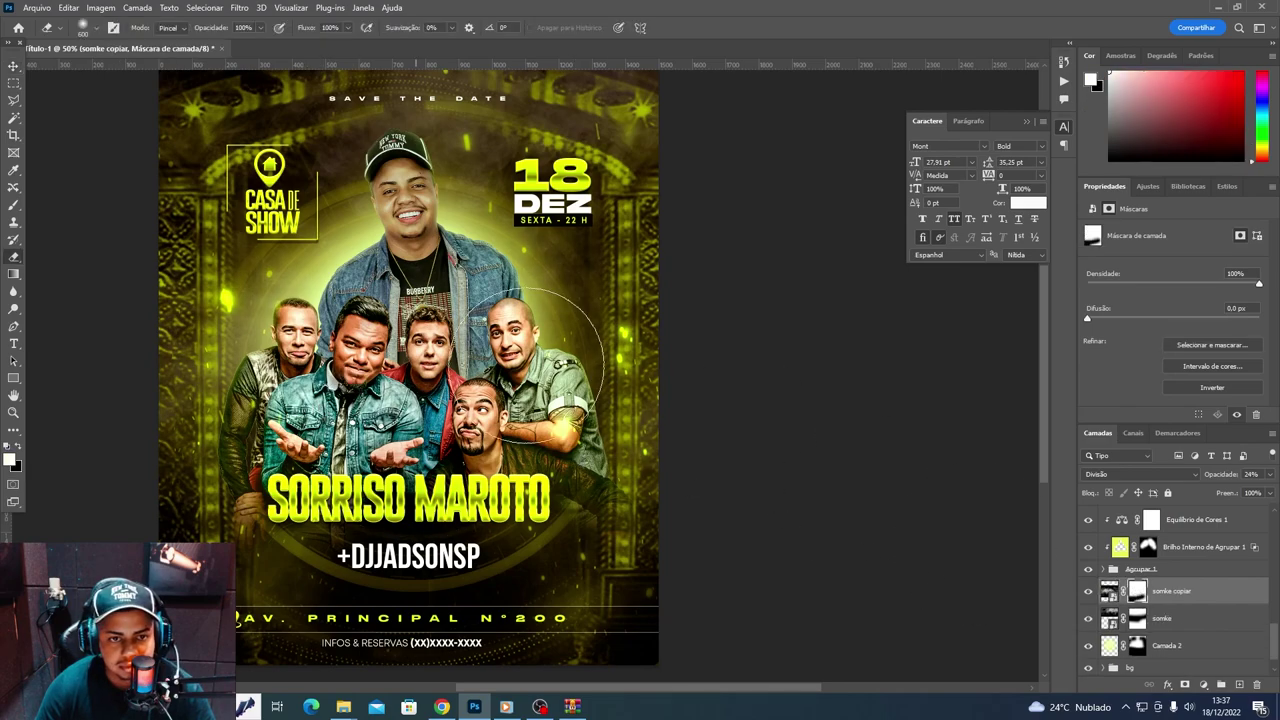
key("v")
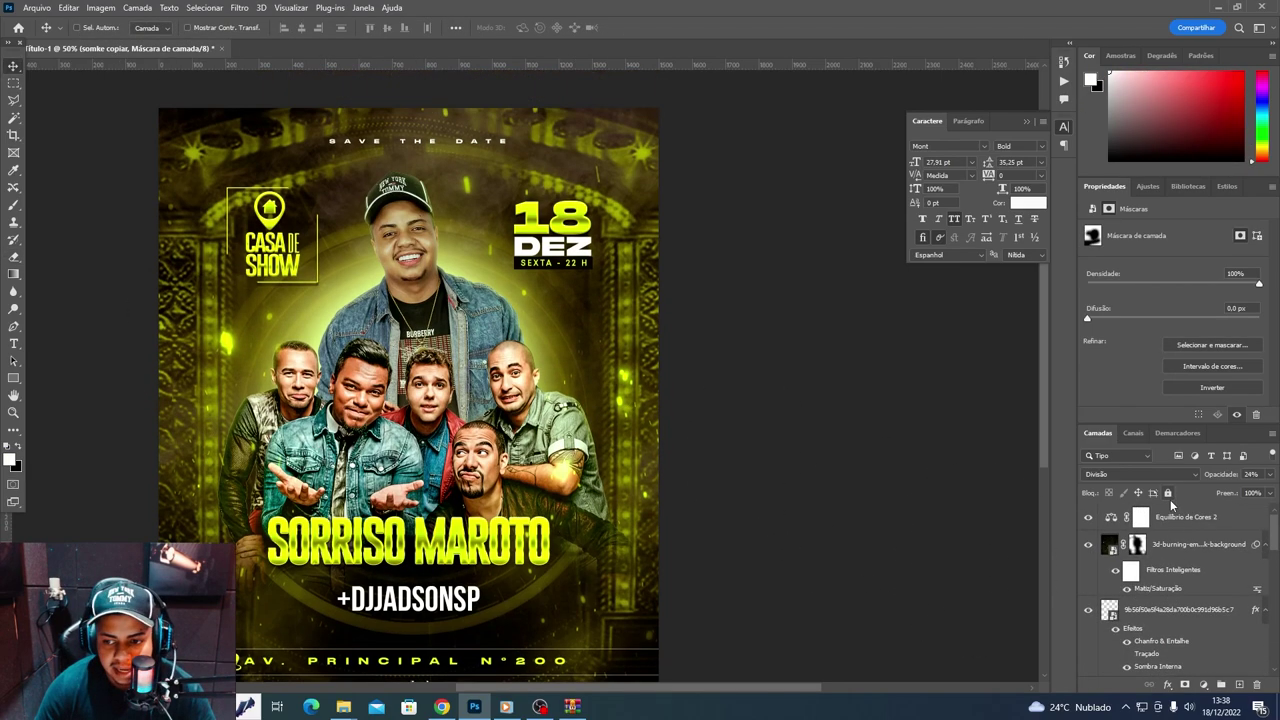
left_click(1203, 685)
left_click(1193, 513)
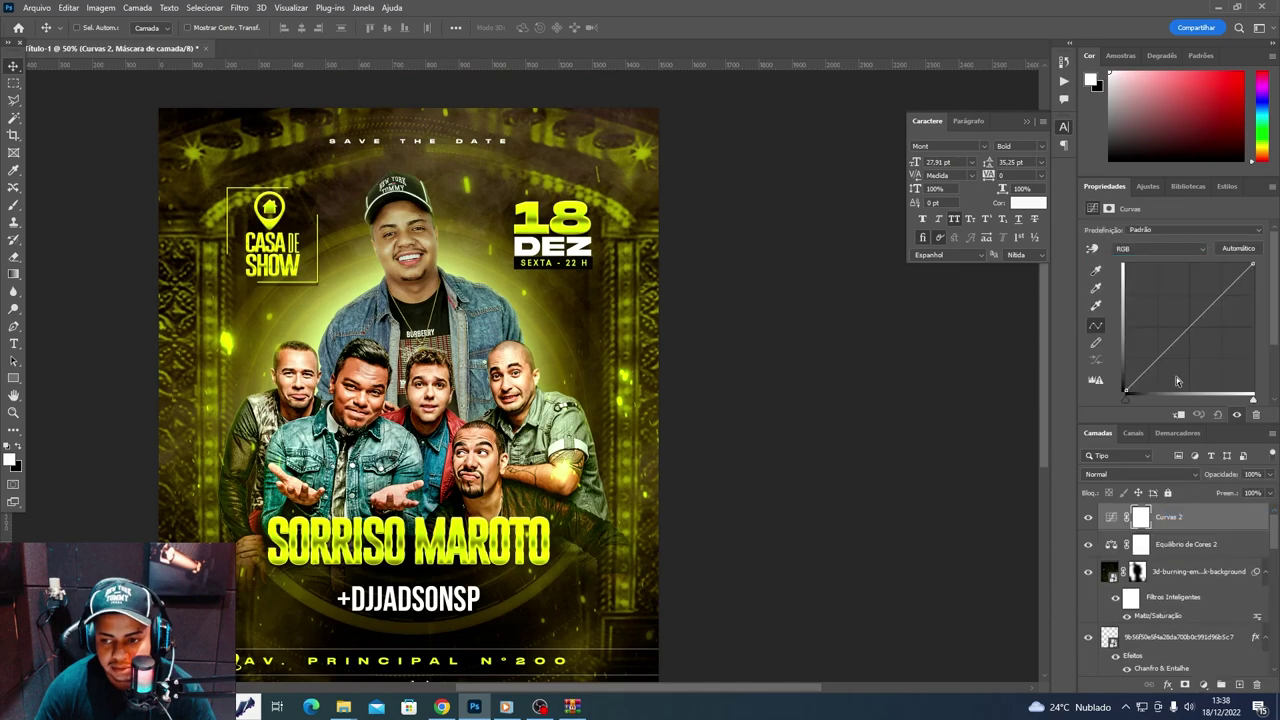
- Reshape the RGB curve with a lowered shadow point and adjusted highlight point, toggling visibility to compare
left_click_drag(1158, 357, 1160, 365)
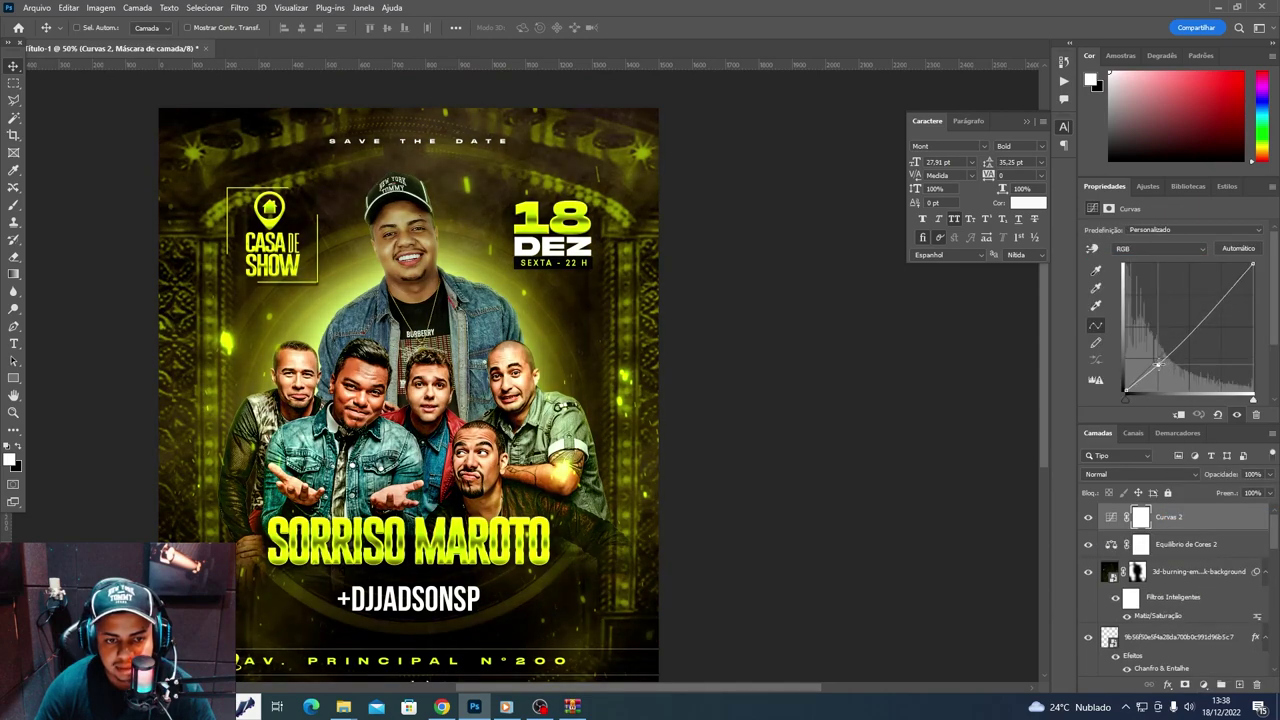
left_click_drag(1230, 291, 1221, 292)
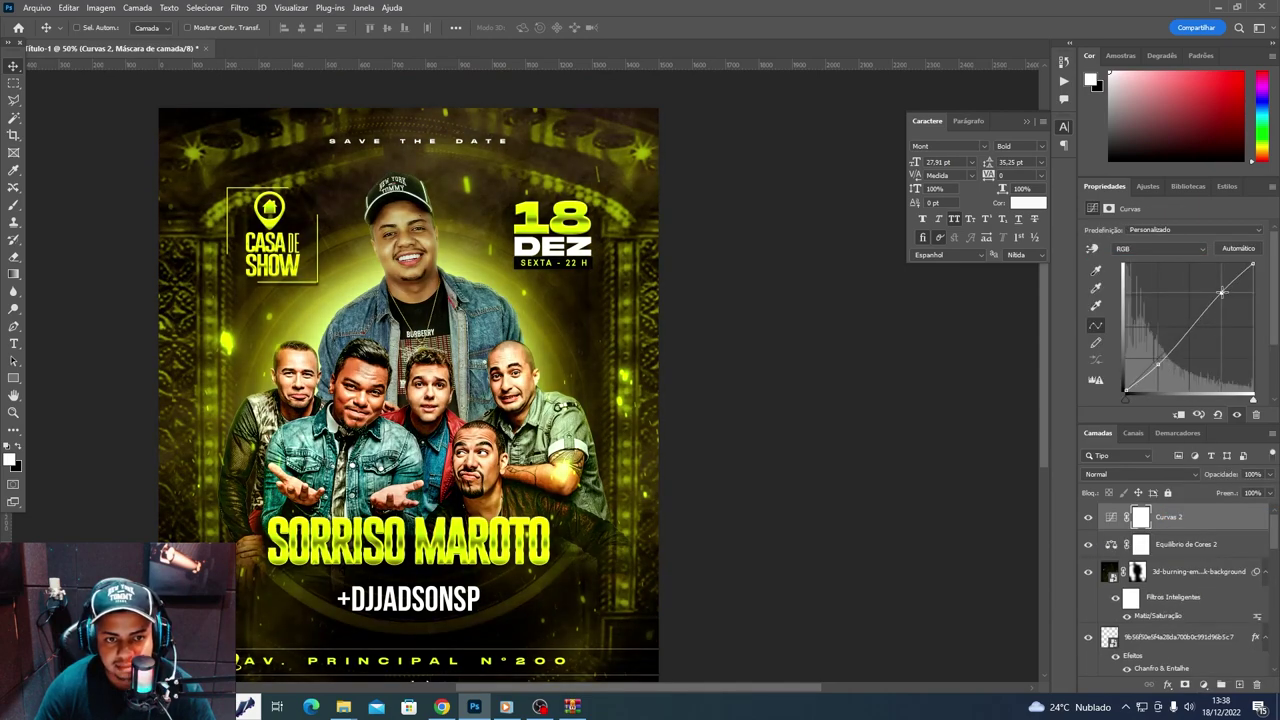
left_click(1085, 516)
left_click(1087, 518)
left_click(1087, 518)
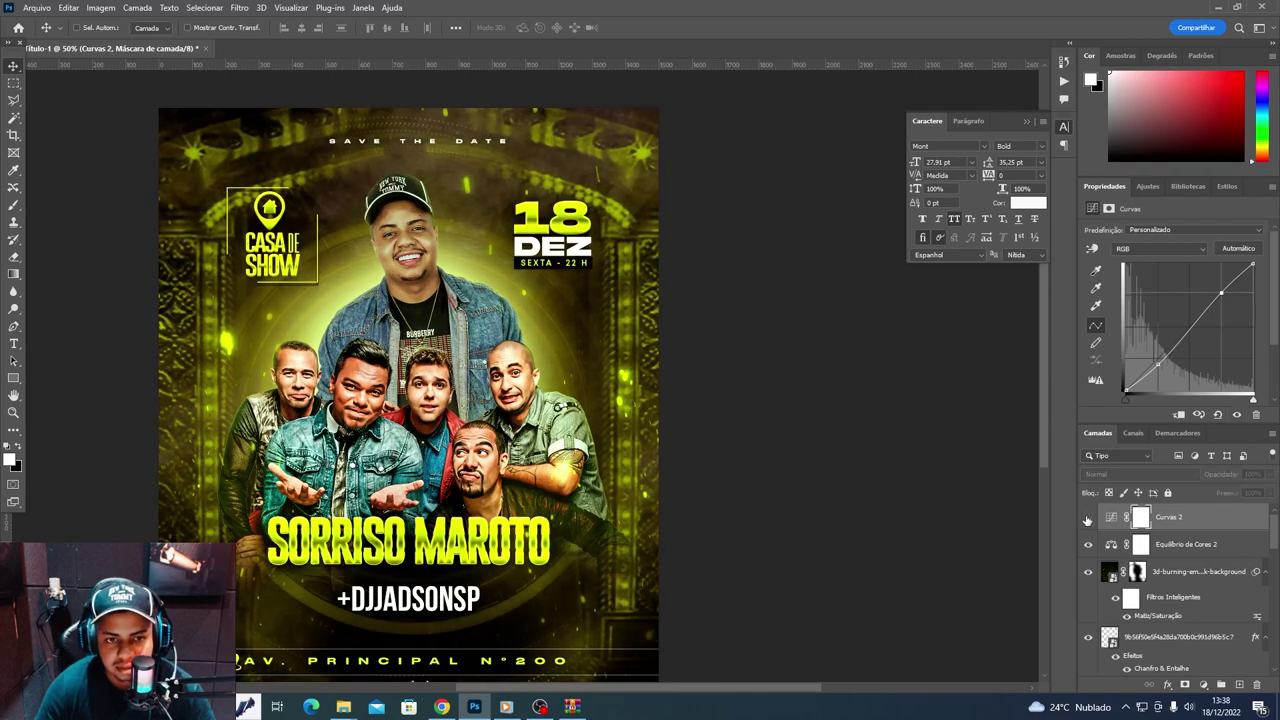
left_click_drag(1157, 358, 1157, 361)
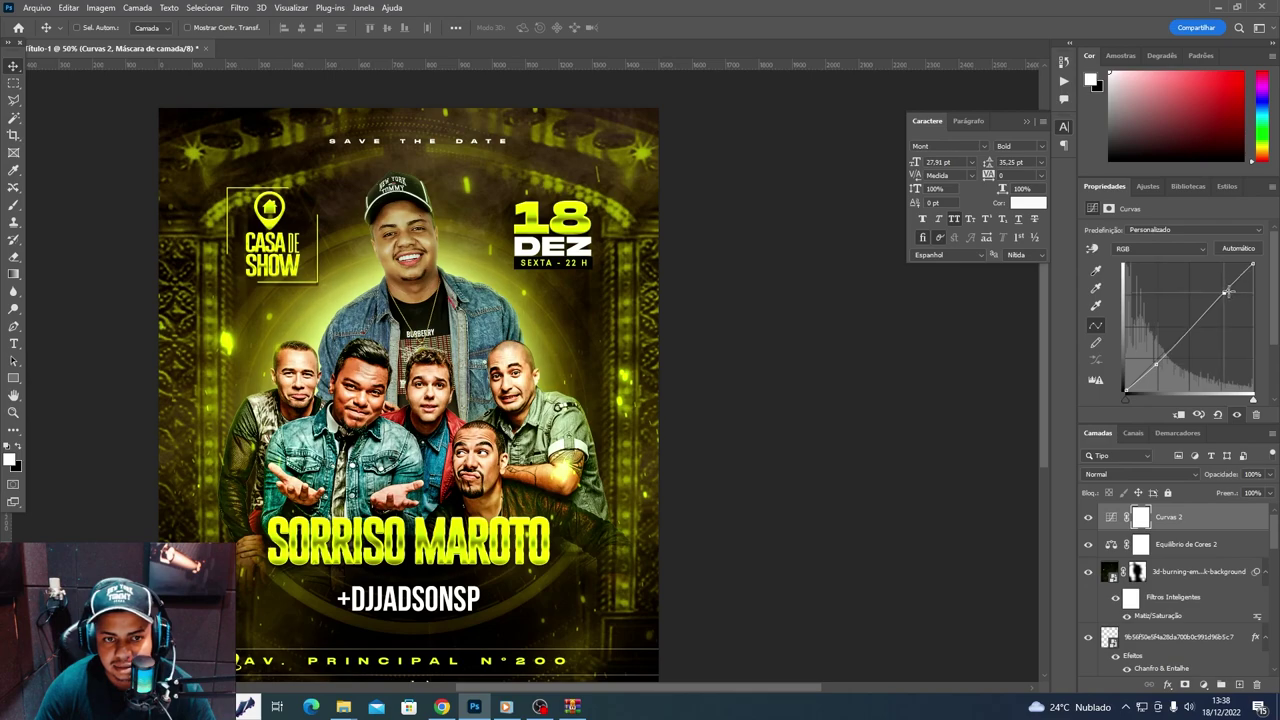
left_click_drag(1228, 291, 1235, 294)
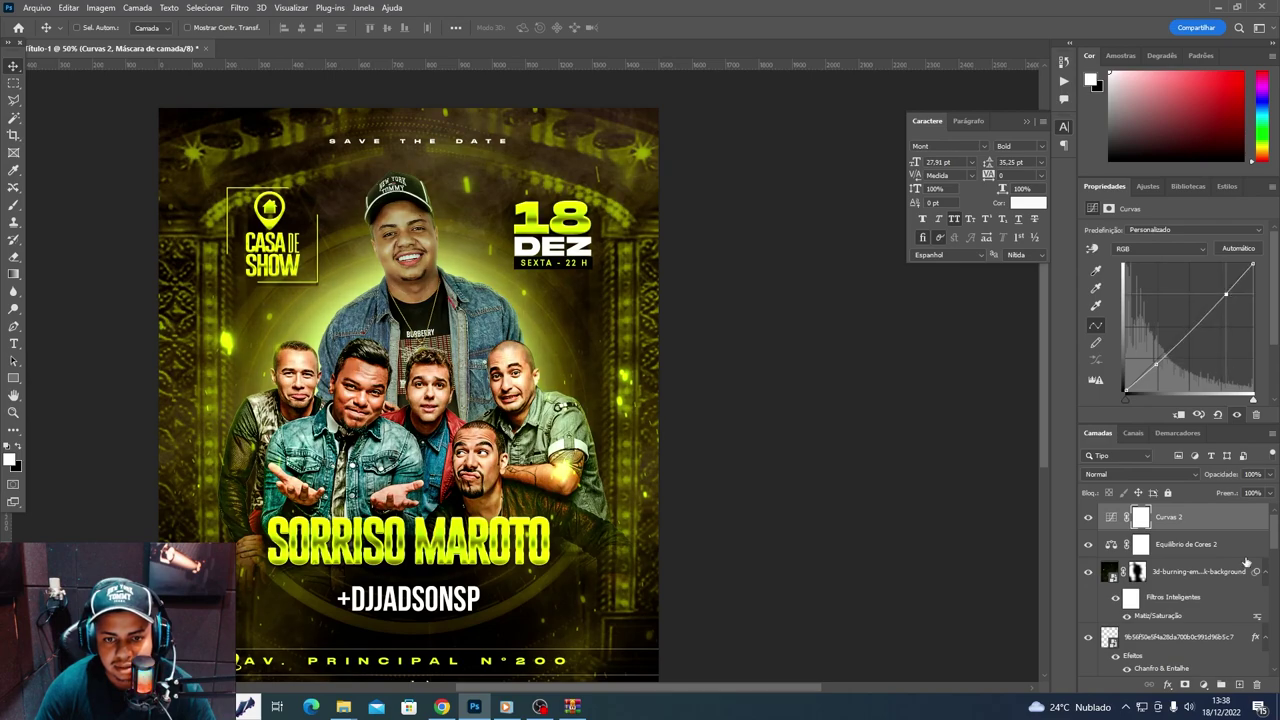
- Add a Color Lookup layer, try the 2Strip.look table, and fade its opacity
left_click(1203, 685)
left_click(1200, 612)
left_click(1231, 232)
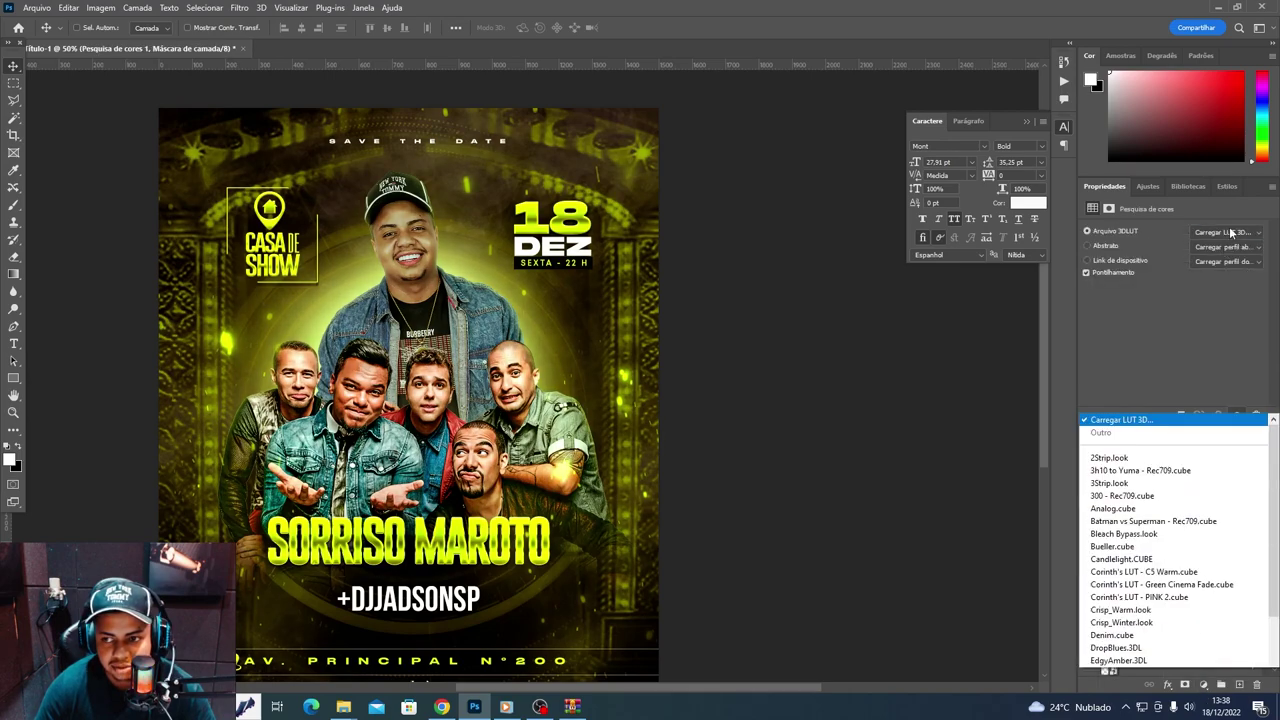
left_click(1153, 62)
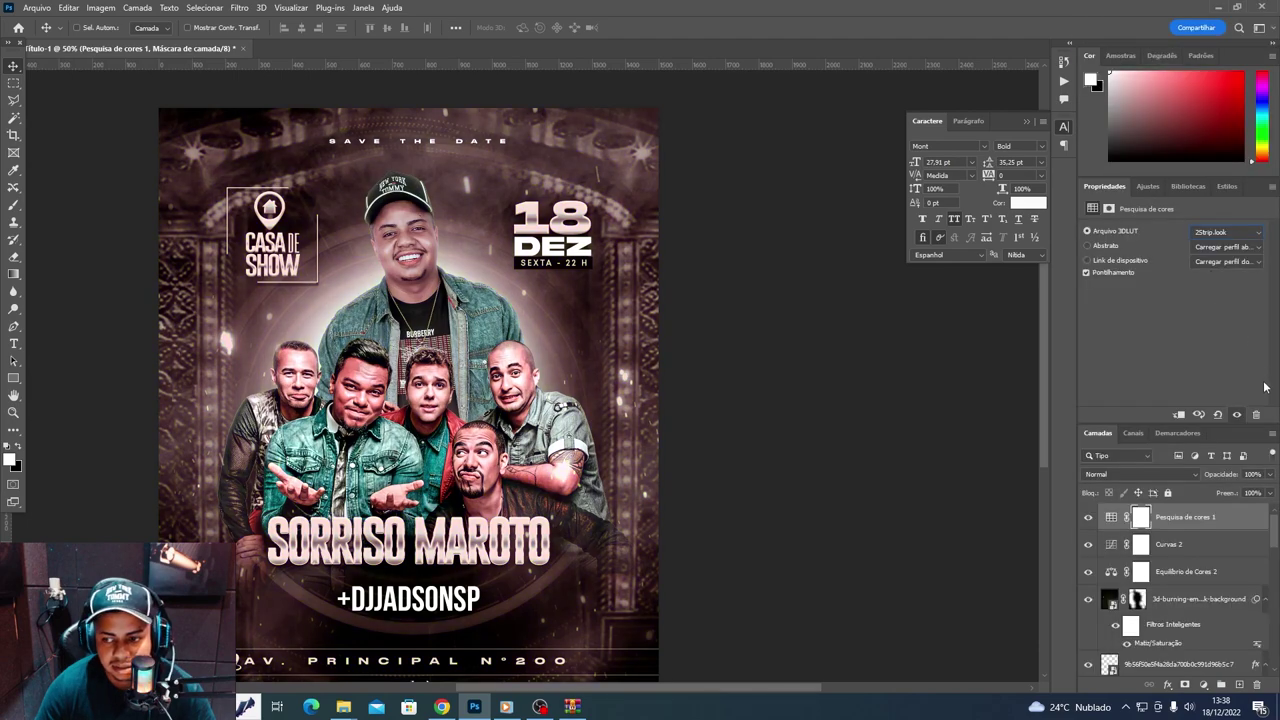
left_click_drag(1207, 492, 1211, 512)
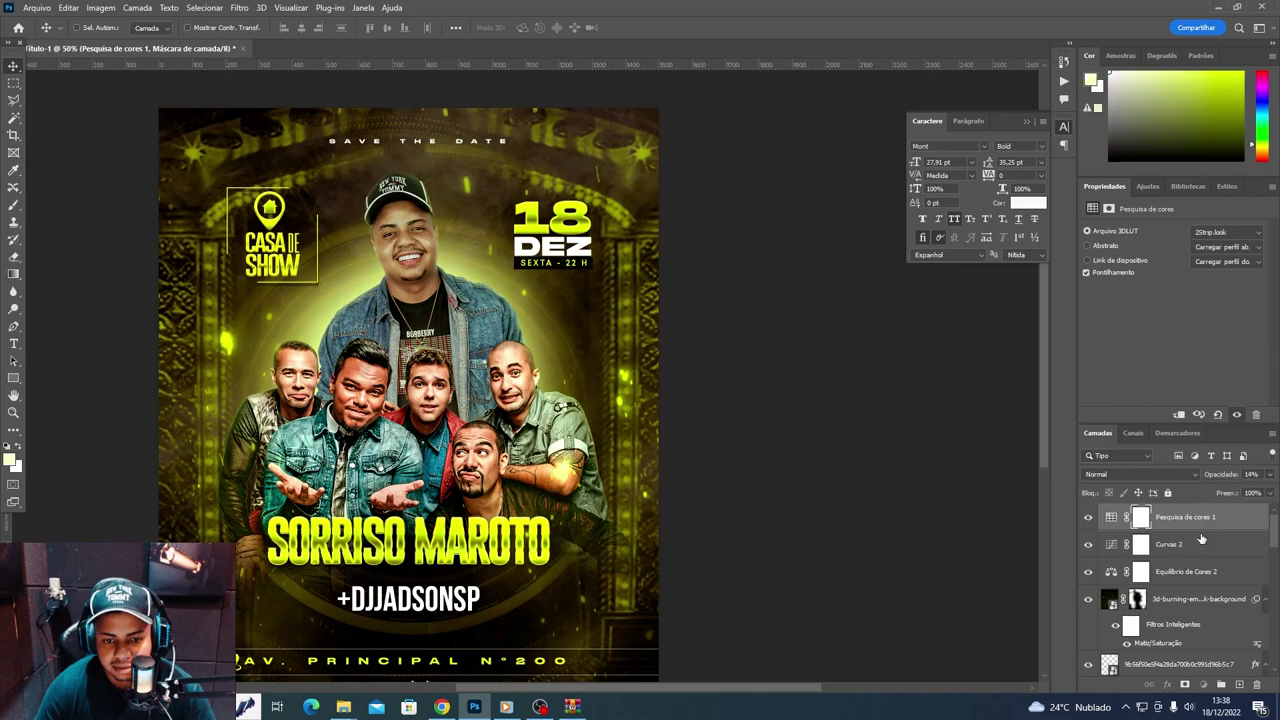
- Try the LateSunset.3DL, Luts Alka 02.CSP and Luts Alka 09.CSP lookup tables
left_click(1224, 236)
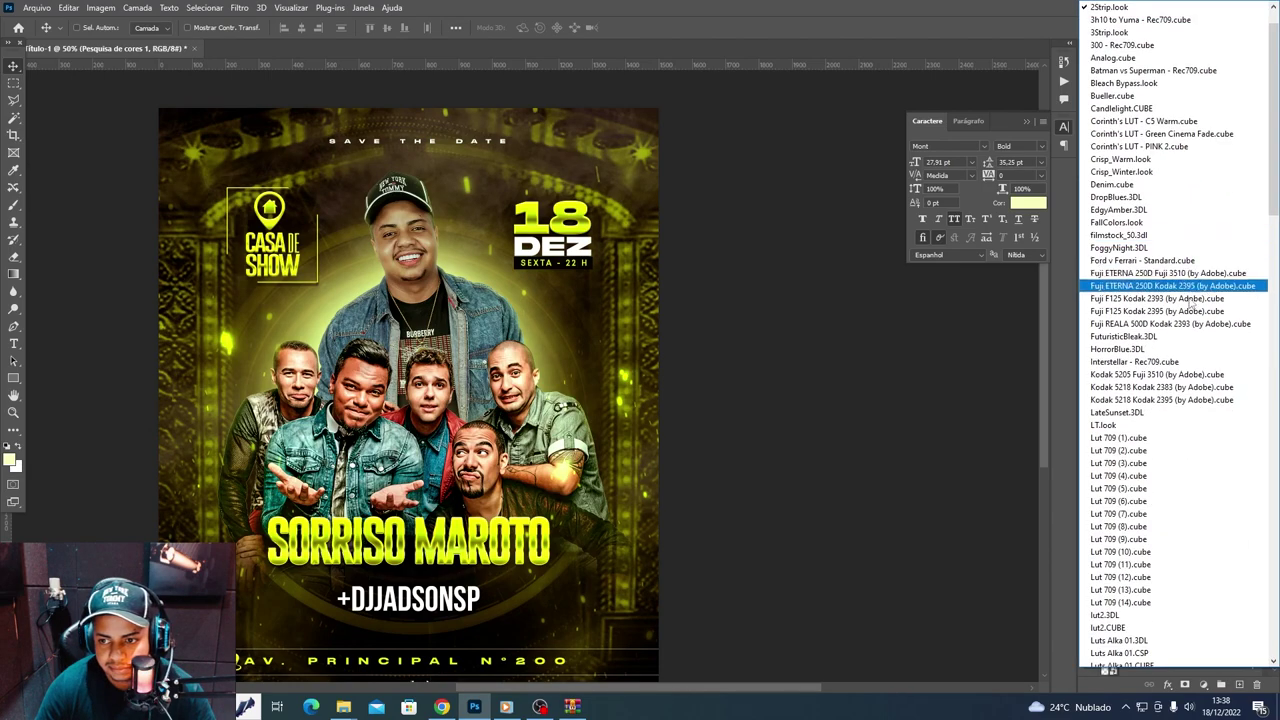
left_click(1160, 418)
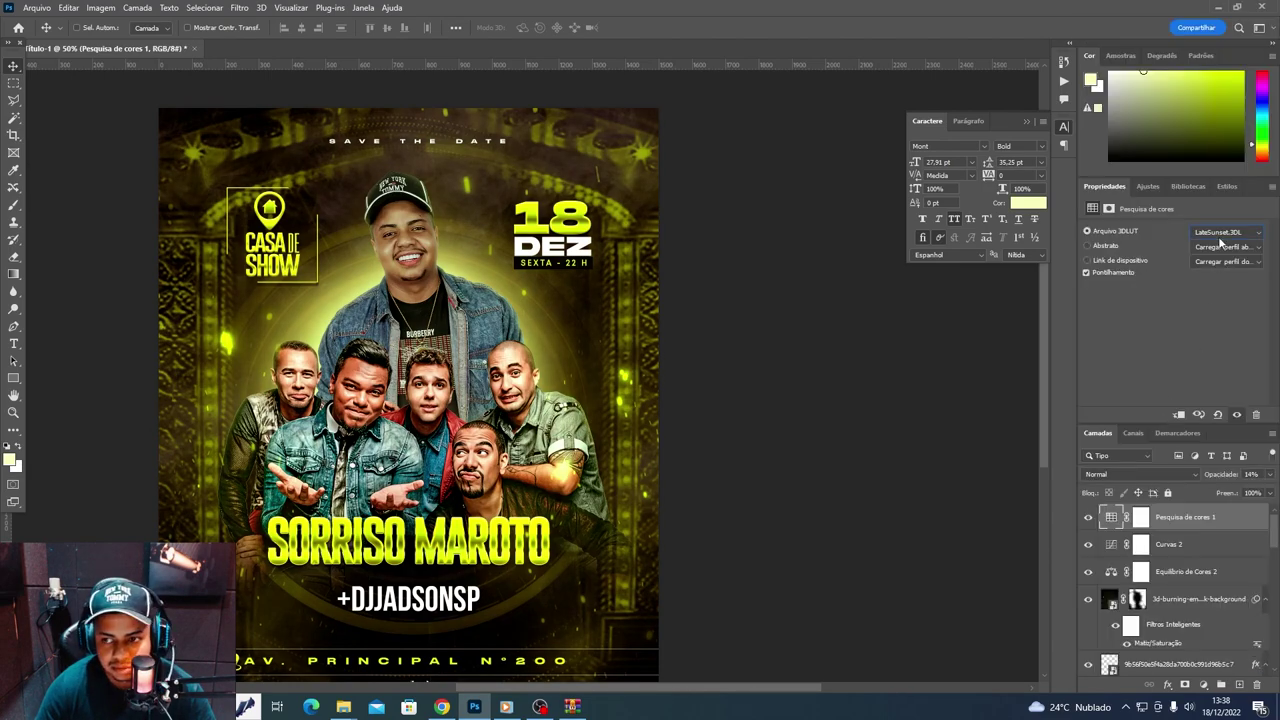
scroll(1220, 238, "down", 1)
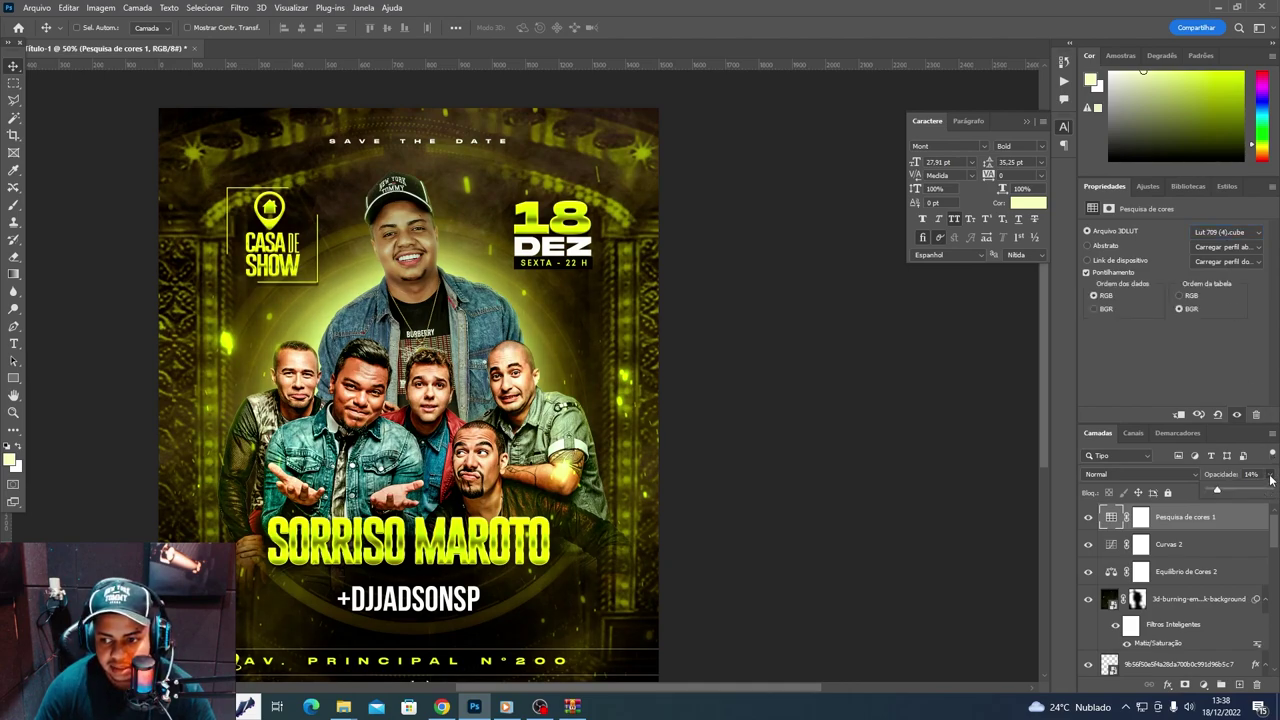
left_click(1221, 240)
left_click(1220, 238)
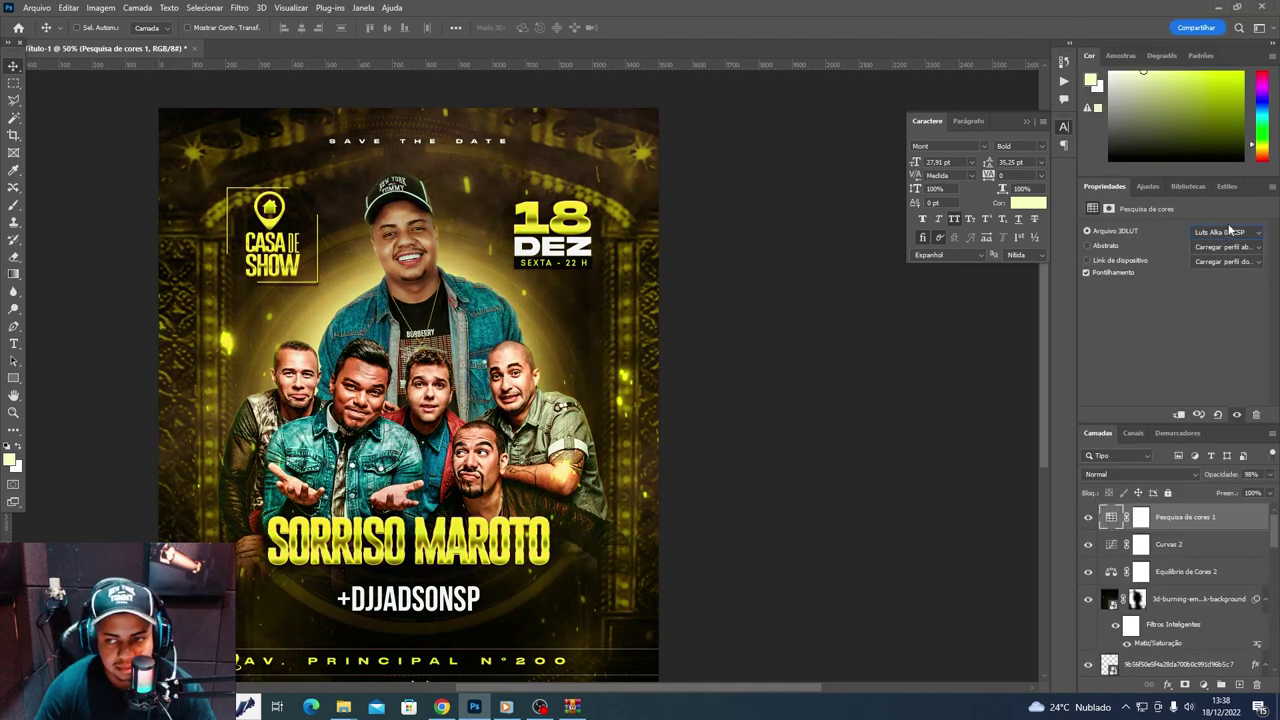
left_click(1230, 236)
left_click(1210, 300)
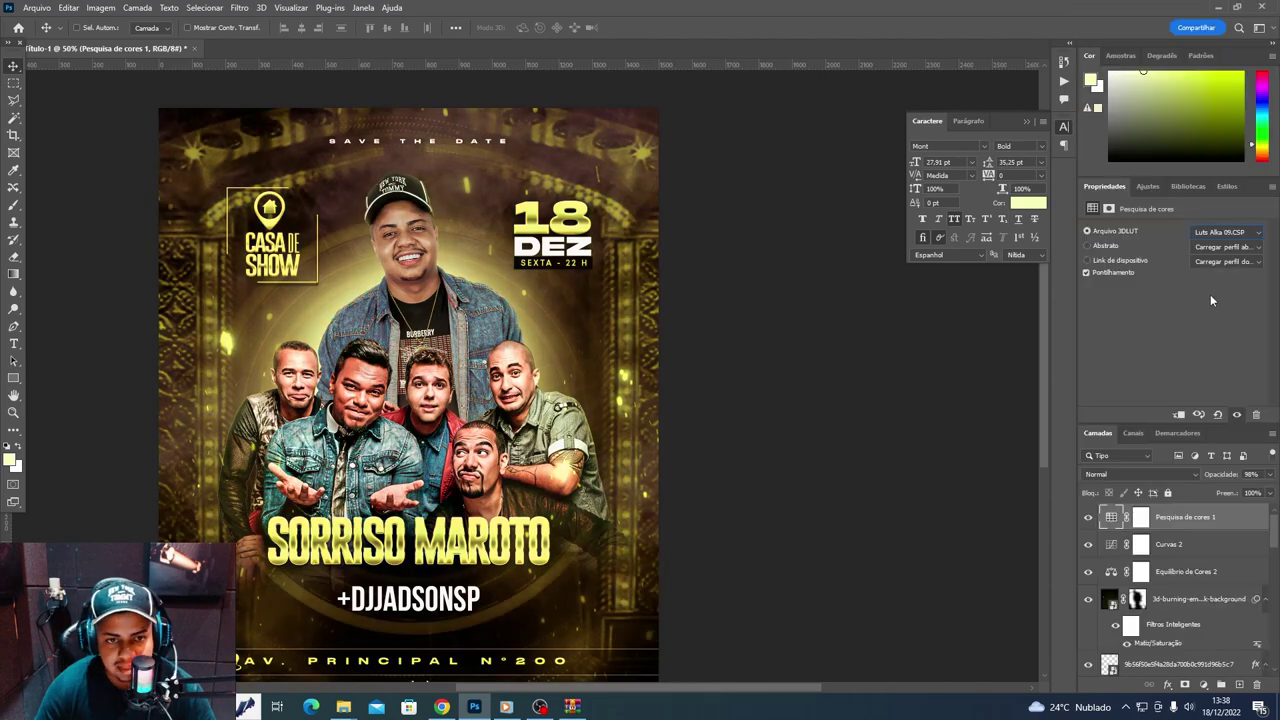
- After testing Luts Alka 25.3DL, apply PRO7-APRENDENDOMAISNANET.3DL and lower opacity to about a third
left_click(1237, 236)
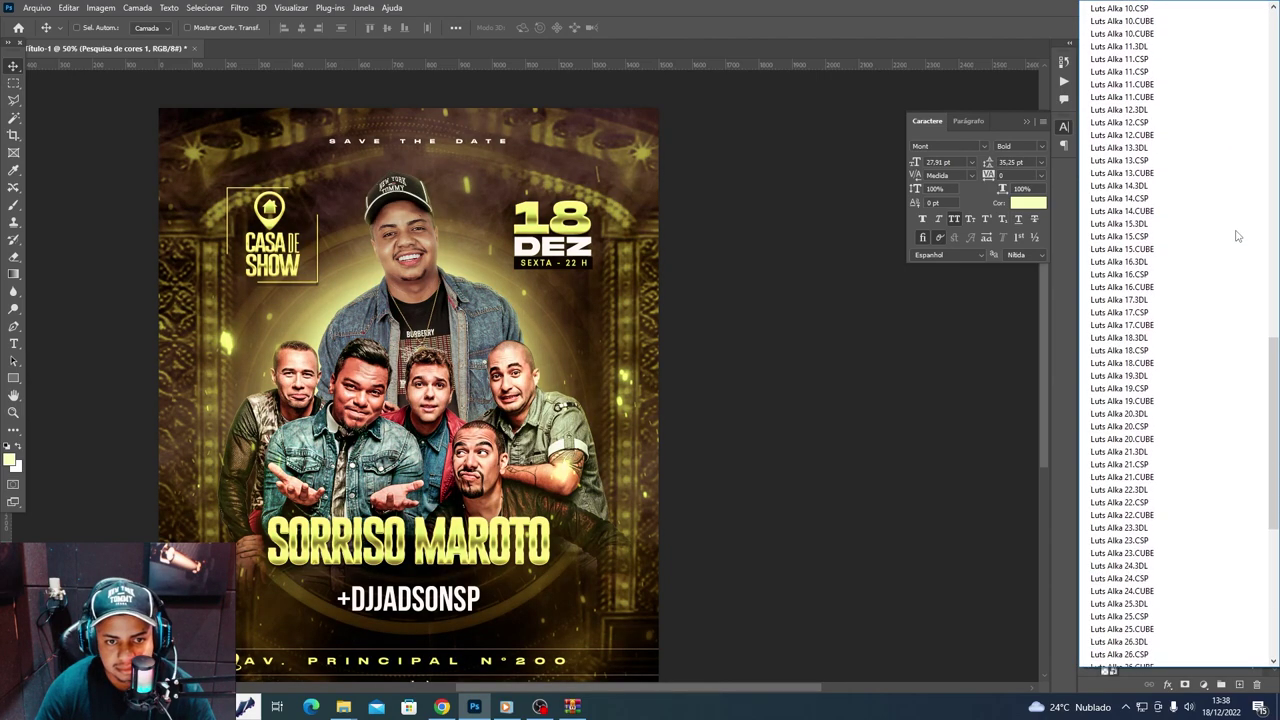
left_click(1240, 532)
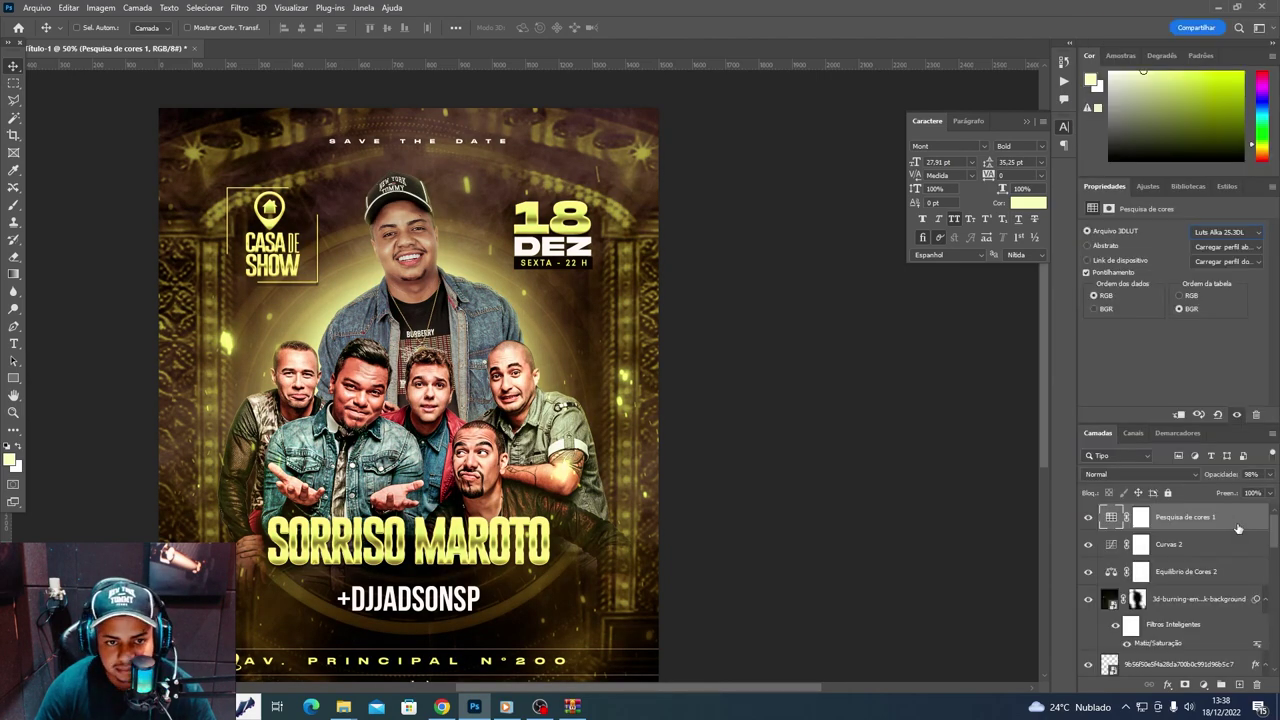
left_click(1233, 236)
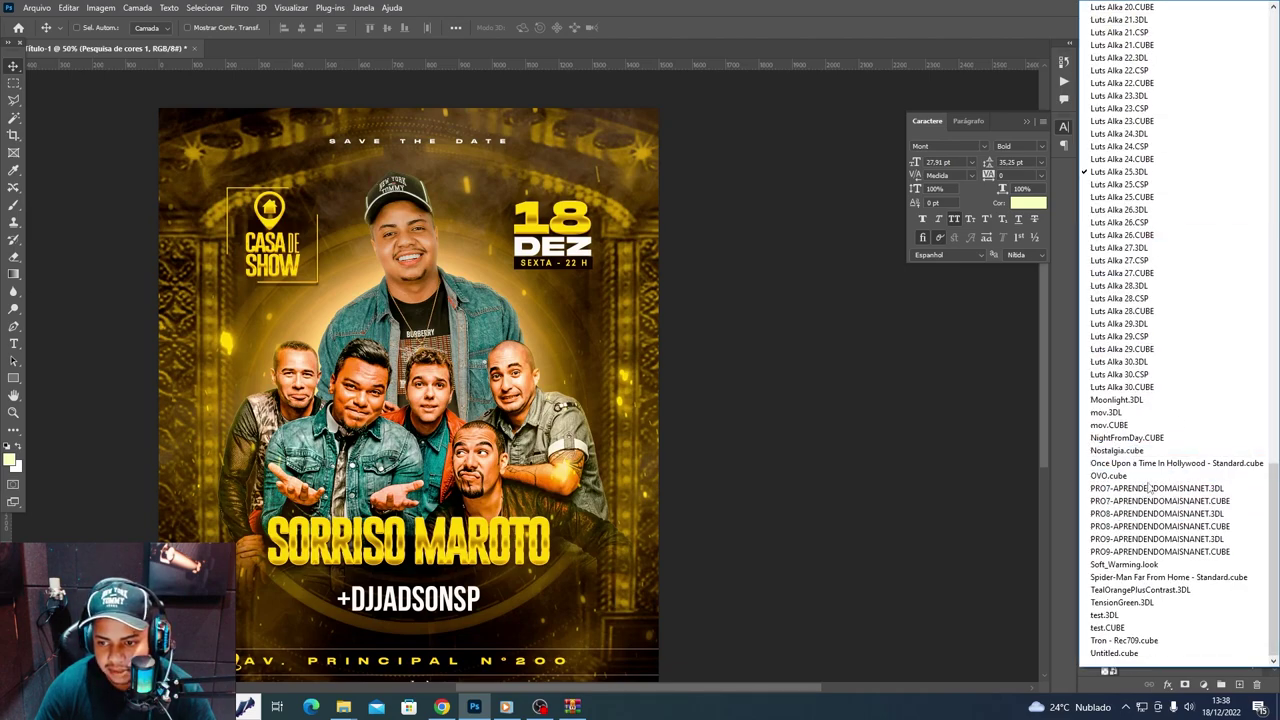
left_click(1150, 488)
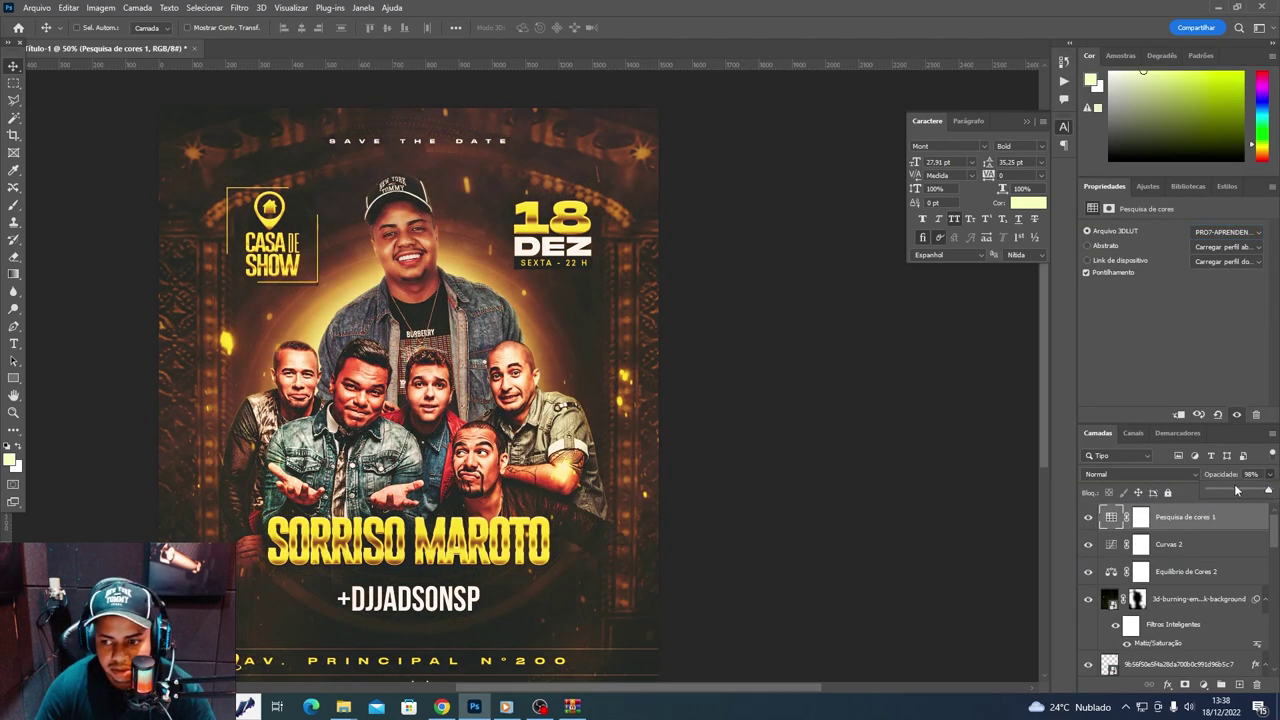
left_click_drag(1247, 485, 1223, 490)
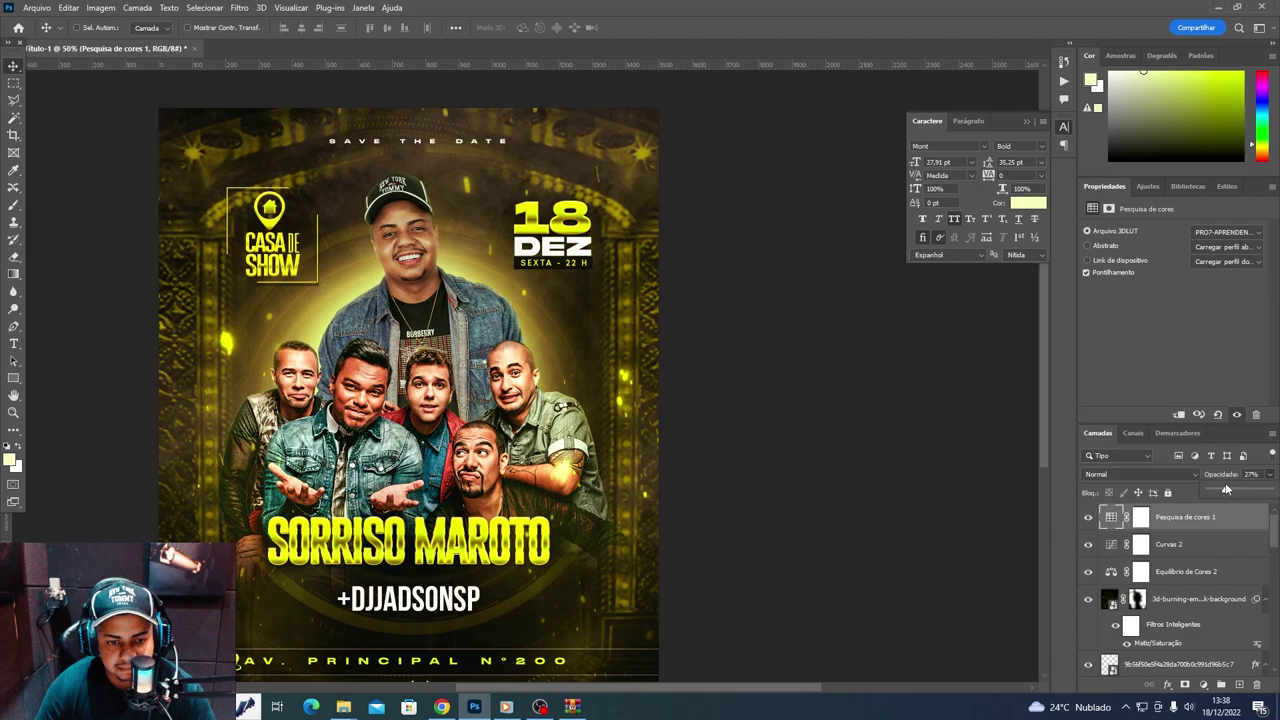
- Toggle the Color Lookup and Curvas 2 layers on and off to compare the grading
left_click(1086, 518)
left_click(1087, 518)
left_click(1088, 544)
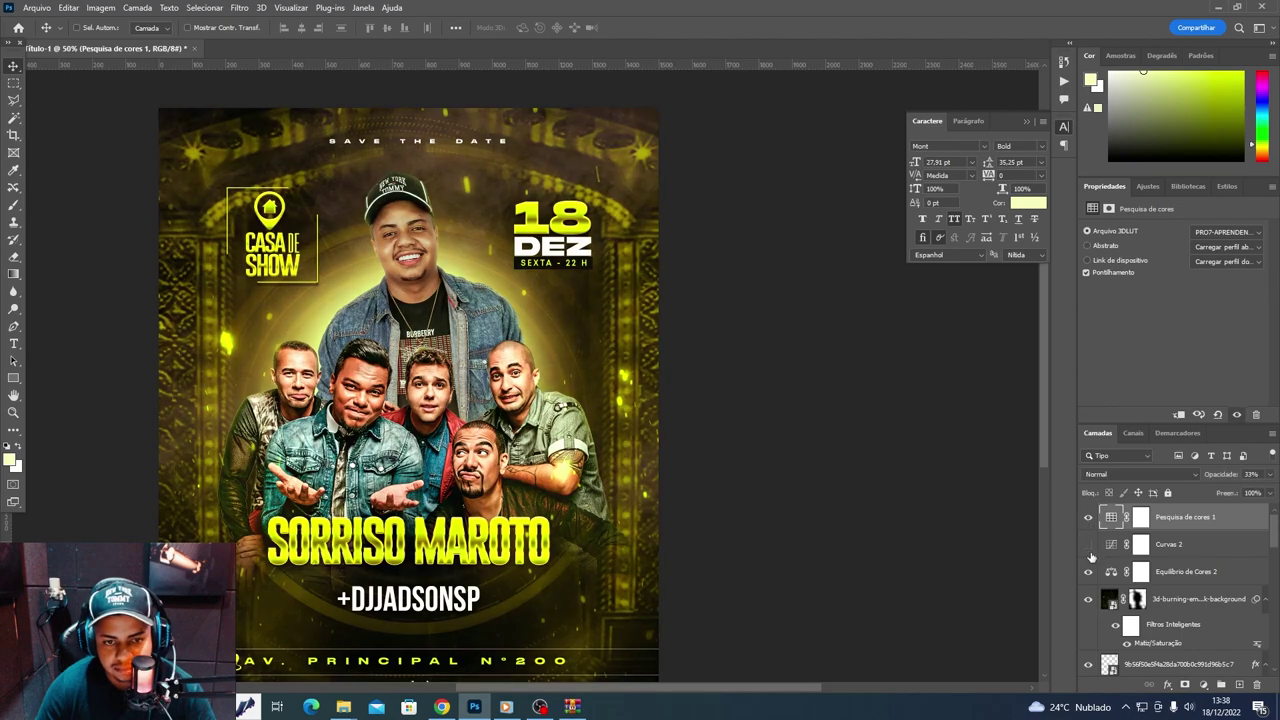
left_click(1088, 544)
left_click(1190, 574)
- Add a yellow-green (#e1ff00) Solid Color fill layer above the embers background layer
left_click(1188, 599)
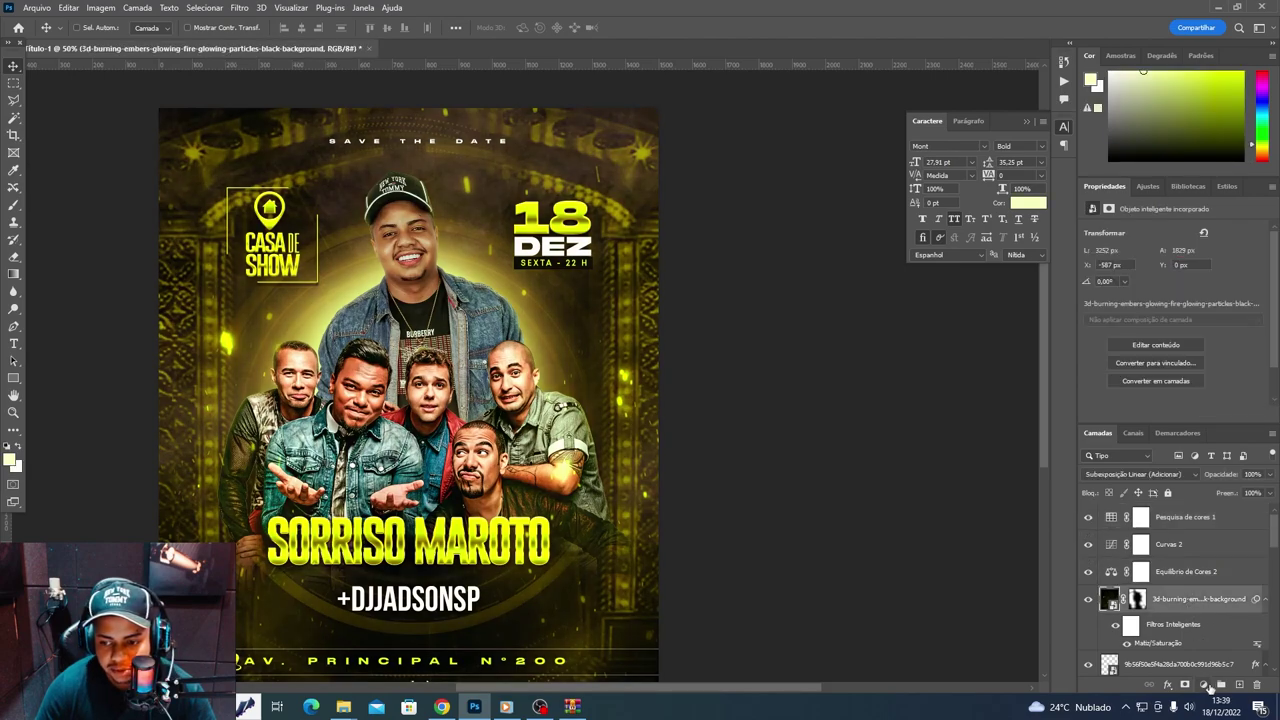
left_click(1203, 685)
left_click(1211, 452)
left_click(1042, 381)
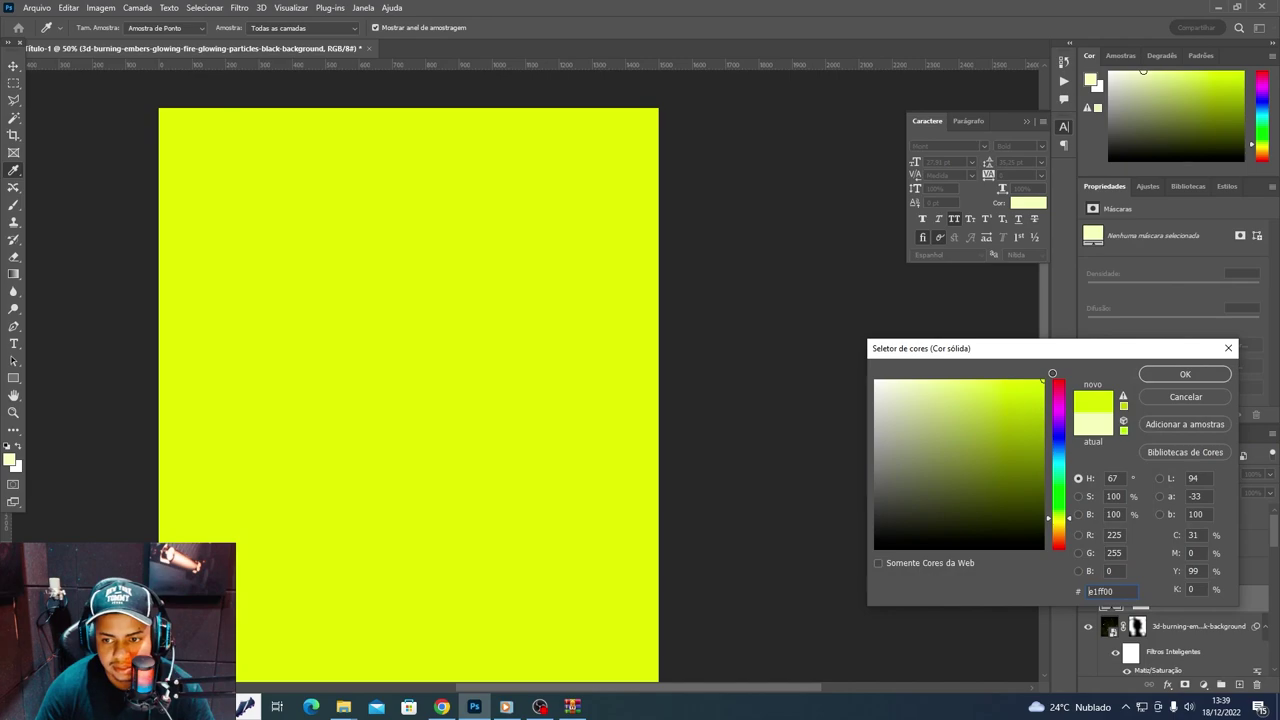
left_click(1185, 374)
- Lower the Preenchimento de Cor 1 fill layer's Fill to 3%
left_click(1200, 512)
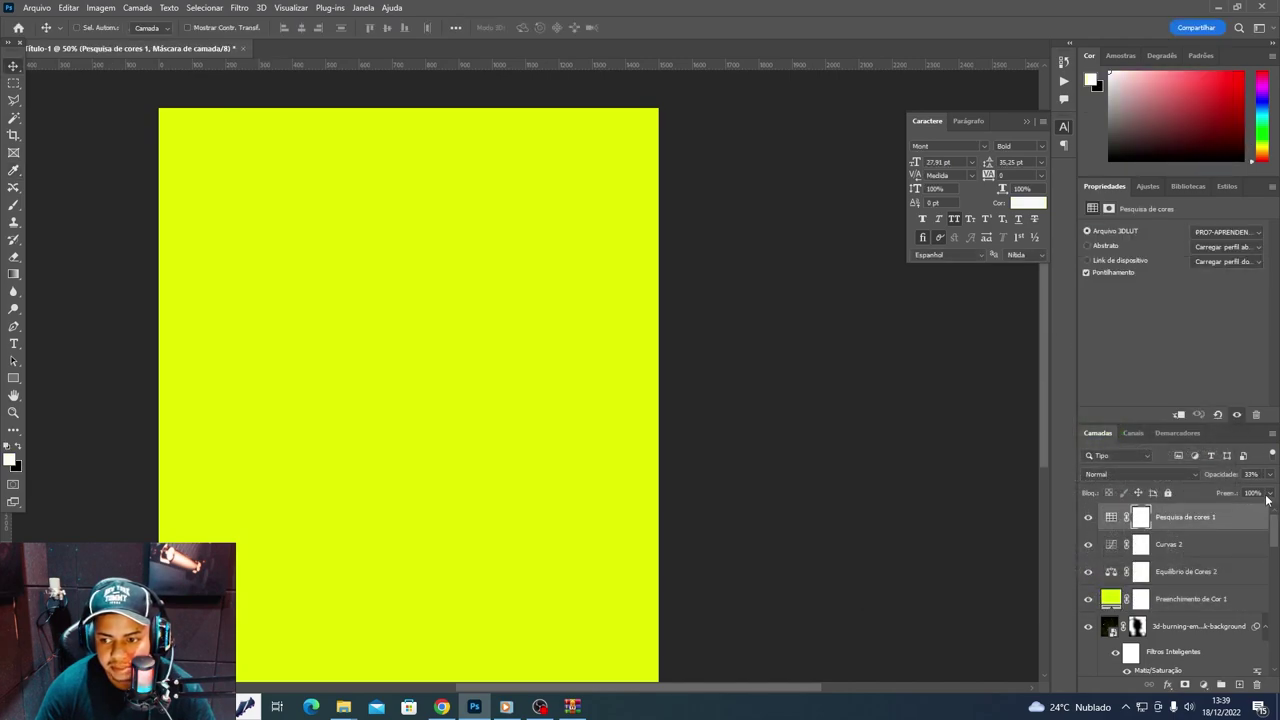
left_click(1164, 598)
left_click(1269, 493)
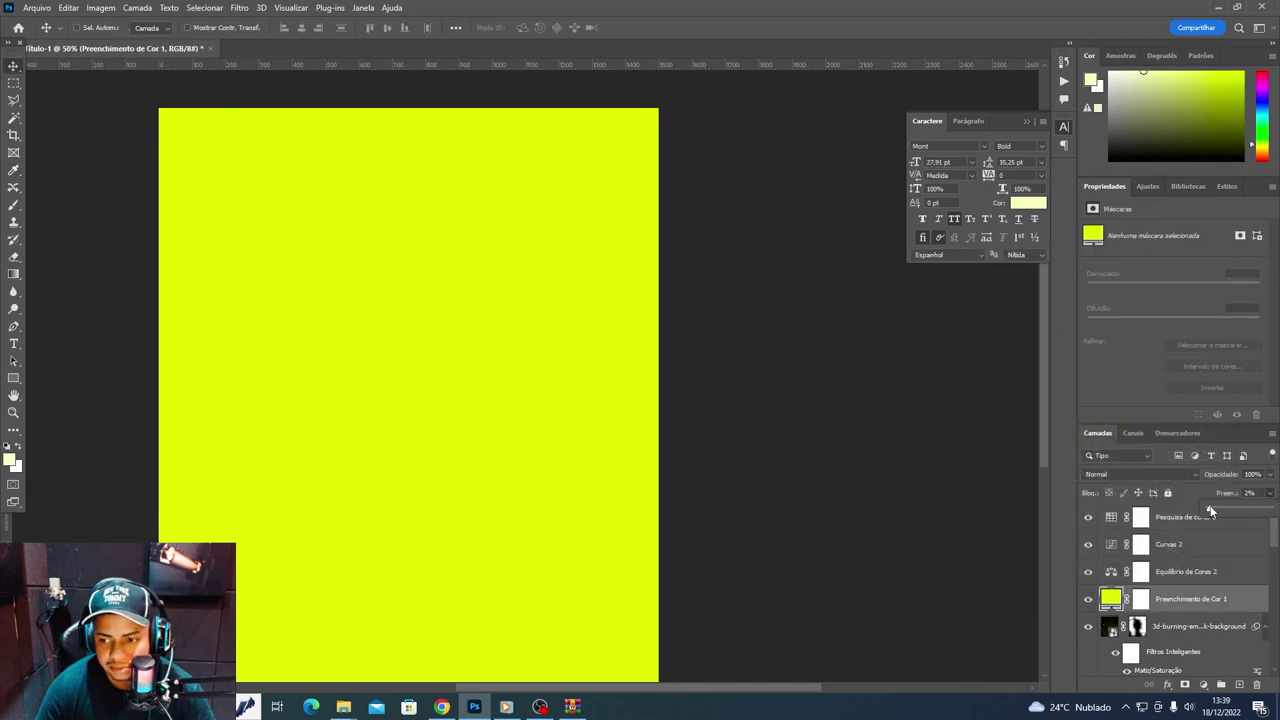
left_click_drag(1210, 511, 1217, 511)
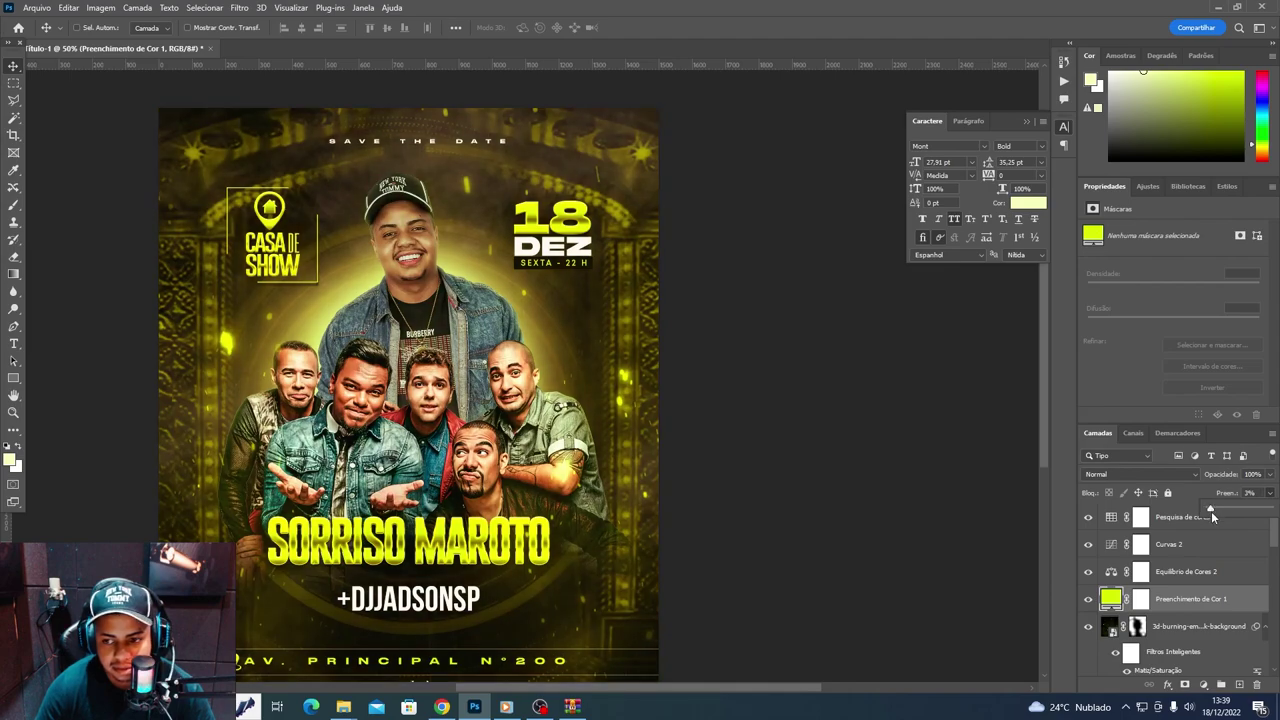
left_click(1108, 591)
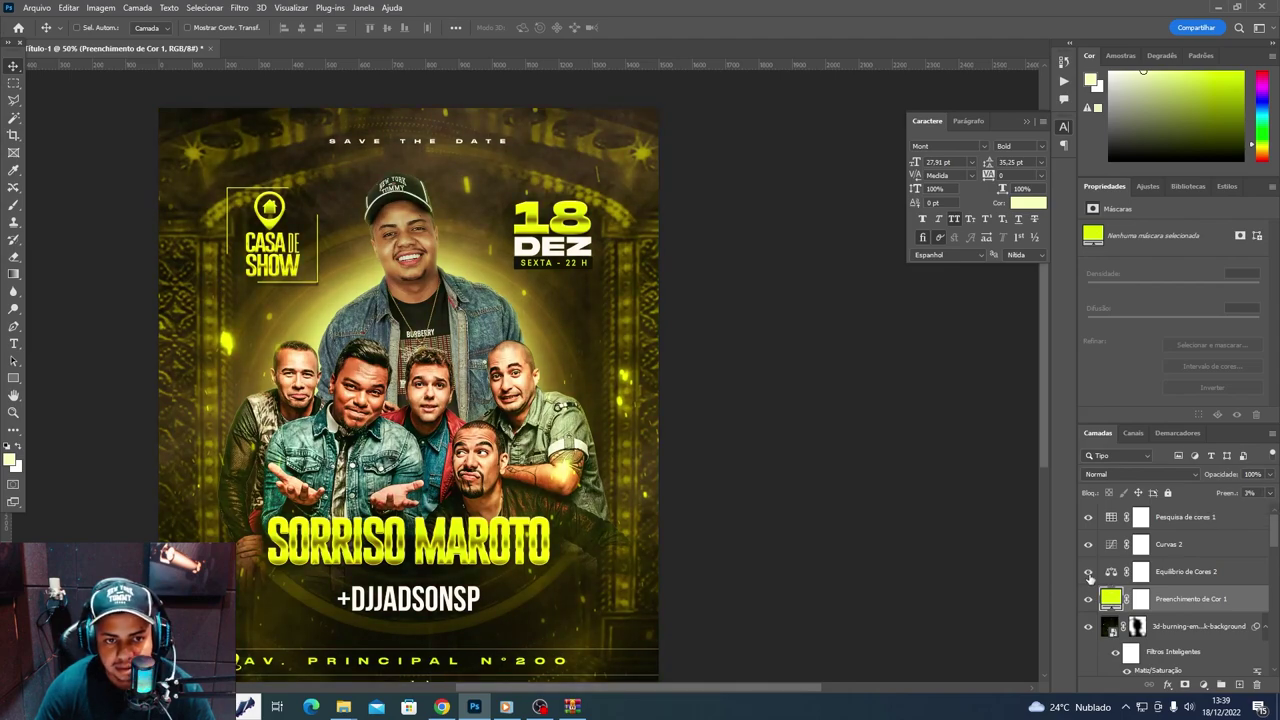
- Compare Equilíbrio de Cores 2, then lower the Curvas 2 shadow point to darken the flyer
left_click(1088, 571)
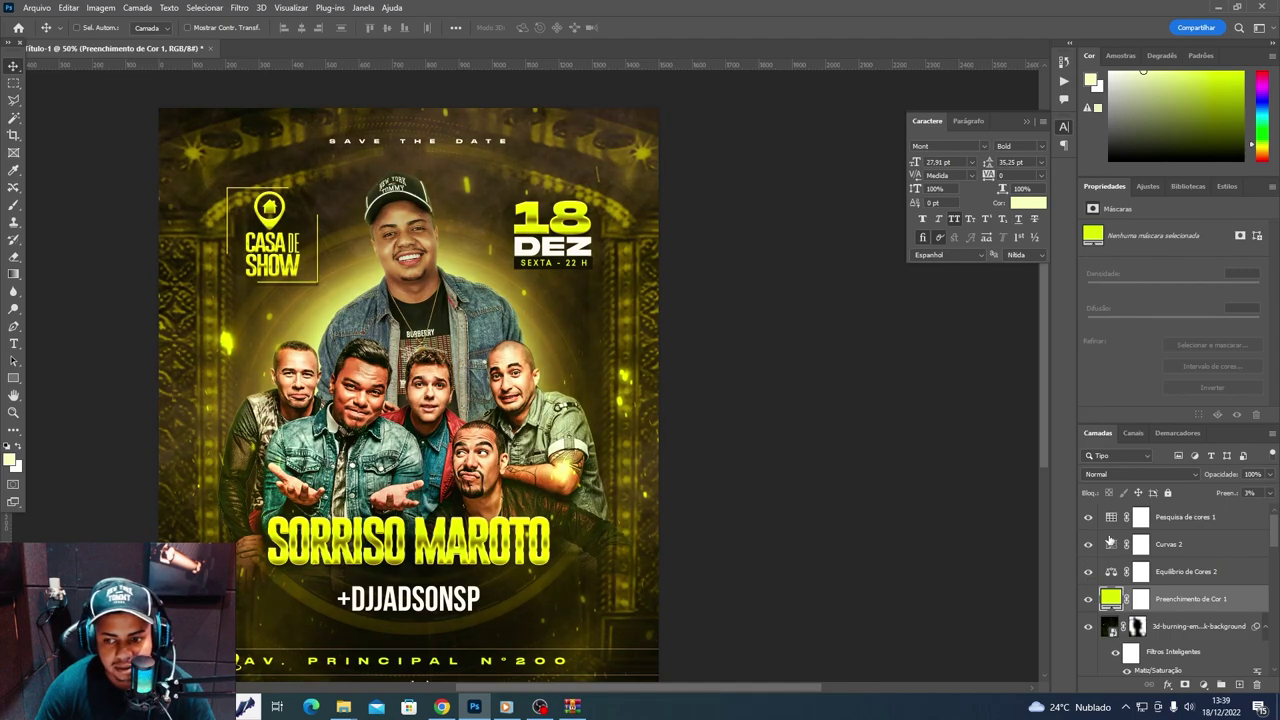
left_click(1112, 544)
left_click_drag(1155, 363, 1160, 370)
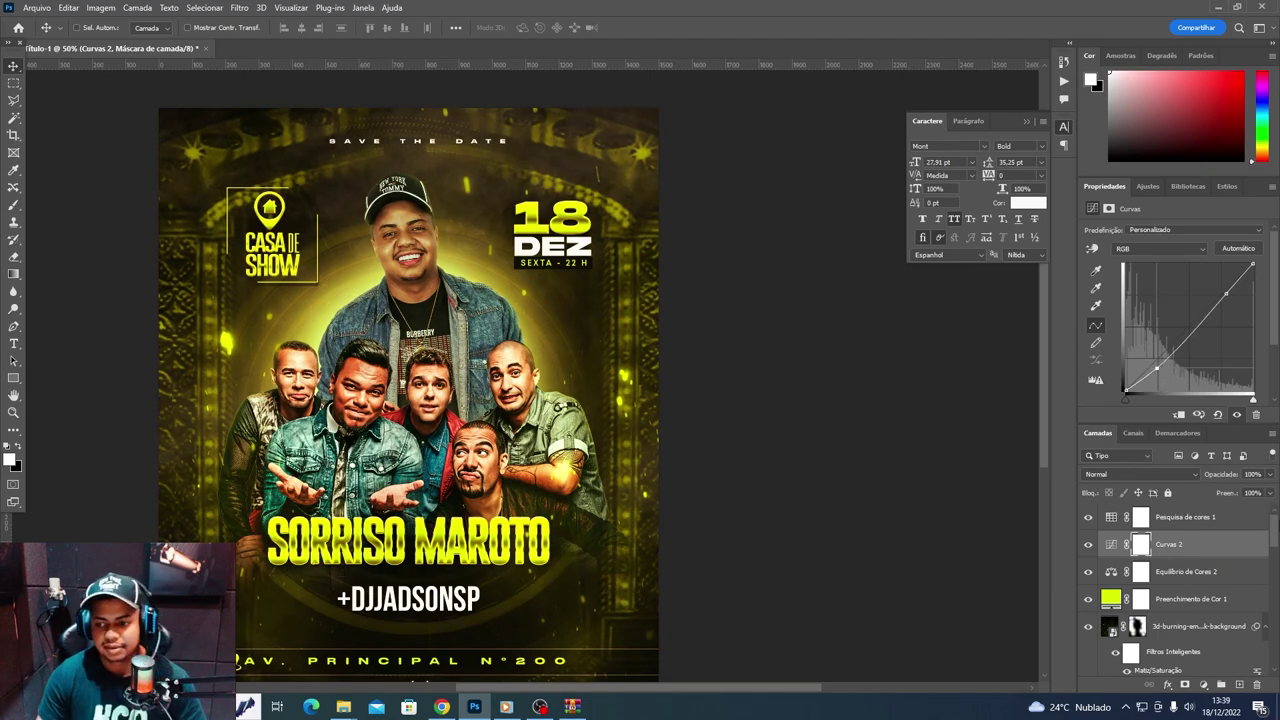
scroll(1265, 662, "down", 5)
scroll(1265, 662, "down", 1)
left_click(1089, 591)
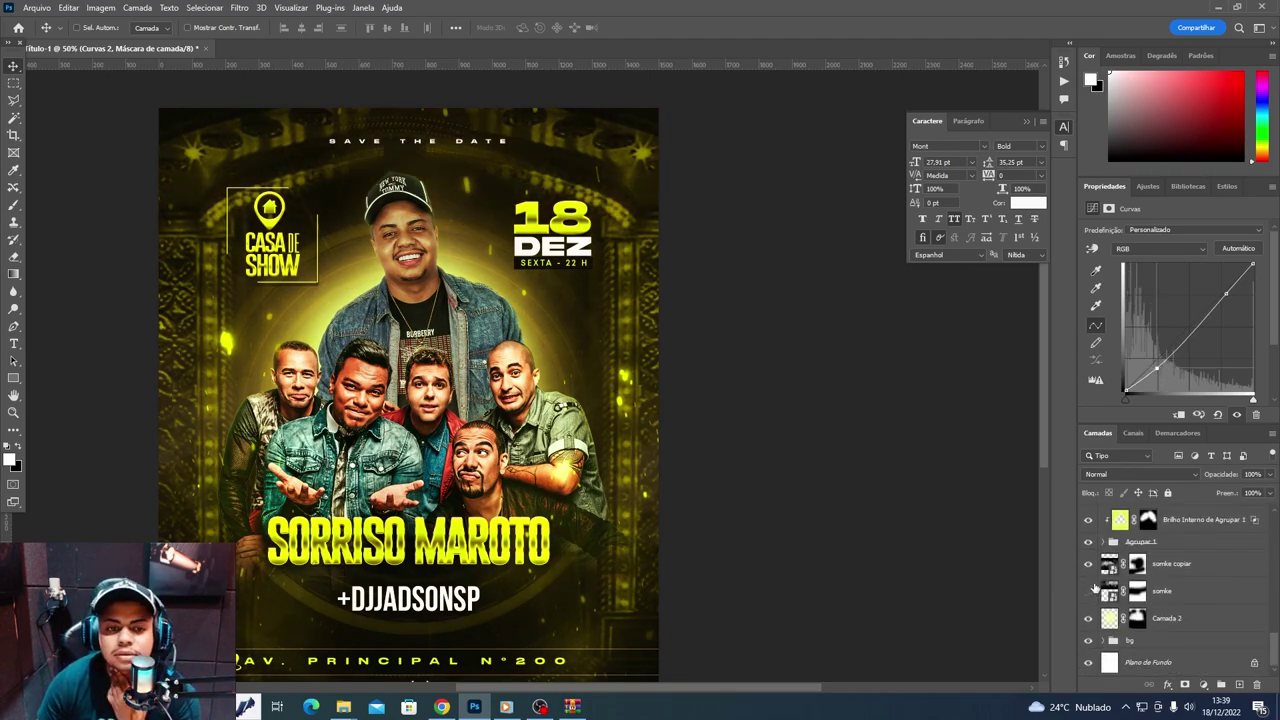
left_click(1088, 563)
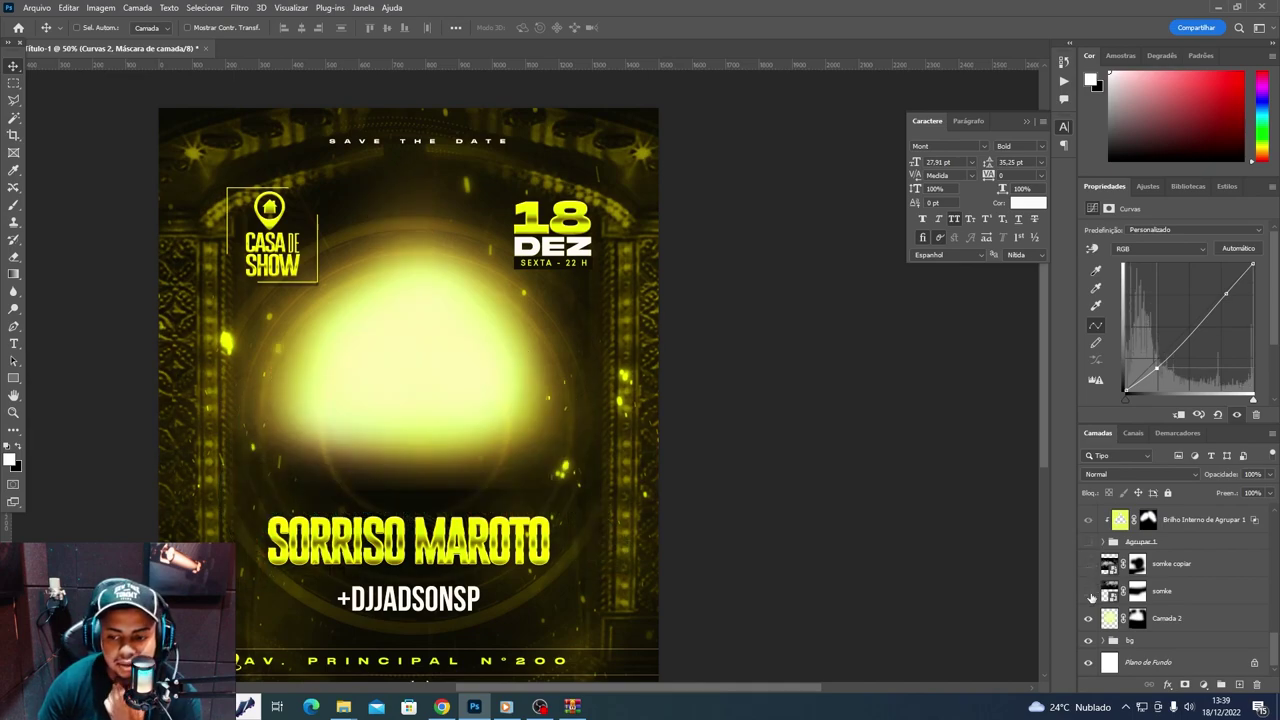
left_click(1088, 541)
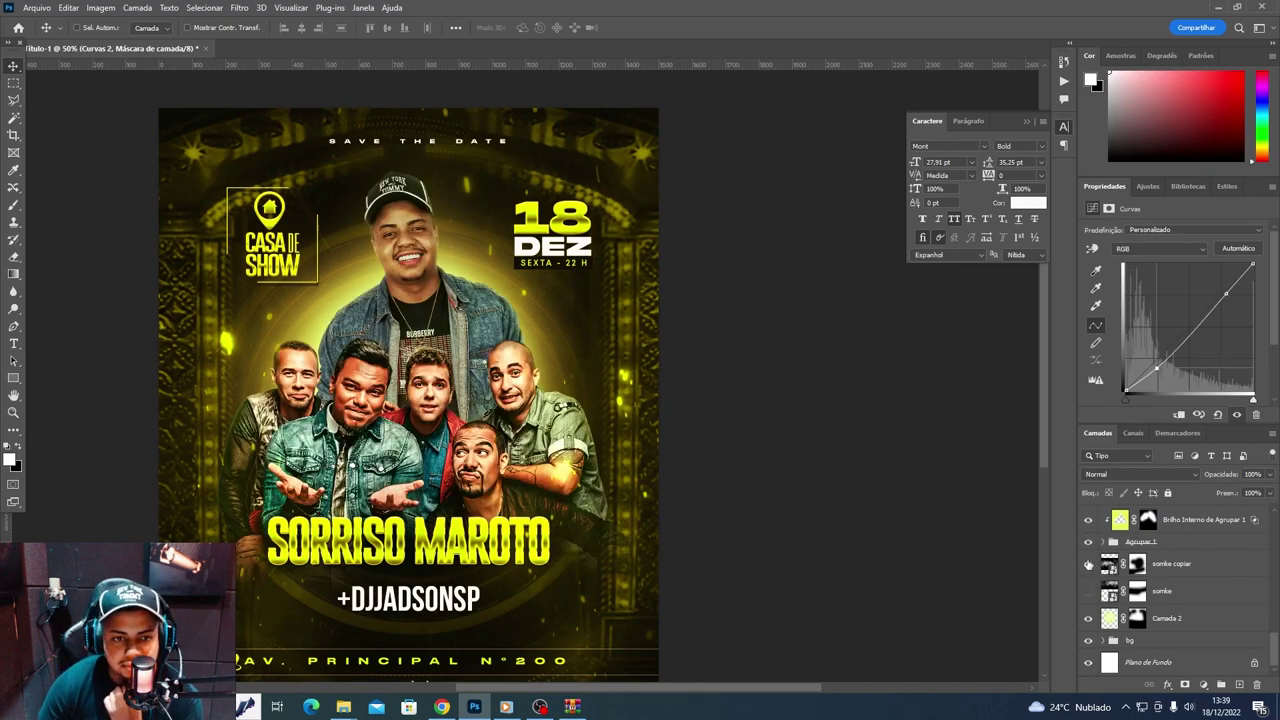
left_click(1089, 564)
left_click(1089, 564)
left_click(1089, 564)
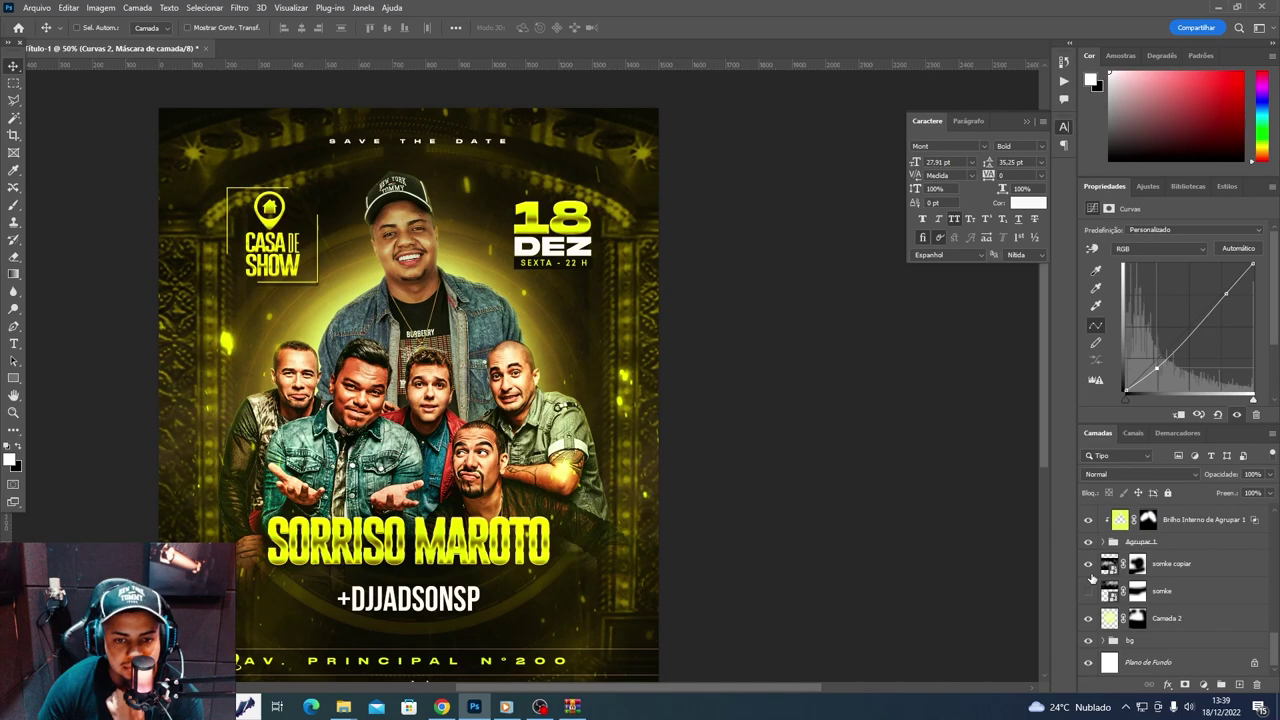
scroll(1163, 568, "up", 2)
scroll(1168, 550, "up", 2)
scroll(1172, 535, "up", 2)
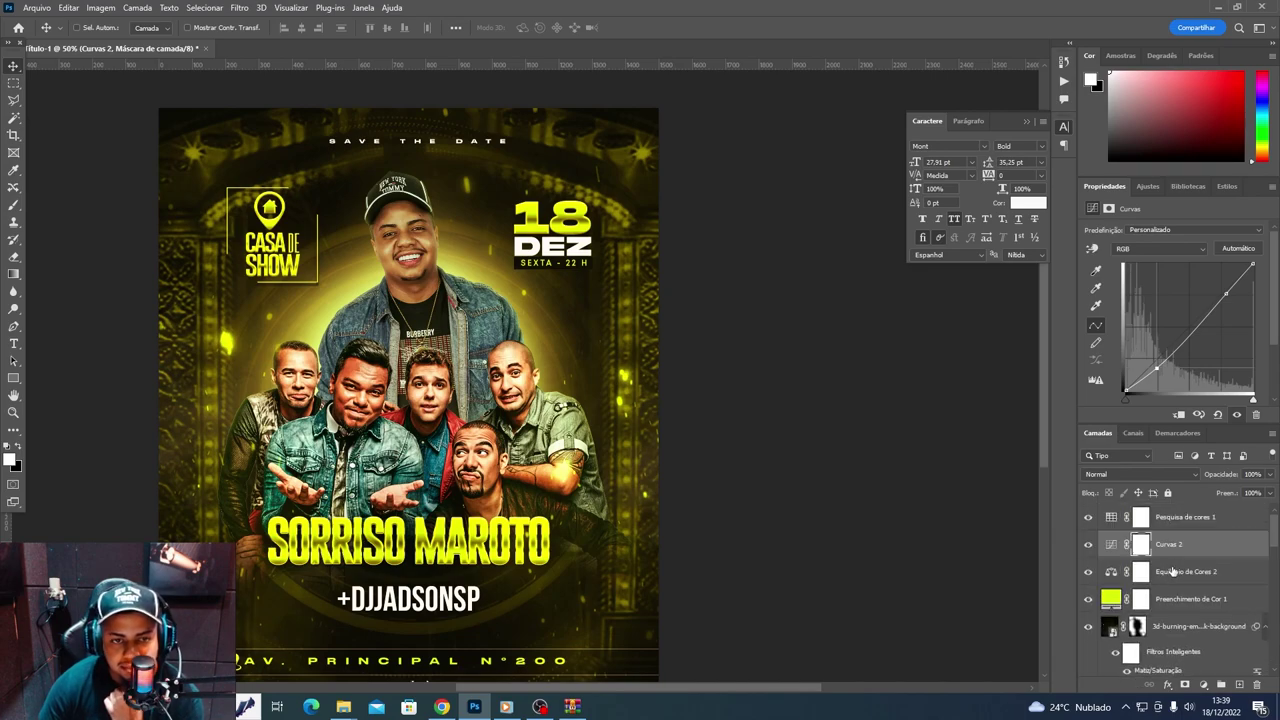
left_click(1088, 543)
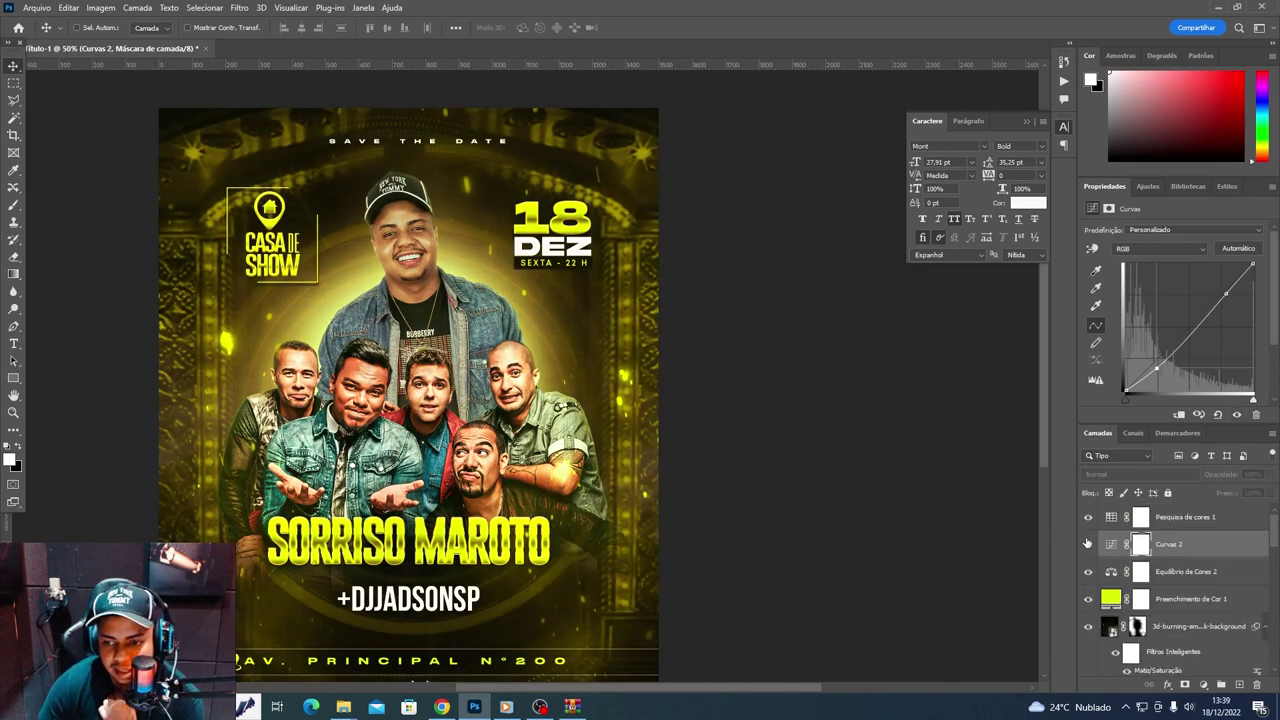
left_click(1088, 543)
left_click(1088, 543)
left_click(1088, 543)
left_click(1110, 543)
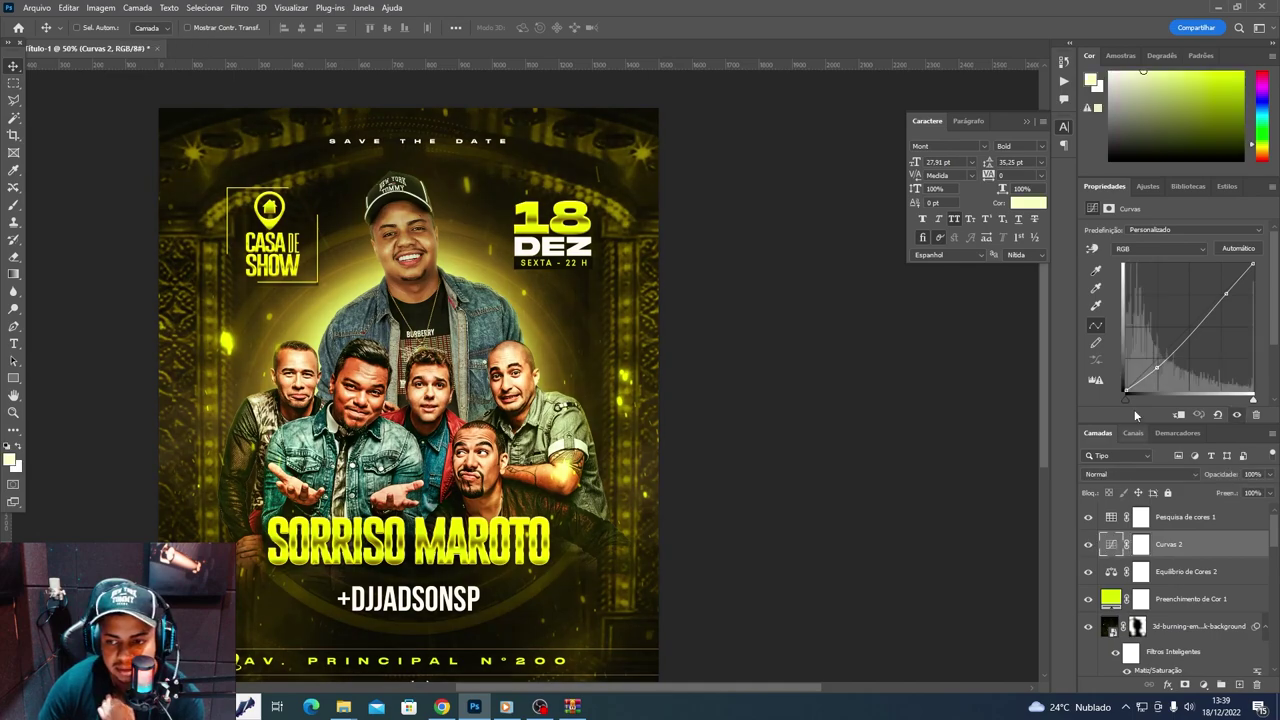
left_click_drag(1156, 369, 1152, 367)
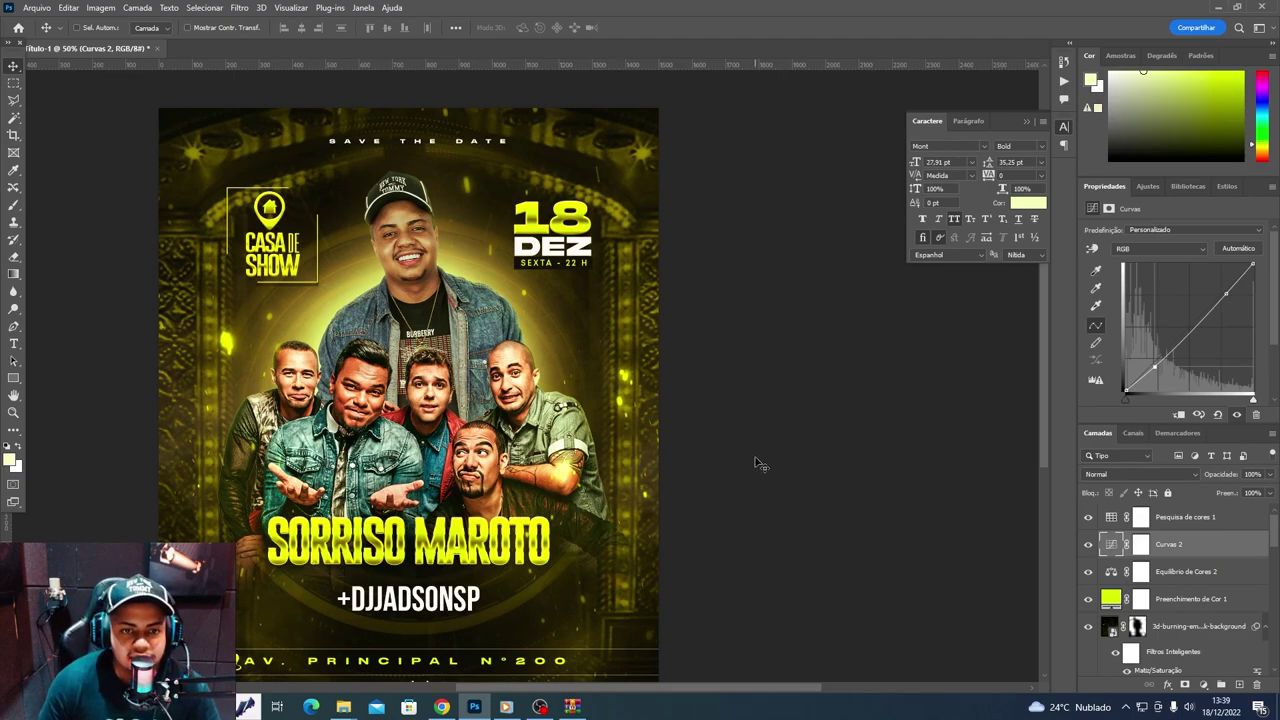
scroll(775, 362, "down", 1)
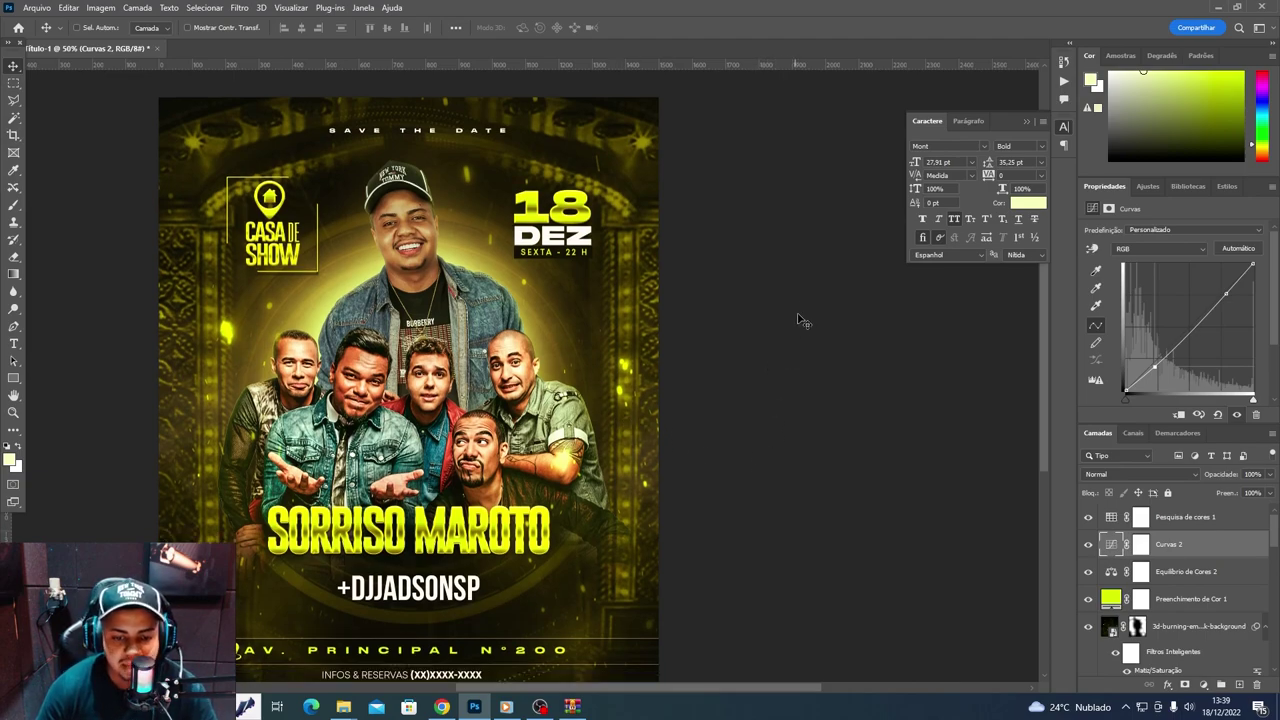
scroll(820, 298, "down", 1)
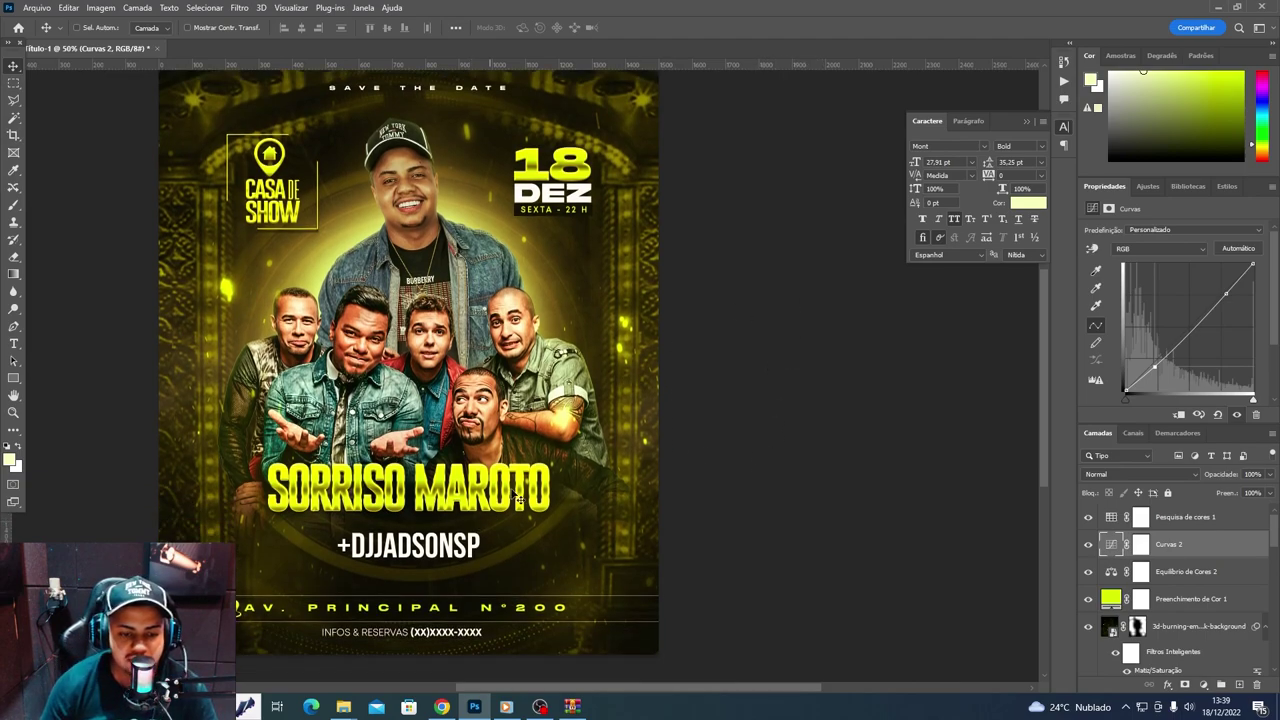
scroll(540, 470, "down", 1)
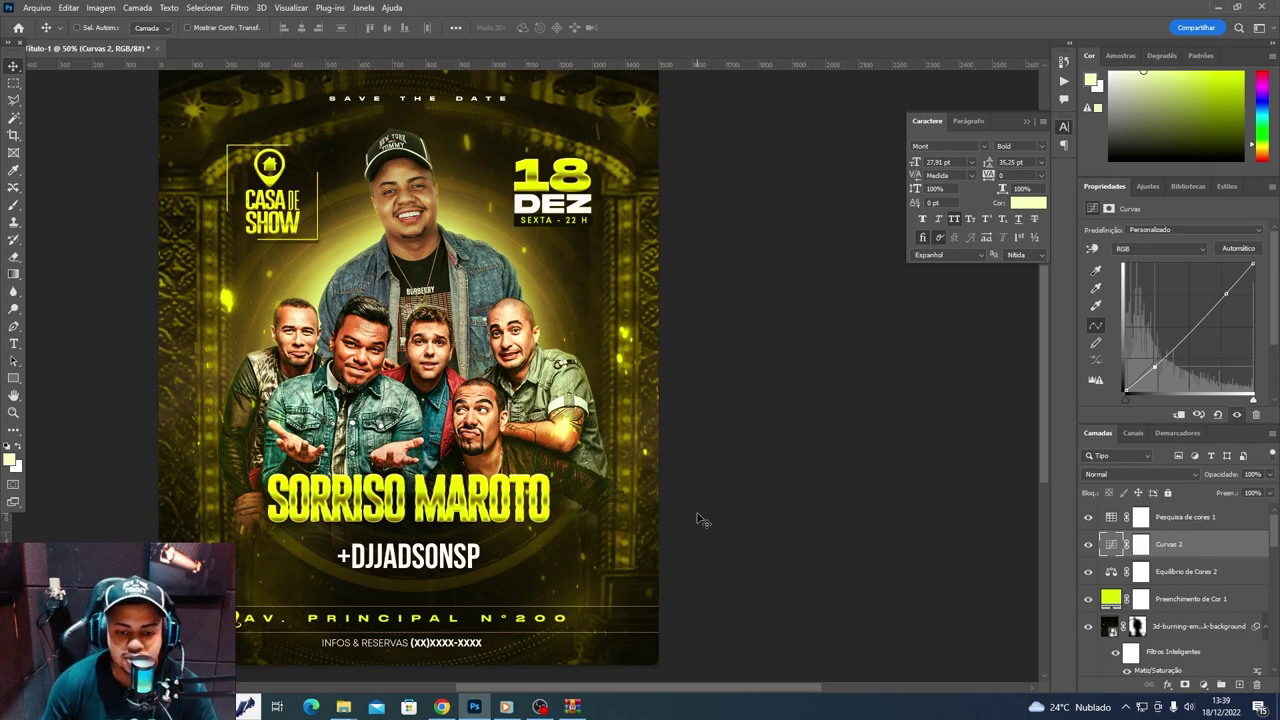
scroll(700, 520, "up", 1)
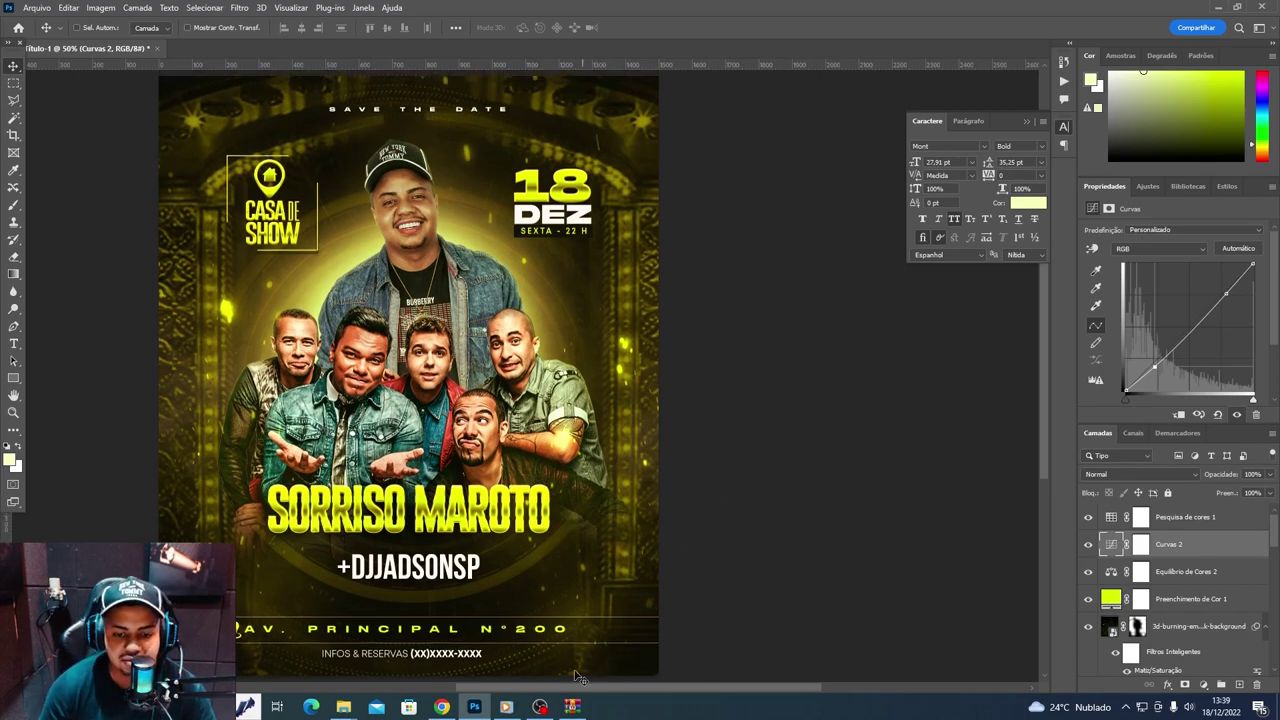